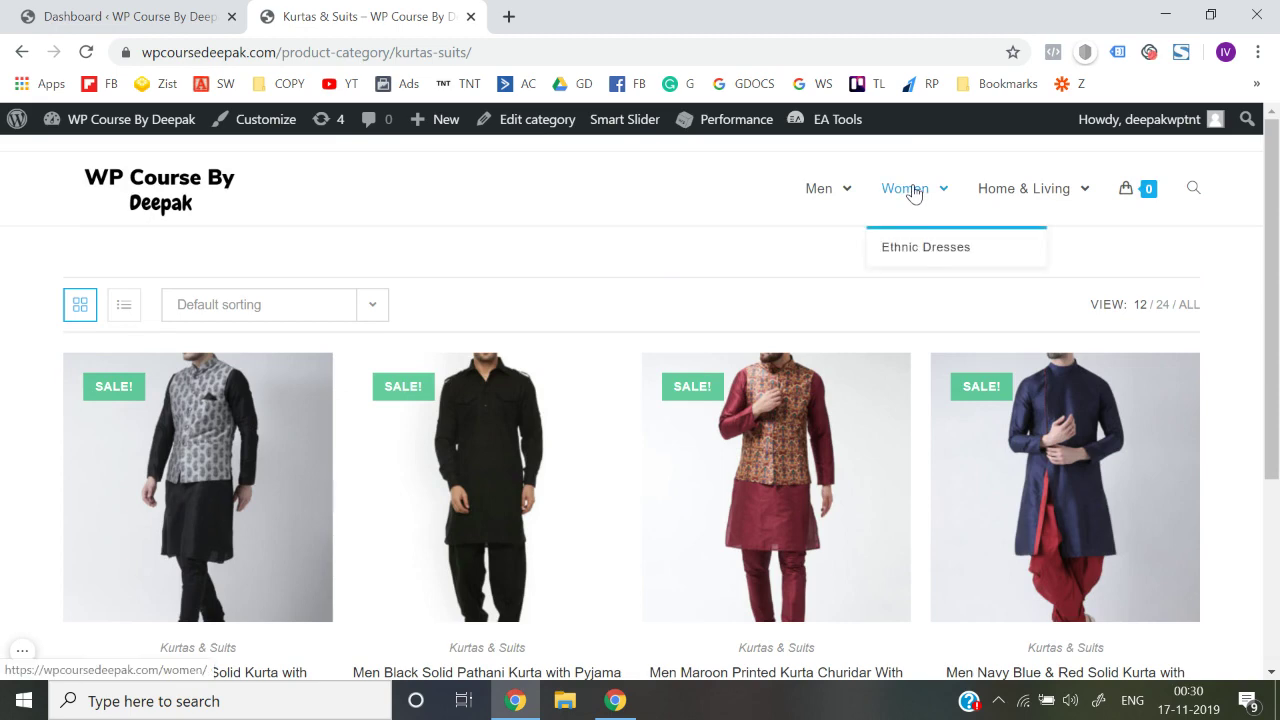
# - Open the men's Shirts category and view the Campus Sutra product page
pyautogui.moveTo(822, 192)
pyautogui.click(822, 287)
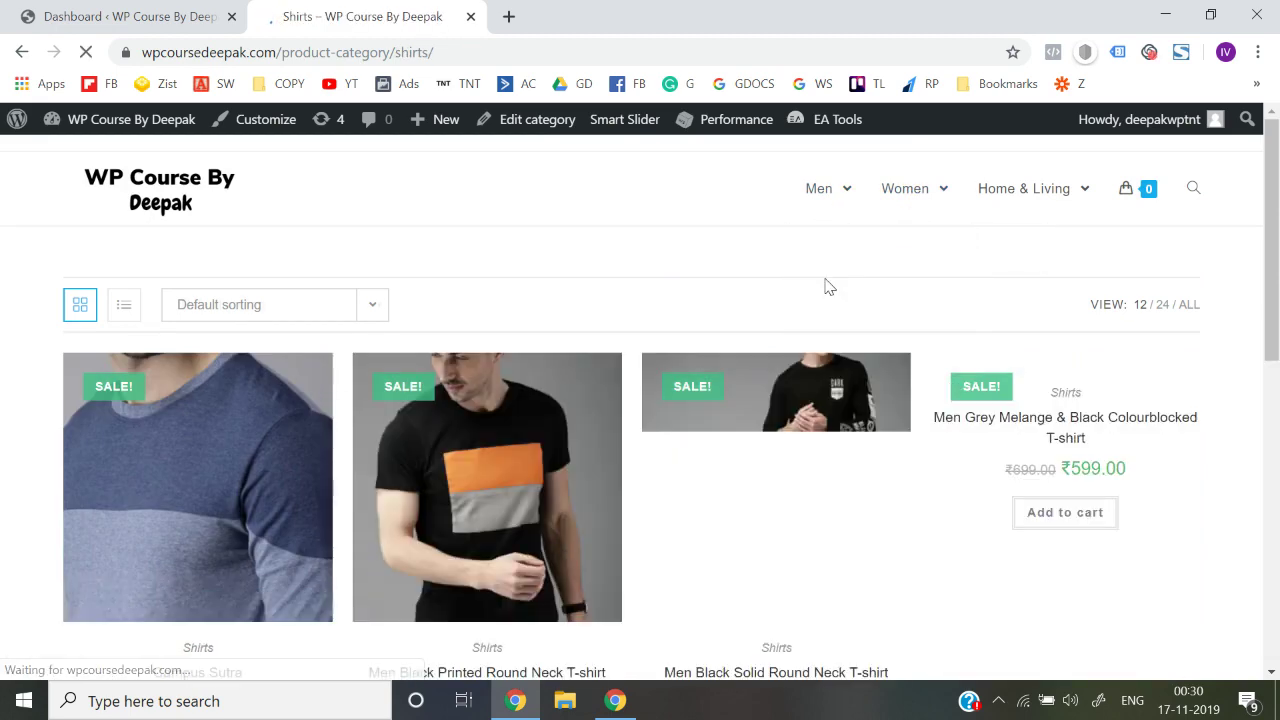
pyautogui.scroll(-3, 540, 466)
pyautogui.scroll(3, 540, 463)
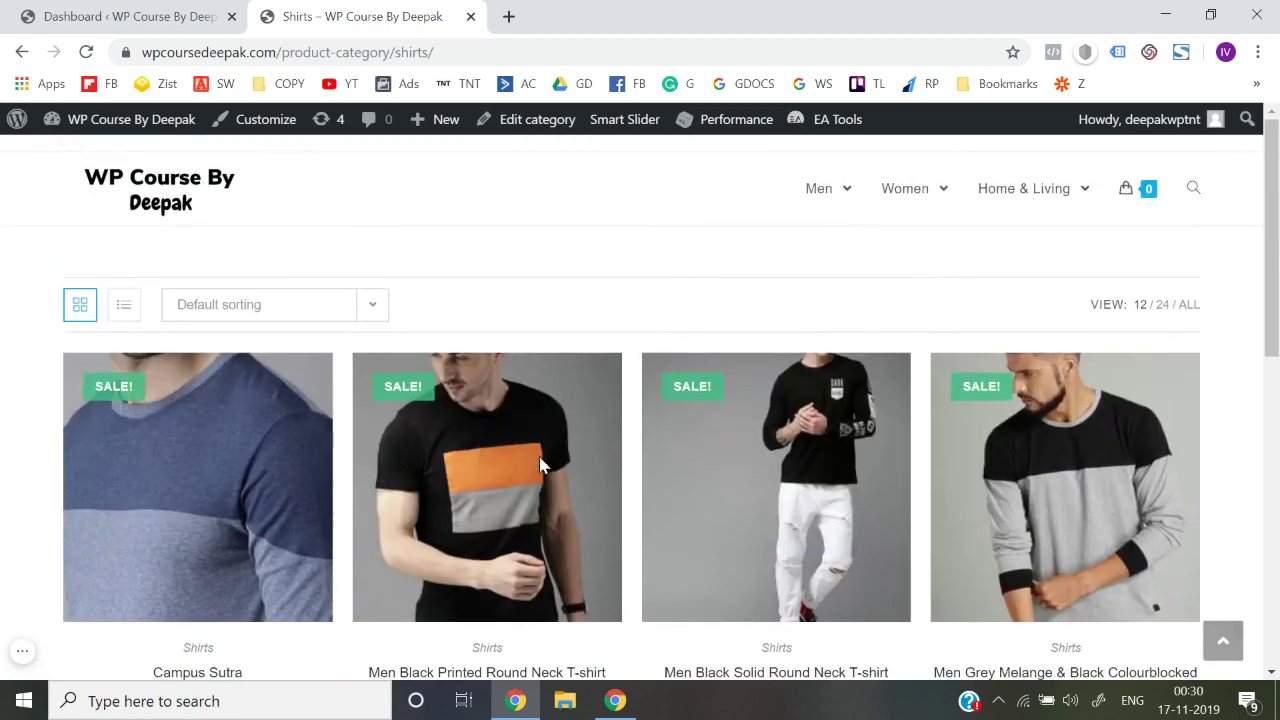
pyautogui.click(189, 482)
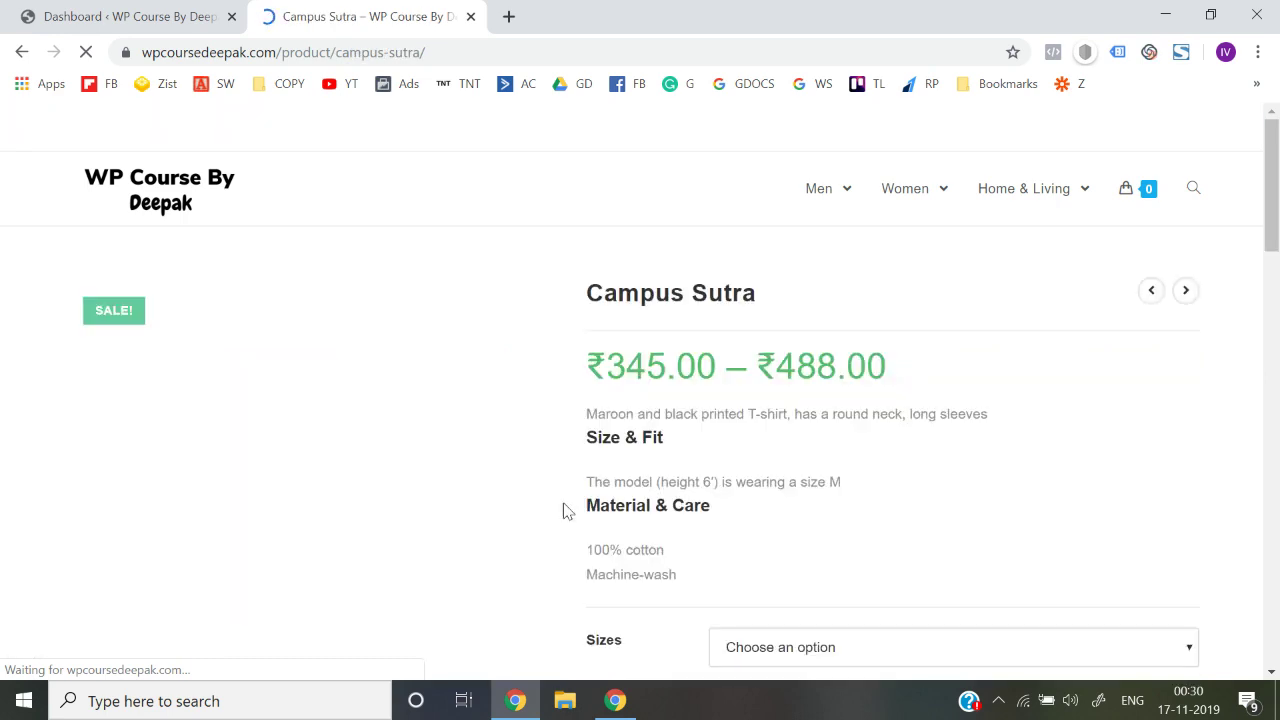
pyautogui.scroll(-3, 563, 511)
pyautogui.scroll(-5, 846, 329)
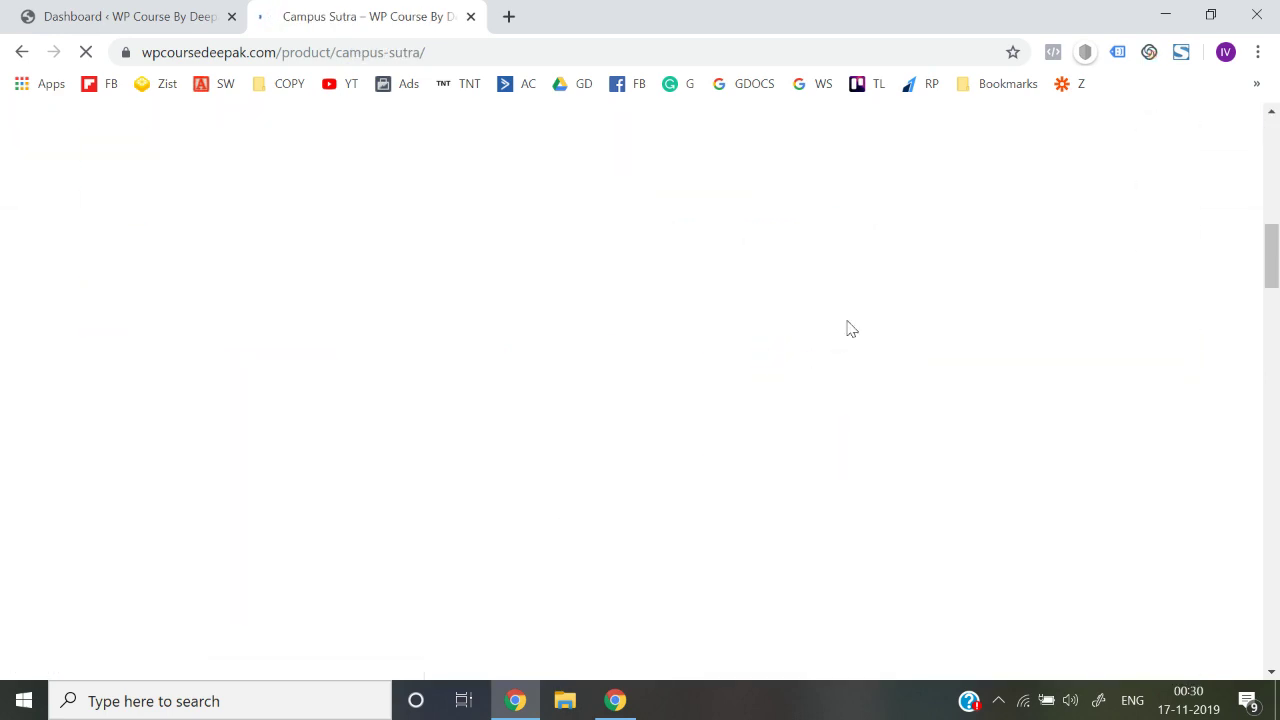
pyautogui.scroll(8, 610, 366)
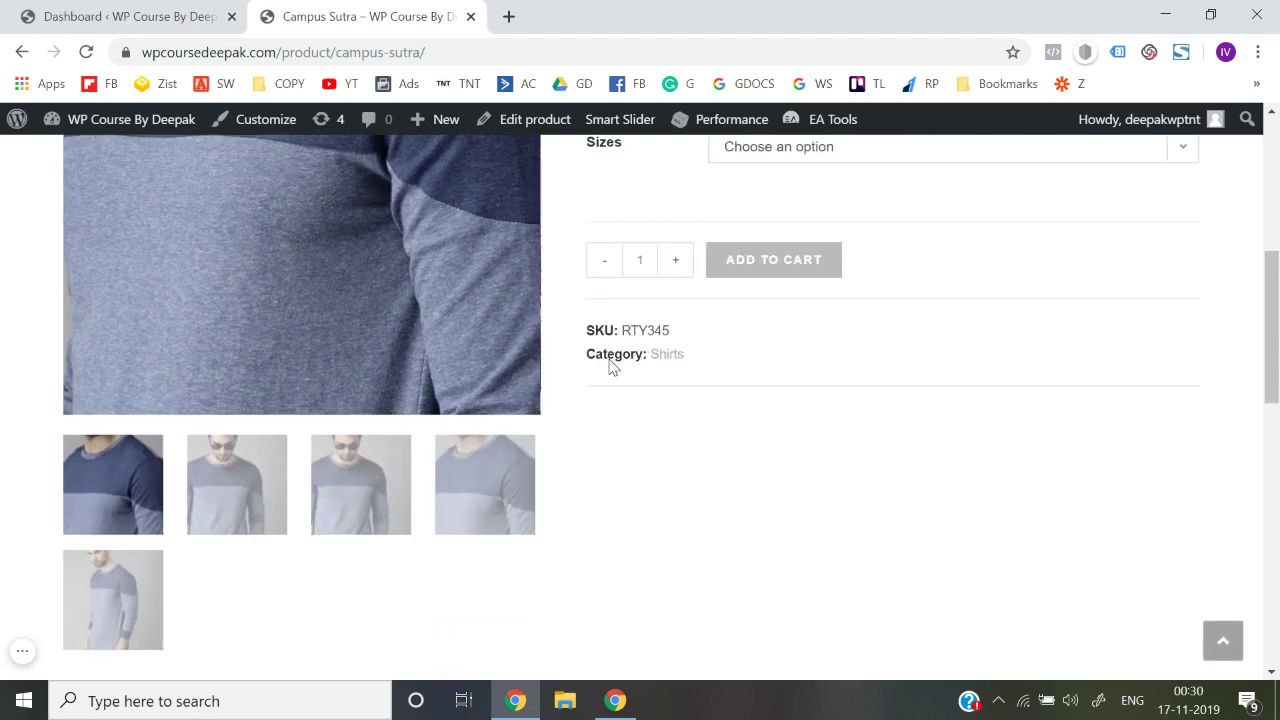
# - Choose size M for the Campus Sutra shirt and add one to the cart
pyautogui.click(788, 382)
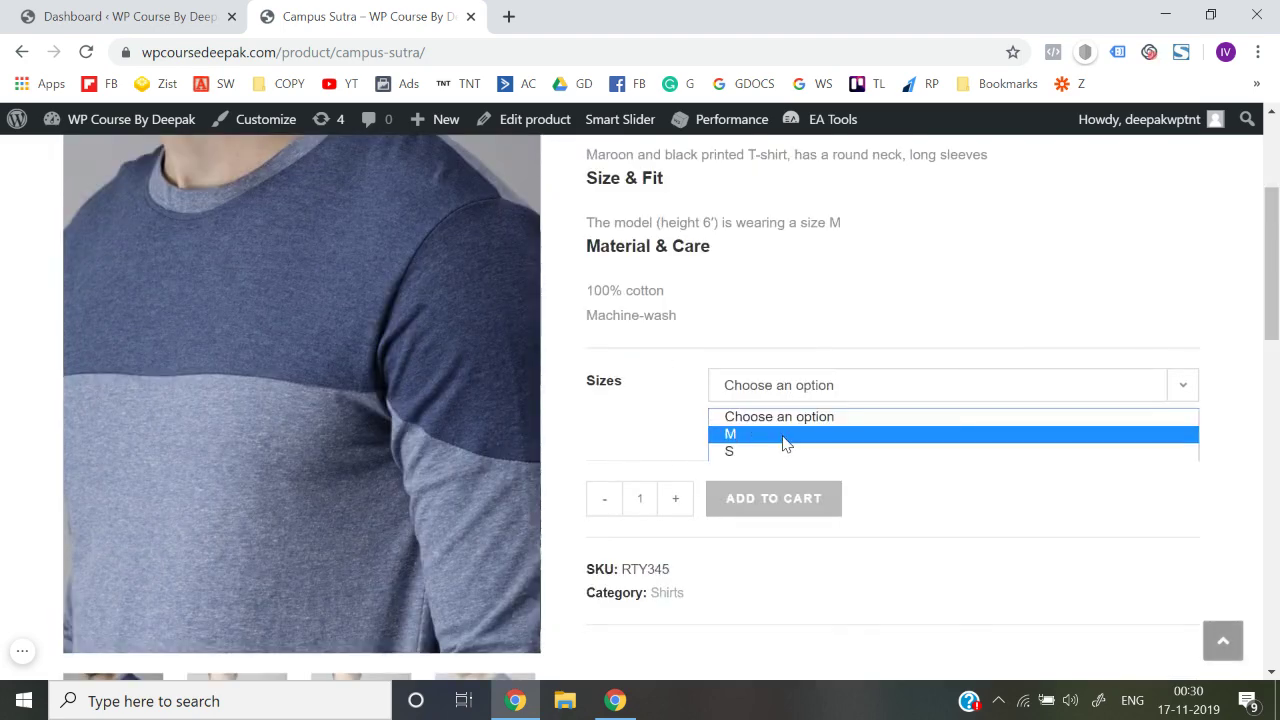
pyautogui.click(785, 438)
pyautogui.scroll(-2, 786, 443)
pyautogui.click(752, 380)
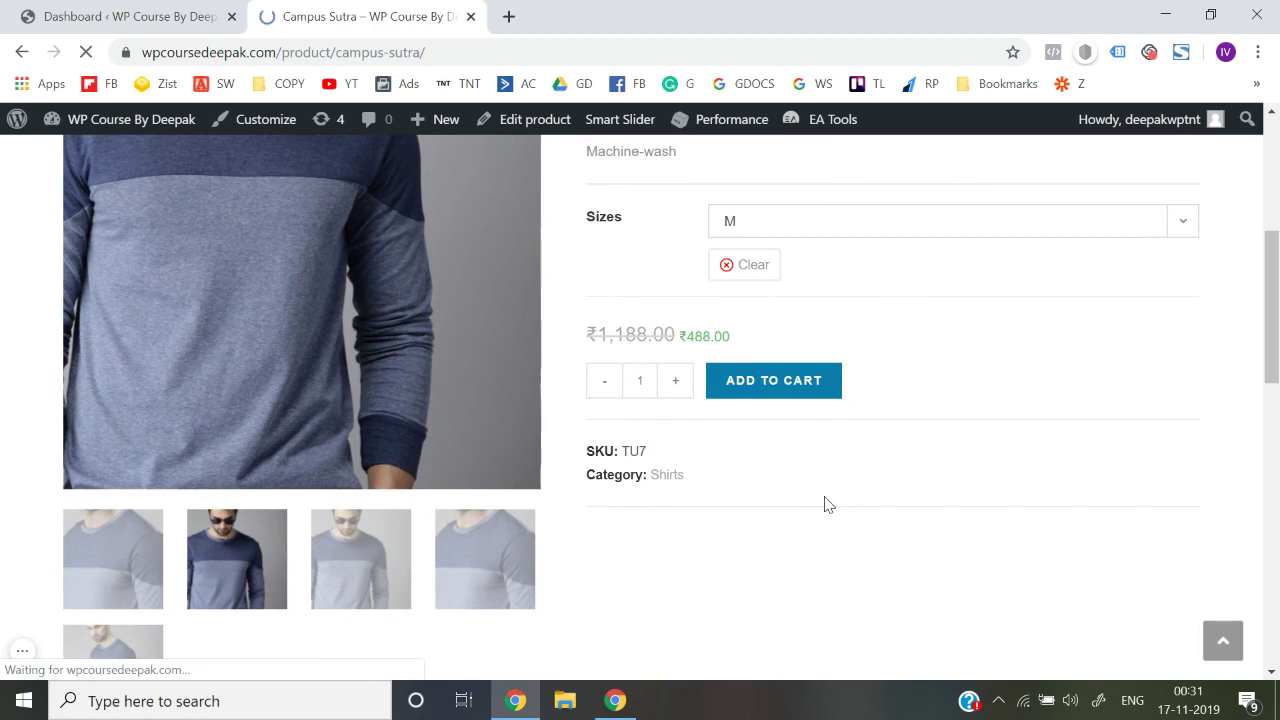
# - Open the cart and examine the listed product, coupon field, shipping, cart totals and sidebar
pyautogui.click(1120, 303)
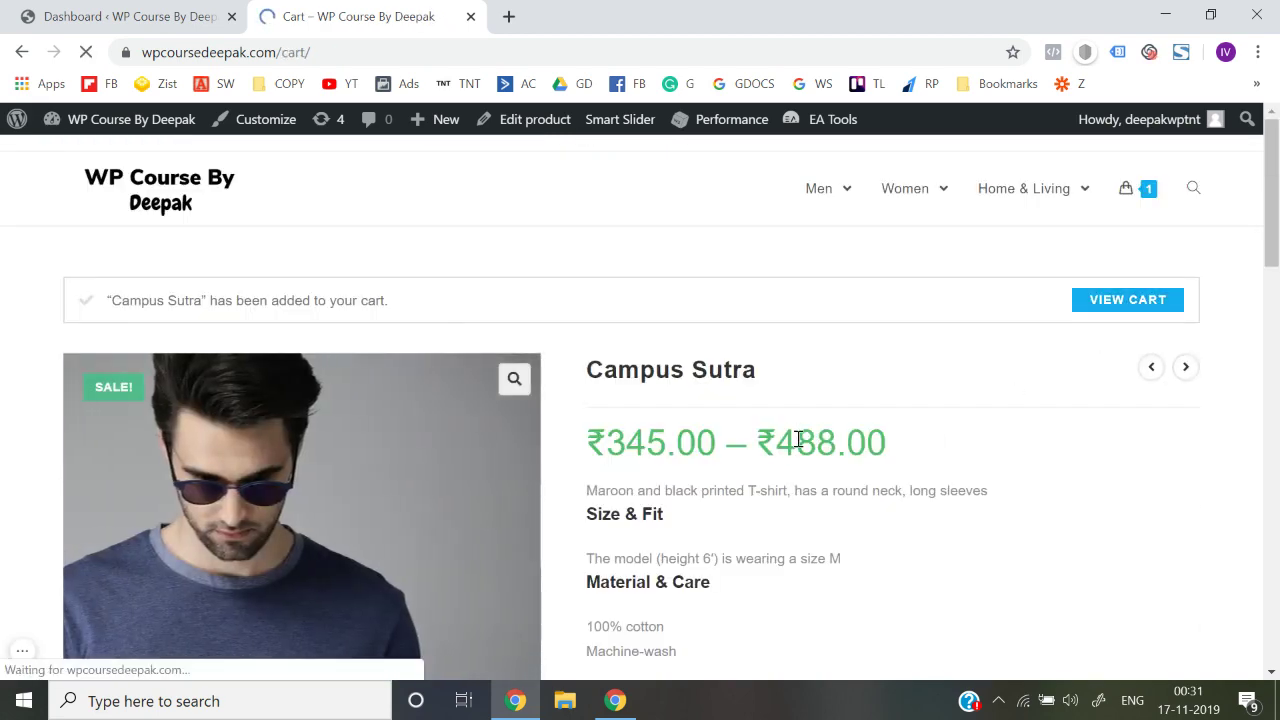
pyautogui.scroll(-1, 733, 454)
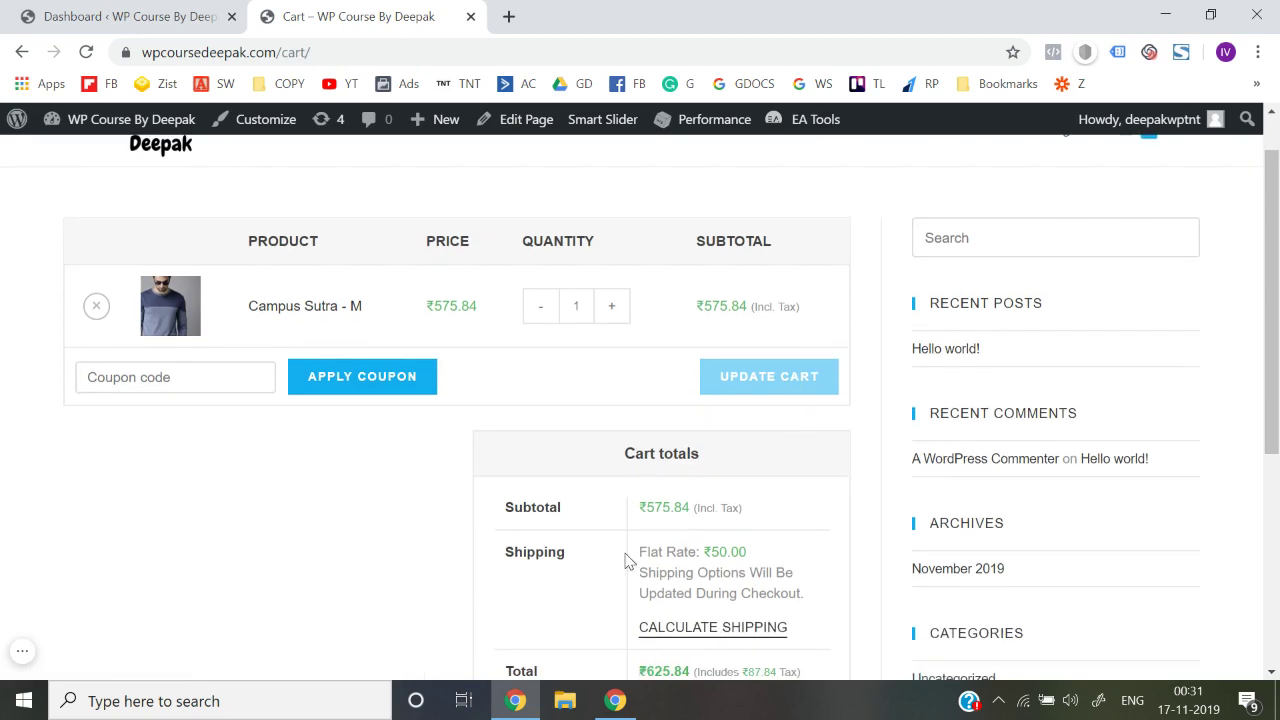
pyautogui.scroll(-2, 626, 560)
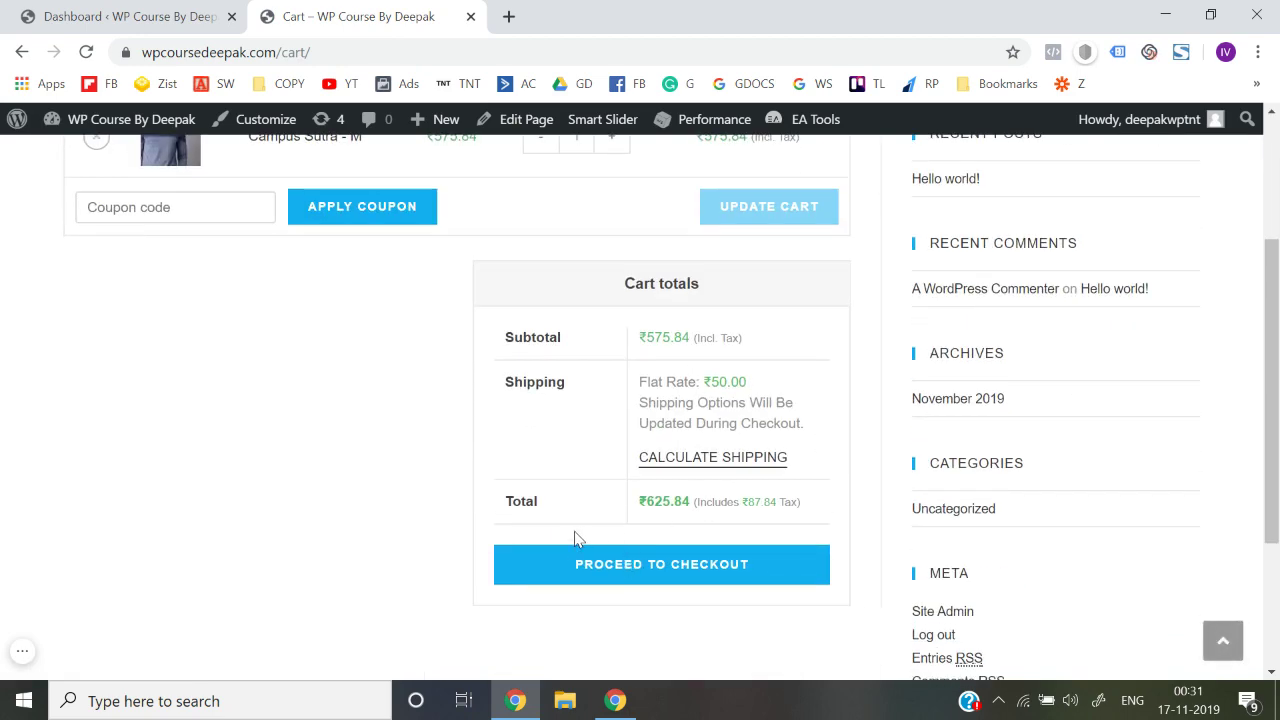
pyautogui.scroll(2, 575, 540)
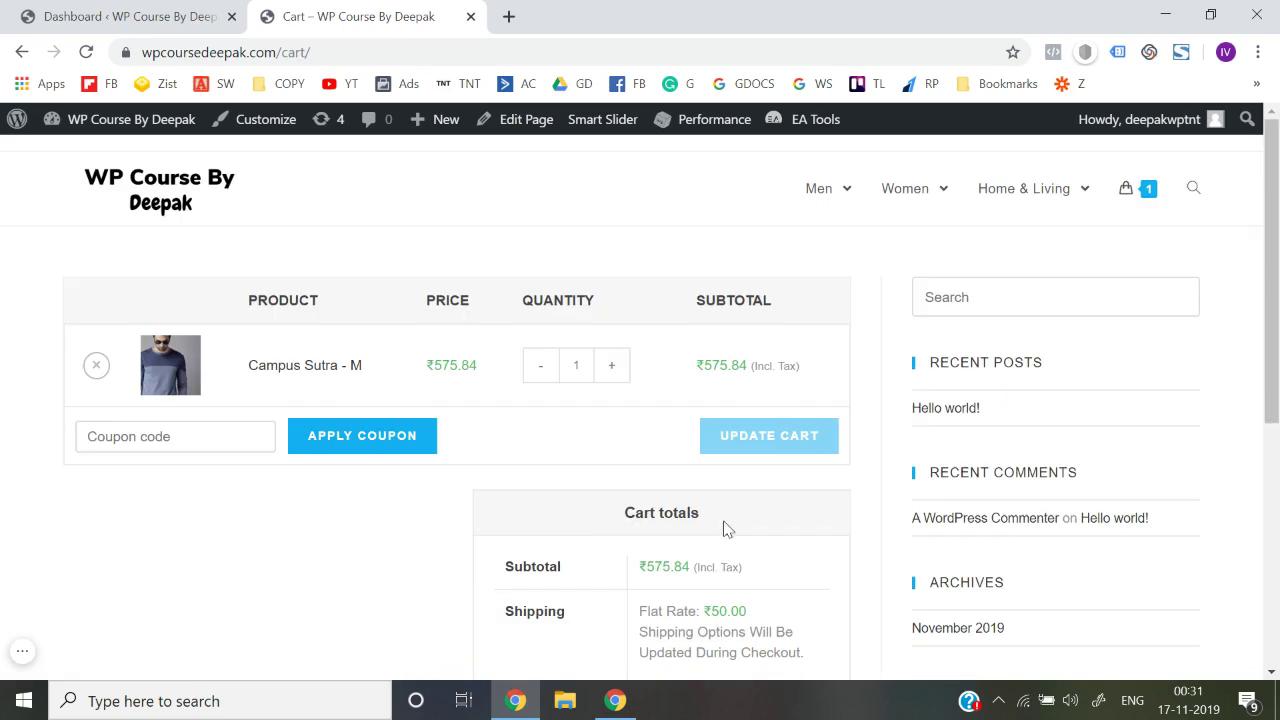
pyautogui.scroll(-5, 726, 529)
pyautogui.scroll(5, 724, 529)
pyautogui.scroll(-5, 1003, 512)
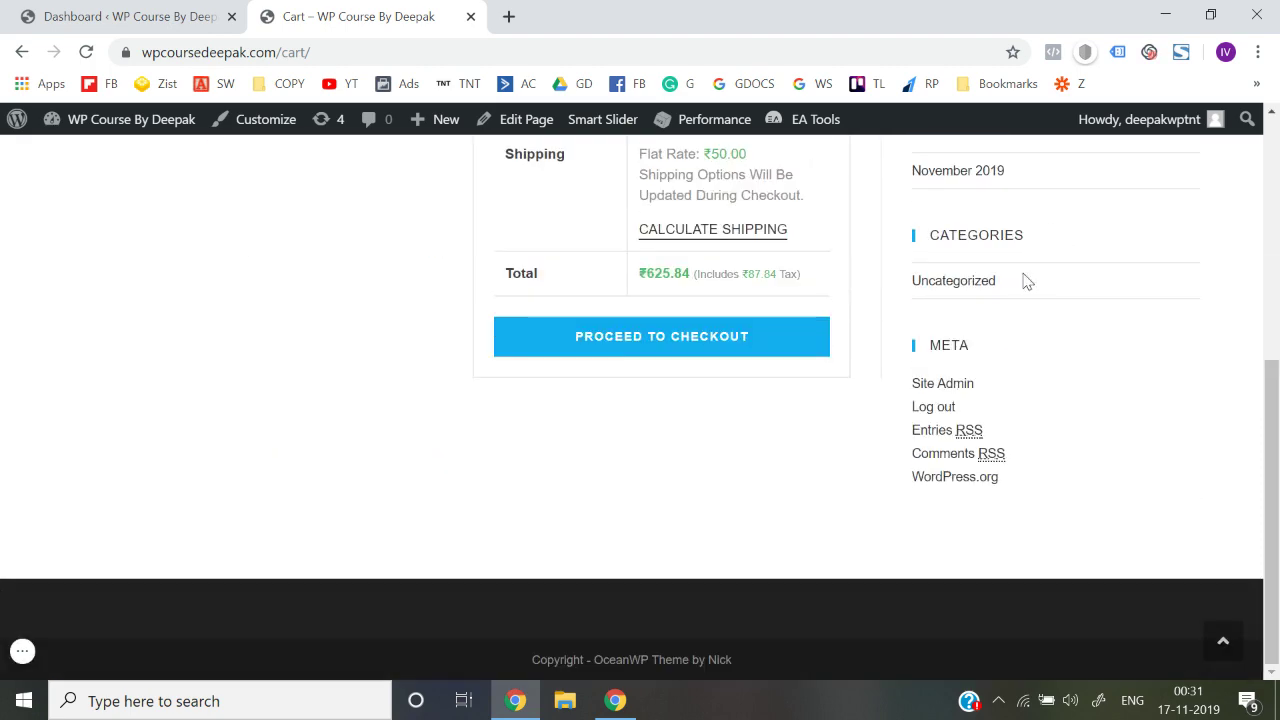
pyautogui.scroll(5, 1037, 374)
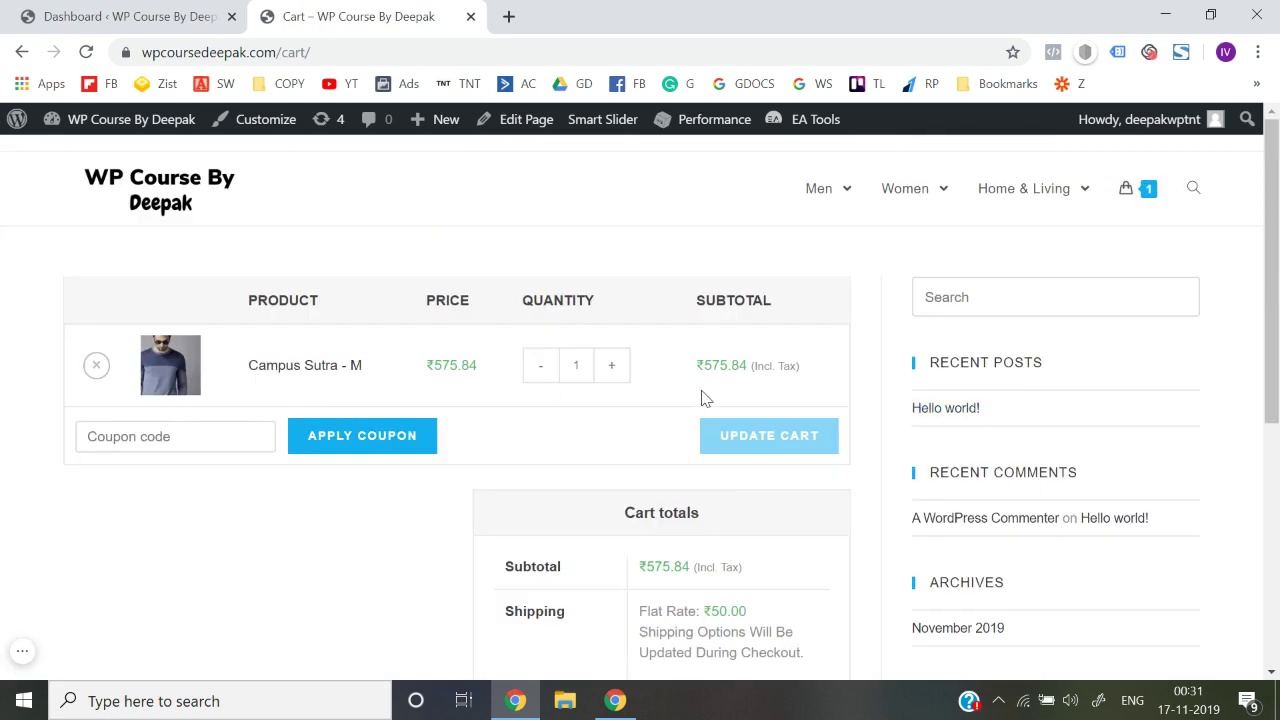
# - Check the site's home page, the Men page and the Women page, ending back on the home page
pyautogui.click(157, 190)
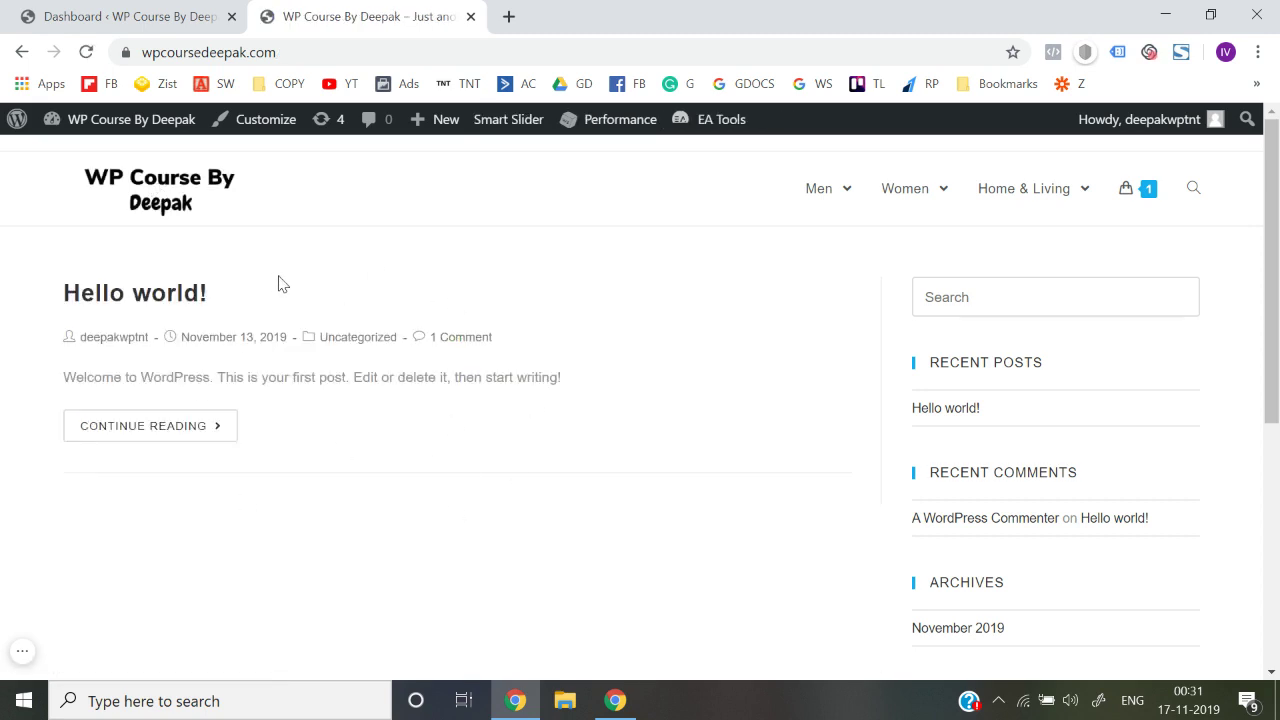
pyautogui.scroll(-5, 400, 451)
pyautogui.scroll(5, 400, 451)
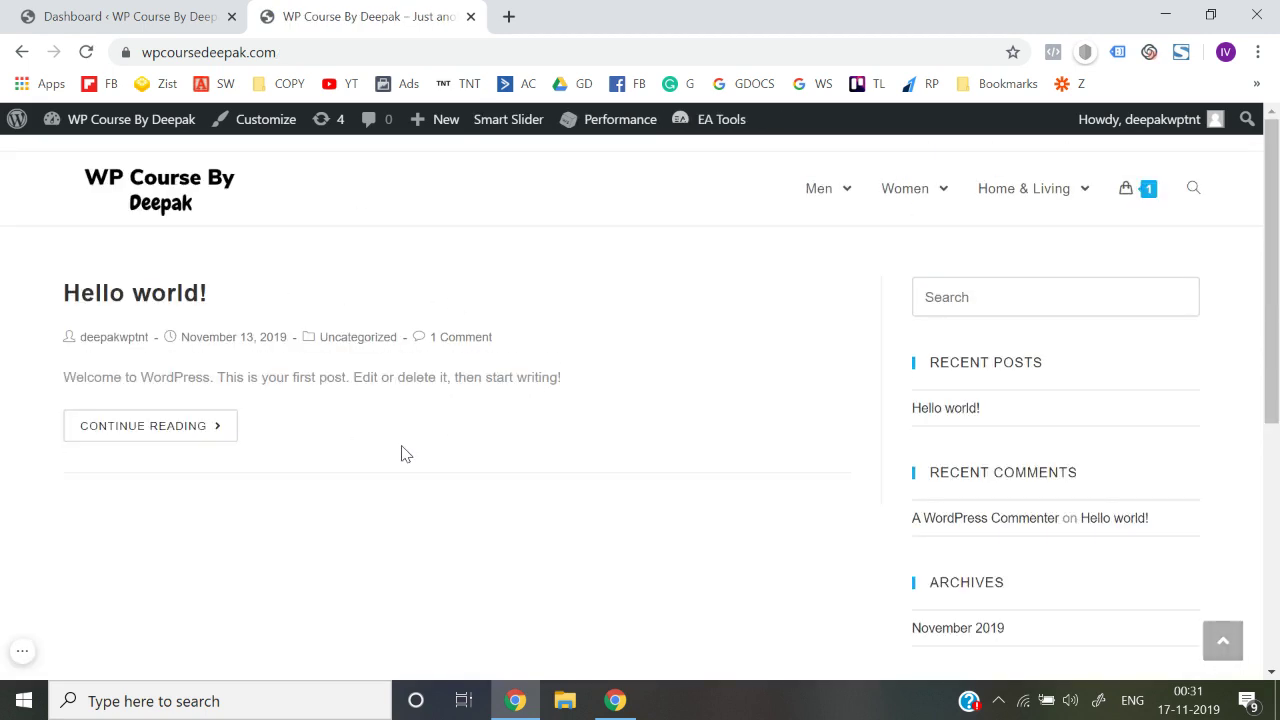
pyautogui.click(819, 198)
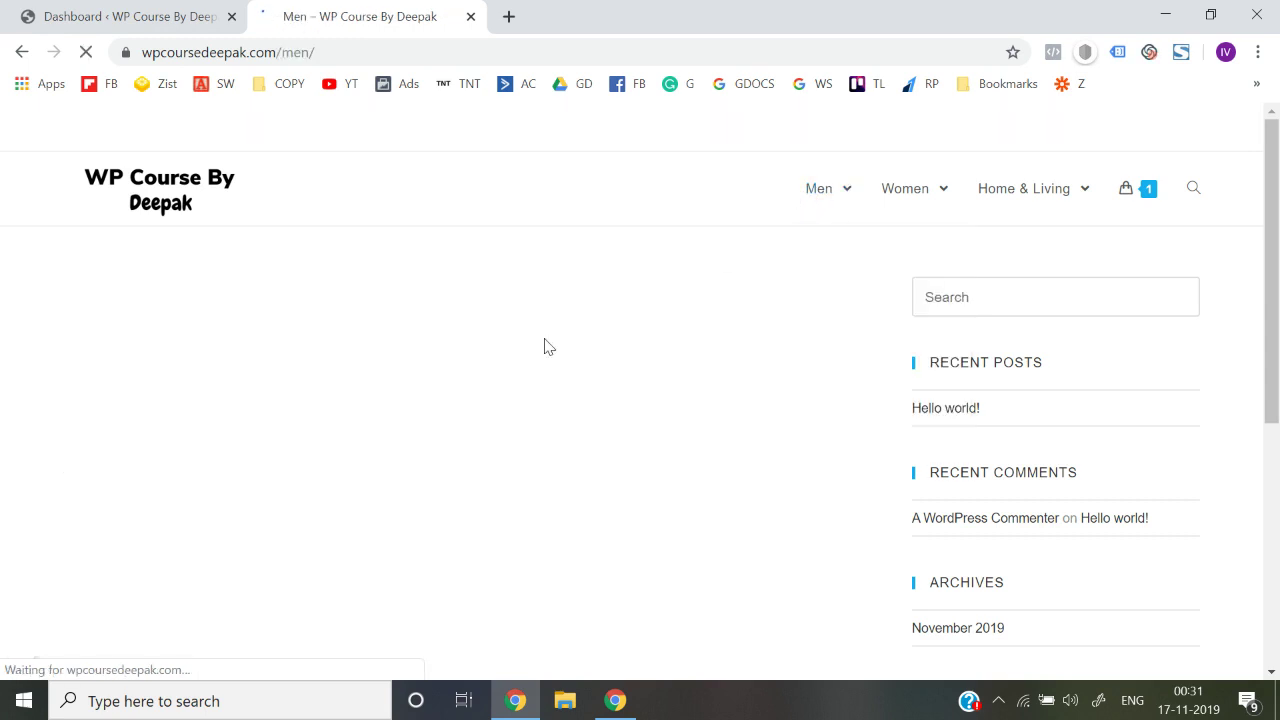
pyautogui.click(905, 198)
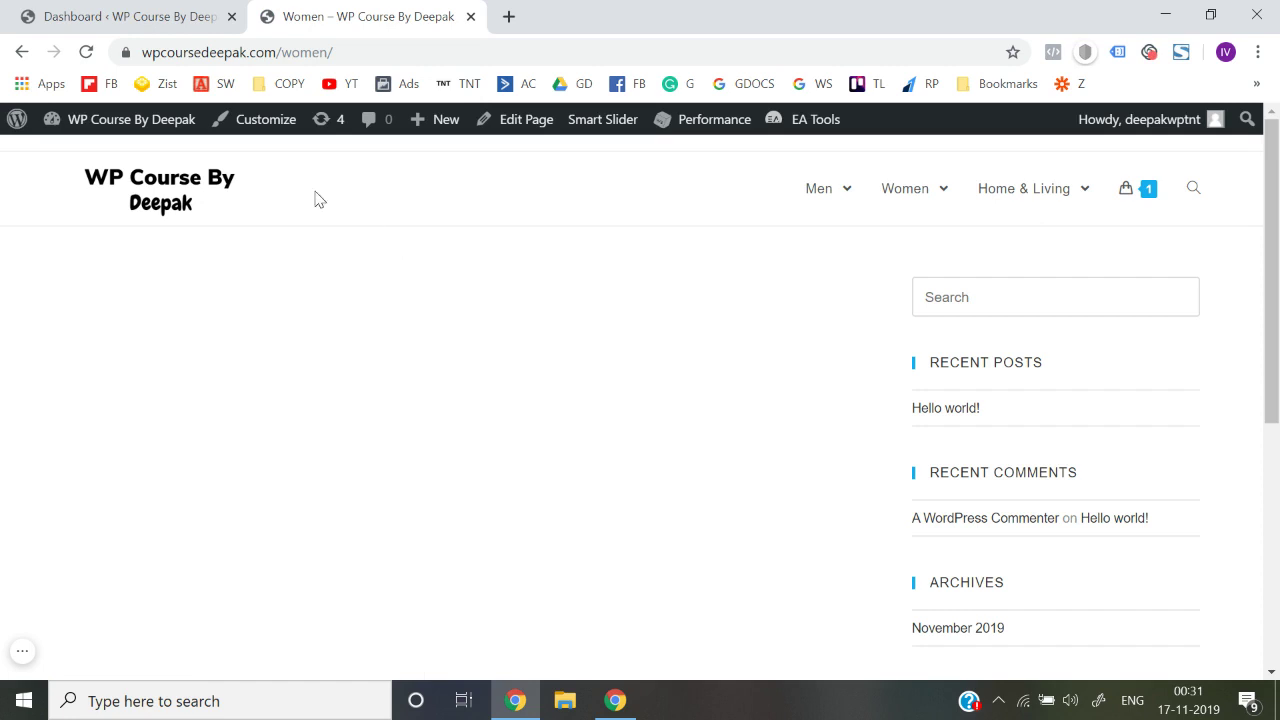
pyautogui.click(172, 202)
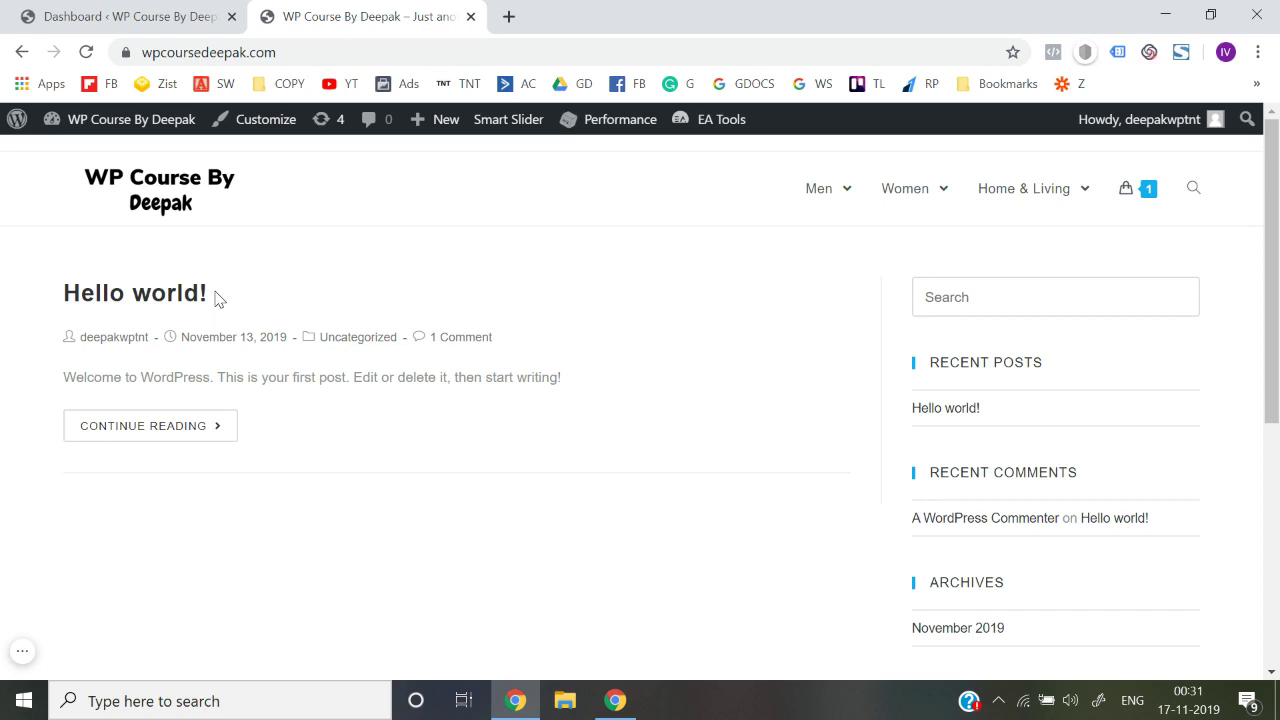
# - In the WordPress dashboard, create a new page titled "Home Page - New" and publish it
pyautogui.click(110, 10)
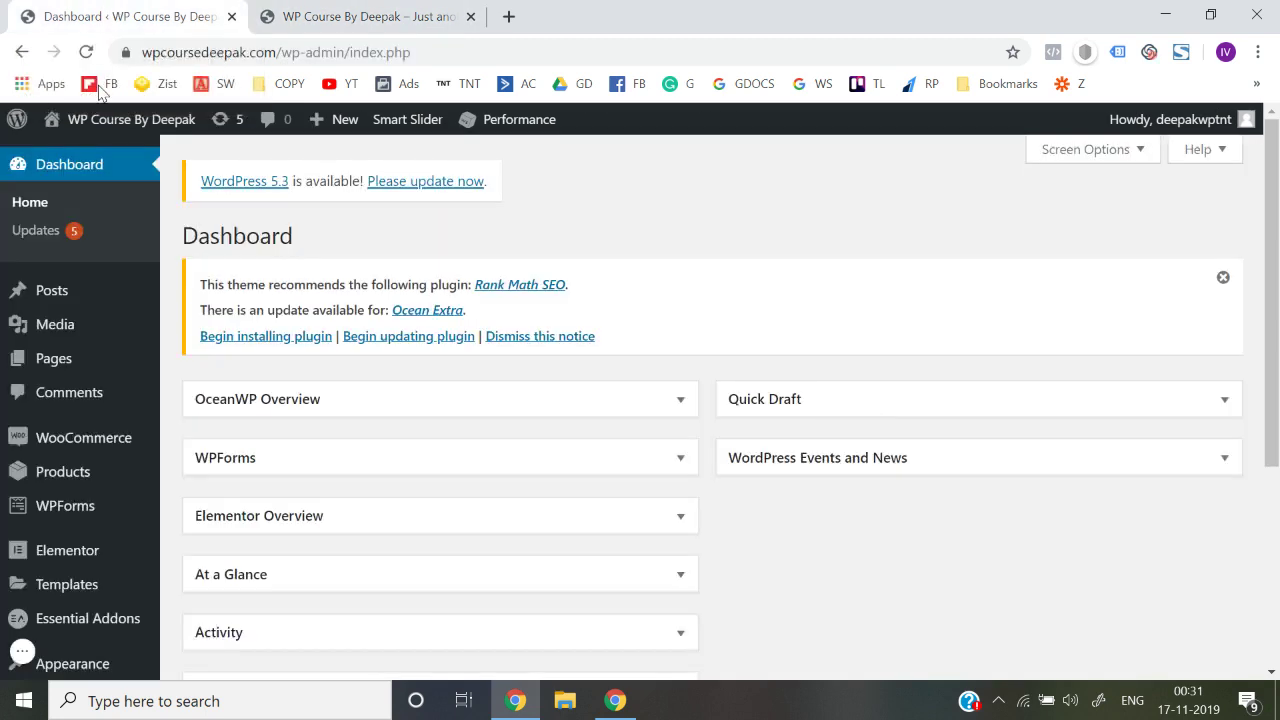
pyautogui.moveTo(97, 360)
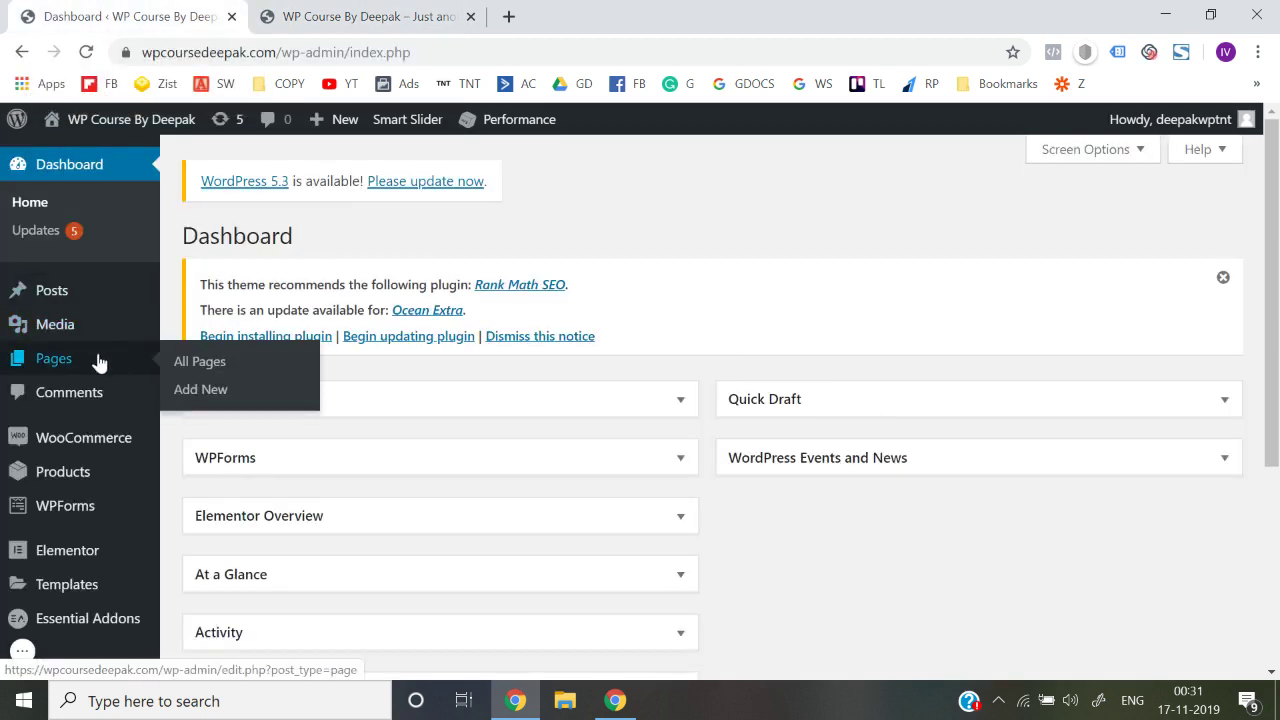
pyautogui.click(212, 391)
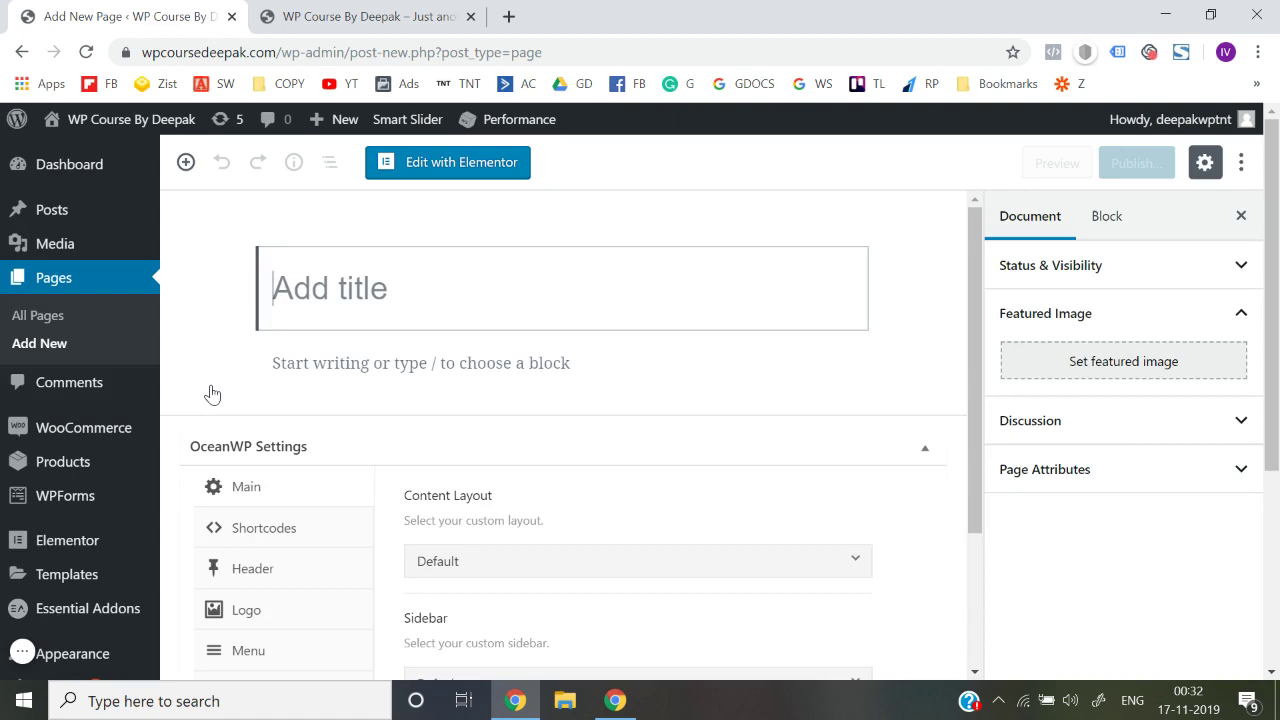
pyautogui.write('Home Page - New')
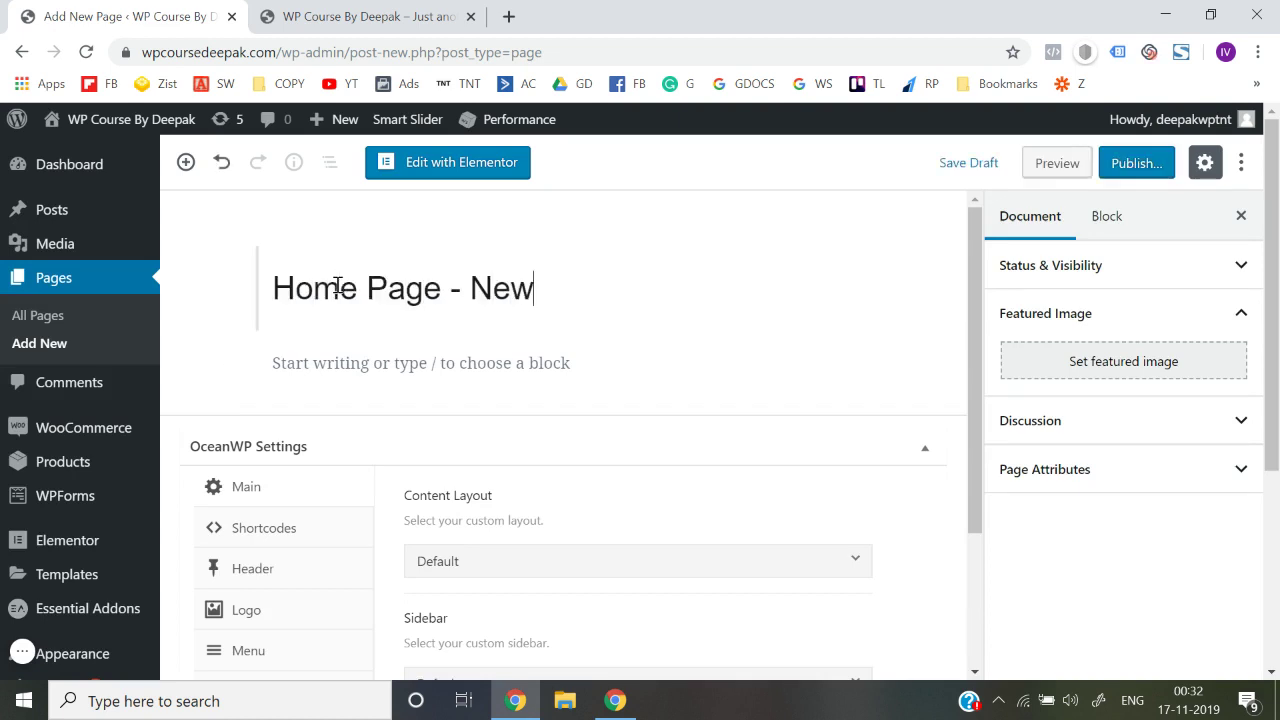
pyautogui.click(1107, 168)
pyautogui.click(1110, 167)
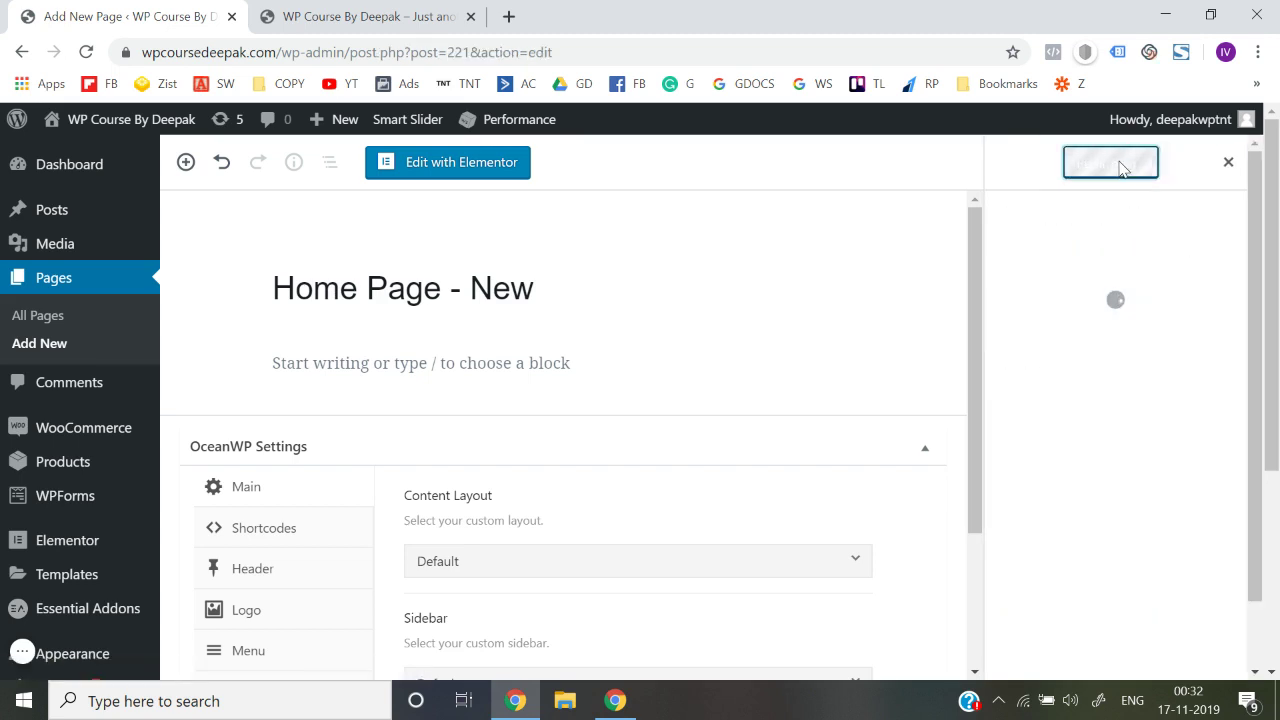
# - Set the page's OceanWP content layout to 100% Full Width and update the page
pyautogui.scroll(-1, 608, 416)
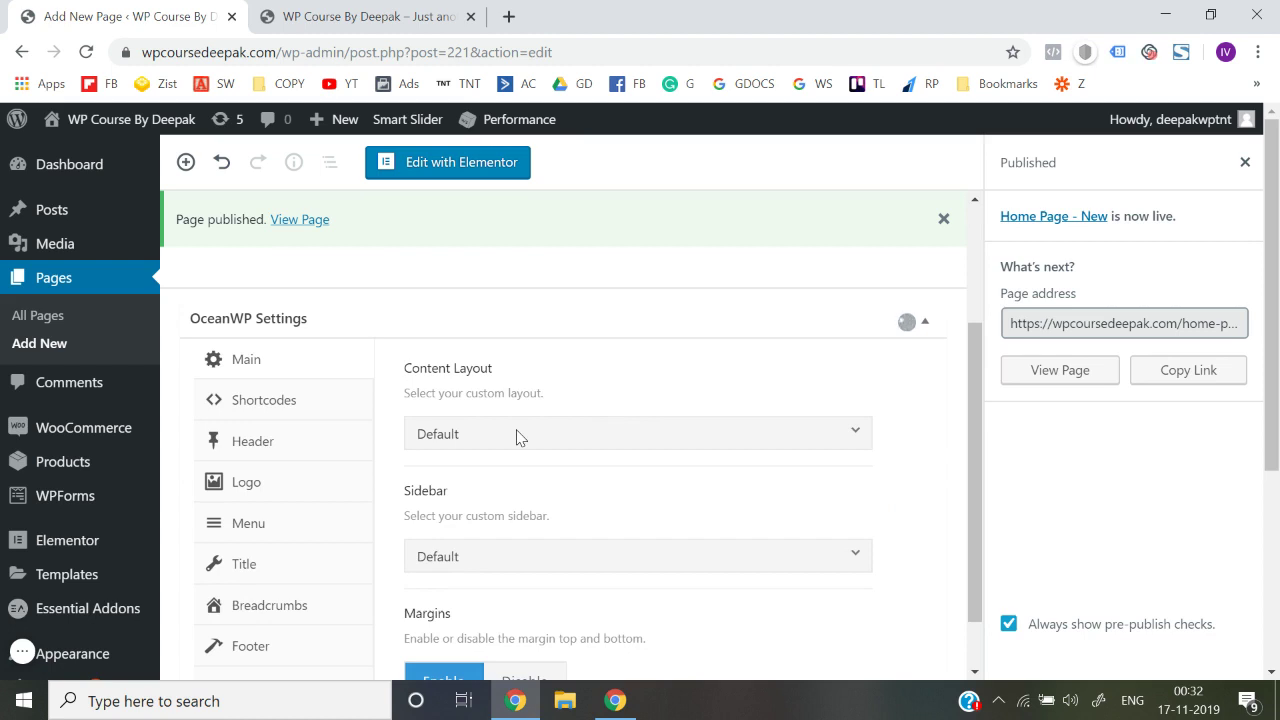
pyautogui.click(518, 430)
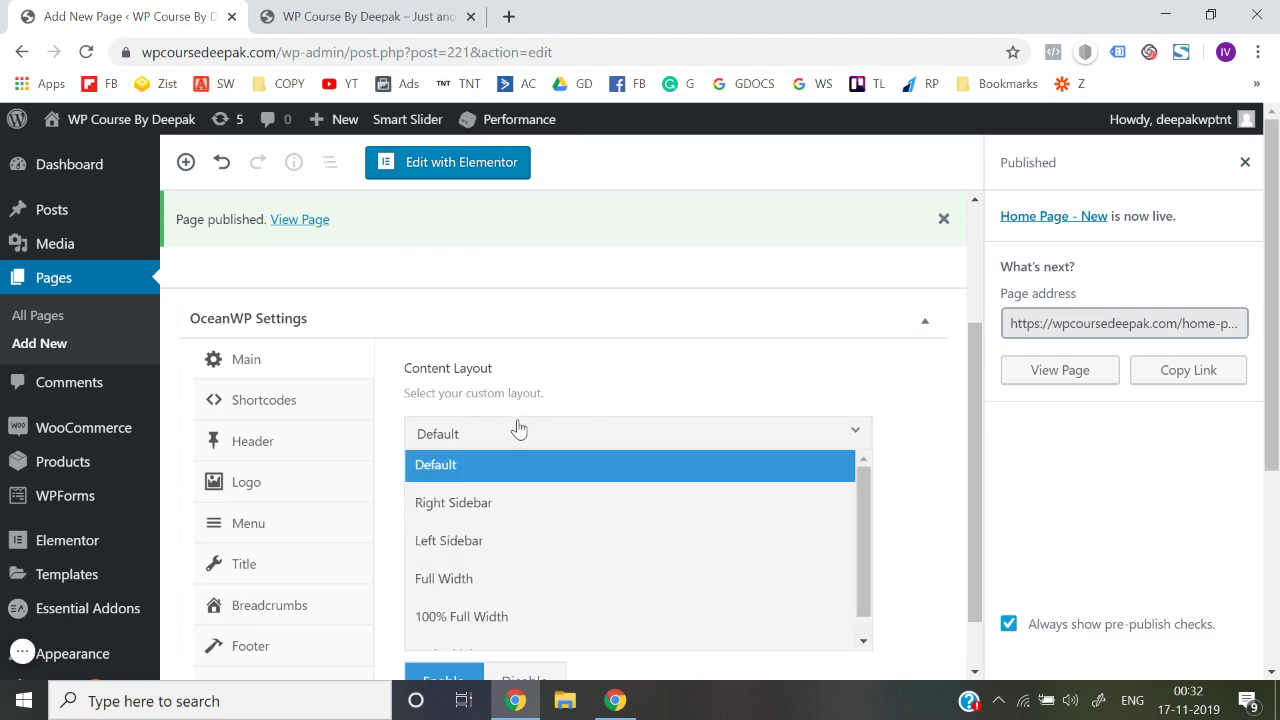
pyautogui.click(470, 616)
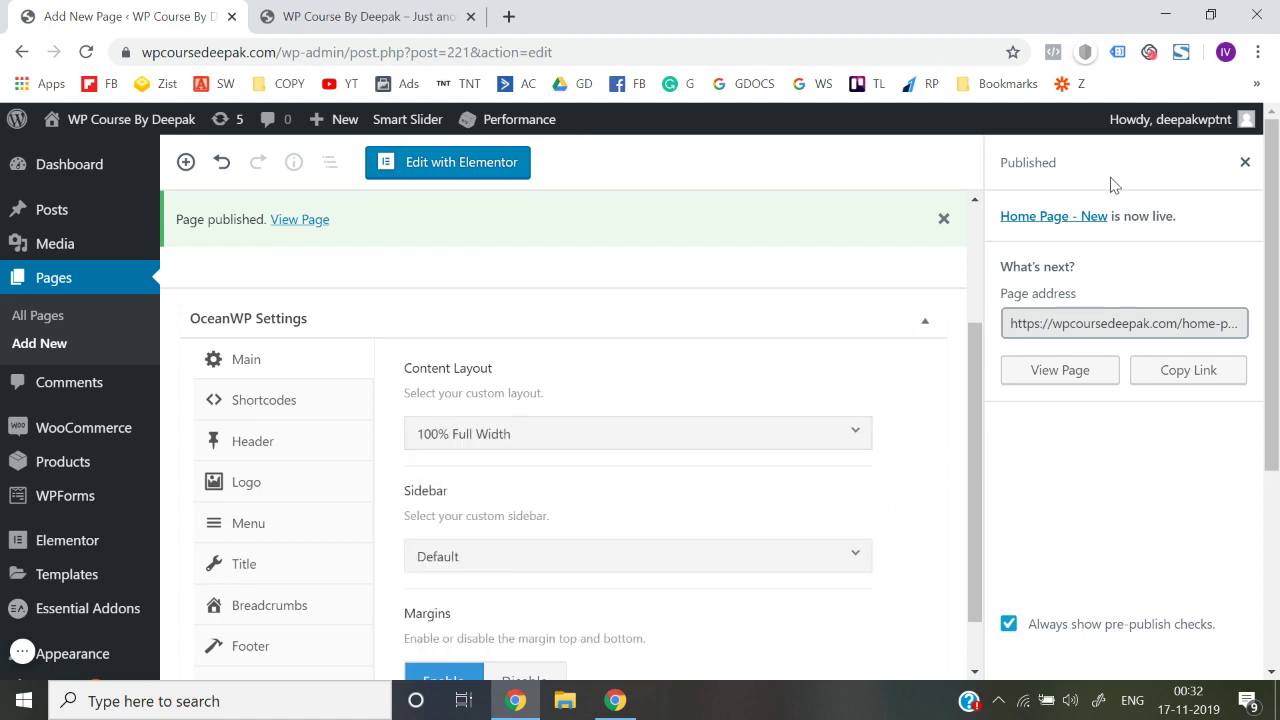
pyautogui.click(1245, 162)
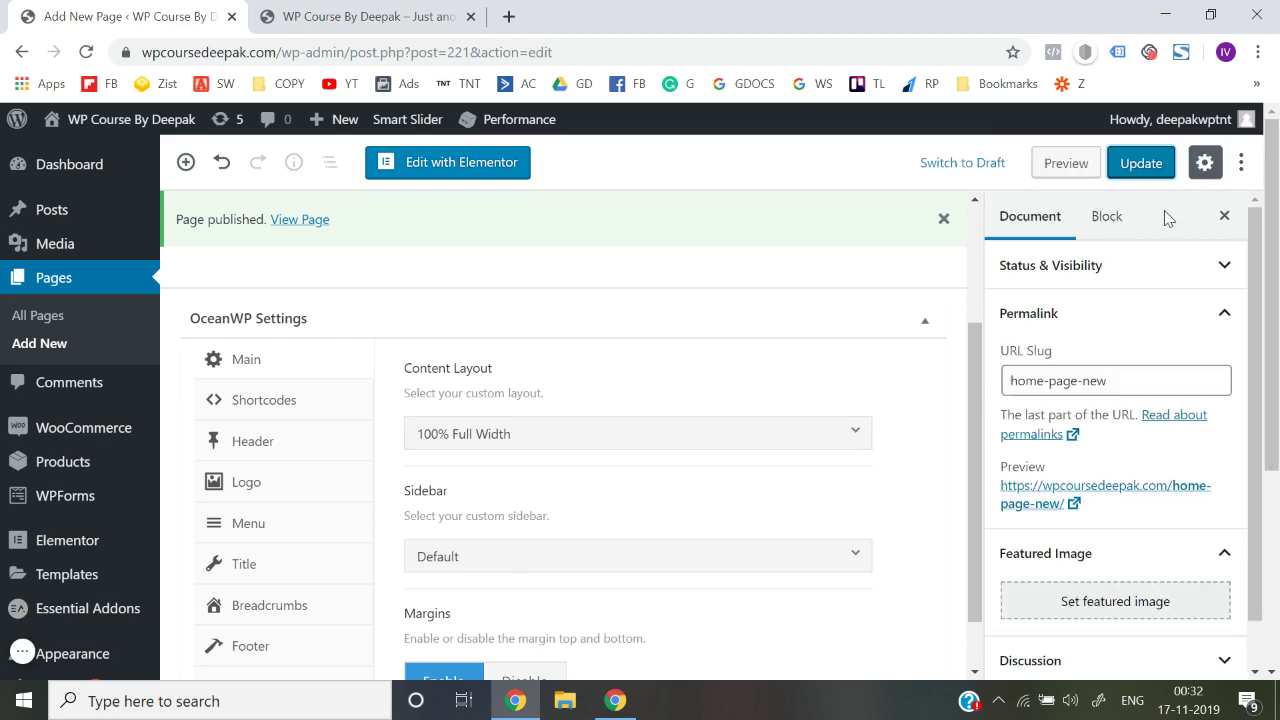
pyautogui.click(1135, 164)
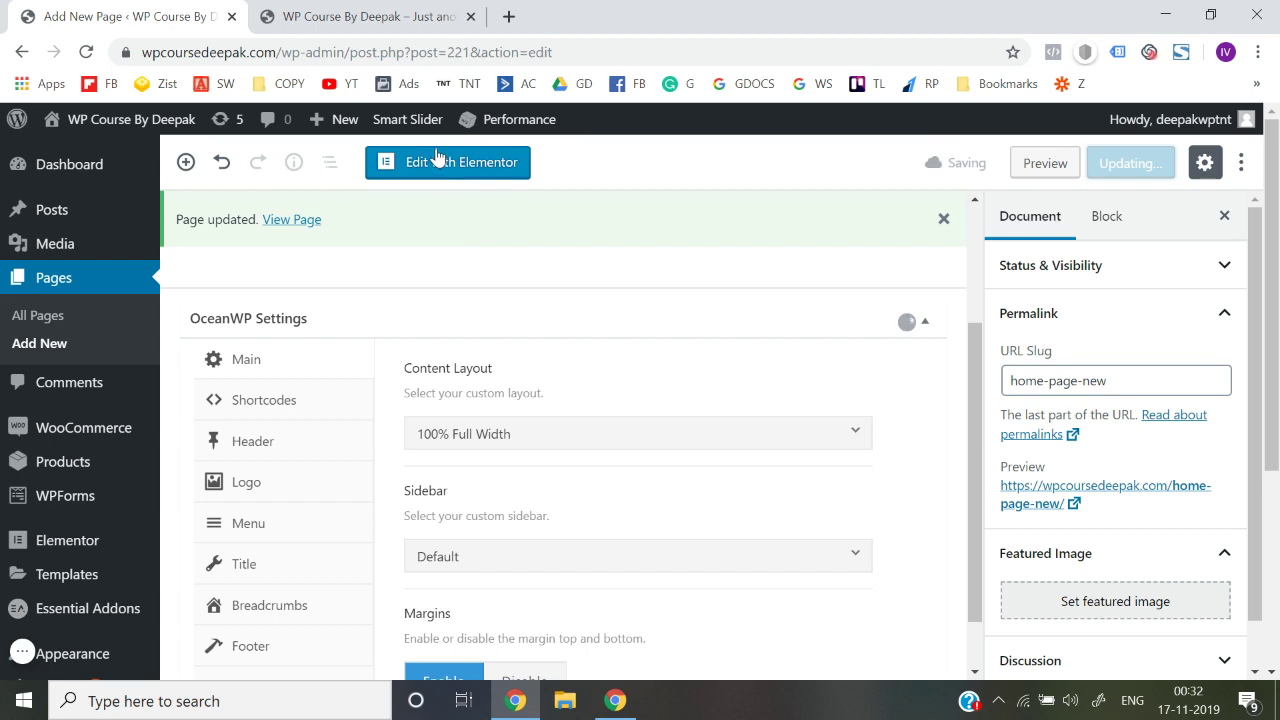
# - View the updated page in a separate browser tab, then return to the page editor
pyautogui.rightClick(288, 220)
pyautogui.click(303, 233)
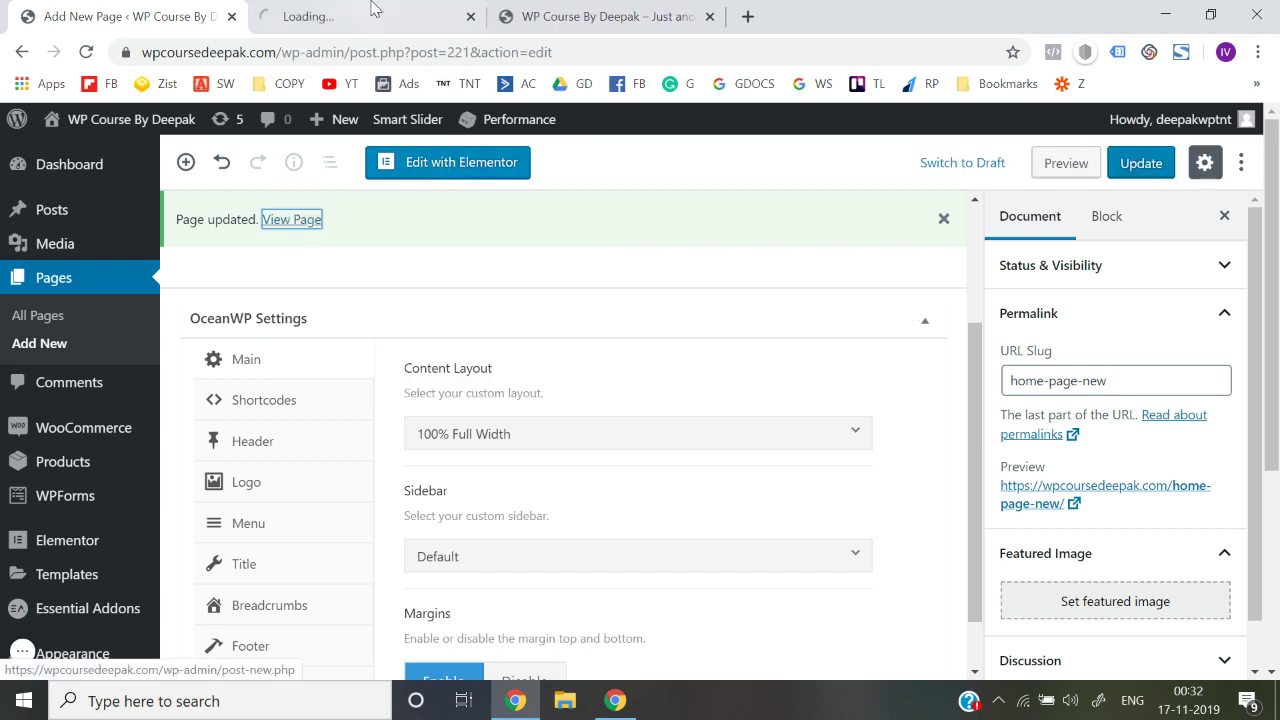
pyautogui.click(371, 9)
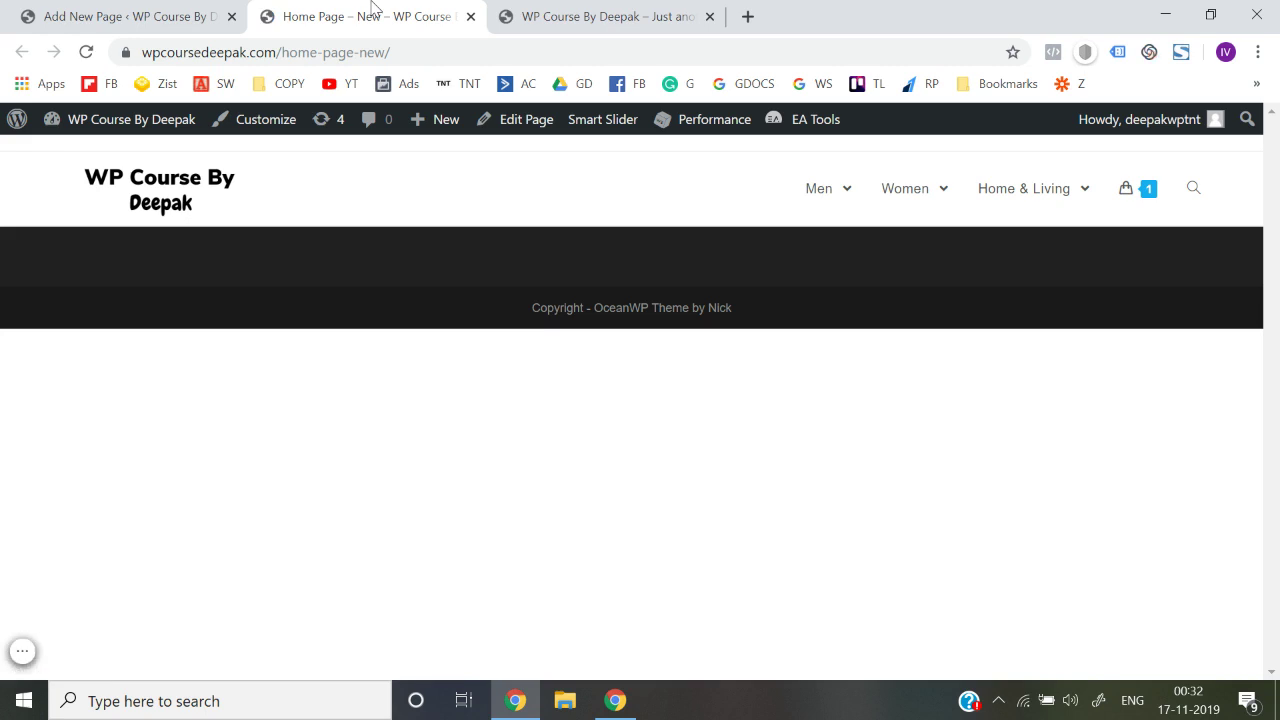
pyautogui.click(125, 16)
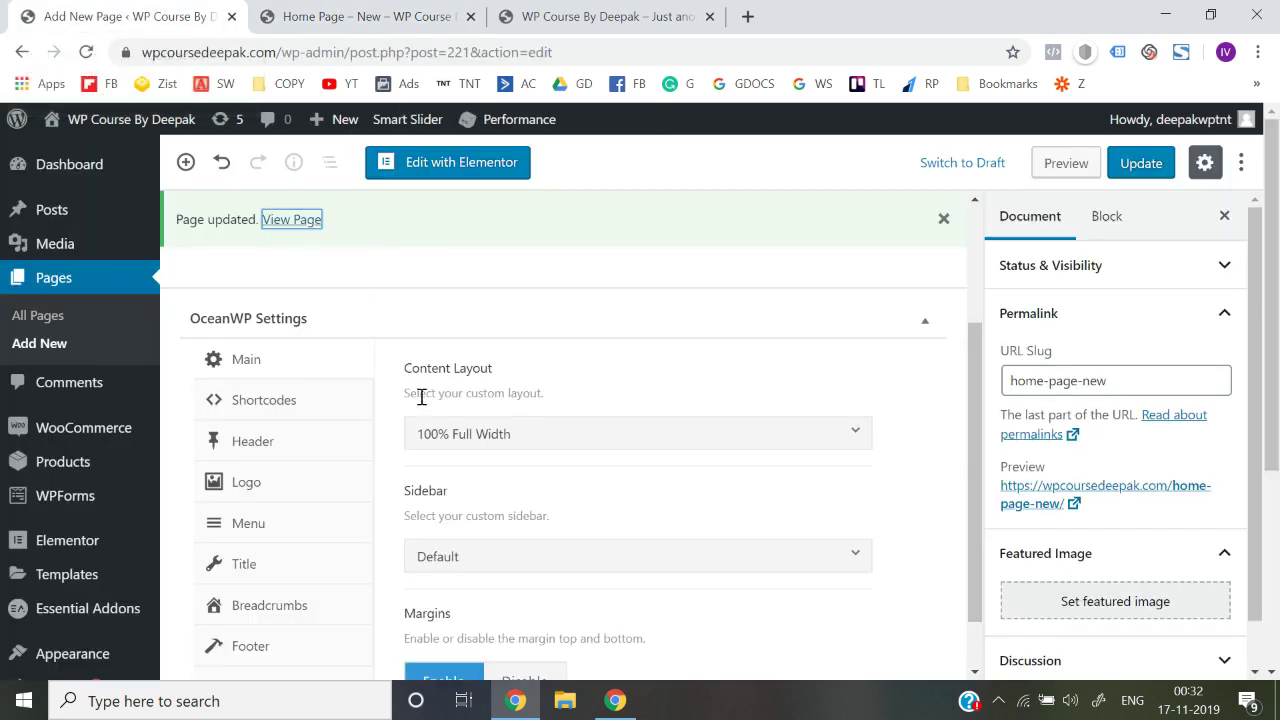
# - Edit the page with Elementor and add a new section with a single-column structure
pyautogui.click(418, 165)
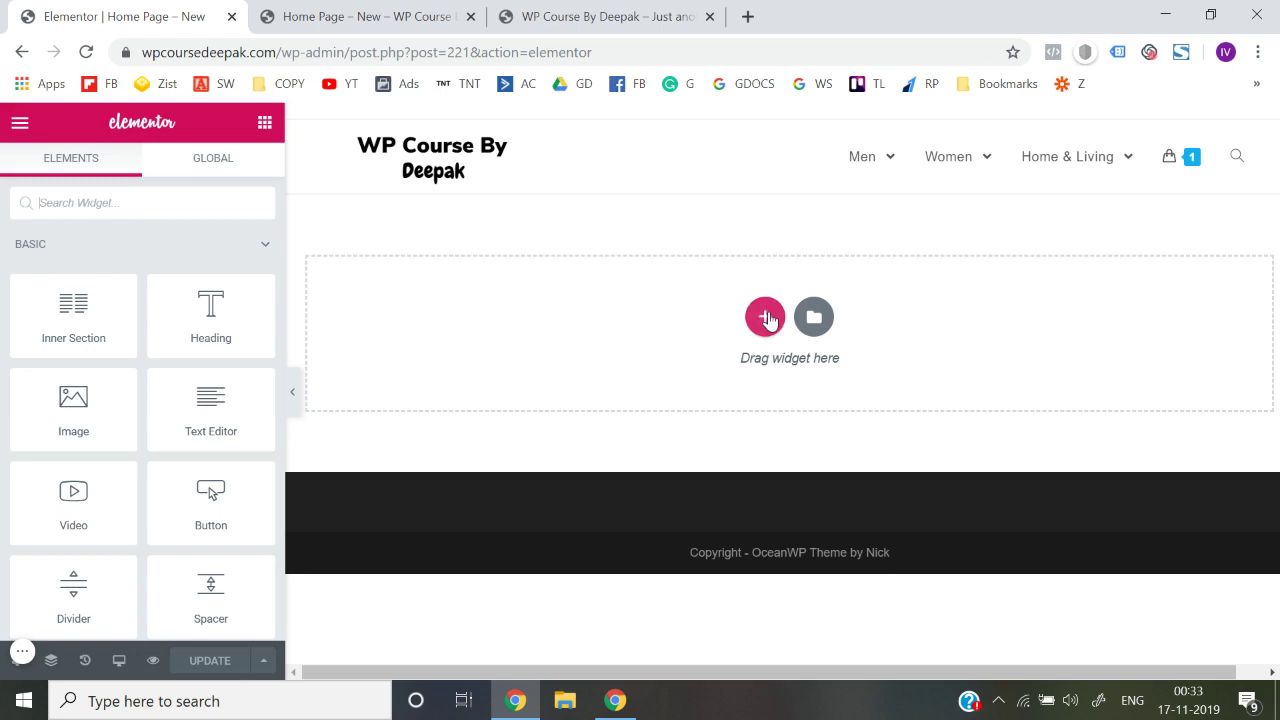
pyautogui.click(765, 318)
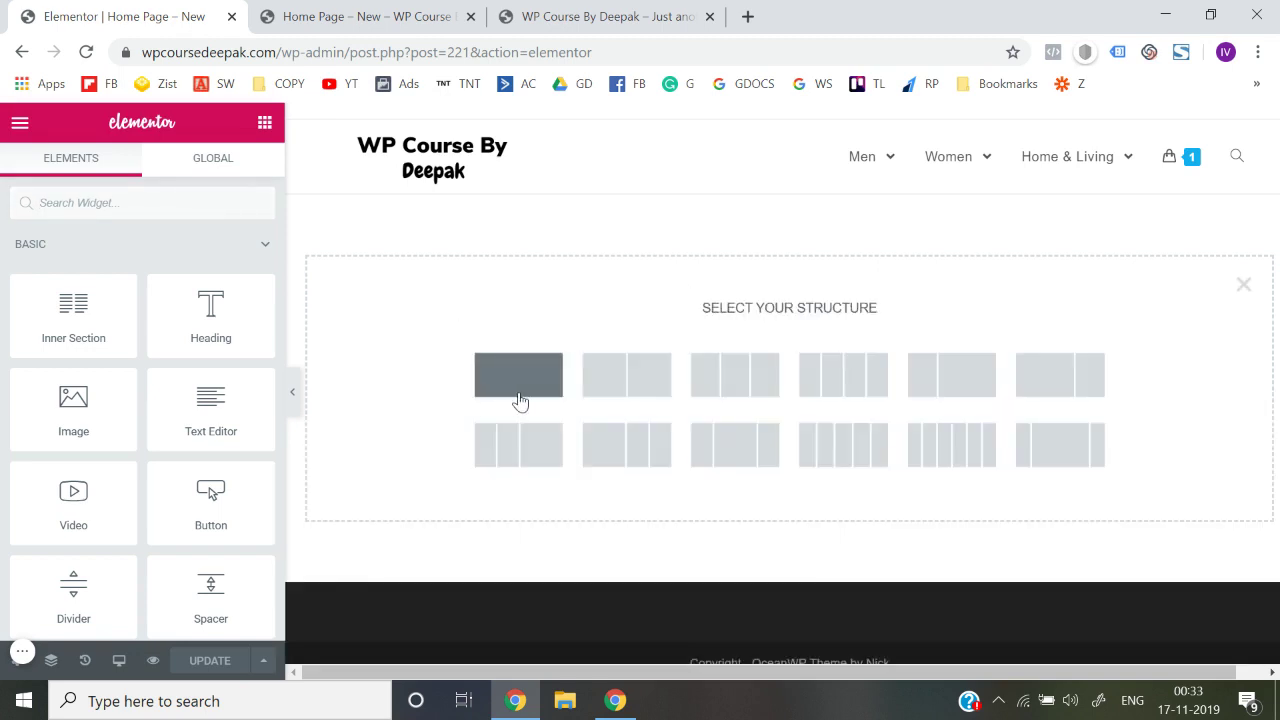
pyautogui.click(520, 396)
pyautogui.click(792, 220)
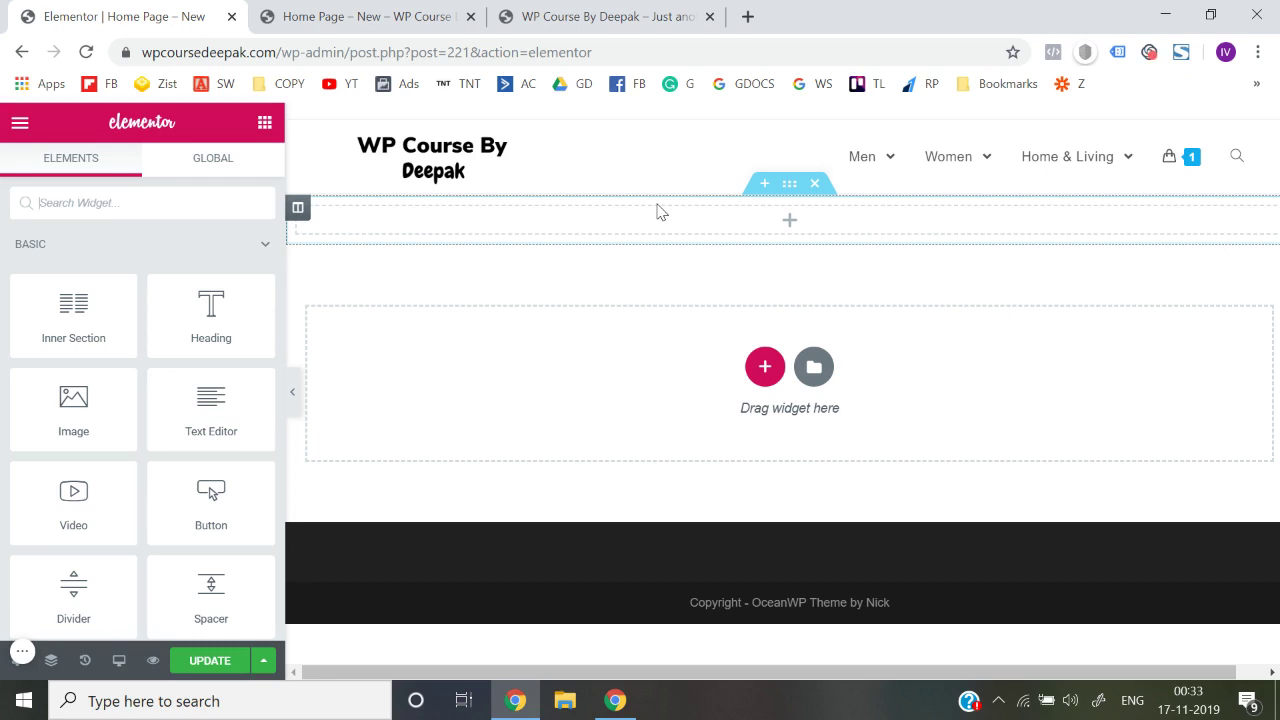
# - Open pexels.com in a new browser tab and search the stock photos for "clothing"
pyautogui.click(748, 16)
pyautogui.write('pexels.co')
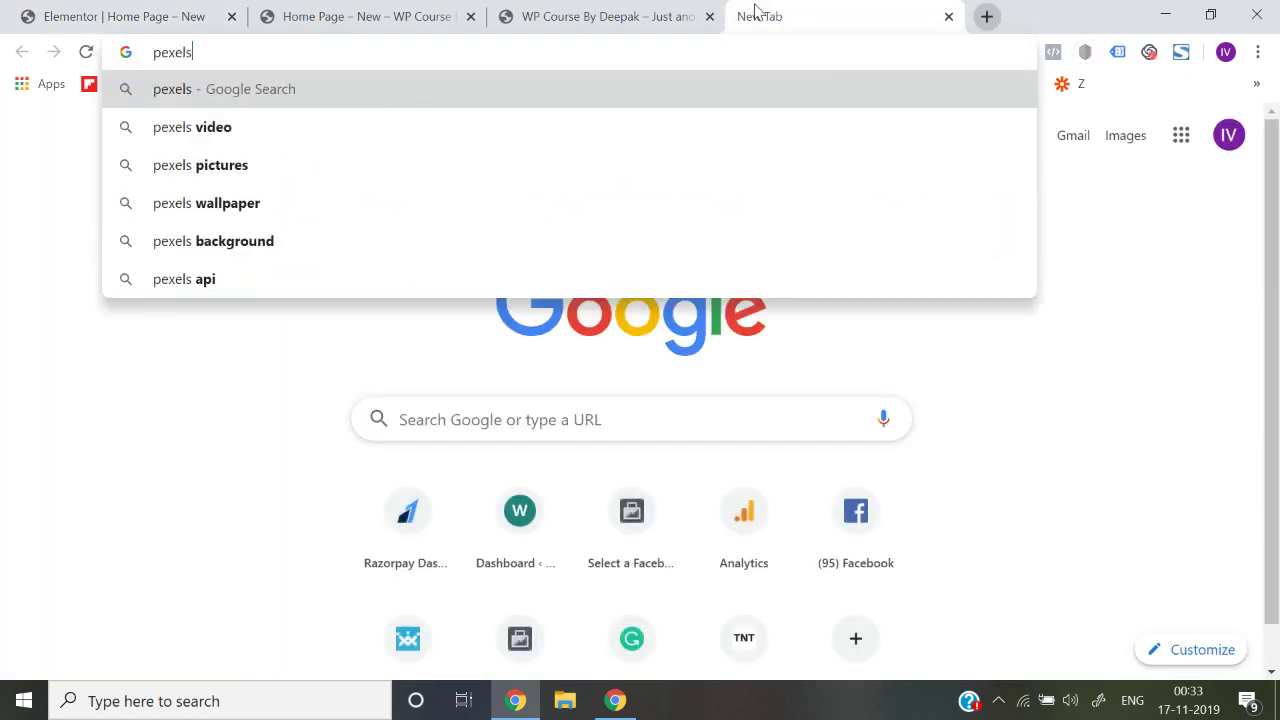
pyautogui.press('Return')
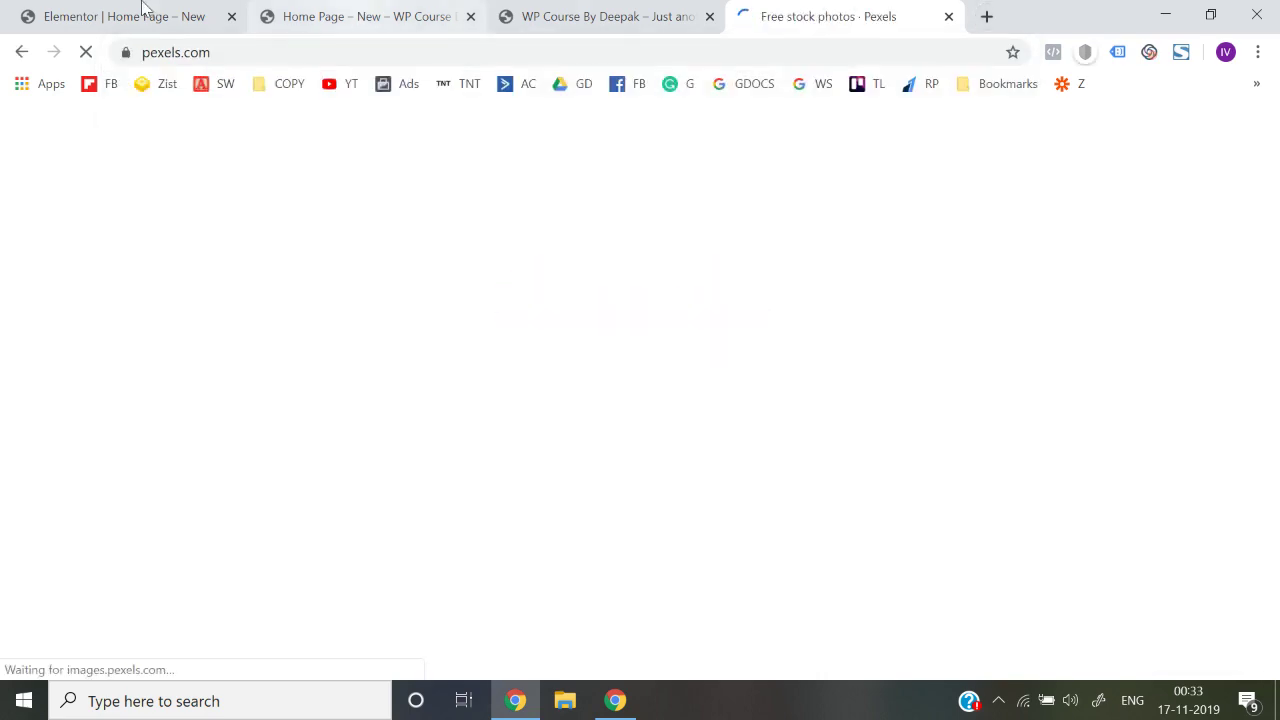
pyautogui.click(143, 12)
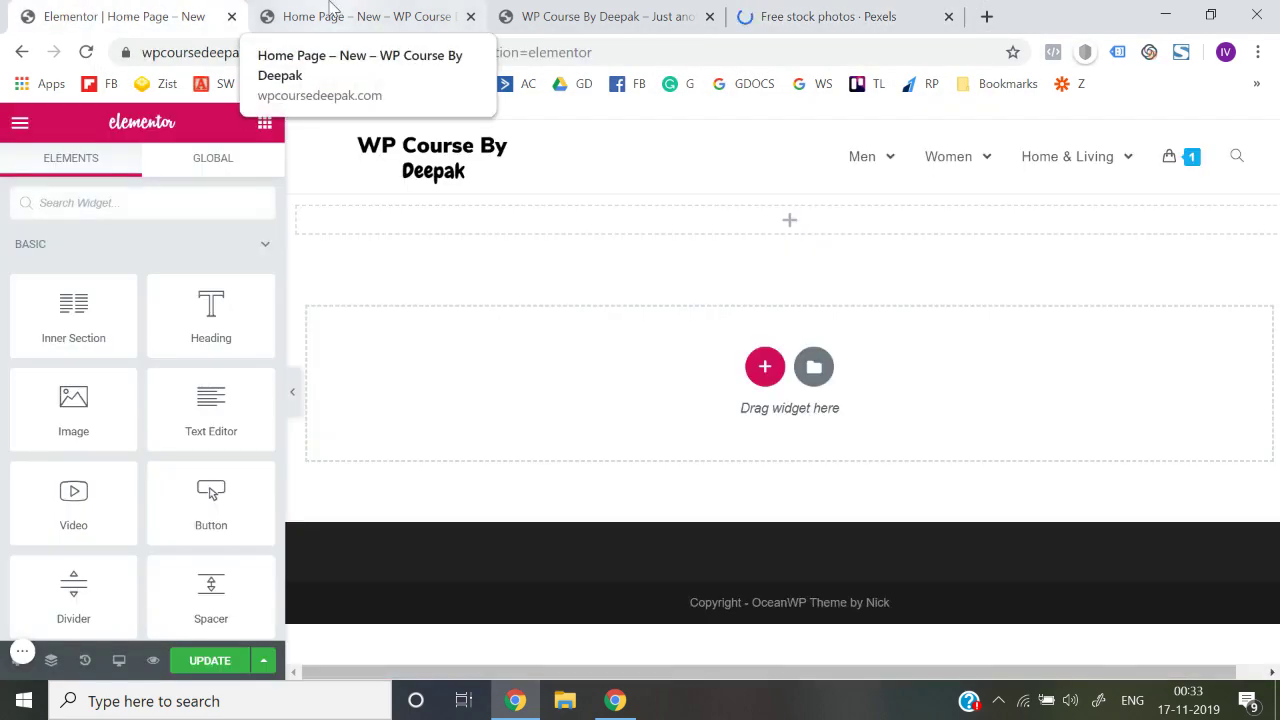
pyautogui.click(889, 12)
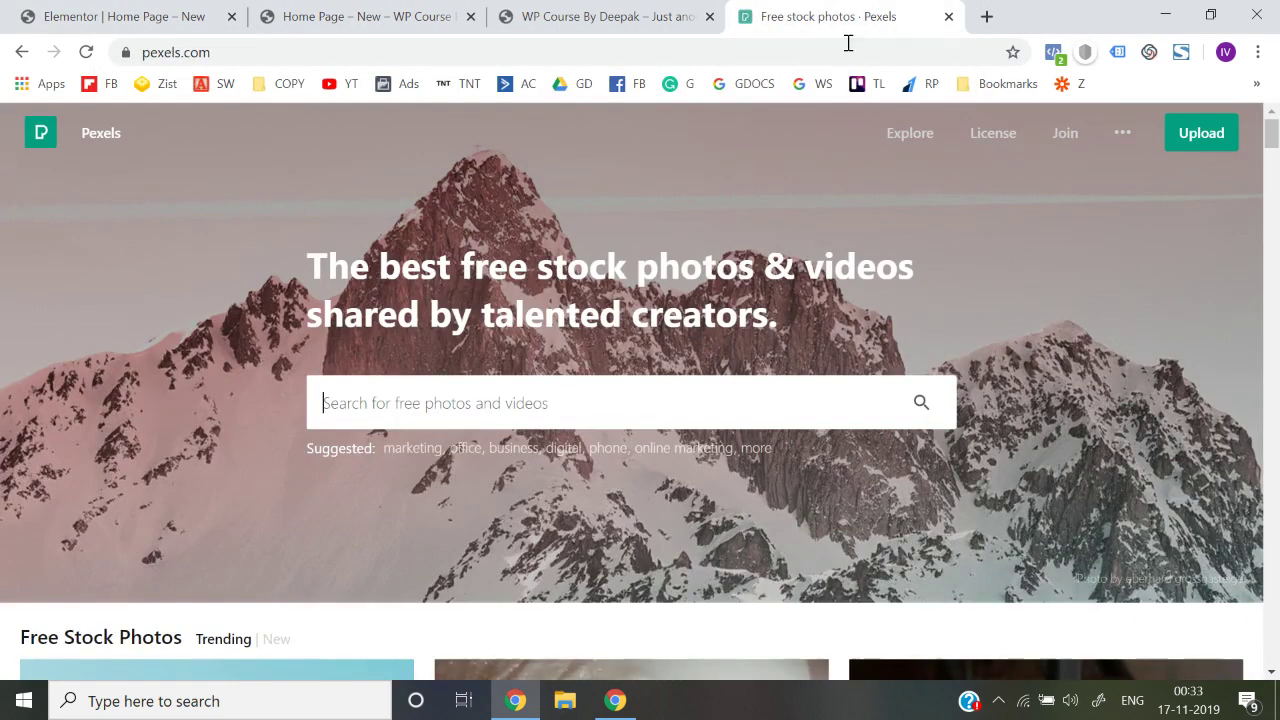
pyautogui.press('Return')
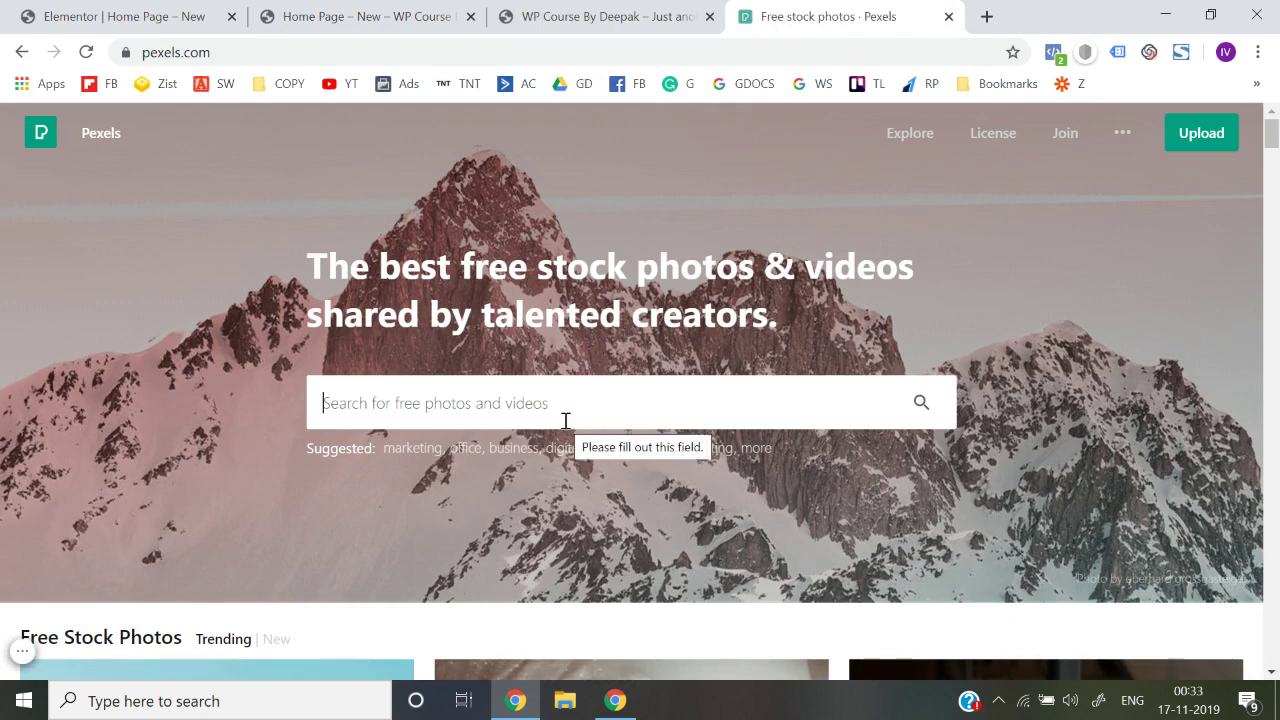
pyautogui.write('clothing')
pyautogui.press('Return')
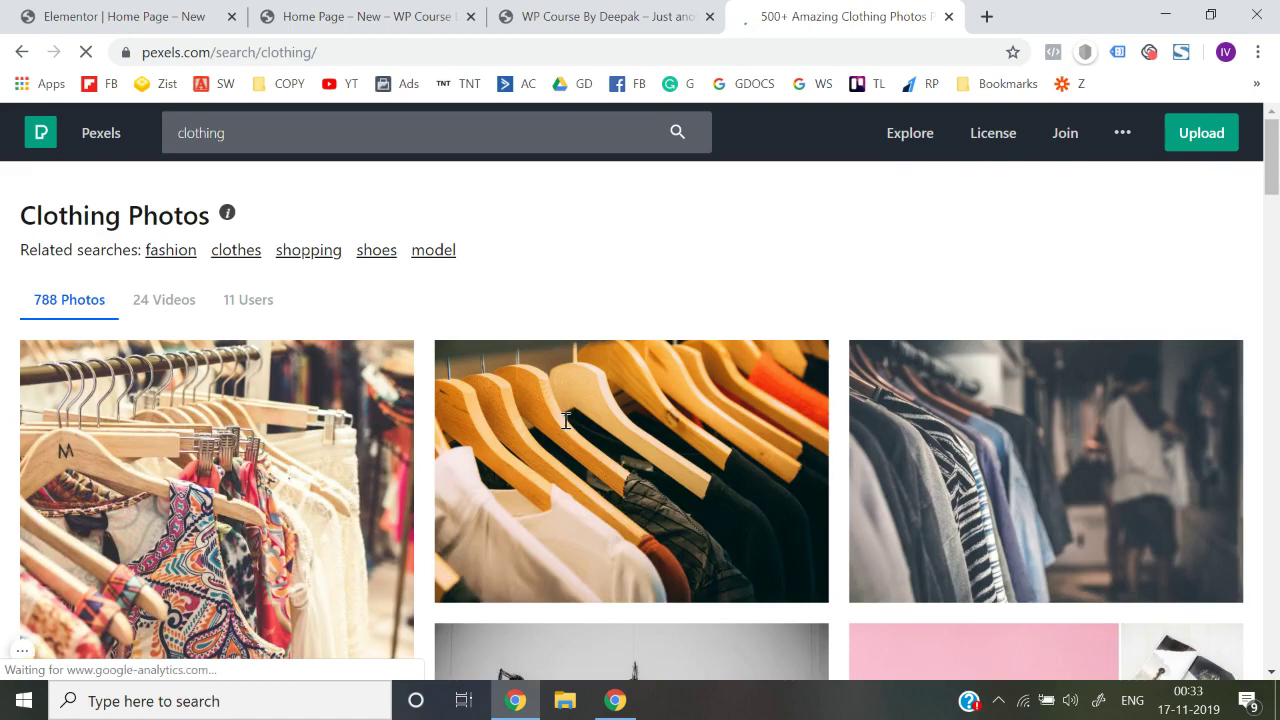
# - Download the photo of the woman in sunglasses holding shopping bags in Original size and return to the clothing results
pyautogui.scroll(-2, 565, 420)
pyautogui.scroll(-10, 709, 591)
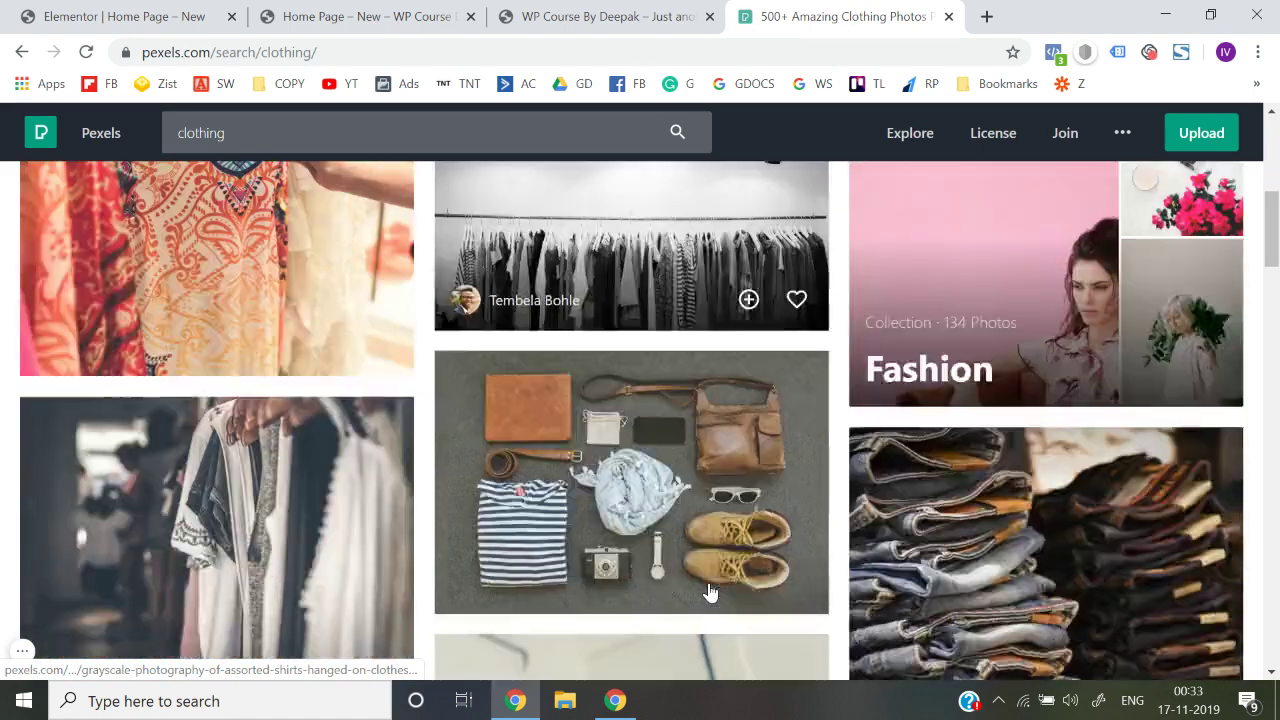
pyautogui.scroll(2, 709, 591)
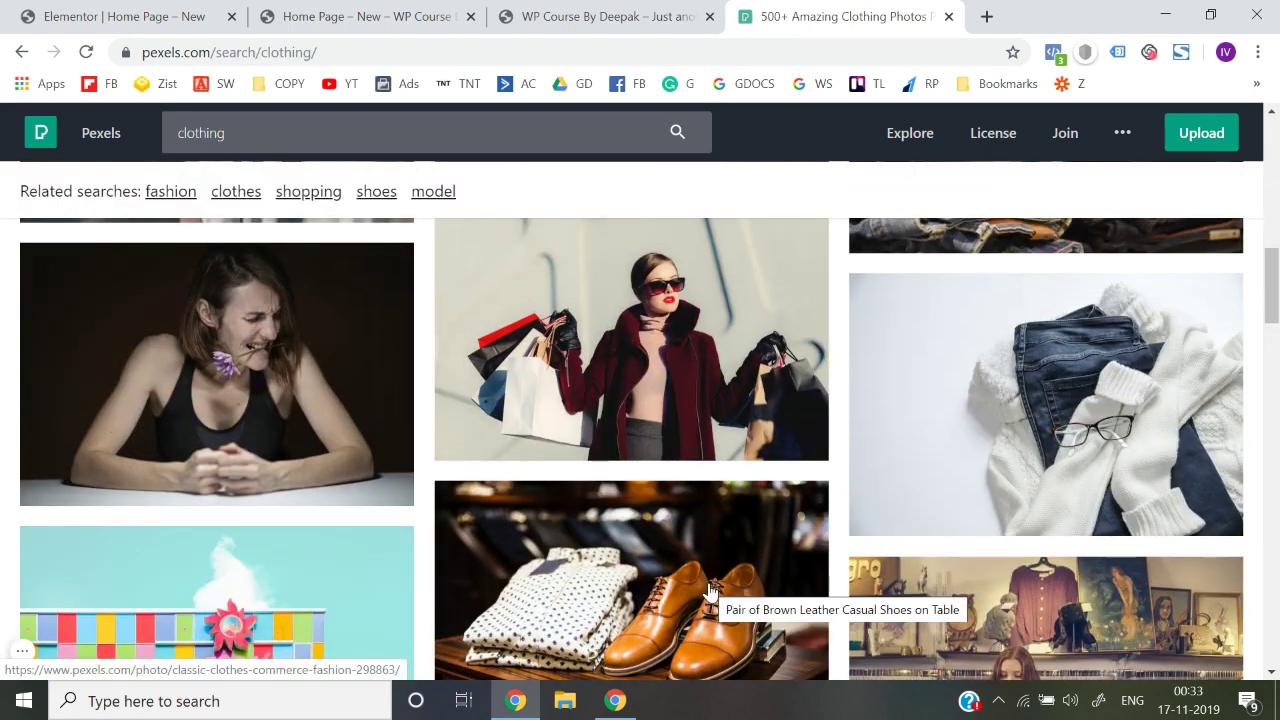
pyautogui.click(563, 345)
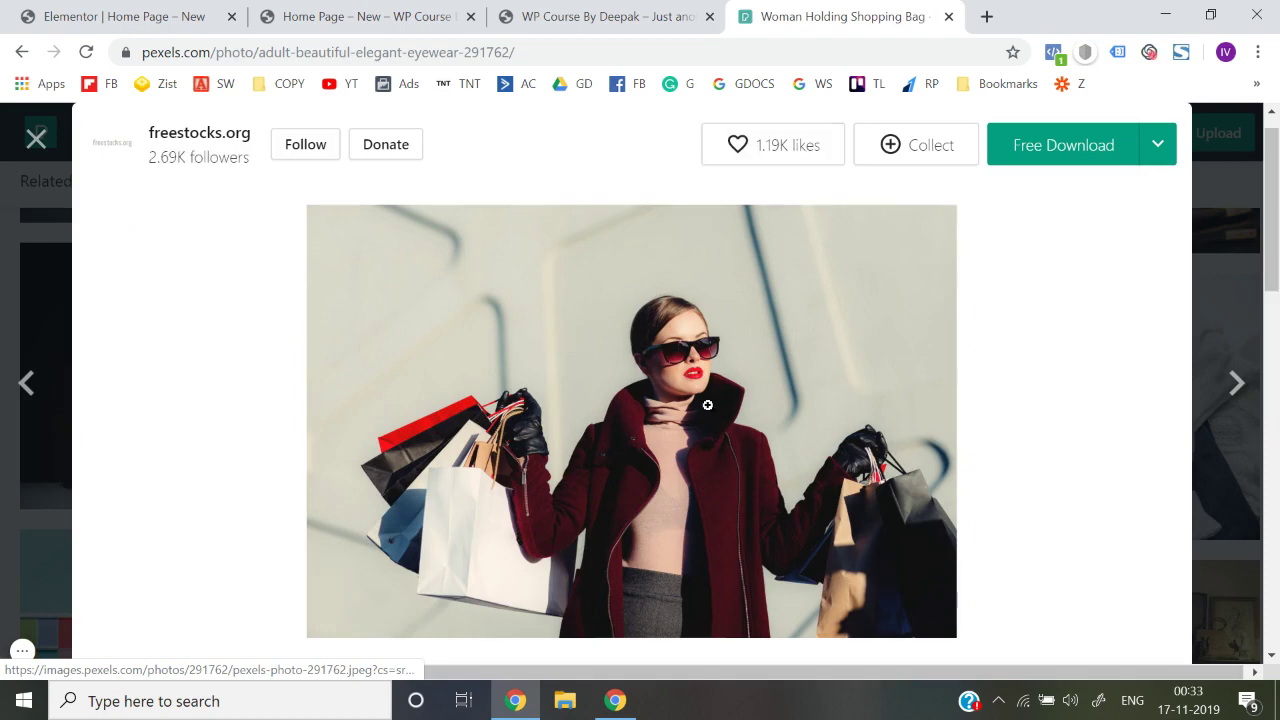
pyautogui.click(1157, 147)
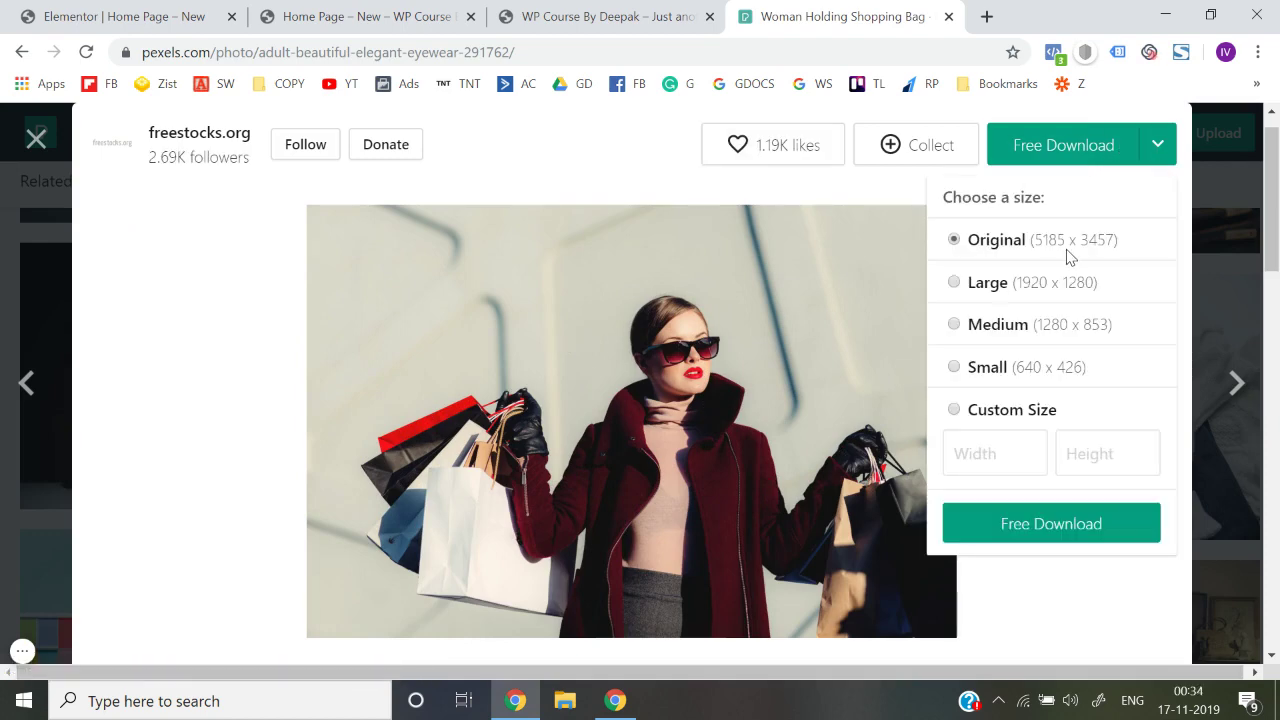
pyautogui.click(1060, 524)
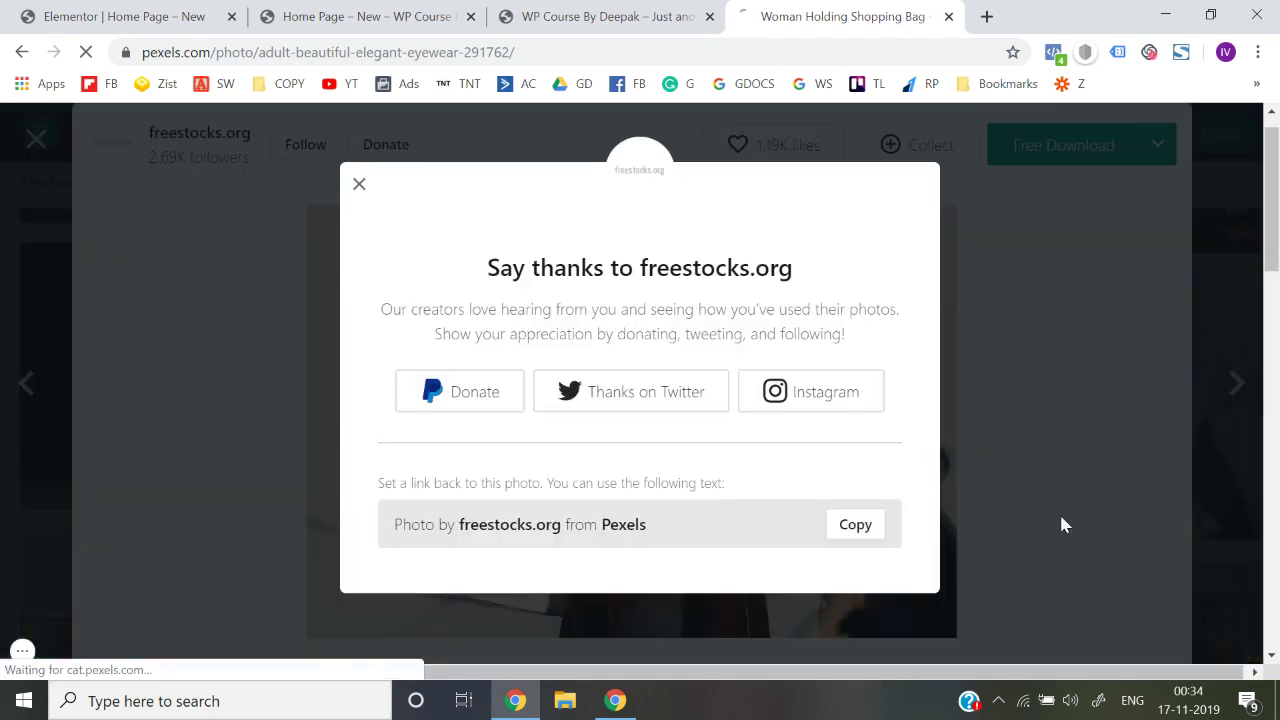
pyautogui.click(359, 187)
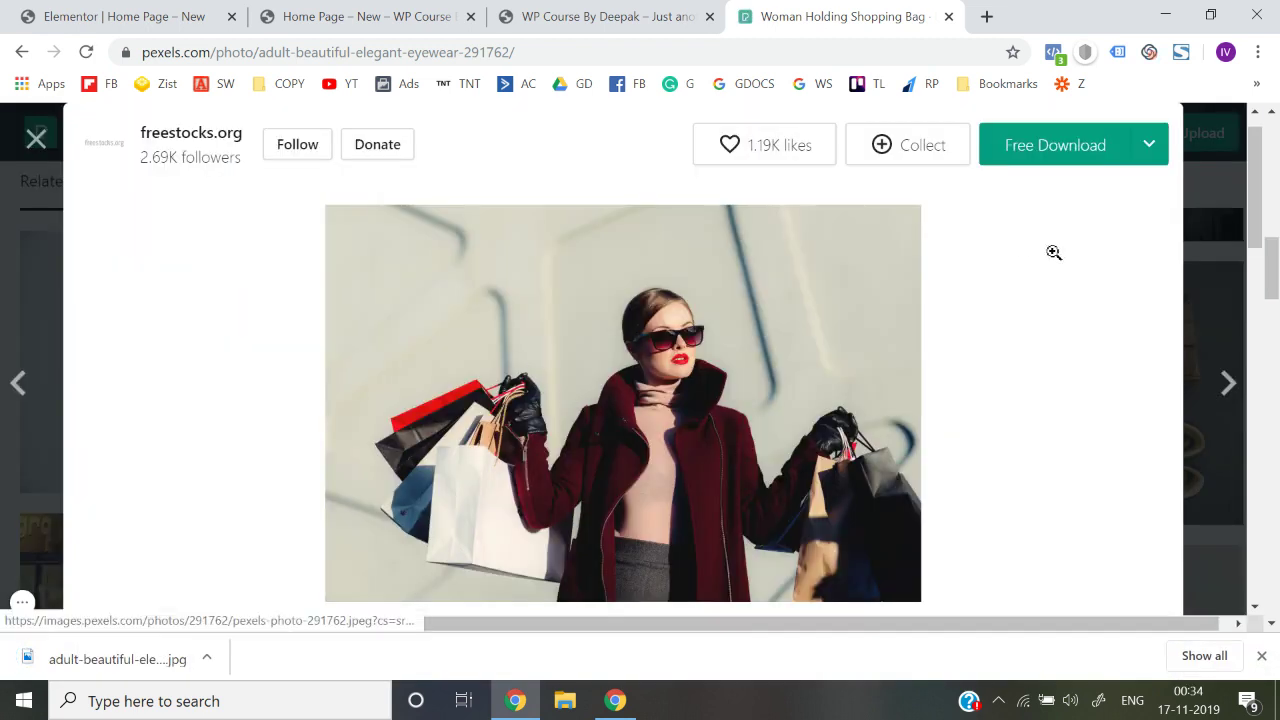
pyautogui.click(36, 138)
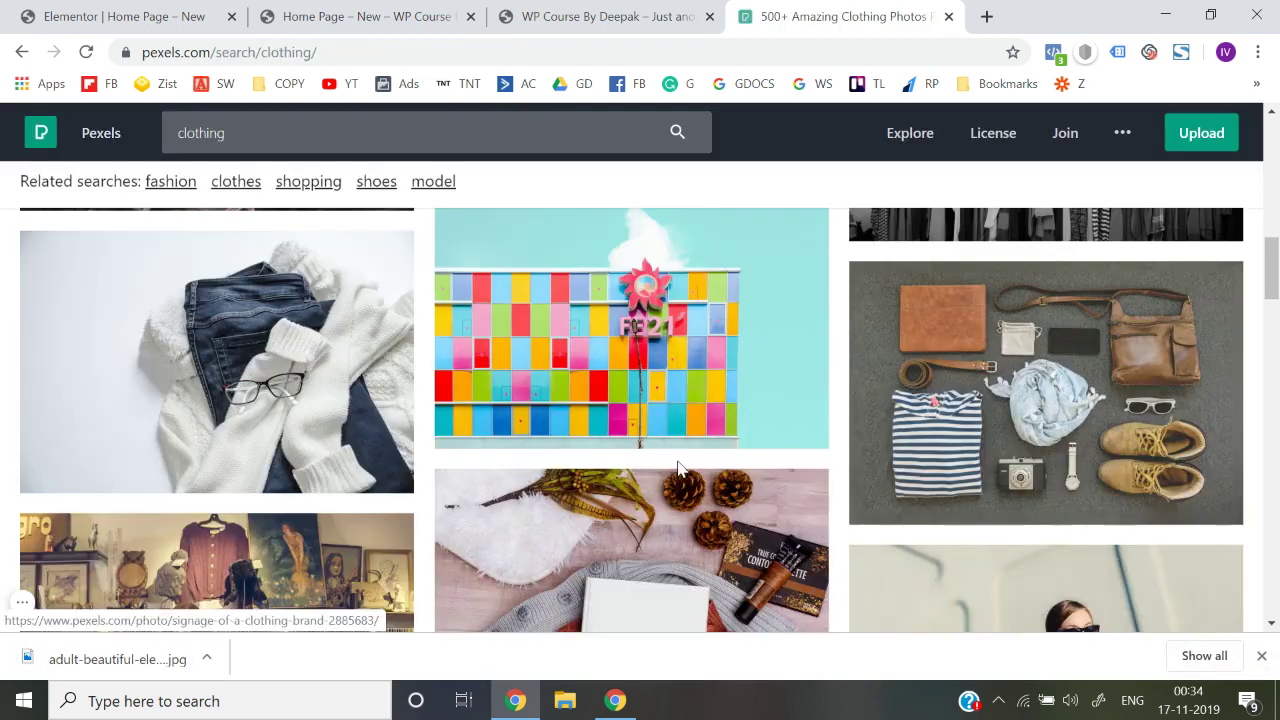
# - Look through the clothing photo results for another image suited to the store's home page
pyautogui.scroll(-3, 677, 460)
pyautogui.scroll(-2, 678, 470)
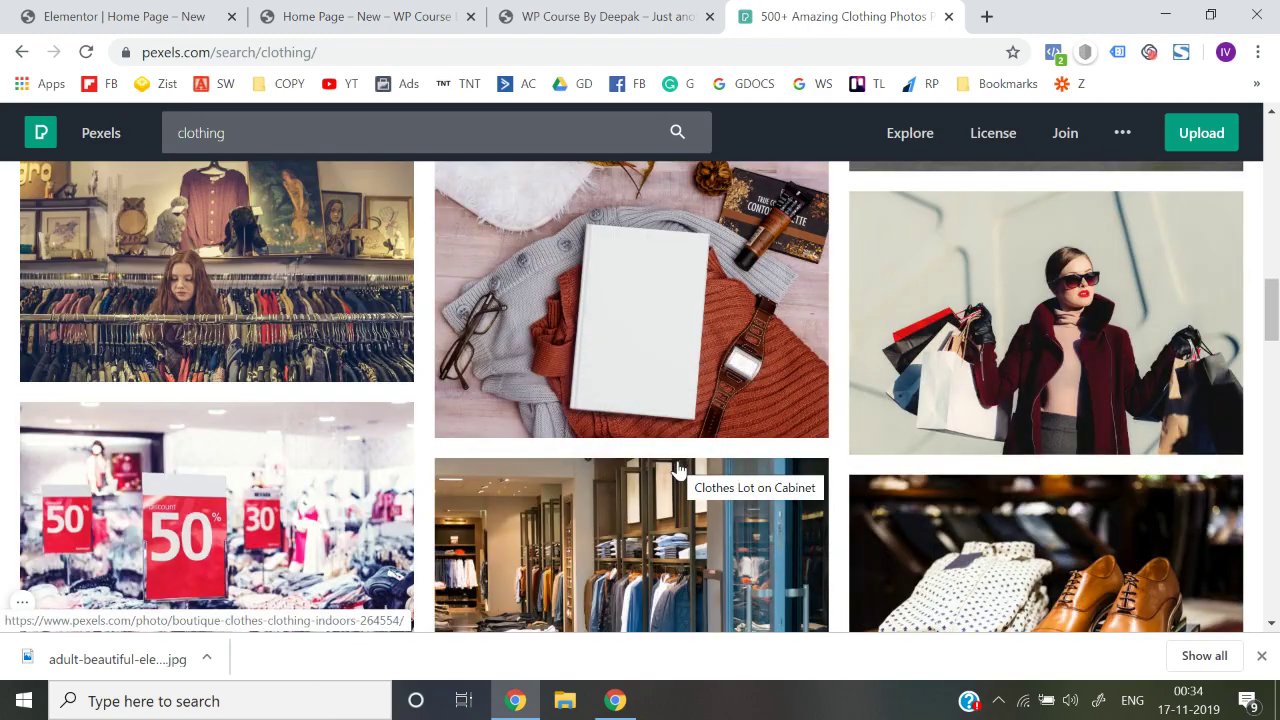
pyautogui.scroll(-2, 678, 470)
pyautogui.scroll(-3, 678, 470)
pyautogui.scroll(4, 678, 470)
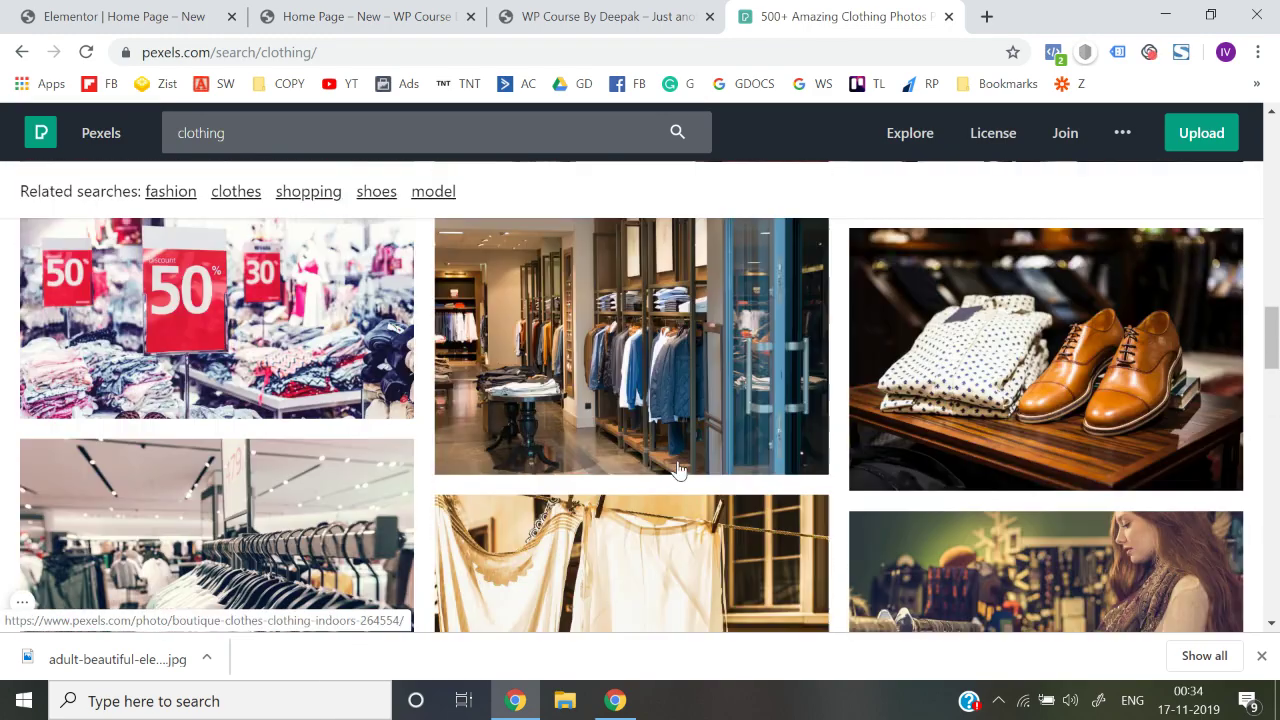
pyautogui.scroll(-4, 678, 470)
pyautogui.scroll(-7, 678, 470)
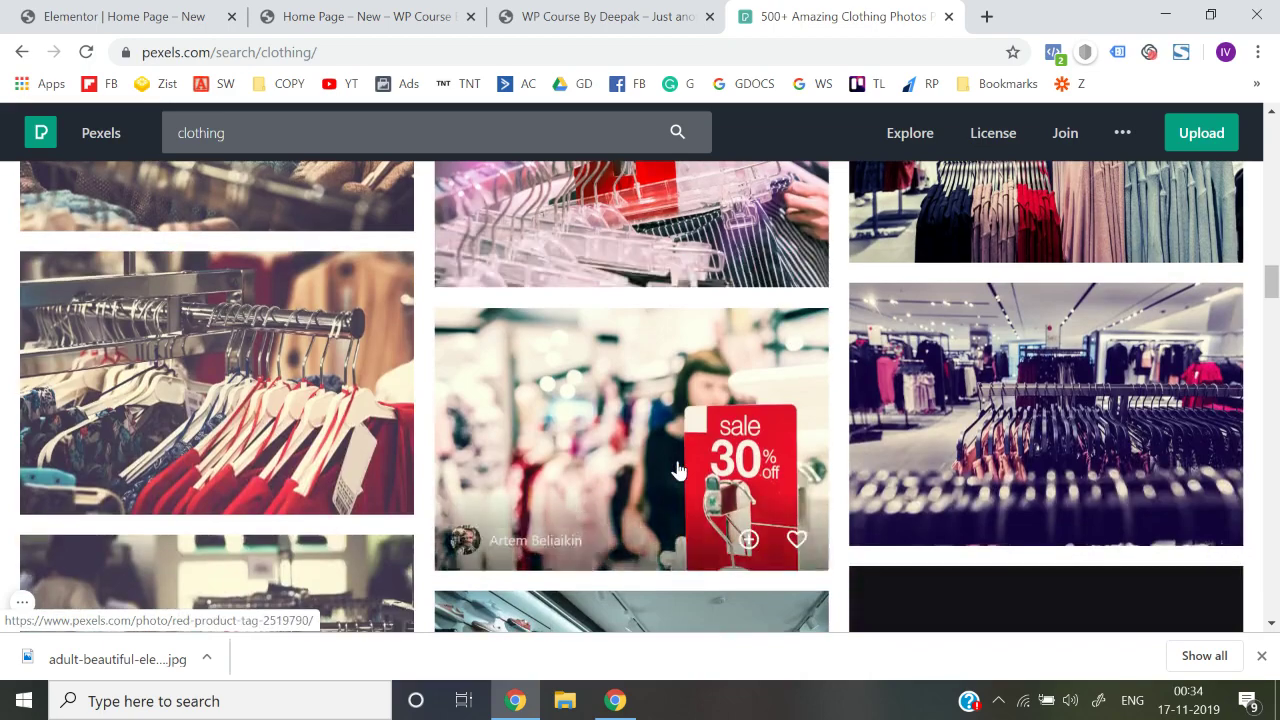
pyautogui.scroll(-7, 678, 470)
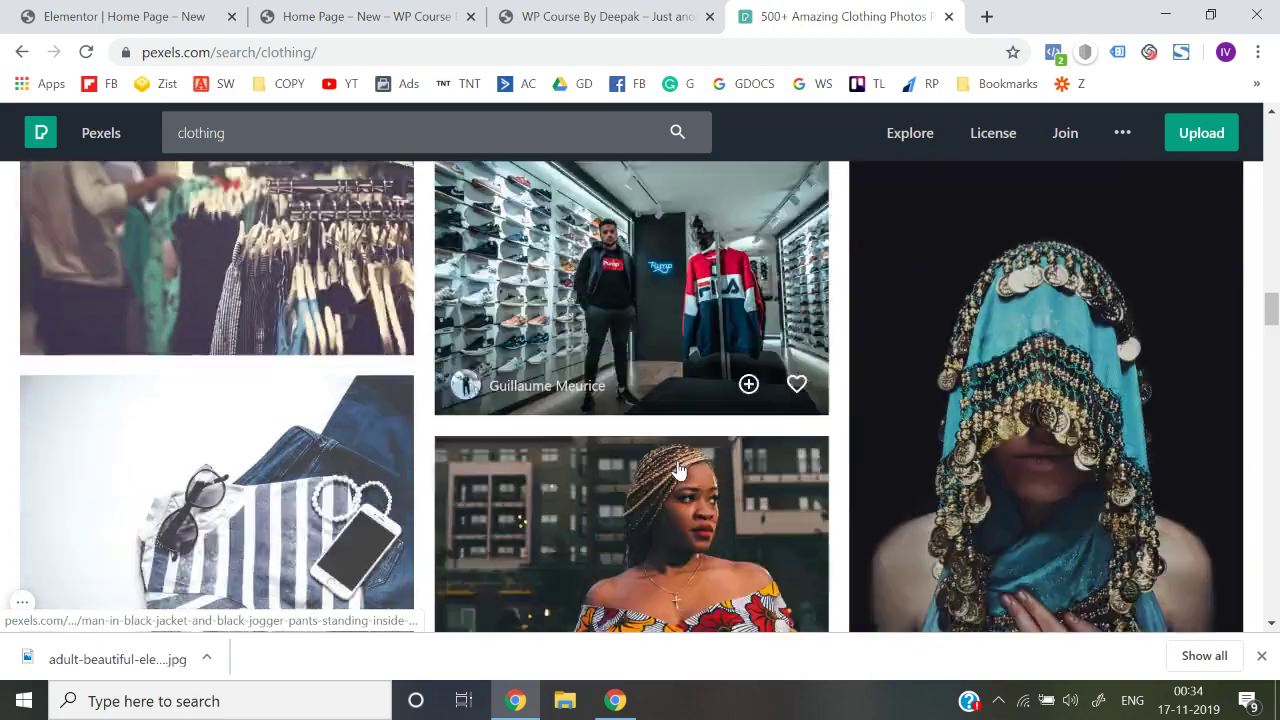
pyautogui.scroll(5, 678, 470)
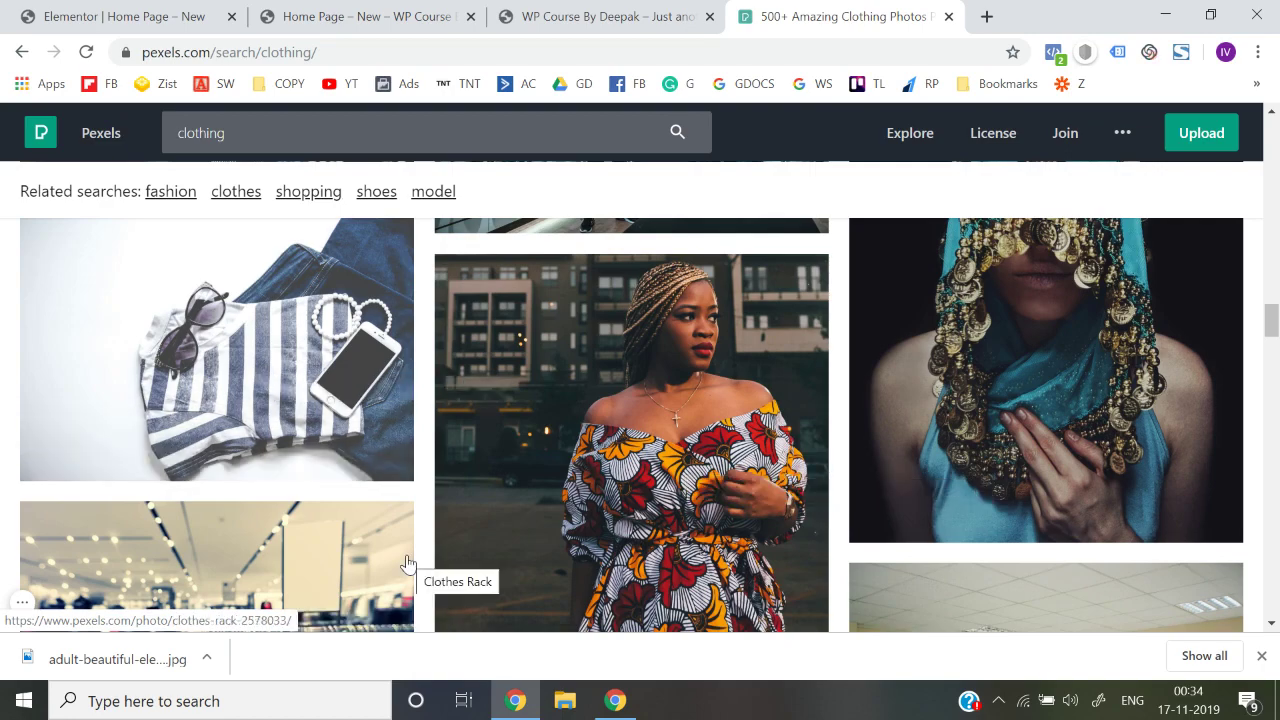
pyautogui.scroll(-6, 407, 563)
pyautogui.scroll(-5, 407, 563)
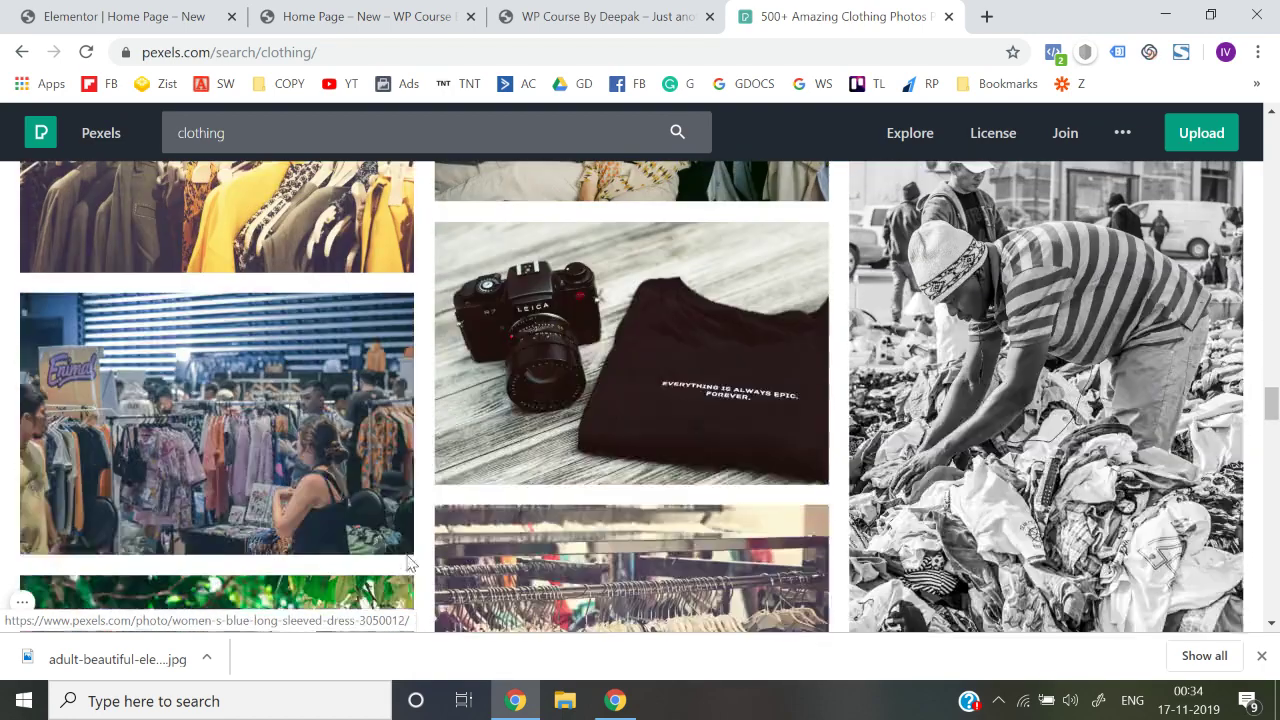
pyautogui.scroll(-8, 407, 563)
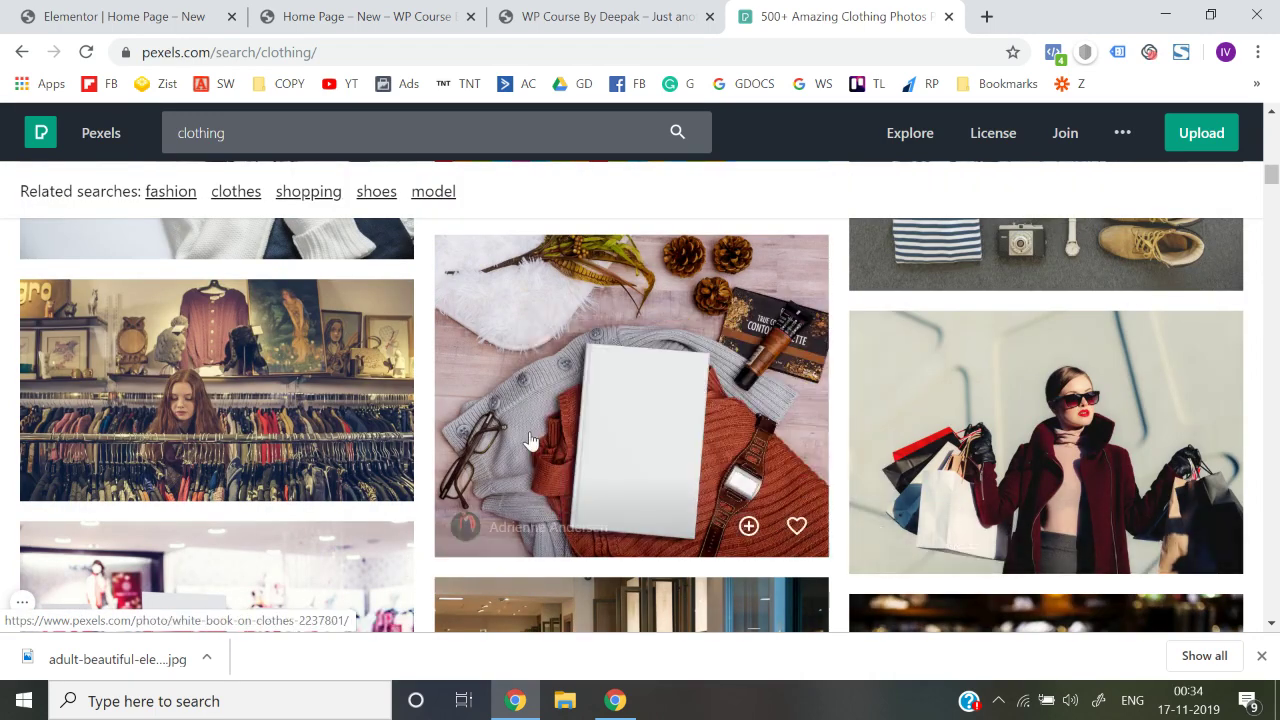
# - Preview the photo of the clothing shop interior, close it, and examine more of the clothing results
pyautogui.scroll(-1, 530, 440)
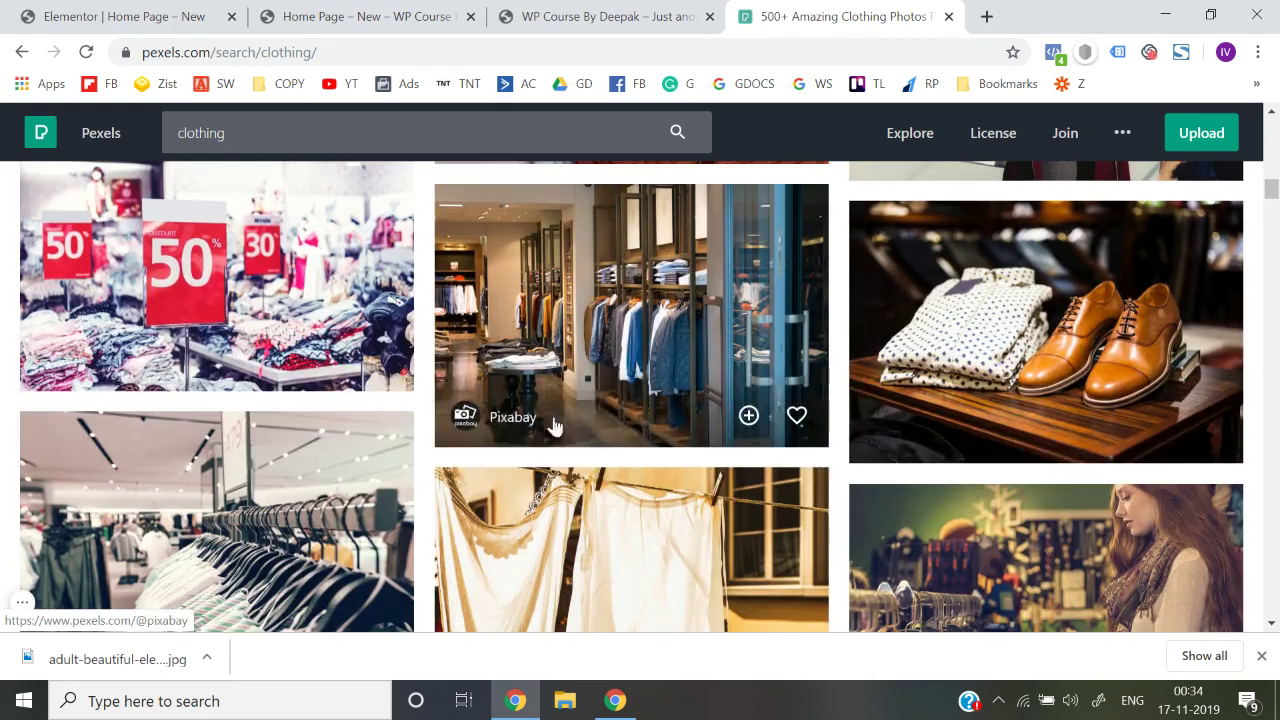
pyautogui.click(604, 290)
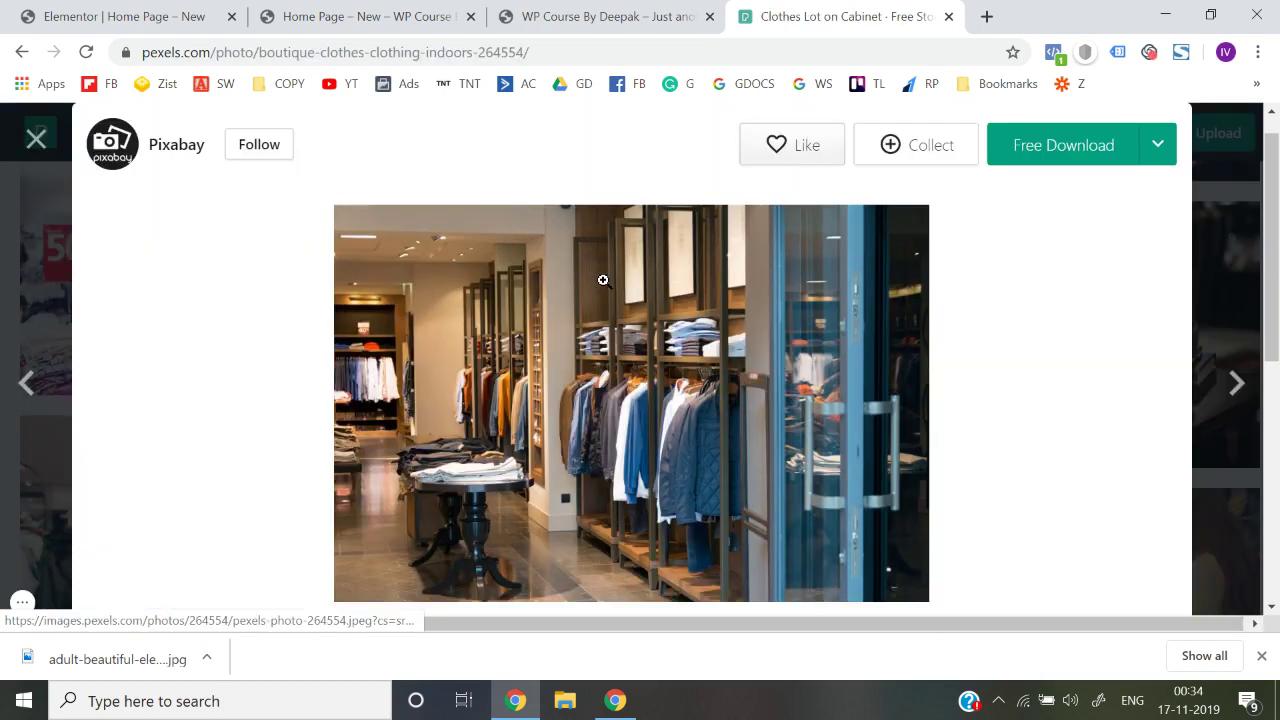
pyautogui.click(36, 138)
pyautogui.scroll(-3, 617, 367)
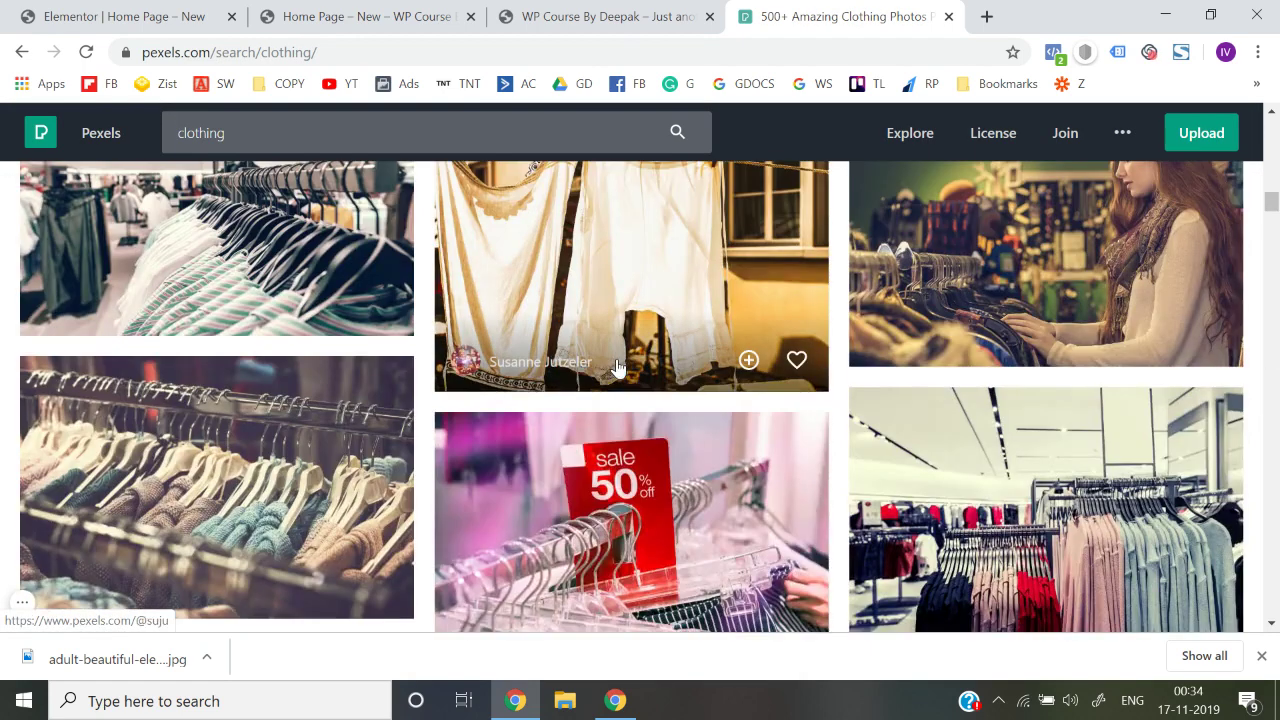
pyautogui.scroll(-4, 617, 367)
pyautogui.scroll(2, 893, 380)
pyautogui.scroll(-8, 893, 380)
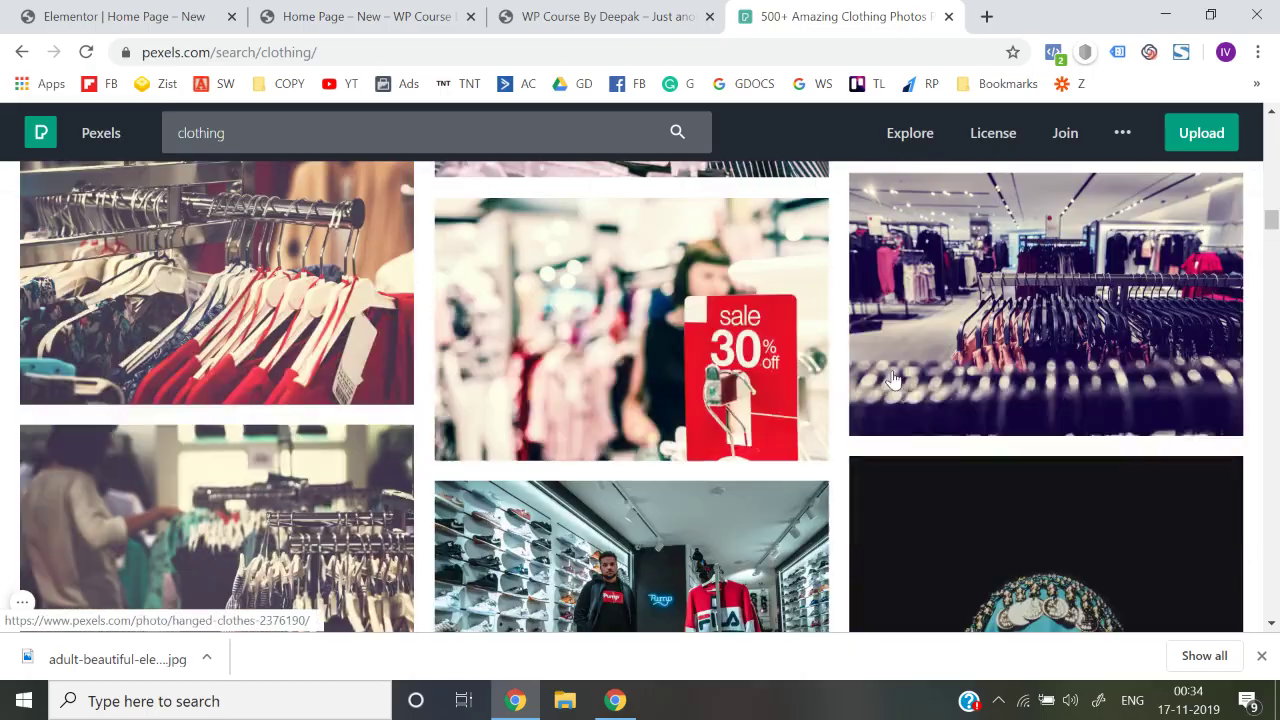
pyautogui.scroll(-5, 893, 380)
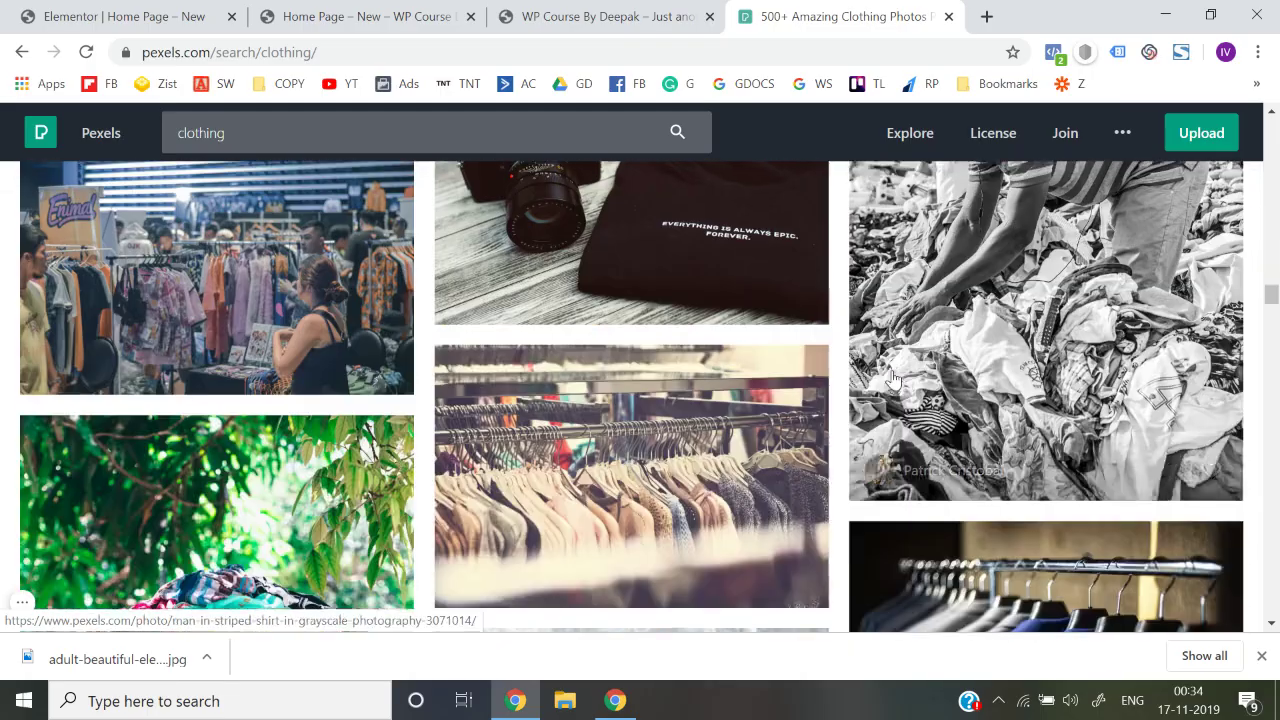
pyautogui.scroll(8, 471, 191)
pyautogui.scroll(4, 471, 191)
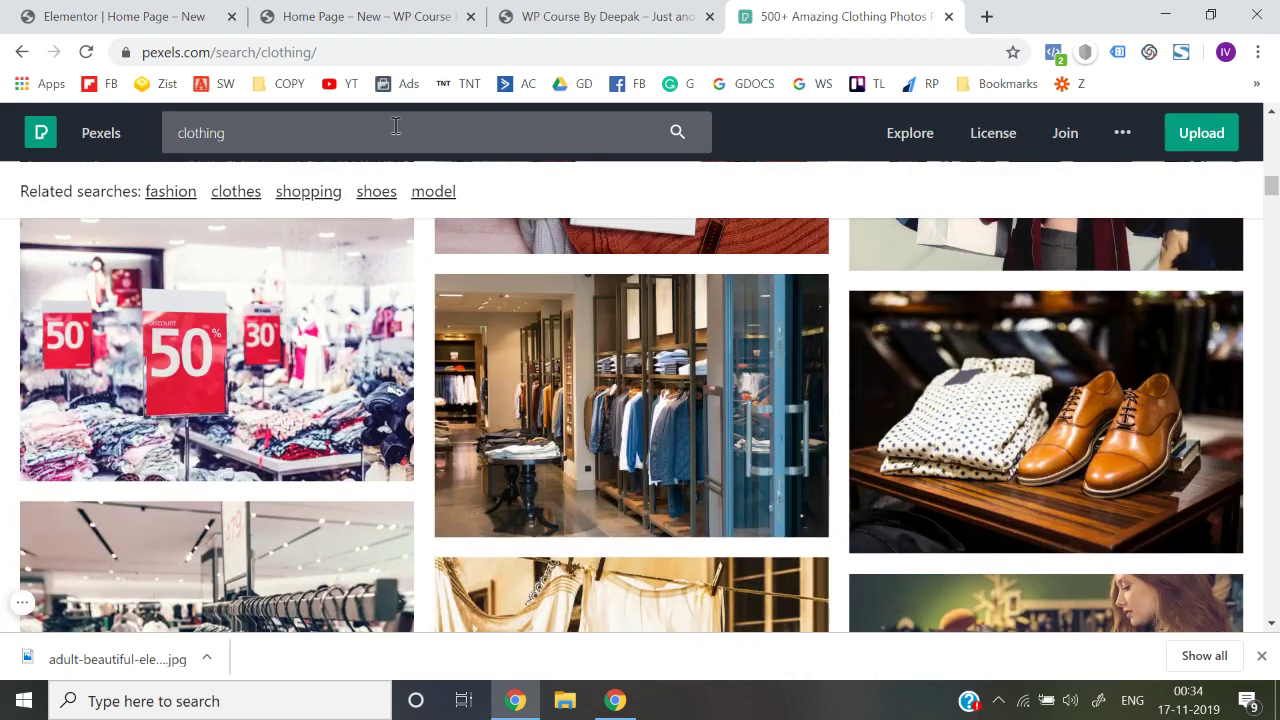
# - Search the Pexels photos for "shopping"
pyautogui.click(395, 126)
pyautogui.write('shopp')
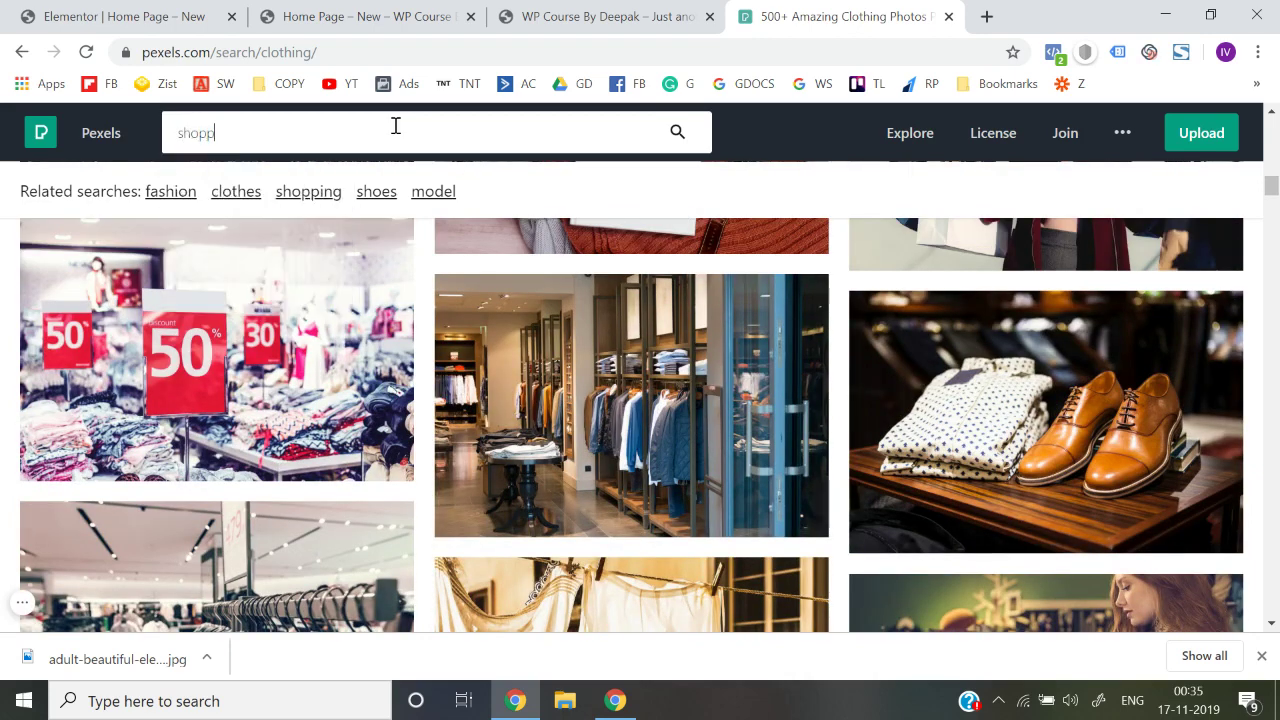
pyautogui.write('ing')
pyautogui.press('Return')
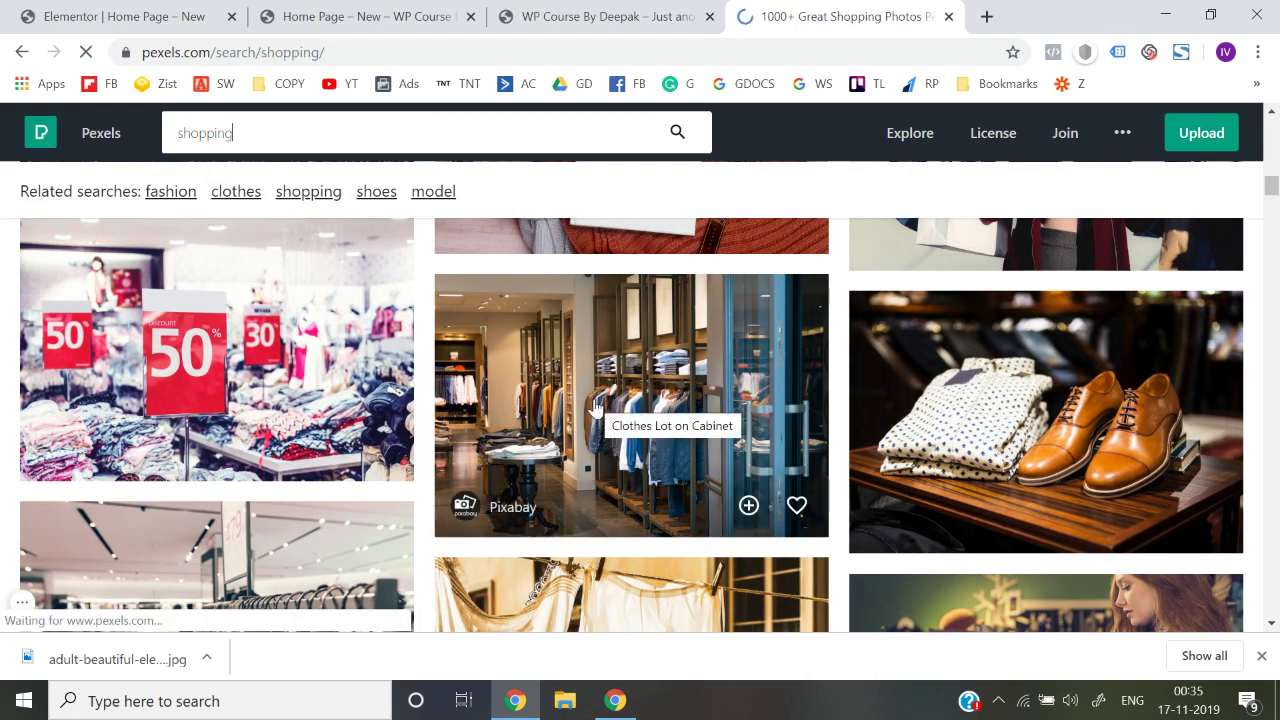
# - Look through the "shopping" photo results on Pexels for another image suited to the store's home page
pyautogui.scroll(-6, 507, 368)
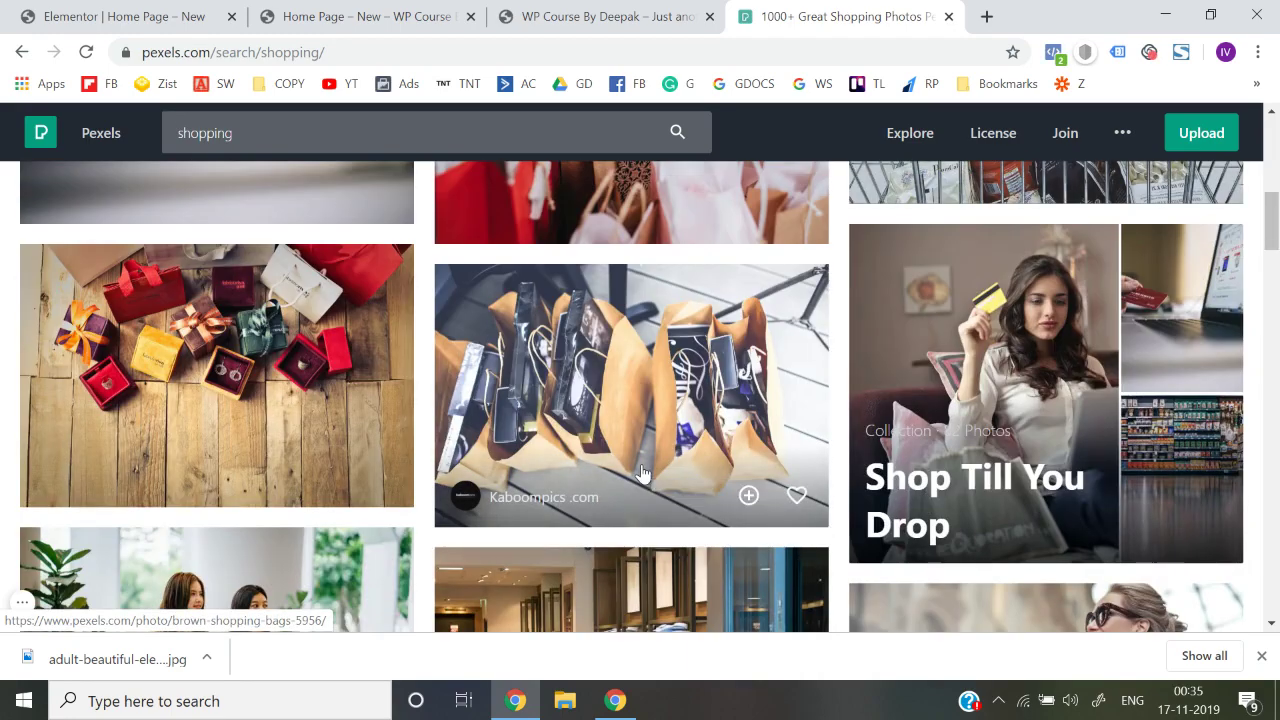
pyautogui.scroll(-5, 642, 472)
pyautogui.scroll(-3, 642, 472)
pyautogui.scroll(2, 642, 472)
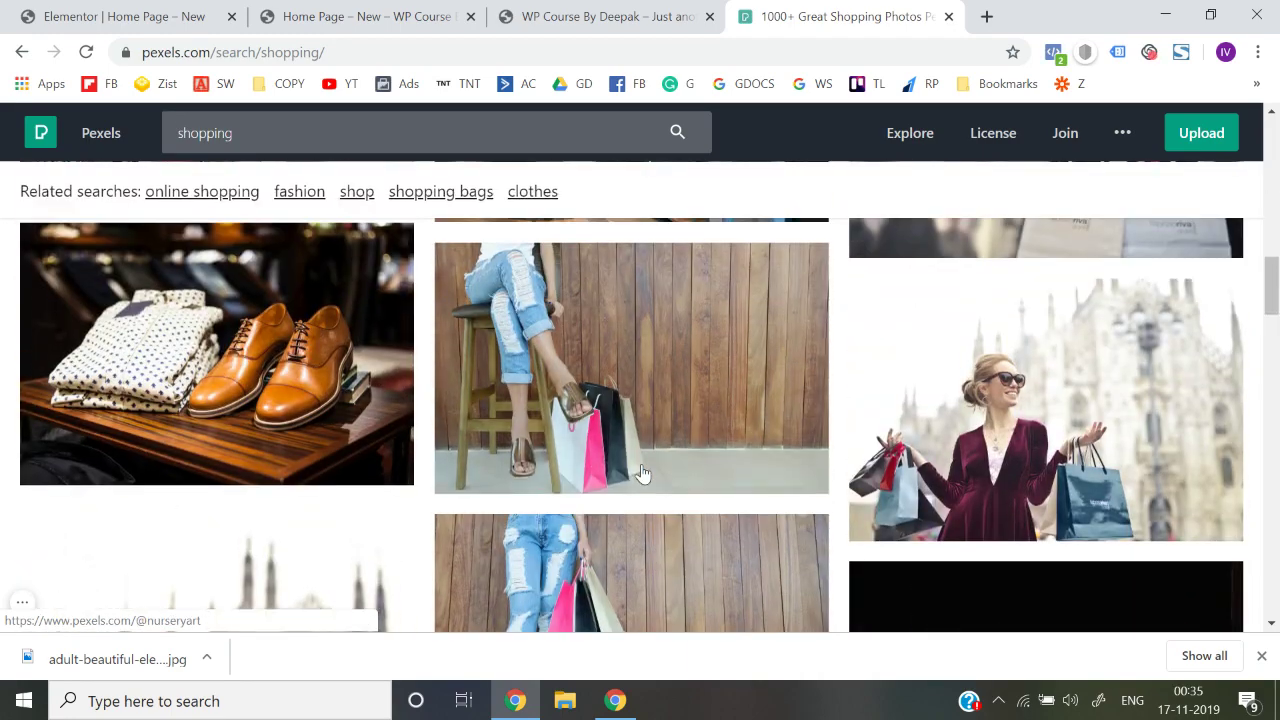
pyautogui.scroll(-2, 642, 472)
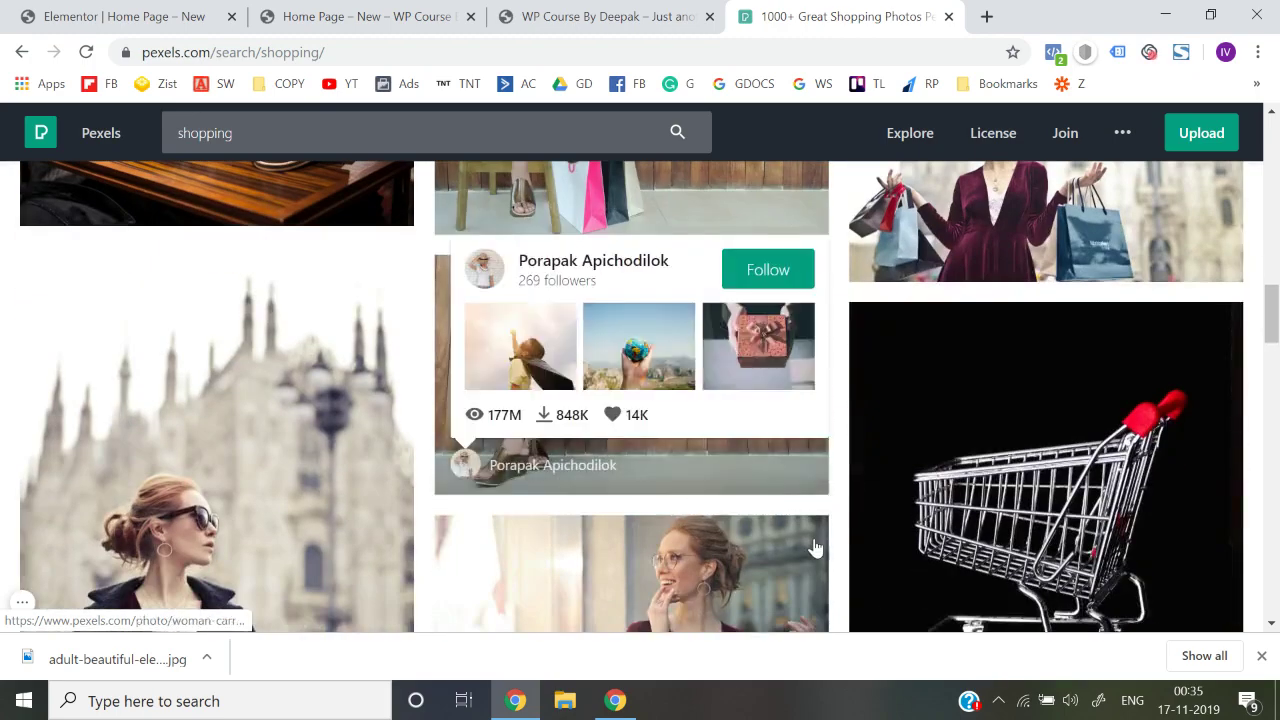
pyautogui.scroll(-2, 812, 543)
pyautogui.scroll(-6, 815, 548)
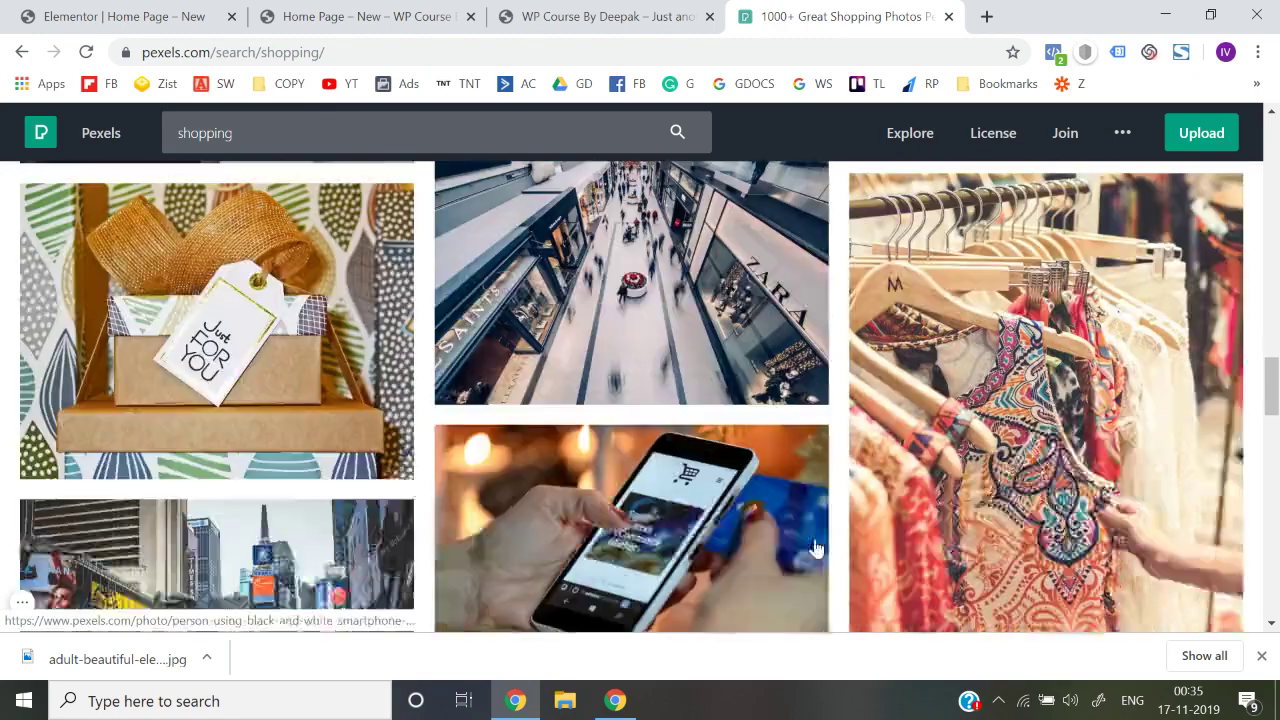
pyautogui.scroll(-5, 815, 548)
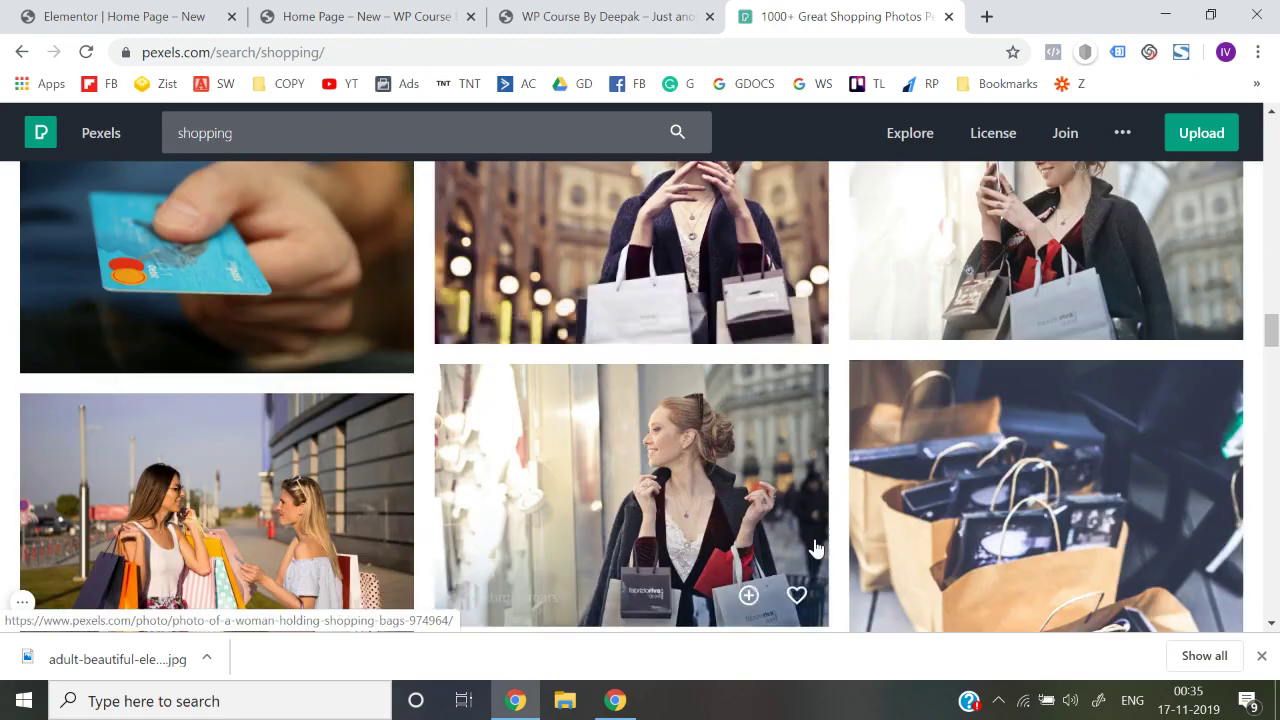
pyautogui.scroll(-3, 815, 548)
pyautogui.scroll(-4, 815, 548)
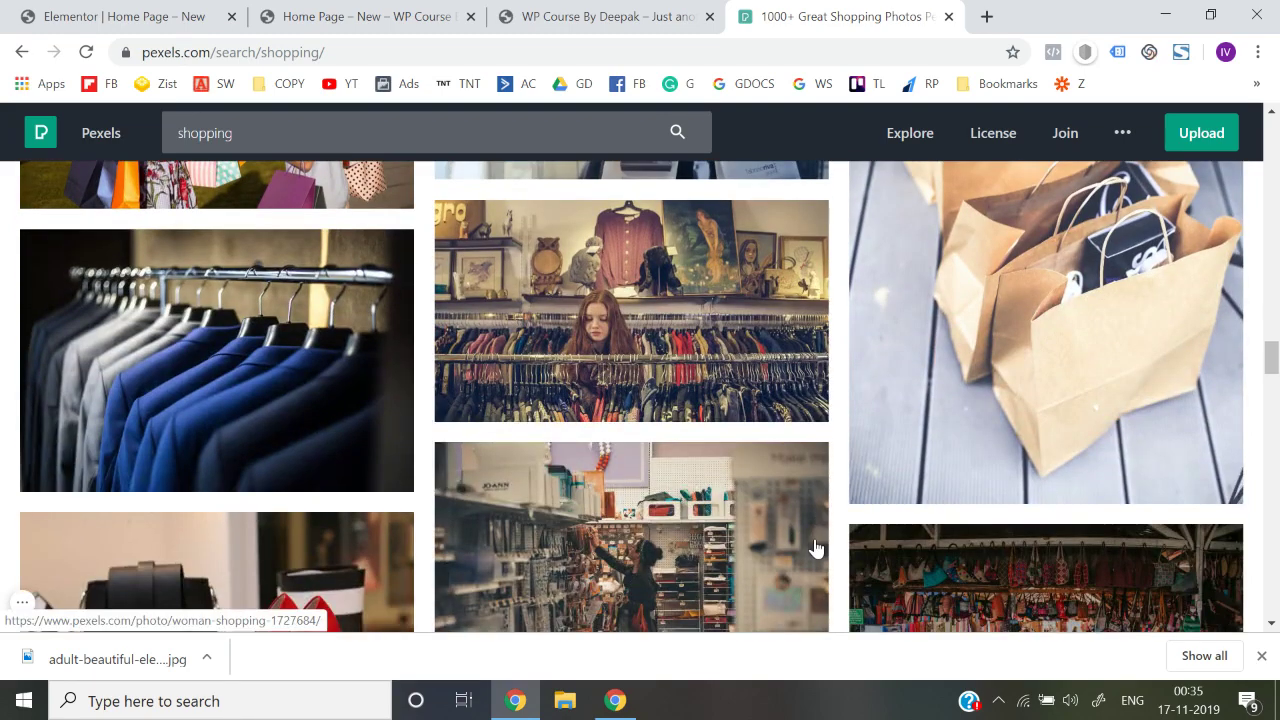
pyautogui.scroll(-10, 815, 548)
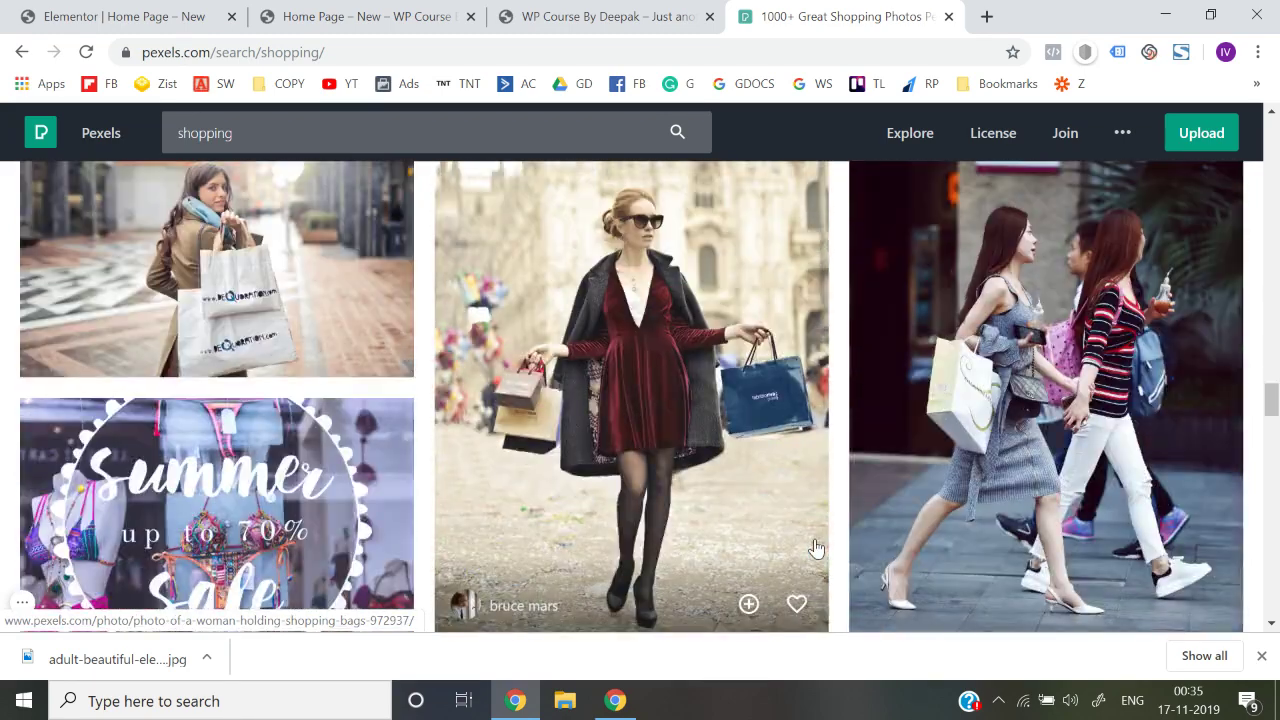
pyautogui.scroll(-3, 815, 548)
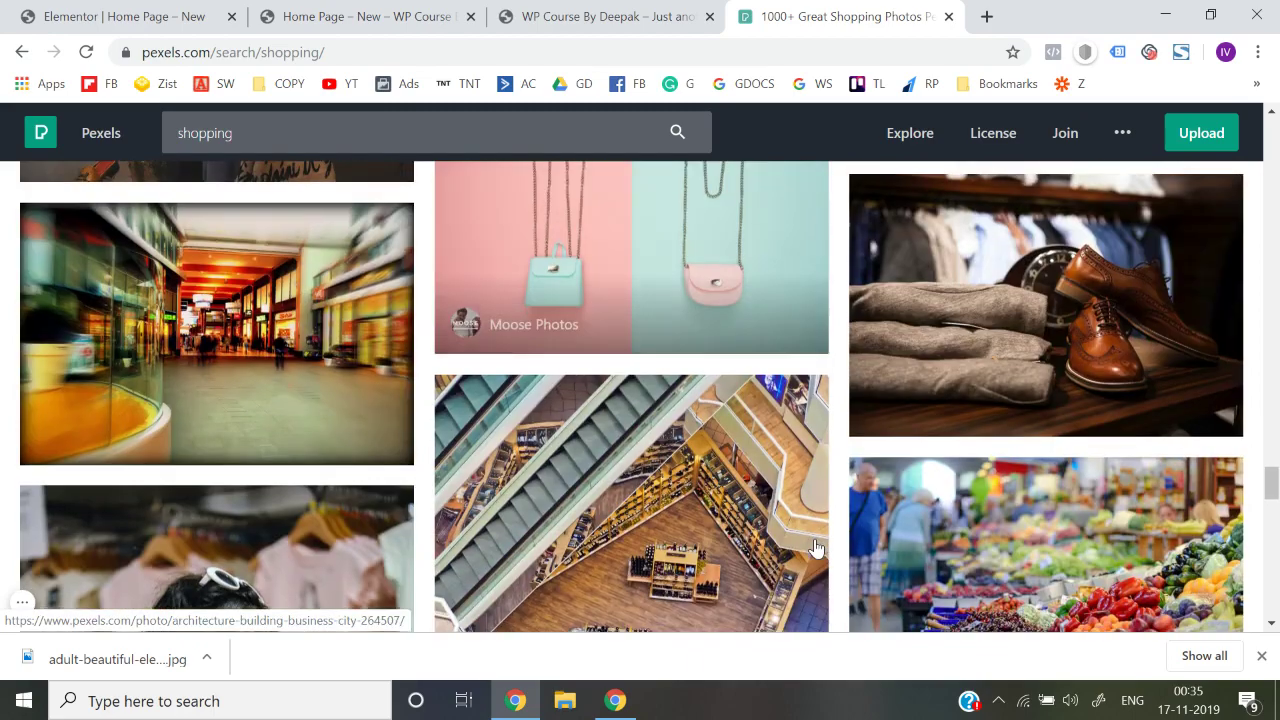
pyautogui.scroll(-3, 815, 548)
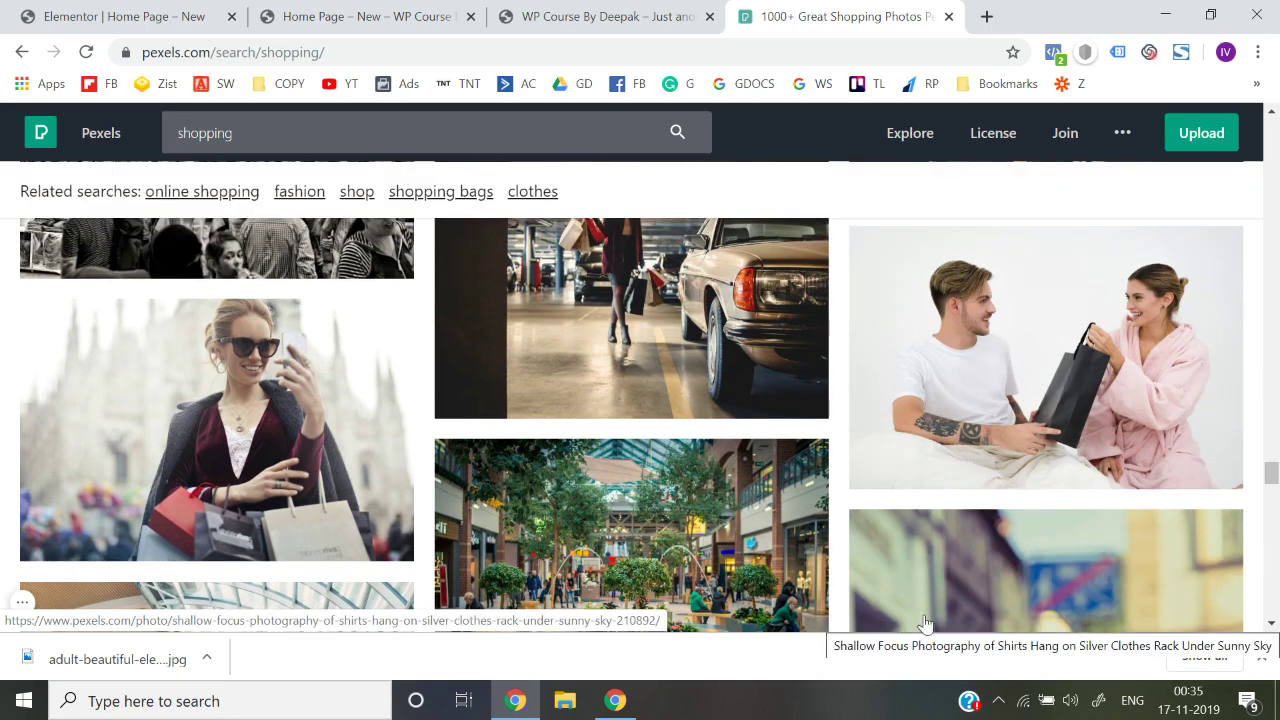
pyautogui.scroll(-10, 1079, 531)
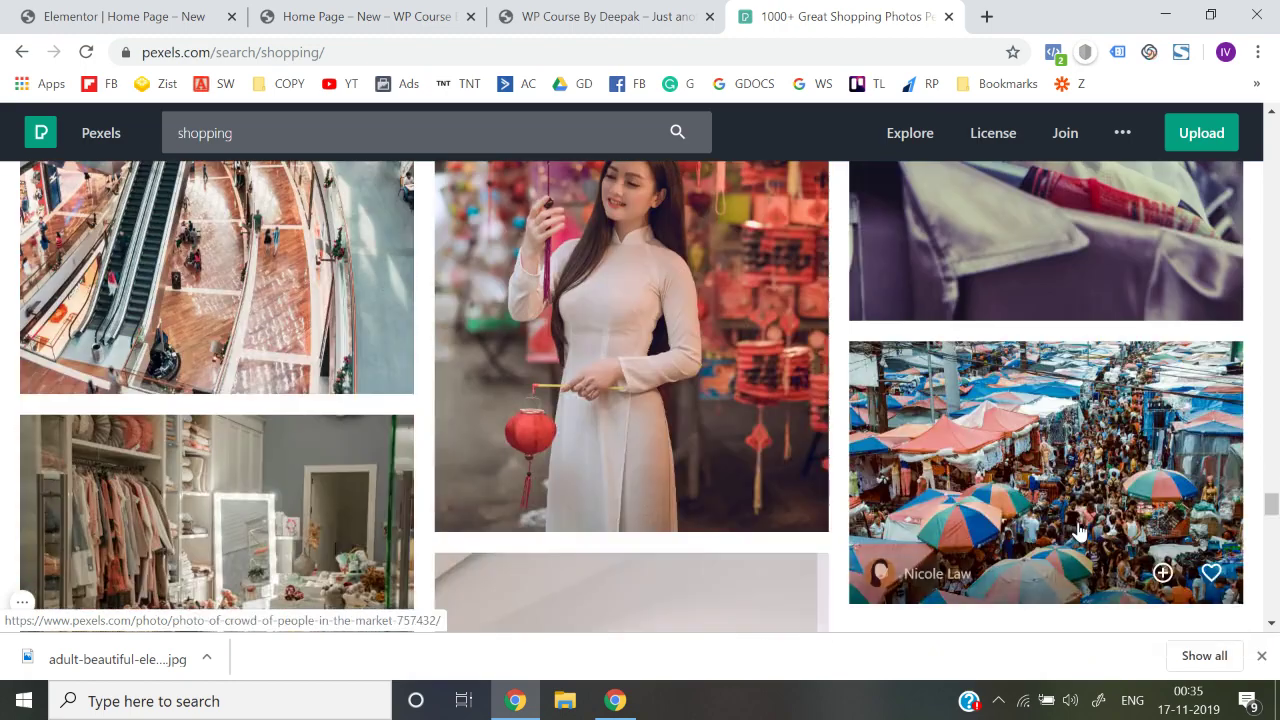
pyautogui.scroll(-1, 1079, 531)
pyautogui.scroll(-2, 1079, 531)
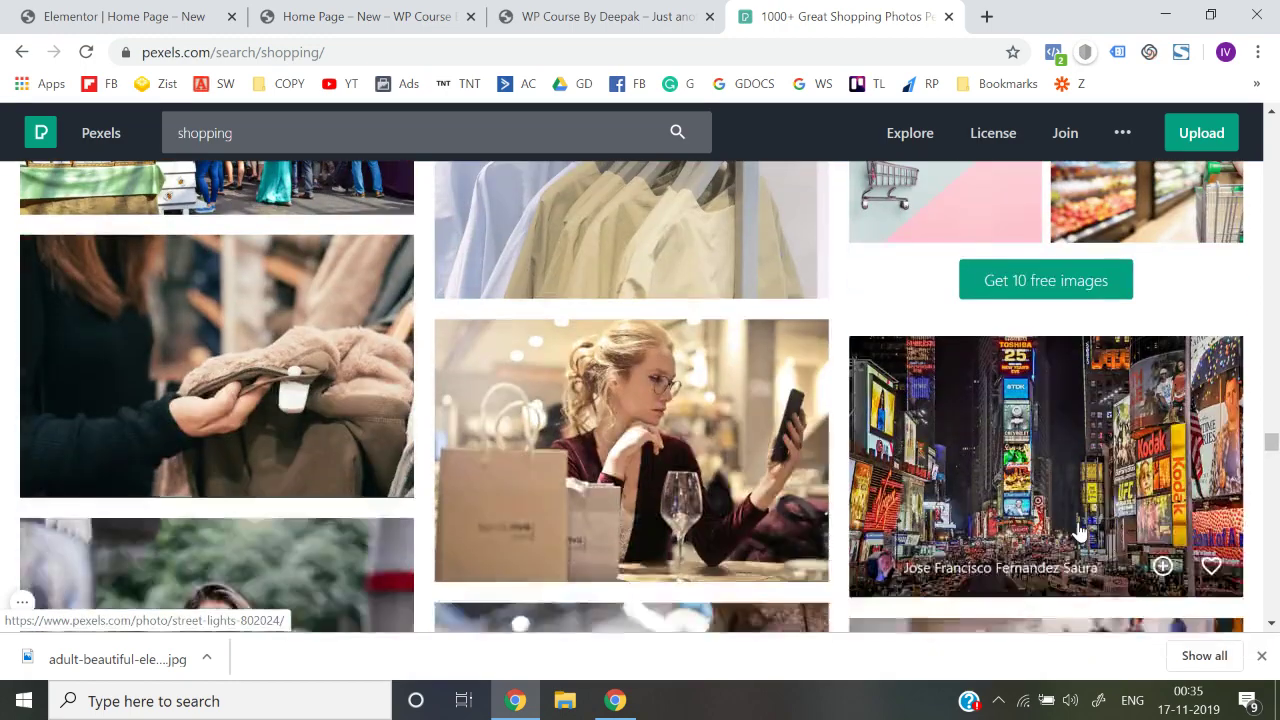
pyautogui.scroll(3, 1079, 531)
pyautogui.scroll(-7, 1079, 531)
pyautogui.scroll(-10, 1079, 531)
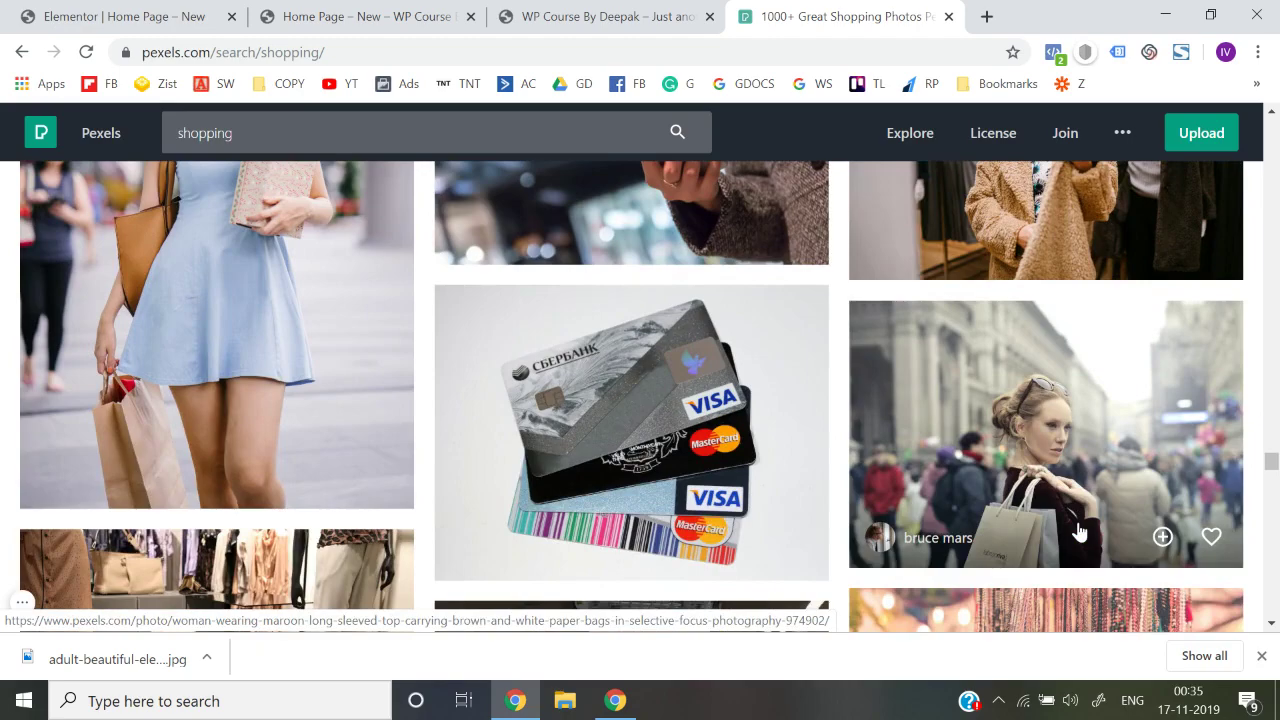
pyautogui.scroll(-10, 1079, 531)
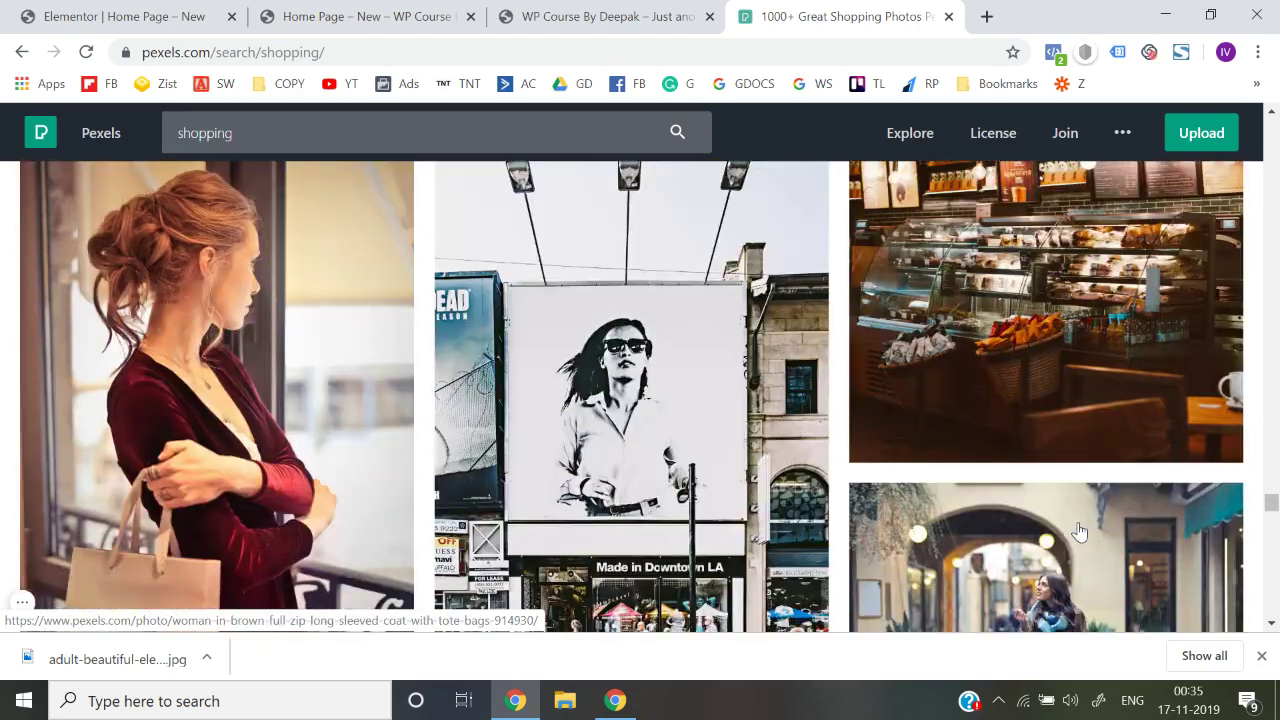
pyautogui.scroll(-10, 1079, 531)
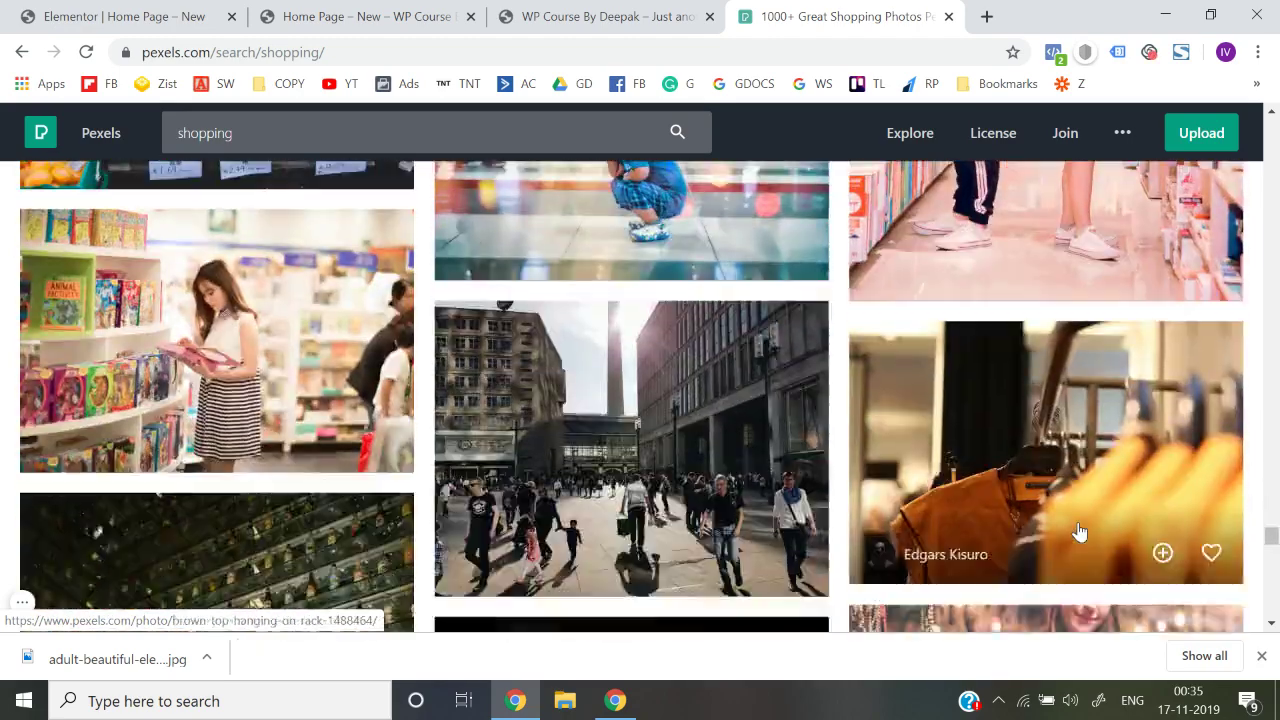
pyautogui.scroll(-10, 1079, 531)
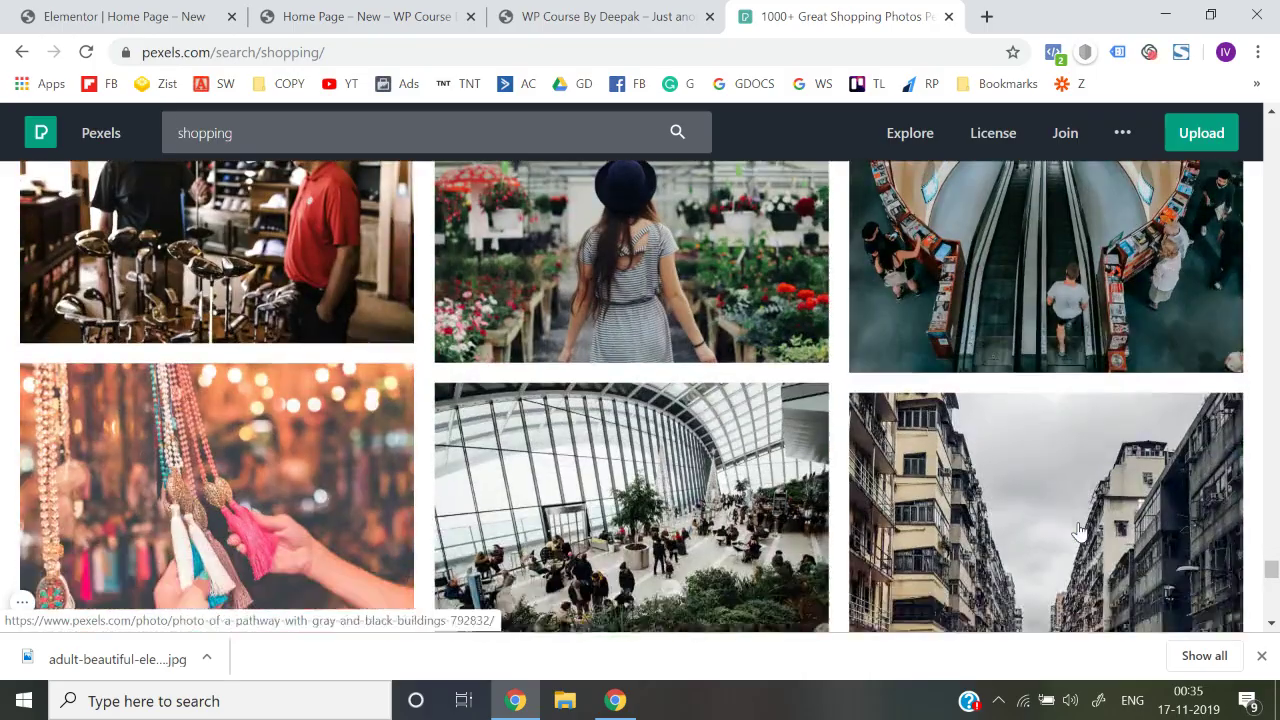
pyautogui.scroll(-10, 1079, 531)
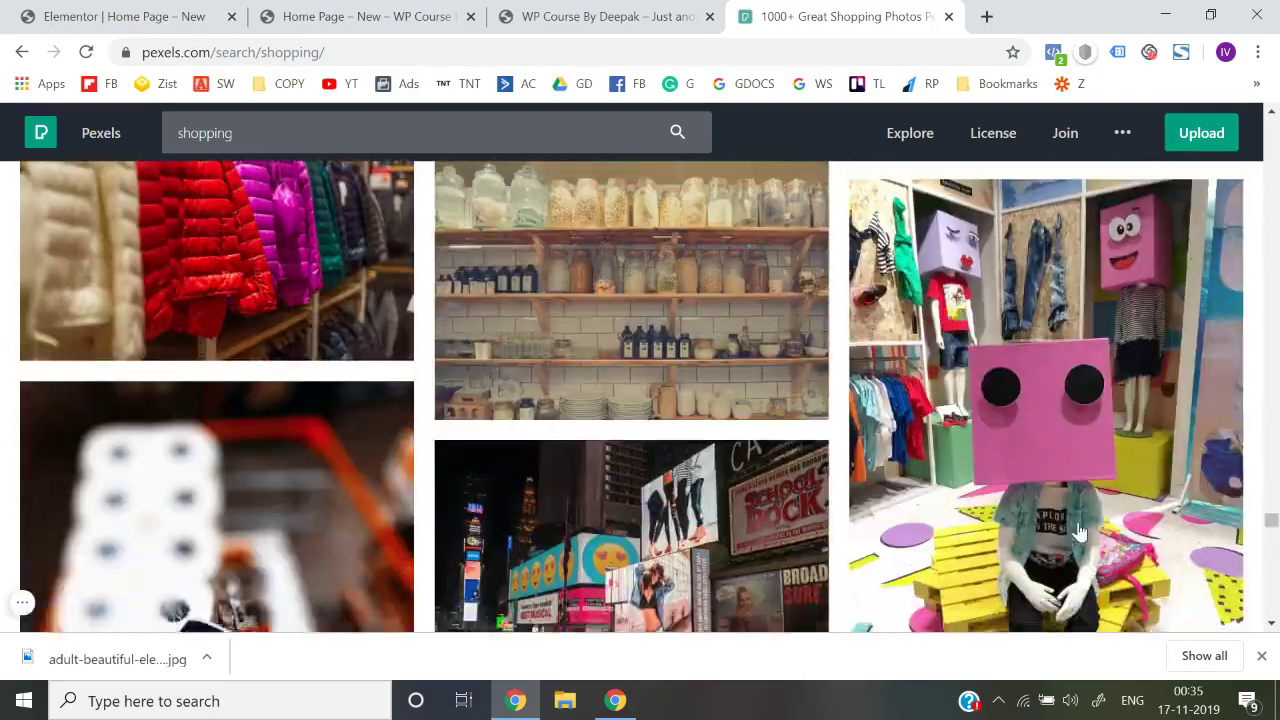
pyautogui.scroll(-10, 1079, 531)
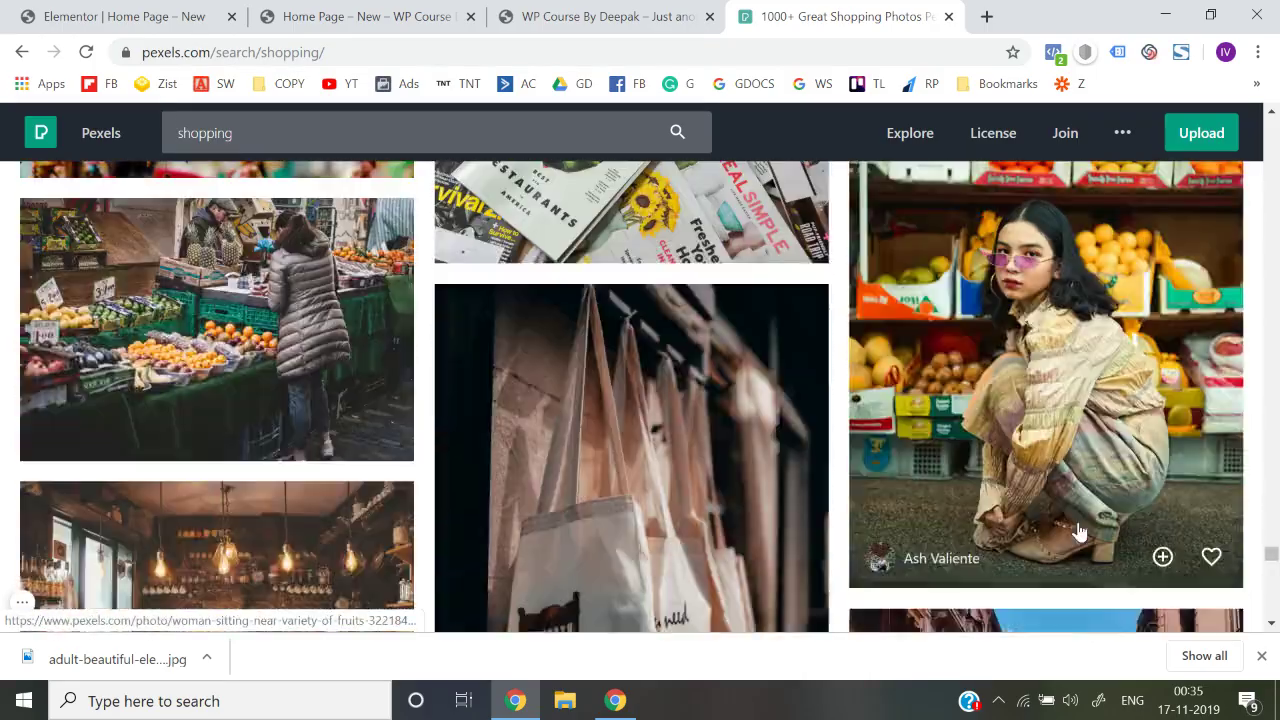
pyautogui.scroll(-10, 1079, 531)
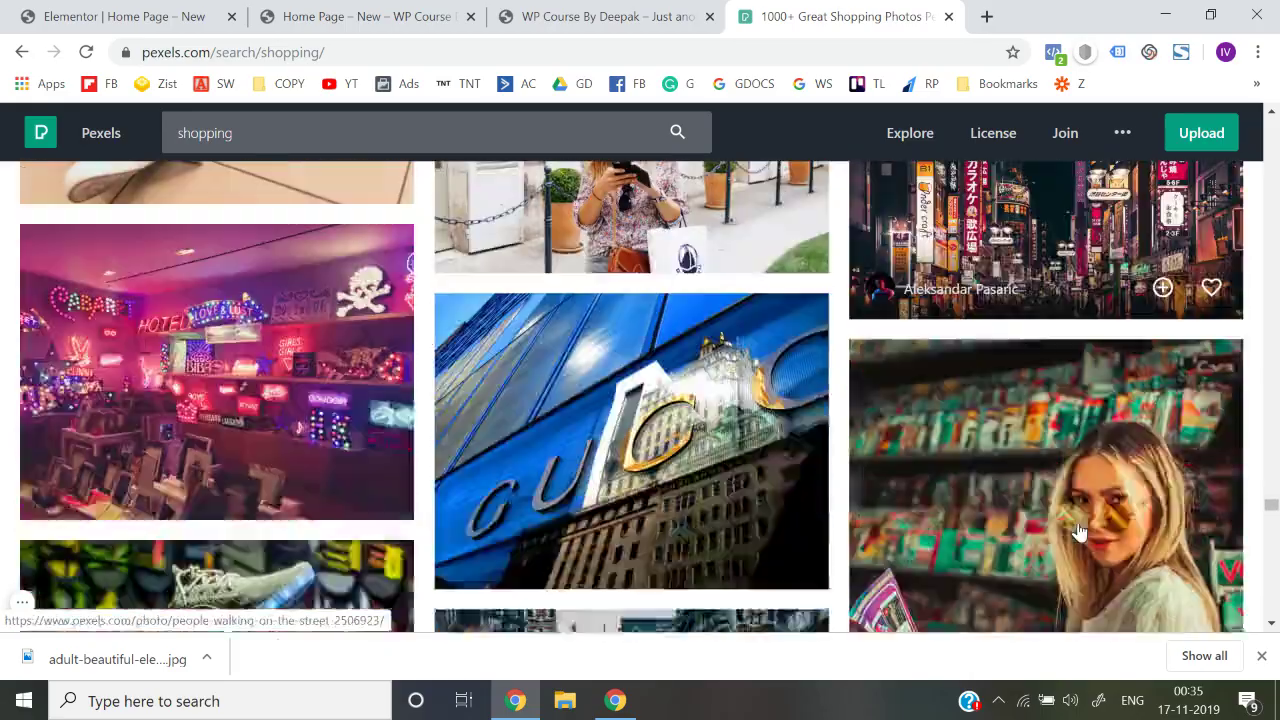
pyautogui.scroll(-10, 1079, 531)
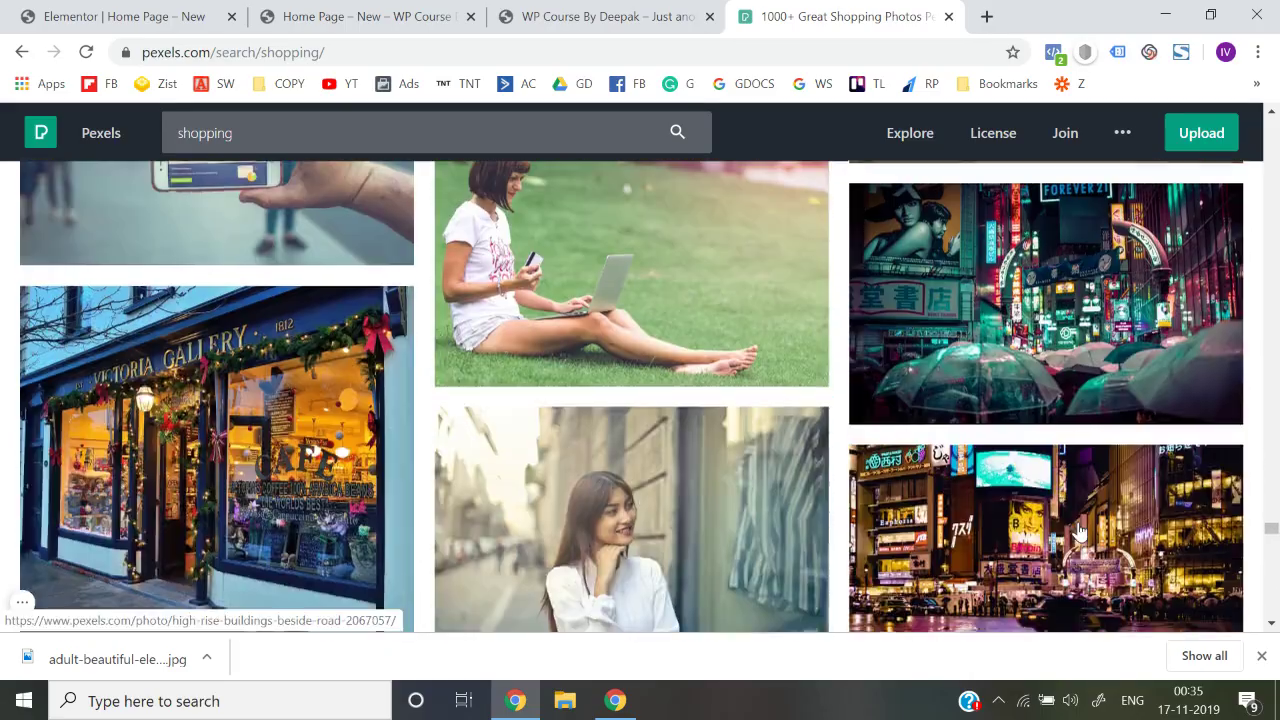
pyautogui.scroll(-10, 1079, 531)
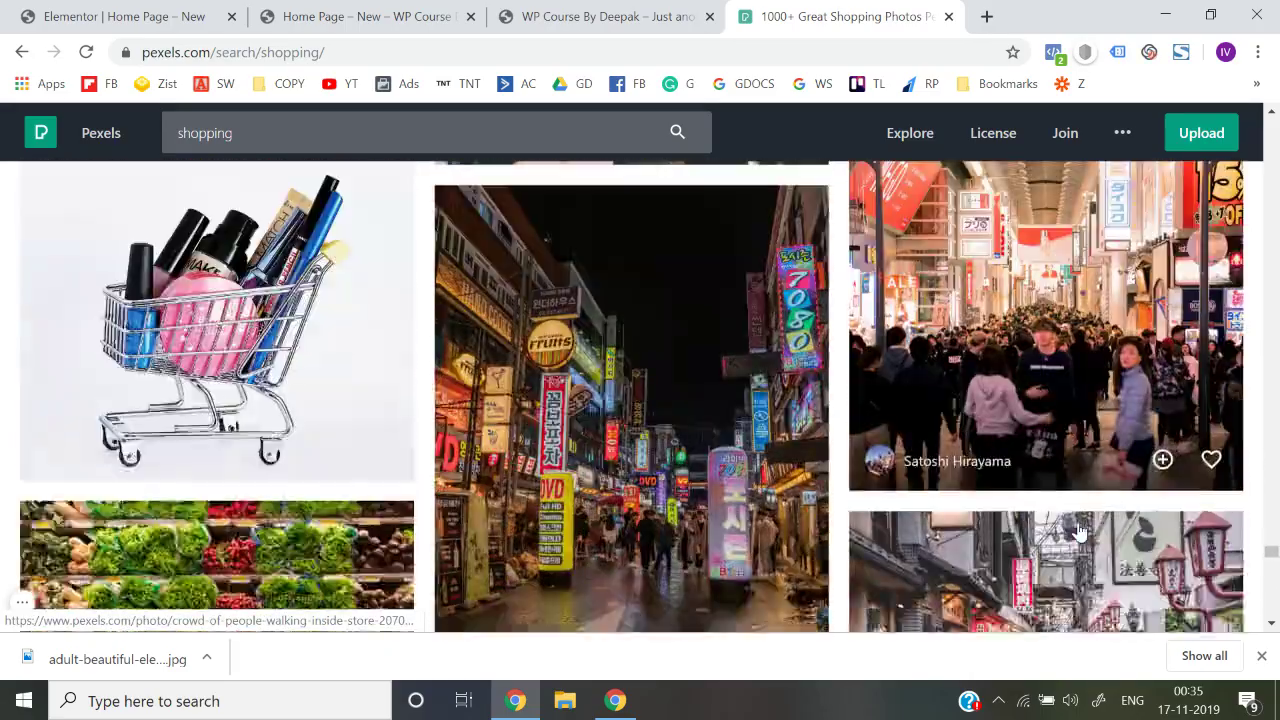
pyautogui.scroll(-10, 1079, 531)
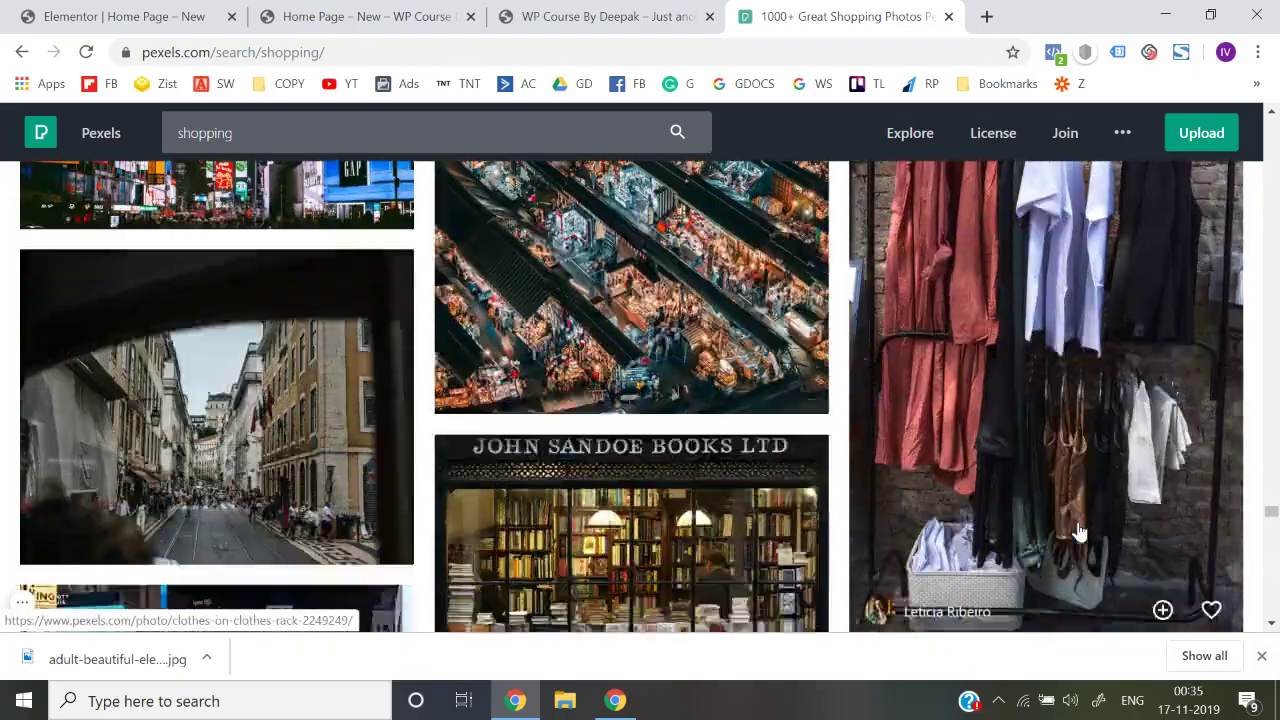
pyautogui.scroll(-10, 1079, 531)
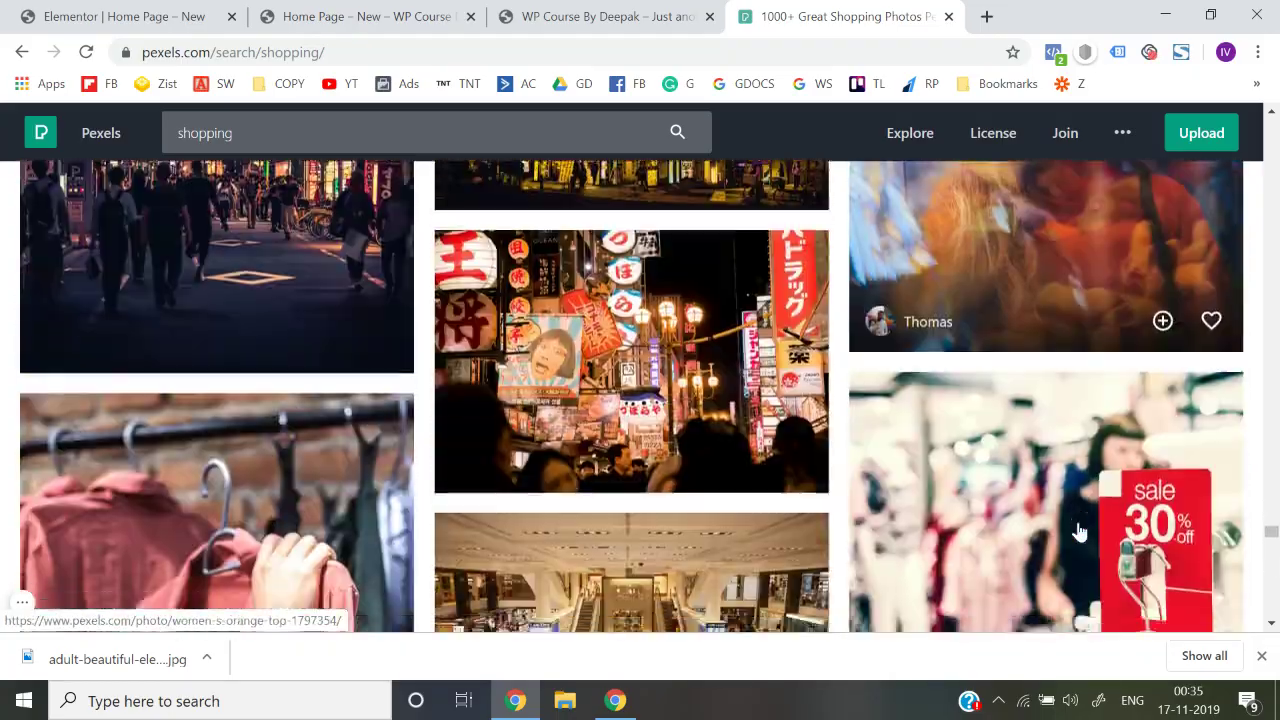
pyautogui.scroll(-10, 1079, 531)
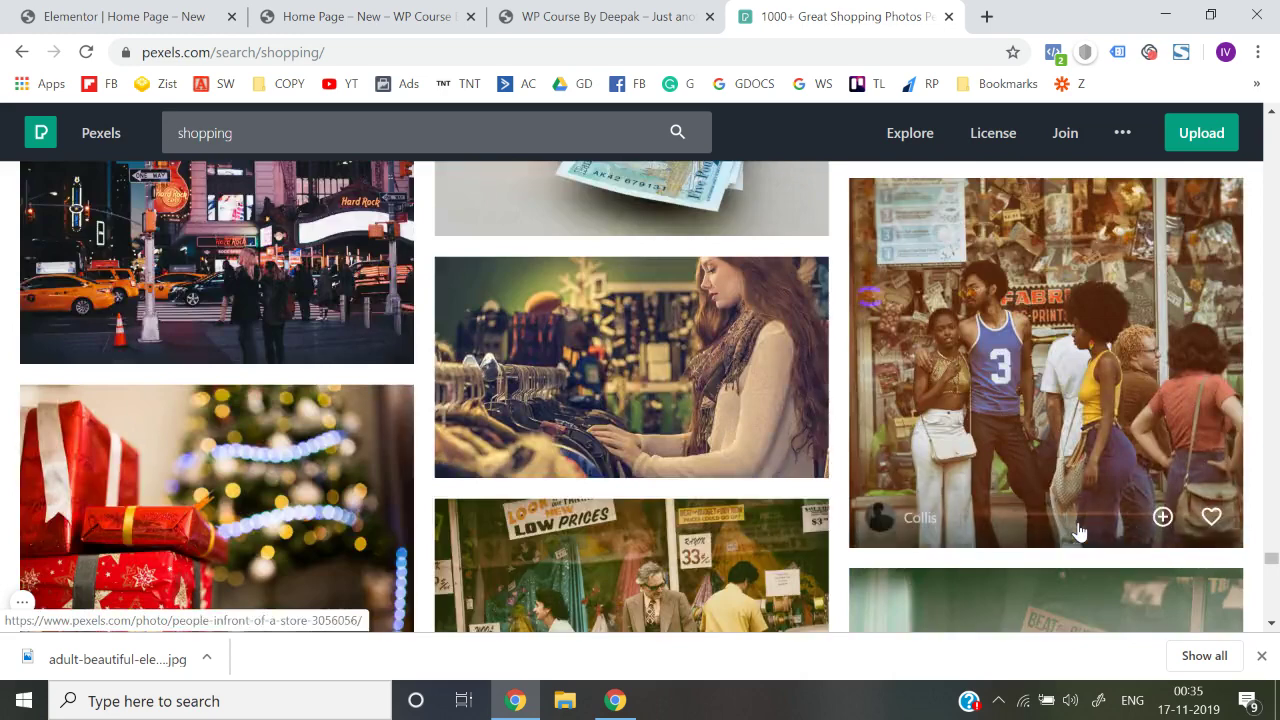
pyautogui.scroll(-8, 1152, 505)
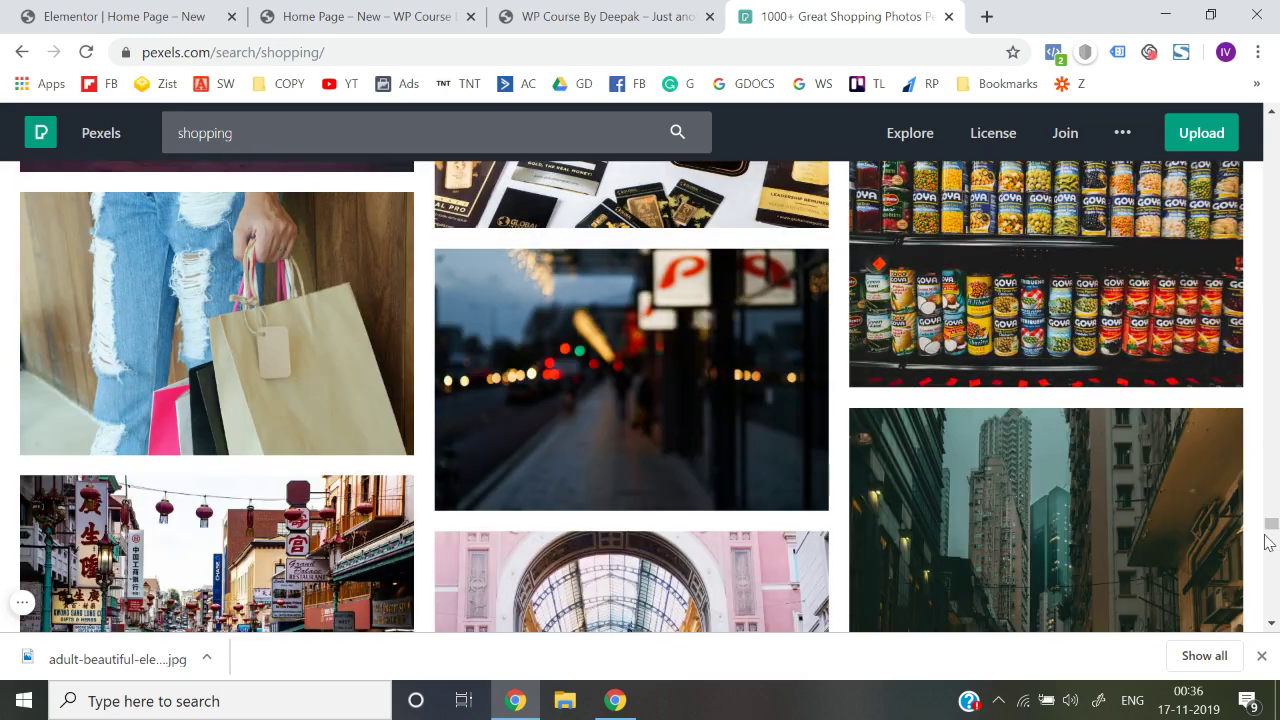
pyautogui.moveTo(1270, 537); pyautogui.dragTo(1266, 617)
# - Return to the Elementor editor and set the empty top section's background type to Classic
pyautogui.click(414, 12)
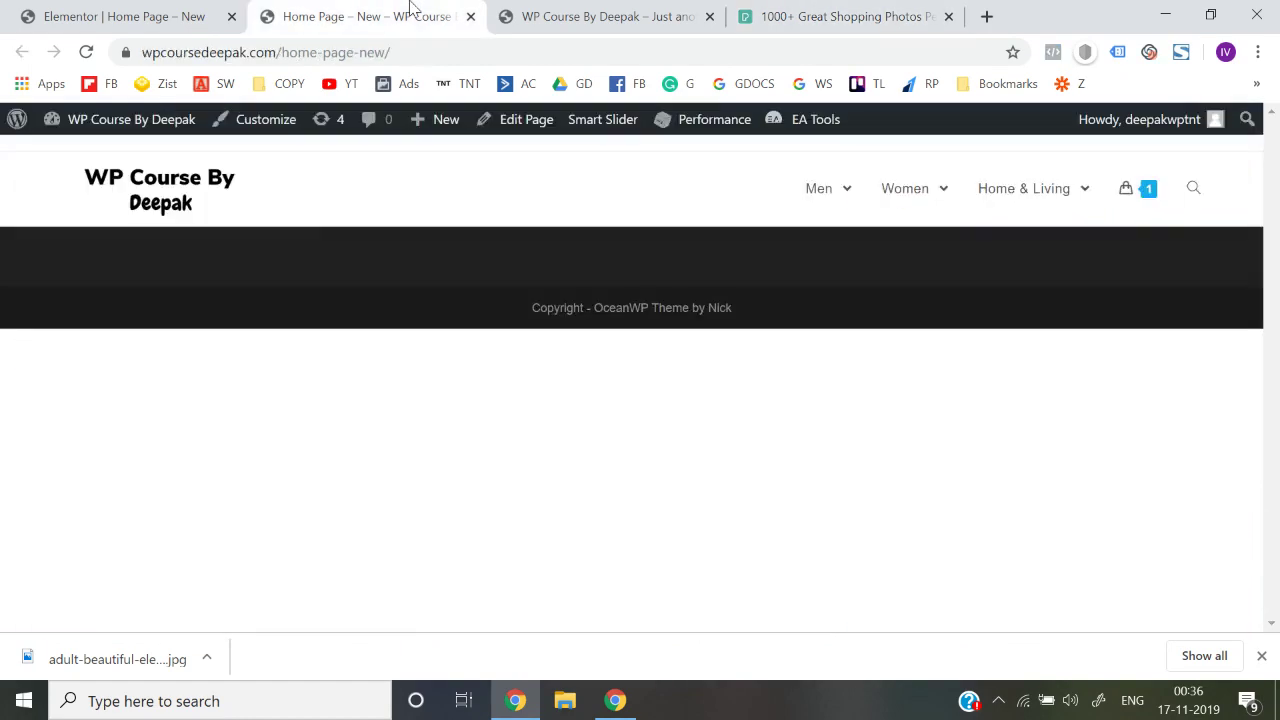
pyautogui.click(155, 12)
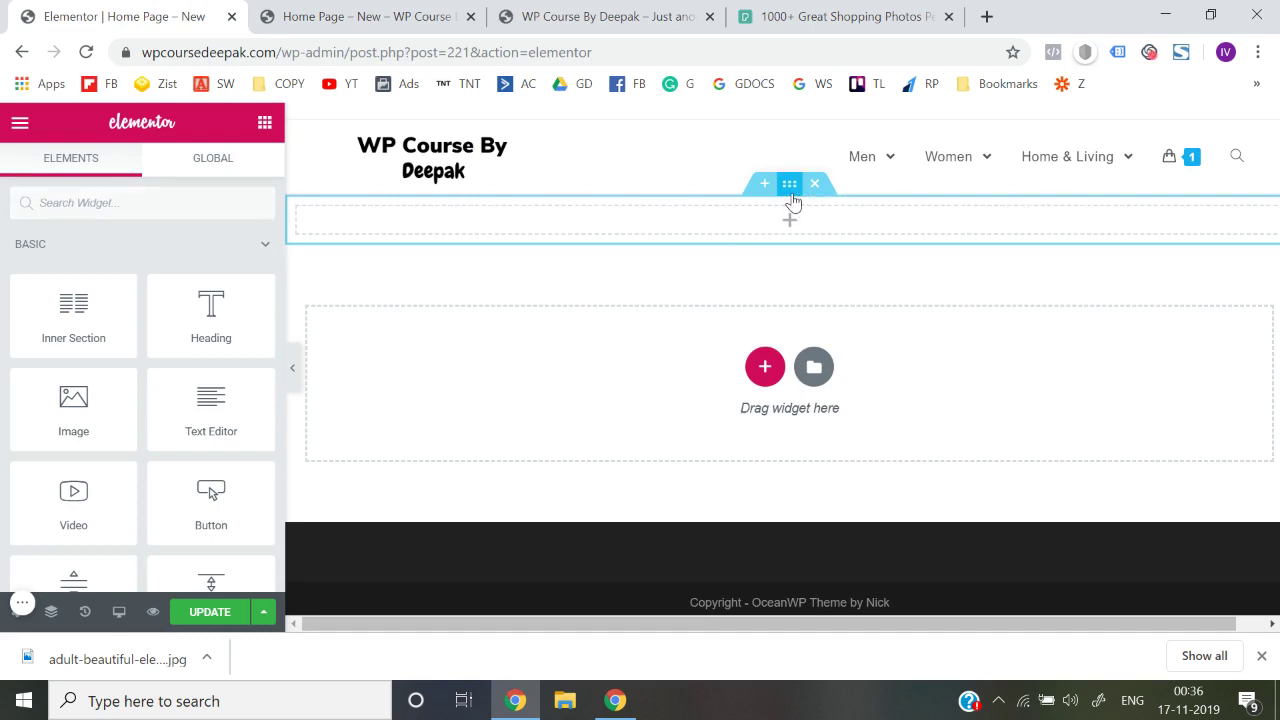
pyautogui.click(791, 198)
pyautogui.click(137, 163)
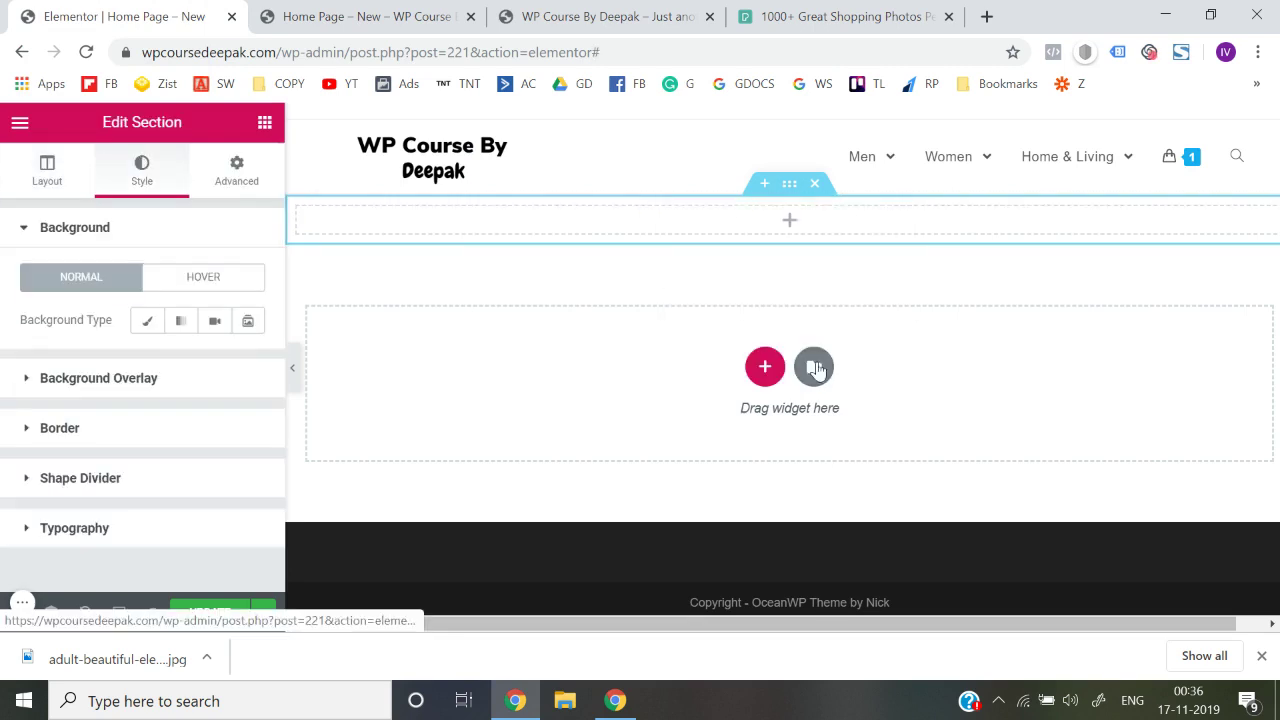
pyautogui.click(147, 323)
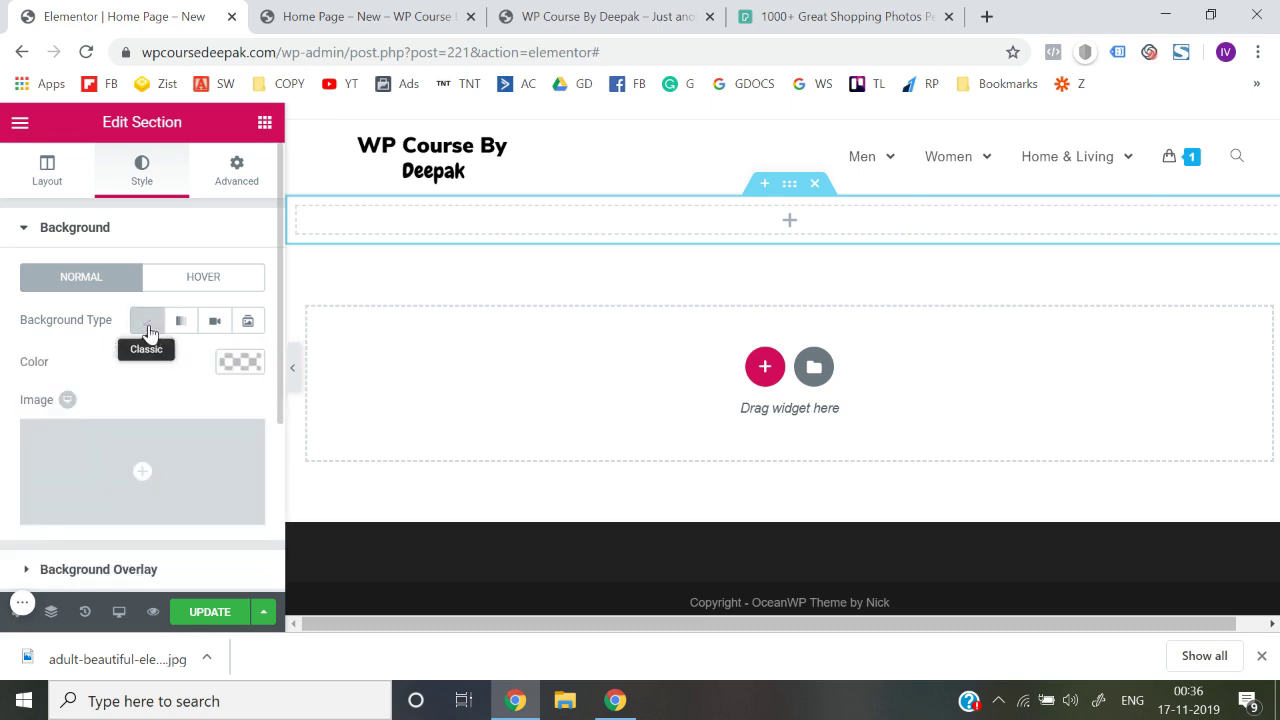
# - Upload the downloaded photo adult-beautiful-elegant-eyewear-291762.jpg to the media library for the section's background image
pyautogui.scroll(-1, 113, 461)
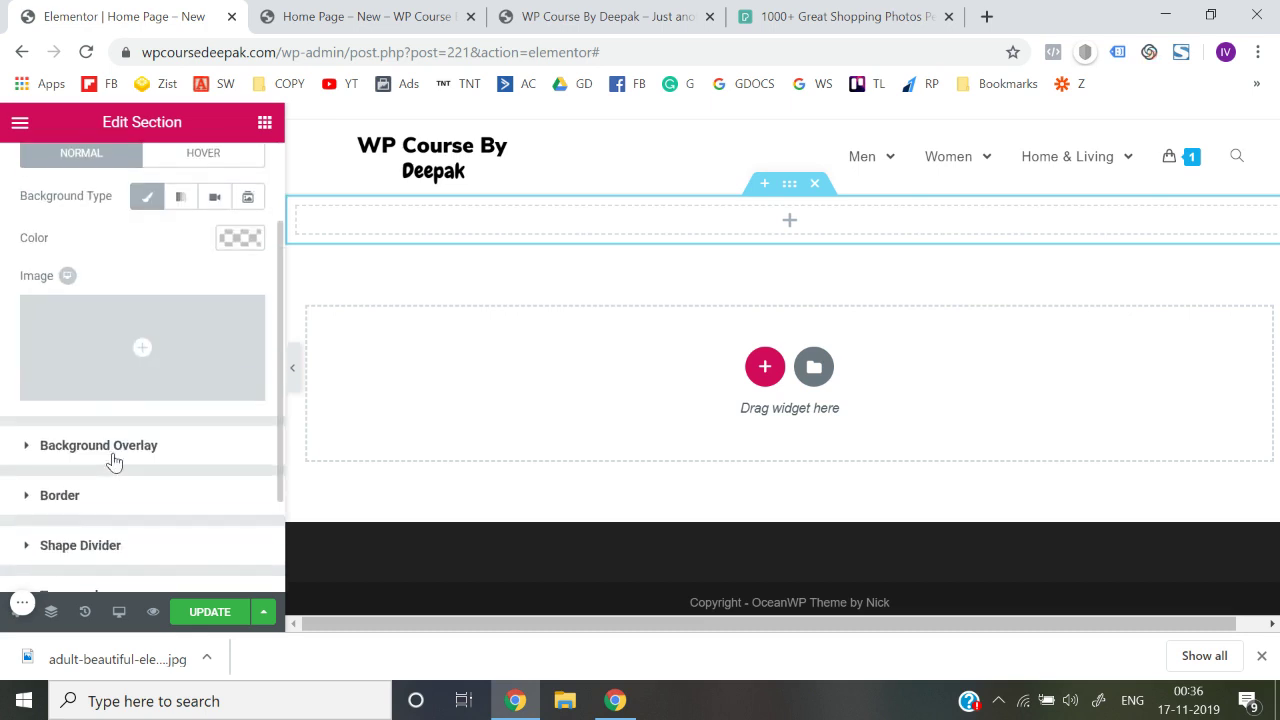
pyautogui.click(146, 386)
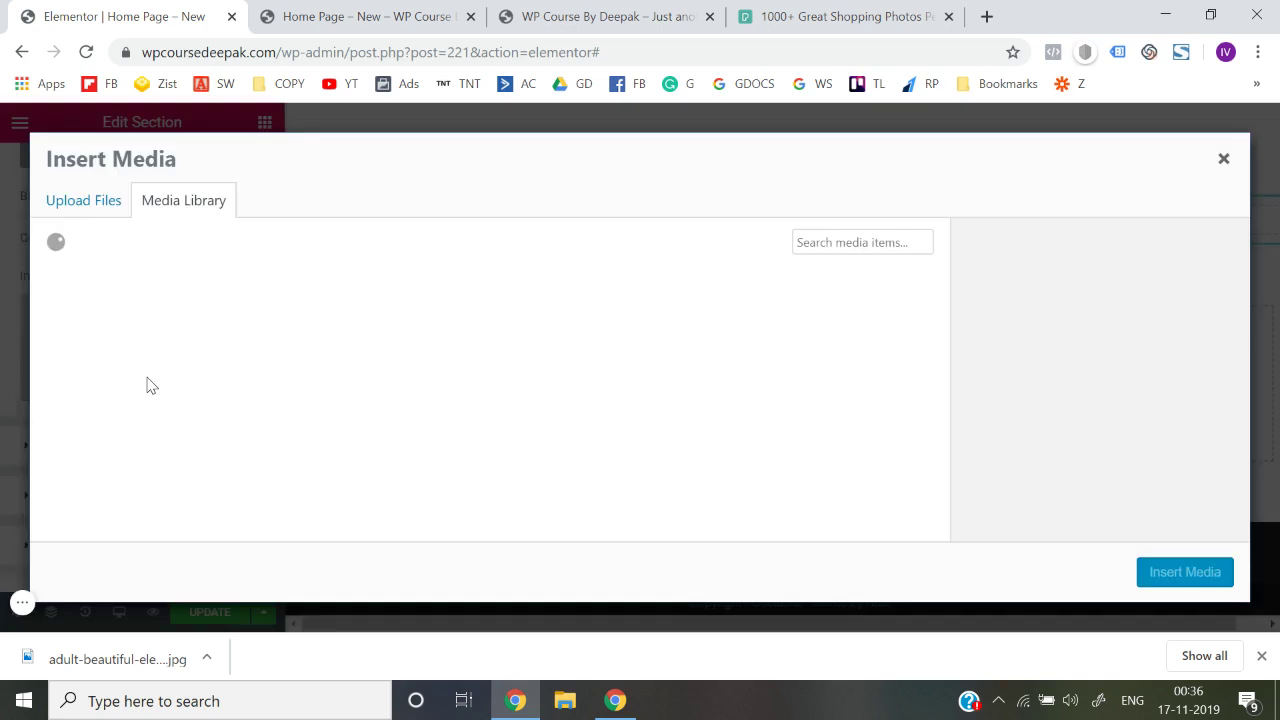
pyautogui.click(101, 210)
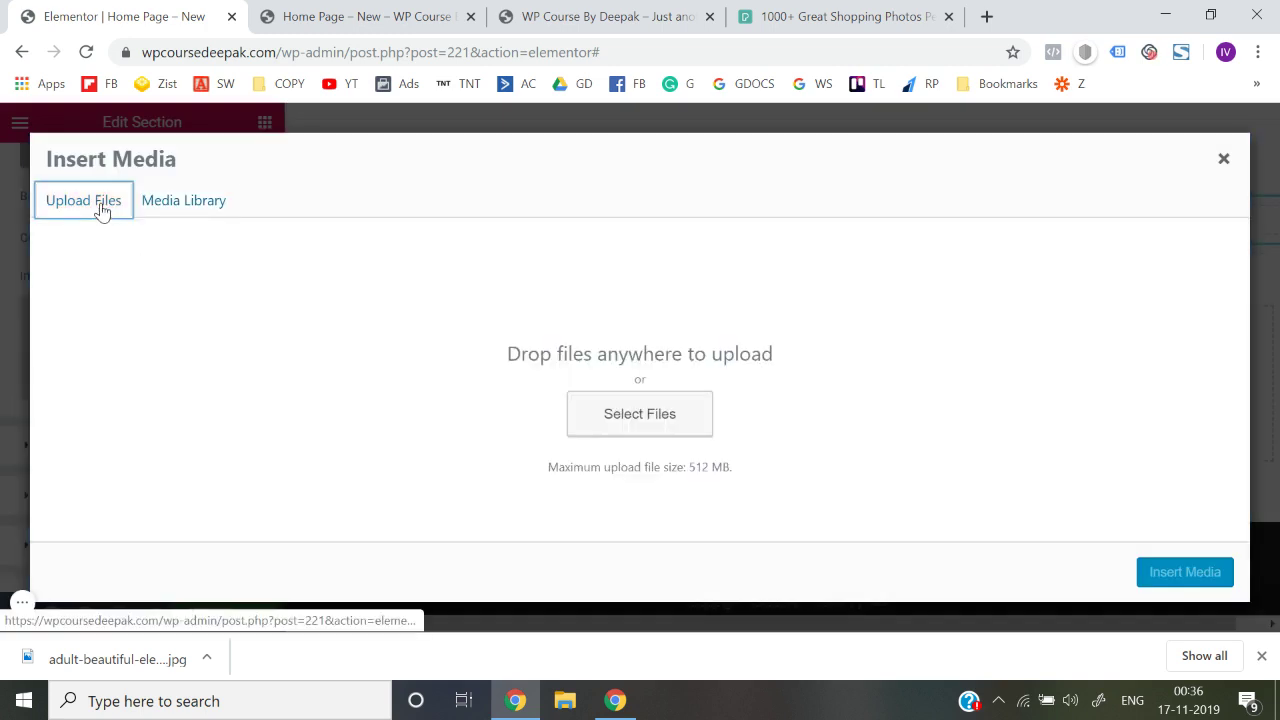
pyautogui.click(574, 432)
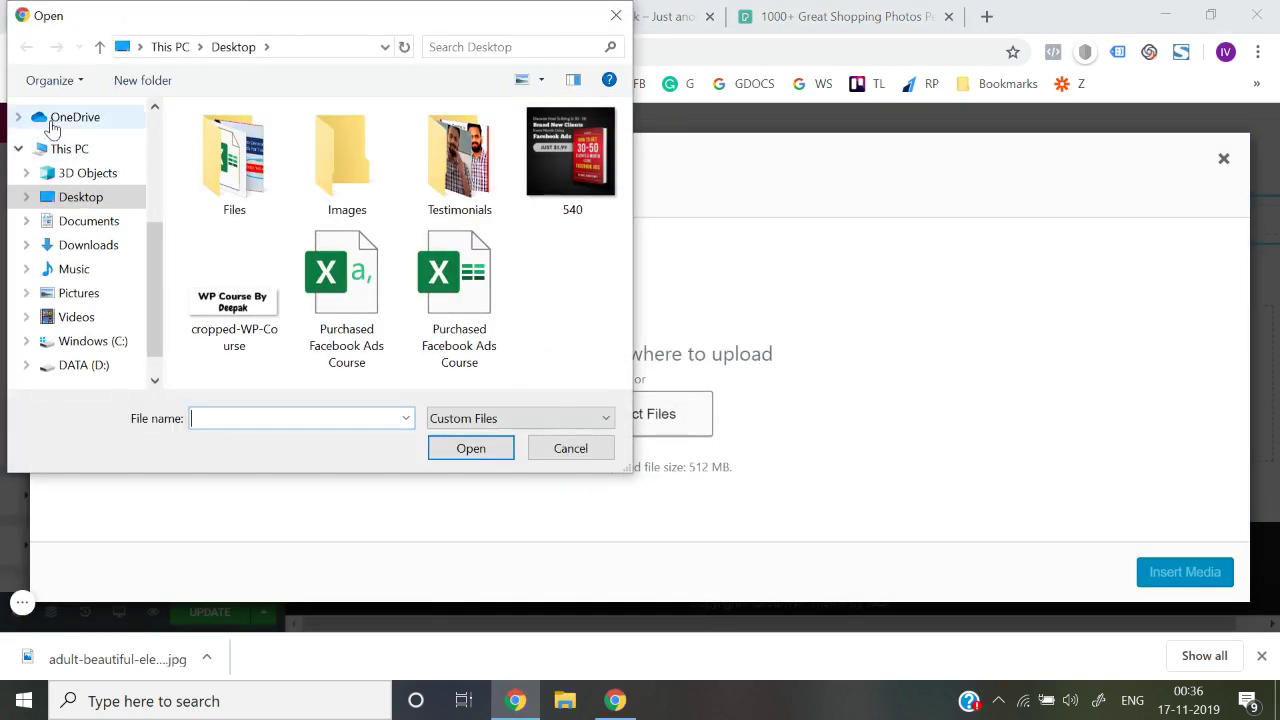
pyautogui.scroll(3, 52, 127)
pyautogui.click(92, 174)
pyautogui.doubleClick(257, 238)
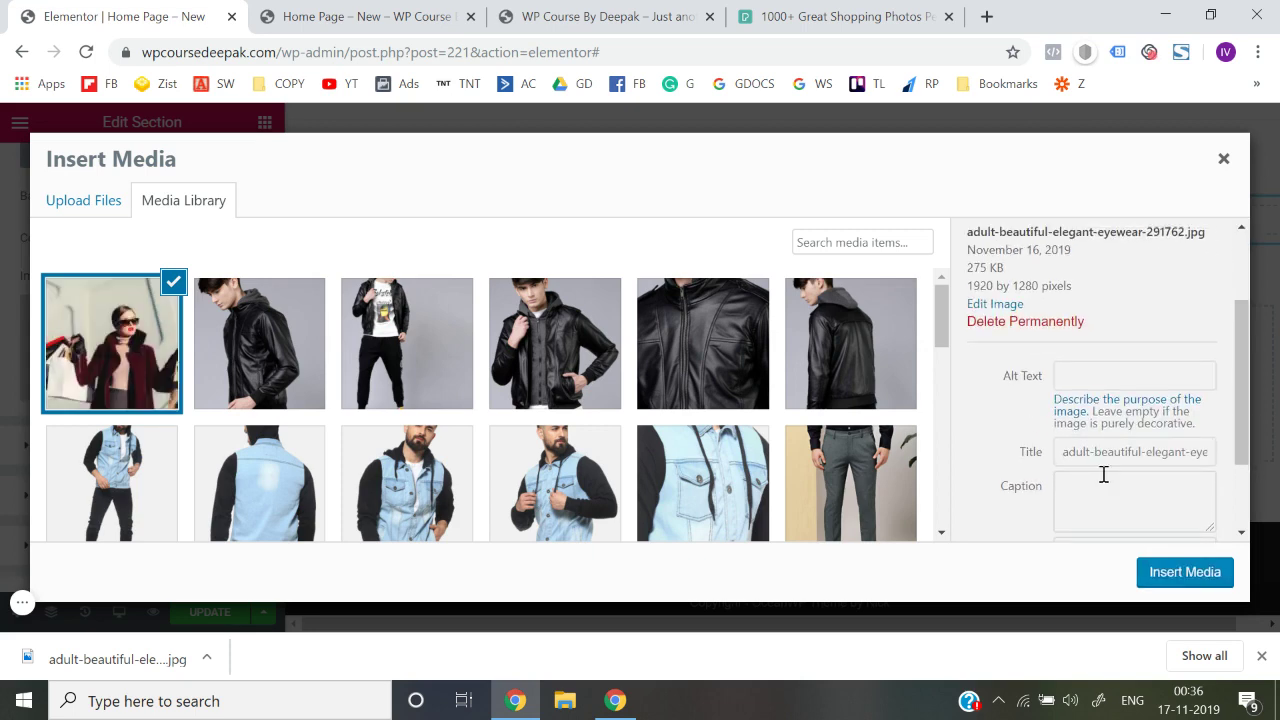
# - Insert the uploaded photo of the woman with shopping bags as the section's background image
pyautogui.click(1183, 588)
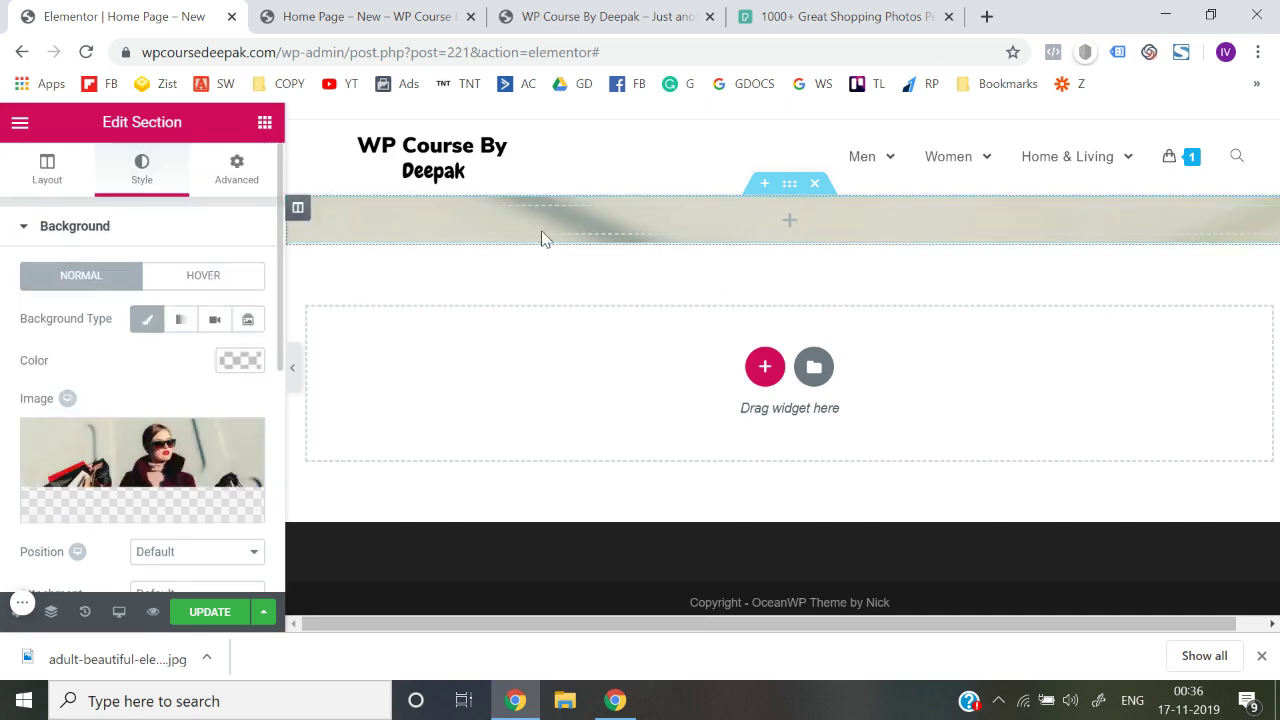
pyautogui.scroll(-2, 219, 378)
pyautogui.scroll(3, 190, 348)
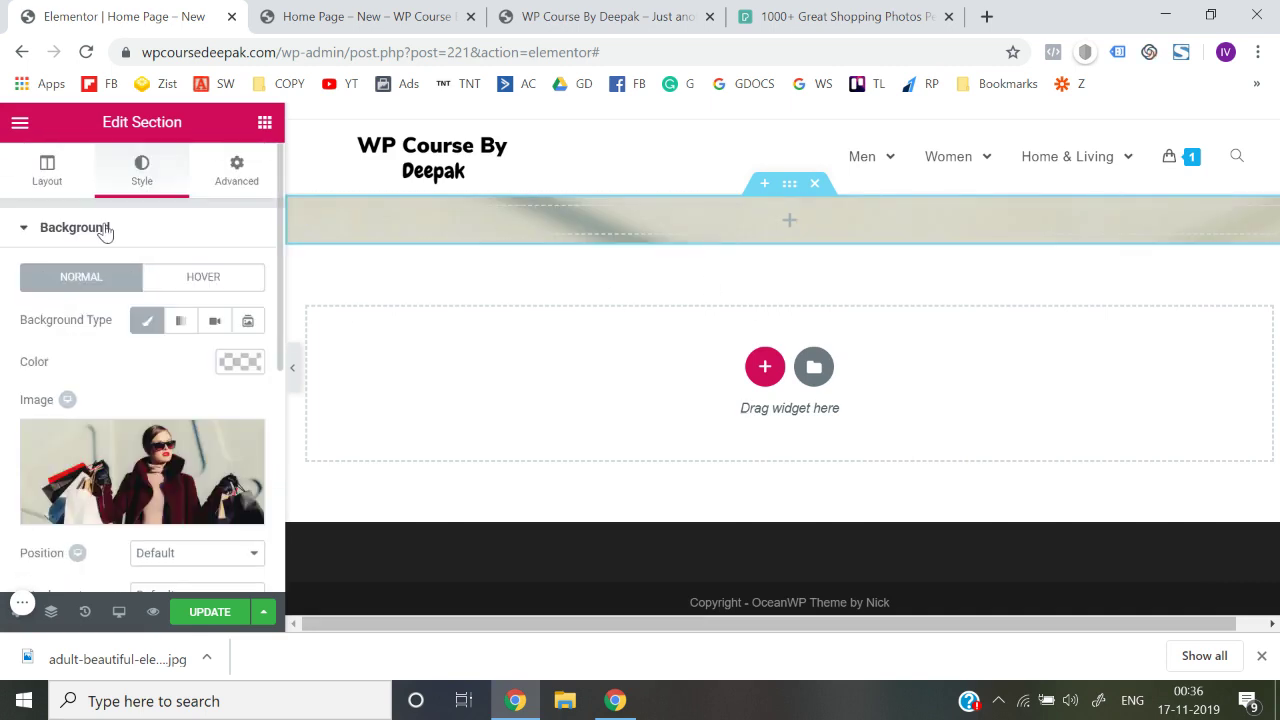
# - Set the top section's height to Fit To Screen and preview the page at full width
pyautogui.click(40, 163)
pyautogui.scroll(-1, 145, 372)
pyautogui.scroll(-1, 145, 372)
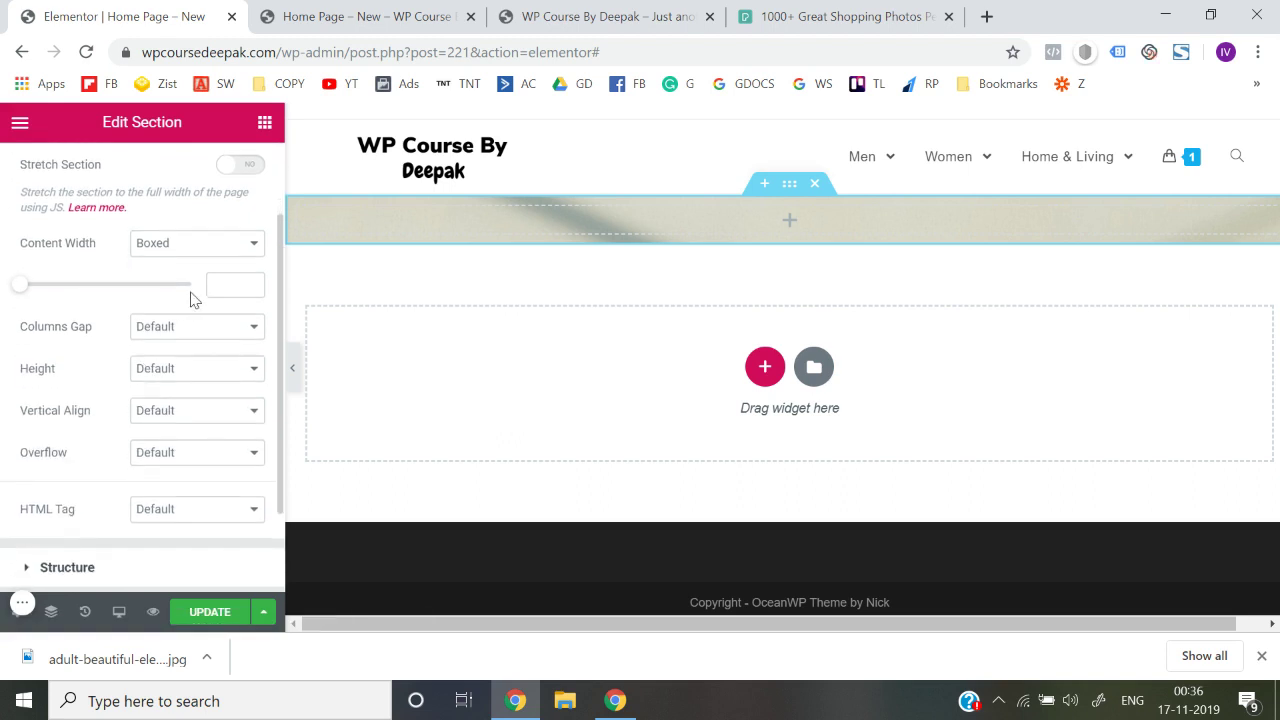
pyautogui.click(207, 378)
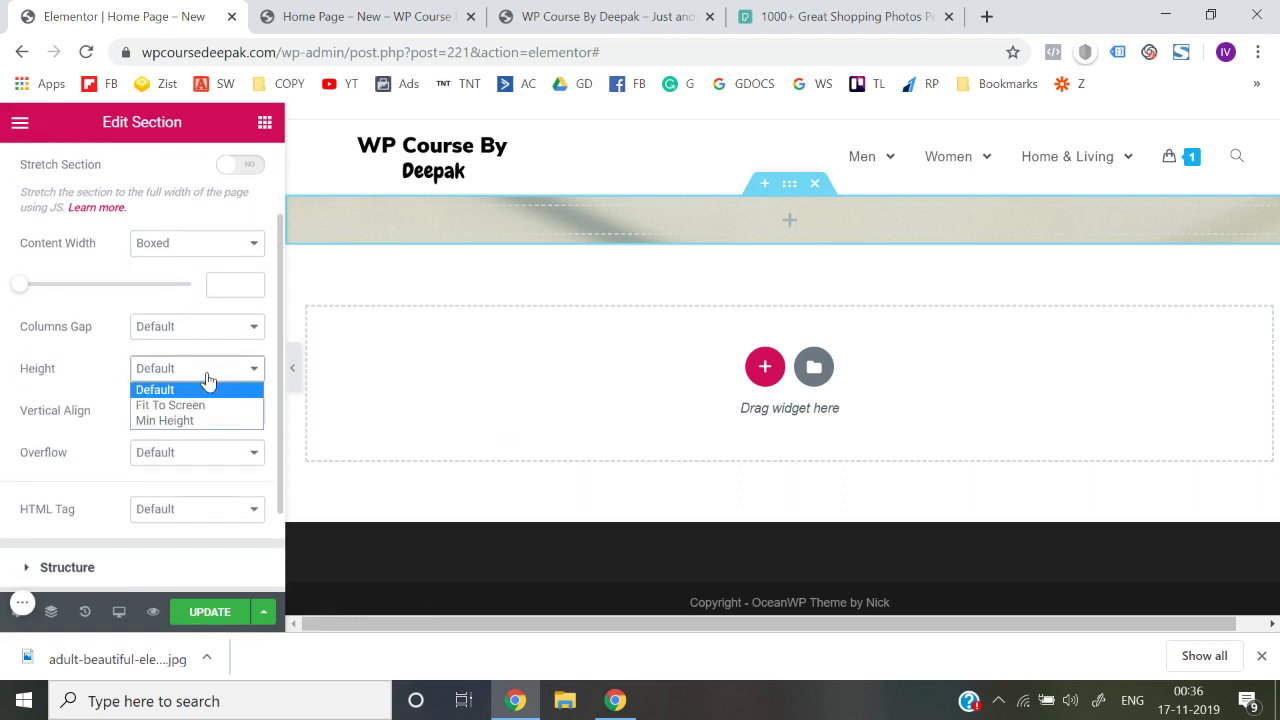
pyautogui.click(205, 404)
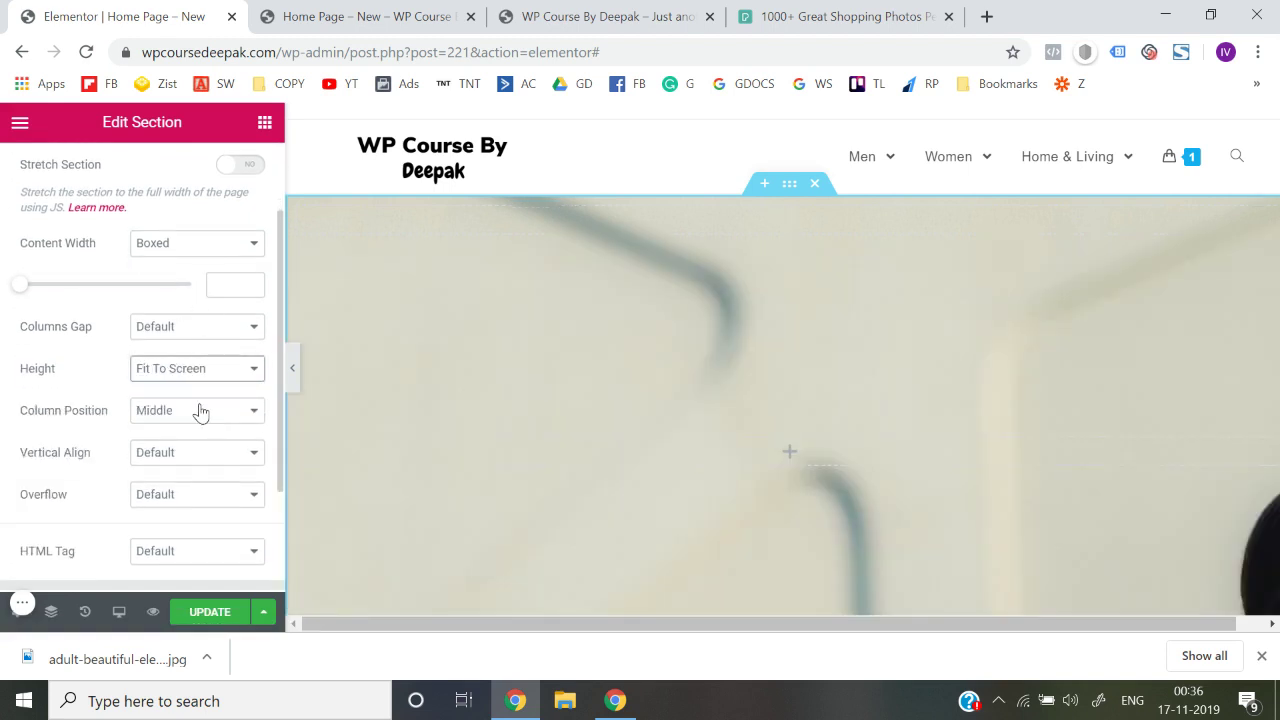
pyautogui.click(291, 367)
pyautogui.scroll(-2, 622, 446)
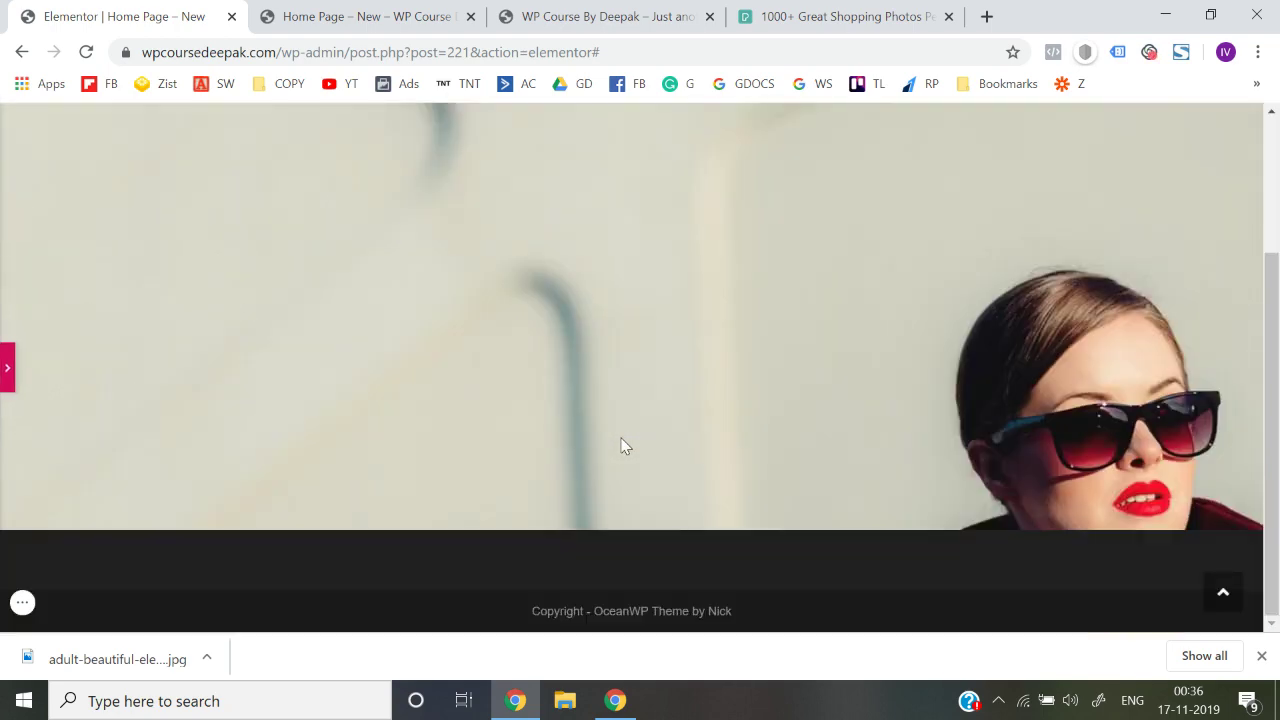
pyautogui.scroll(2, 622, 446)
pyautogui.click(5, 370)
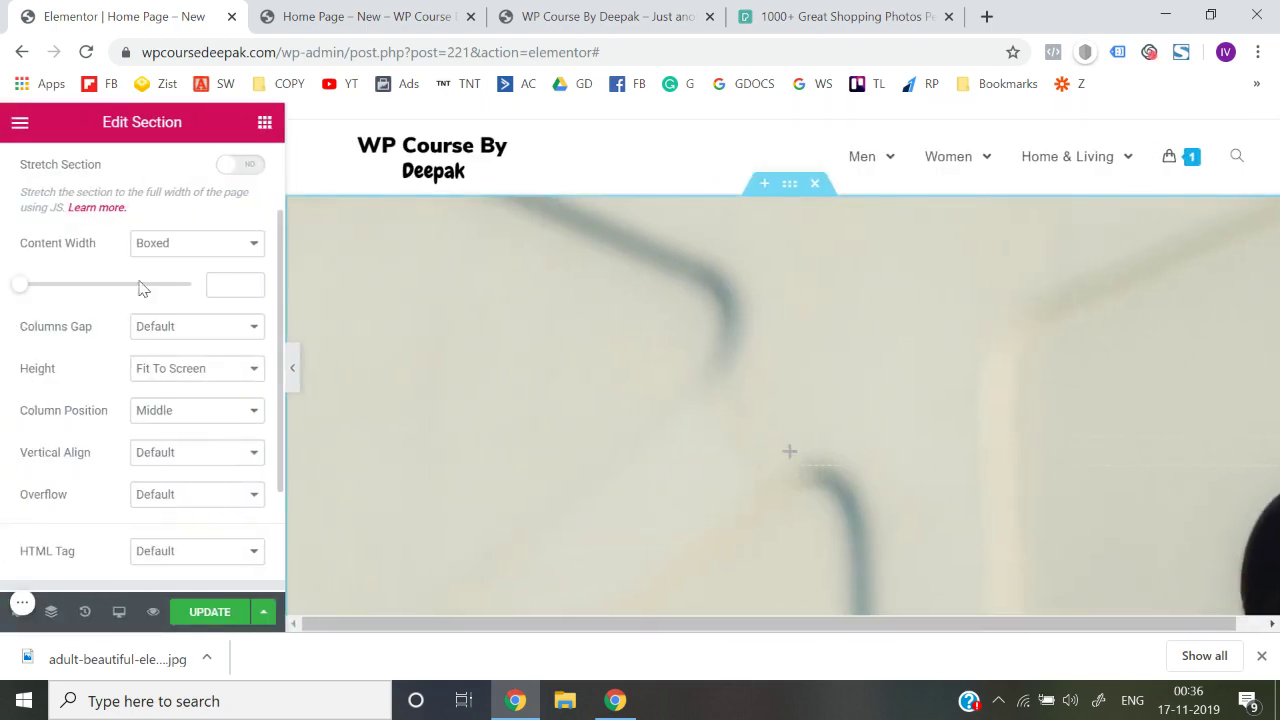
# - Set the section's background image position to Center Center and preview the page at full width
pyautogui.click(789, 199)
pyautogui.click(822, 337)
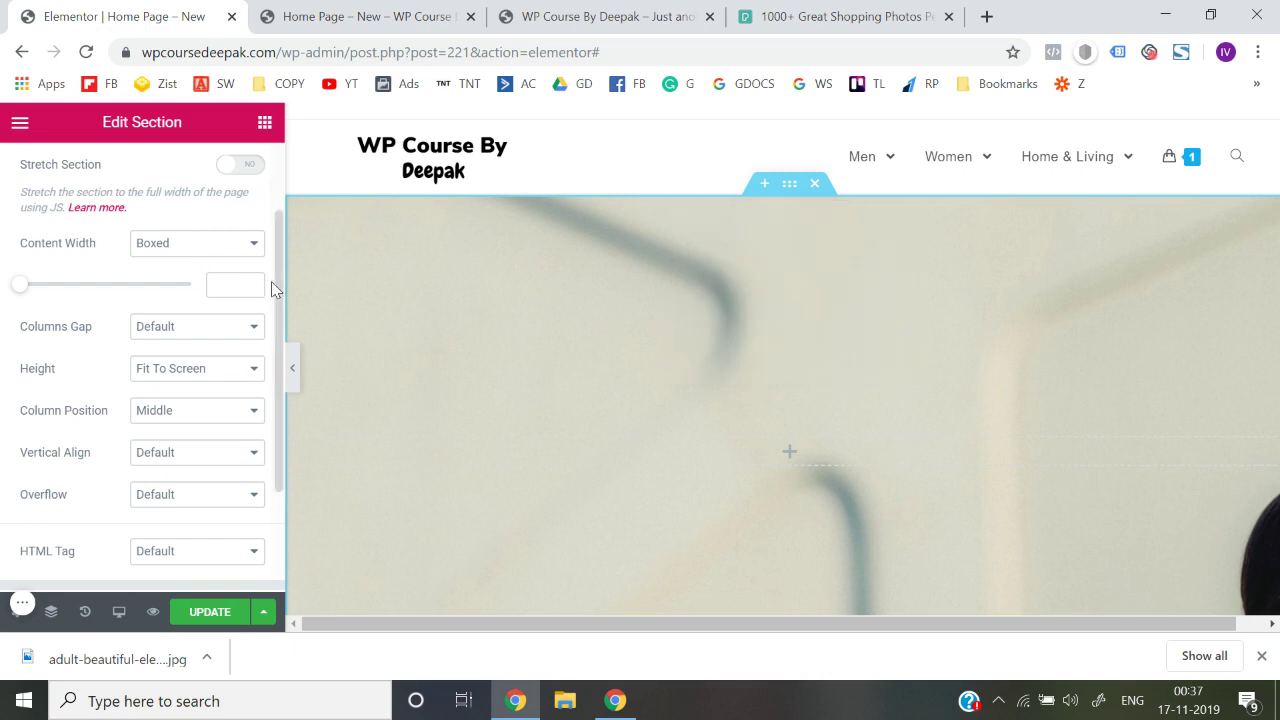
pyautogui.scroll(3, 250, 270)
pyautogui.click(143, 180)
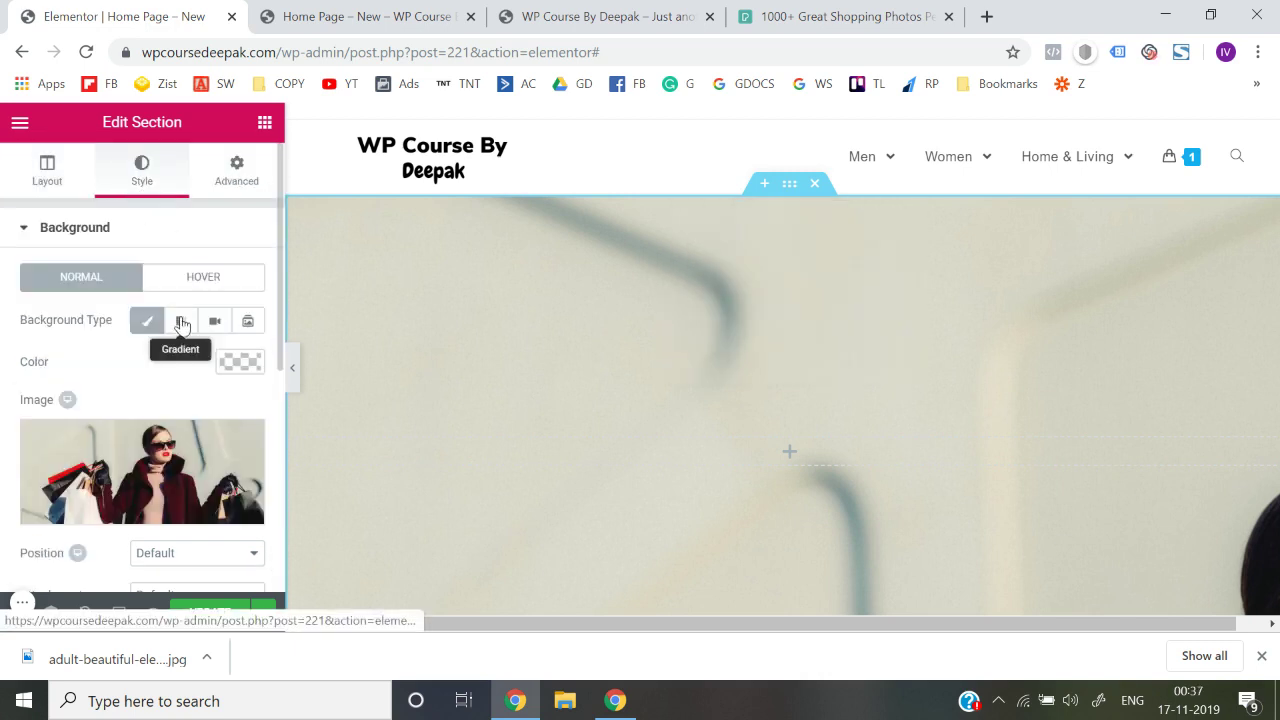
pyautogui.scroll(-3, 194, 457)
pyautogui.click(166, 352)
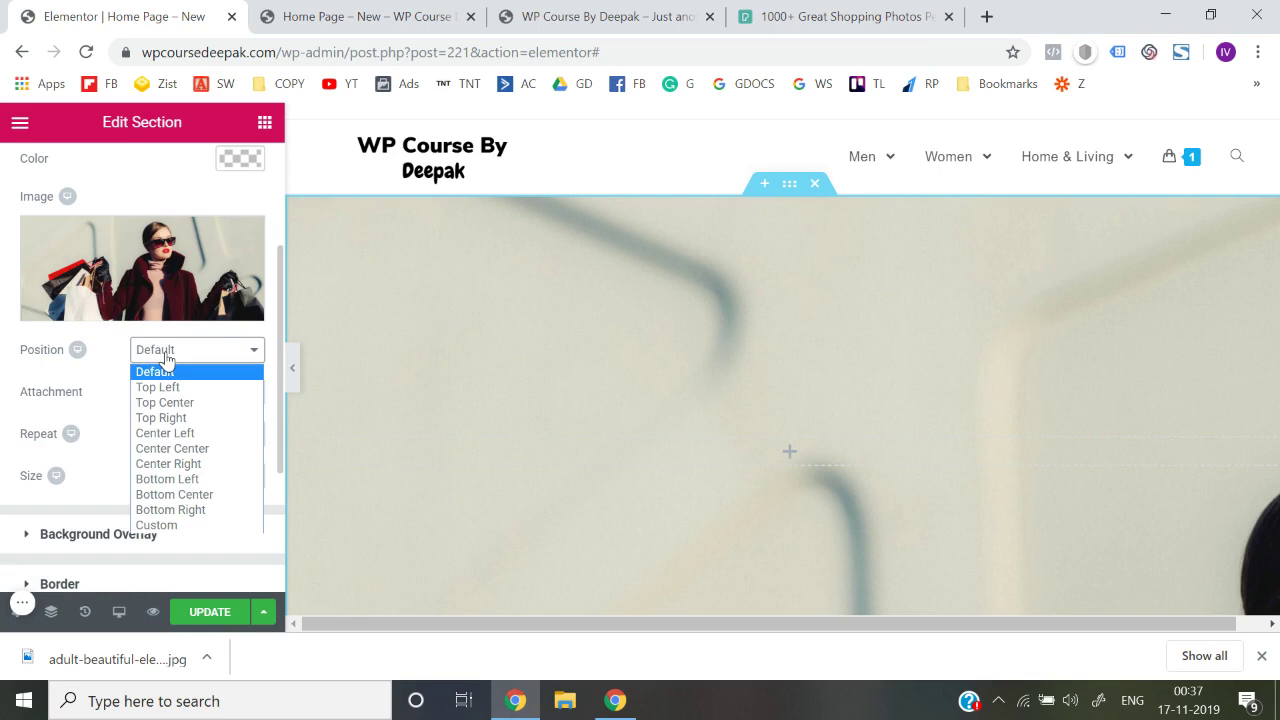
pyautogui.click(172, 448)
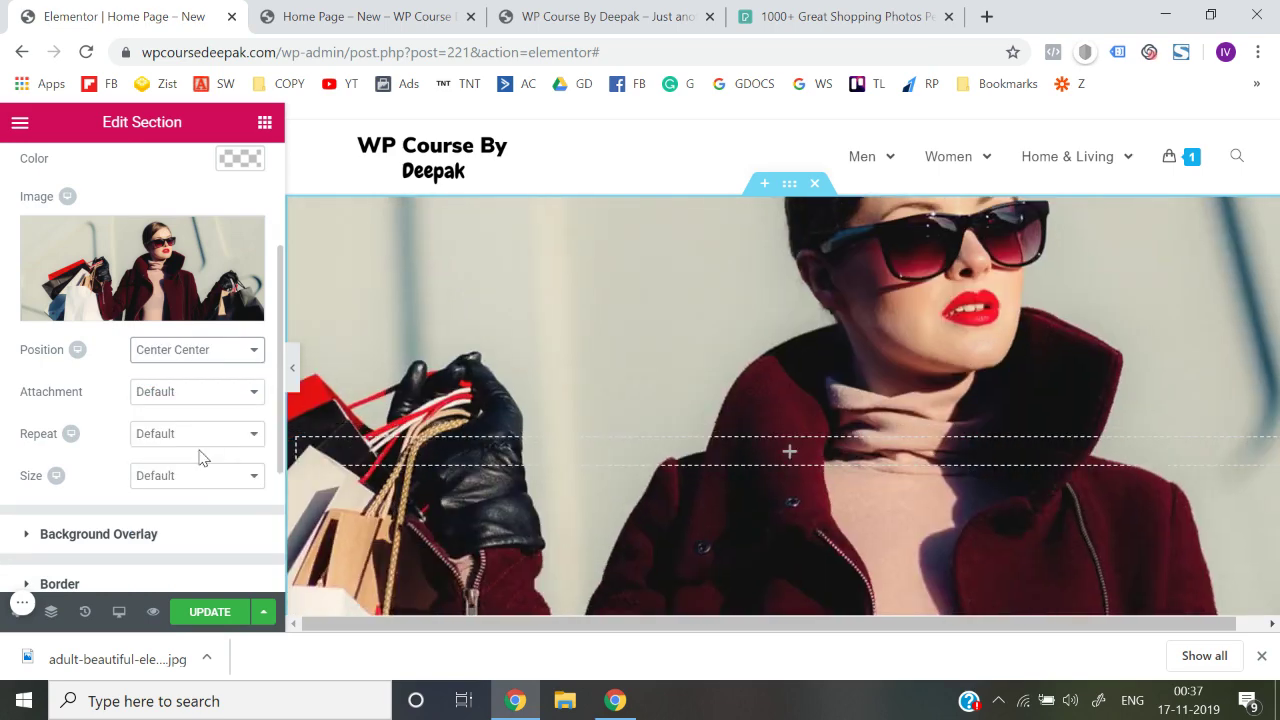
pyautogui.click(292, 368)
pyautogui.scroll(-2, 543, 349)
pyautogui.scroll(2, 542, 346)
pyautogui.click(6, 372)
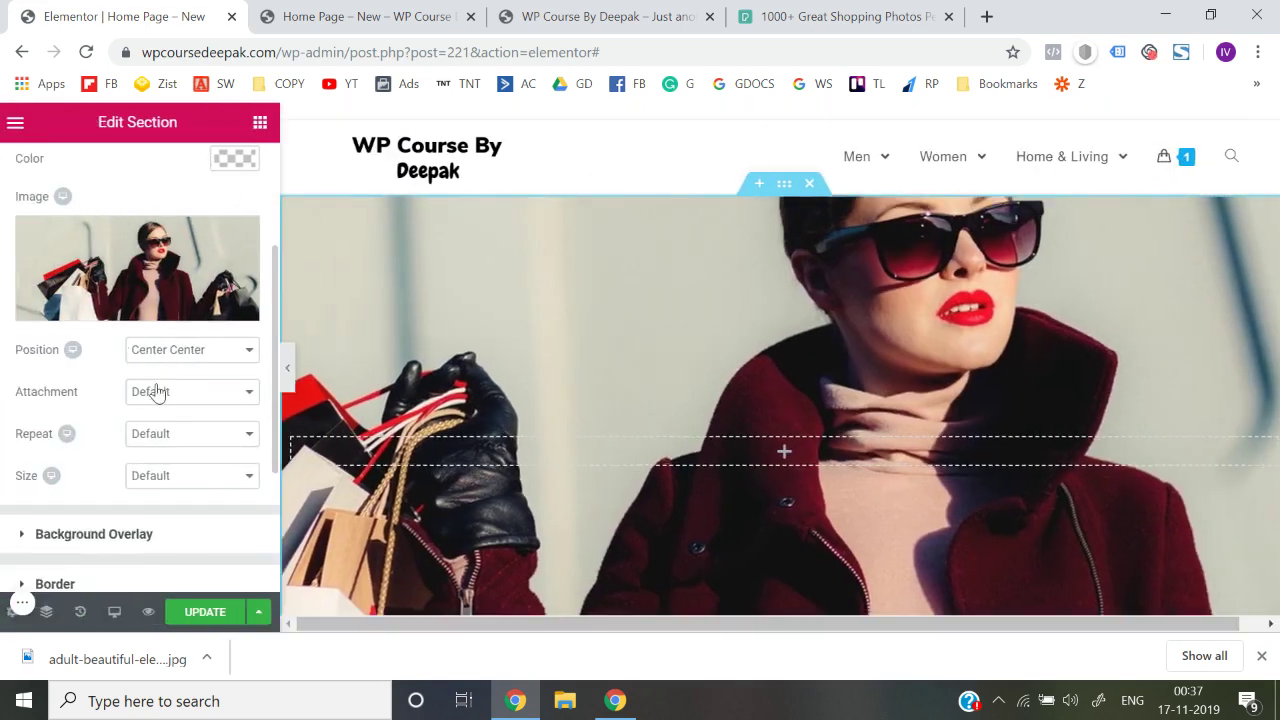
# - Try the Top Left, Top Center, Top Right and Center Left positions for the background image and restore Center Center
pyautogui.click(199, 349)
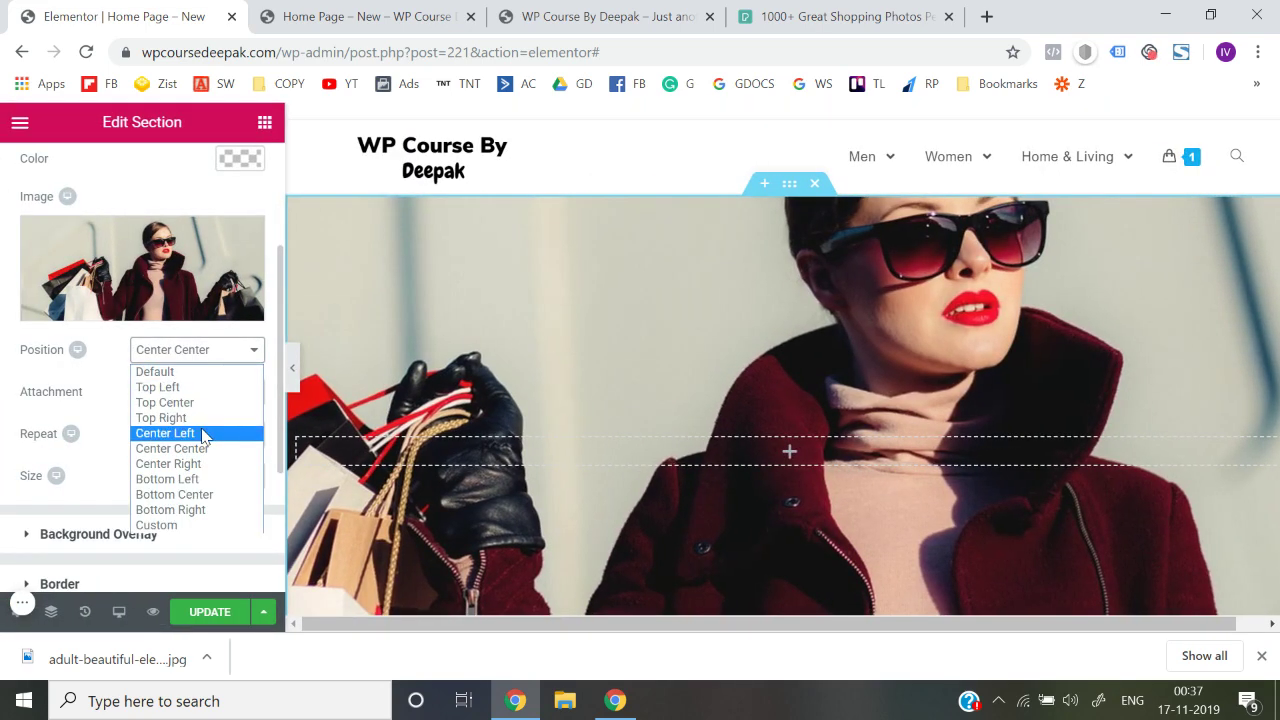
pyautogui.click(172, 448)
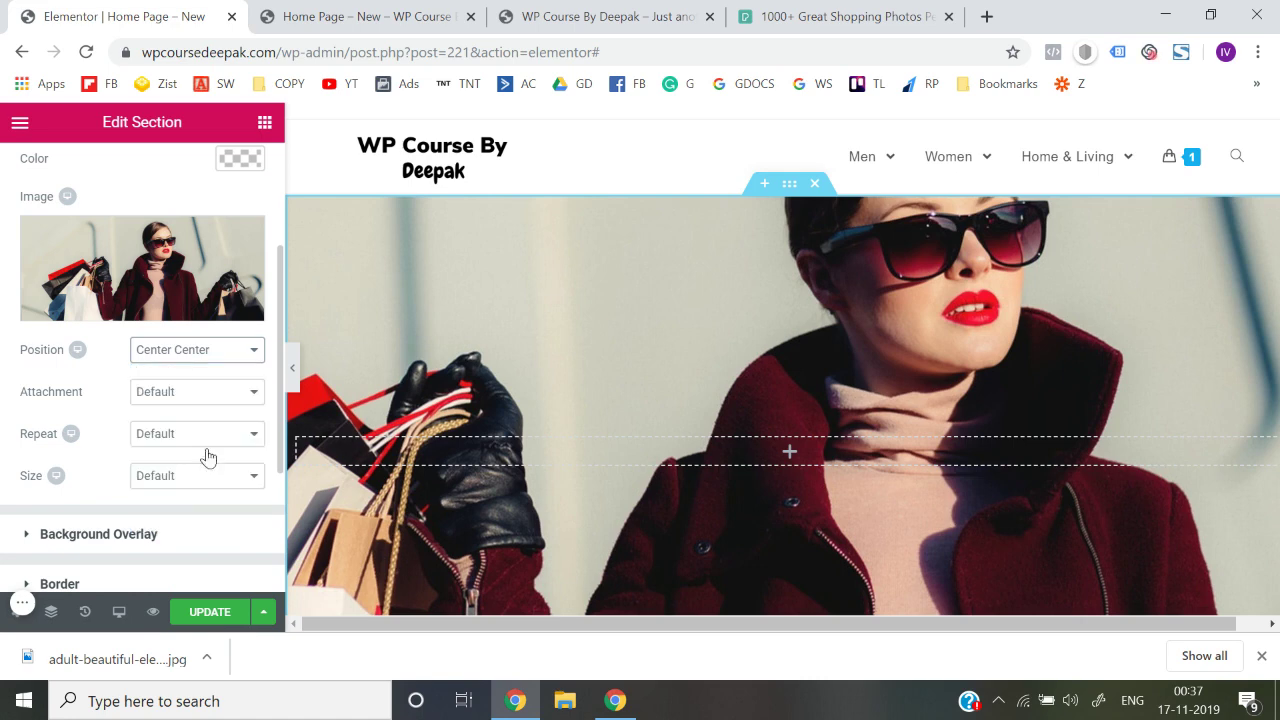
pyautogui.click(205, 352)
pyautogui.click(199, 384)
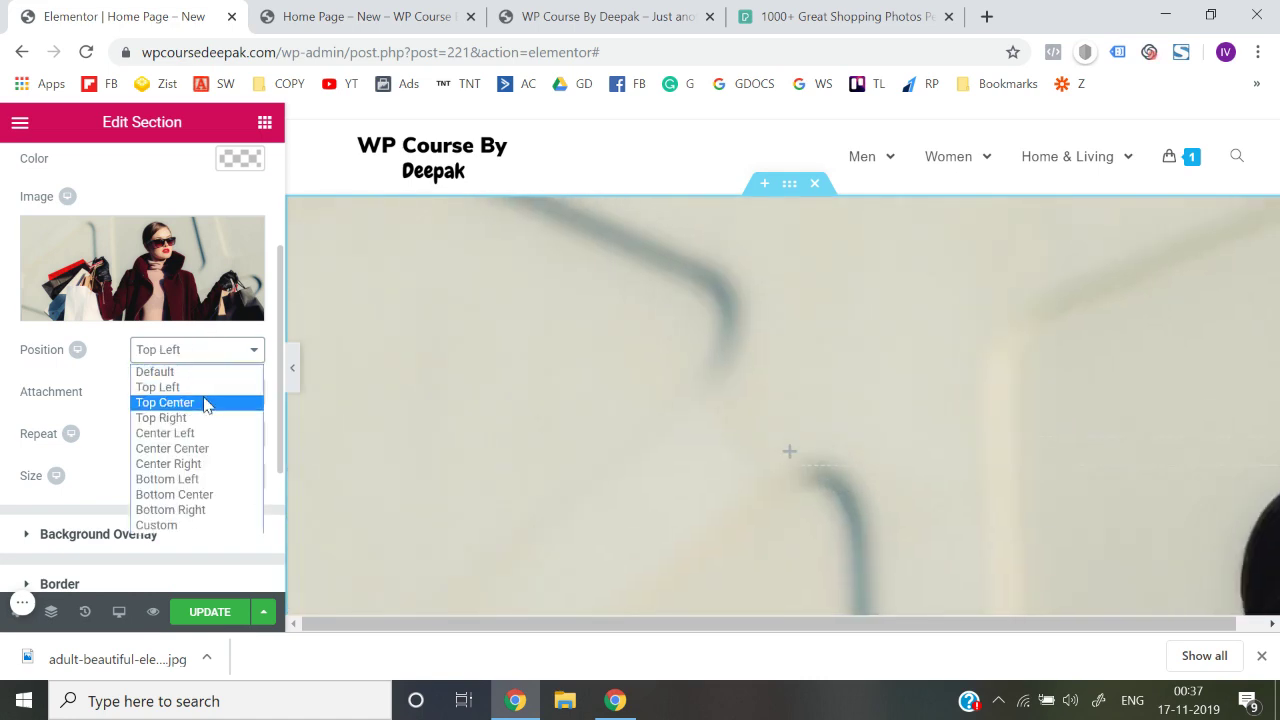
pyautogui.click(190, 402)
pyautogui.click(207, 358)
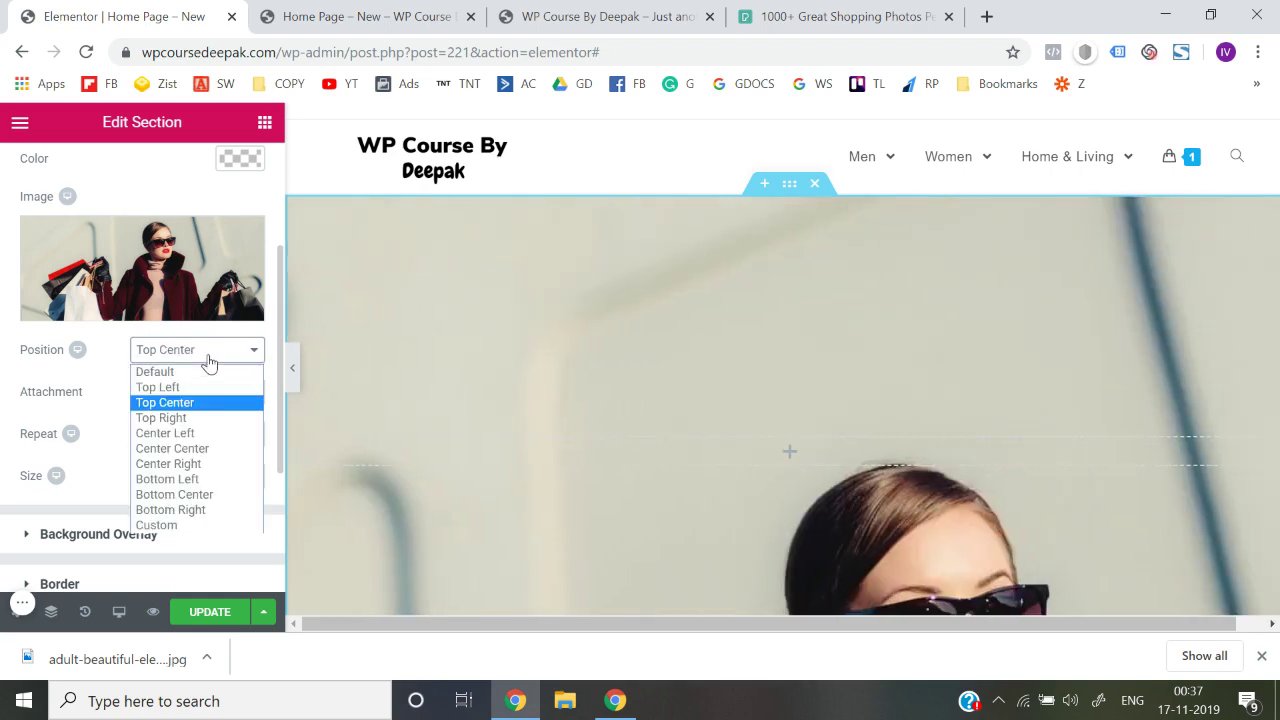
pyautogui.click(200, 418)
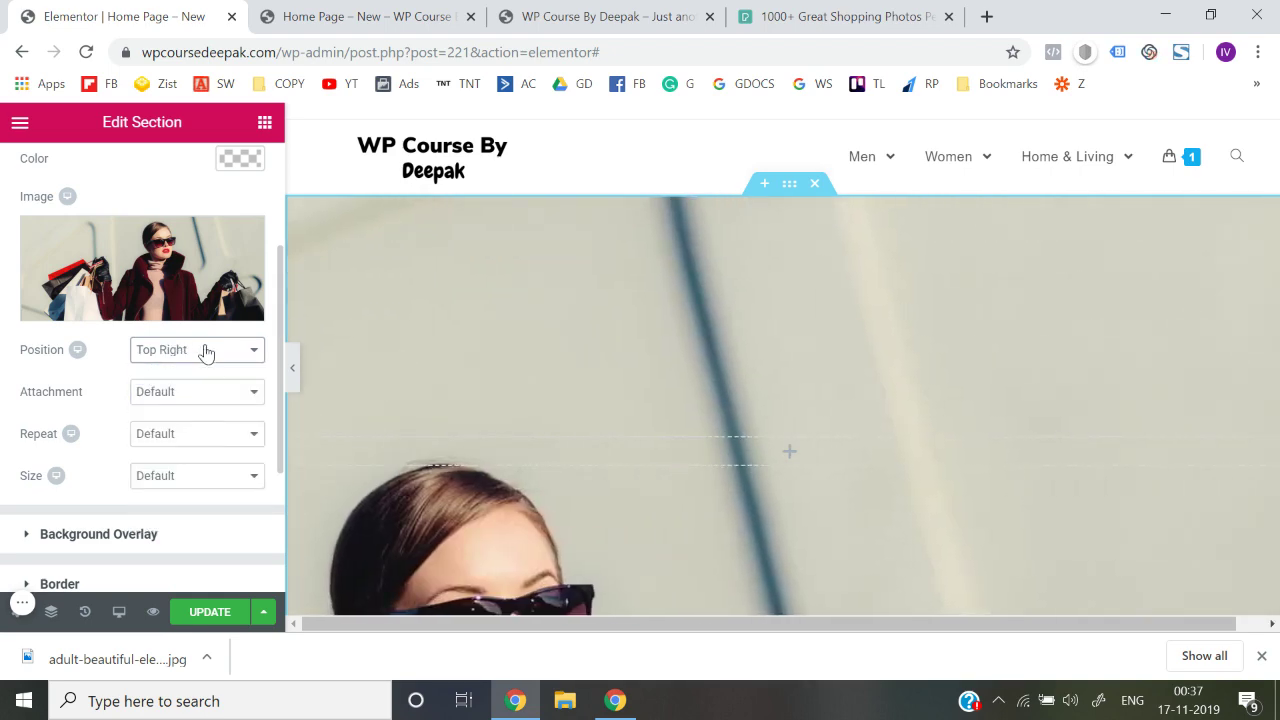
pyautogui.click(205, 348)
pyautogui.click(194, 433)
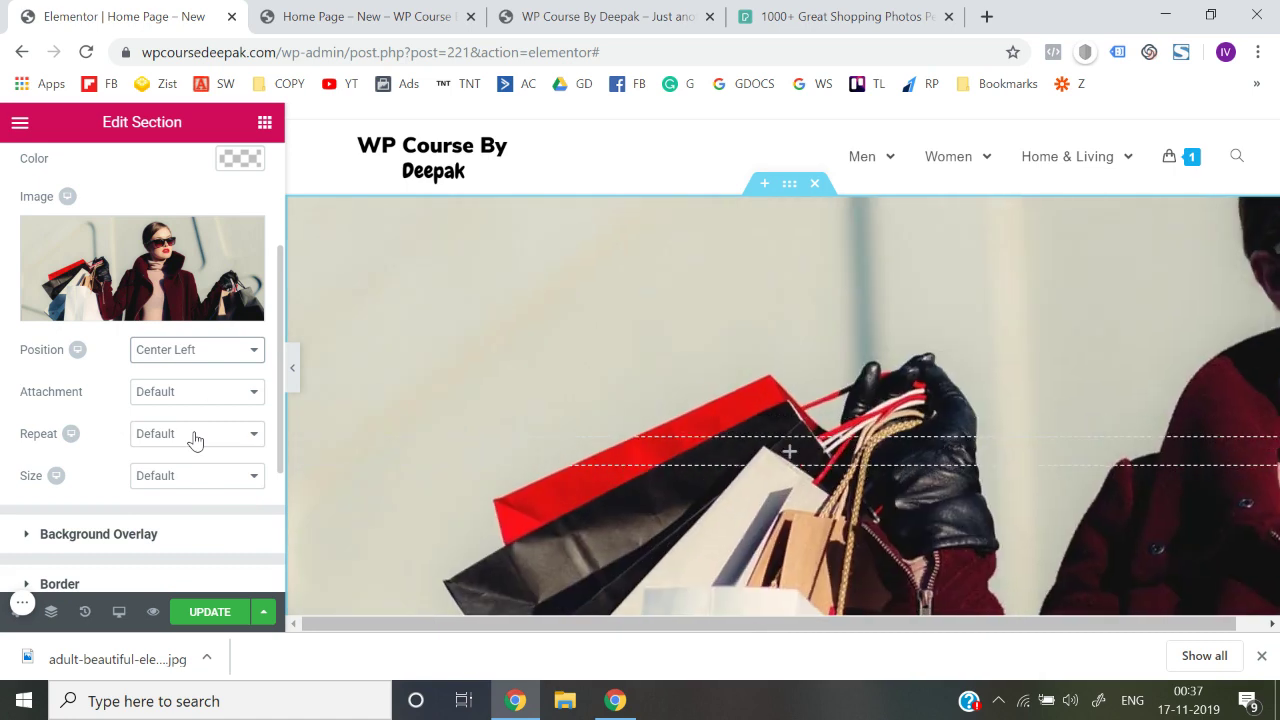
pyautogui.click(195, 353)
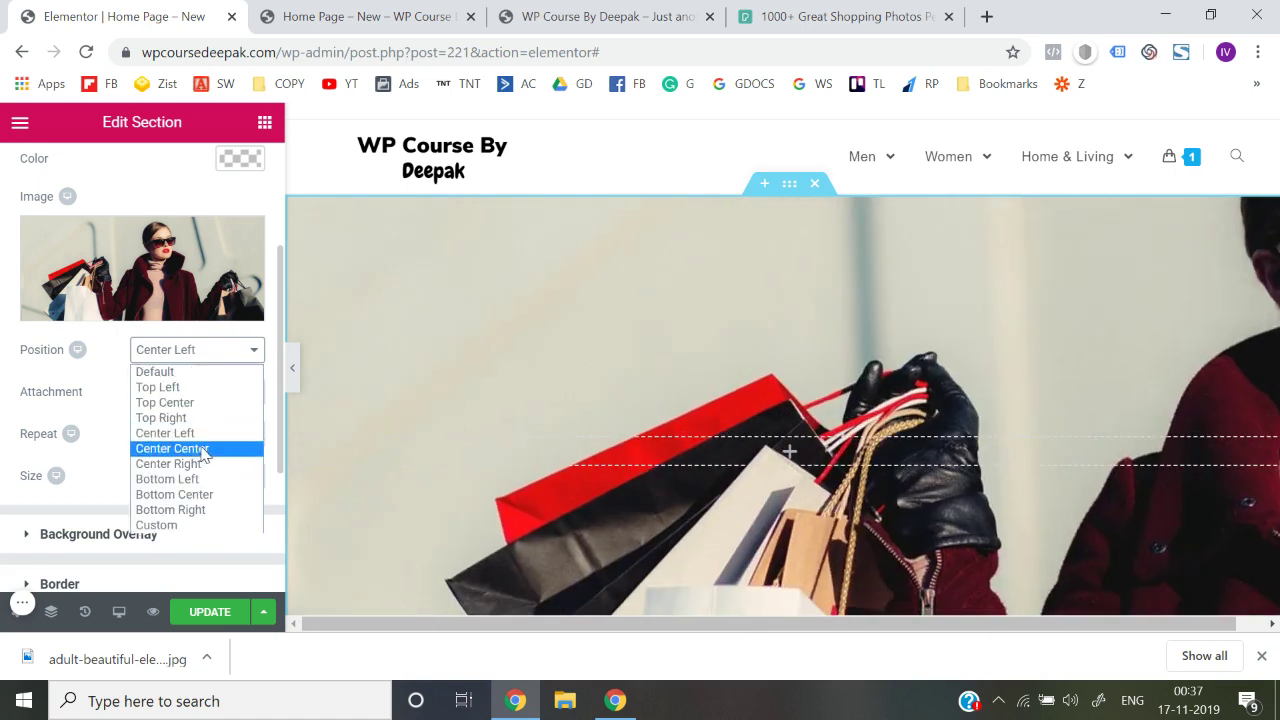
pyautogui.click(204, 449)
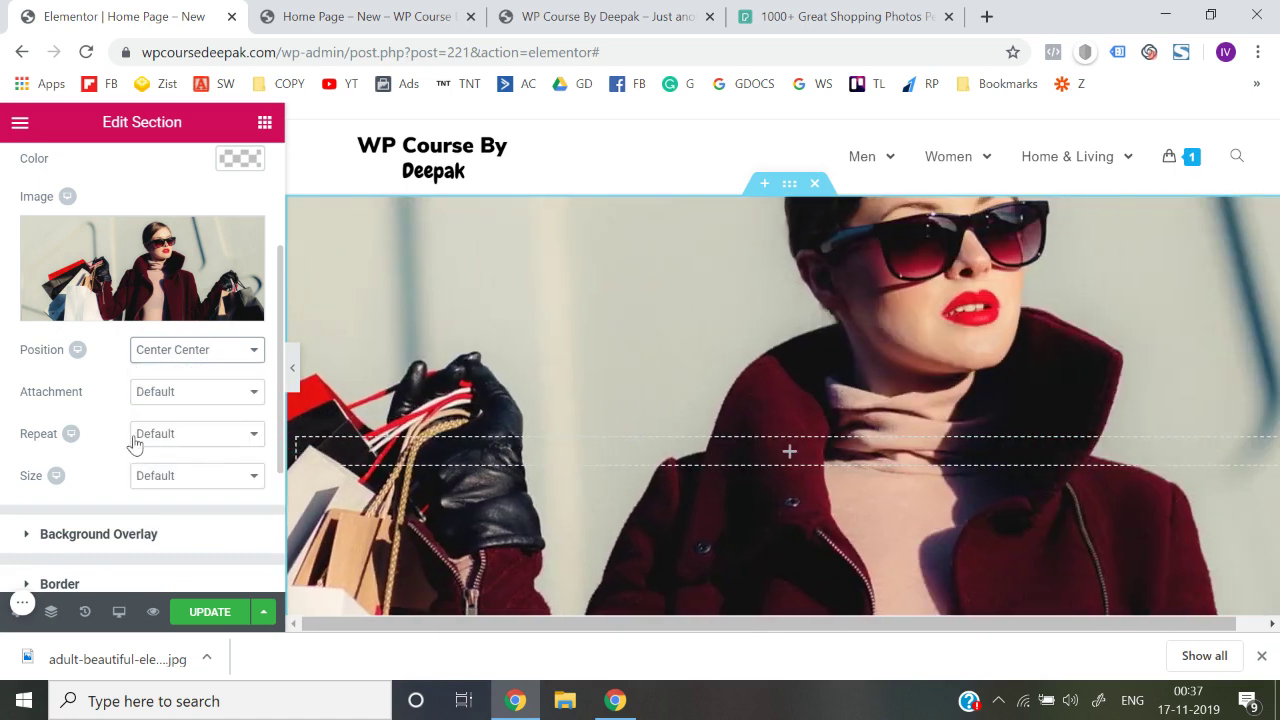
# - Set the background image's repeat to No-repeat and its size to Cover, and check the section at full width
pyautogui.click(162, 436)
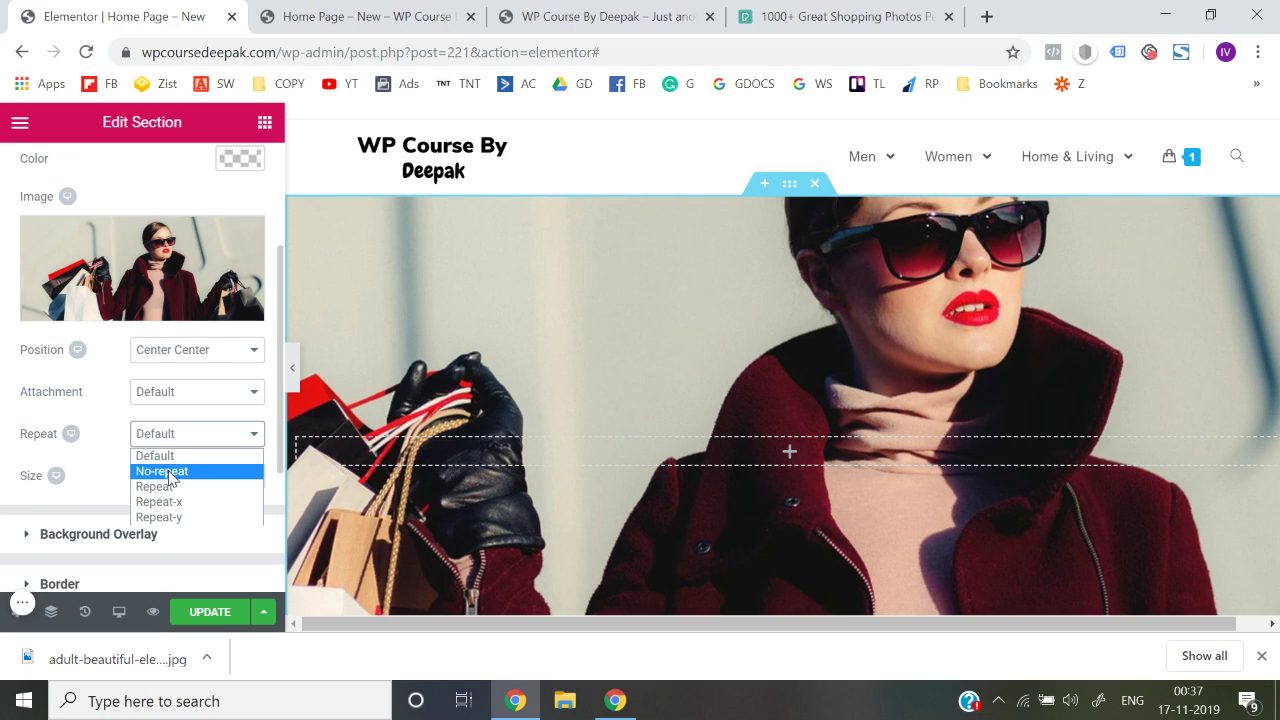
pyautogui.click(166, 472)
pyautogui.click(186, 478)
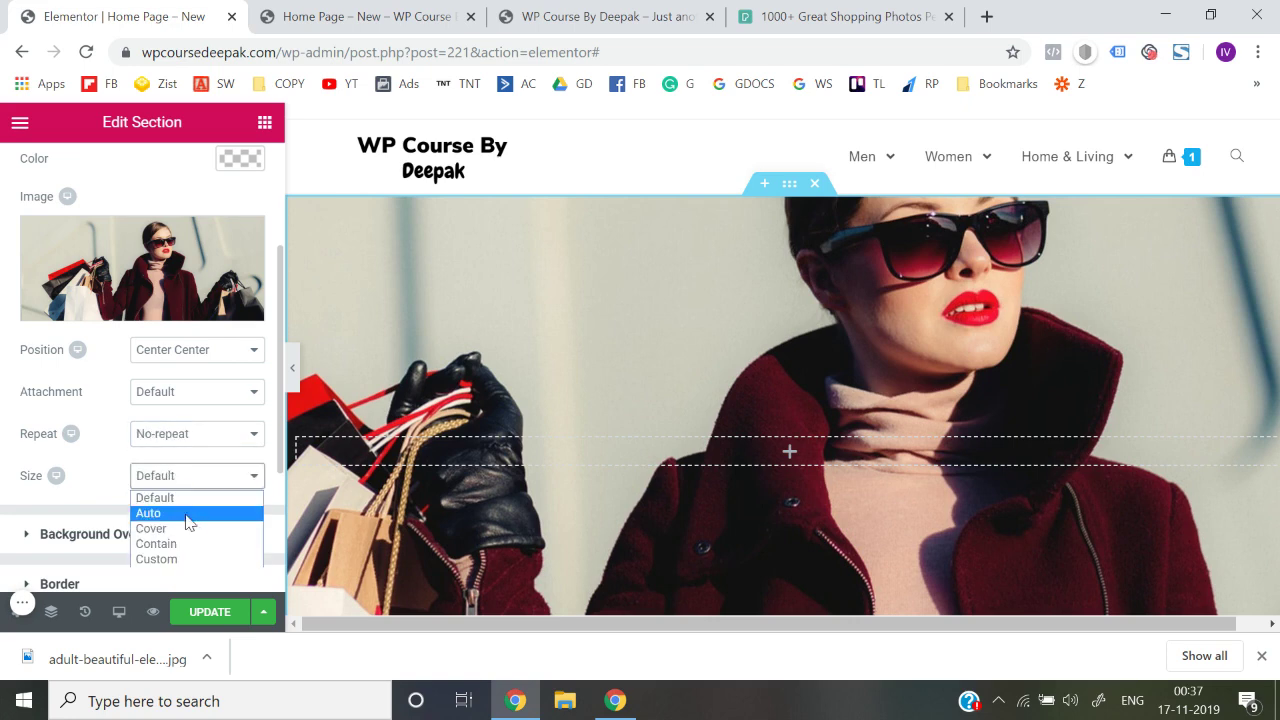
pyautogui.click(189, 528)
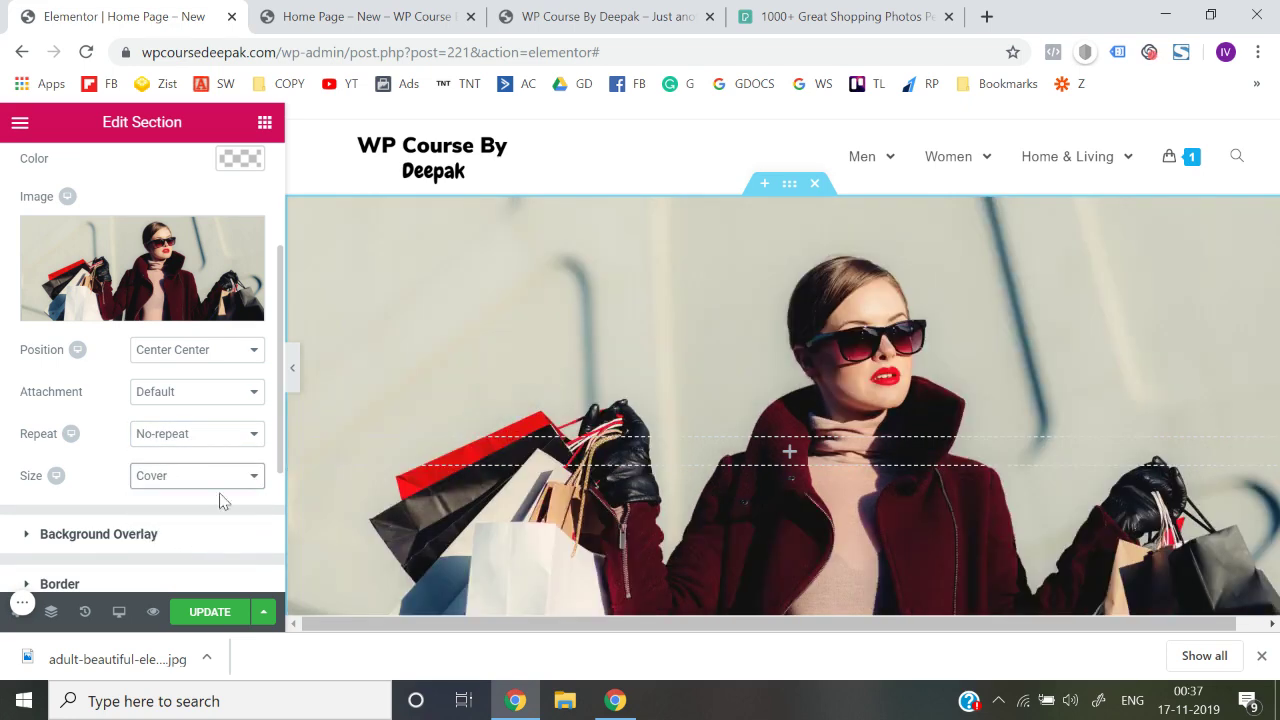
pyautogui.click(290, 370)
pyautogui.scroll(-2, 526, 406)
pyautogui.scroll(1, 526, 406)
pyautogui.scroll(-1, 526, 406)
pyautogui.scroll(1, 526, 406)
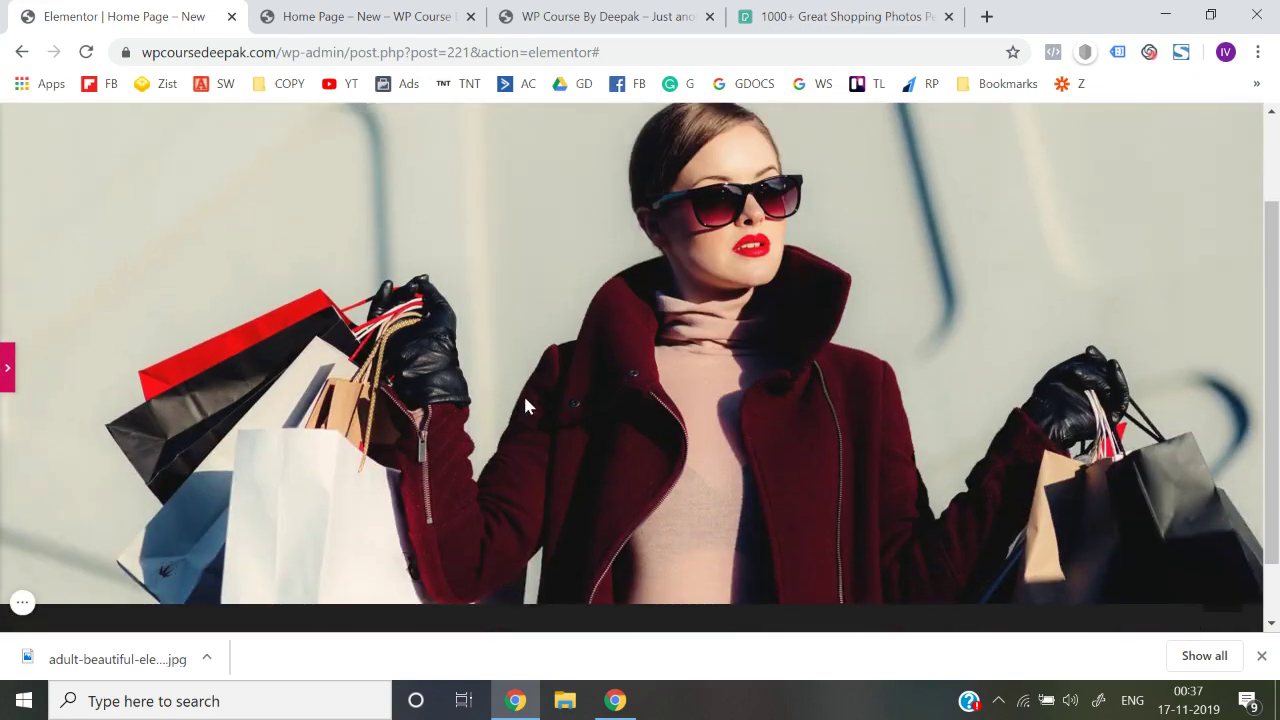
pyautogui.click(7, 368)
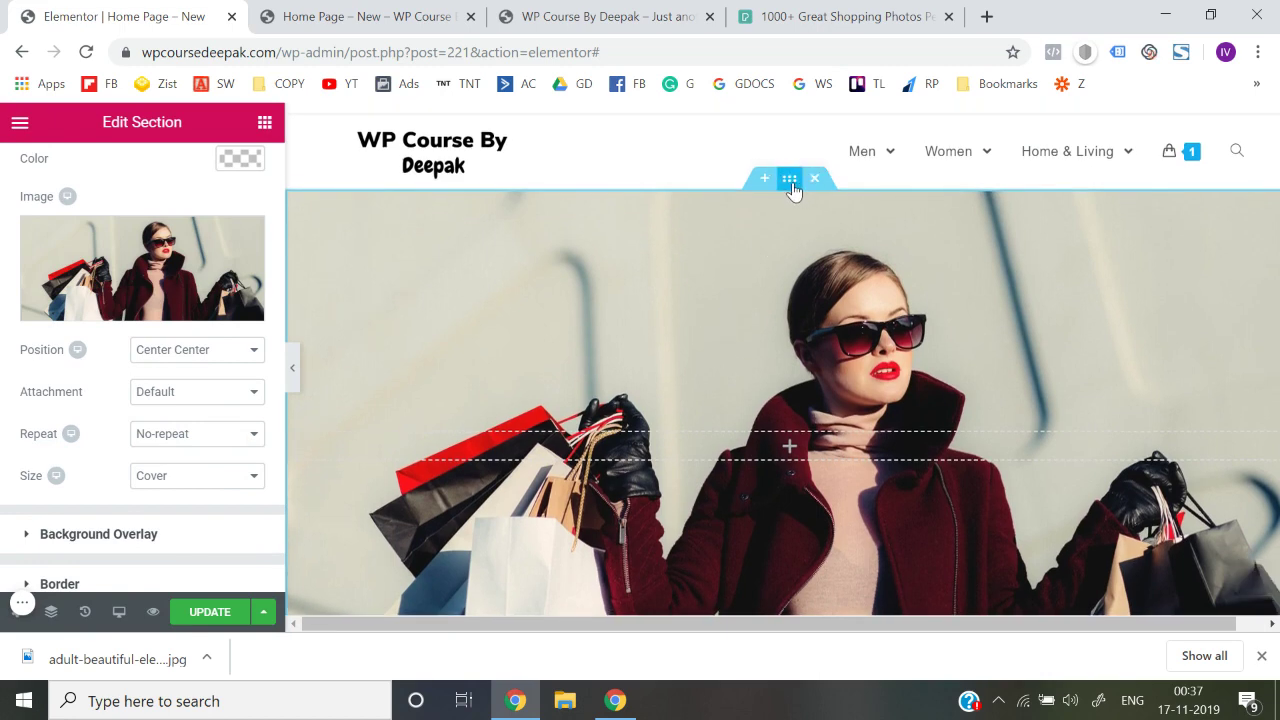
# - Give the section a Classic background overlay in black (#000000)
pyautogui.scroll(-3, 225, 398)
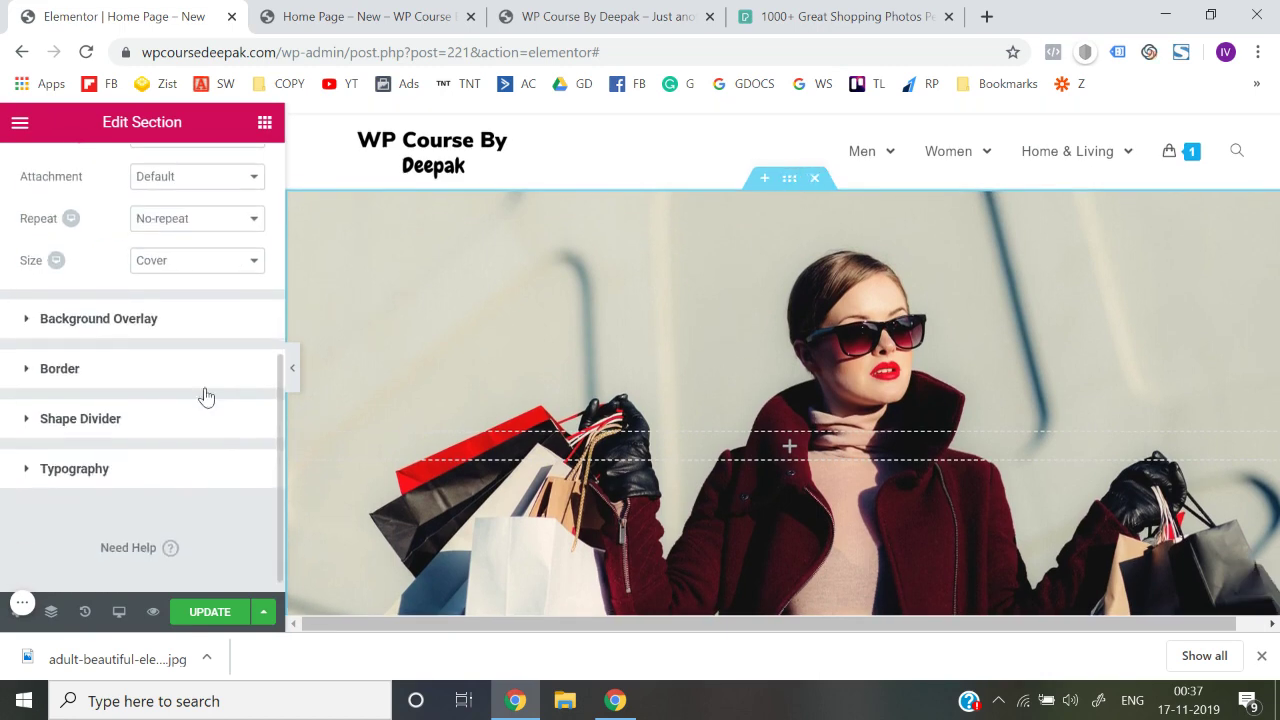
pyautogui.click(135, 319)
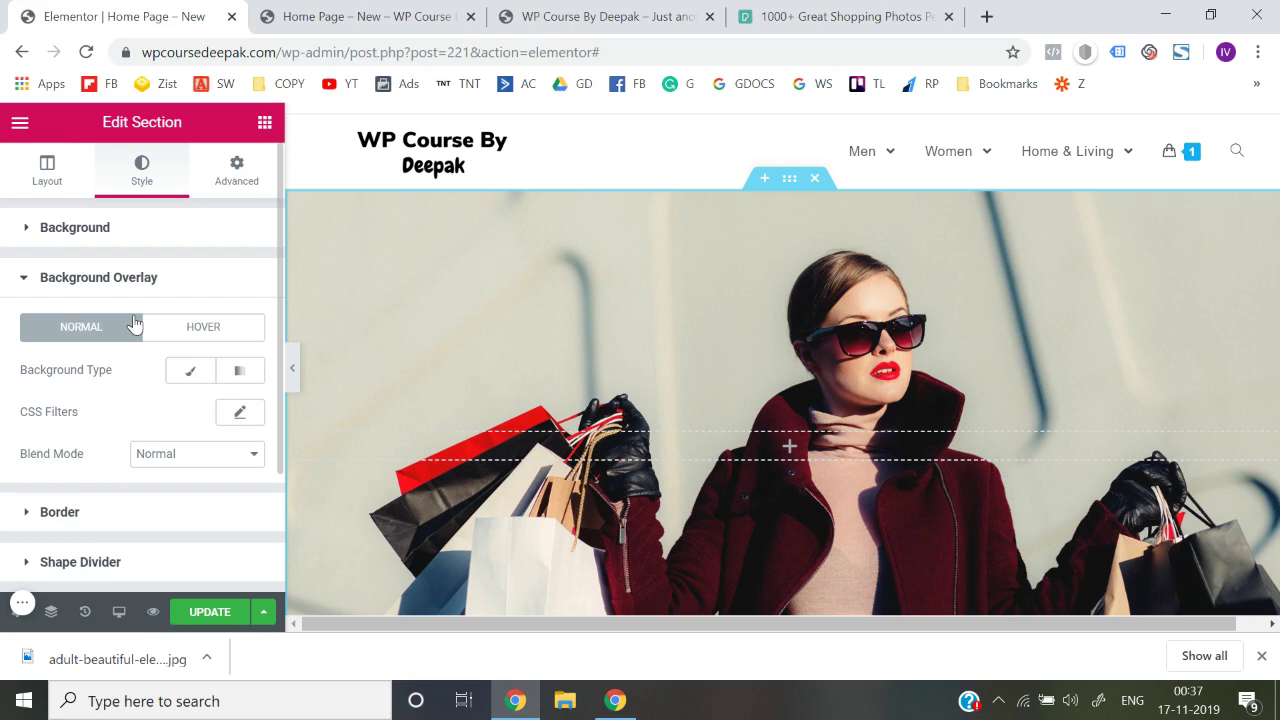
pyautogui.click(190, 370)
pyautogui.scroll(-1, 190, 527)
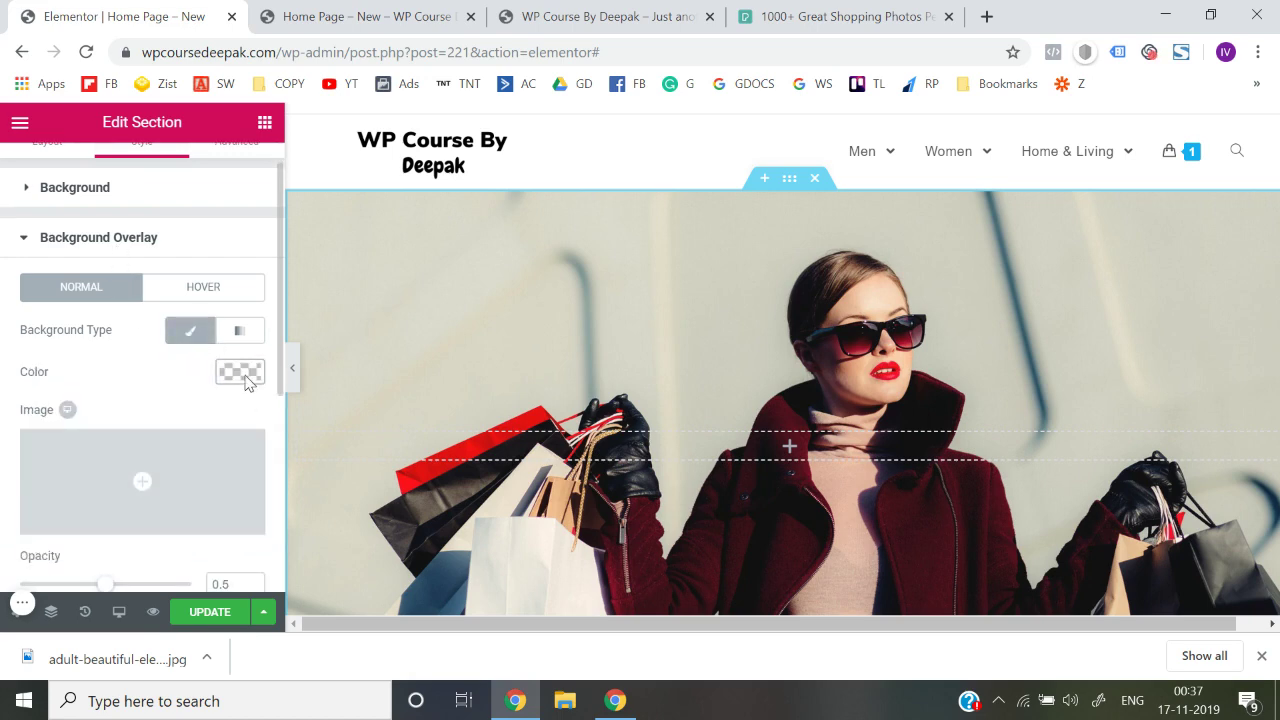
pyautogui.click(240, 371)
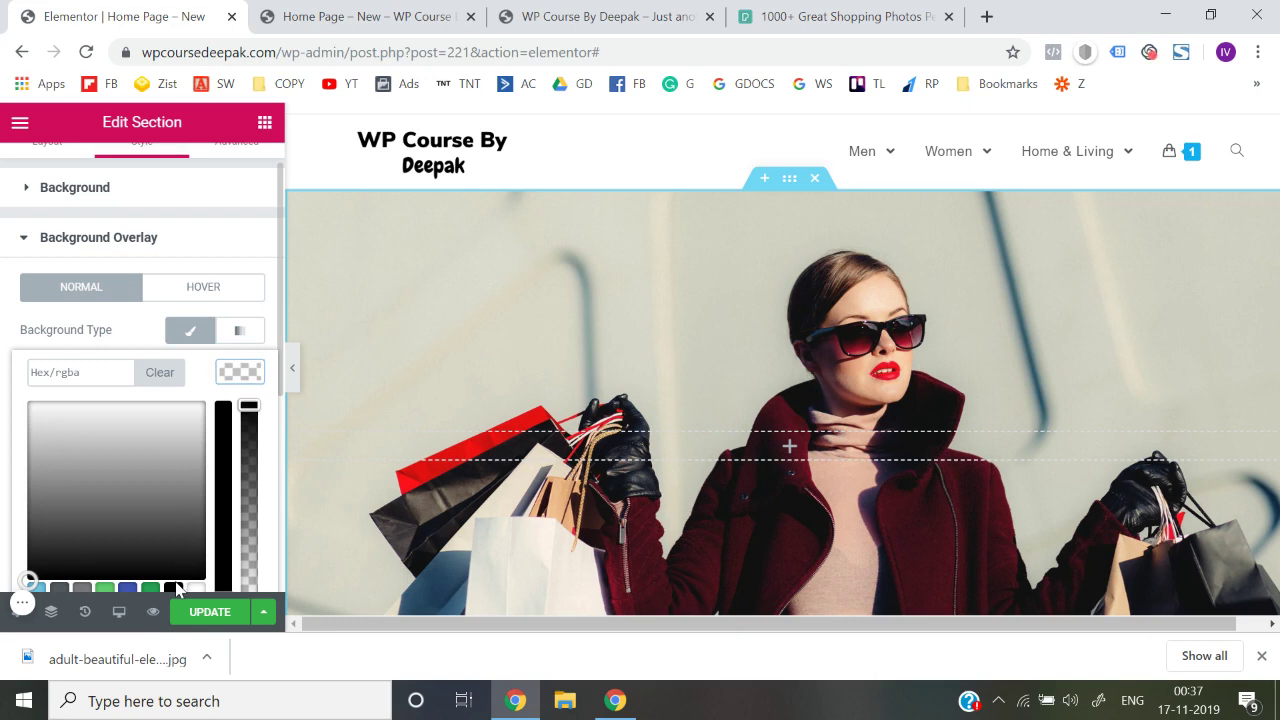
pyautogui.scroll(-1, 176, 588)
pyautogui.click(173, 485)
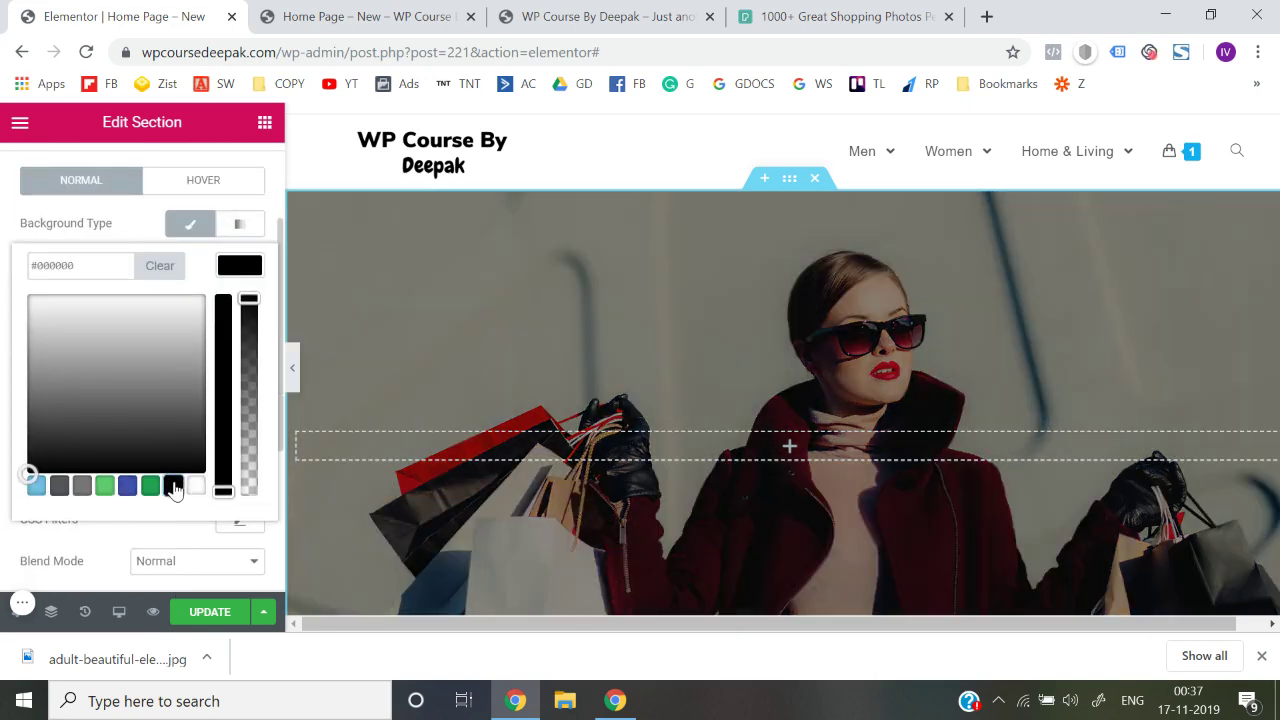
# - Lower the overlay color's alpha to rgba(0,0,0,0.56) and preview the darkened section at full width
pyautogui.moveTo(250, 299); pyautogui.dragTo(252, 385)
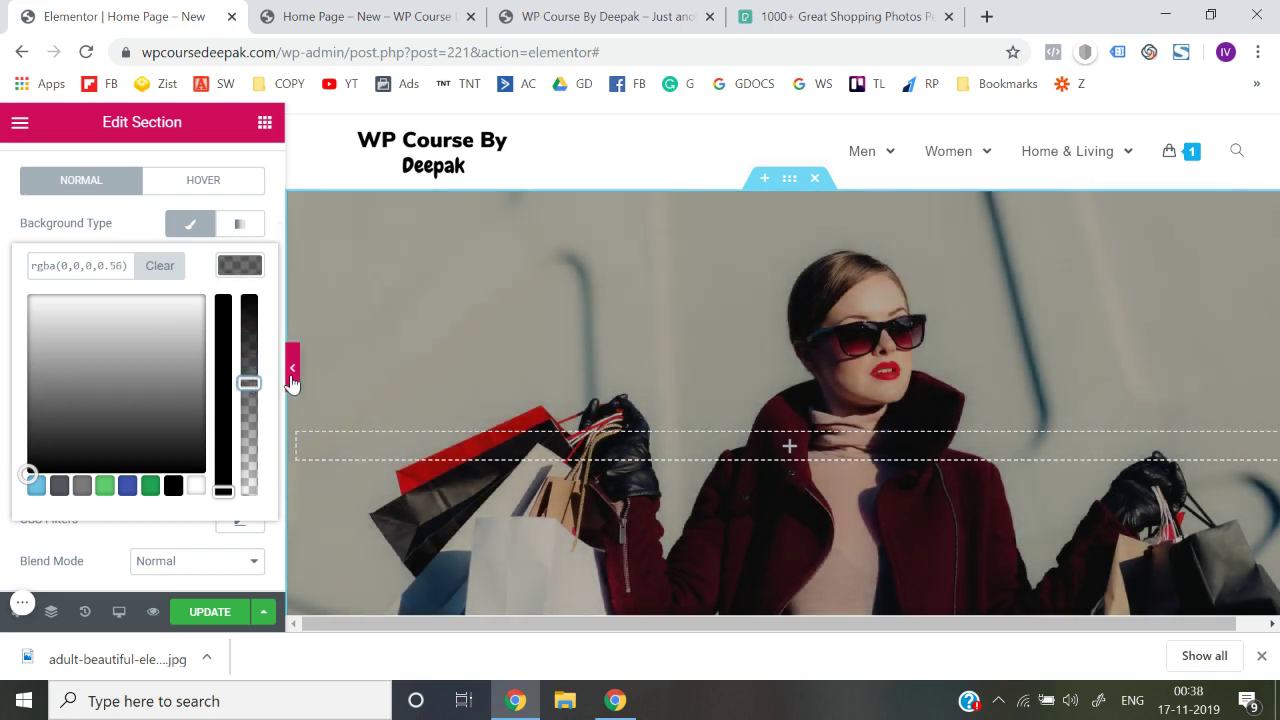
pyautogui.click(292, 372)
pyautogui.scroll(-3, 491, 378)
pyautogui.scroll(3, 491, 380)
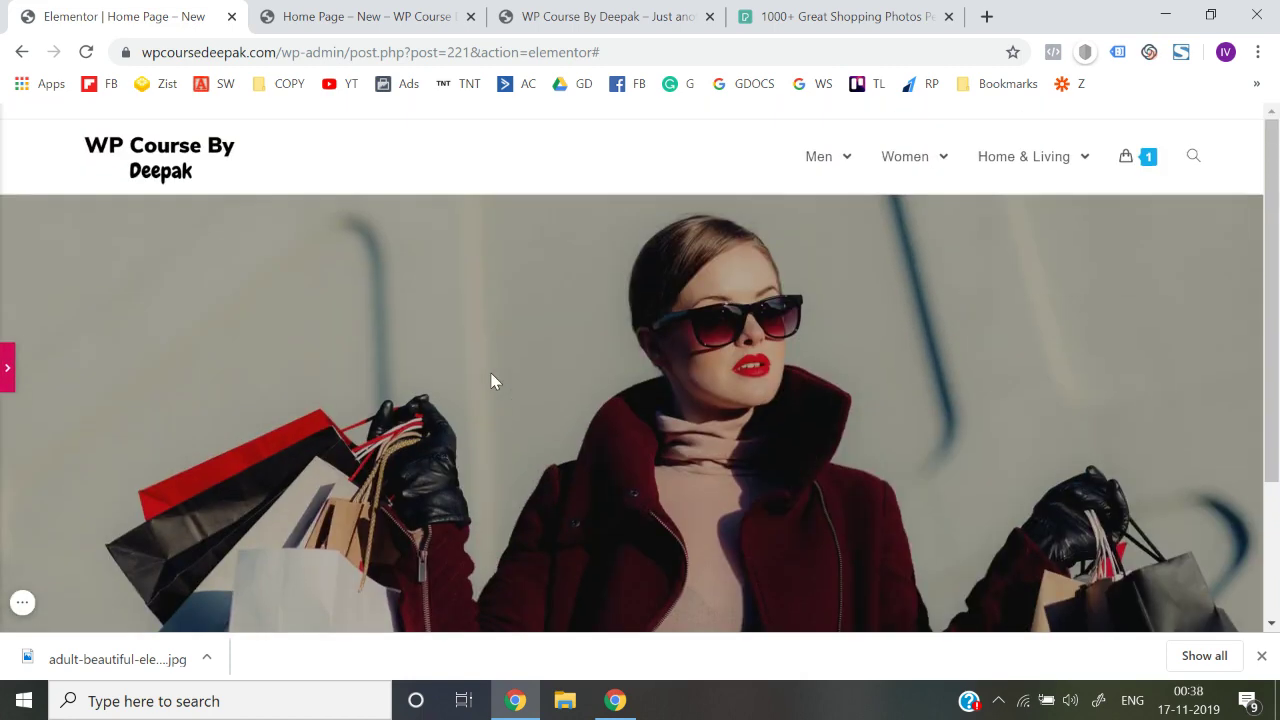
pyautogui.click(6, 360)
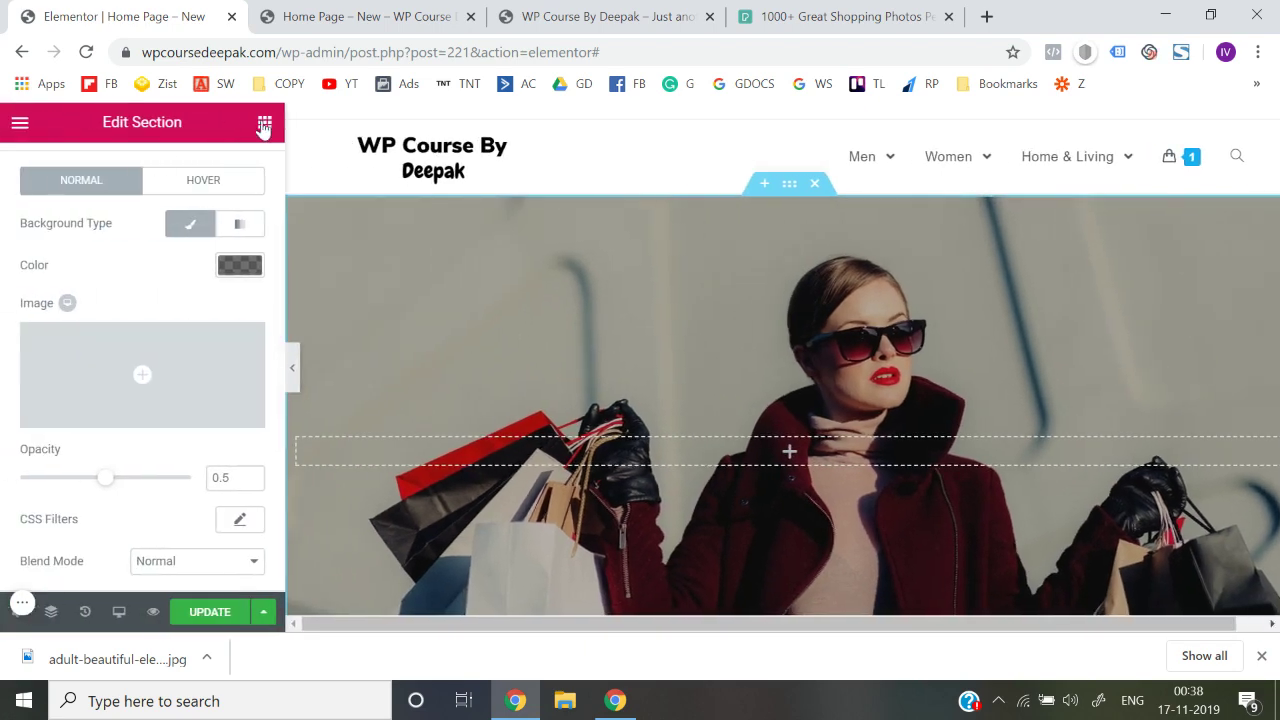
# - Add a Heading widget inside the column of the full-screen photo section
pyautogui.click(265, 123)
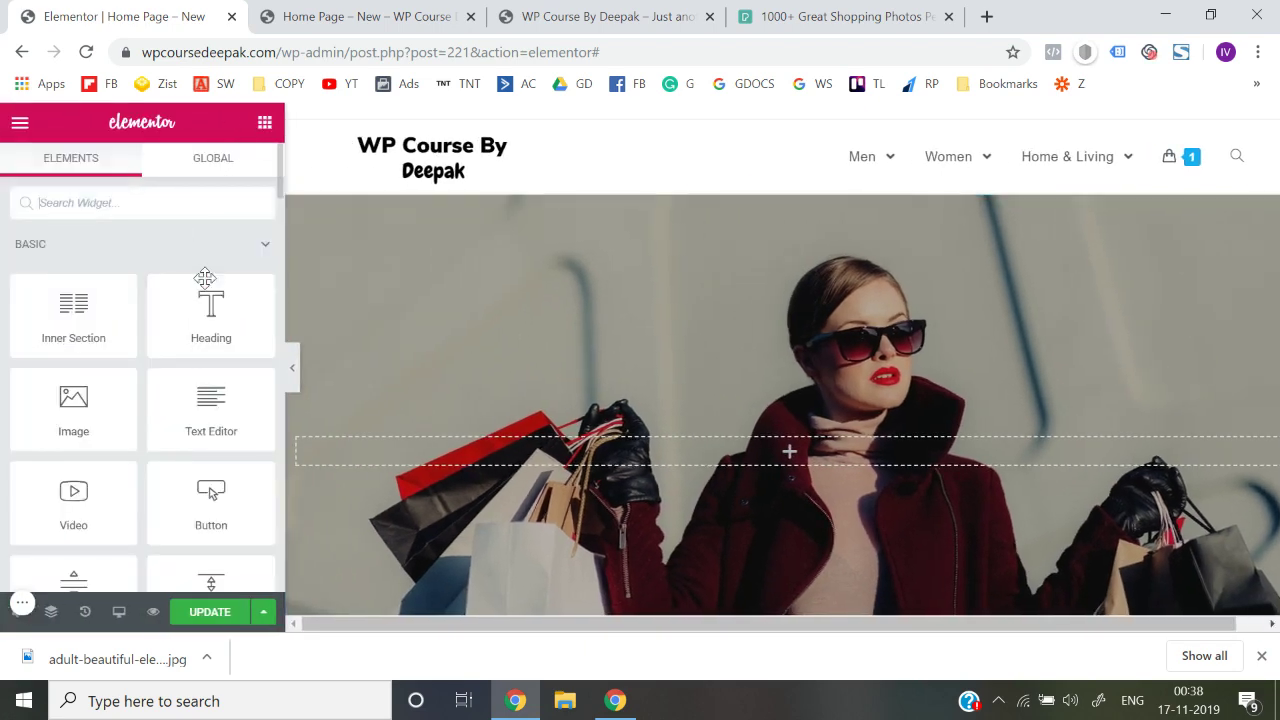
pyautogui.moveTo(210, 311); pyautogui.dragTo(759, 450)
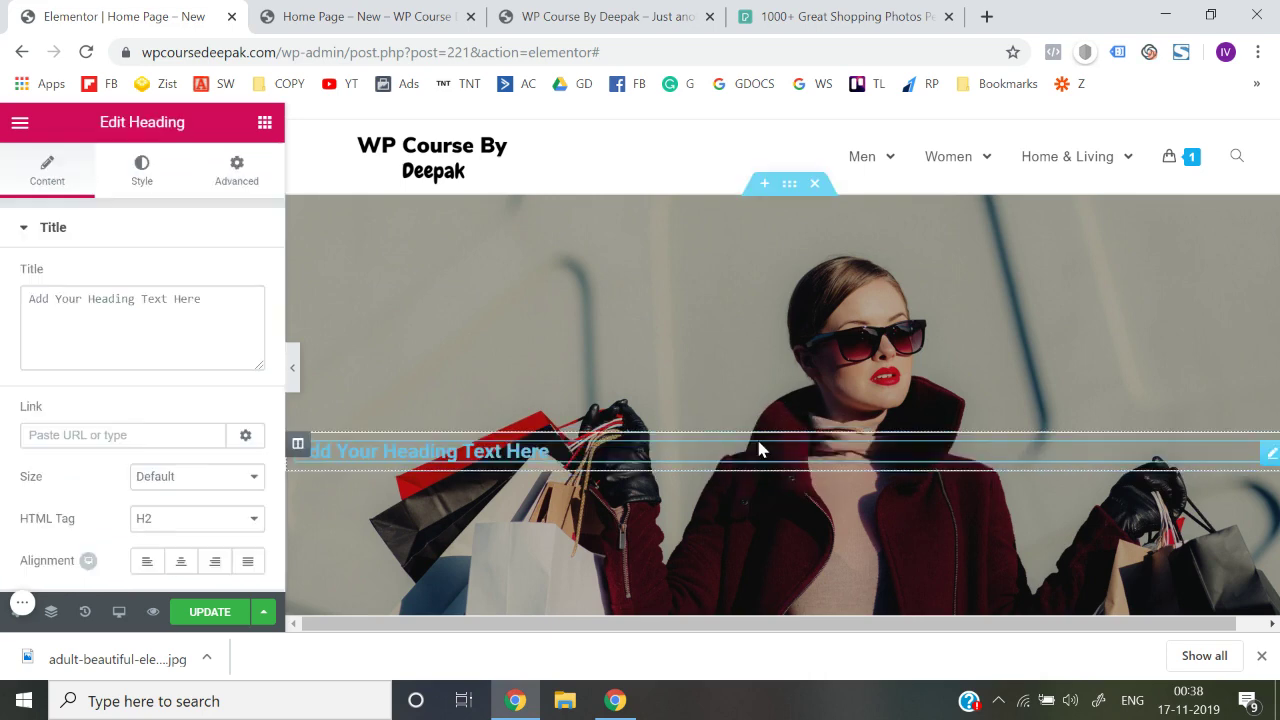
pyautogui.tripleClick(183, 295)
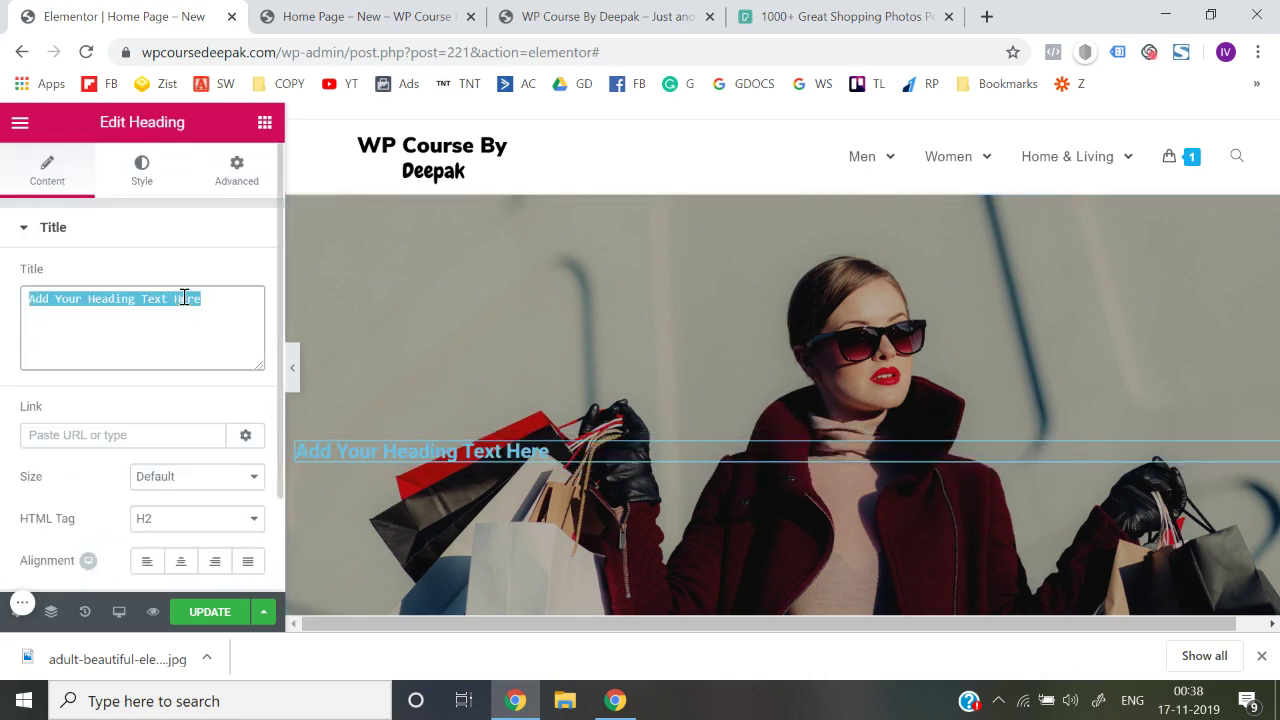
pyautogui.write('Get the Looks You Deser')
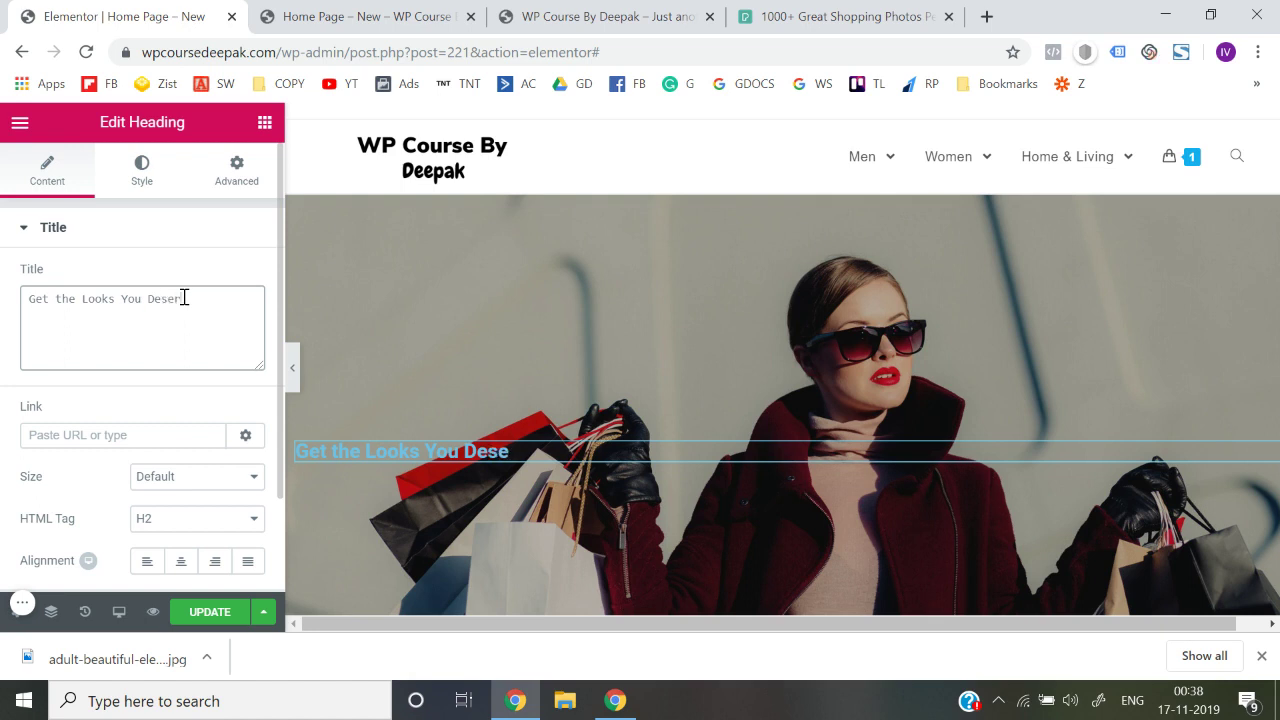
pyautogui.hotkey('ctrl', 'a')
pyautogui.press('BackSpace')
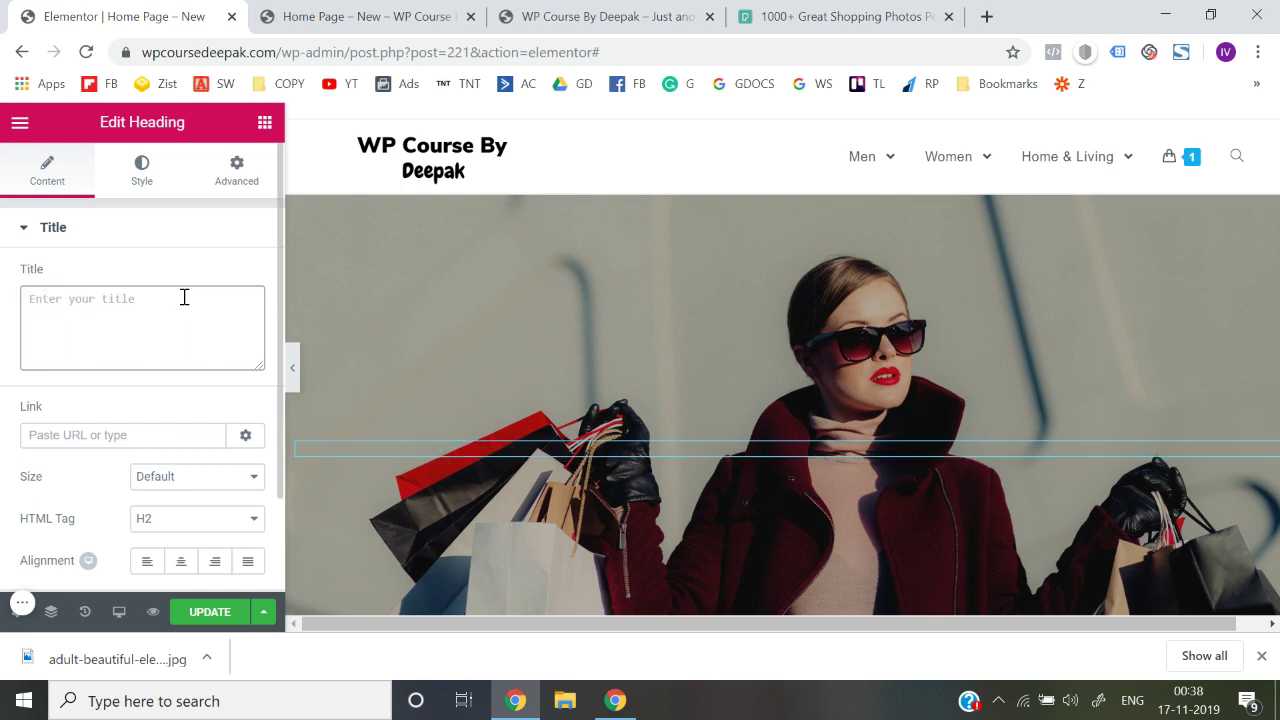
# - Set the heading's title to "Best Clothes and Accessories at your finger tips." and align it to the center
pyautogui.write('Best Clothes a')
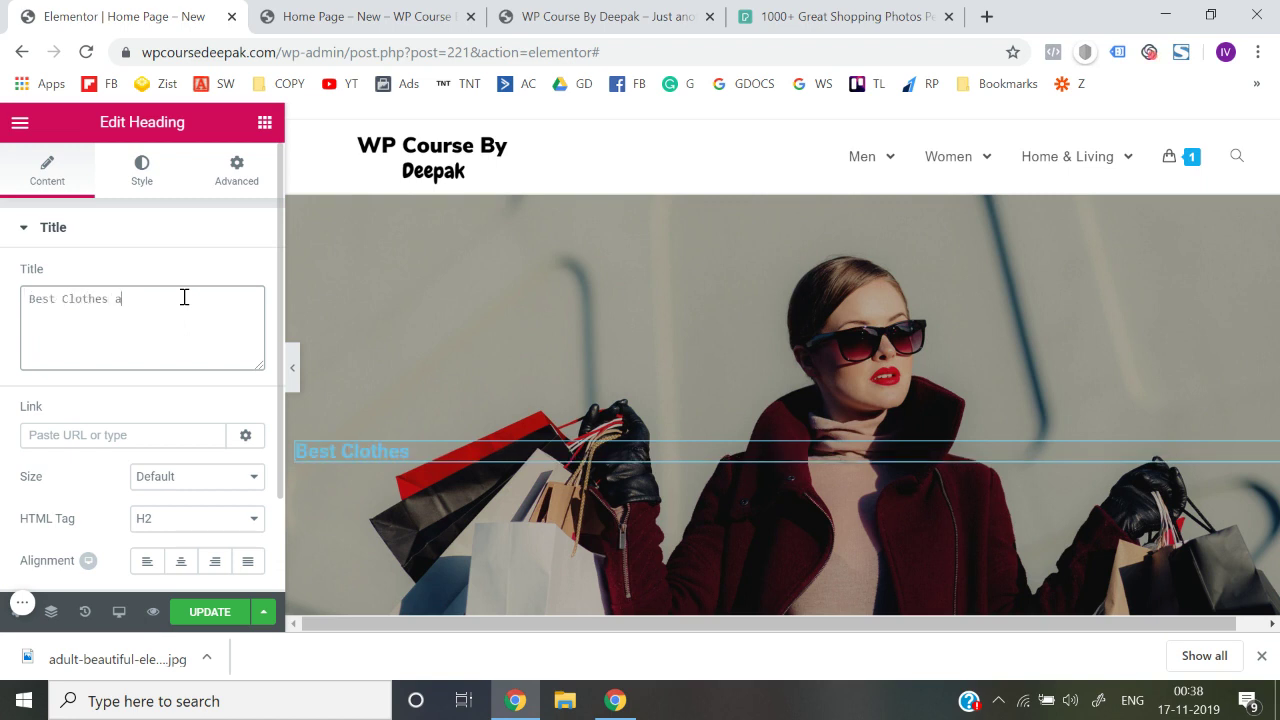
pyautogui.write('nd Accessories at your Finger Pro')
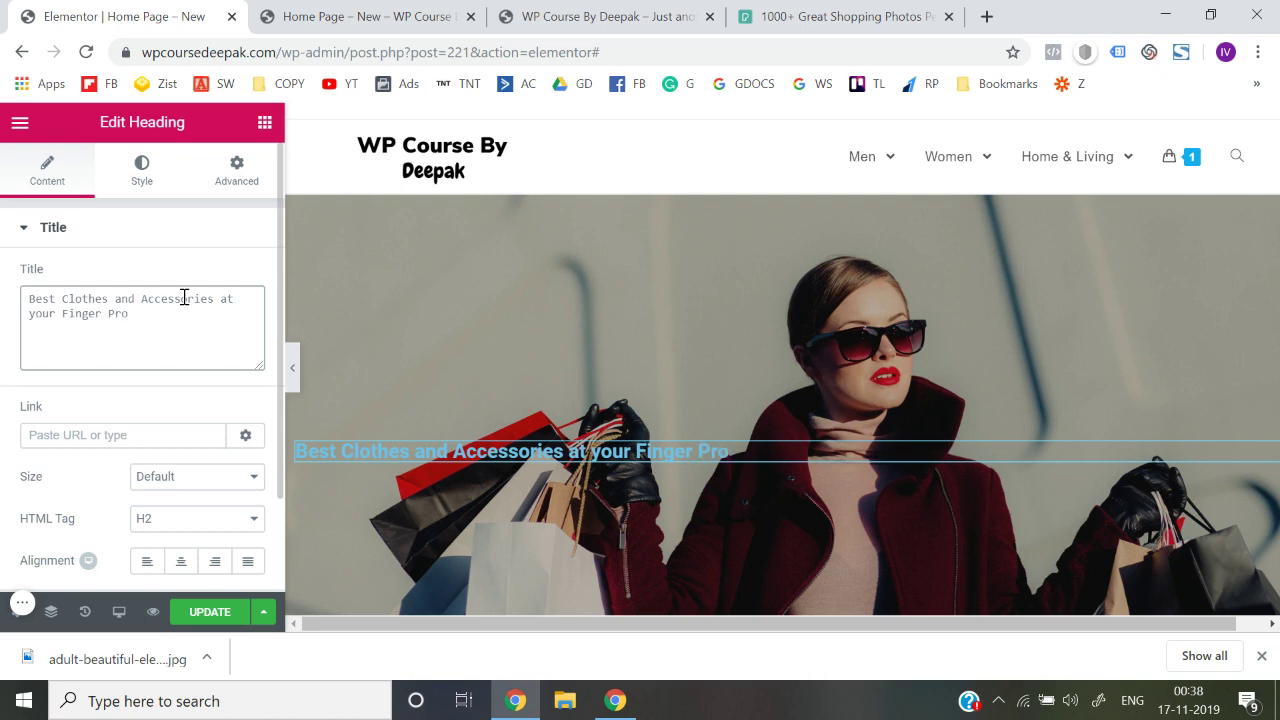
pyautogui.press('BackSpace')
pyautogui.press('BackSpace')
pyautogui.press('BackSpace')
pyautogui.press('BackSpace')
pyautogui.press('BackSpace')
pyautogui.press('BackSpace')
pyautogui.press('BackSpace')
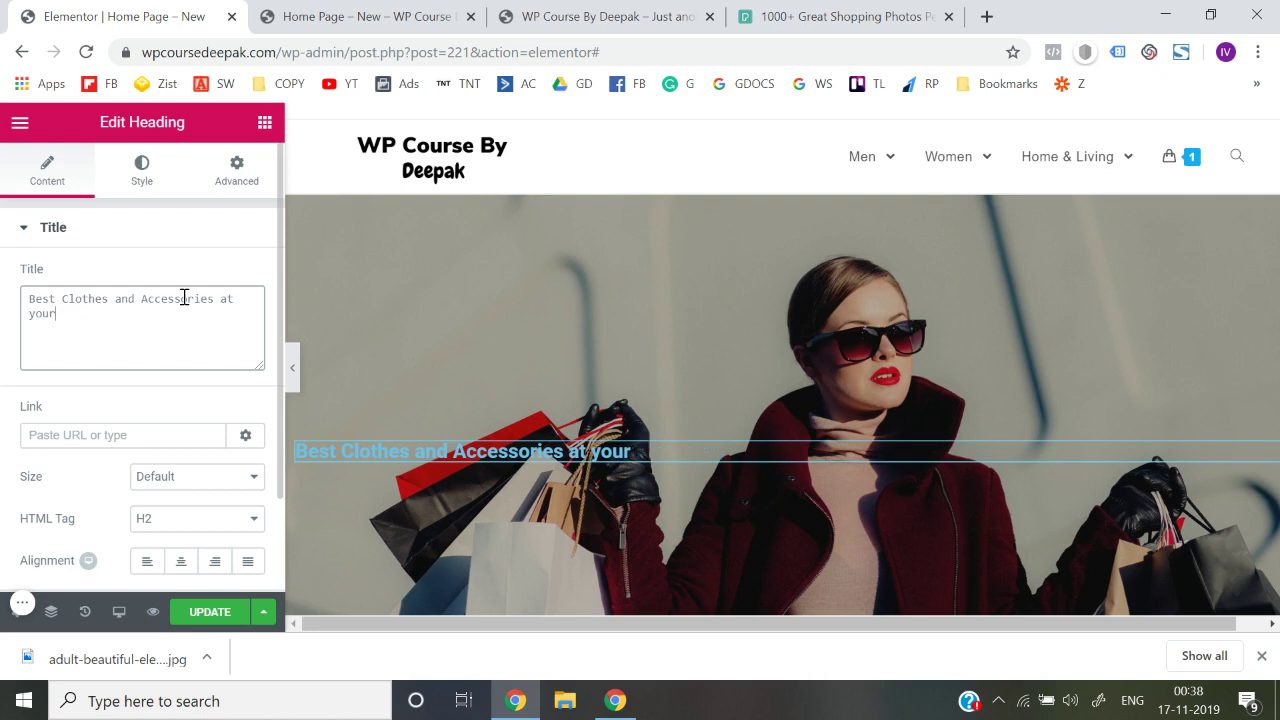
pyautogui.write('finger')
pyautogui.write(' tiup')
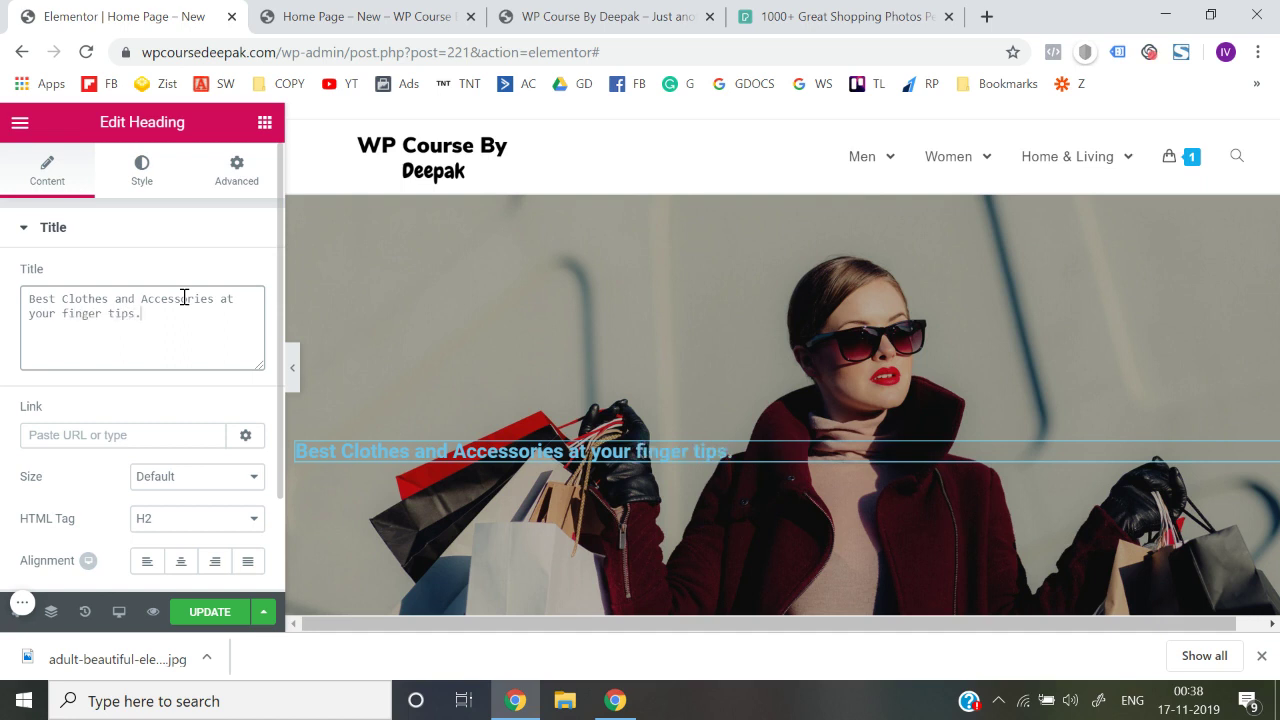
pyautogui.scroll(-1, 208, 393)
pyautogui.click(181, 458)
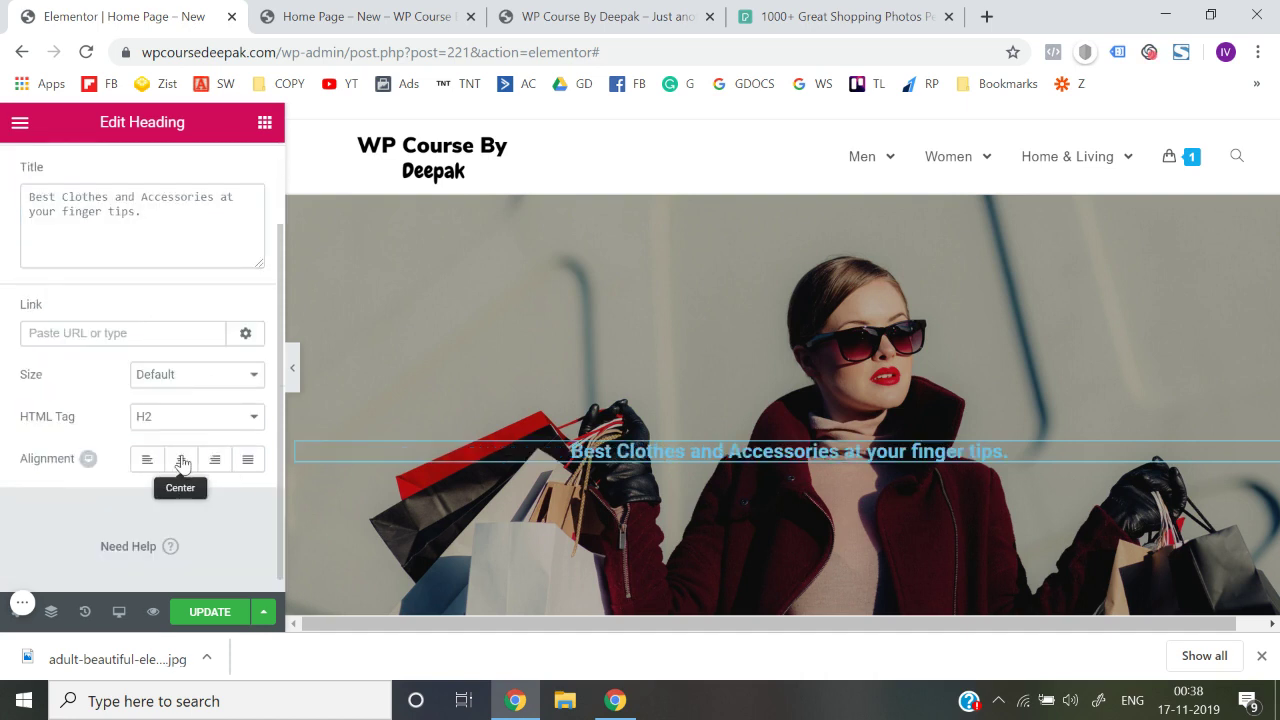
# - Set the heading's typography to the Nunito font family at a size of 39 px
pyautogui.scroll(2, 157, 375)
pyautogui.click(141, 170)
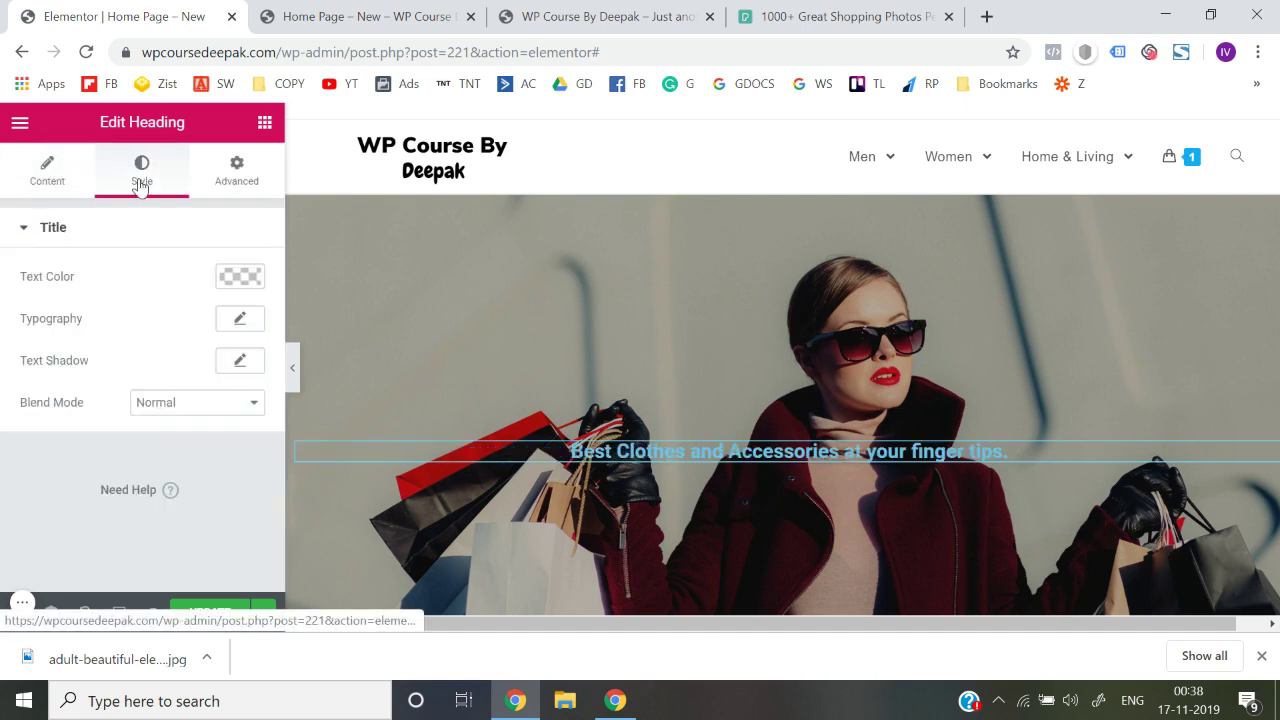
pyautogui.click(240, 322)
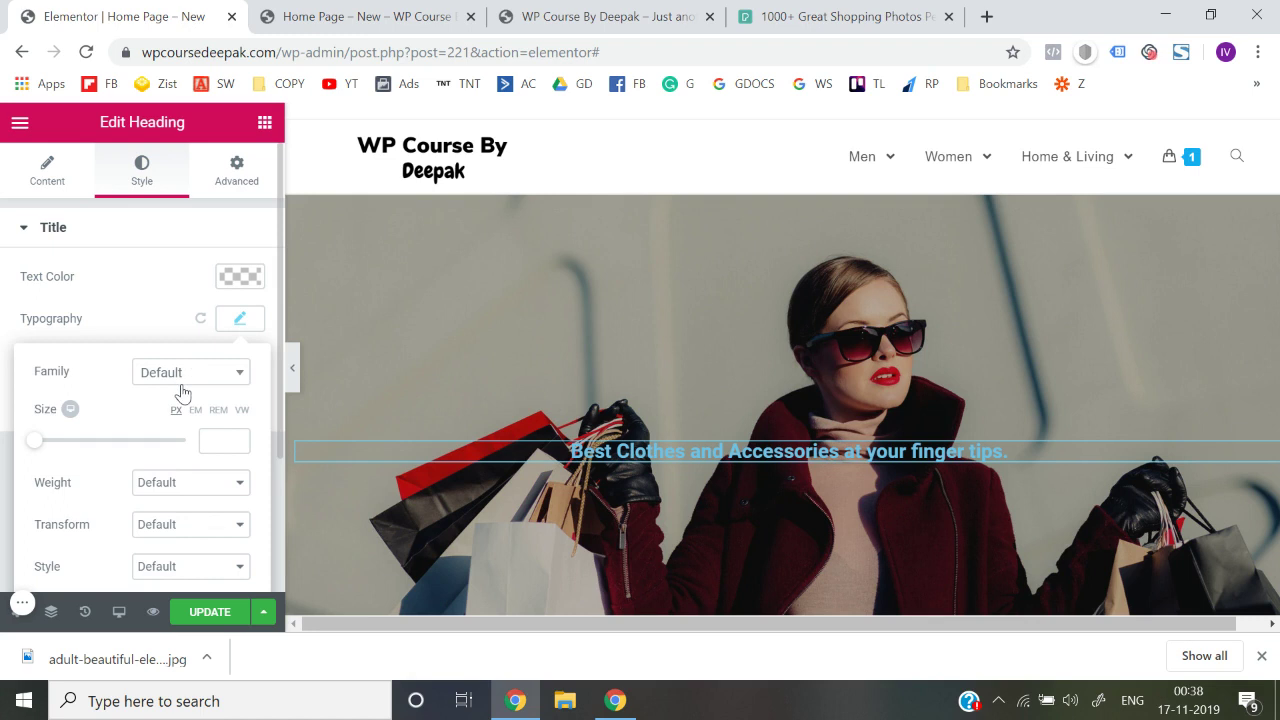
pyautogui.click(182, 391)
pyautogui.write('uni')
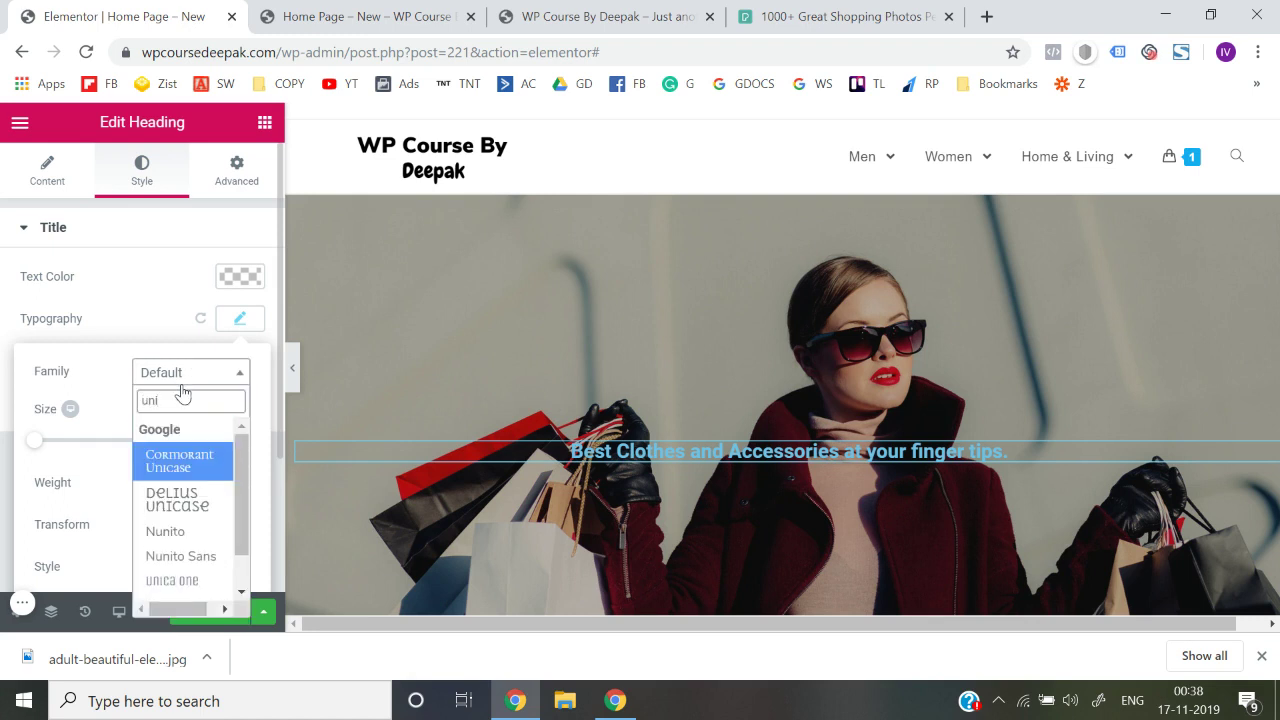
pyautogui.write('nuni')
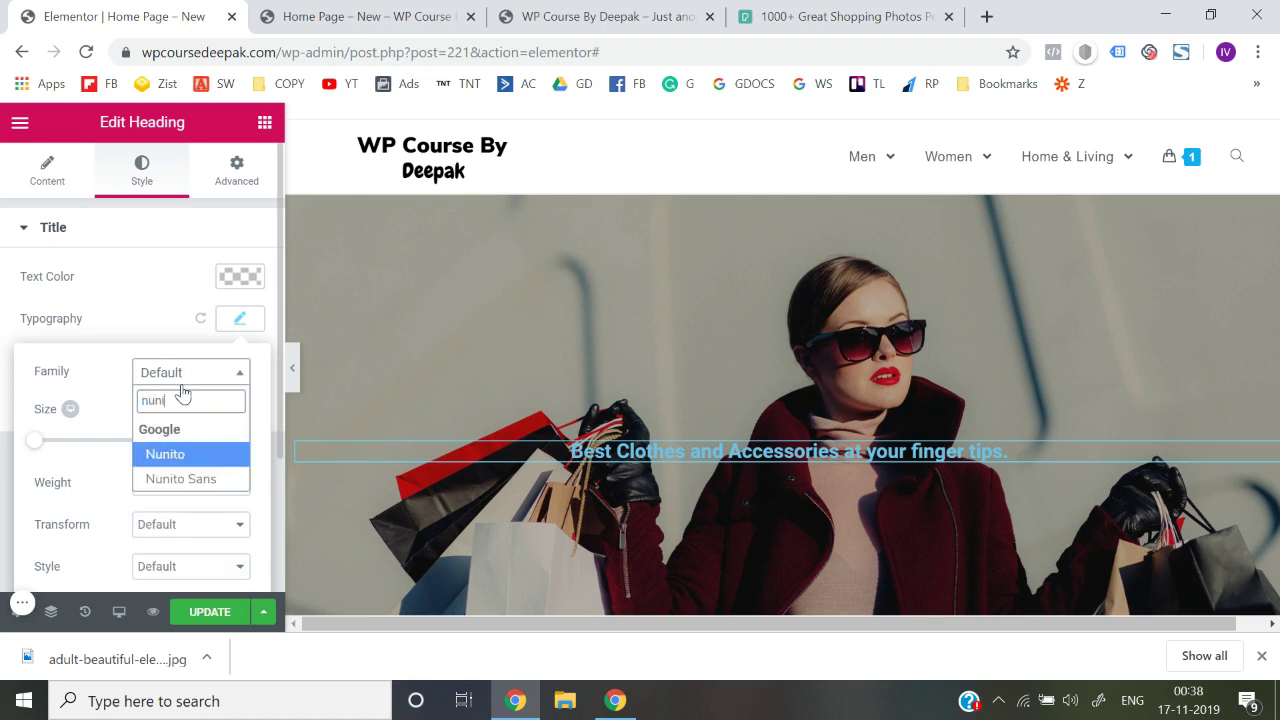
pyautogui.click(183, 463)
pyautogui.moveTo(30, 440); pyautogui.dragTo(64, 455)
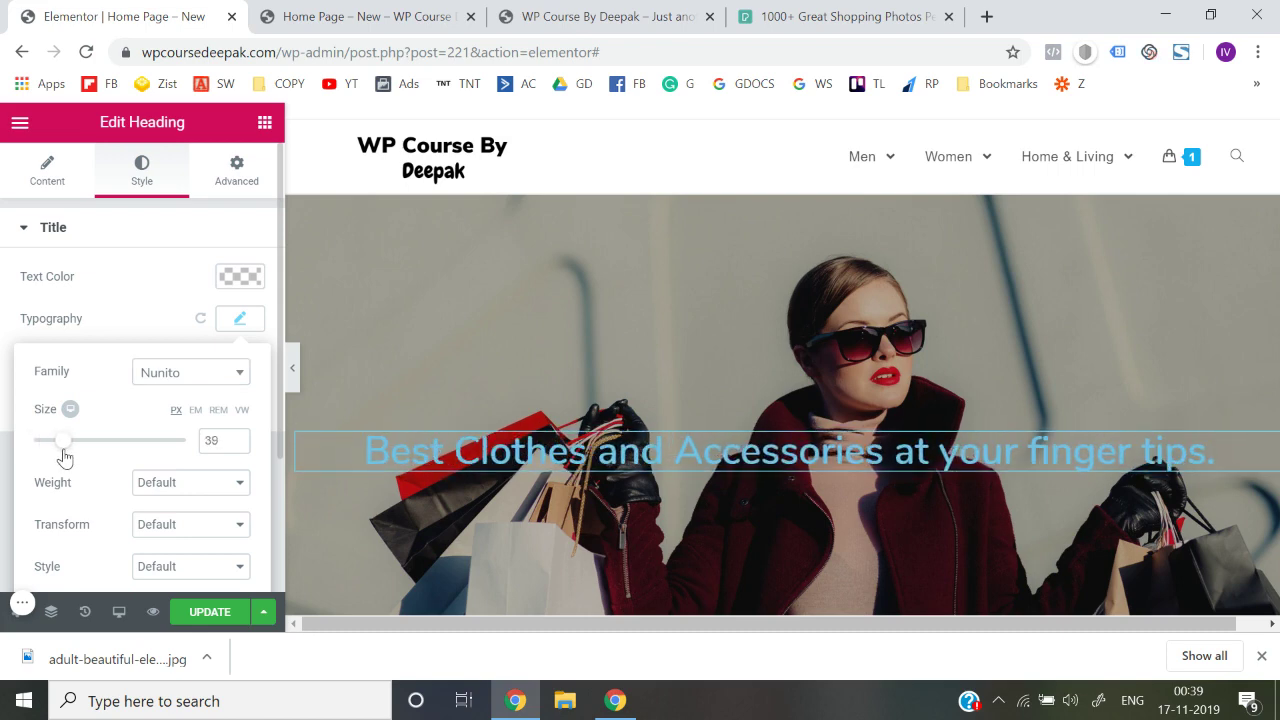
# - Set the heading's text color to white (#ffffff) and preview the section at full width
pyautogui.scroll(-1, 157, 496)
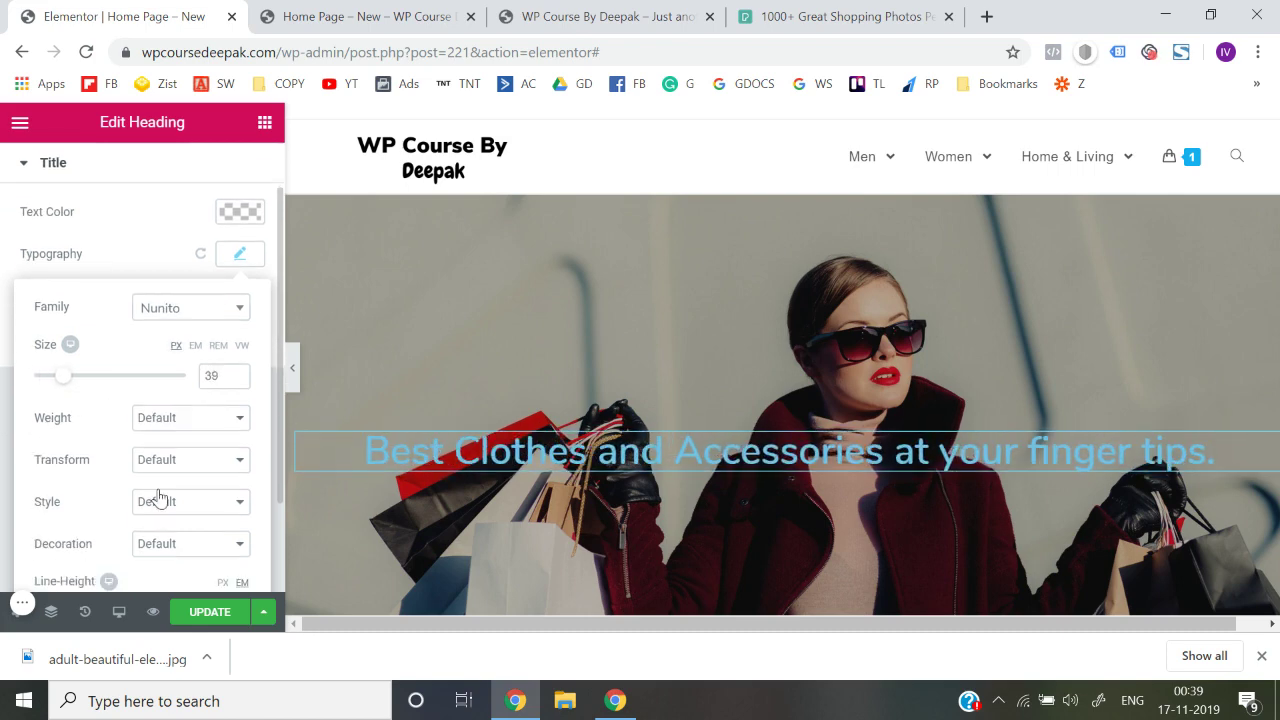
pyautogui.click(240, 214)
pyautogui.click(194, 436)
pyautogui.scroll(1, 197, 443)
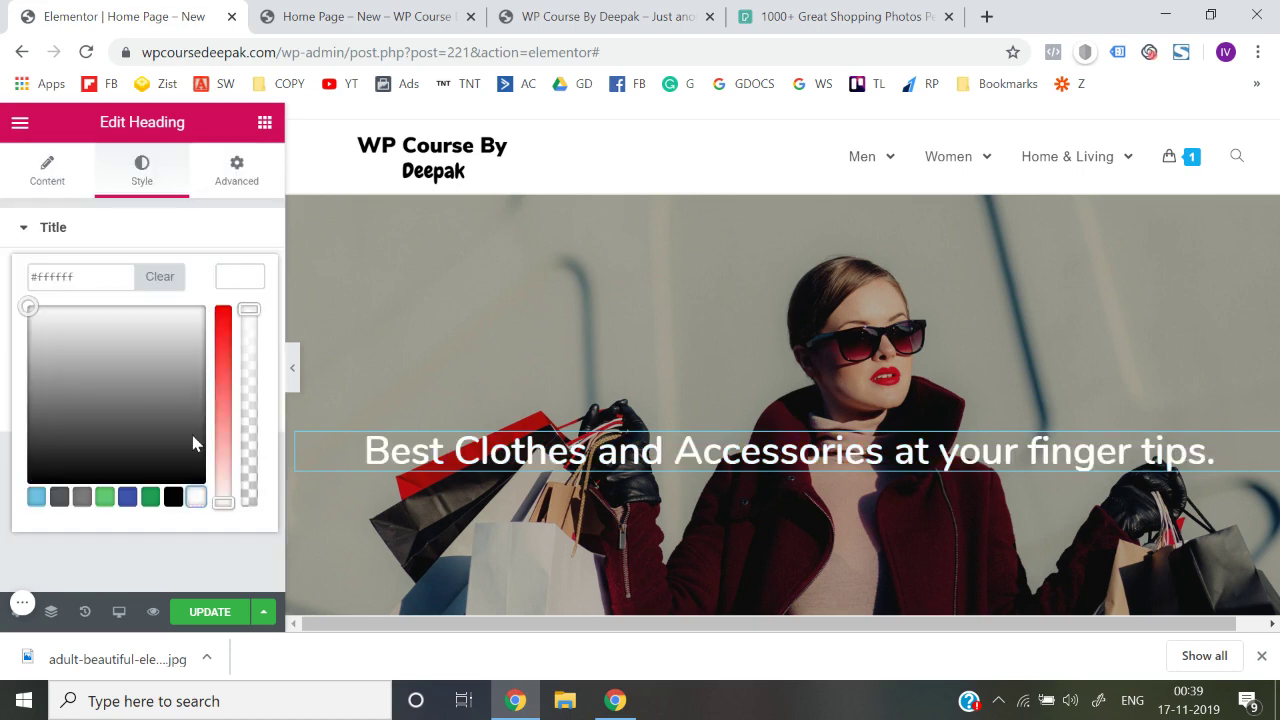
pyautogui.click(3, 349)
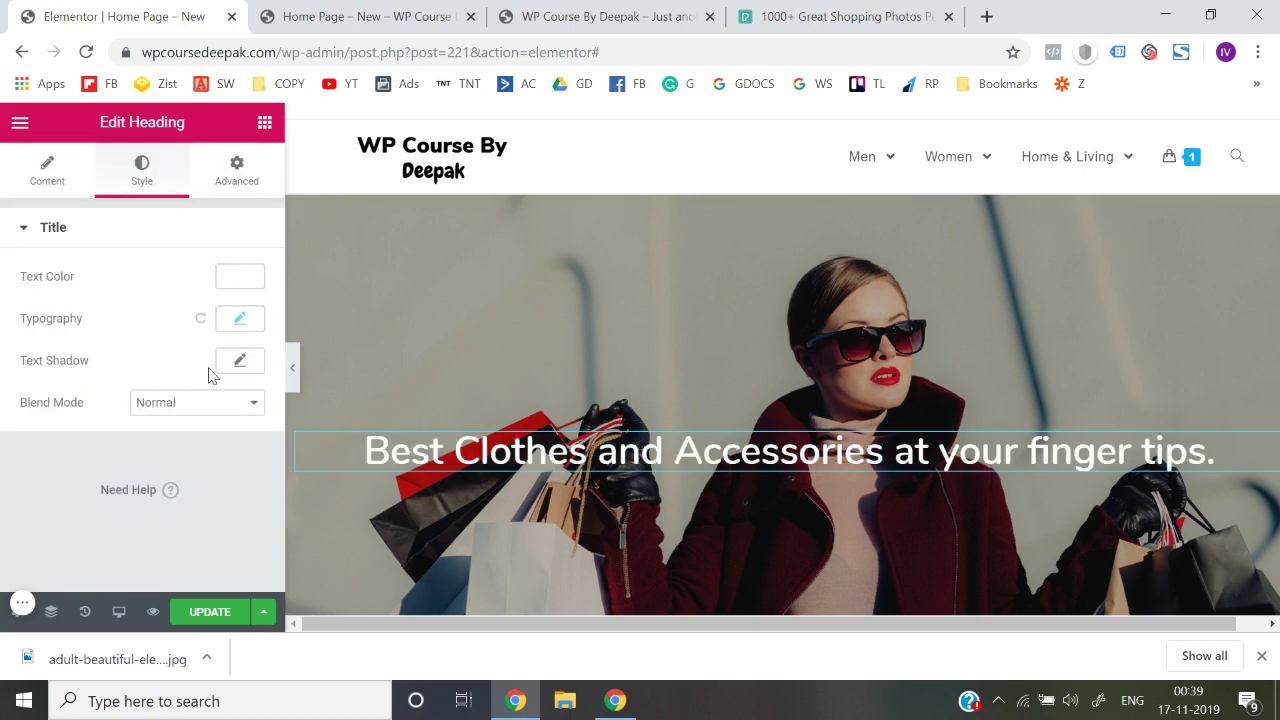
pyautogui.click(291, 364)
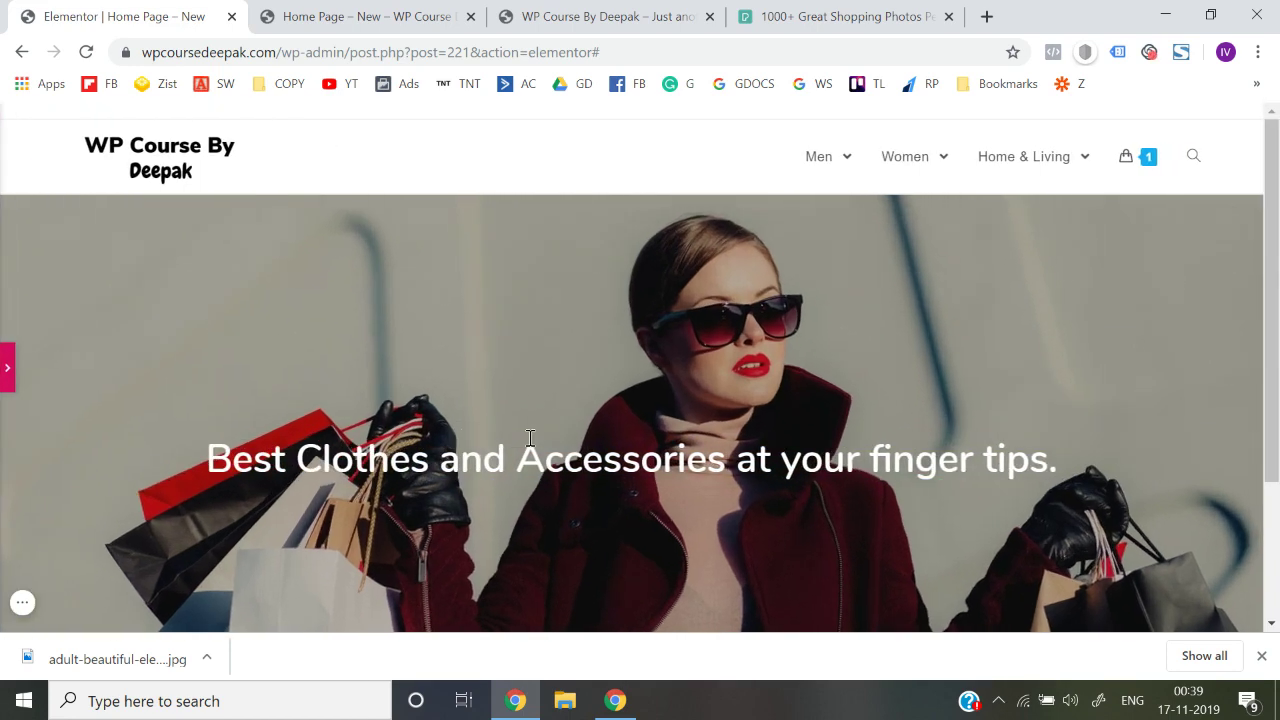
pyautogui.scroll(-1, 530, 445)
pyautogui.scroll(-2, 530, 445)
pyautogui.scroll(3, 530, 445)
pyautogui.scroll(-1, 530, 445)
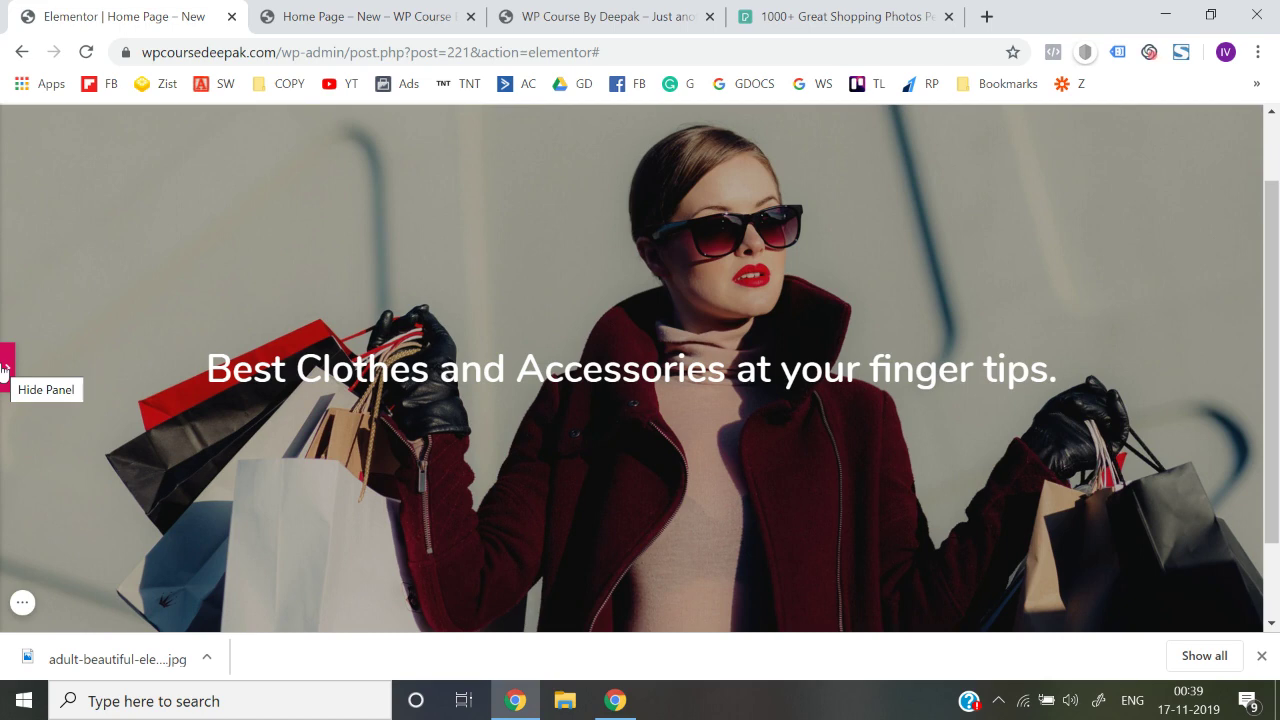
pyautogui.click(3, 370)
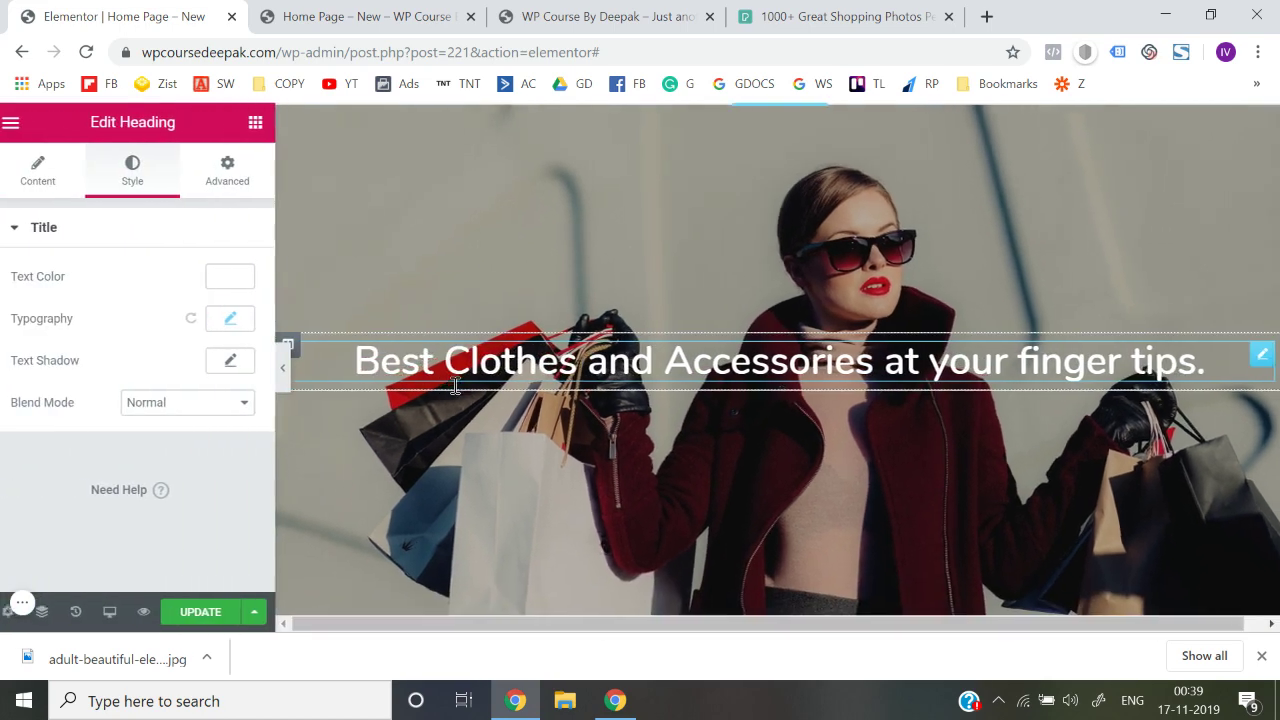
# - Raise the section's background overlay color alpha to rgba(0,0,0,0.75) and preview the section at full width
pyautogui.scroll(1, 495, 337)
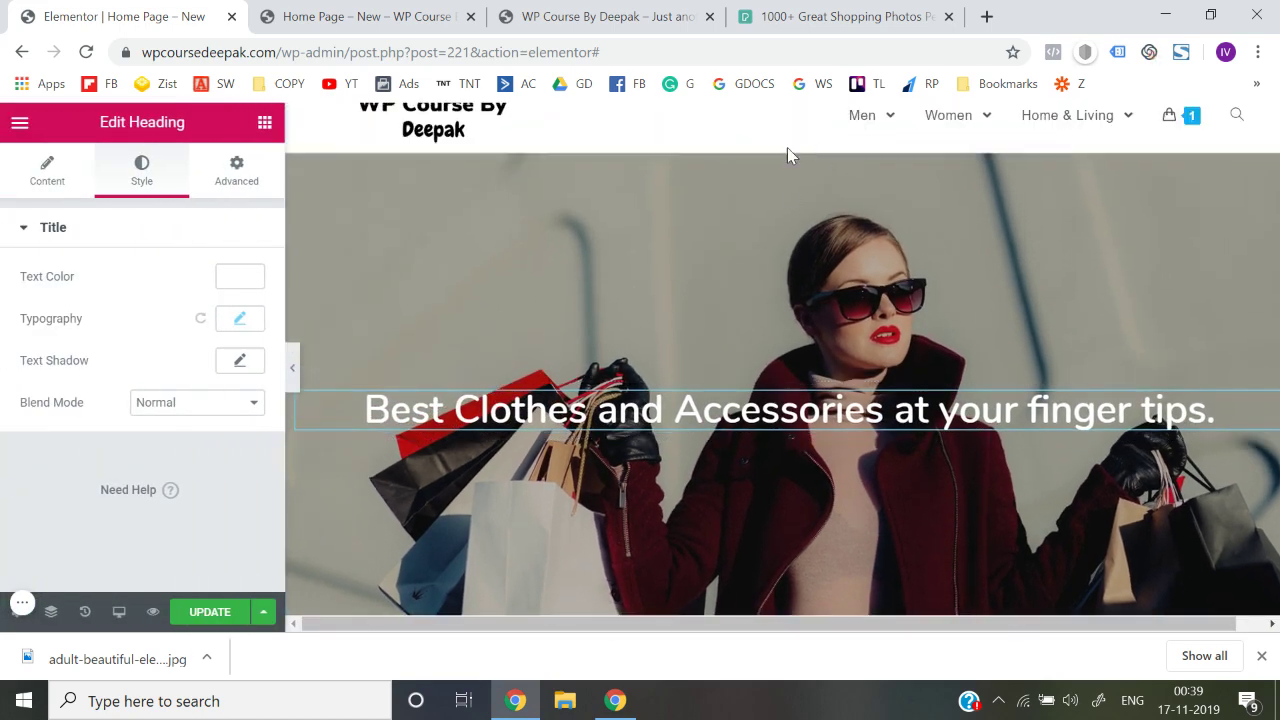
pyautogui.click(787, 150)
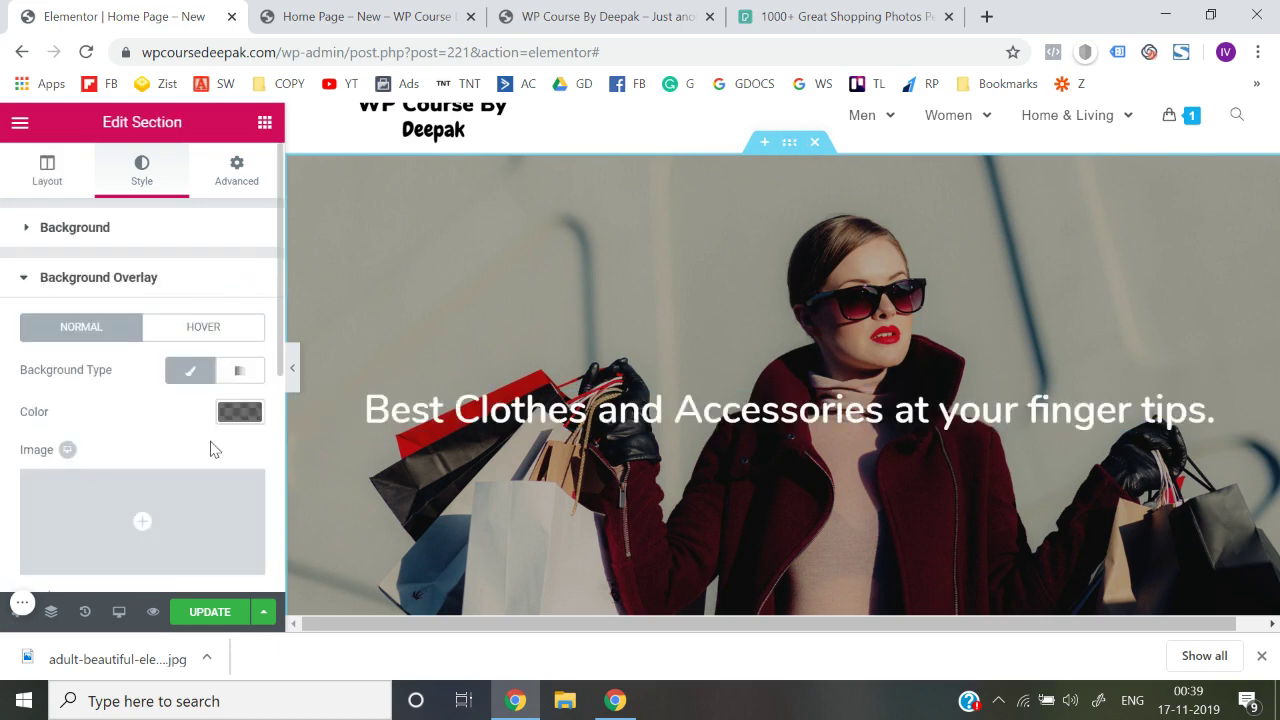
pyautogui.scroll(-1, 209, 449)
pyautogui.click(240, 371)
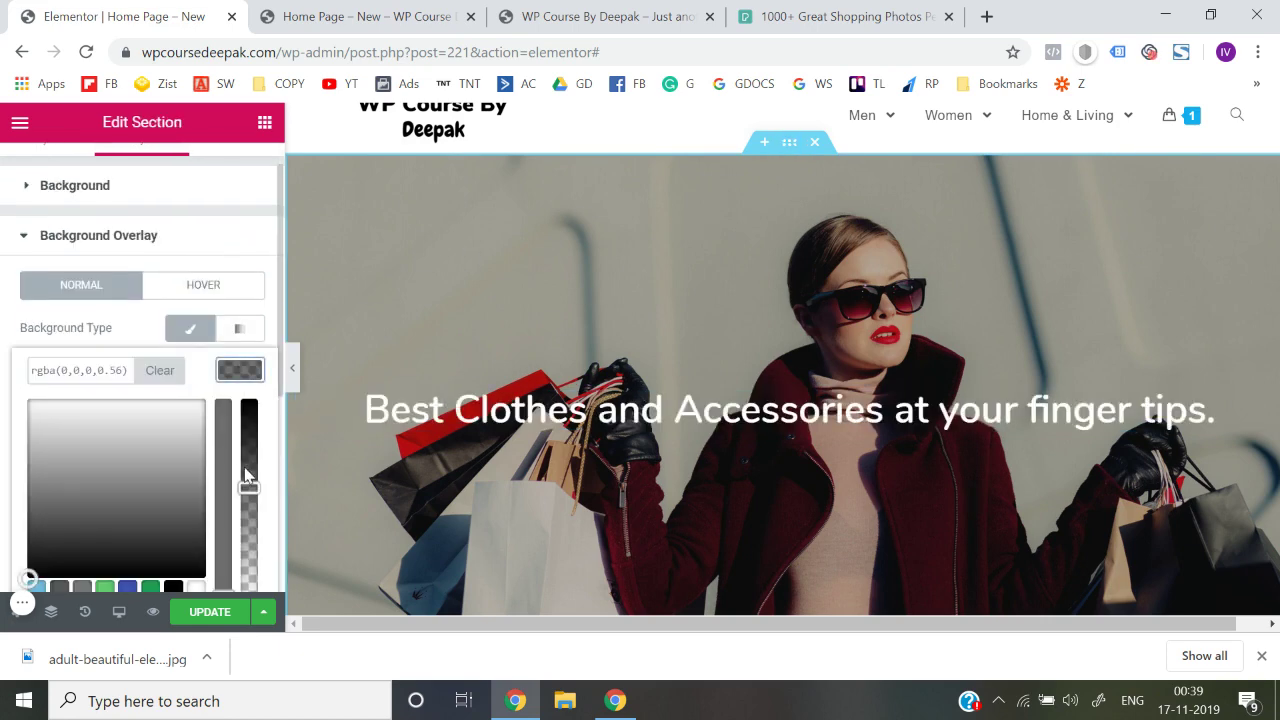
pyautogui.moveTo(248, 488); pyautogui.dragTo(253, 452)
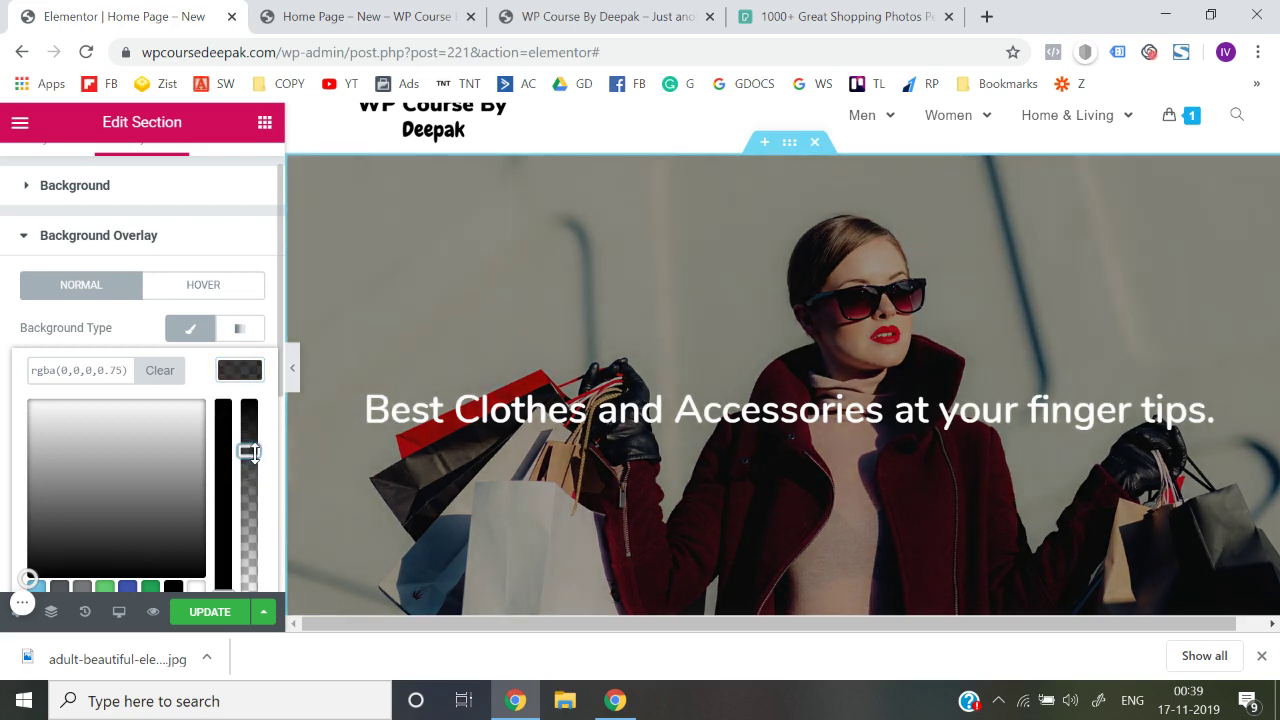
pyautogui.click(291, 368)
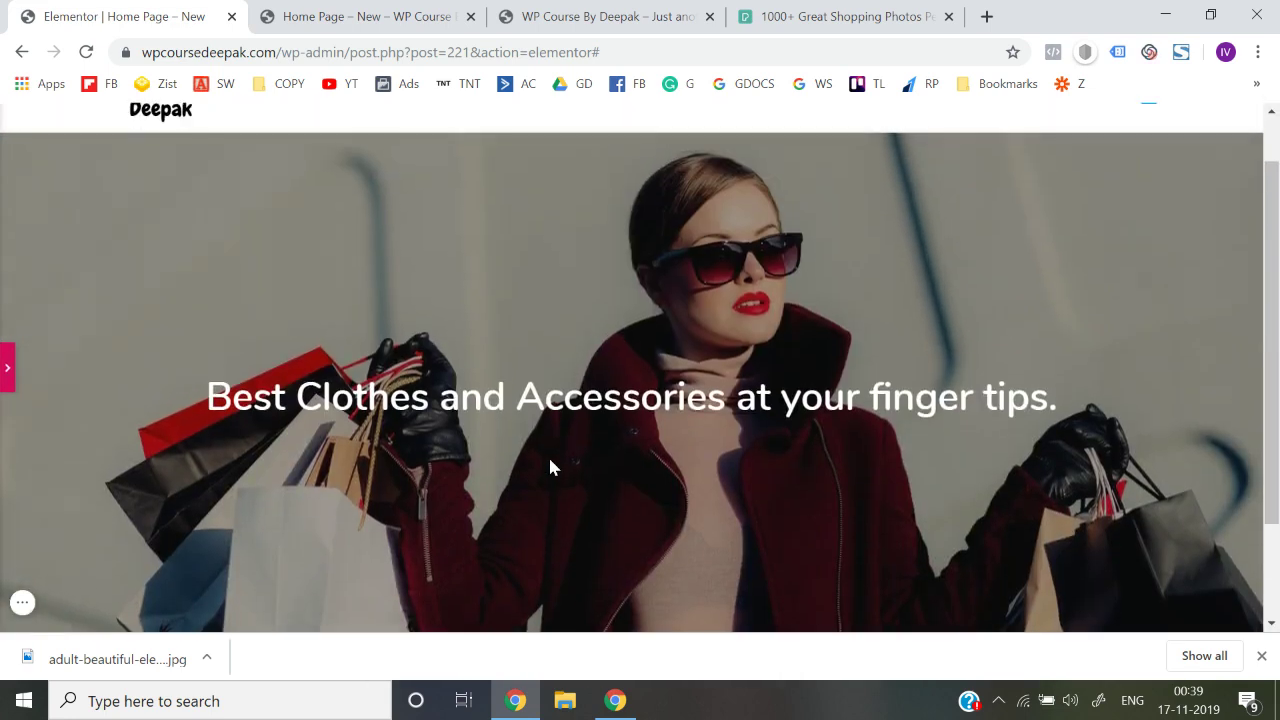
pyautogui.scroll(-2, 320, 420)
pyautogui.scroll(3, 320, 420)
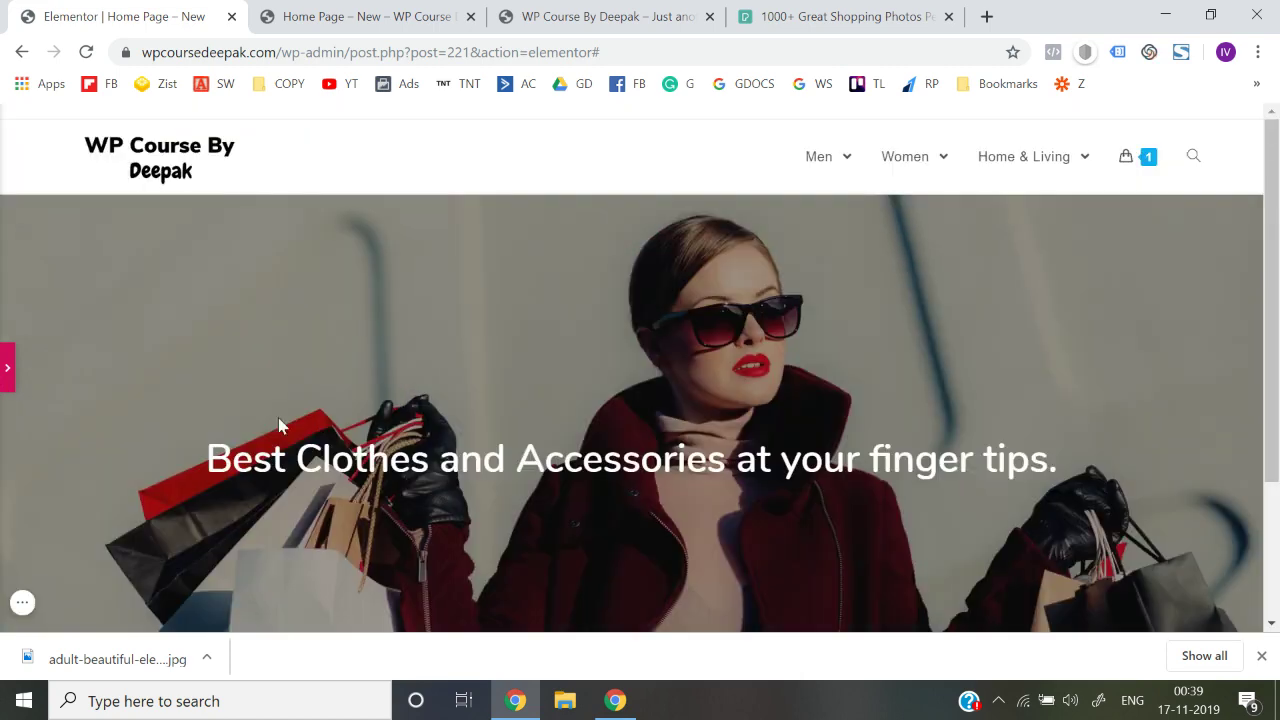
pyautogui.click(6, 370)
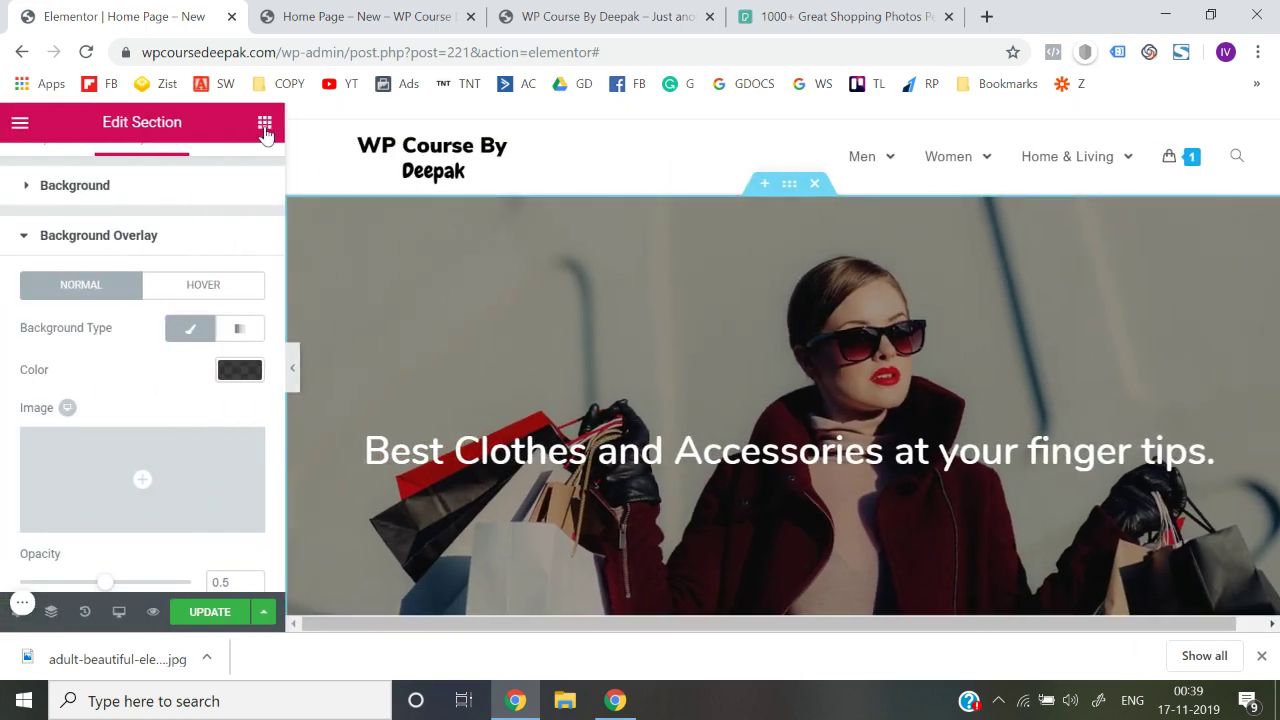
# - Try a Button widget directly below the heading and delete it
pyautogui.click(265, 125)
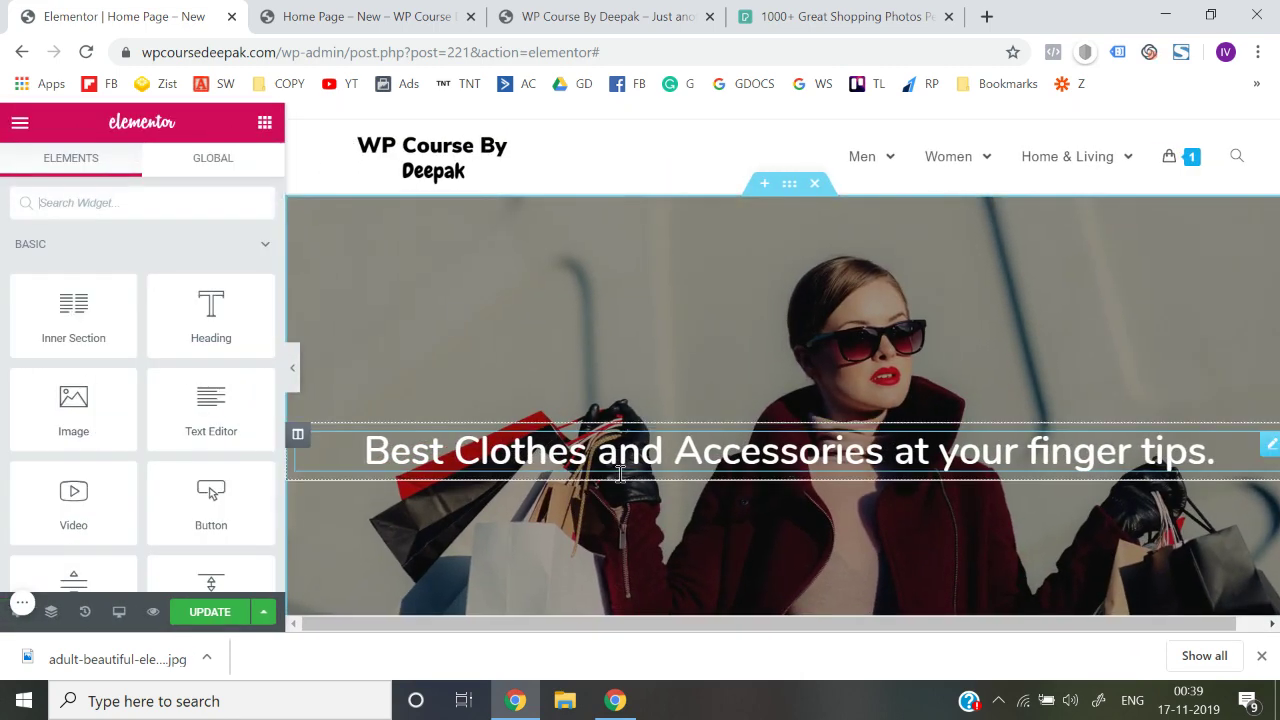
pyautogui.scroll(-1, 620, 473)
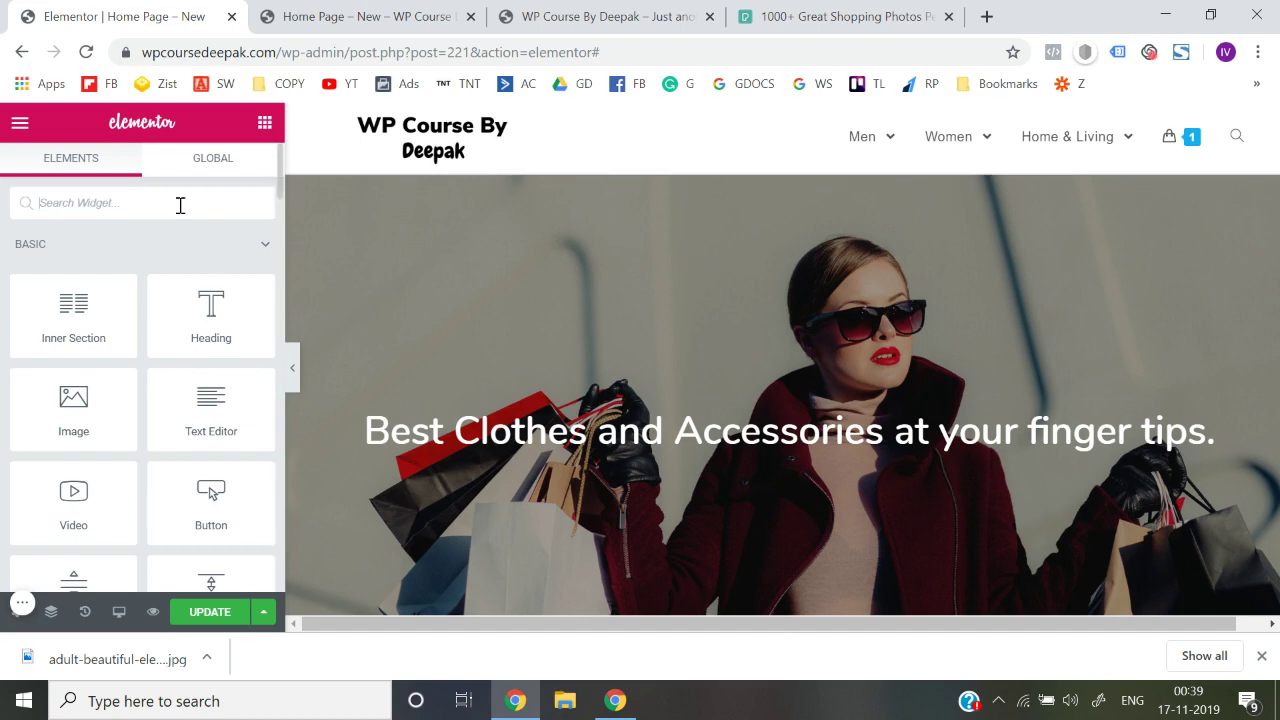
pyautogui.write('but')
pyautogui.moveTo(57, 300); pyautogui.dragTo(666, 458)
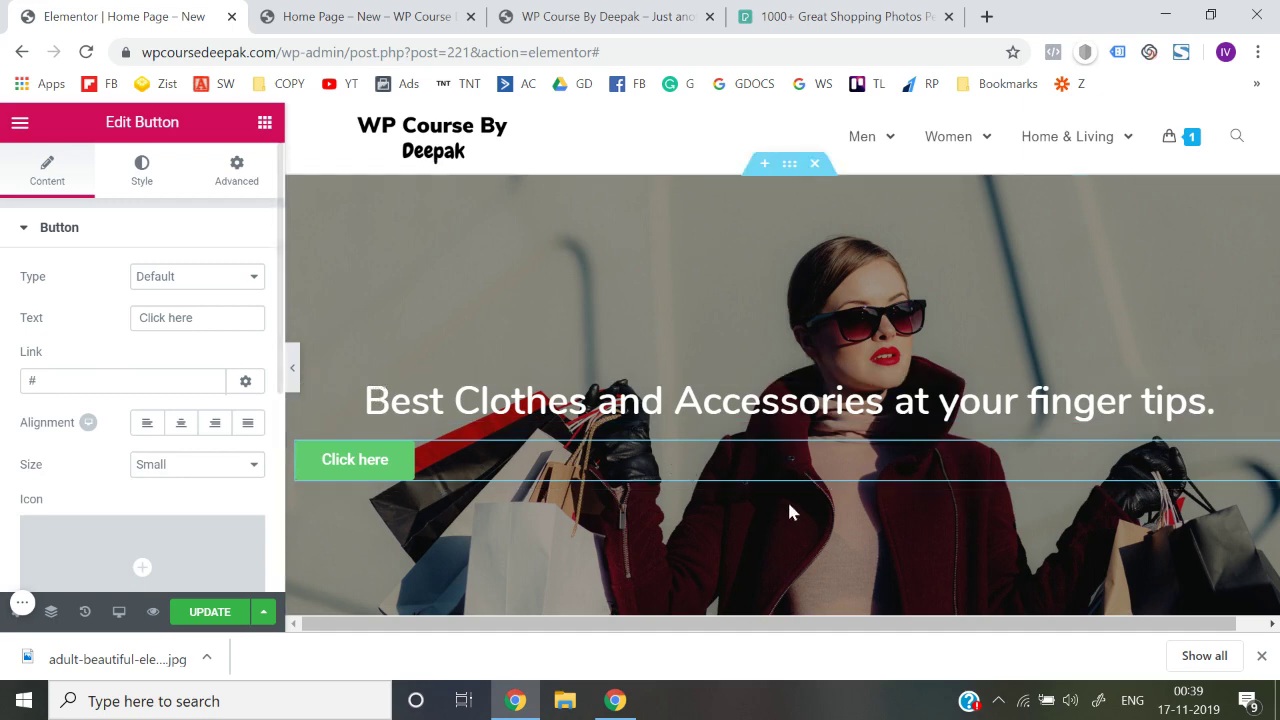
pyautogui.rightClick(1264, 452)
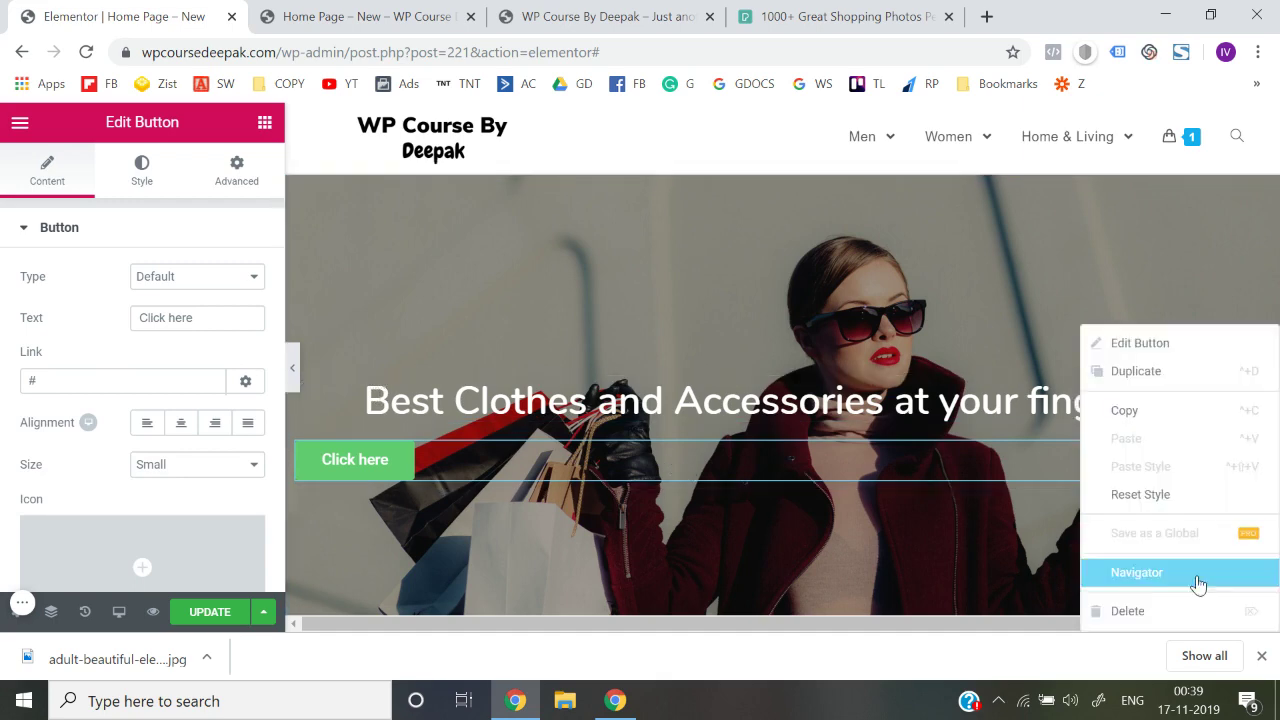
pyautogui.click(1127, 611)
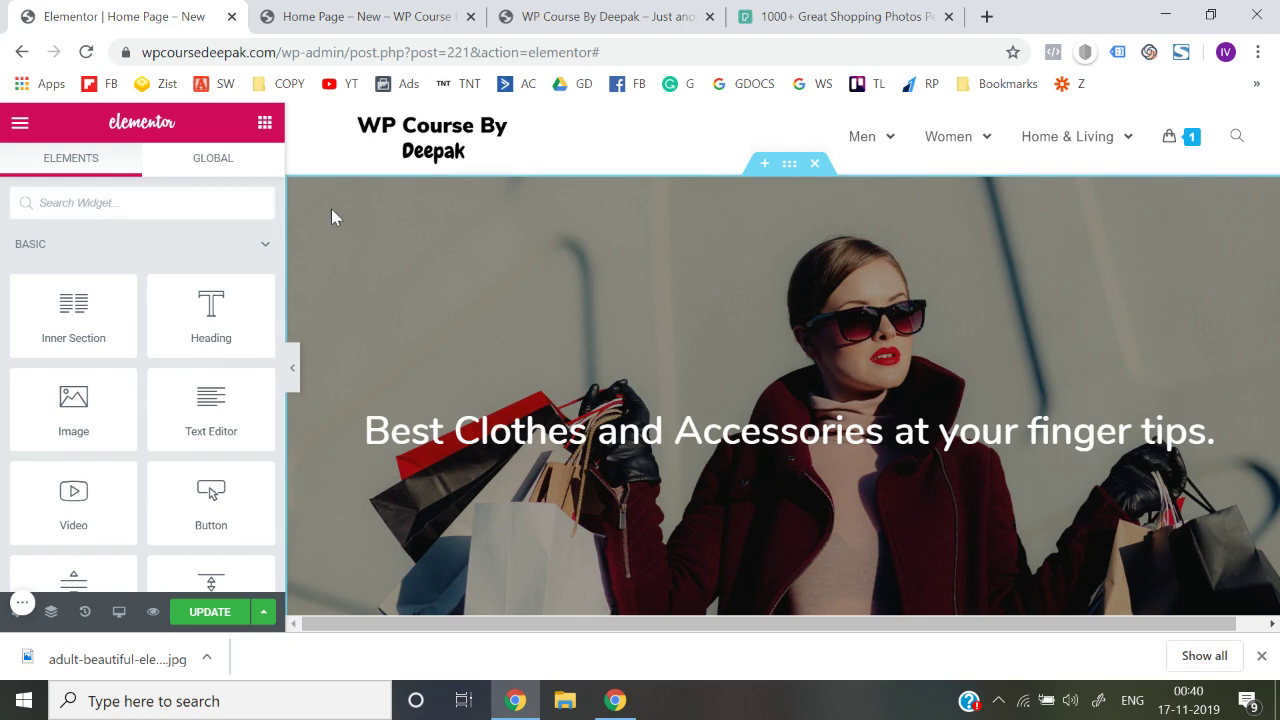
# - Add a two-column Inner Section below the heading in the photo section
pyautogui.click(228, 199)
pyautogui.write('inn')
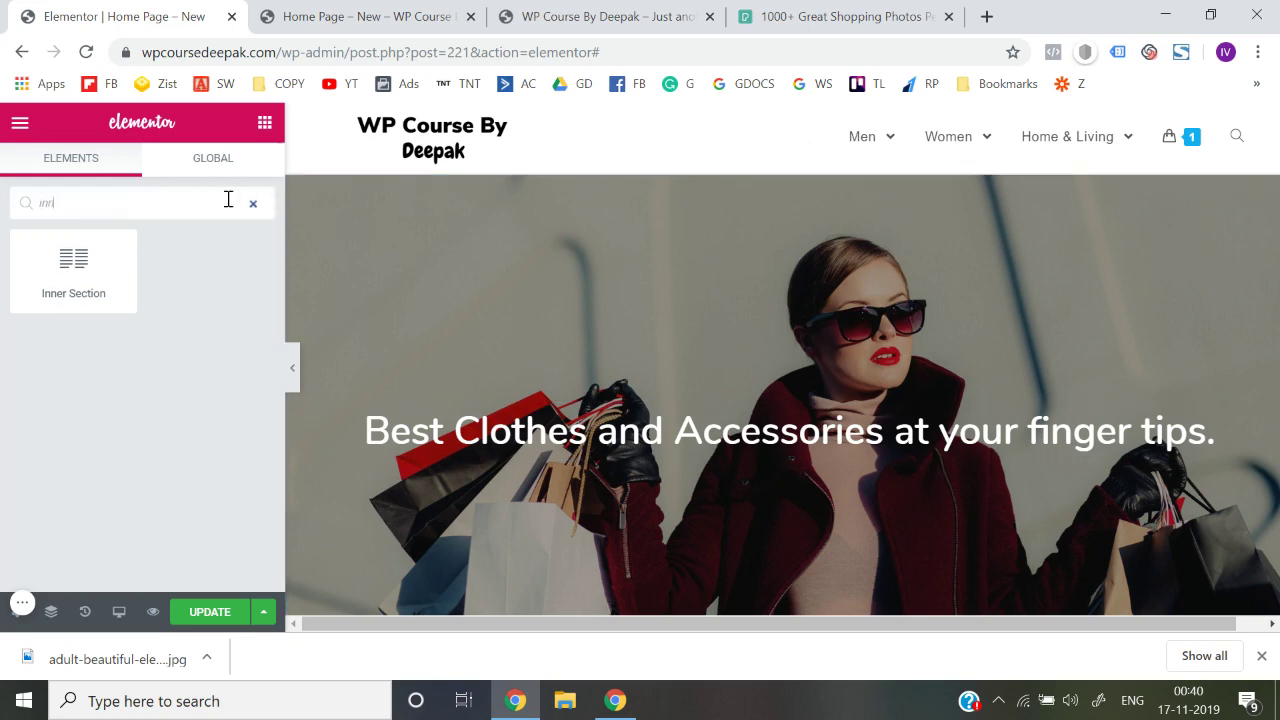
pyautogui.moveTo(73, 263); pyautogui.dragTo(735, 450)
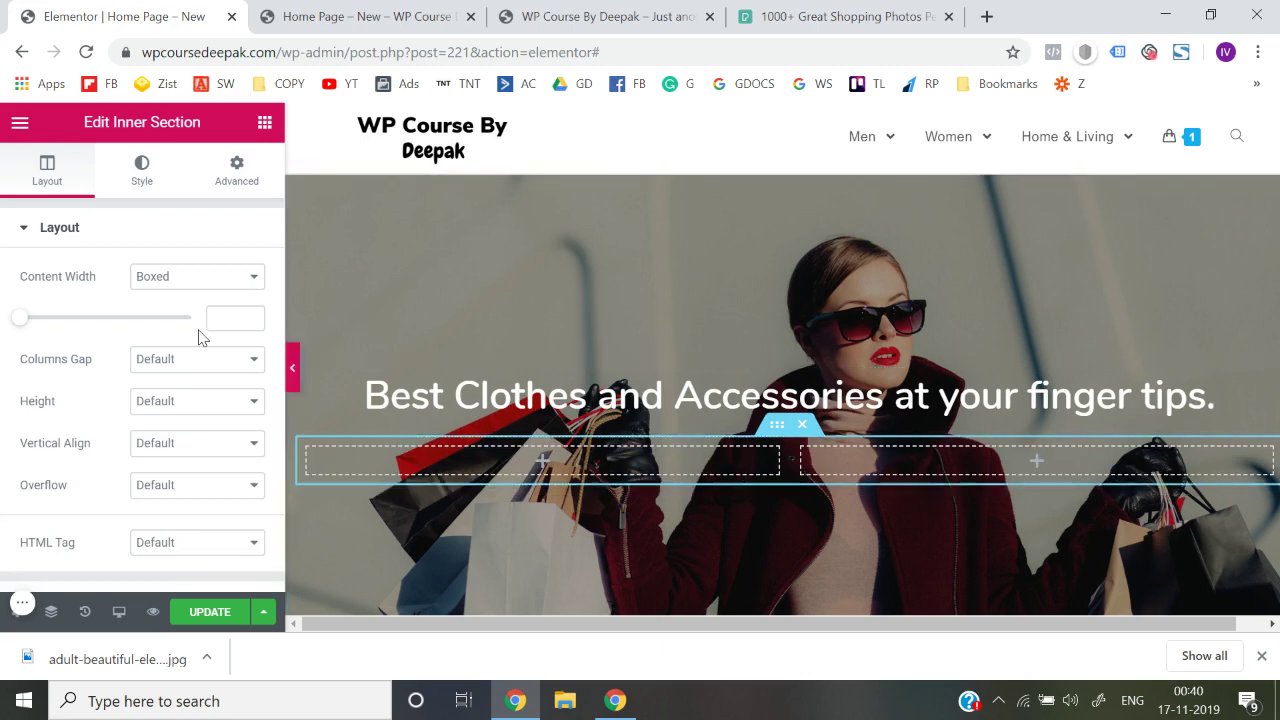
# - Add a Button widget to the inner section's first column with the text SHOP MEN PRODUCTS and align it right
pyautogui.click(265, 122)
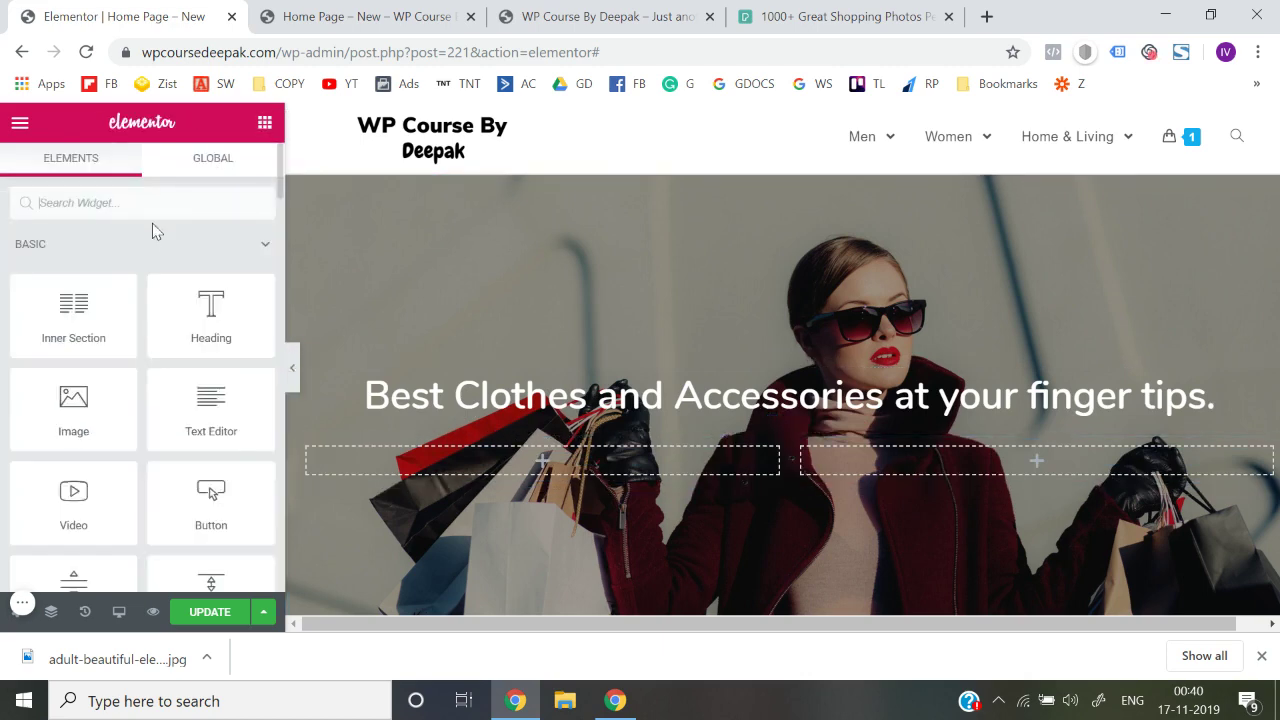
pyautogui.write('bu')
pyautogui.moveTo(72, 258); pyautogui.dragTo(554, 461)
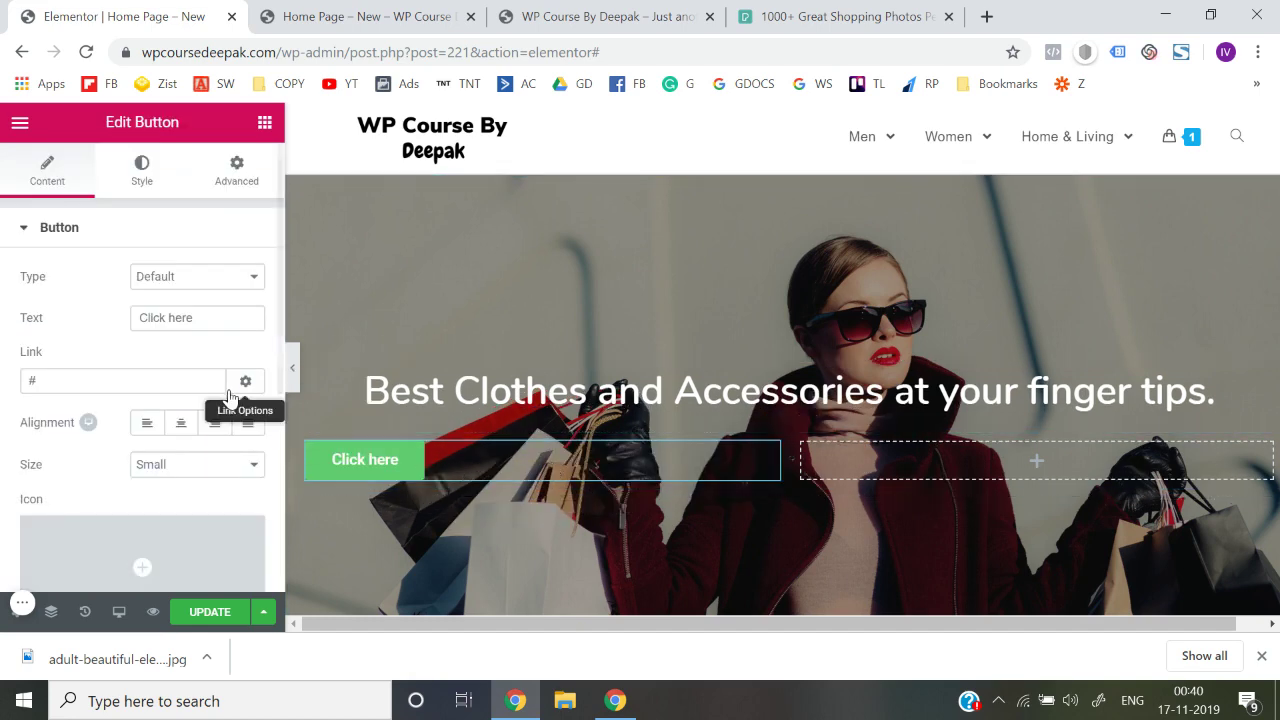
pyautogui.tripleClick(208, 317)
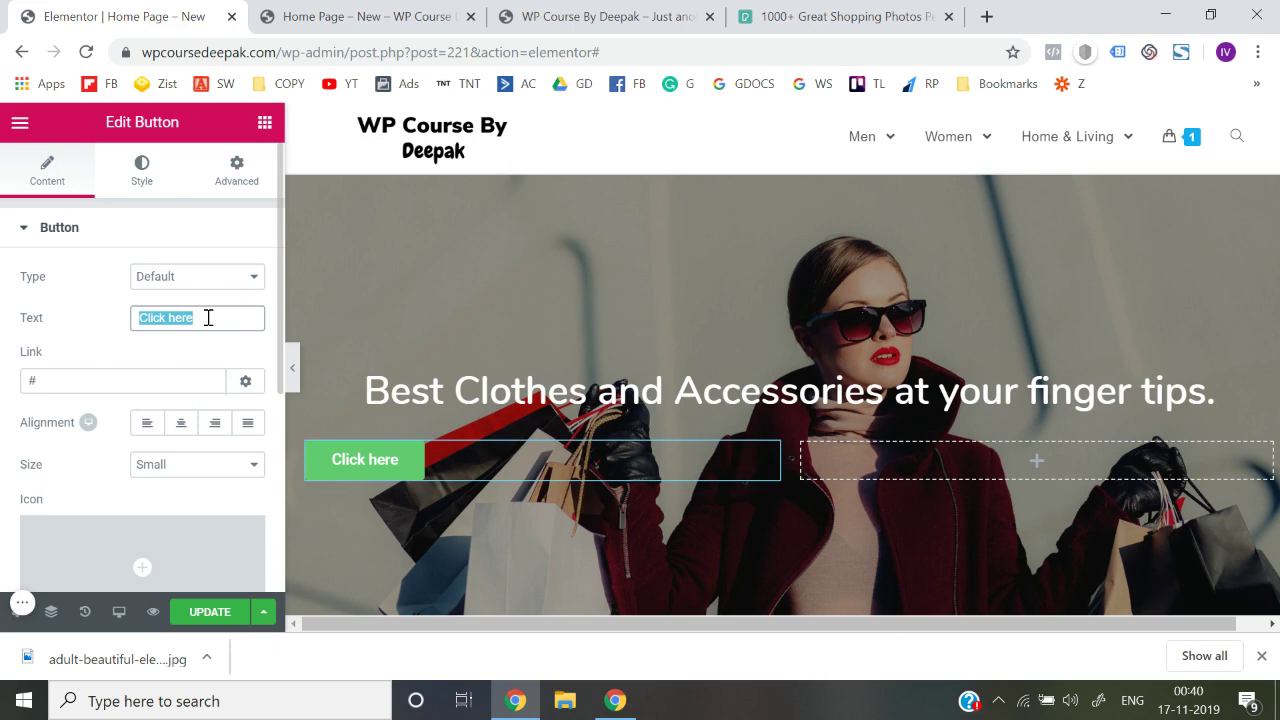
pyautogui.write('SHOP MEN')
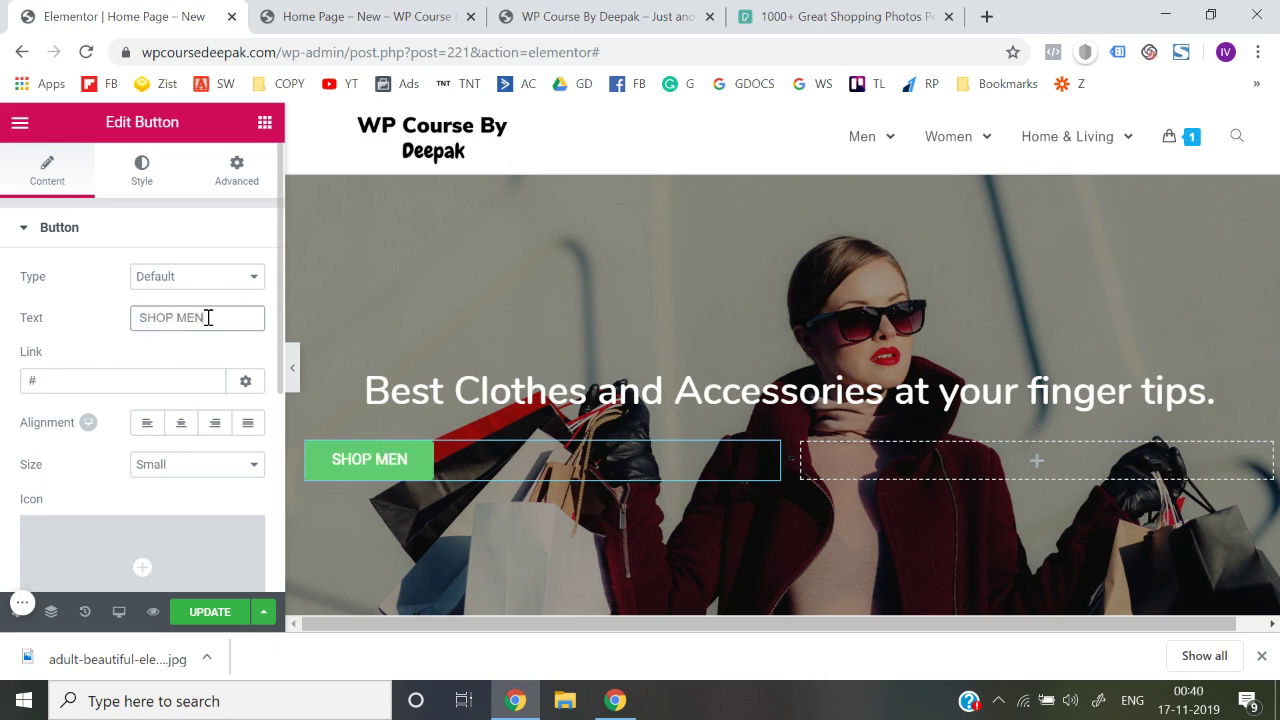
pyautogui.write(' PRODUCTS')
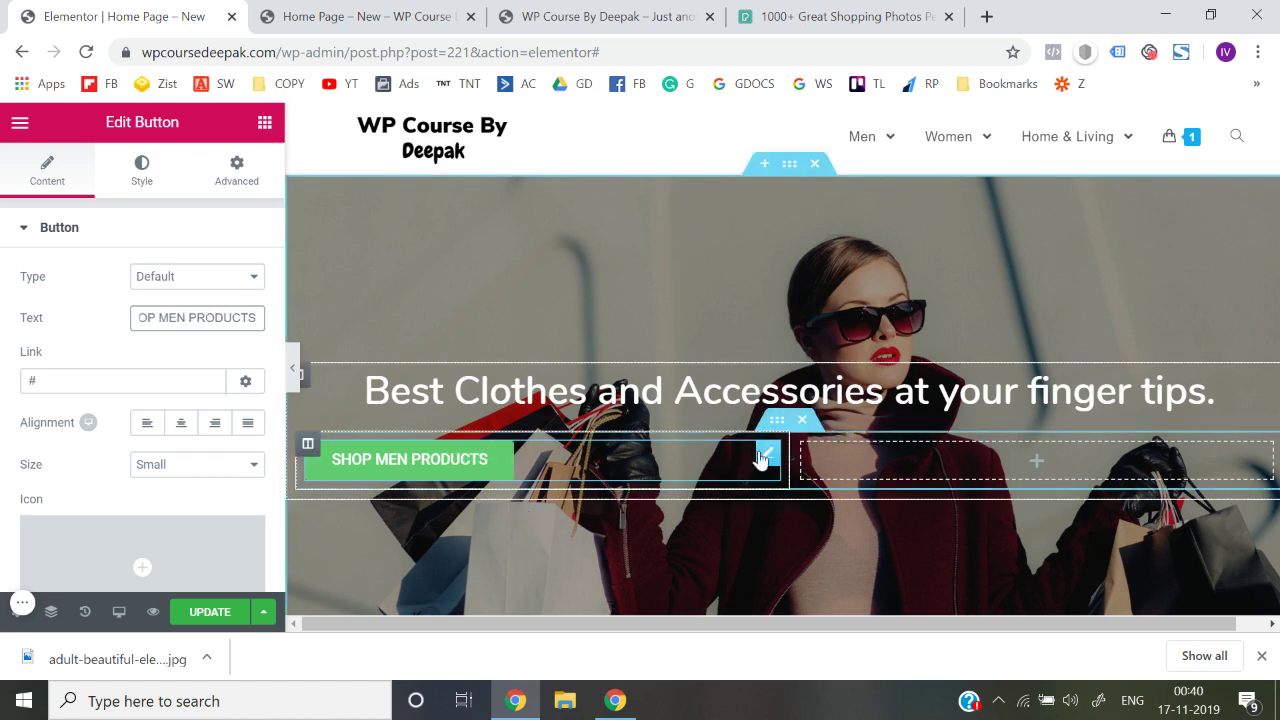
pyautogui.click(214, 422)
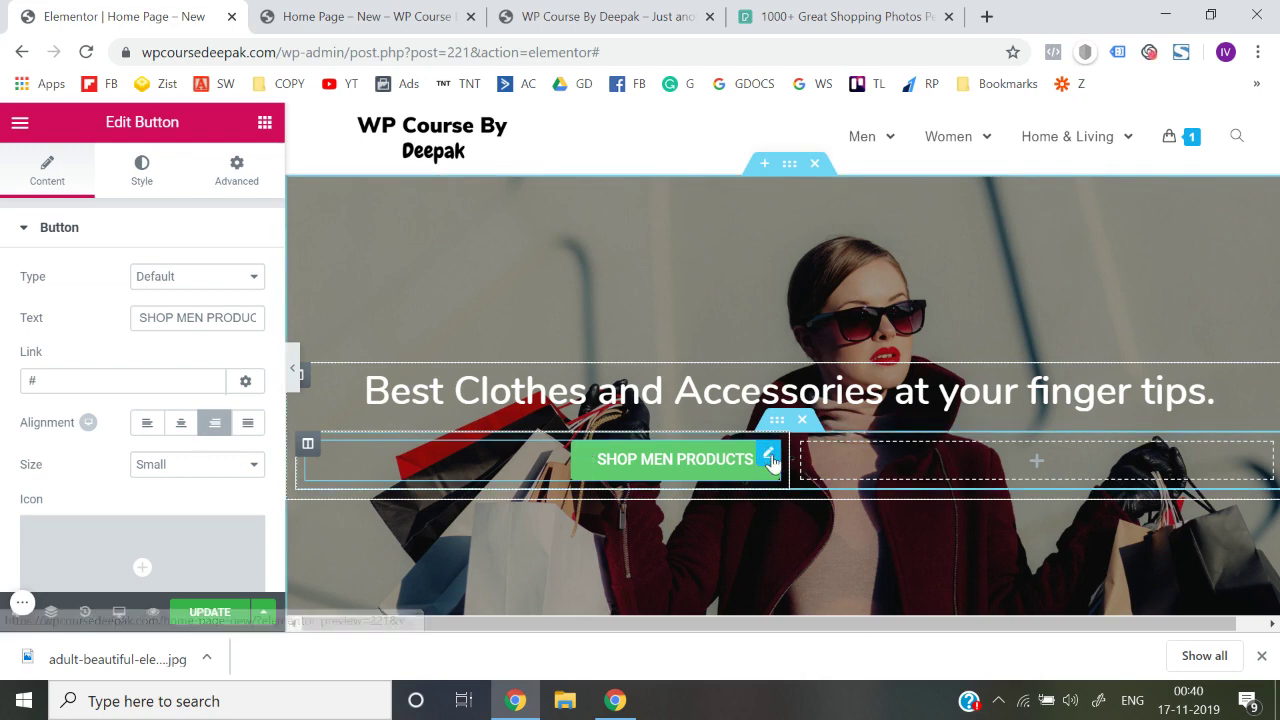
pyautogui.rightClick(774, 462)
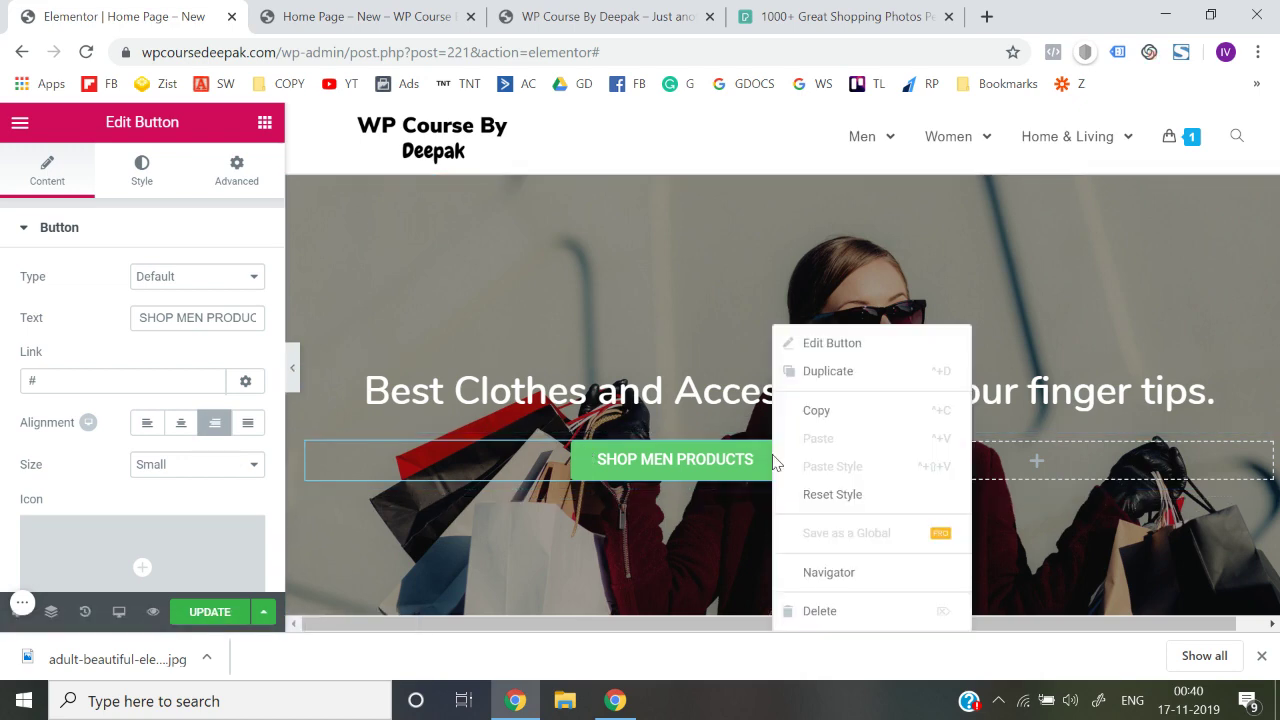
pyautogui.click(686, 464)
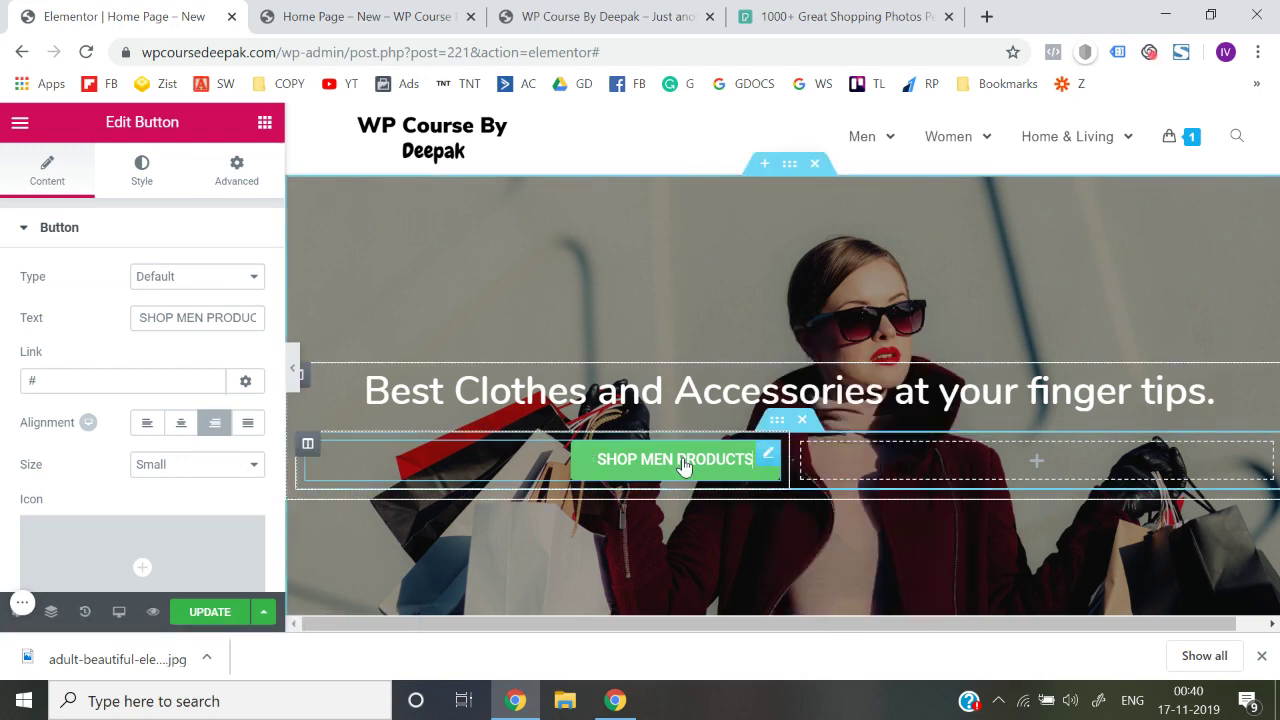
# - Add a Button widget to the inner section's second column with the text SHOP WOMEN PRODUCTS
pyautogui.click(265, 124)
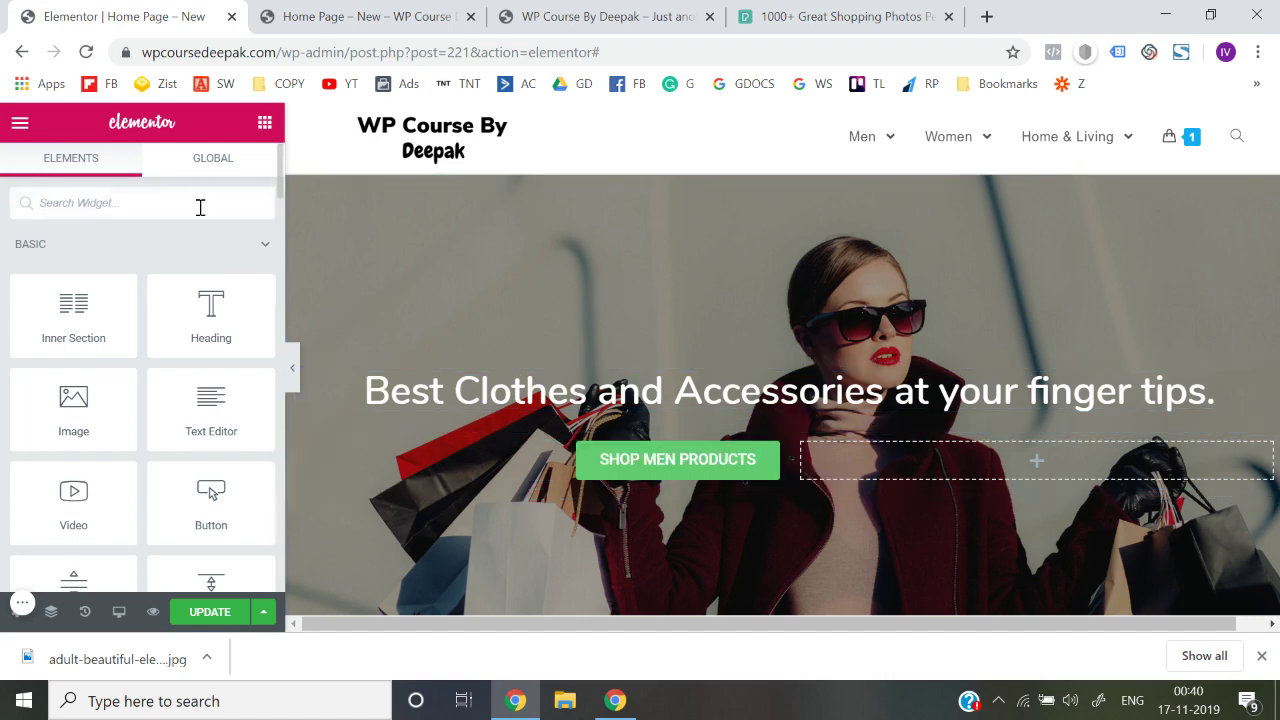
pyautogui.write('but')
pyautogui.moveTo(73, 265); pyautogui.dragTo(916, 460)
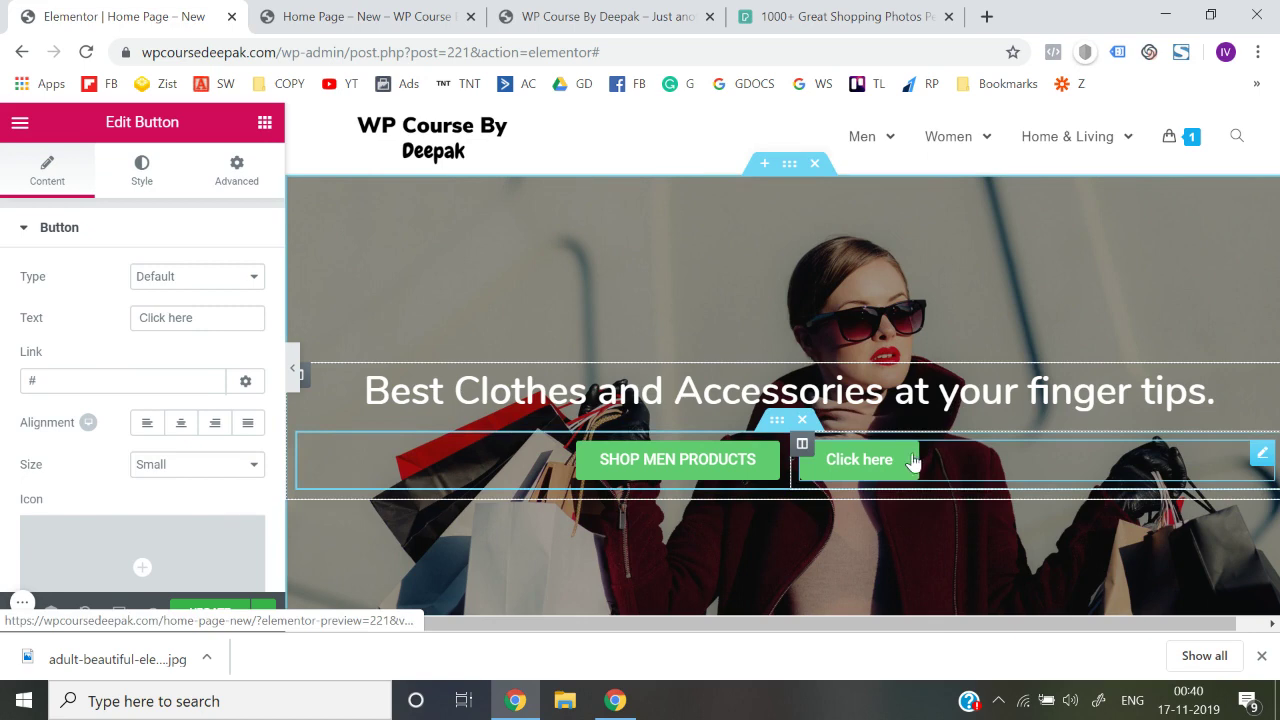
pyautogui.tripleClick(211, 323)
pyautogui.write('SHOI')
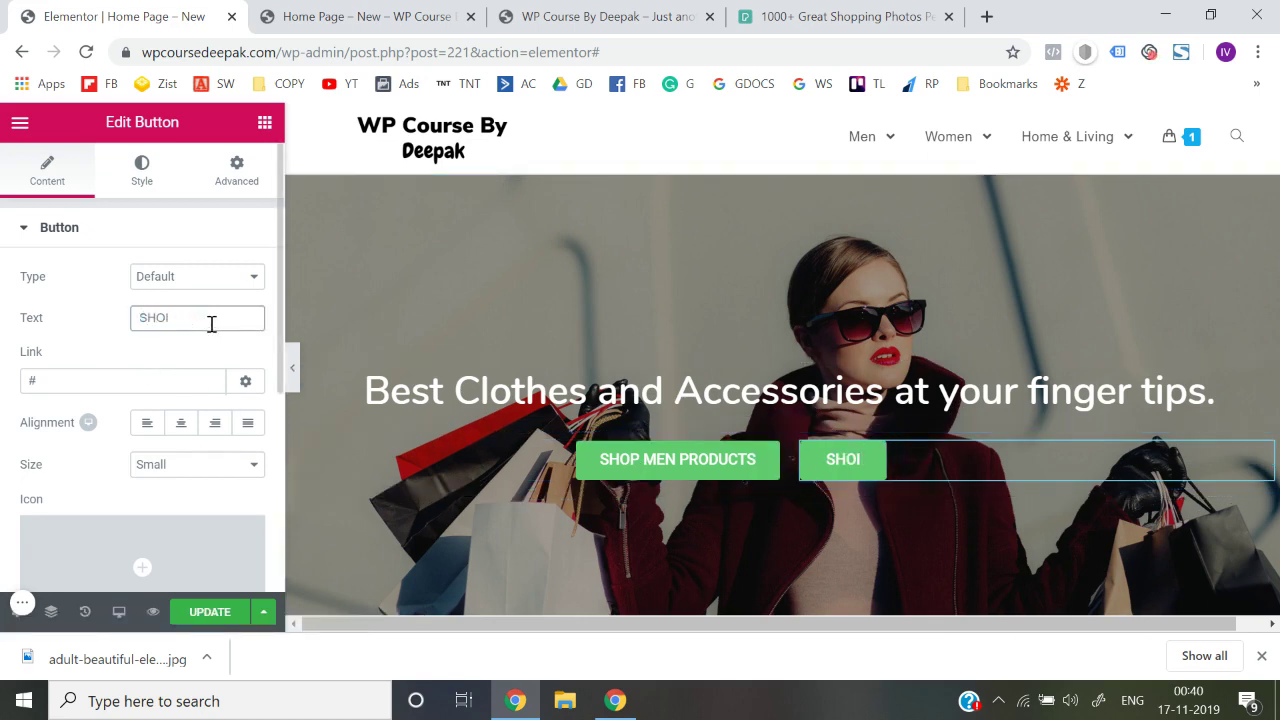
pyautogui.press('BackSpace')
pyautogui.write('P WO')
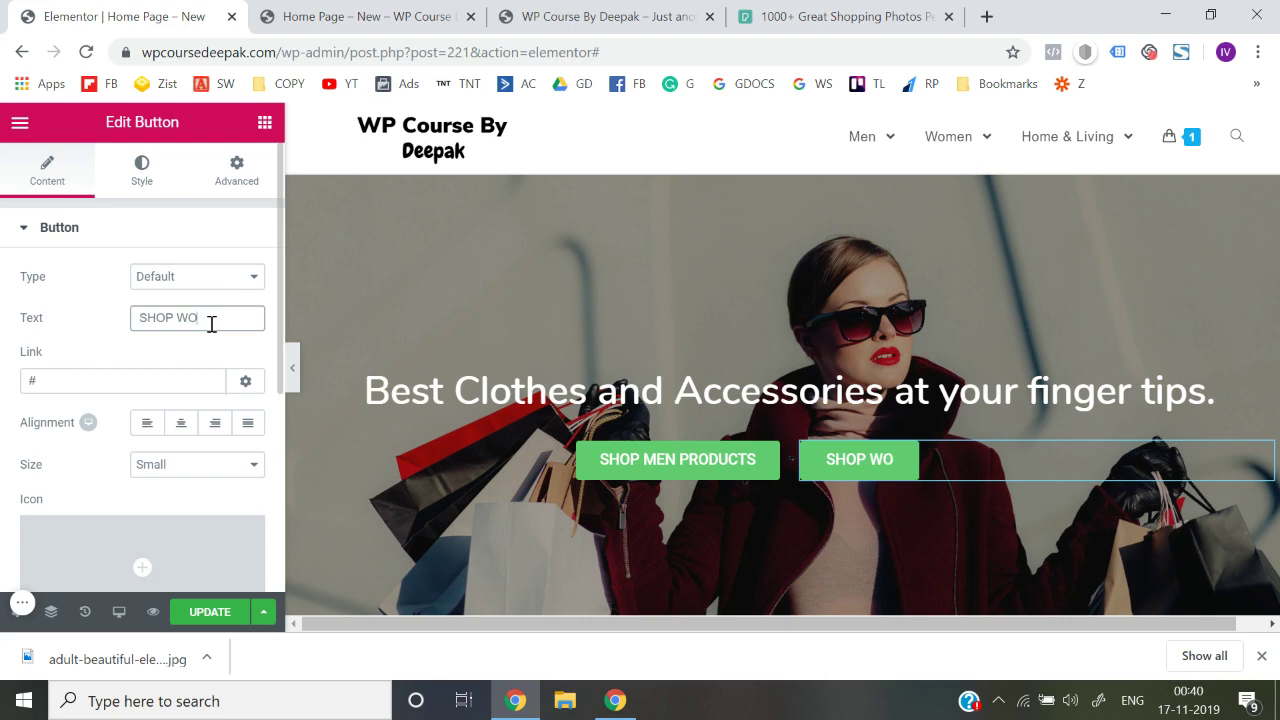
pyautogui.write('MEN PRODUCTS')
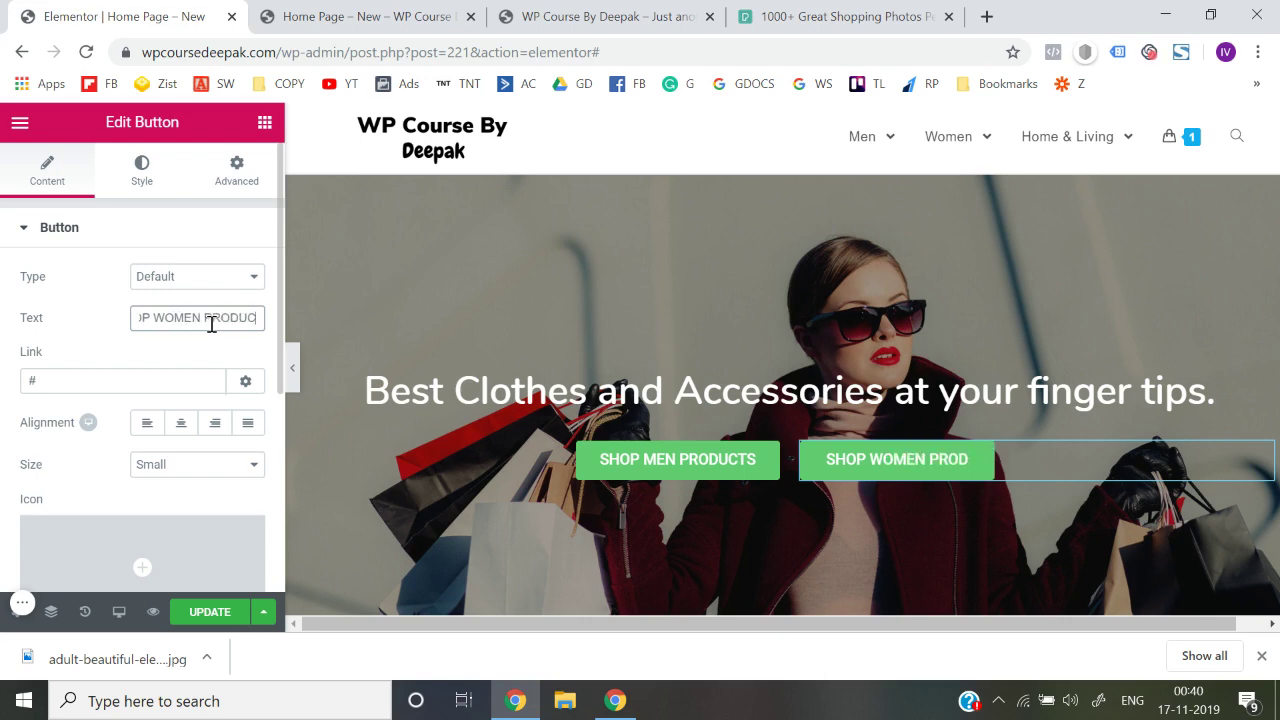
# - Preview the photo section with its two buttons at full width
pyautogui.moveTo(286, 366); pyautogui.dragTo(295, 374)
pyautogui.click(302, 374)
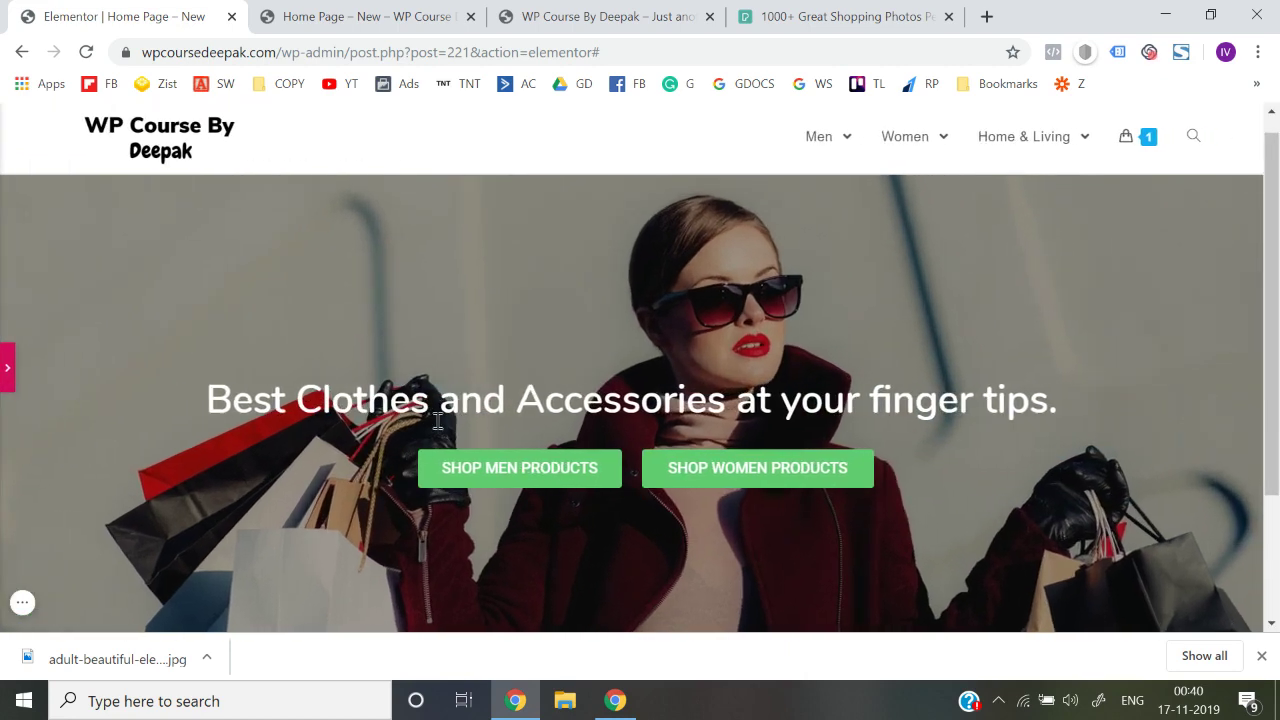
pyautogui.scroll(-1, 227, 414)
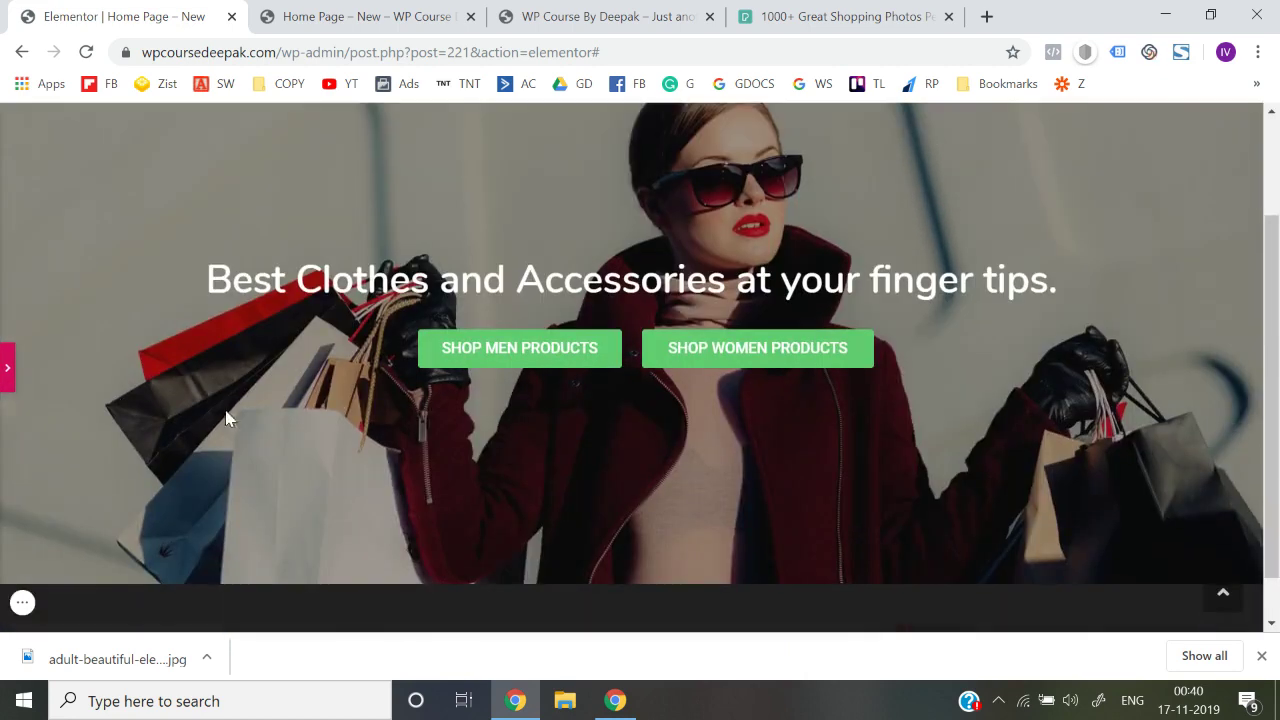
pyautogui.click(5, 376)
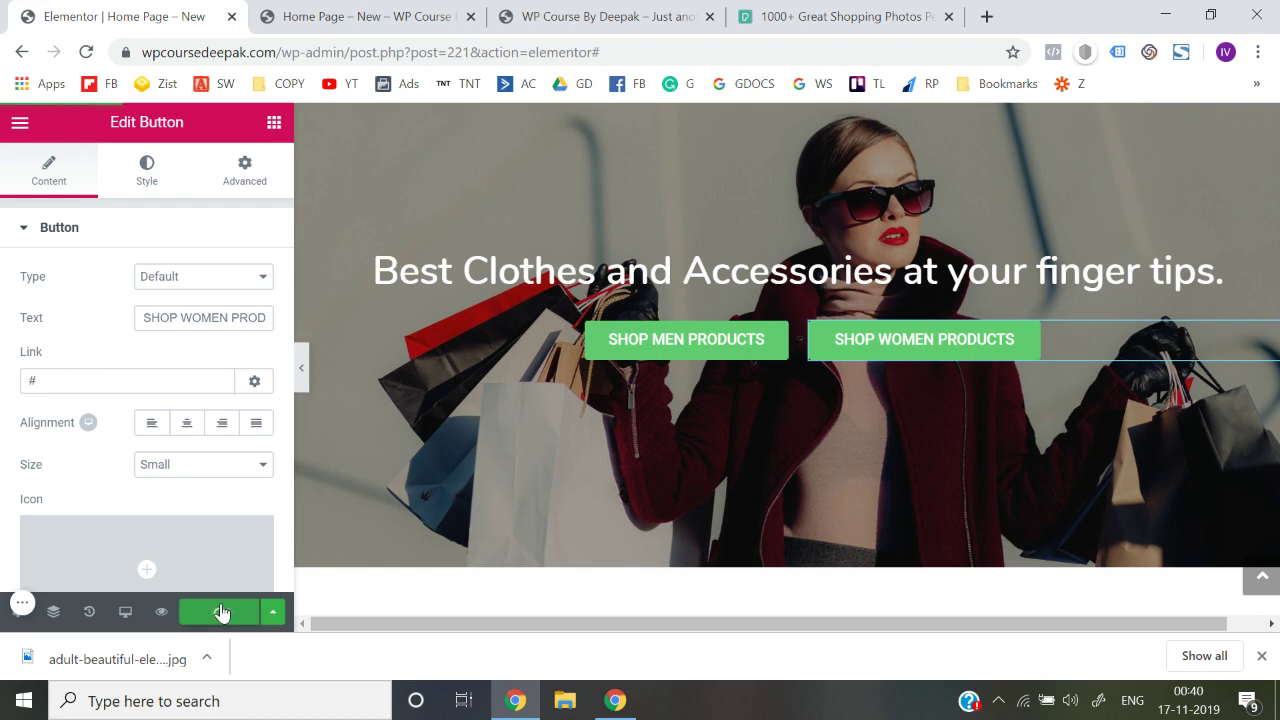
# - Exit the Elementor editor to the WordPress page editor and update Home Page - New
pyautogui.click(19, 127)
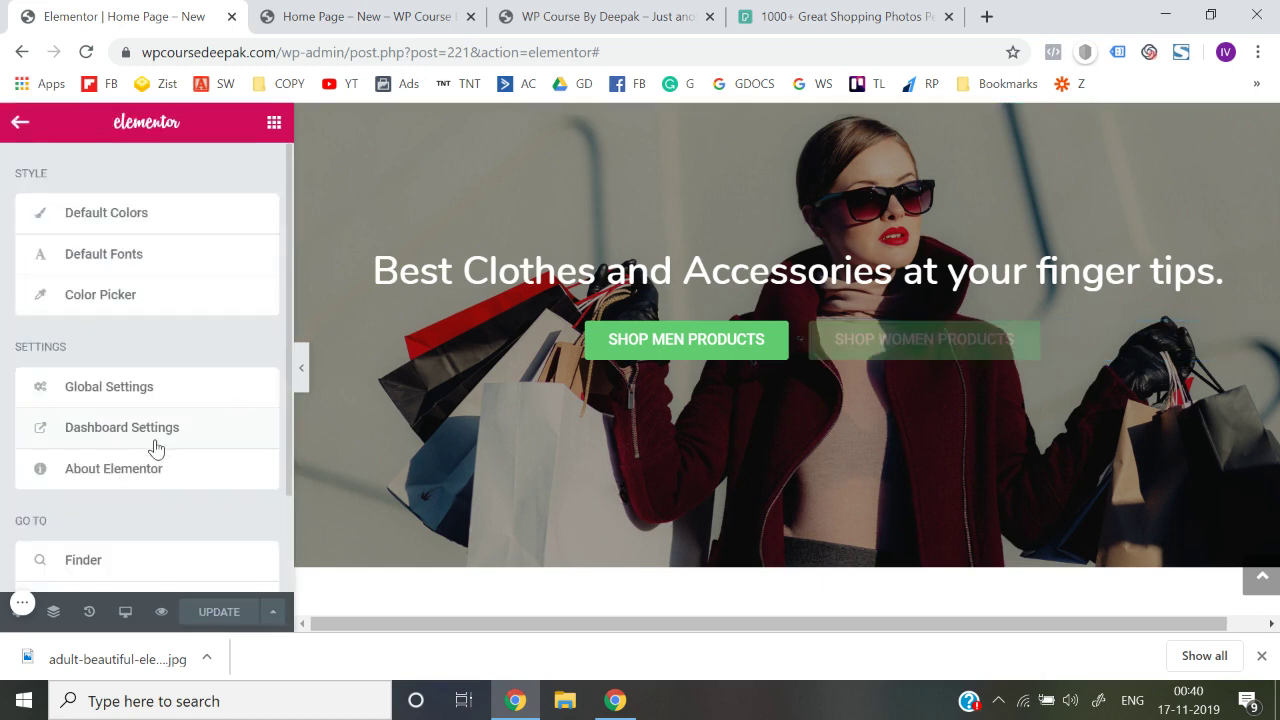
pyautogui.scroll(-1, 151, 449)
pyautogui.click(133, 512)
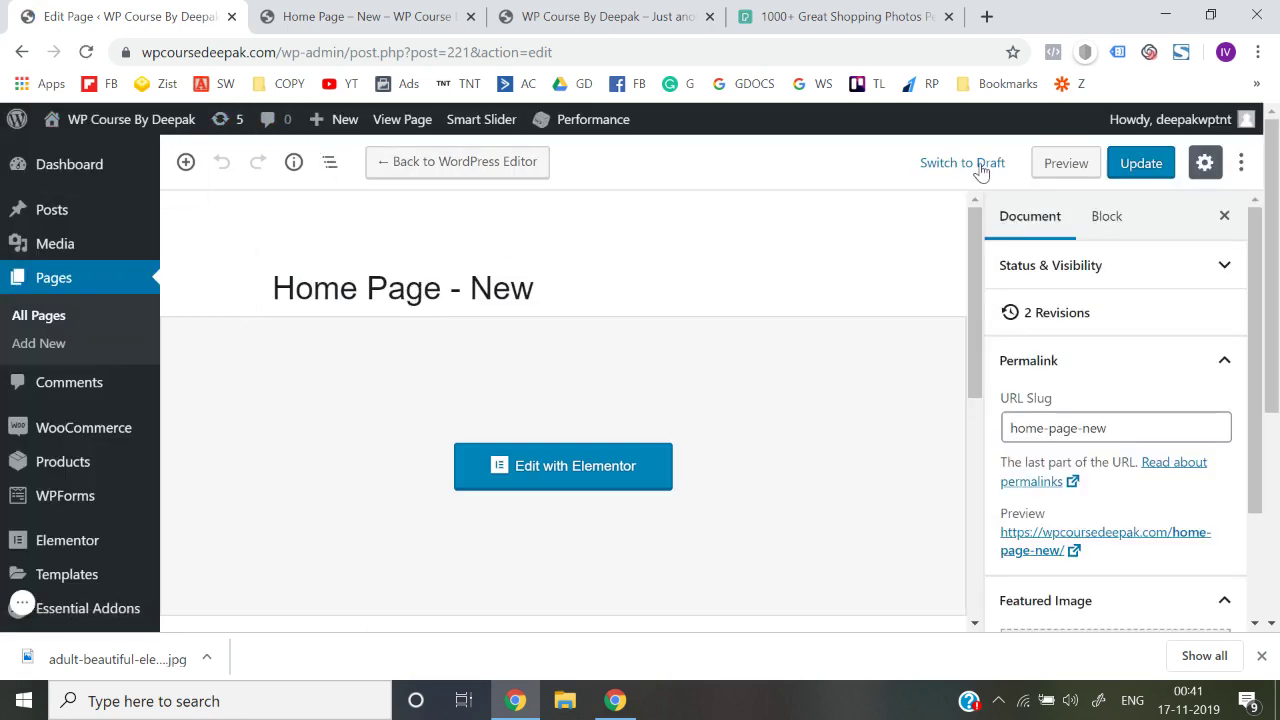
pyautogui.click(1145, 165)
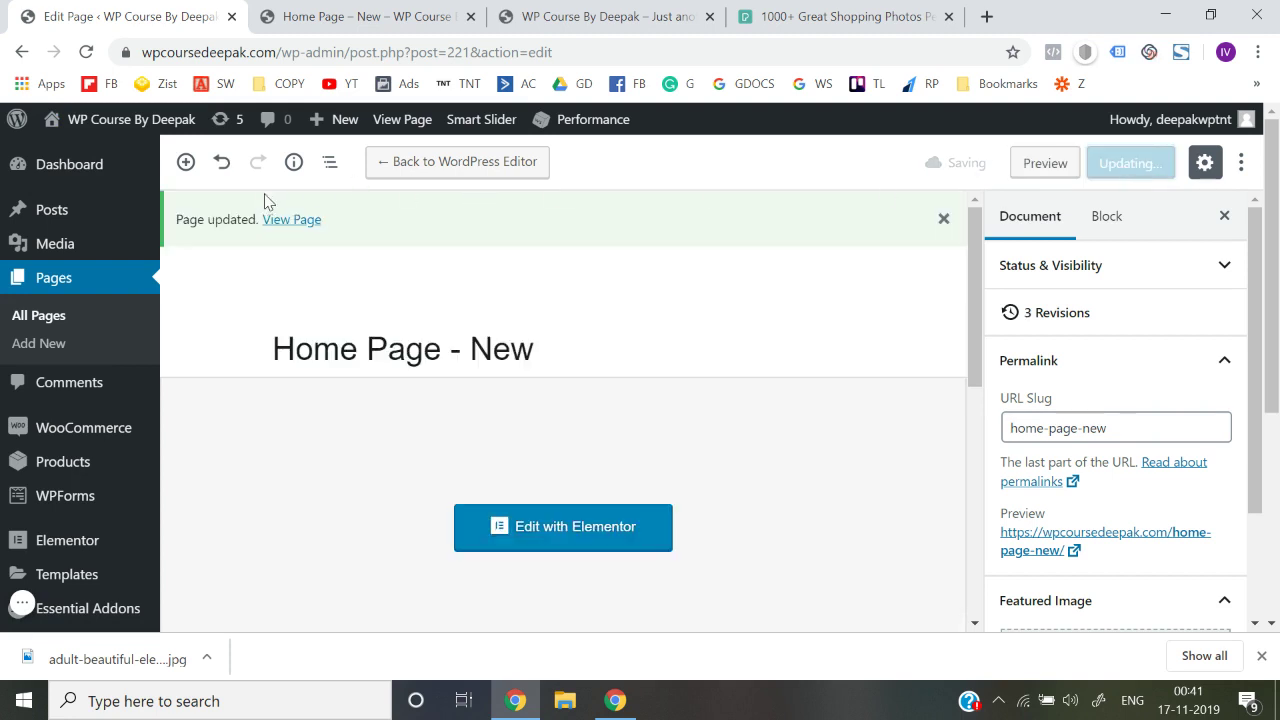
# - Open the updated page's live view in a new browser tab and close the two older site tabs
pyautogui.rightClick(304, 220)
pyautogui.click(330, 232)
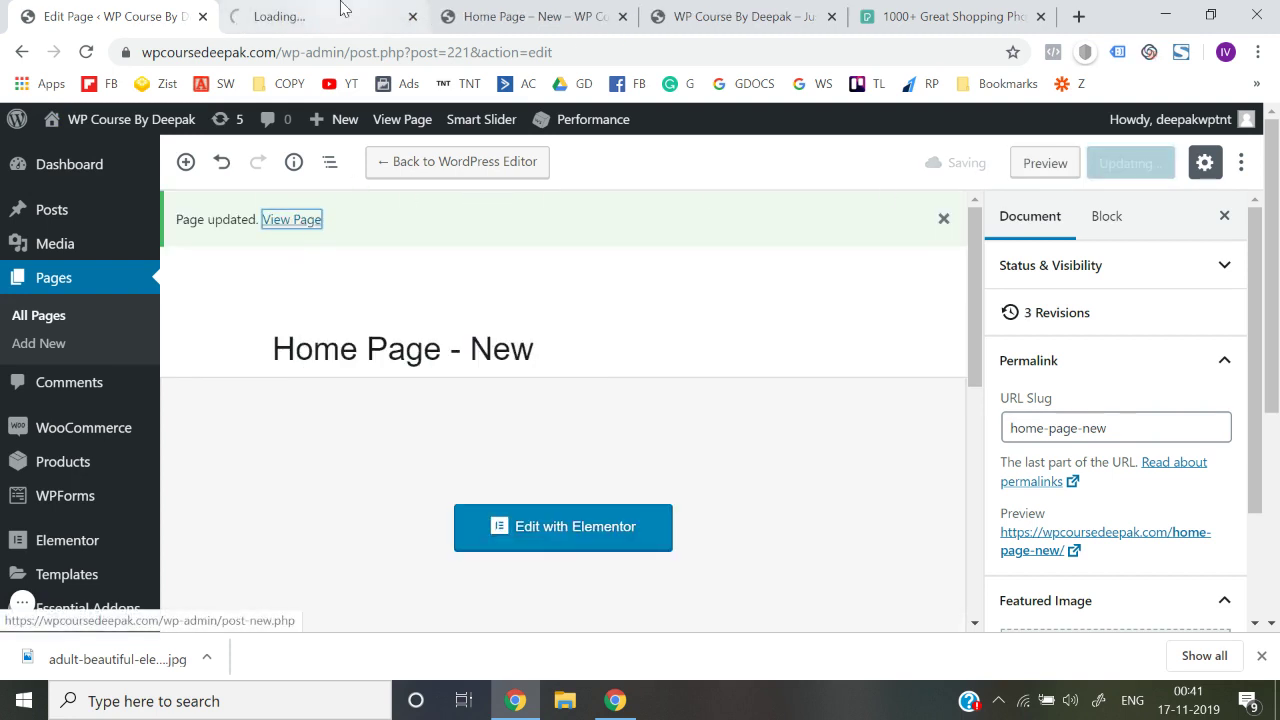
pyautogui.click(340, 12)
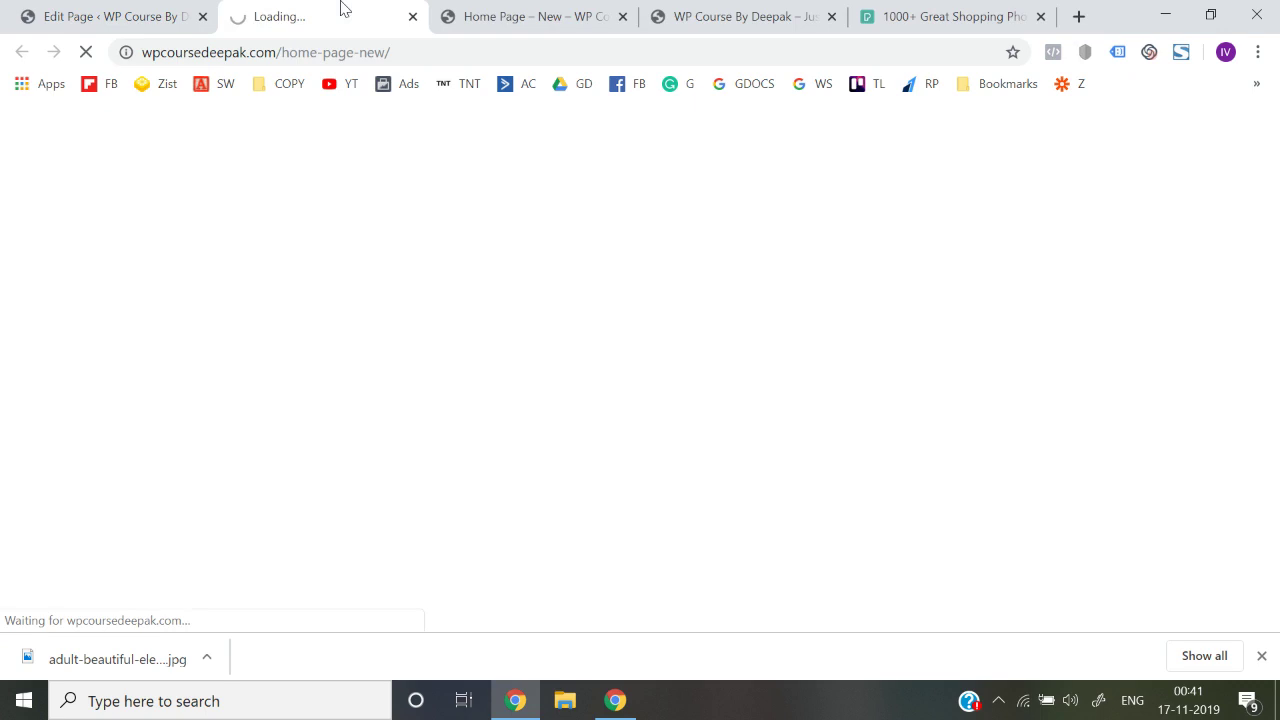
pyautogui.click(622, 17)
pyautogui.click(623, 17)
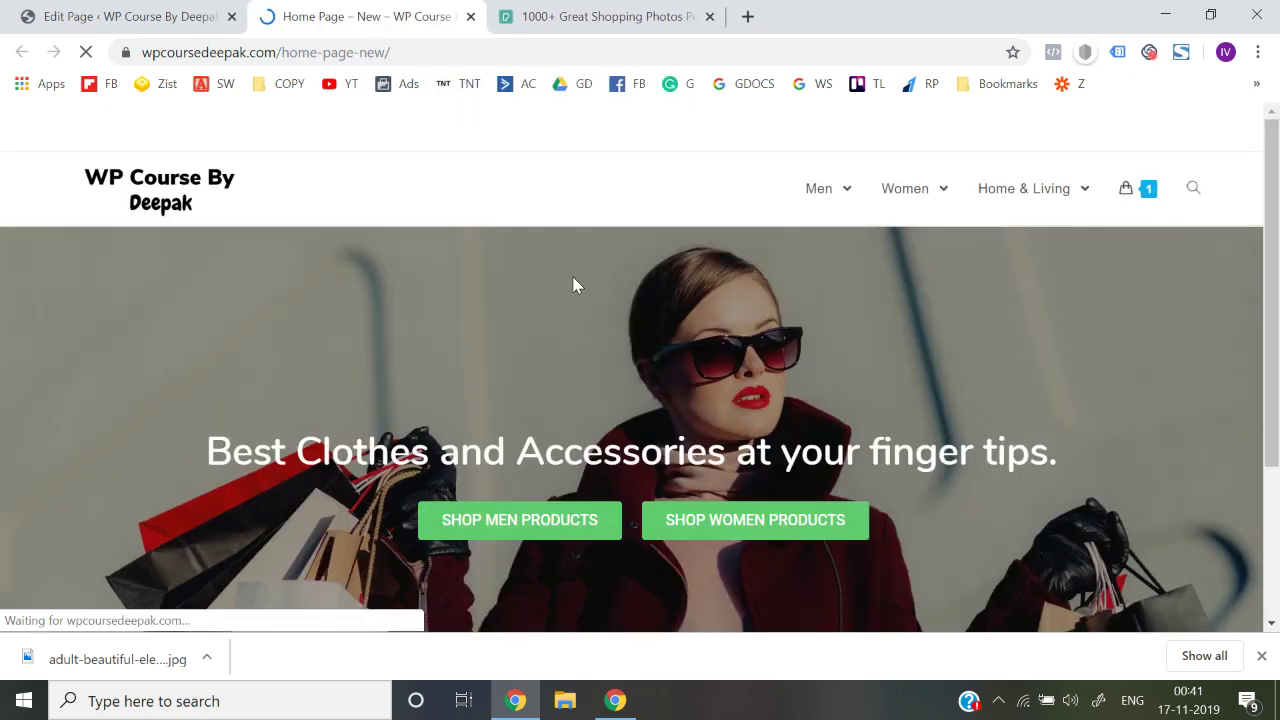
# - Review the live page's header, photo section and buttons, and dismiss the browser's download bar
pyautogui.scroll(-3, 549, 391)
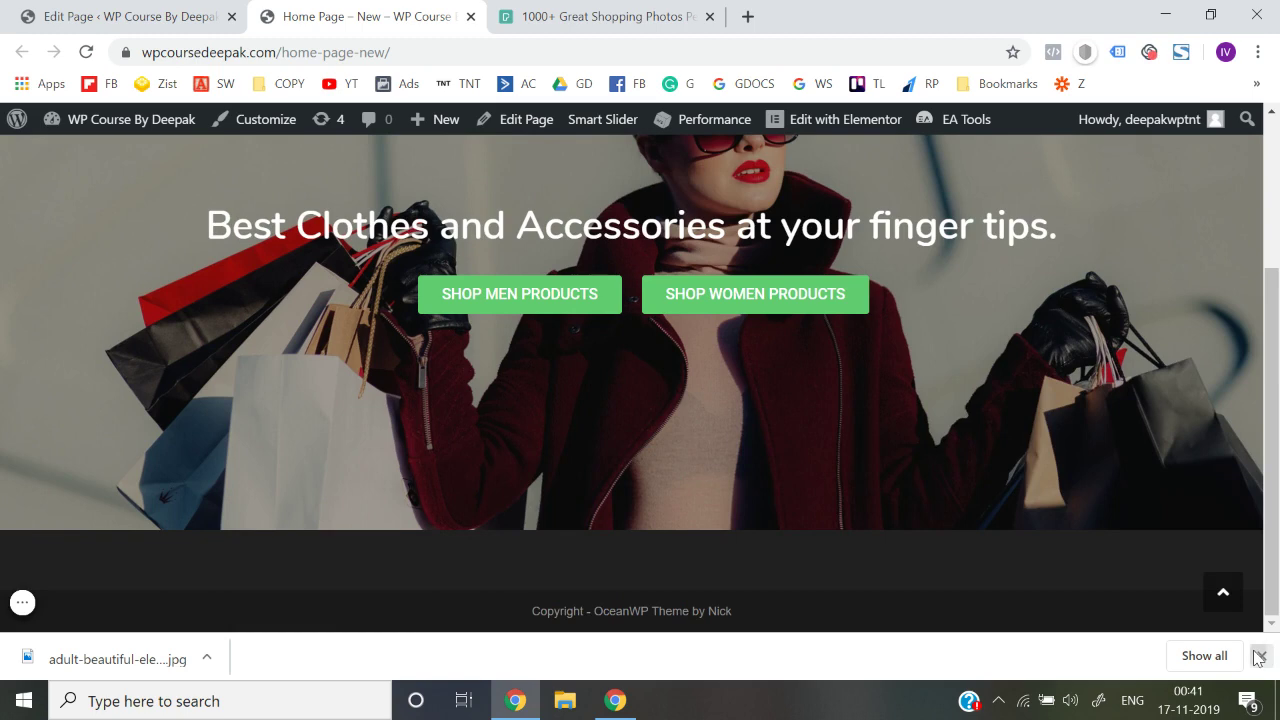
pyautogui.click(1258, 656)
pyautogui.scroll(2, 633, 366)
pyautogui.scroll(-2, 545, 531)
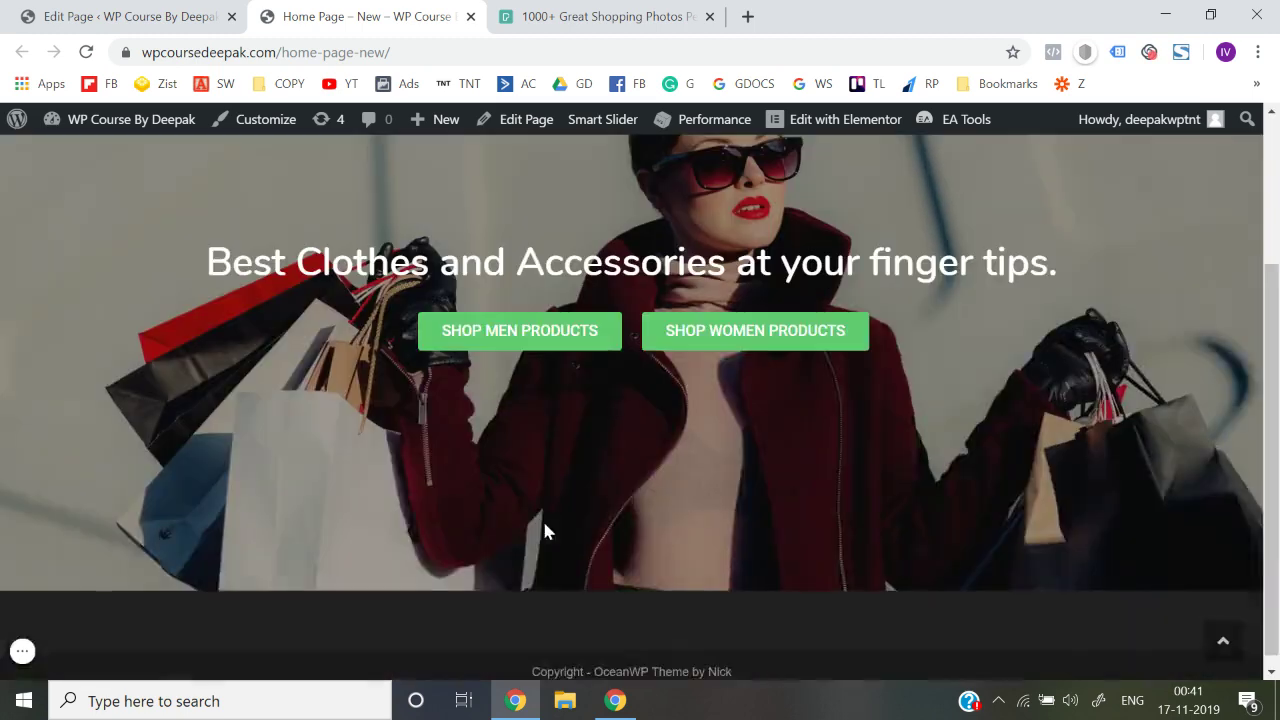
pyautogui.scroll(1, 545, 530)
pyautogui.scroll(1, 530, 468)
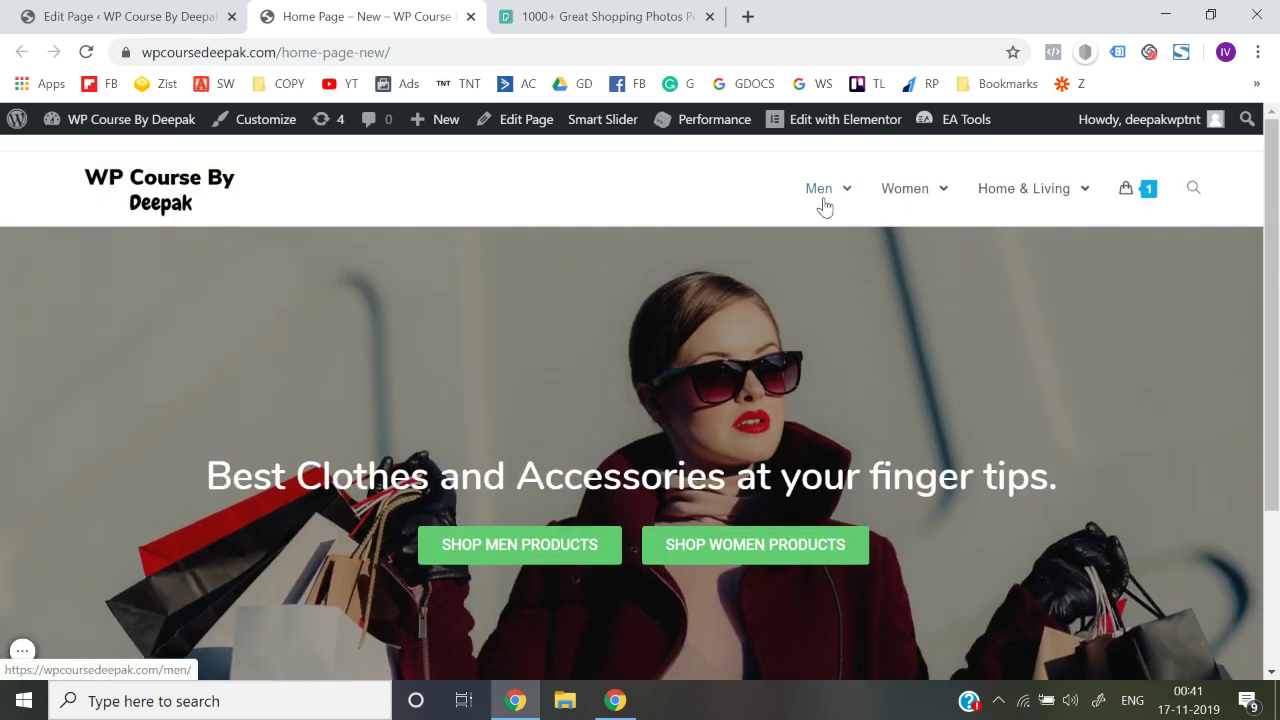
pyautogui.scroll(-1, 700, 460)
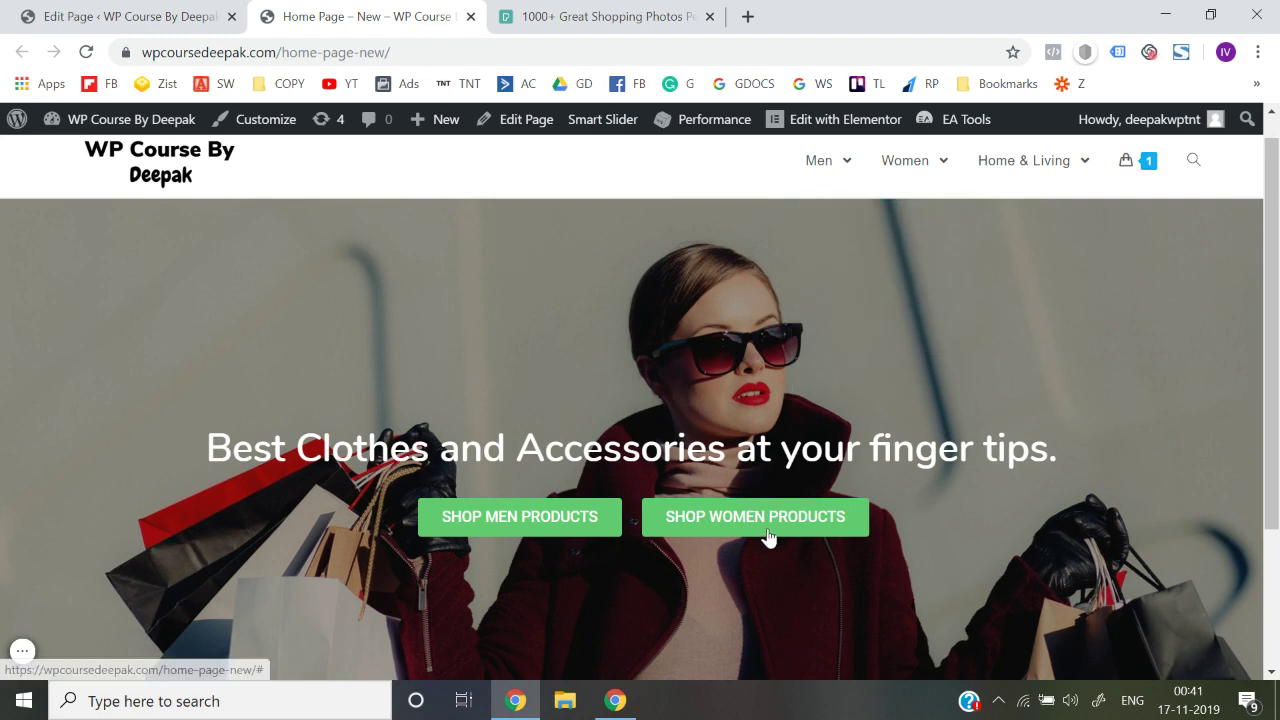
# - Open the Men page from the site navigation in a new tab and copy its URL
pyautogui.rightClick(819, 171)
pyautogui.click(825, 177)
pyautogui.click(533, 8)
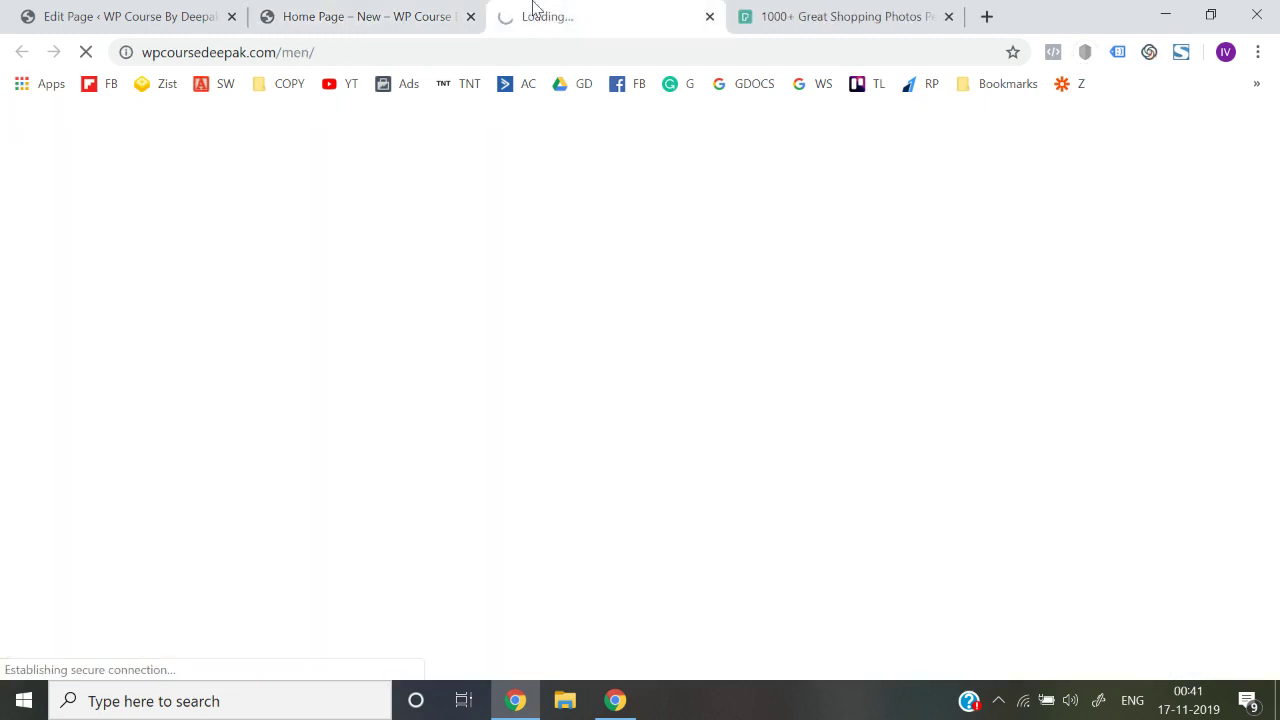
pyautogui.click(511, 45)
pyautogui.hotkey('ctrl', 'c')
# - Open the Women page from the live home page's navigation in a new tab
pyautogui.click(400, 12)
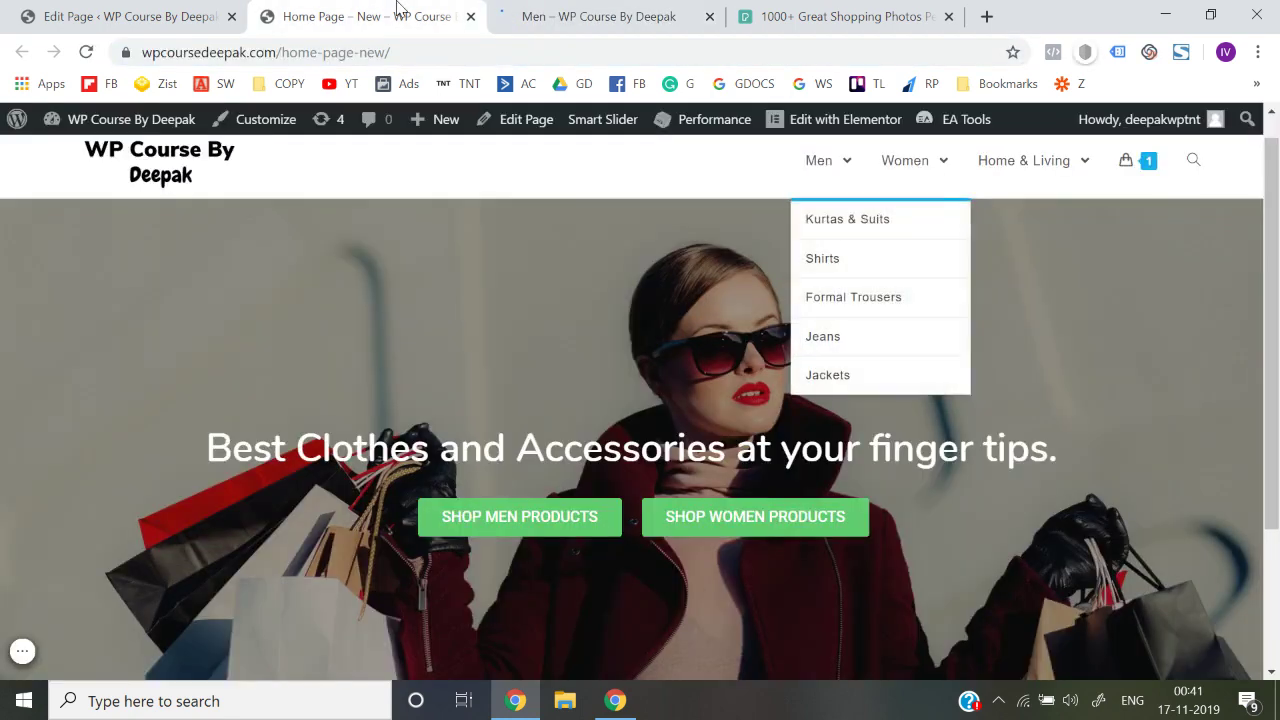
pyautogui.rightClick(910, 166)
pyautogui.click(918, 177)
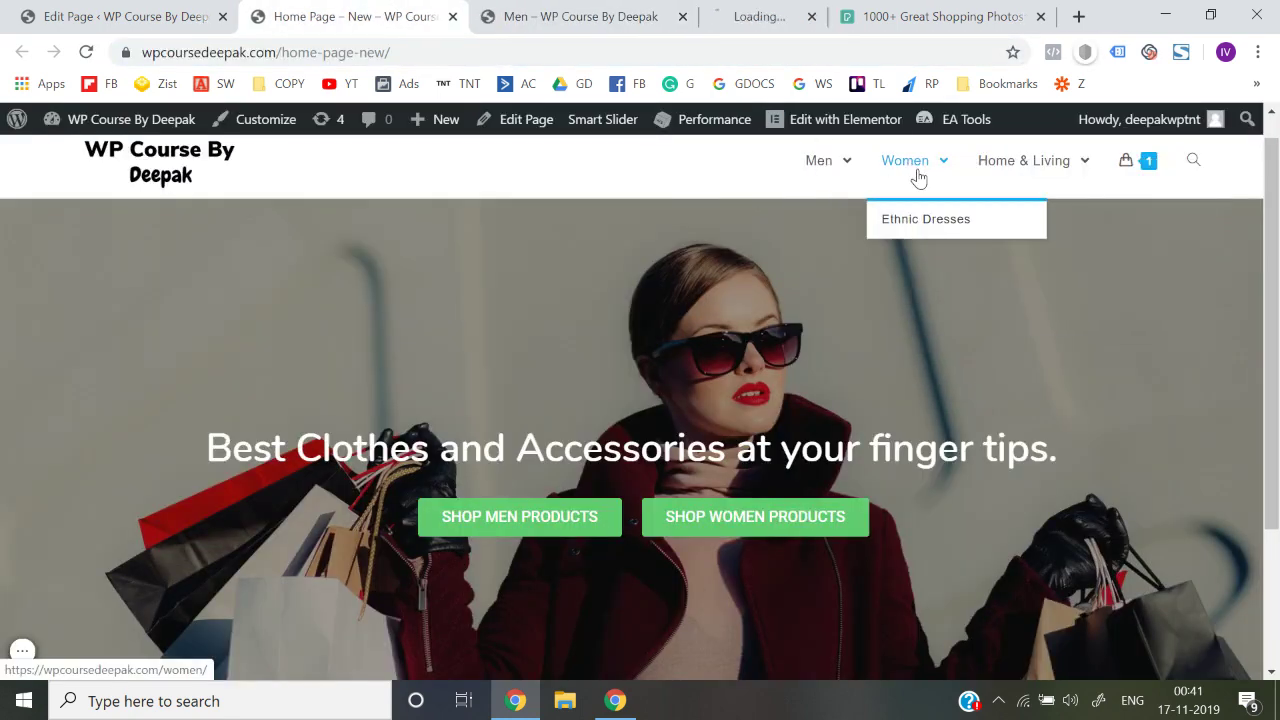
pyautogui.click(735, 12)
# - Reopen the home page in Elementor and link the SHOP MEN PRODUCTS button to the copied /men/ page URL
pyautogui.click(265, 10)
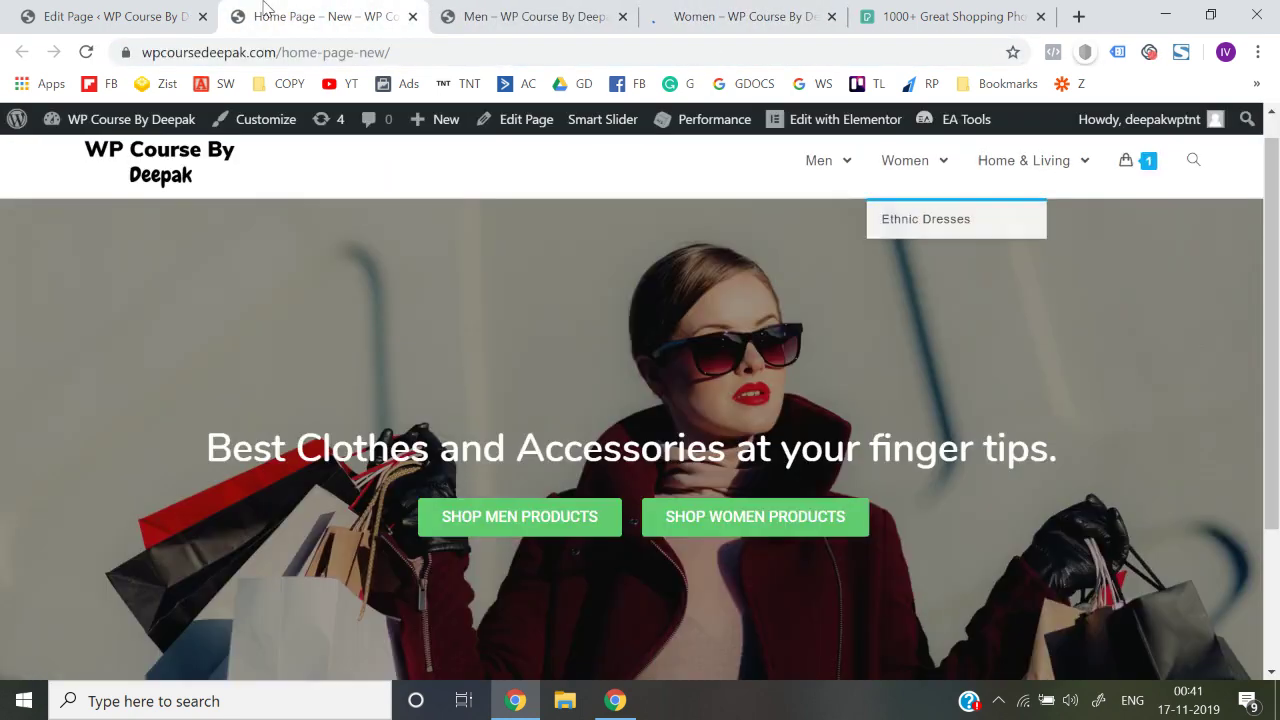
pyautogui.click(832, 128)
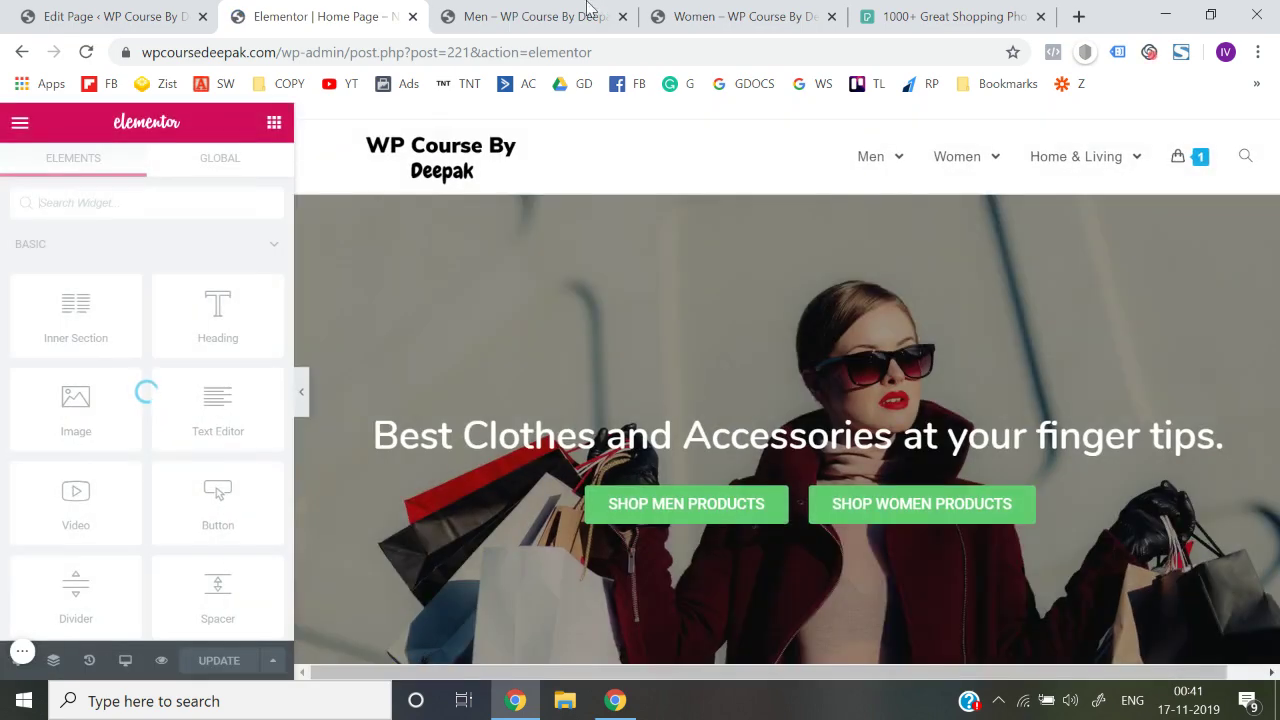
pyautogui.click(561, 9)
pyautogui.click(320, 14)
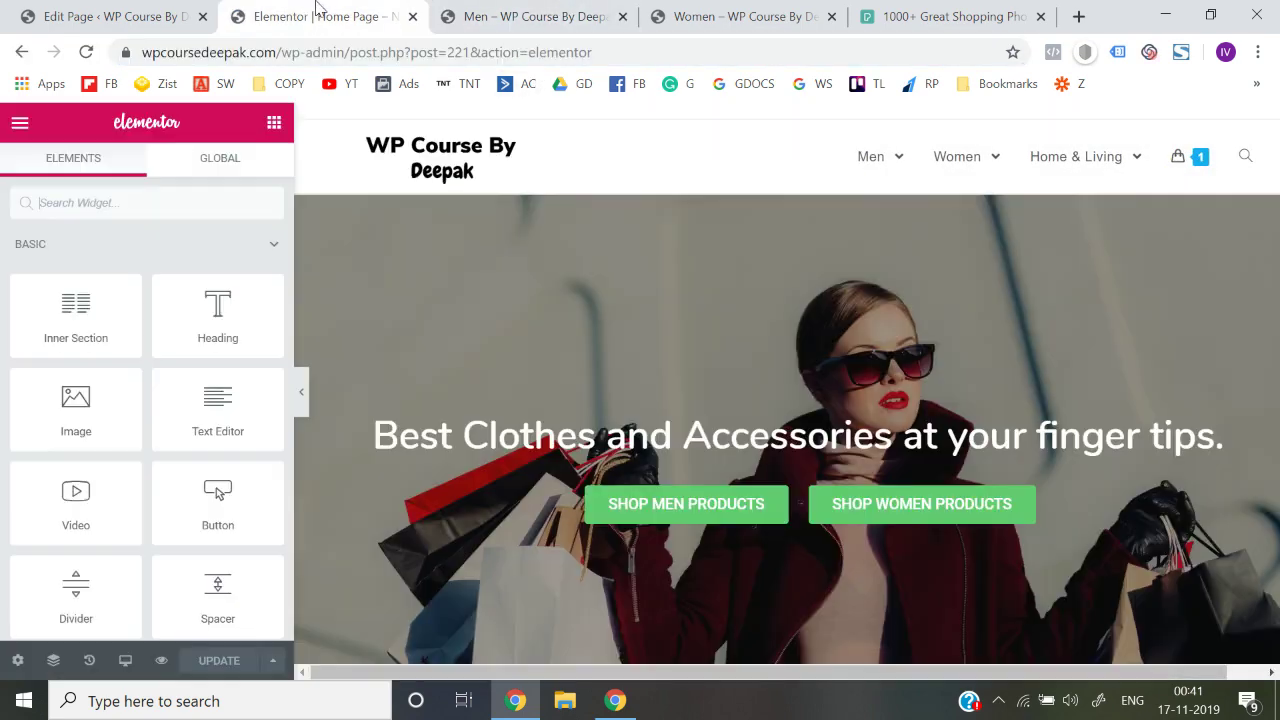
pyautogui.click(650, 507)
pyautogui.click(160, 386)
pyautogui.hotkey('ctrl', 'v')
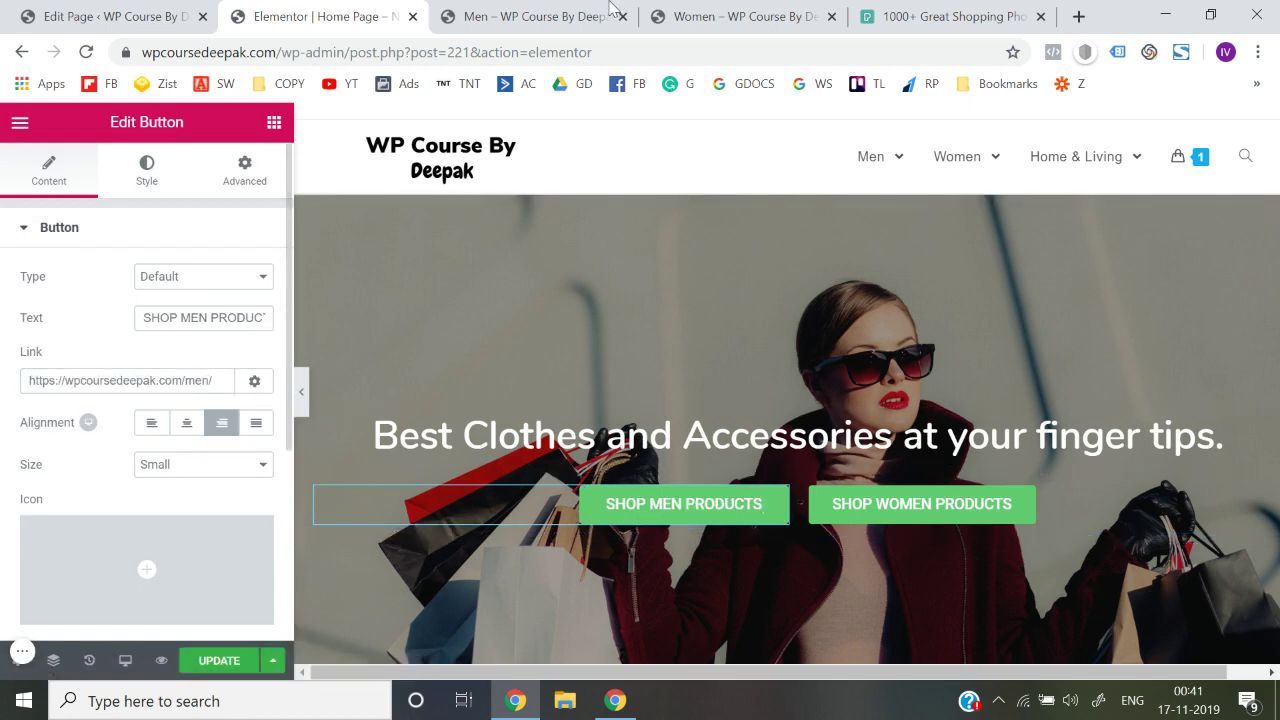
# - Copy the Women page's URL, link the SHOP WOMEN PRODUCTS button to that /women/ address, and update the home page
pyautogui.click(662, 12)
pyautogui.click(601, 62)
pyautogui.hotkey('ctrl', 'c')
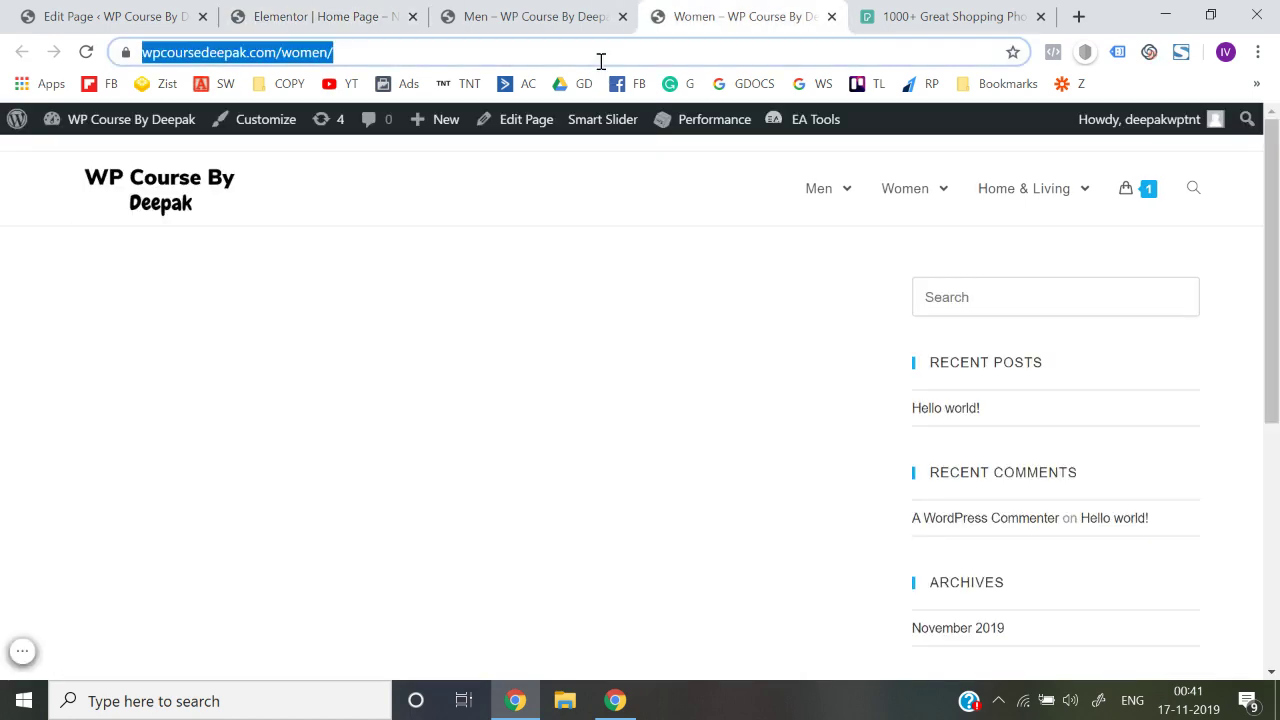
pyautogui.click(320, 16)
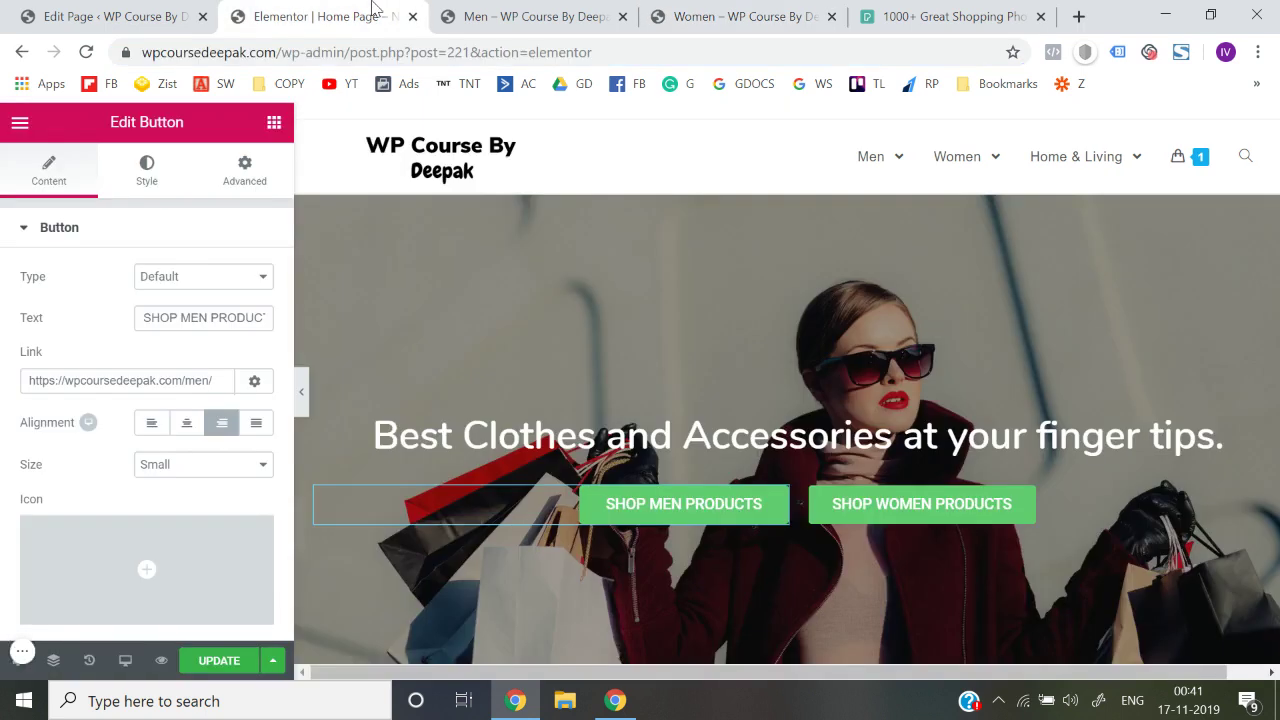
pyautogui.click(905, 505)
pyautogui.doubleClick(190, 375)
pyautogui.hotkey('ctrl', 'v')
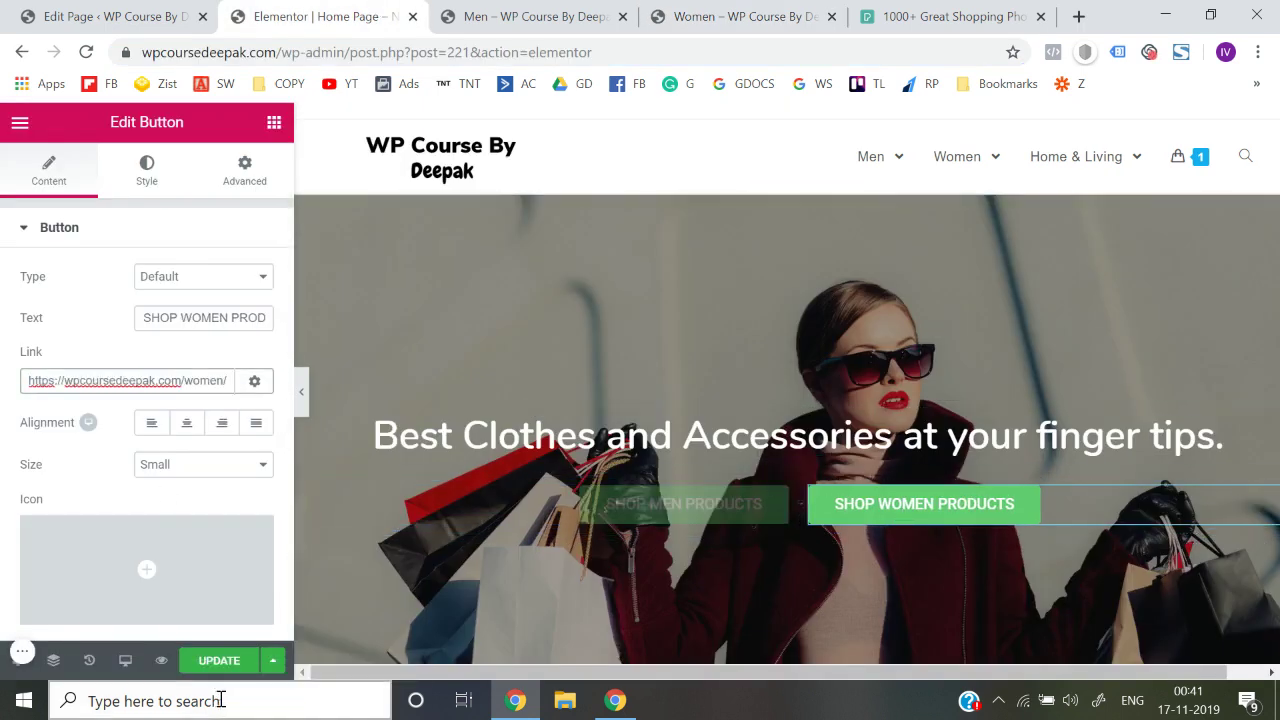
pyautogui.click(219, 661)
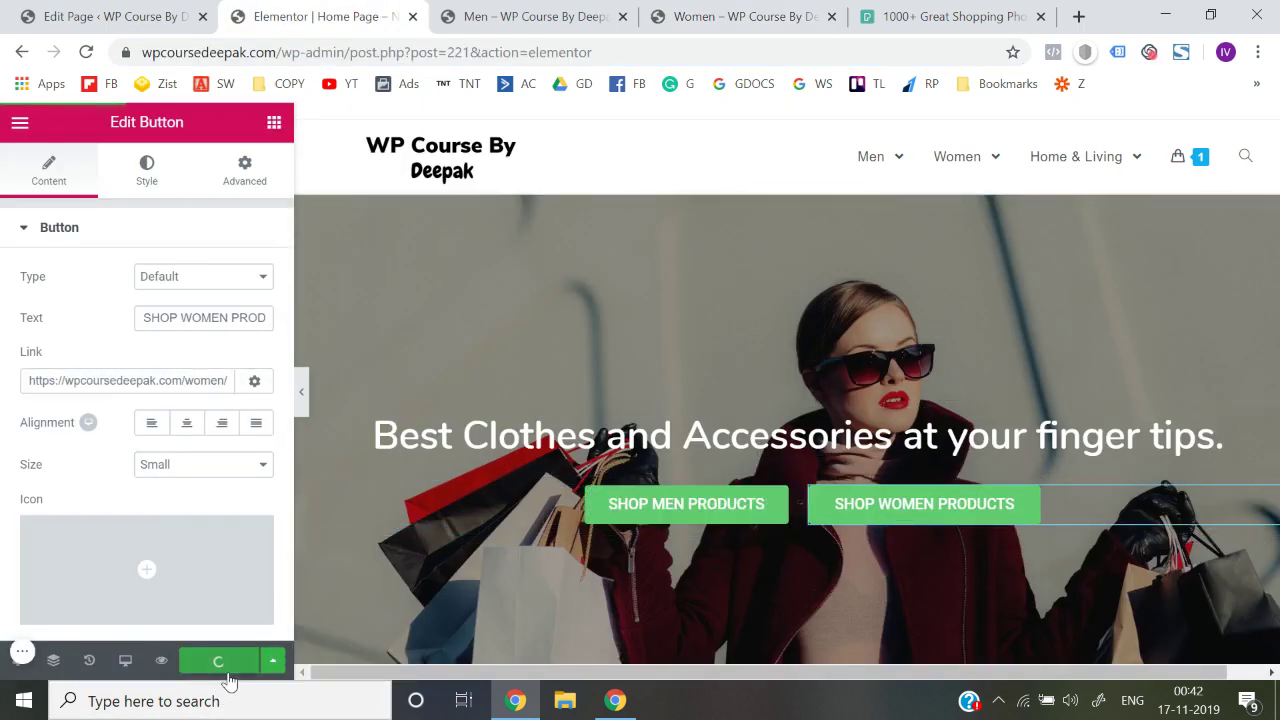
# - Preview the home page, close the separate Men and Women tabs, and test the links of both shop buttons
pyautogui.click(160, 661)
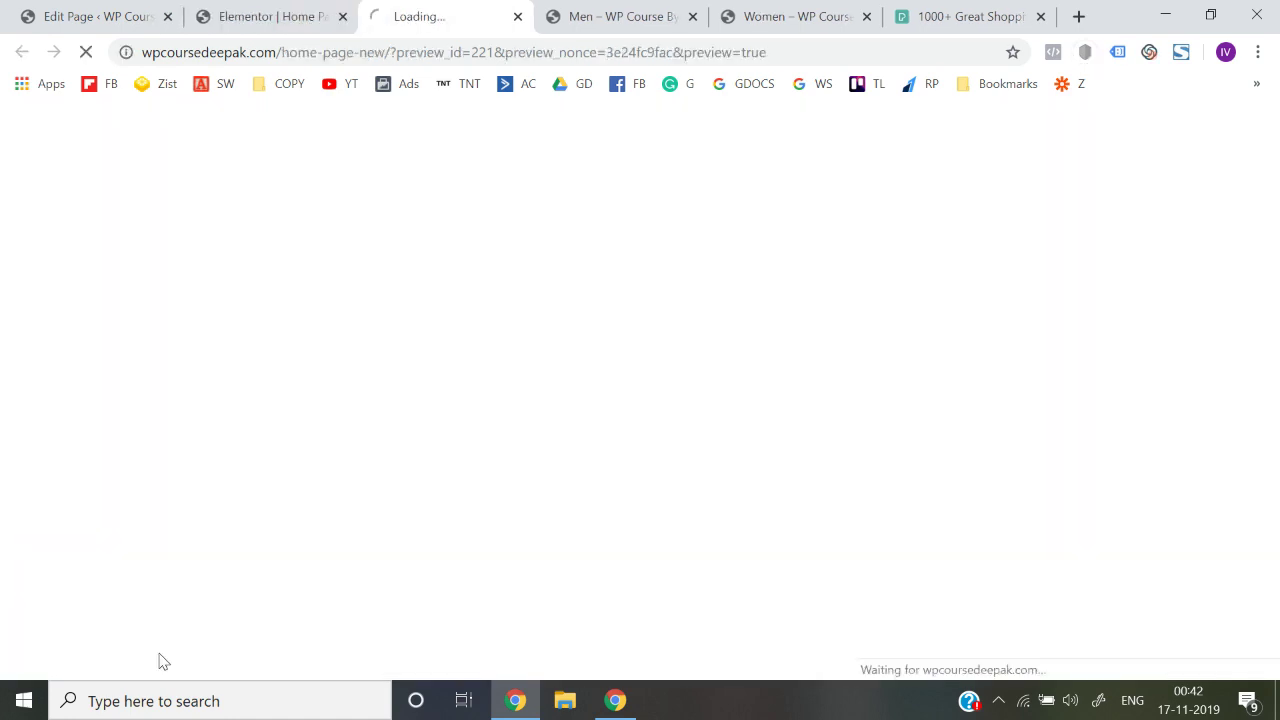
pyautogui.click(695, 20)
pyautogui.click(695, 20)
pyautogui.scroll(-3, 496, 477)
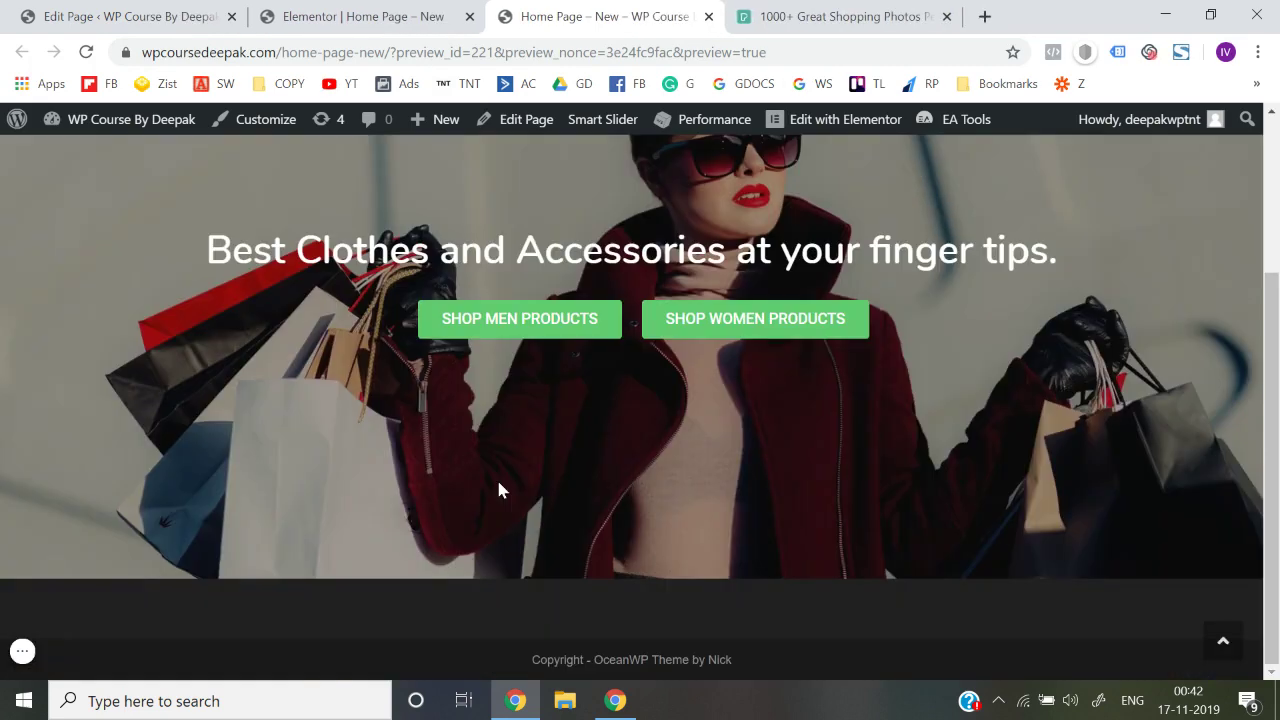
pyautogui.click(526, 335)
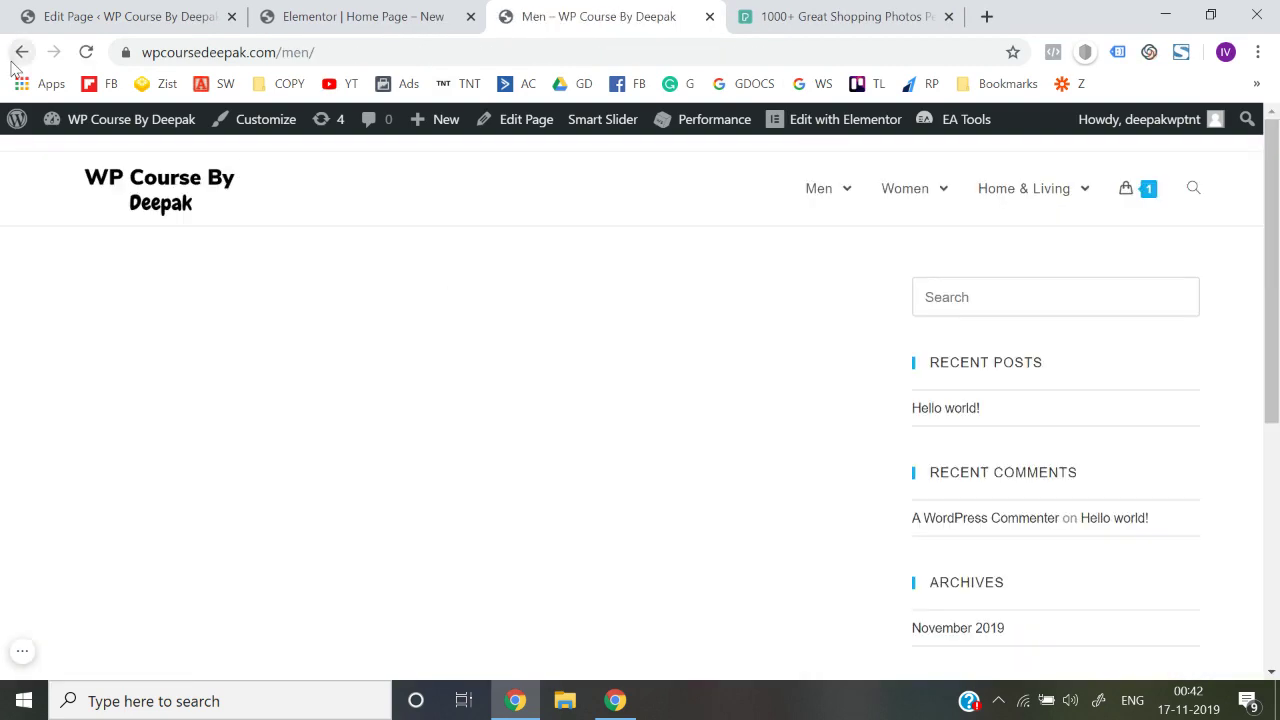
pyautogui.click(21, 52)
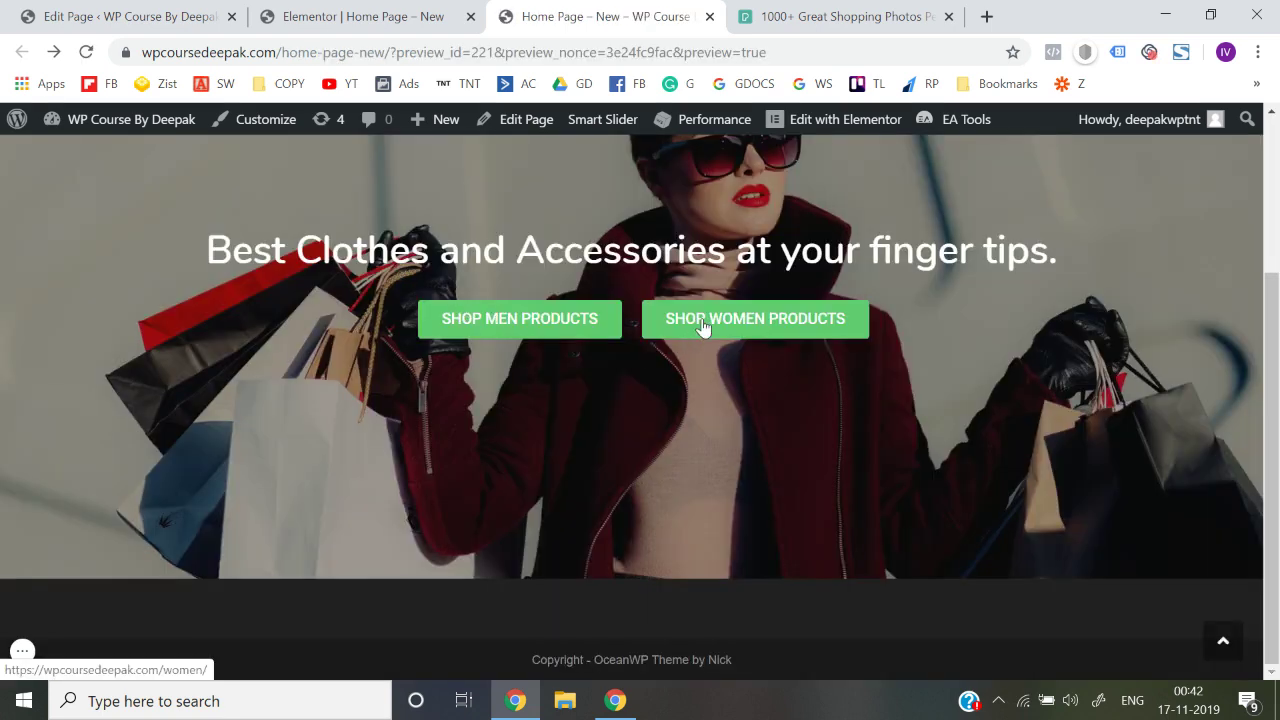
pyautogui.click(703, 327)
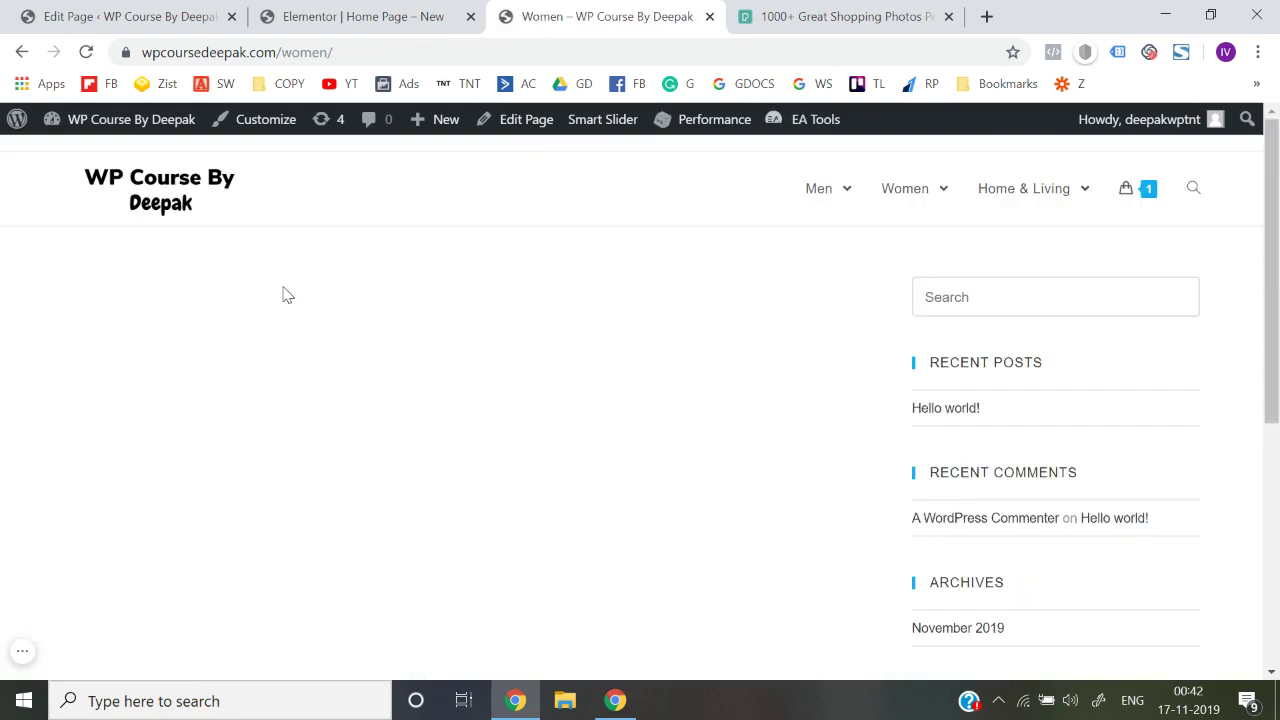
# - Return to the Elementor editor and switch the home page to the mobile preview
pyautogui.click(410, 14)
pyautogui.scroll(-1, 531, 537)
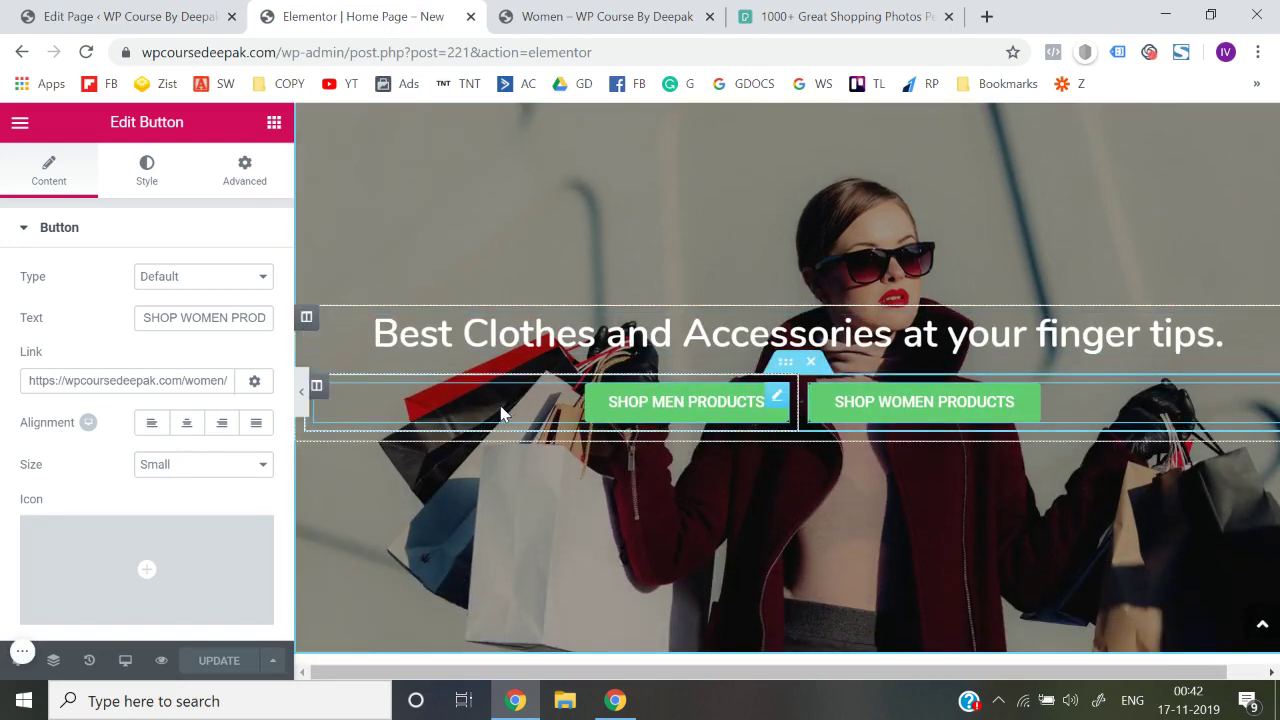
pyautogui.scroll(1, 502, 412)
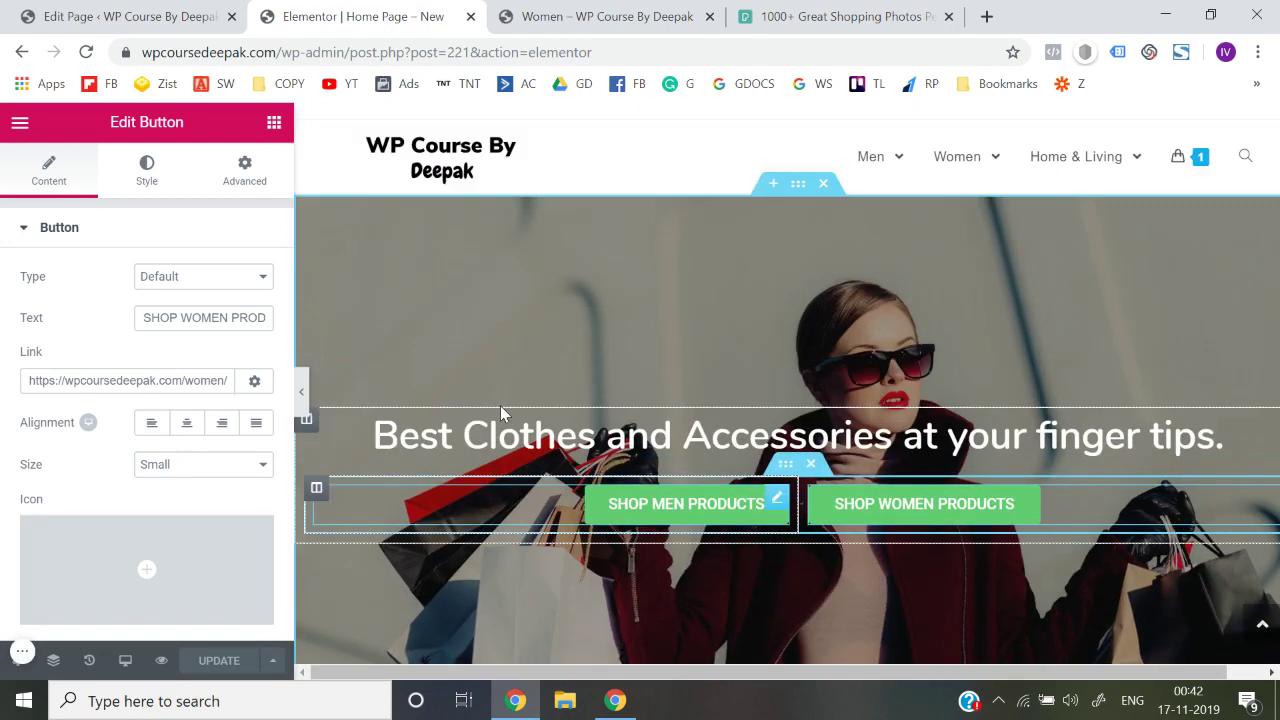
pyautogui.click(126, 661)
pyautogui.click(122, 612)
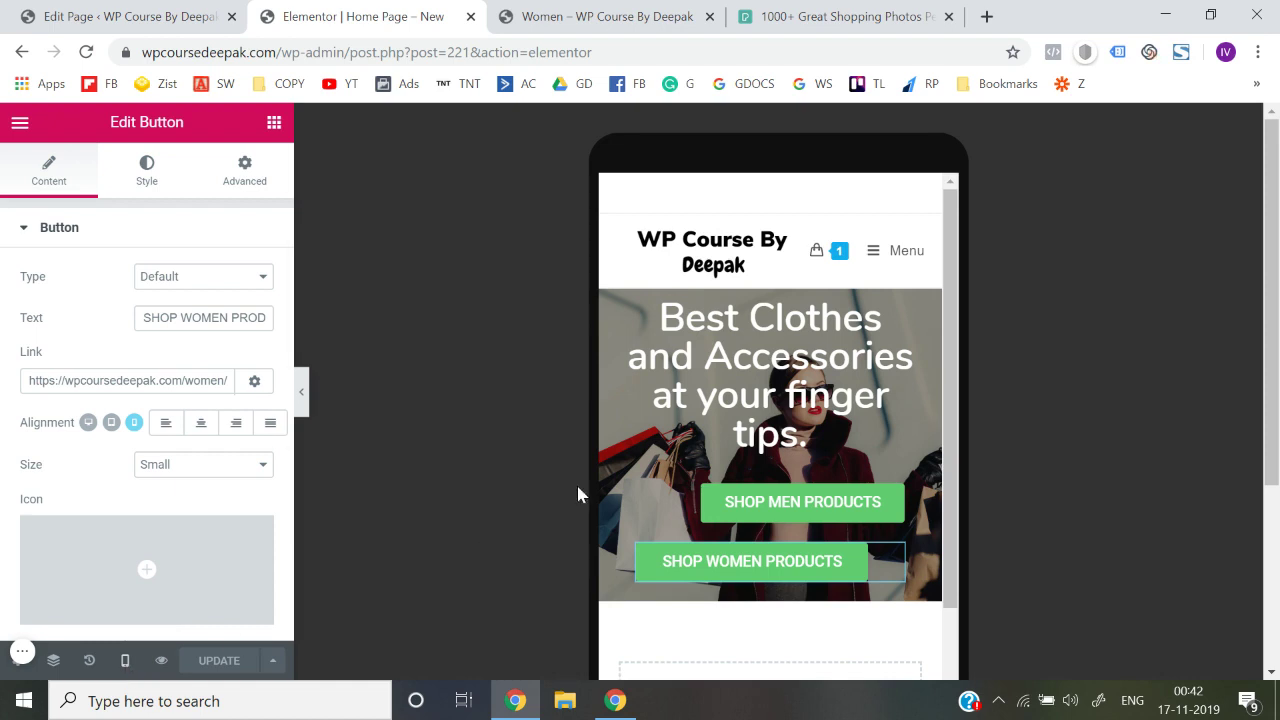
# - Set the mobile font size of the "Best Clothes and Accessories" heading to 21 px
pyautogui.click(820, 398)
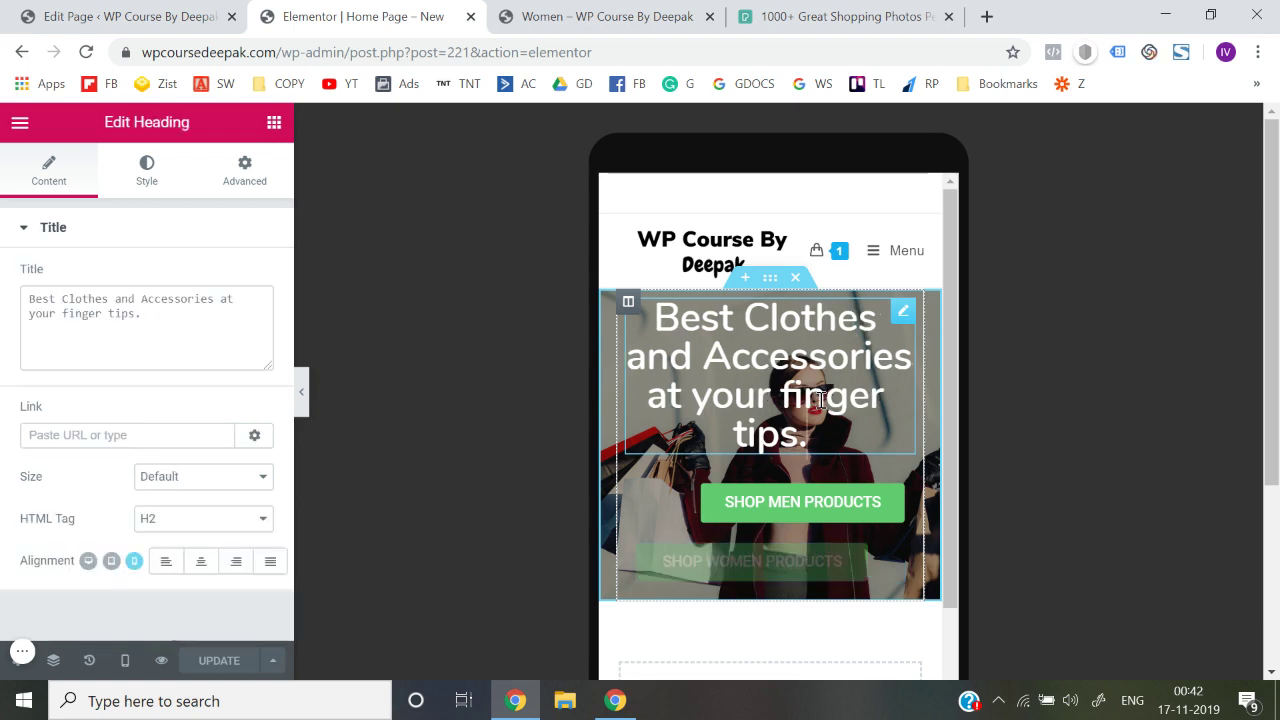
pyautogui.click(146, 172)
pyautogui.click(250, 320)
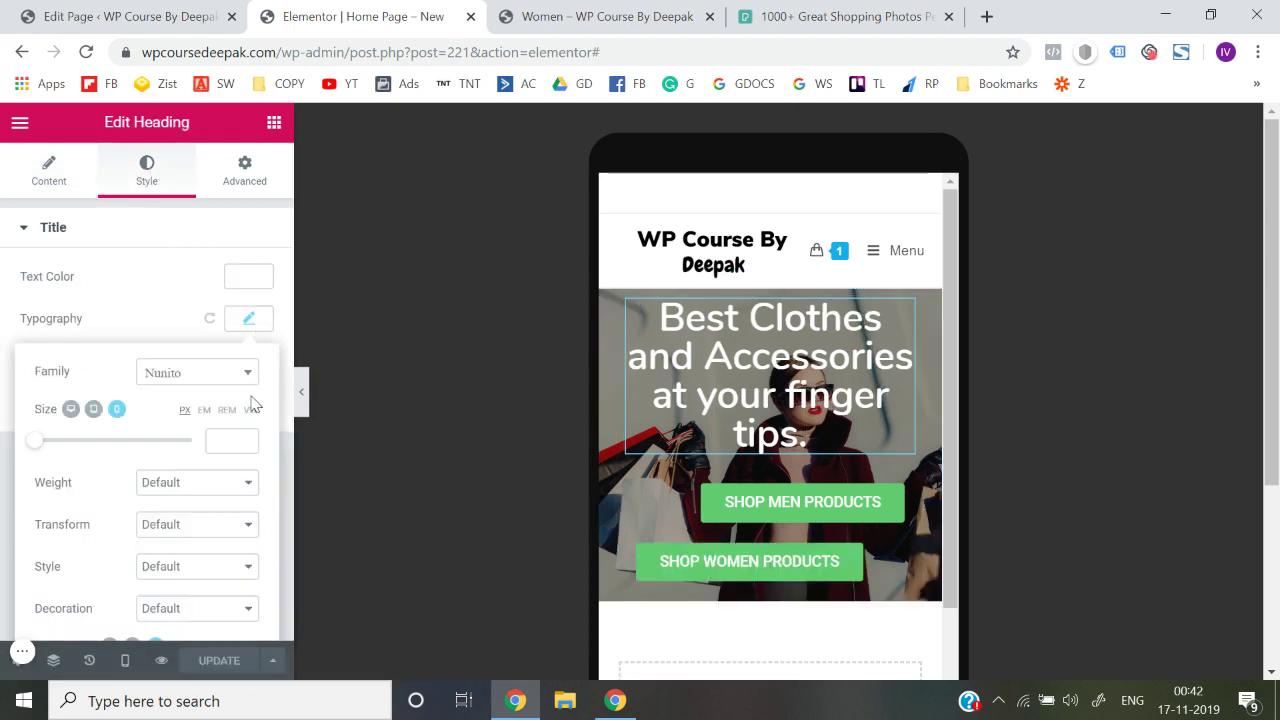
pyautogui.click(246, 438)
pyautogui.click(246, 438)
pyautogui.moveTo(246, 440); pyautogui.dragTo(246, 440)
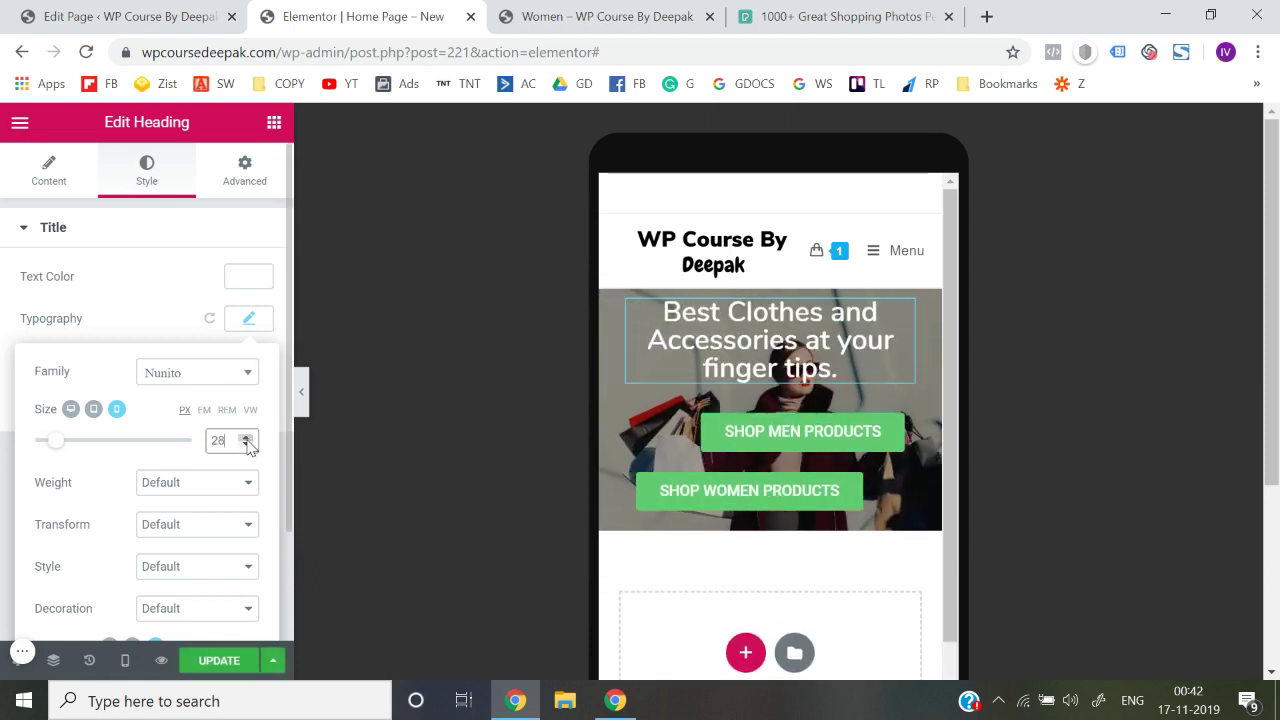
pyautogui.click(246, 446)
pyautogui.click(246, 446)
pyautogui.click(246, 446)
pyautogui.click(246, 446)
pyautogui.click(246, 446)
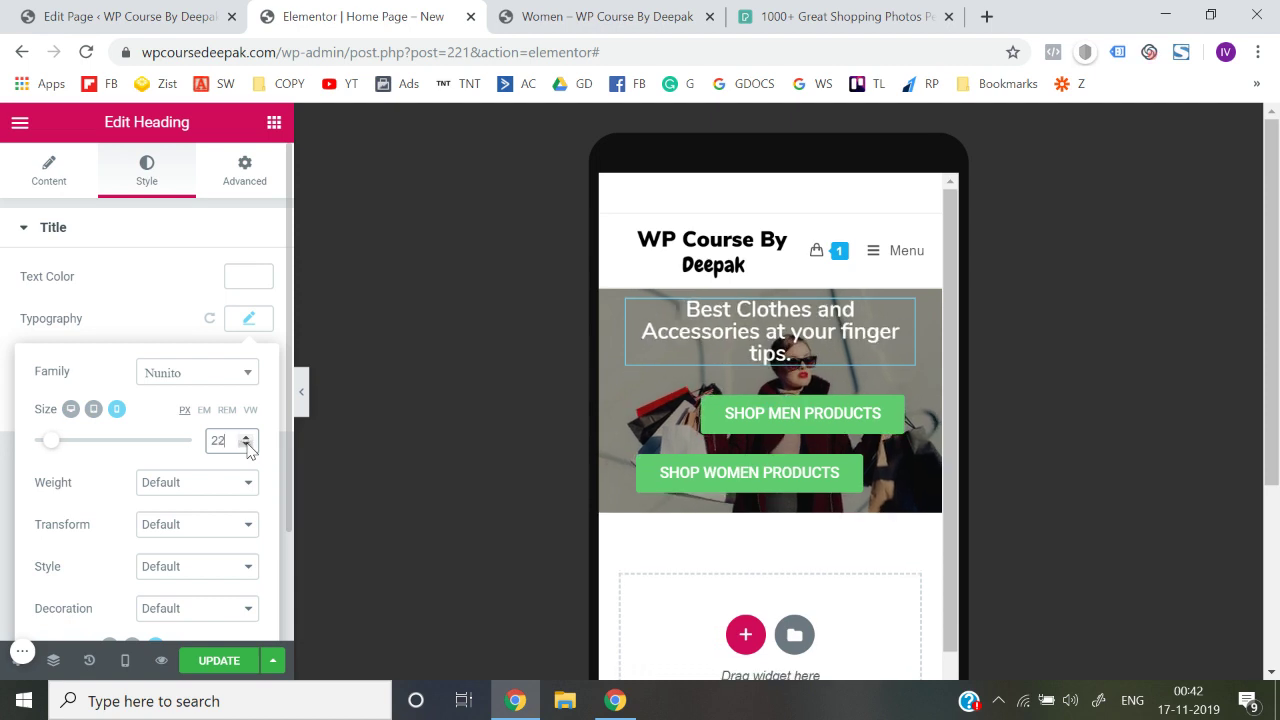
pyautogui.click(246, 446)
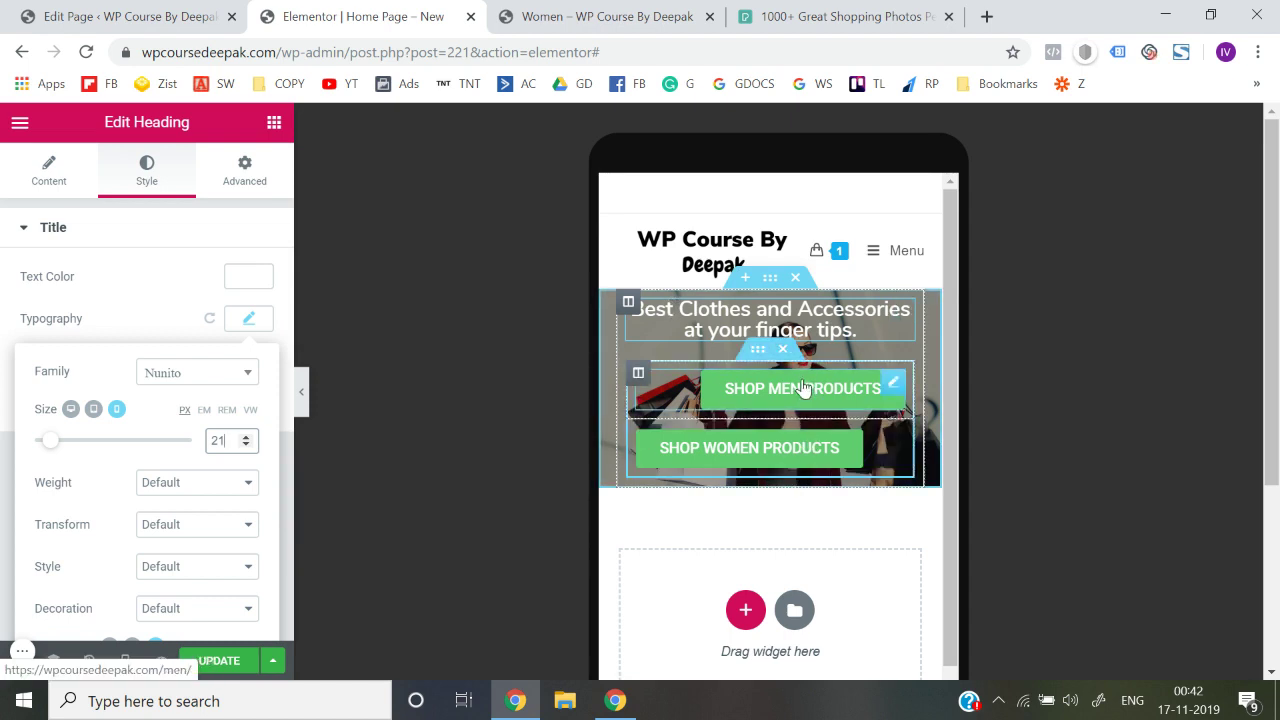
# - Center the SHOP MEN PRODUCTS and SHOP WOMEN PRODUCTS buttons in the mobile layout
pyautogui.click(892, 385)
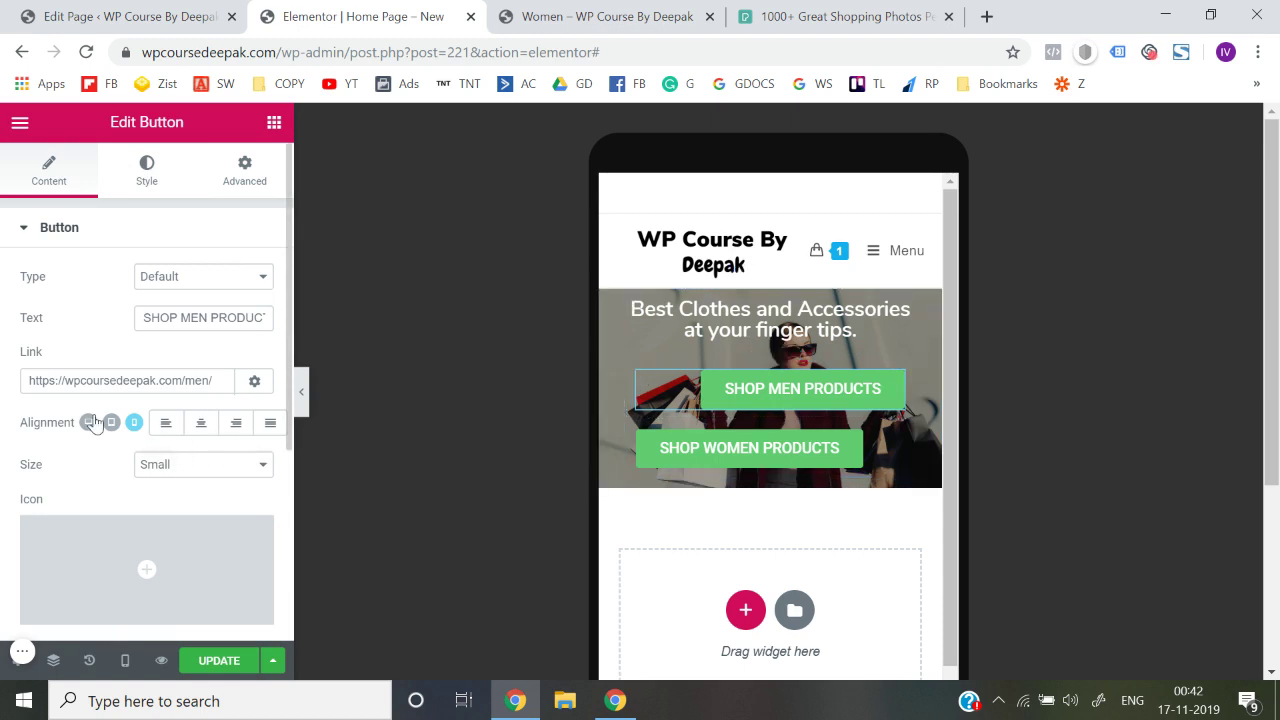
pyautogui.click(208, 428)
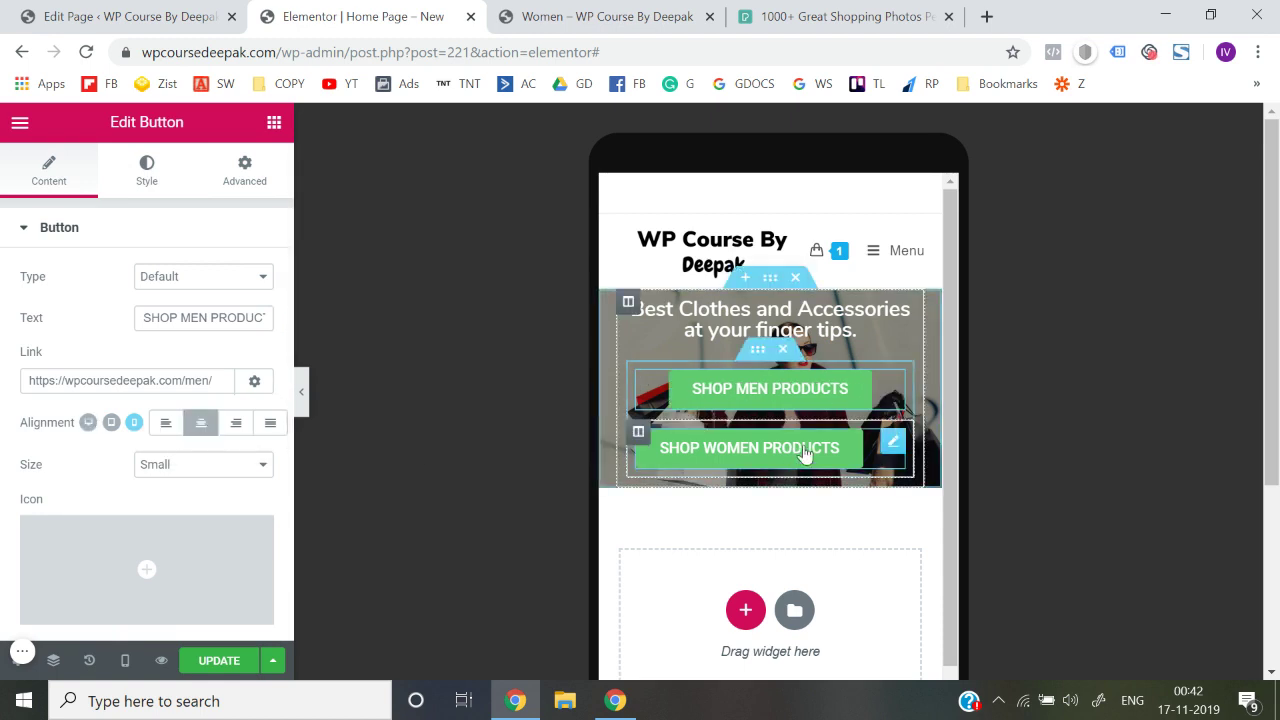
pyautogui.click(890, 440)
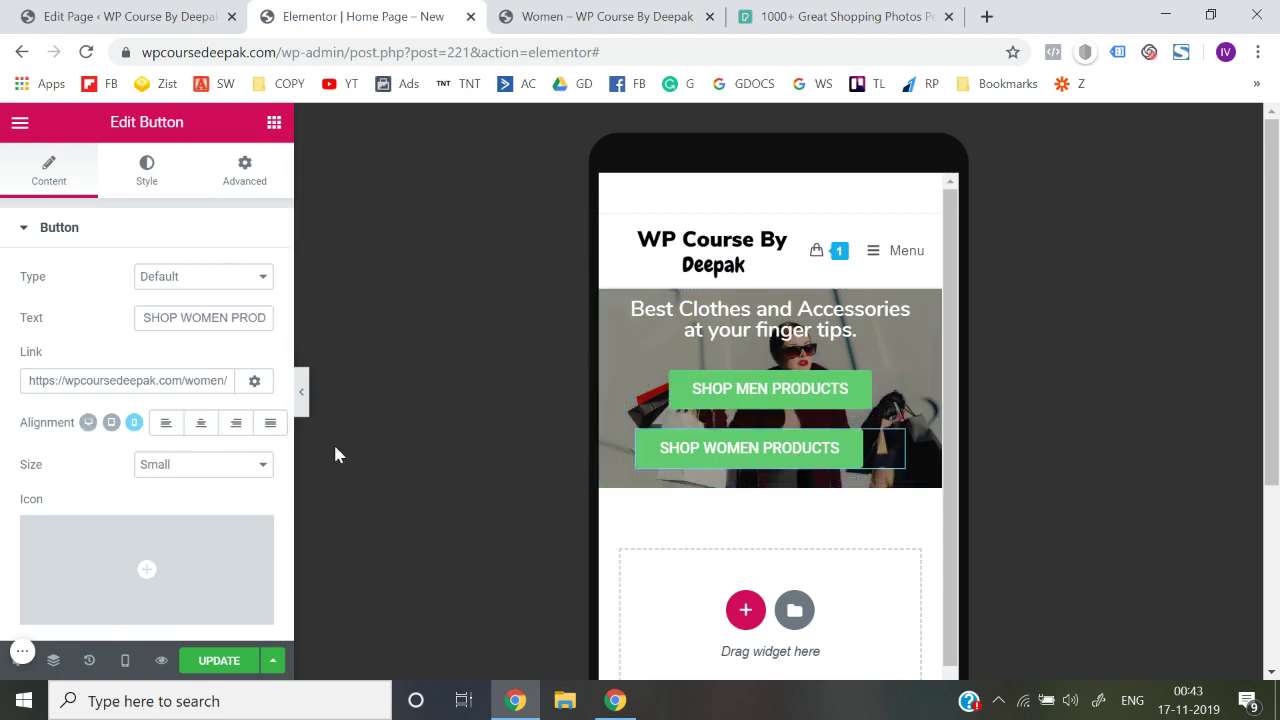
pyautogui.click(206, 422)
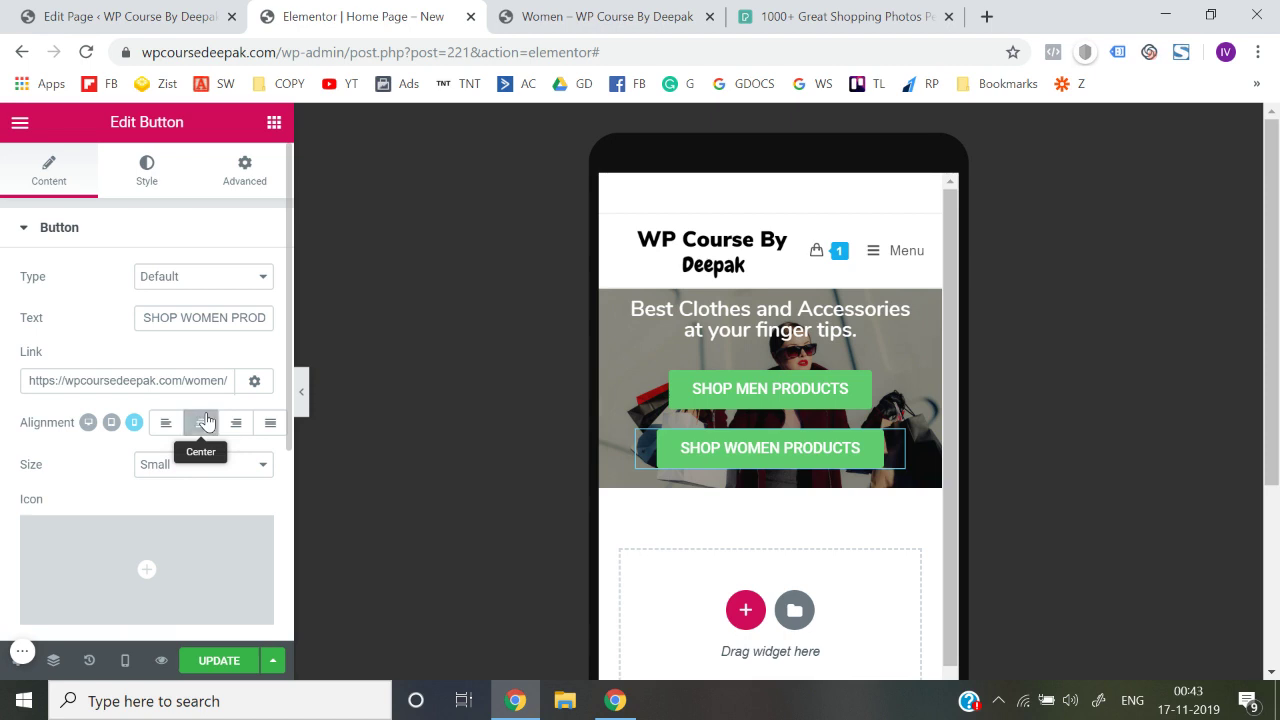
# - Check the mobile layout without the editing panel, and update the home page and refresh its preview
pyautogui.click(304, 396)
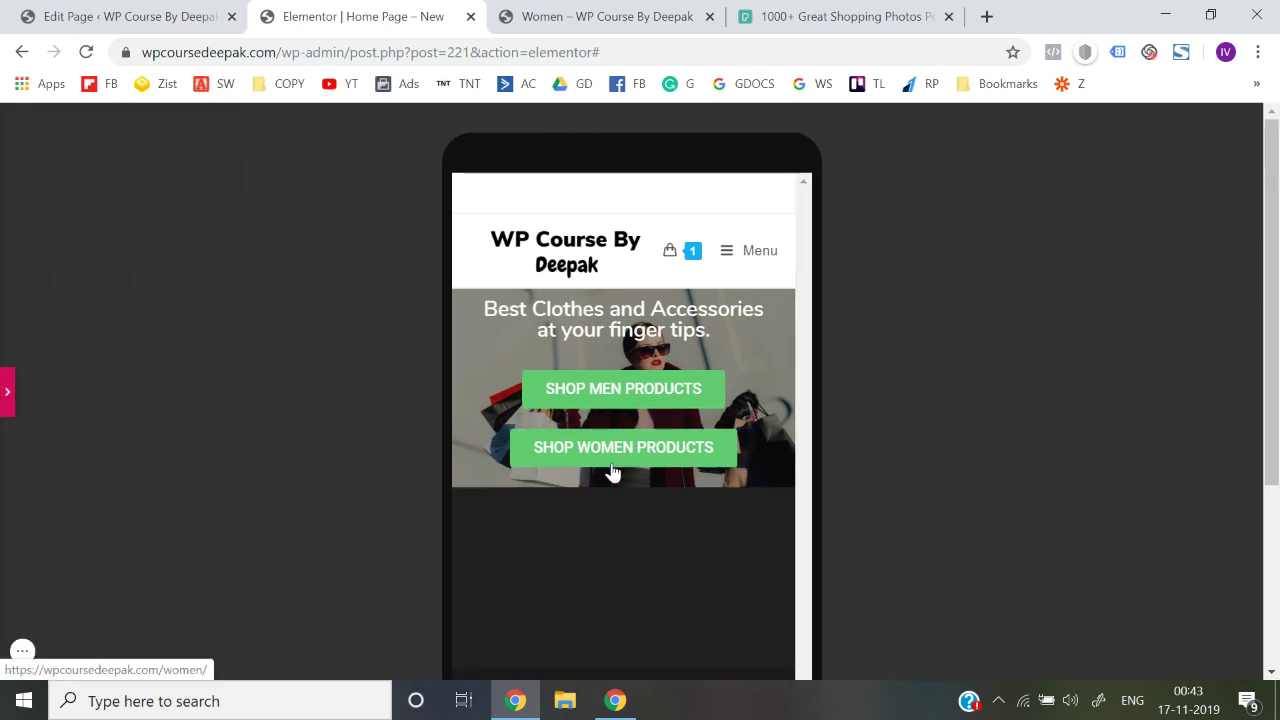
pyautogui.click(6, 398)
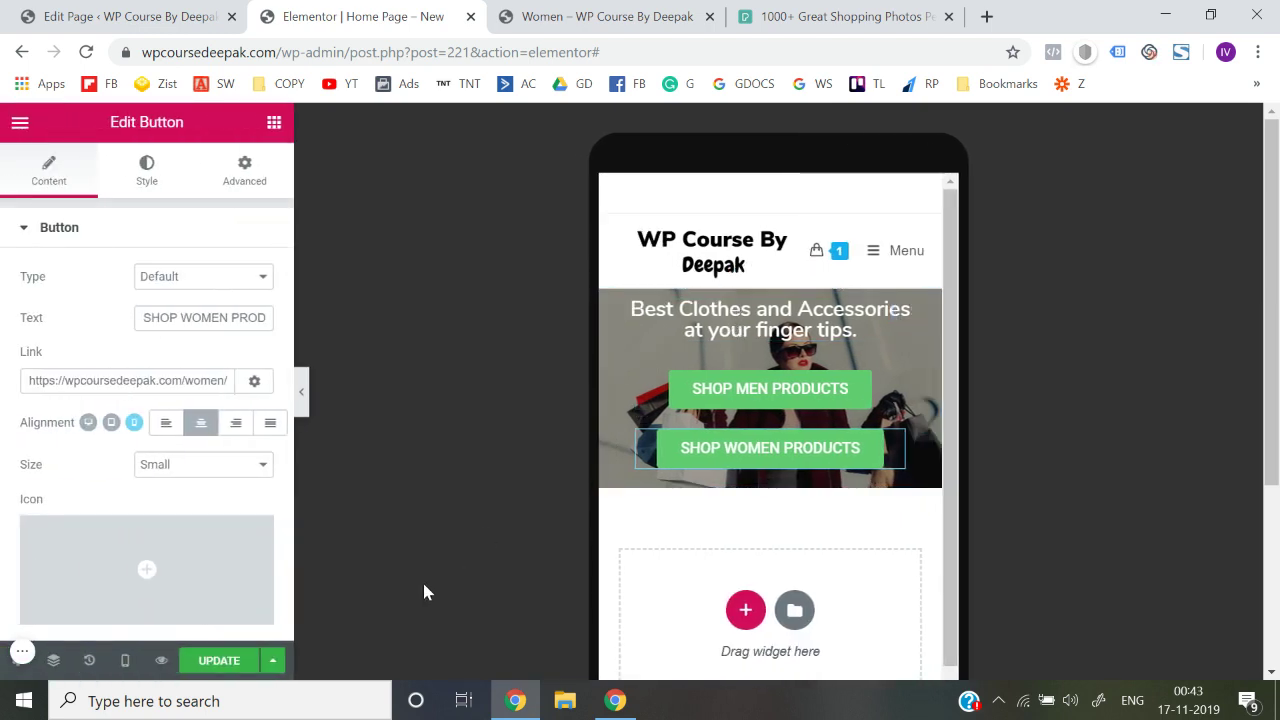
pyautogui.click(214, 662)
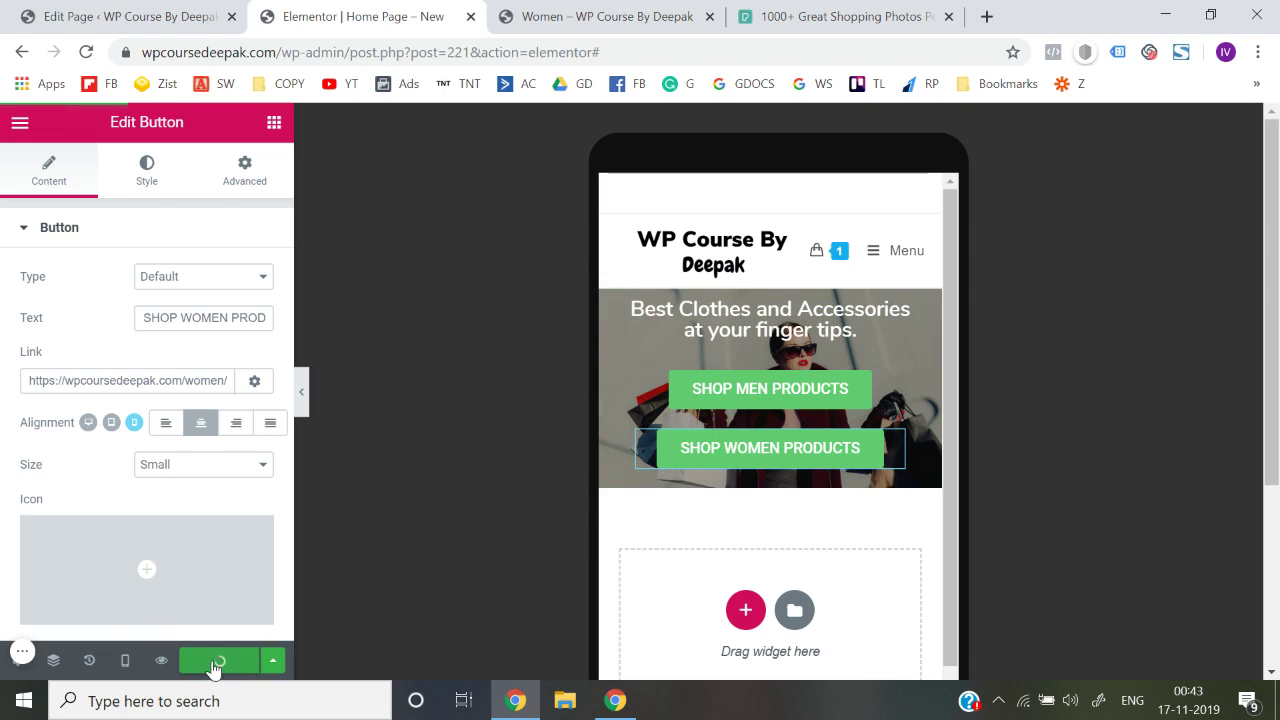
pyautogui.click(161, 660)
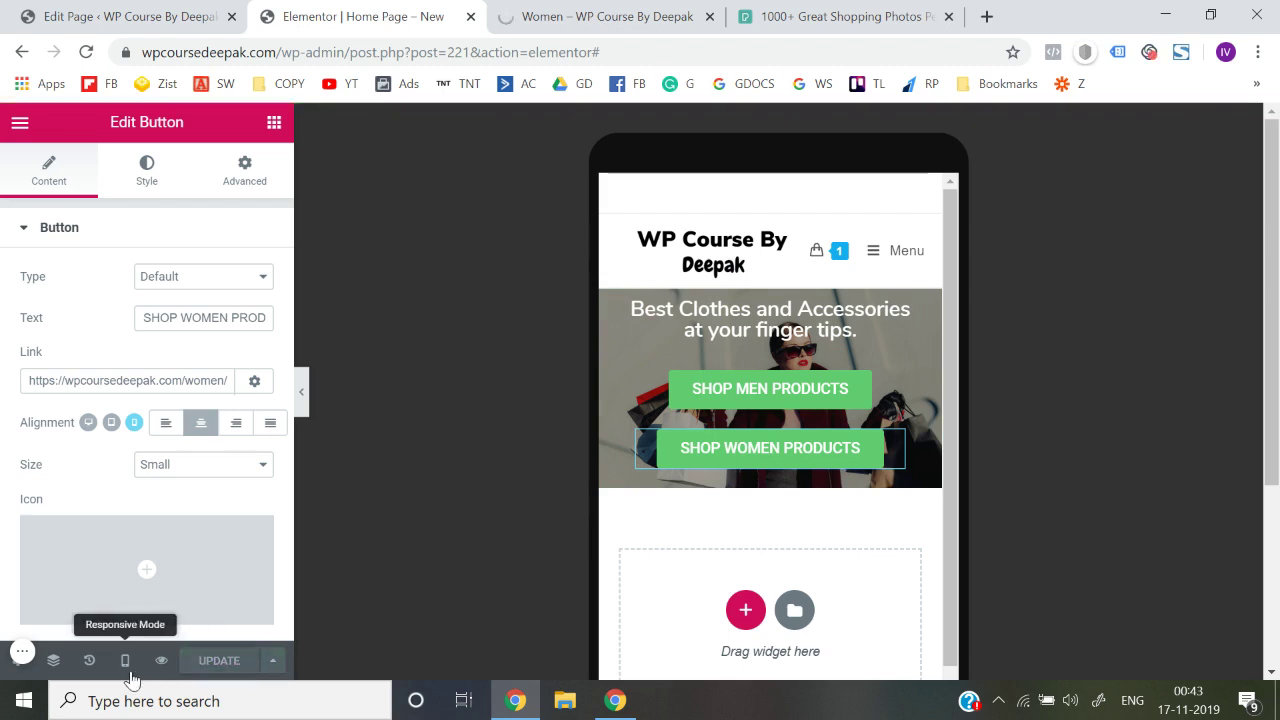
# - Switch to the desktop preview and check the photo section's layout at full width
pyautogui.click(124, 665)
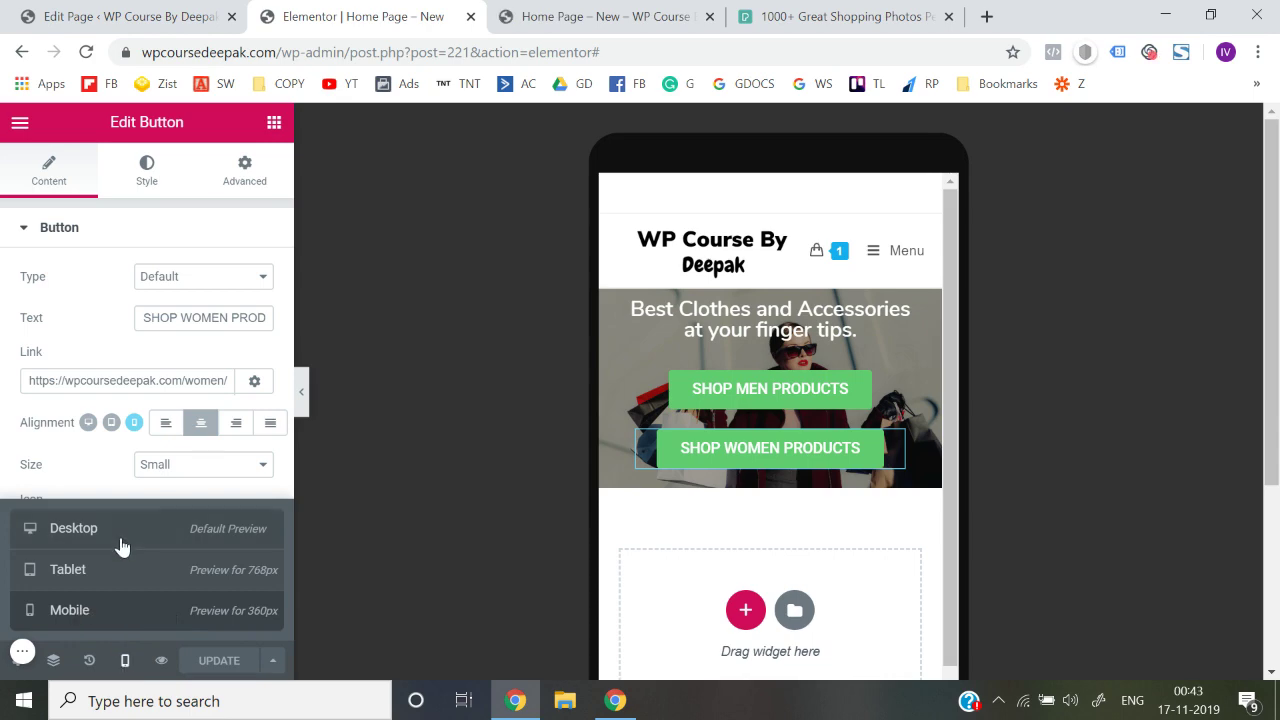
pyautogui.click(121, 546)
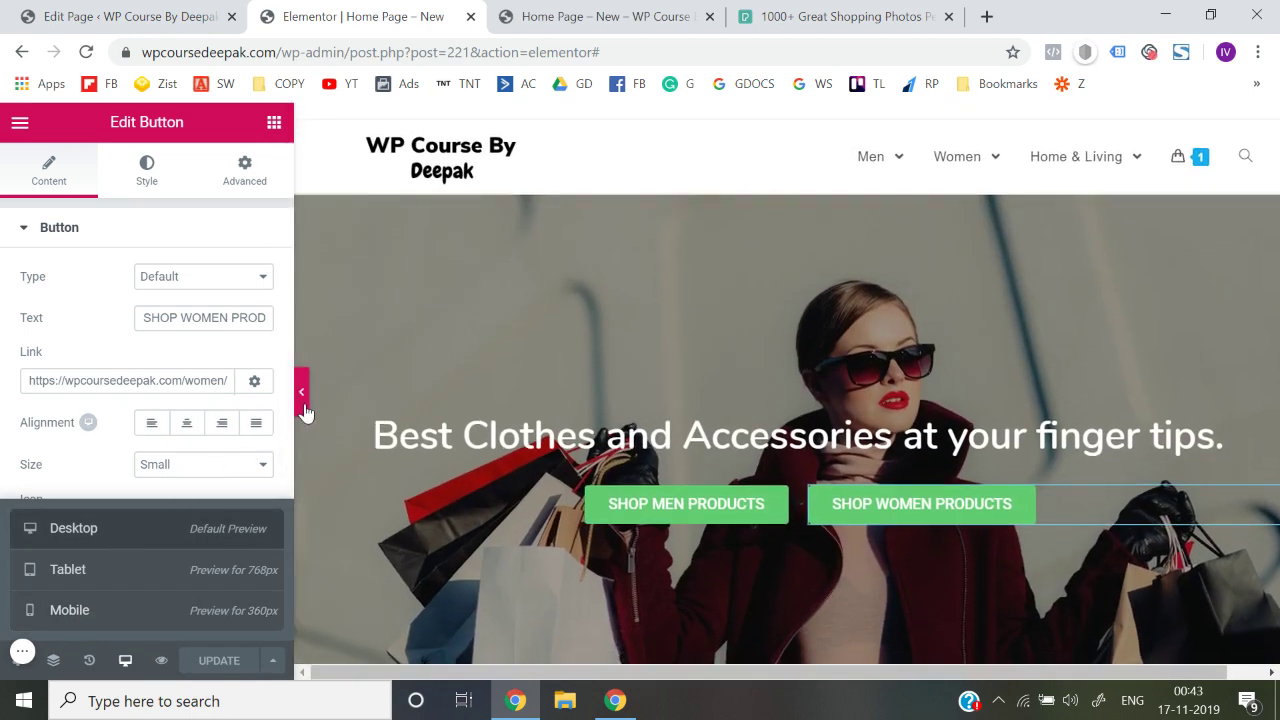
pyautogui.click(302, 393)
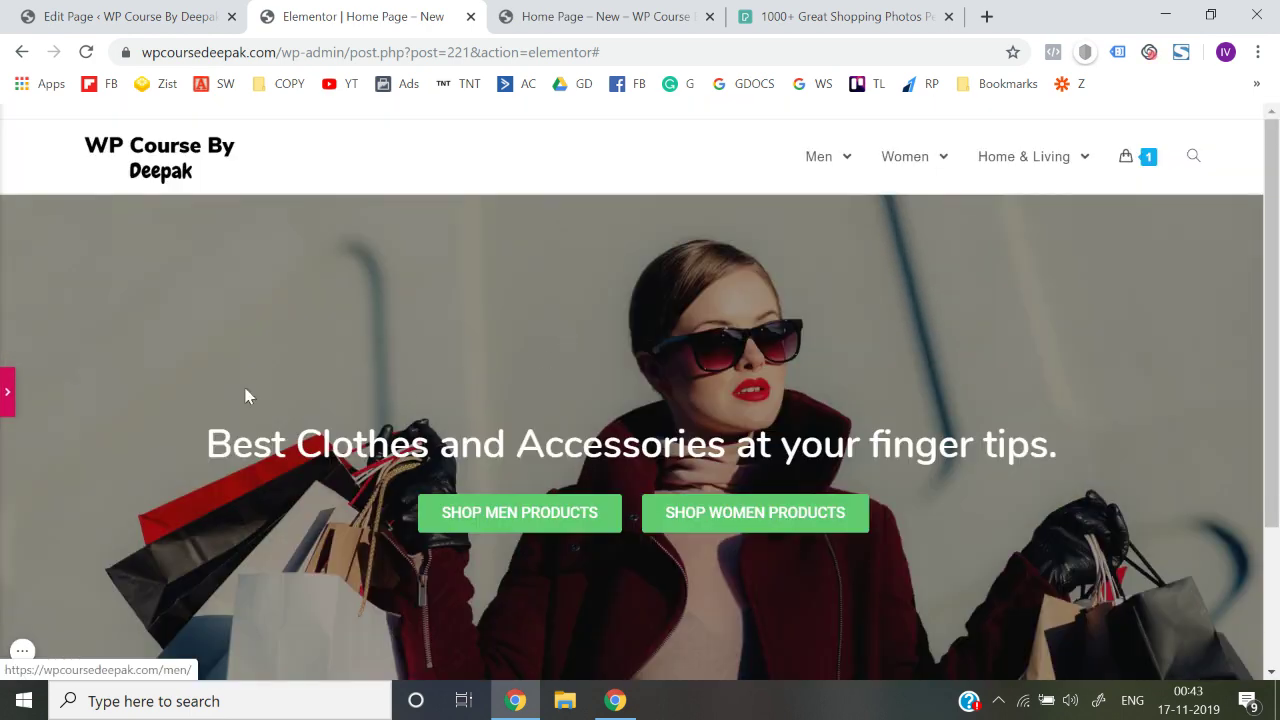
pyautogui.click(7, 391)
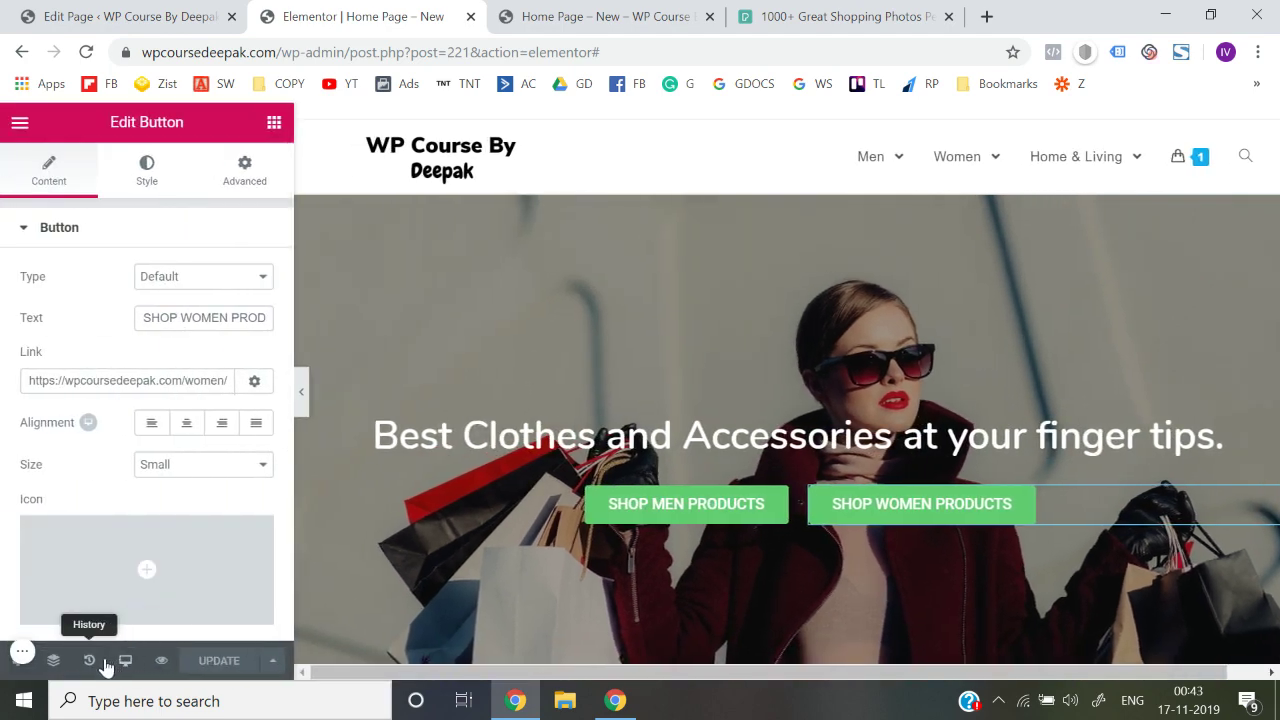
# - Switch back to the mobile preview and open the photo section's background style settings
pyautogui.click(125, 660)
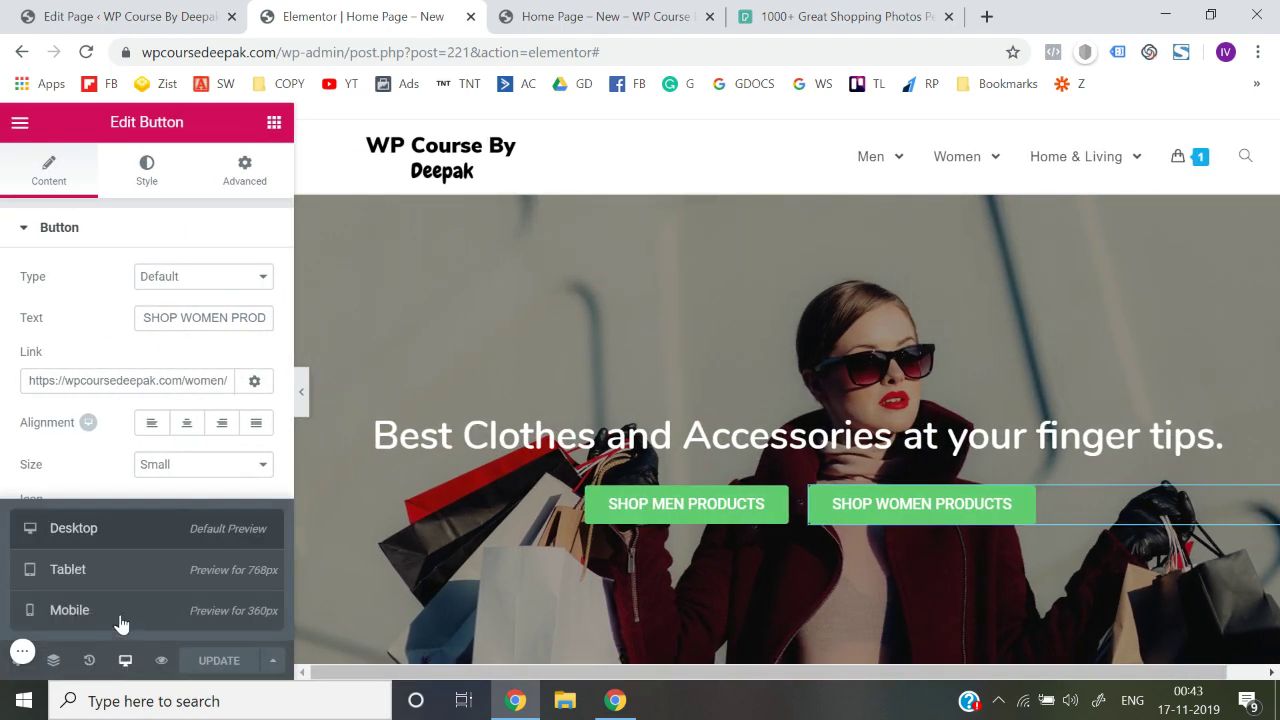
pyautogui.click(120, 621)
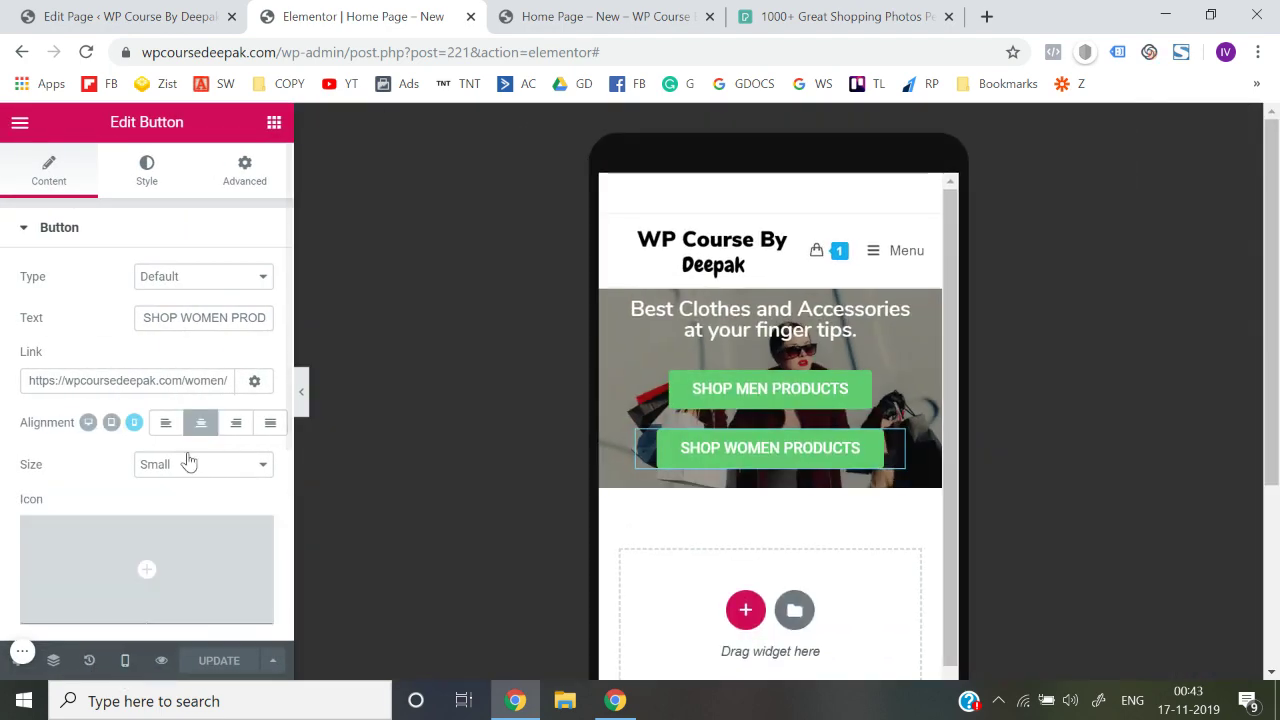
pyautogui.click(770, 277)
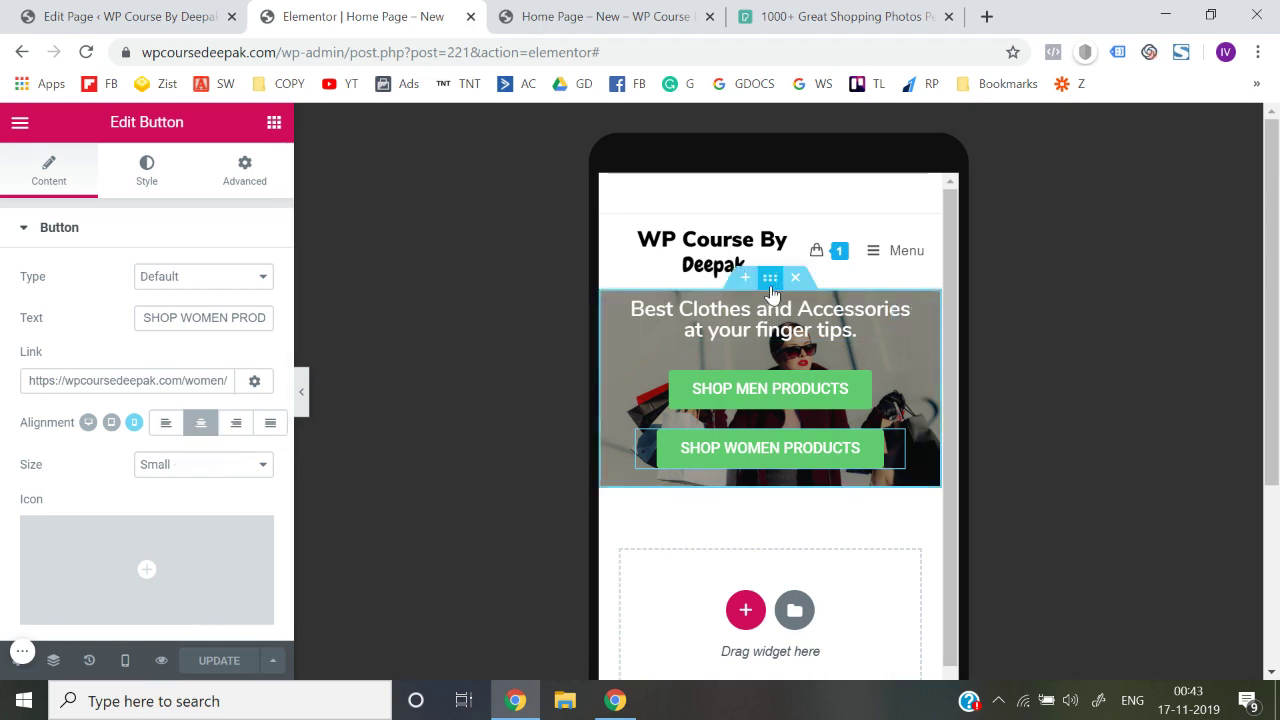
pyautogui.click(152, 190)
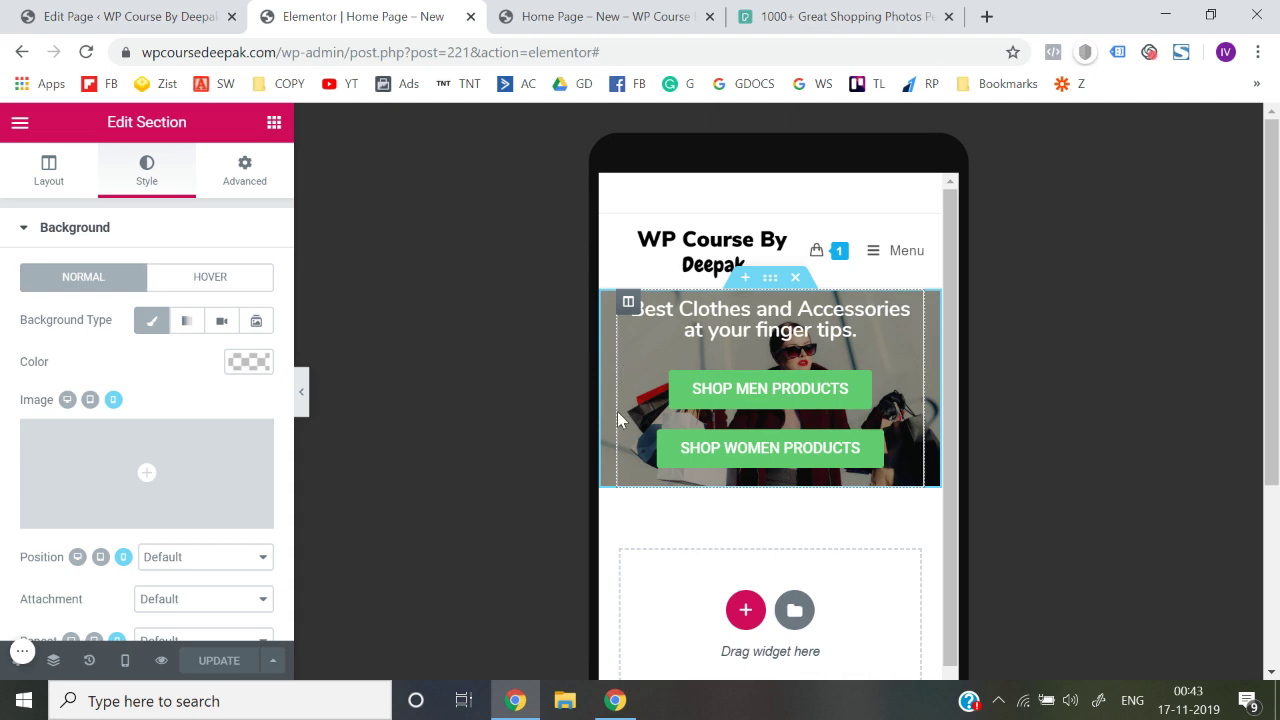
# - Restore the desktop preview and review the photo section, heading and buttons with the editing panel hidden
pyautogui.click(123, 662)
pyautogui.click(103, 530)
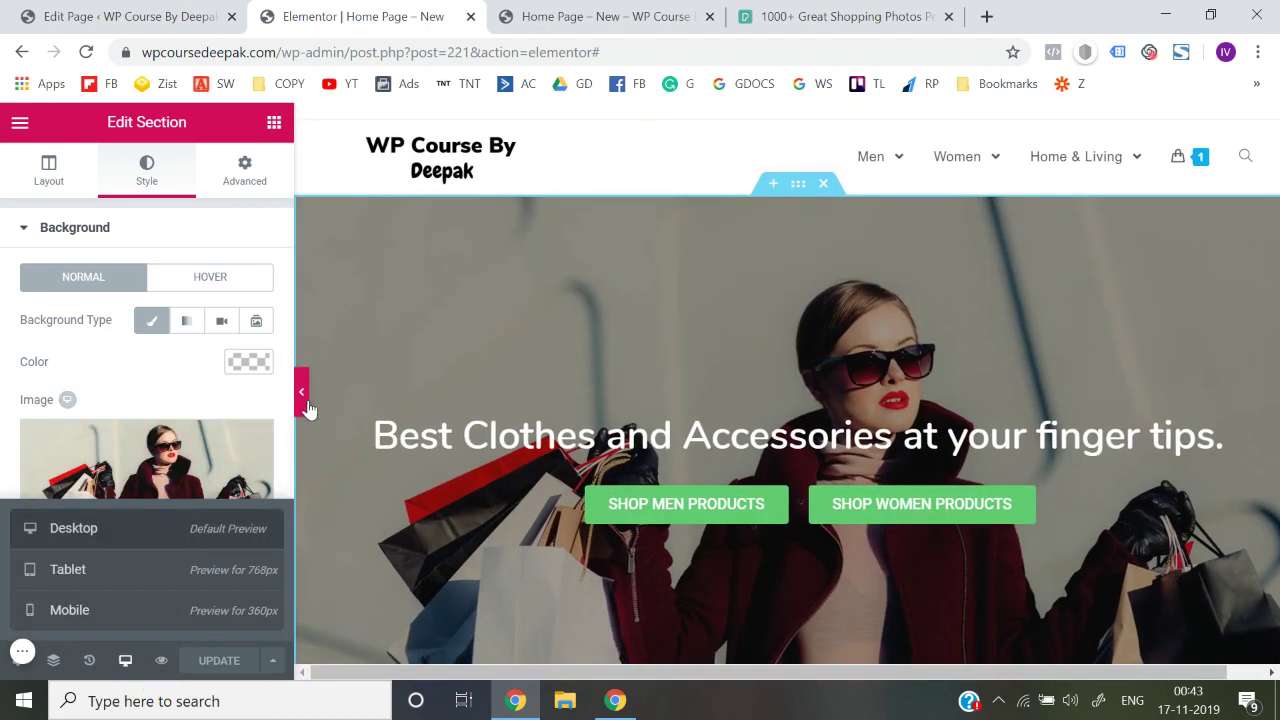
pyautogui.click(302, 398)
pyautogui.scroll(-1, 443, 402)
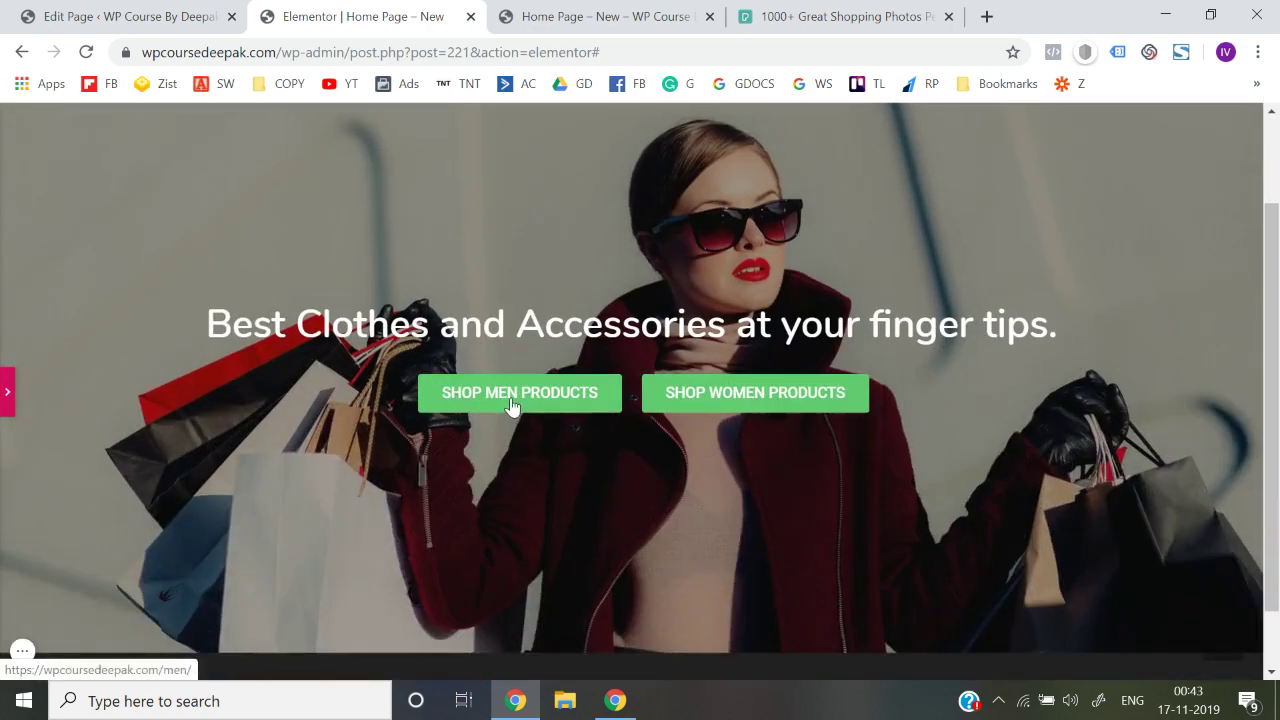
# - Check the photo section in the mobile preview with the editing panel shown, and return to the desktop preview
pyautogui.scroll(1, 718, 410)
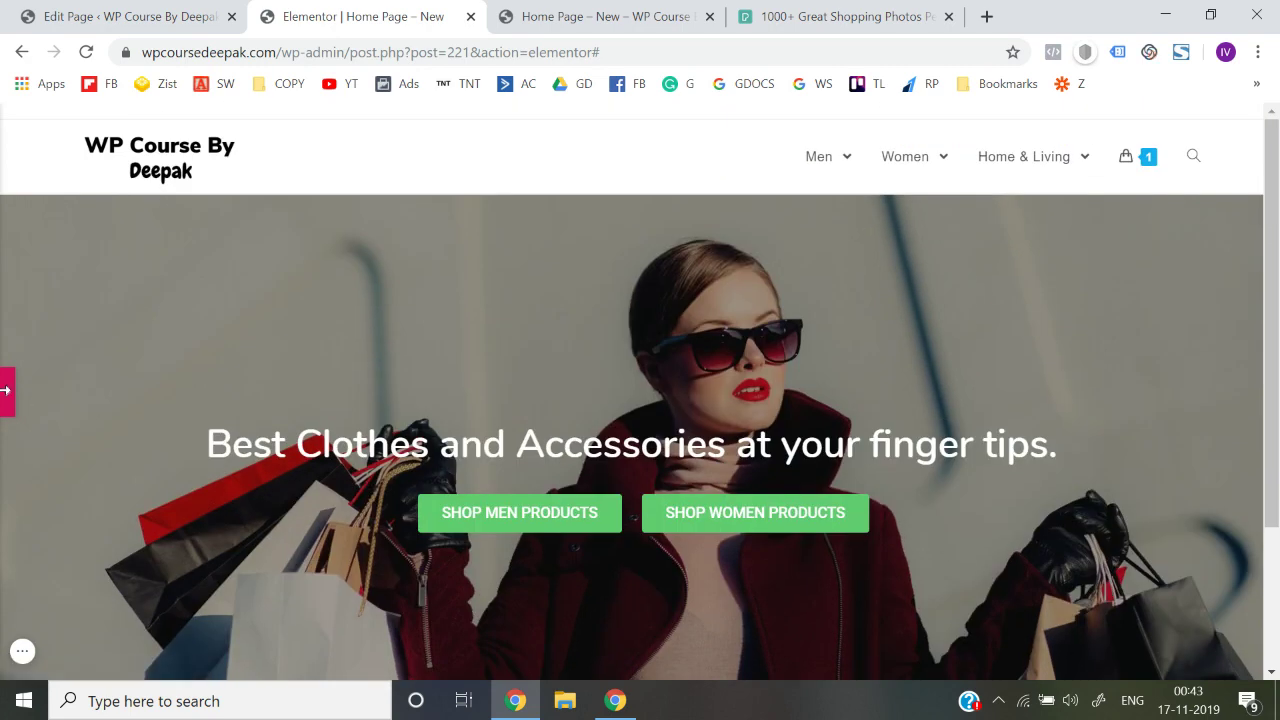
pyautogui.click(6, 390)
pyautogui.click(125, 662)
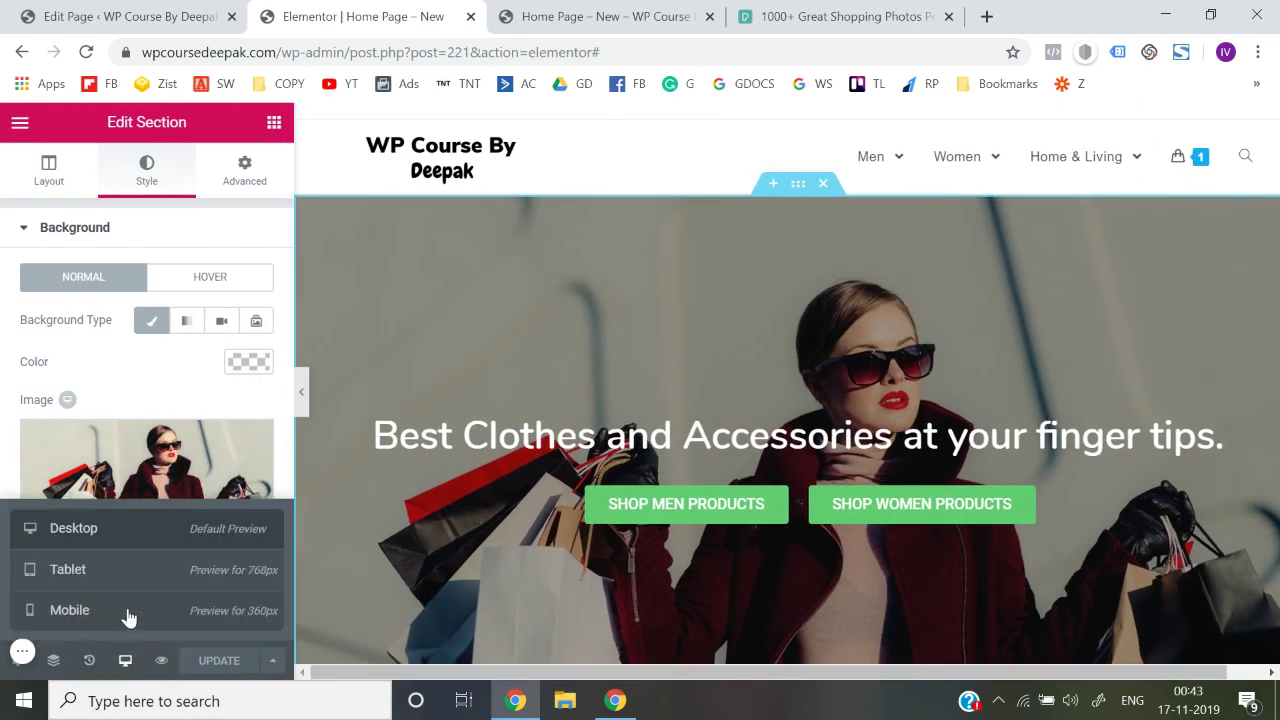
pyautogui.click(127, 611)
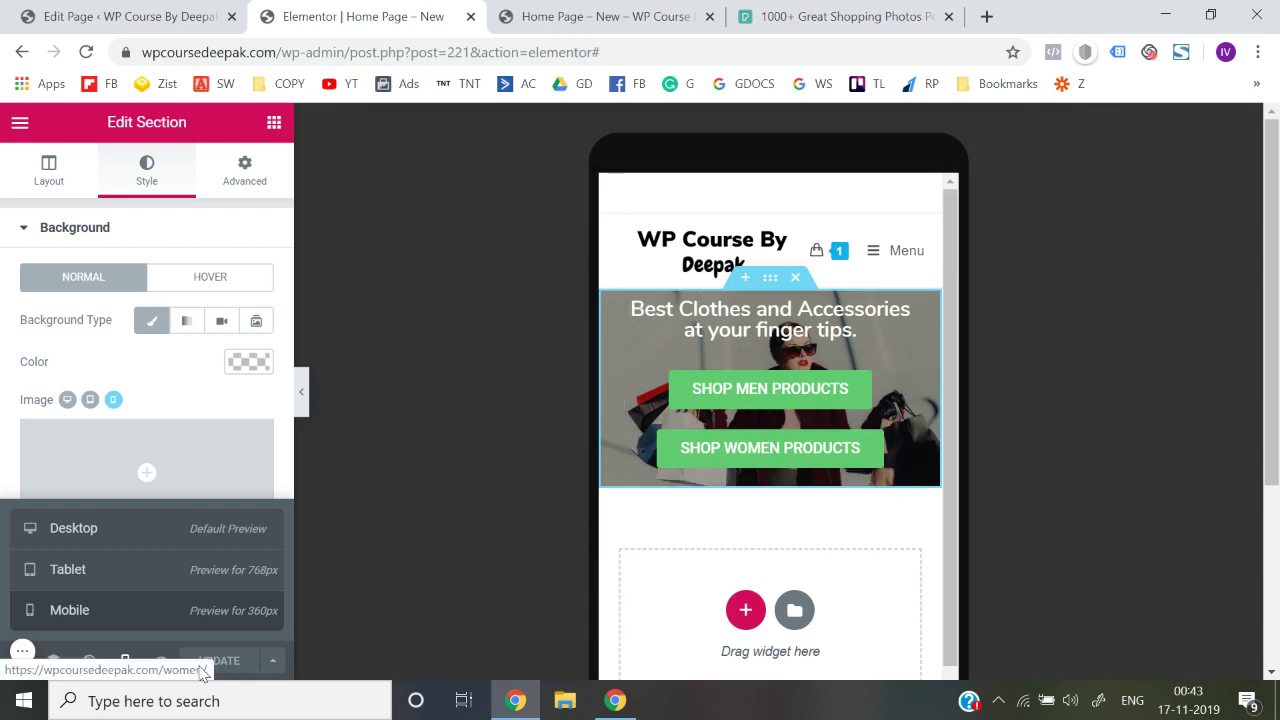
pyautogui.click(120, 660)
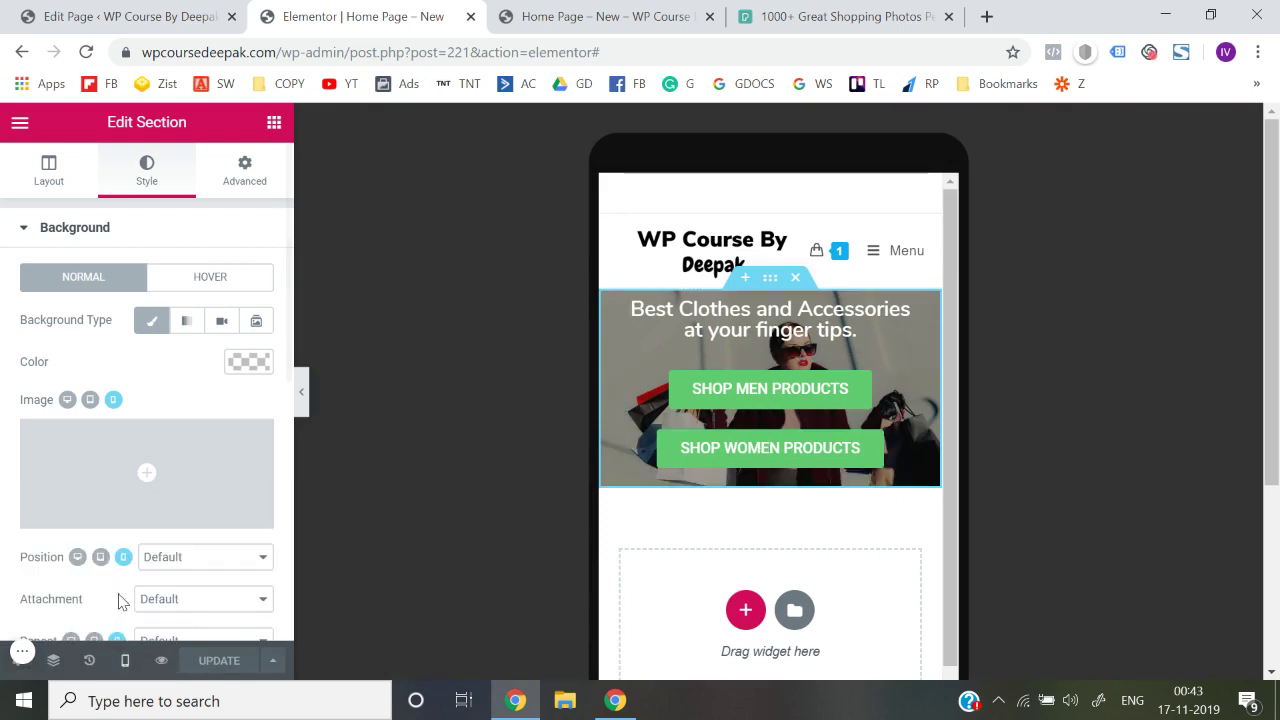
pyautogui.click(122, 661)
pyautogui.click(100, 540)
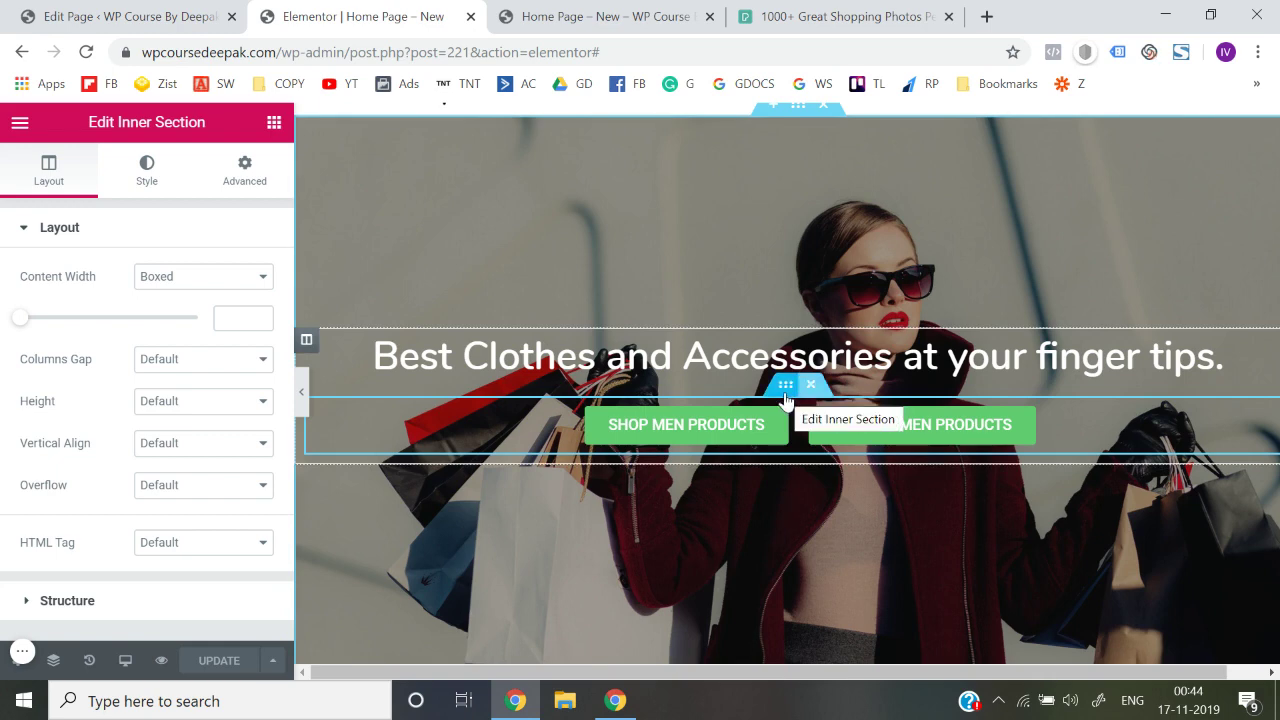
# - Add a single-column section directly below the photo section
pyautogui.scroll(-1, 786, 400)
pyautogui.rightClick(786, 277)
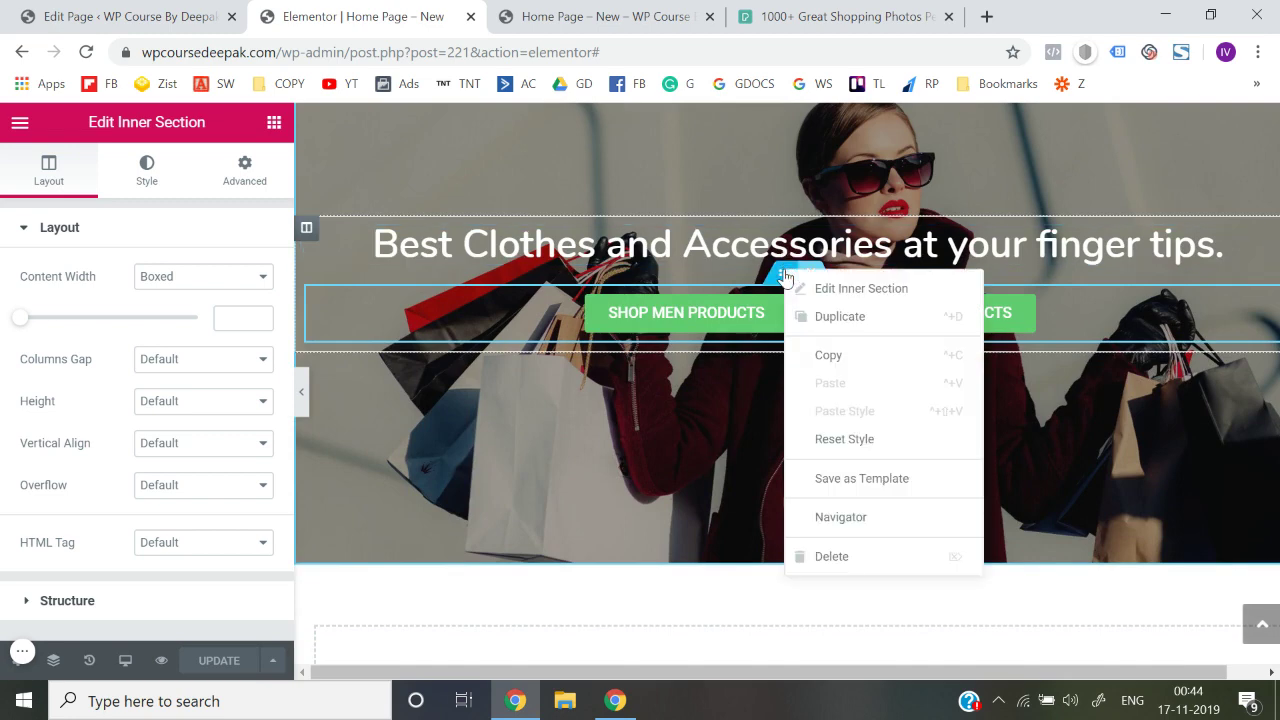
pyautogui.click(641, 594)
pyautogui.scroll(-1, 690, 585)
pyautogui.click(773, 583)
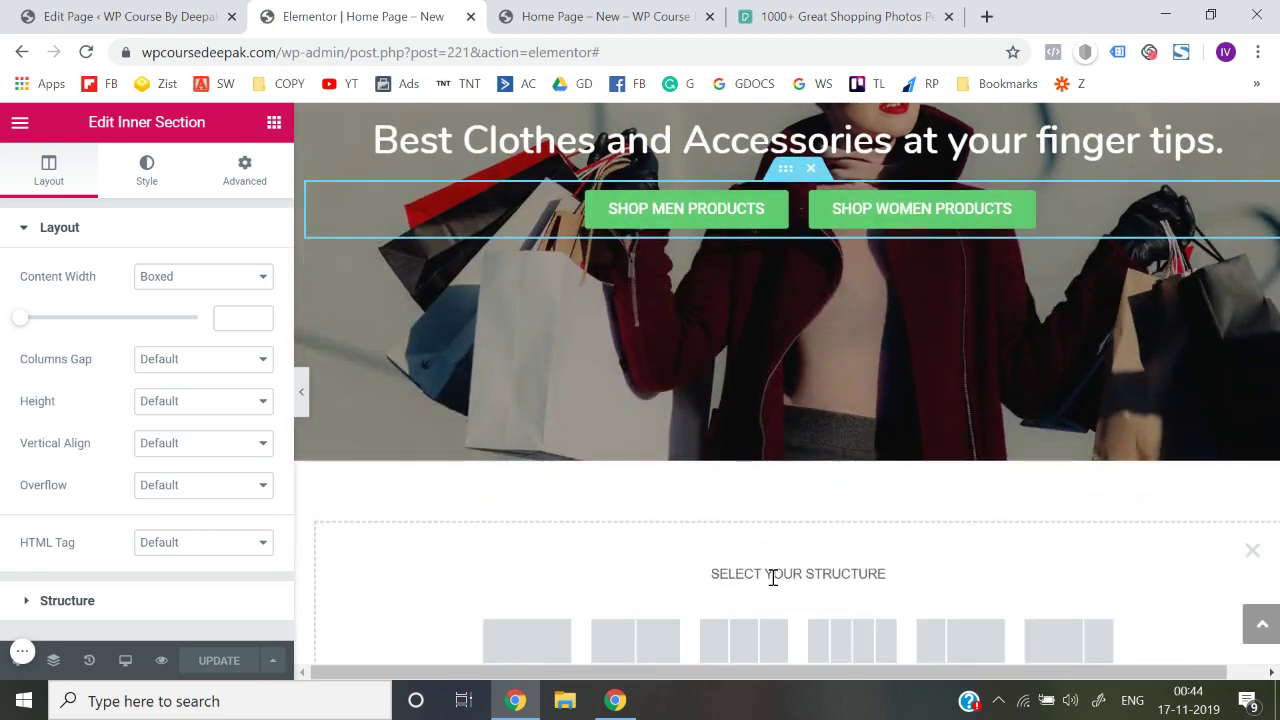
pyautogui.click(570, 643)
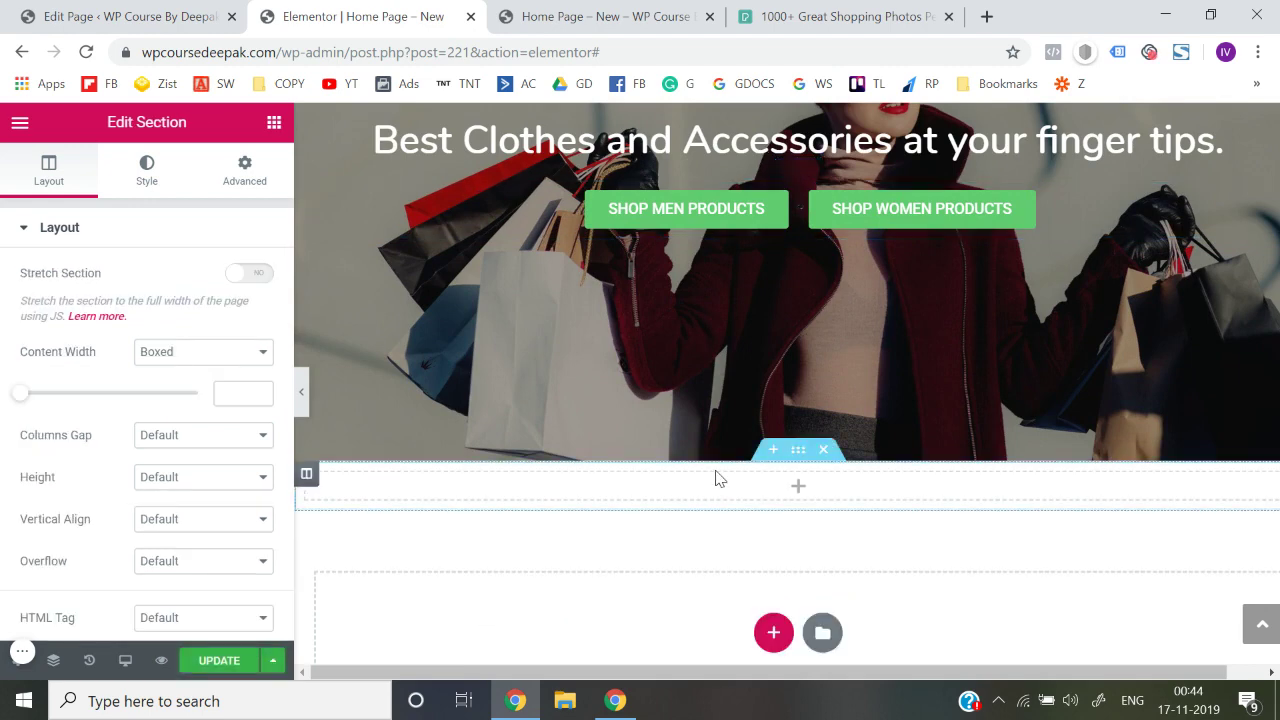
# - Duplicate the inner section holding the Men and Women buttons and move the copy into the empty section below the photo
pyautogui.scroll(1, 714, 470)
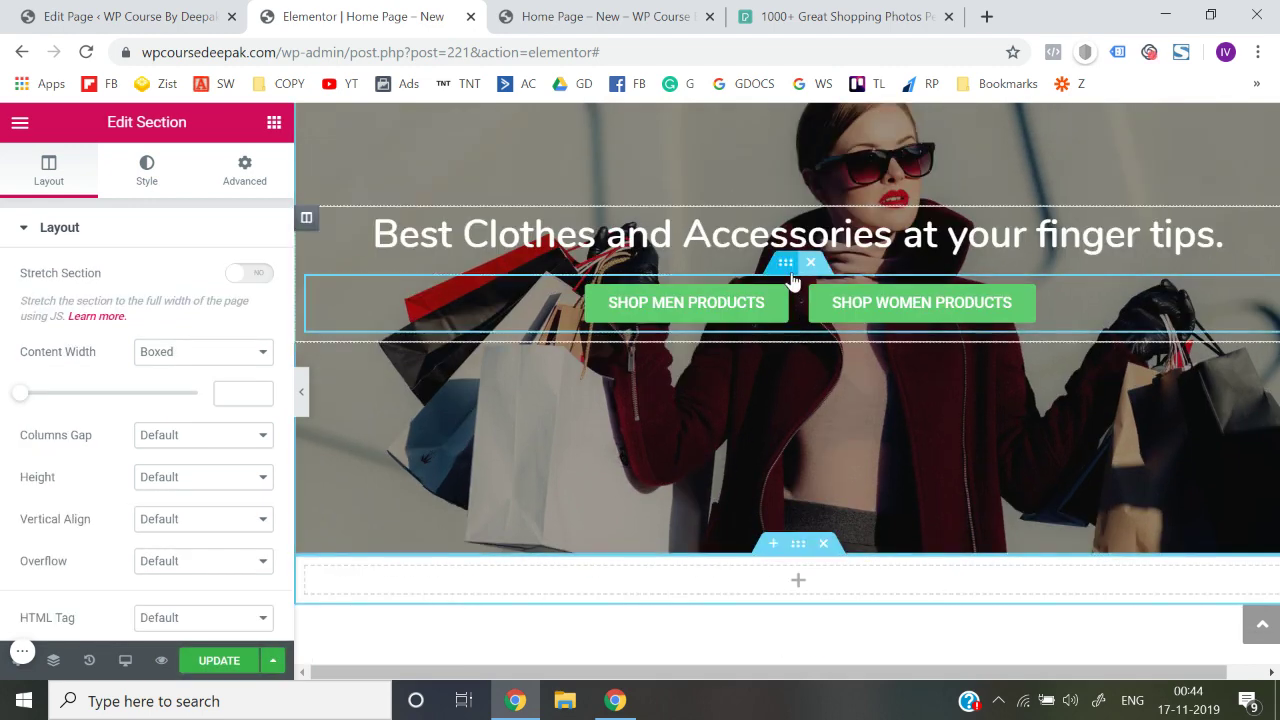
pyautogui.rightClick(790, 275)
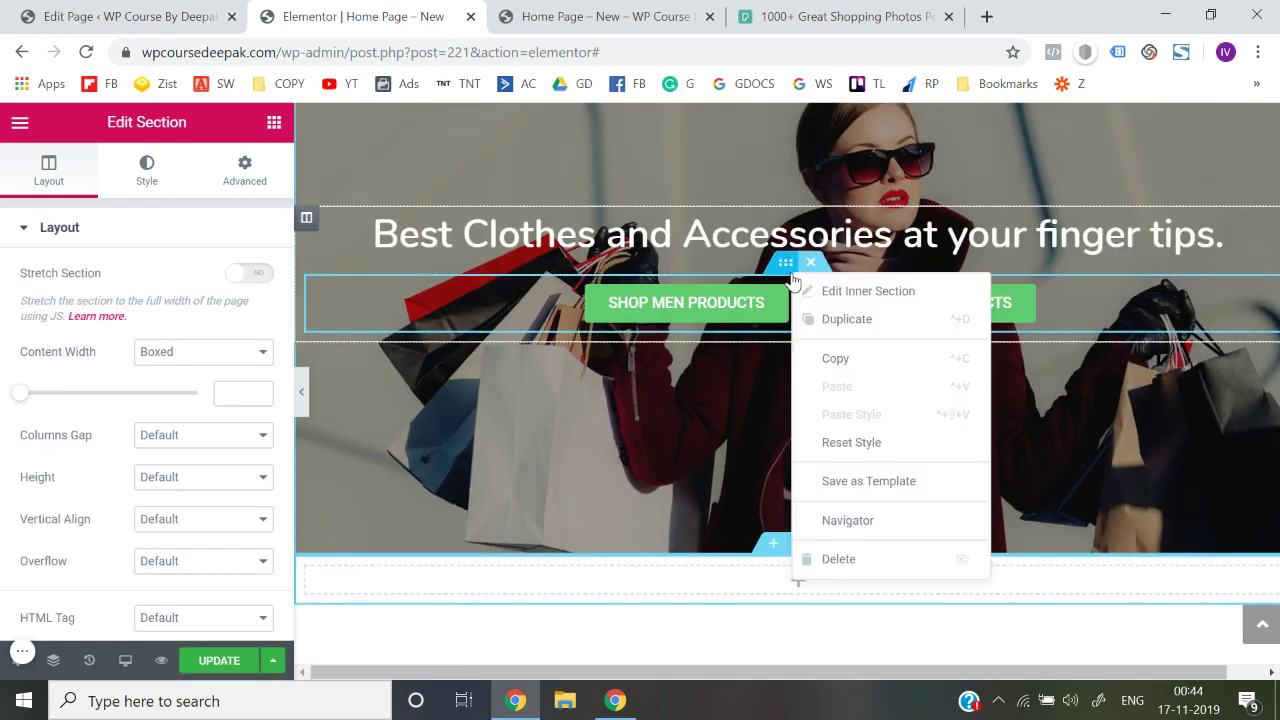
pyautogui.click(838, 320)
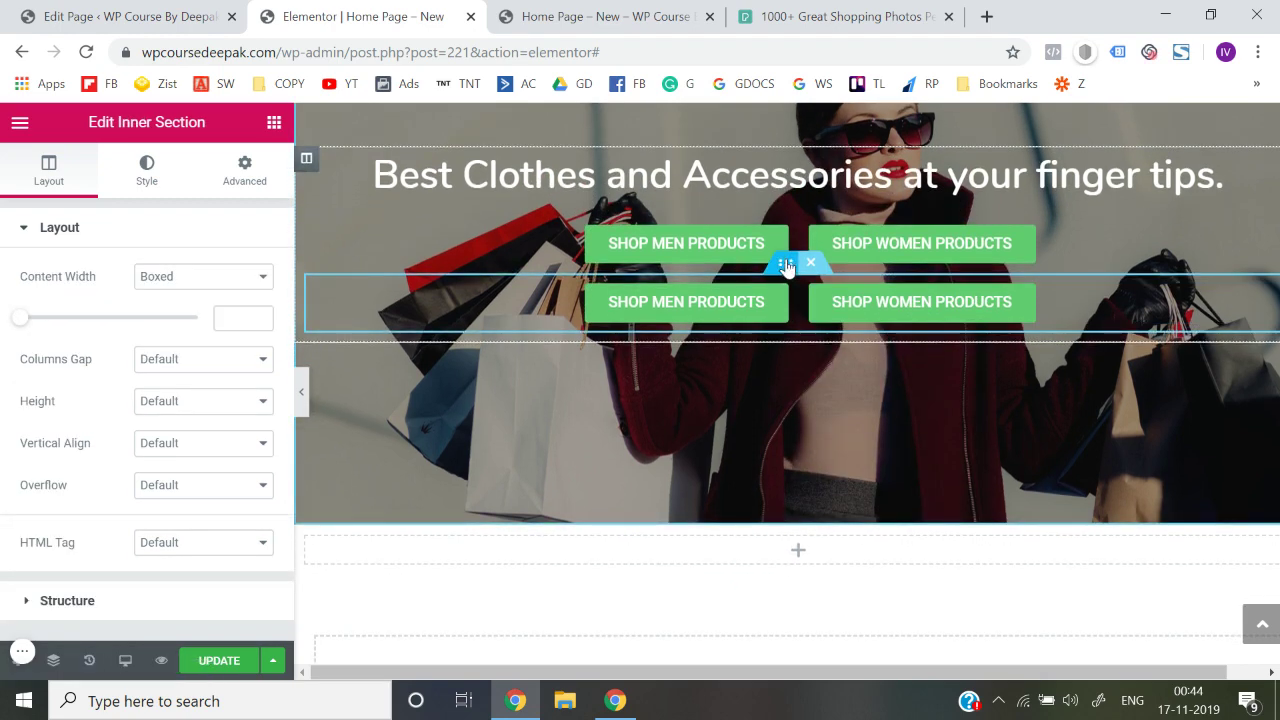
pyautogui.moveTo(786, 266); pyautogui.dragTo(737, 565)
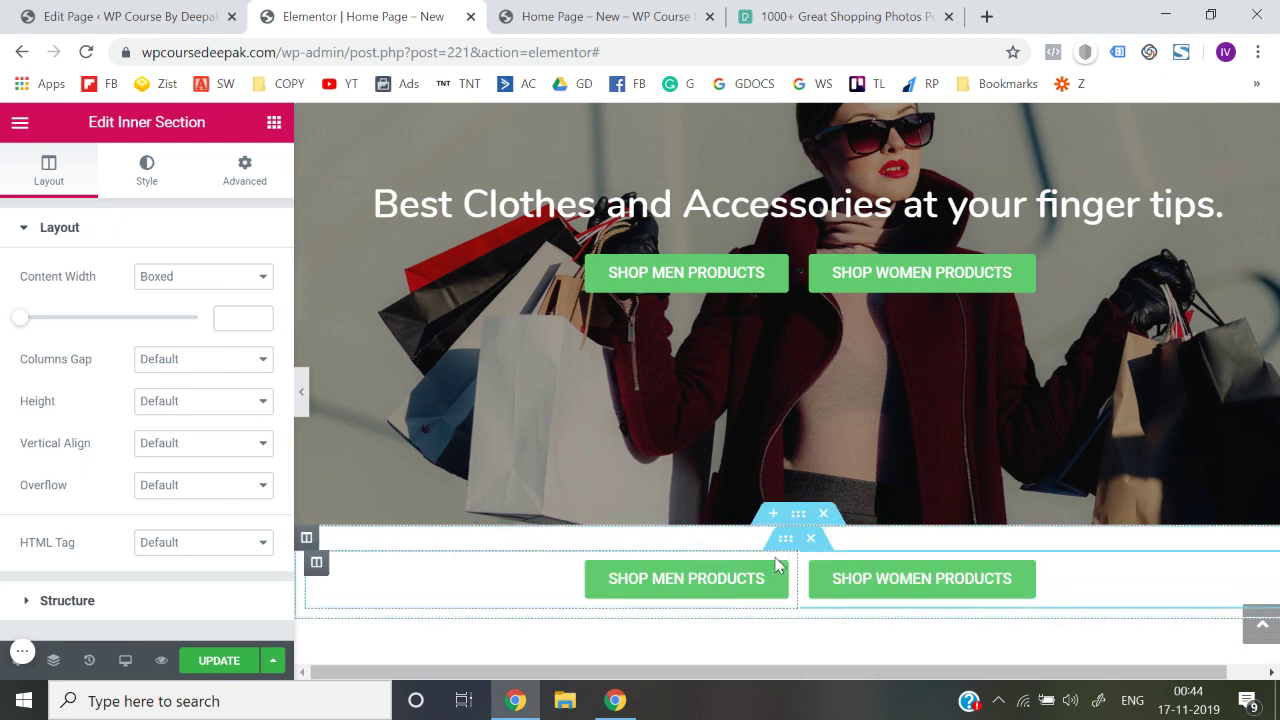
# - Hide the button inner section over the photo on mobile and update the page
pyautogui.scroll(1, 788, 300)
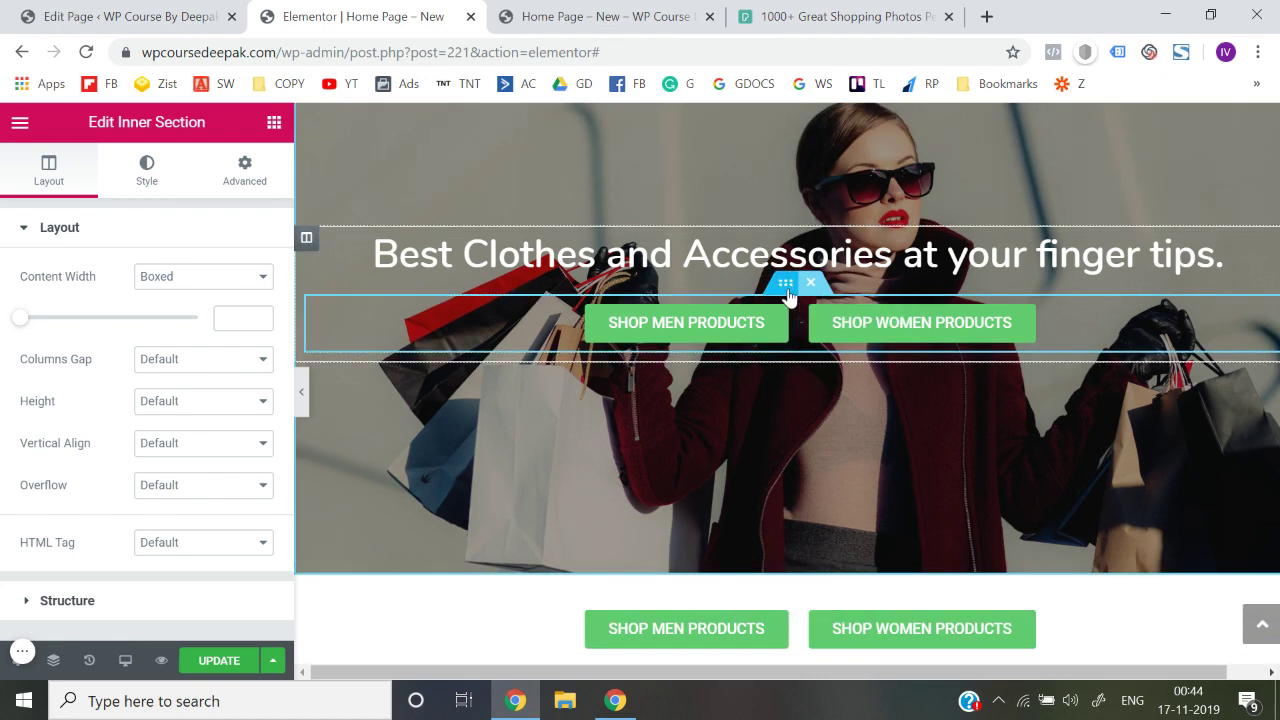
pyautogui.click(248, 172)
pyautogui.scroll(-2, 183, 434)
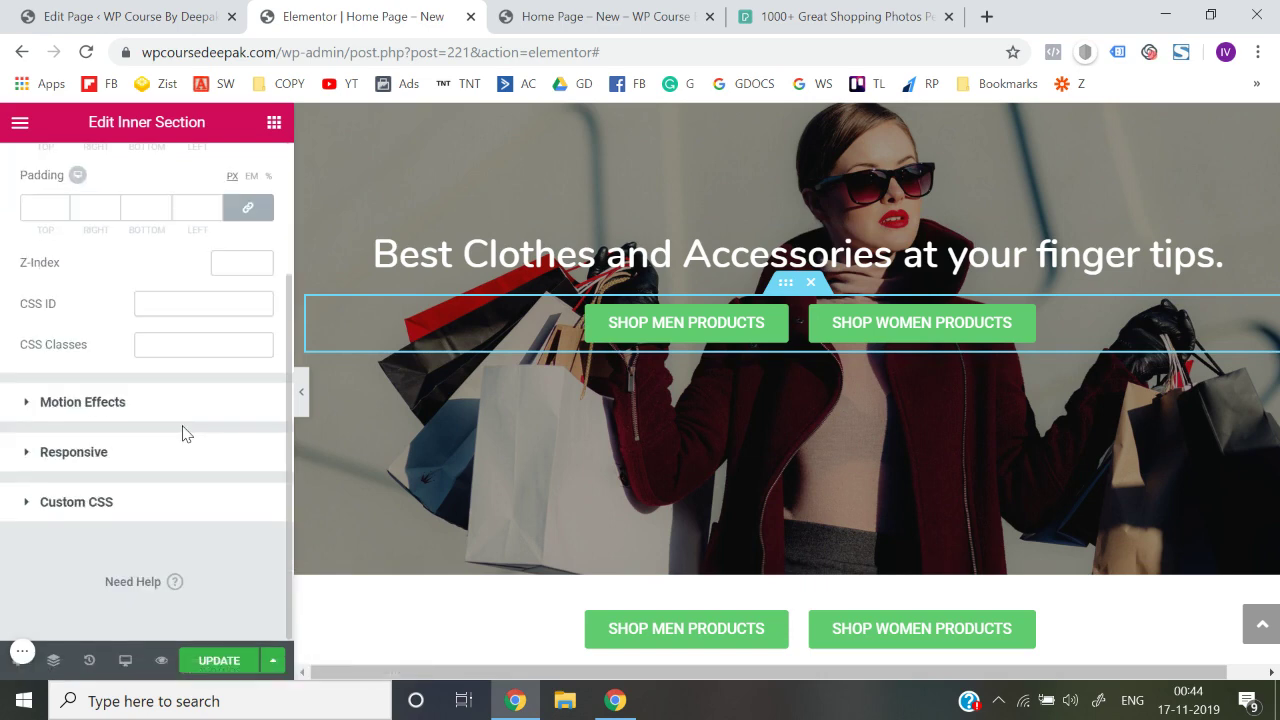
pyautogui.click(145, 452)
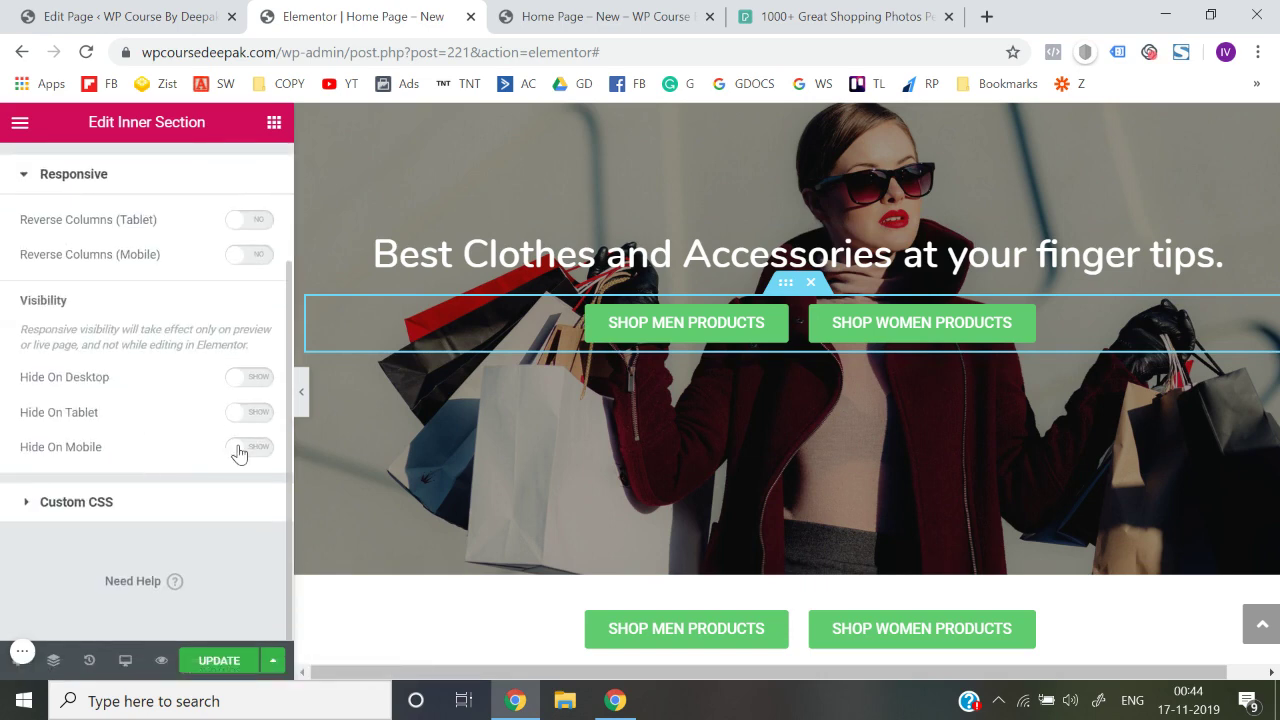
pyautogui.click(259, 452)
pyautogui.click(215, 661)
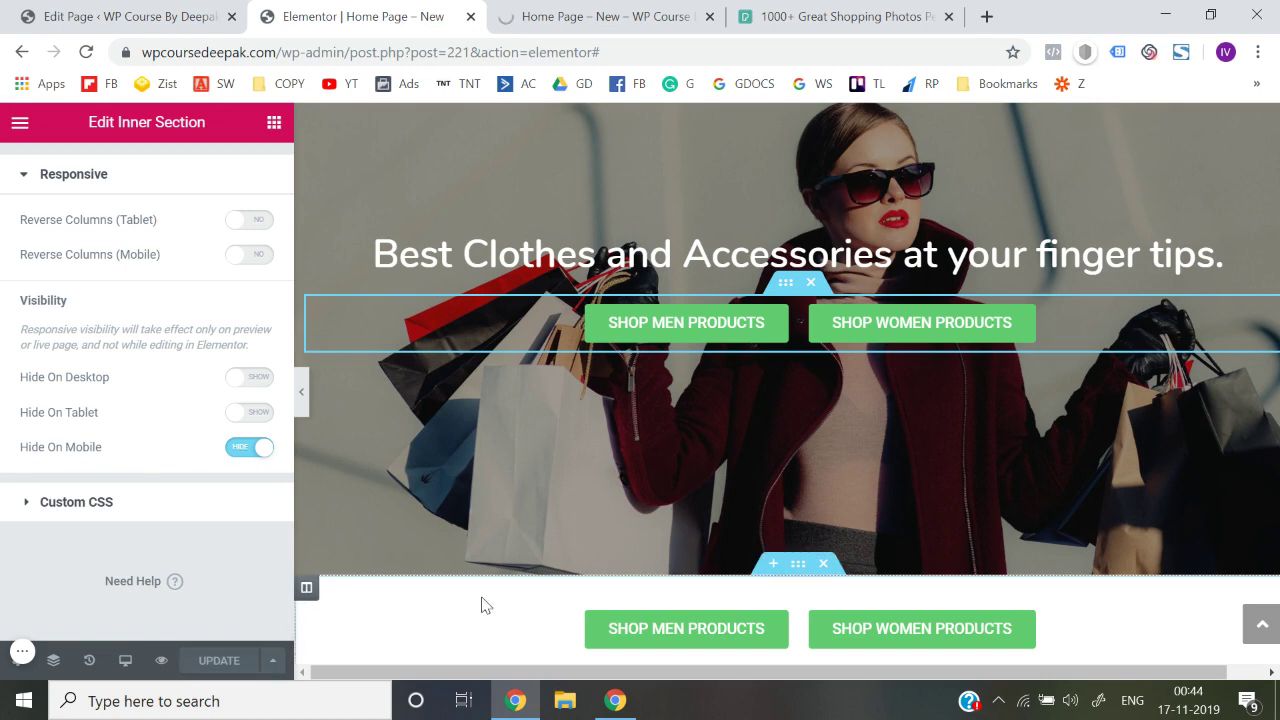
# - Hide the section with the duplicated buttons below the photo on desktop and tablet, and update the page
pyautogui.scroll(-1, 480, 603)
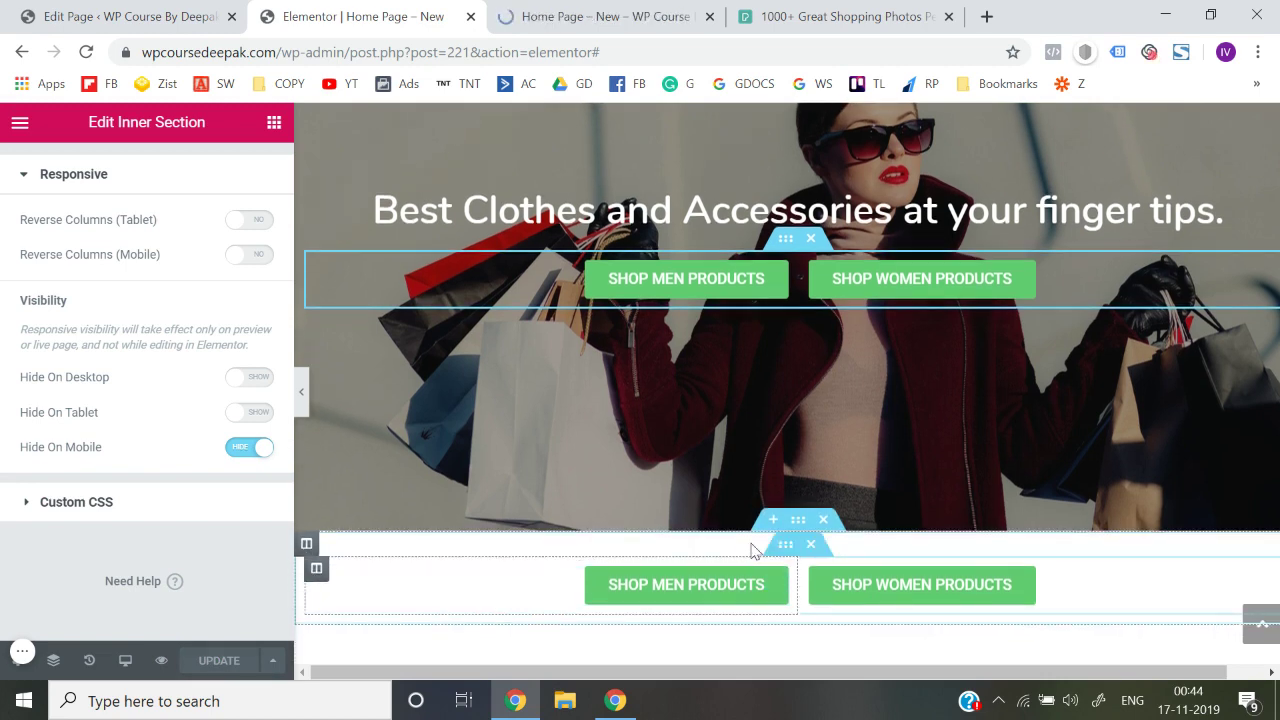
pyautogui.click(800, 528)
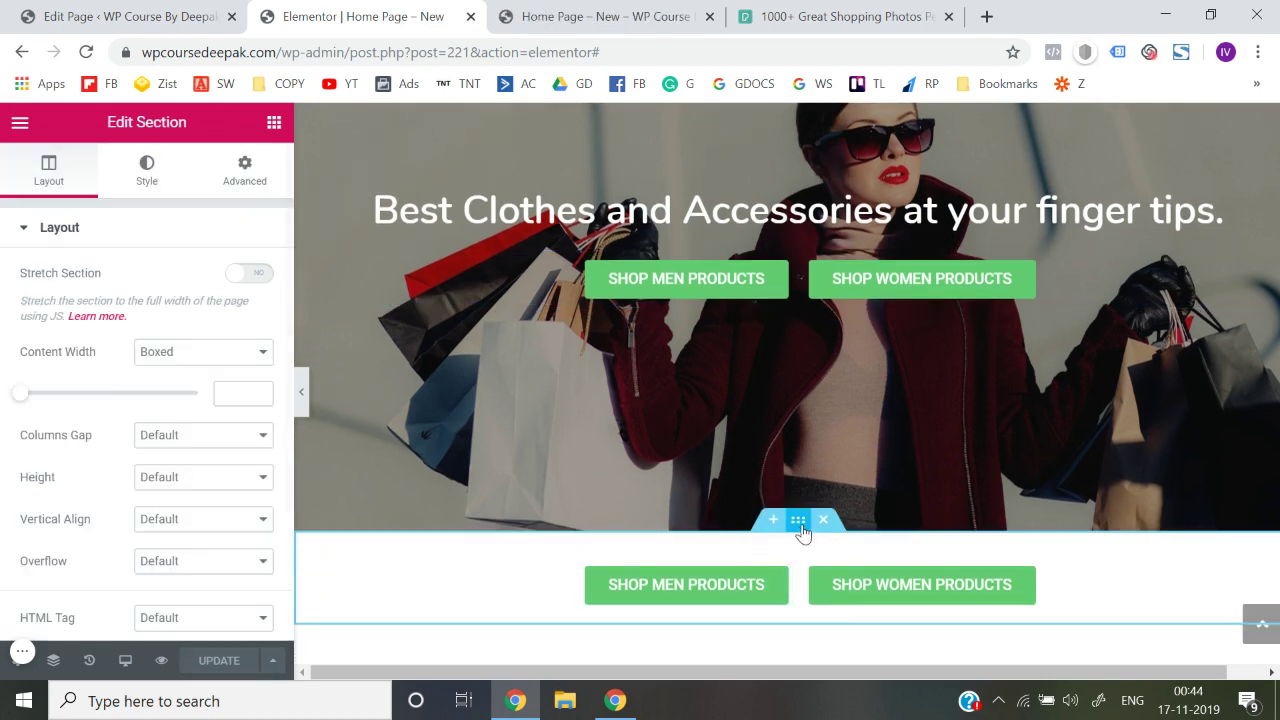
pyautogui.click(244, 170)
pyautogui.scroll(-2, 120, 500)
pyautogui.click(138, 462)
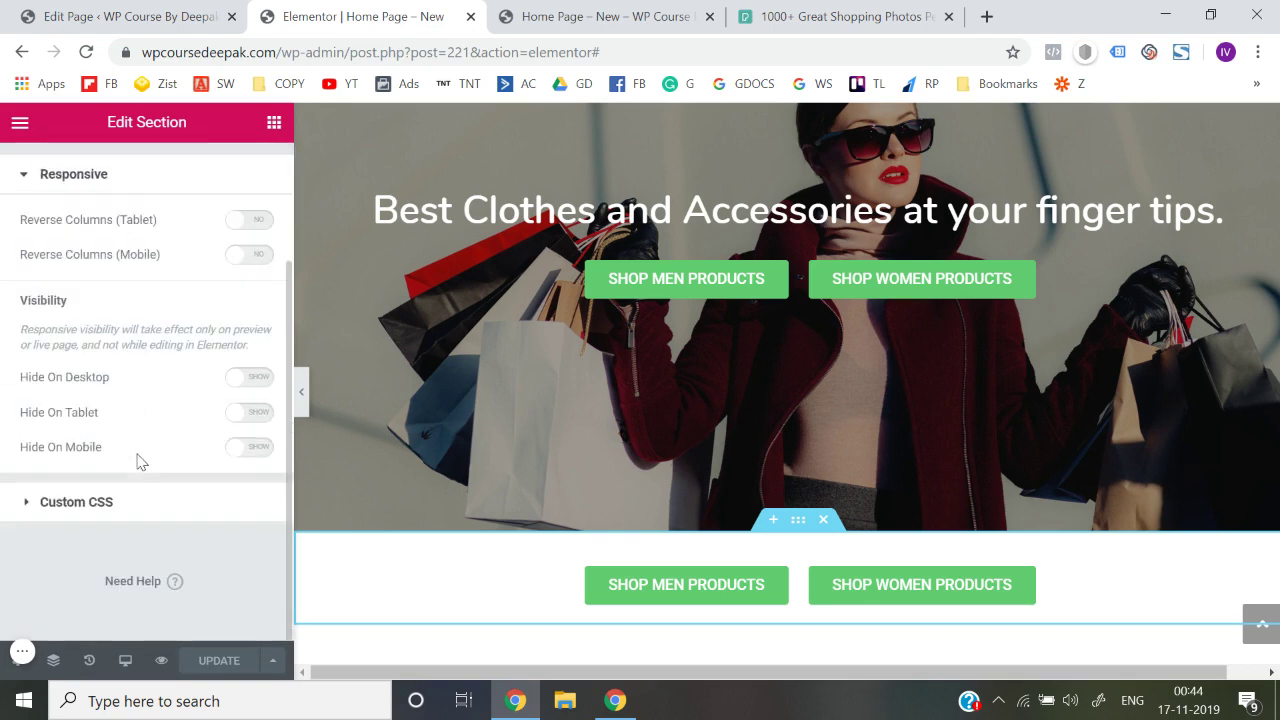
pyautogui.click(257, 382)
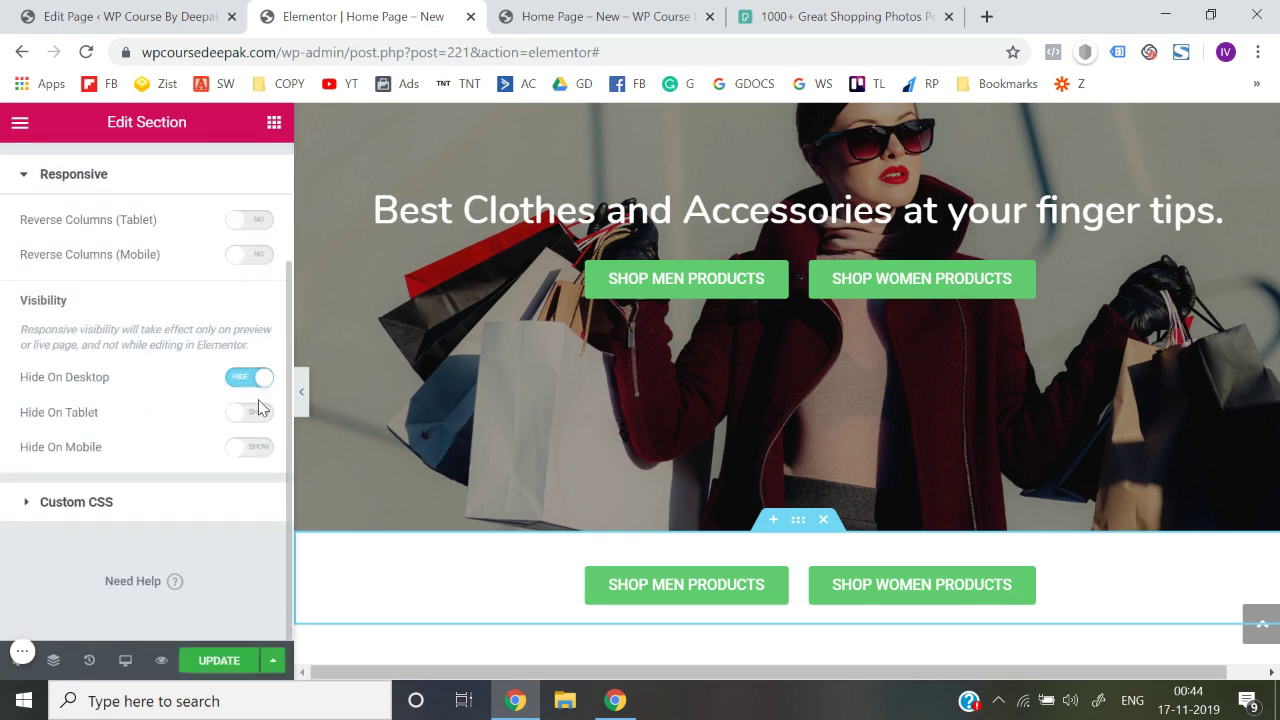
pyautogui.click(257, 418)
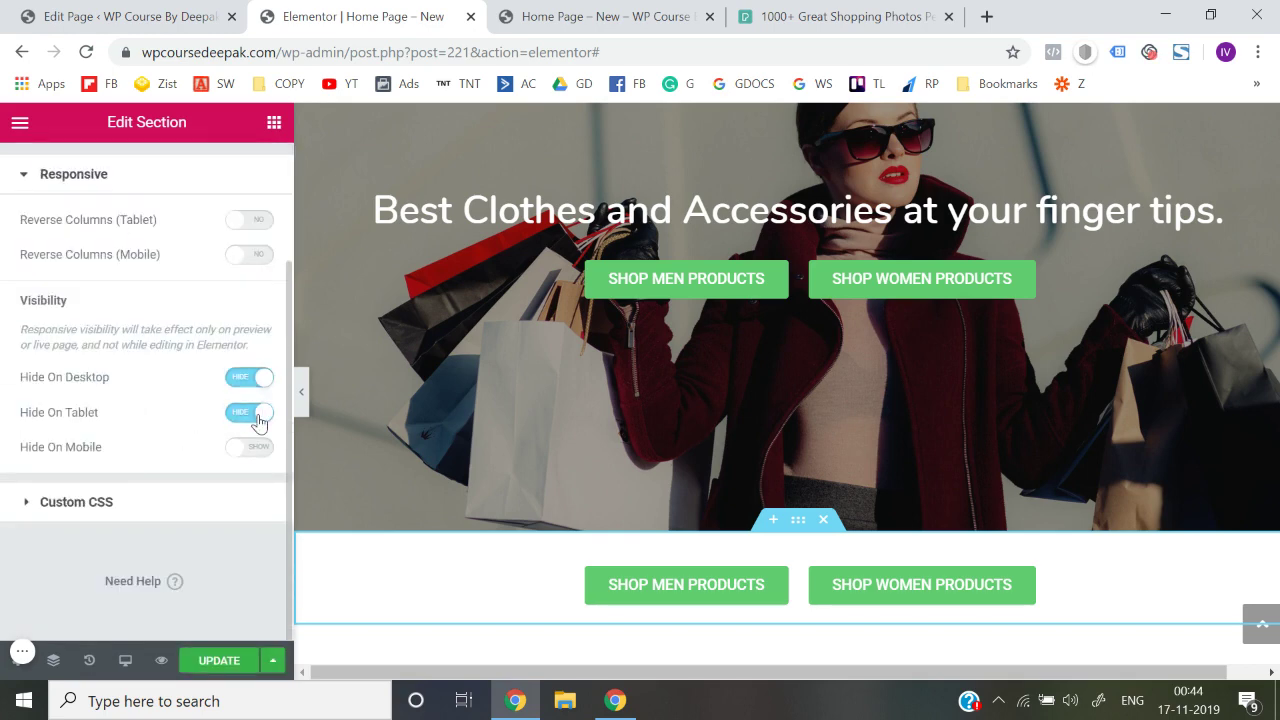
pyautogui.click(213, 662)
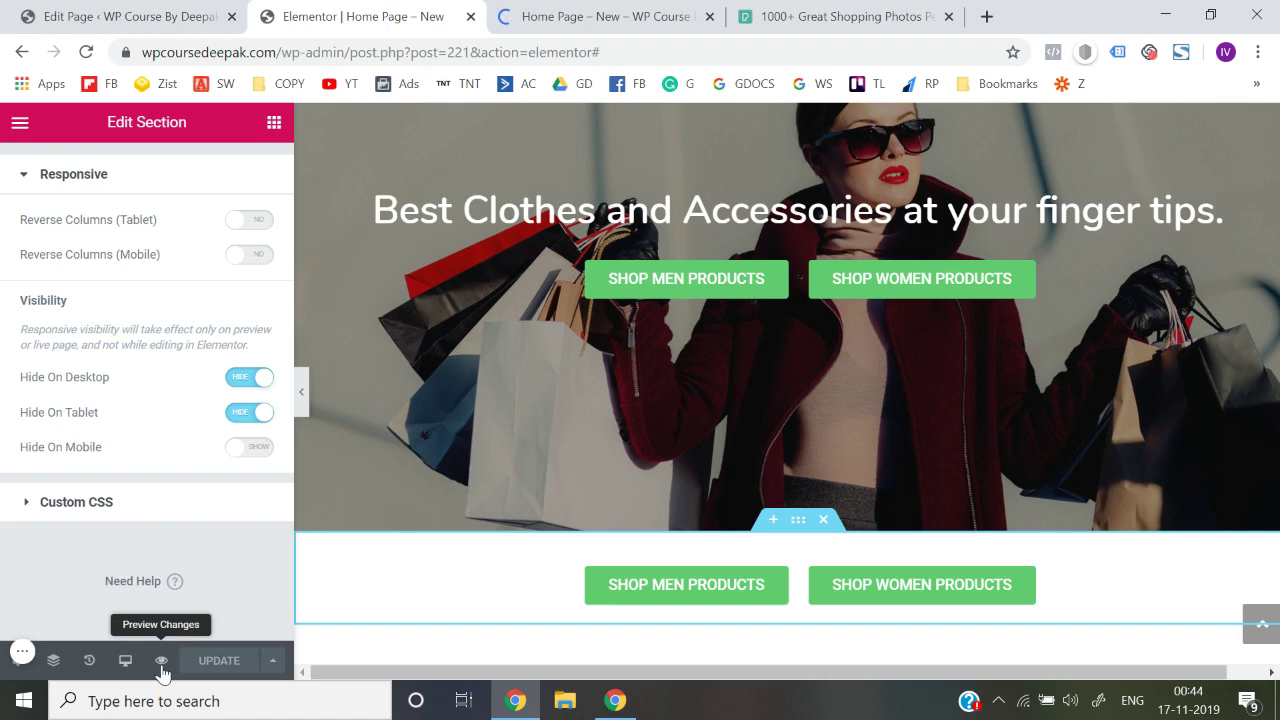
# - Preview the home page at desktop width to check which buttons are shown, and return to the editor
pyautogui.click(161, 662)
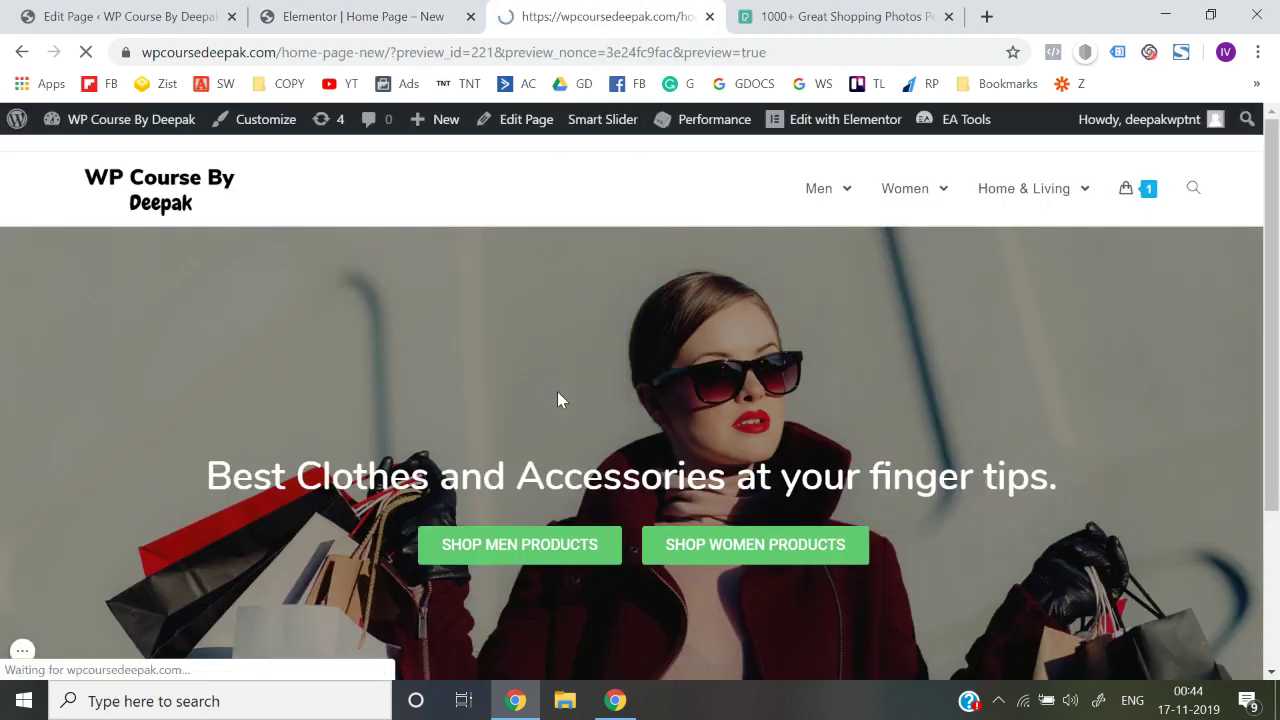
pyautogui.scroll(-3, 557, 400)
pyautogui.scroll(3, 557, 400)
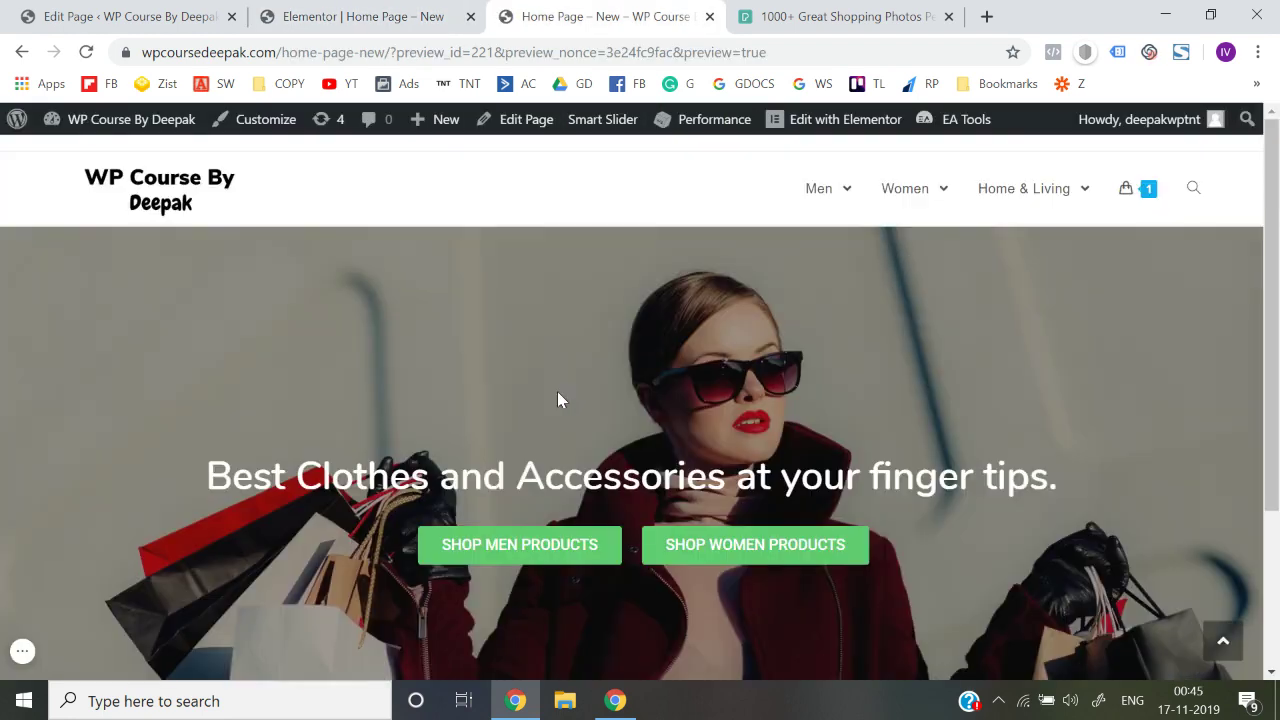
pyautogui.click(414, 8)
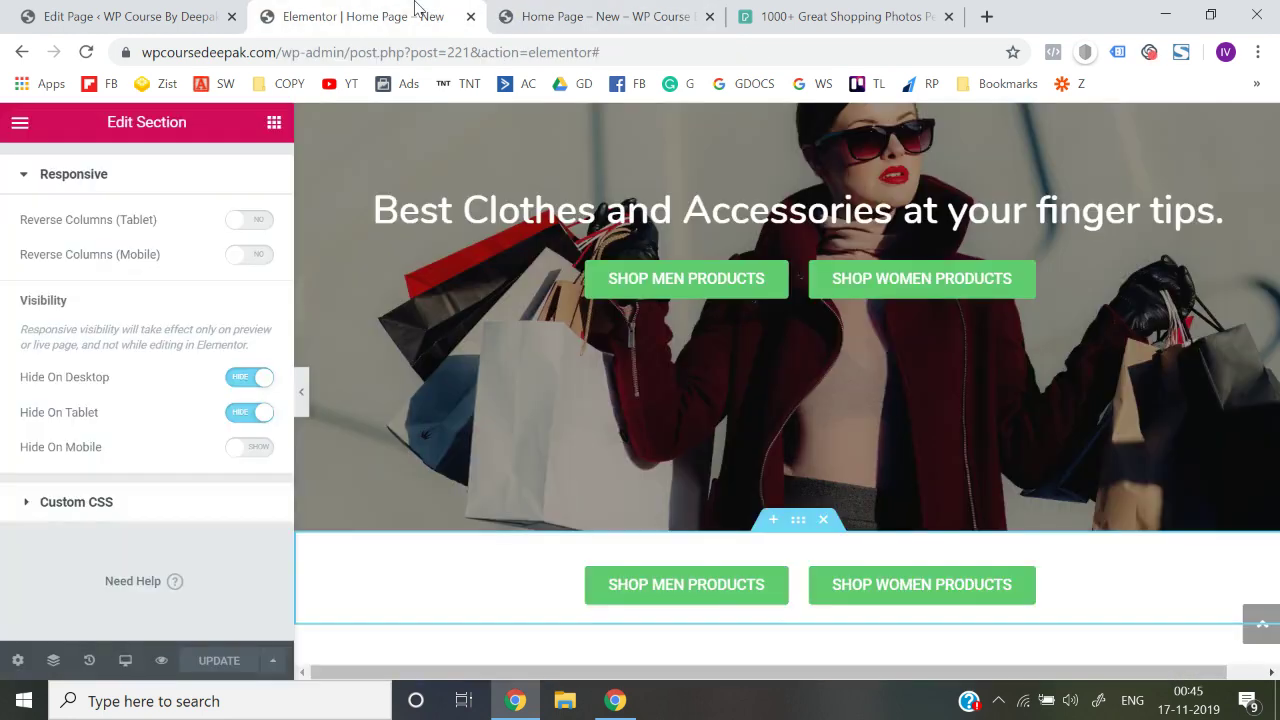
# - Switch the editor to mobile preview, and inspect the page preview at Galaxy S5 size to check the button placement
pyautogui.click(125, 662)
pyautogui.click(118, 630)
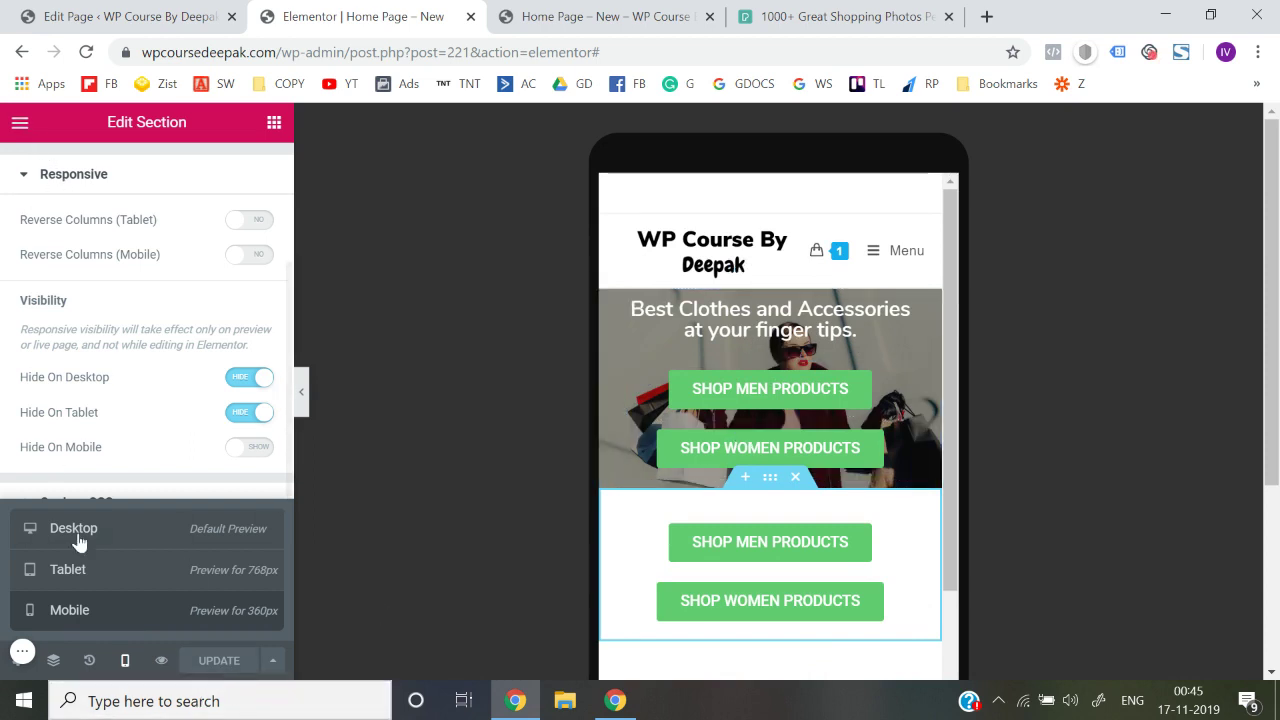
pyautogui.click(162, 663)
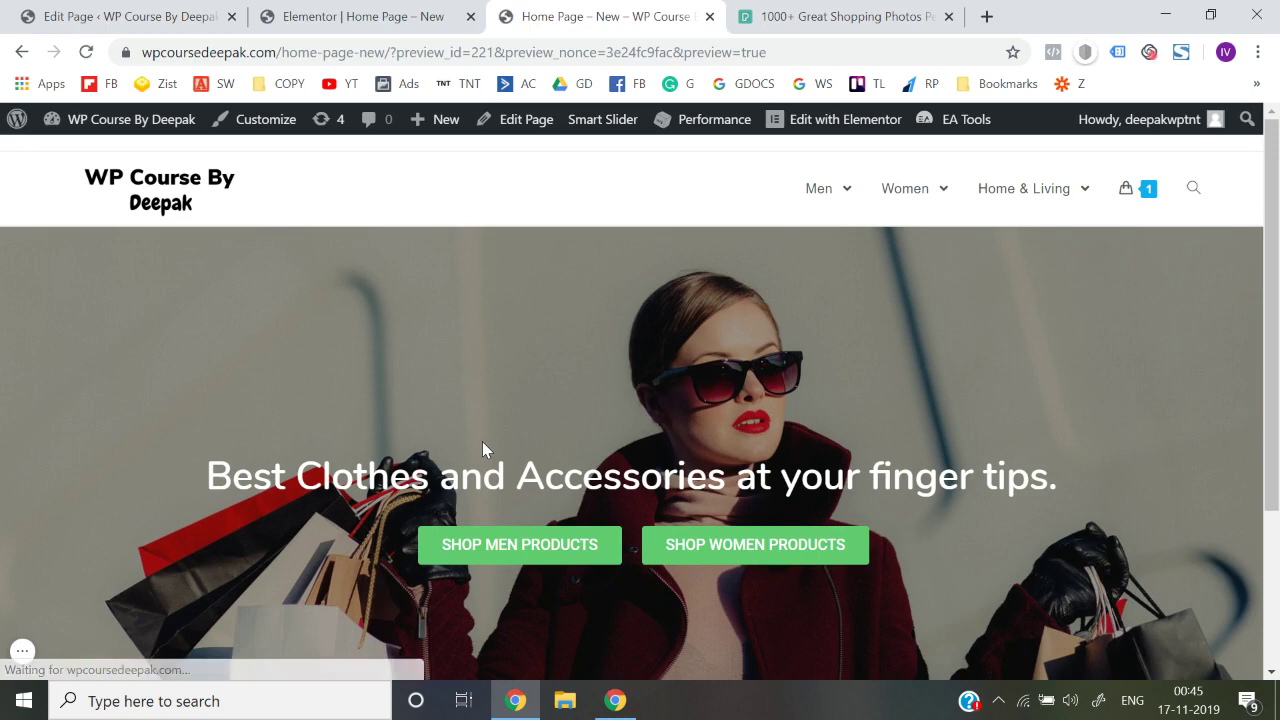
pyautogui.scroll(-2, 482, 443)
pyautogui.rightClick(256, 255)
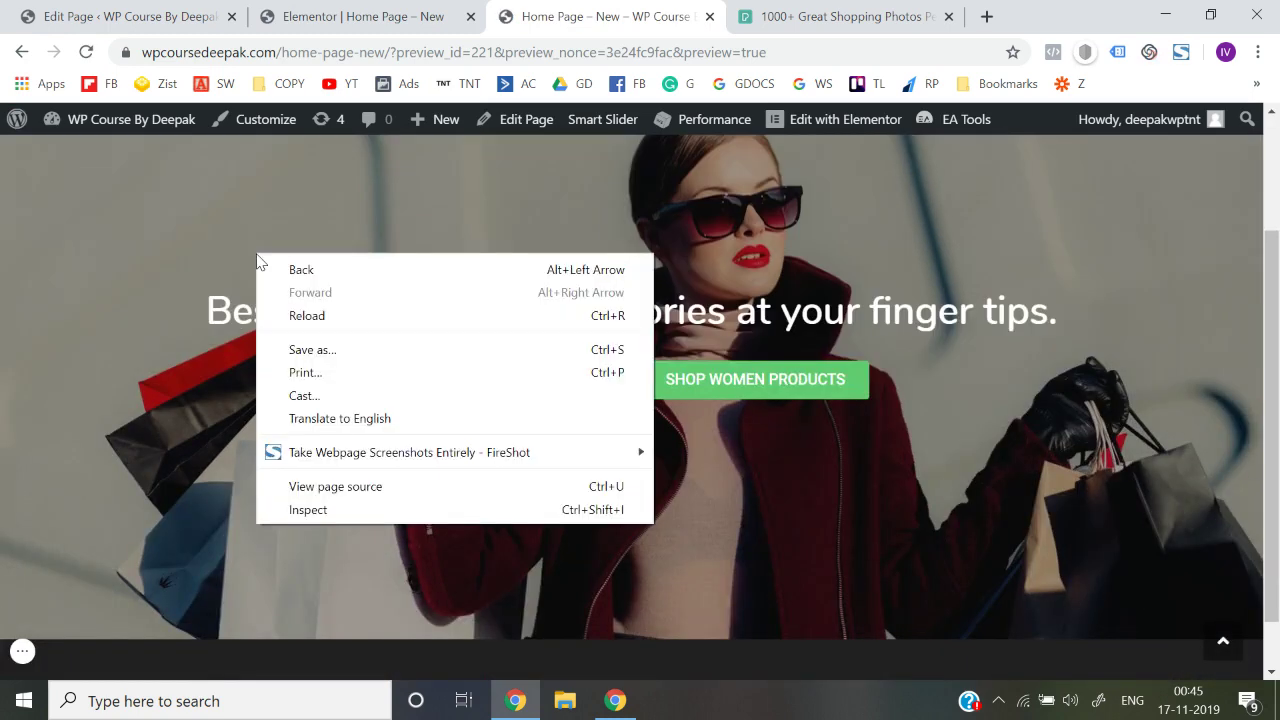
pyautogui.click(323, 512)
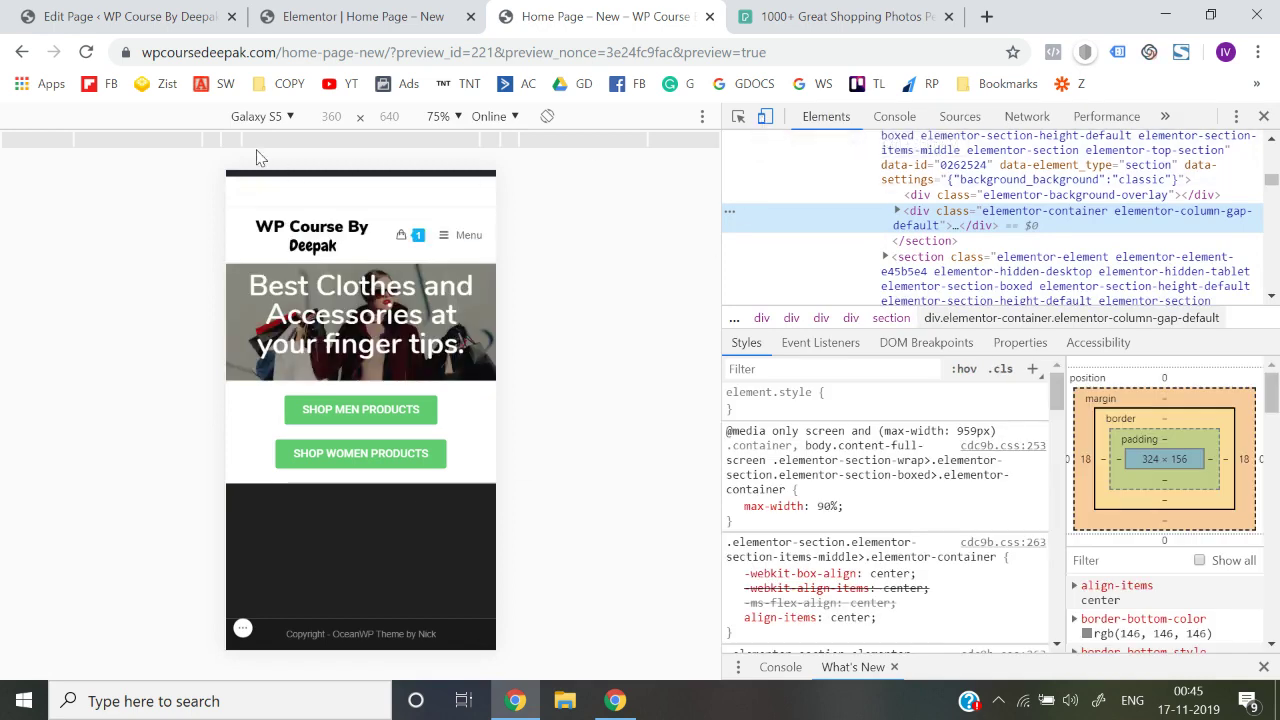
pyautogui.click(87, 55)
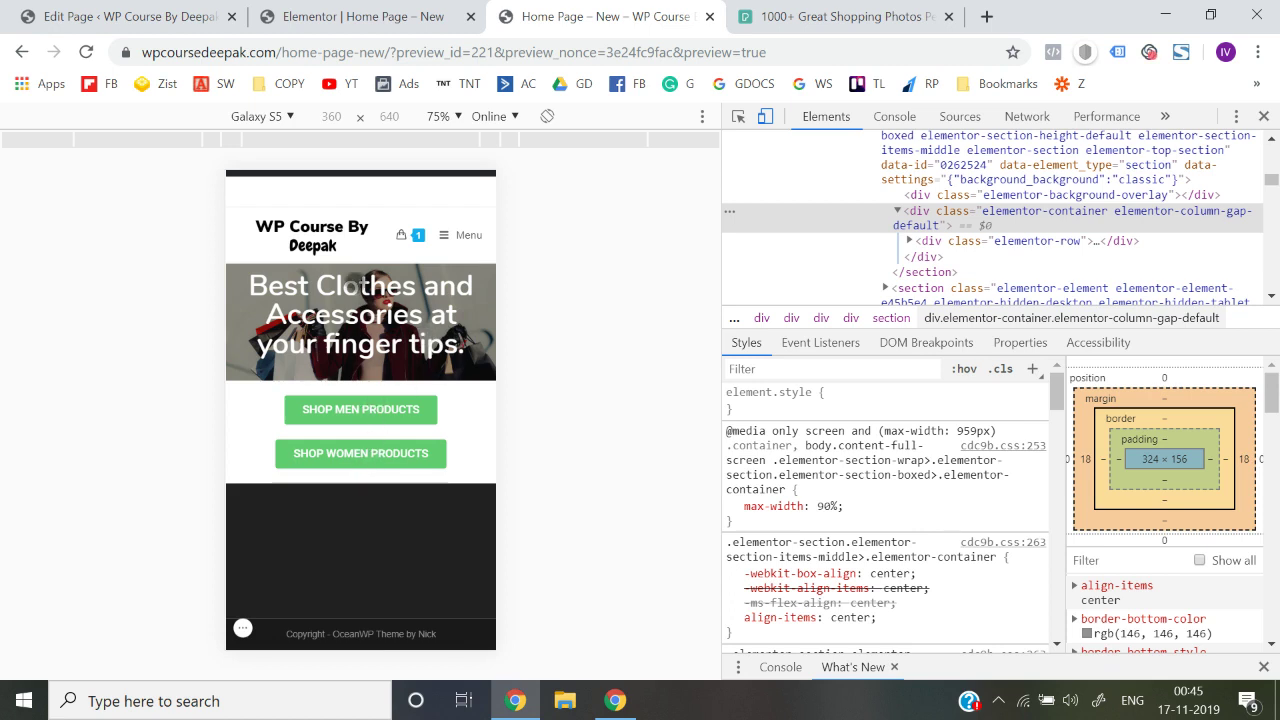
pyautogui.click(1264, 116)
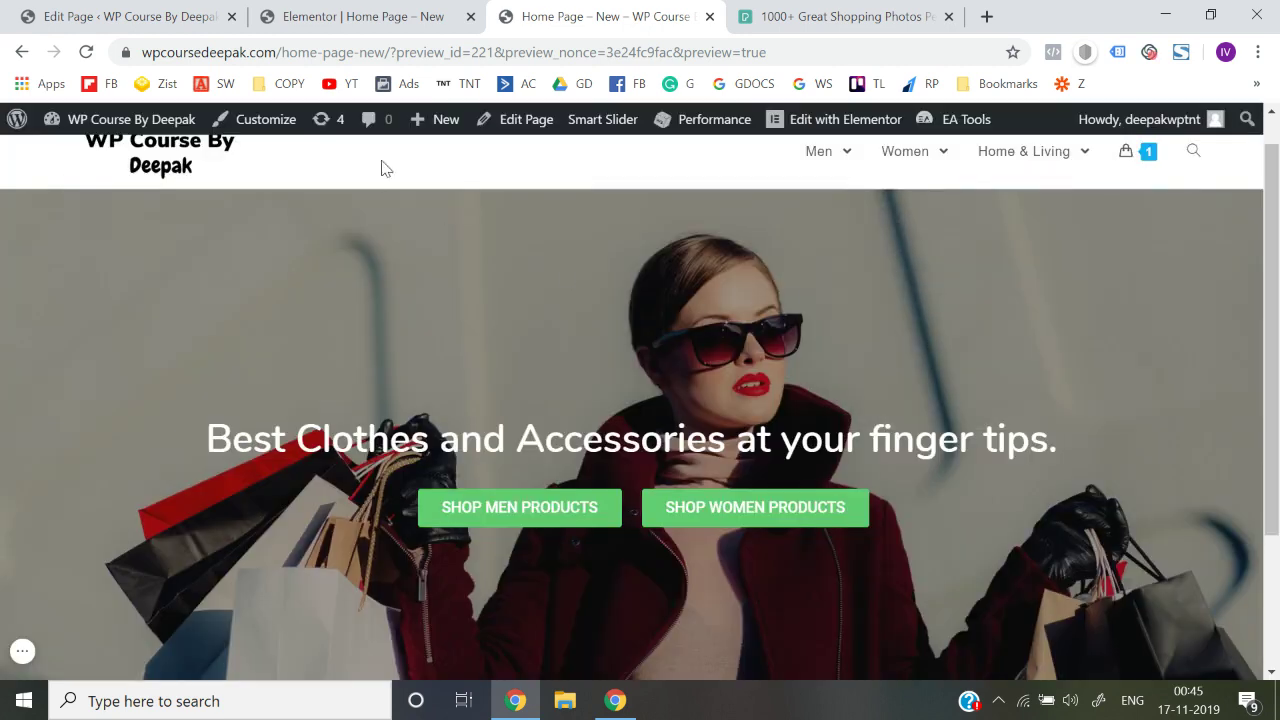
# - Set the heading's mobile font size over the photo to 13 px and update the page
pyautogui.click(415, 14)
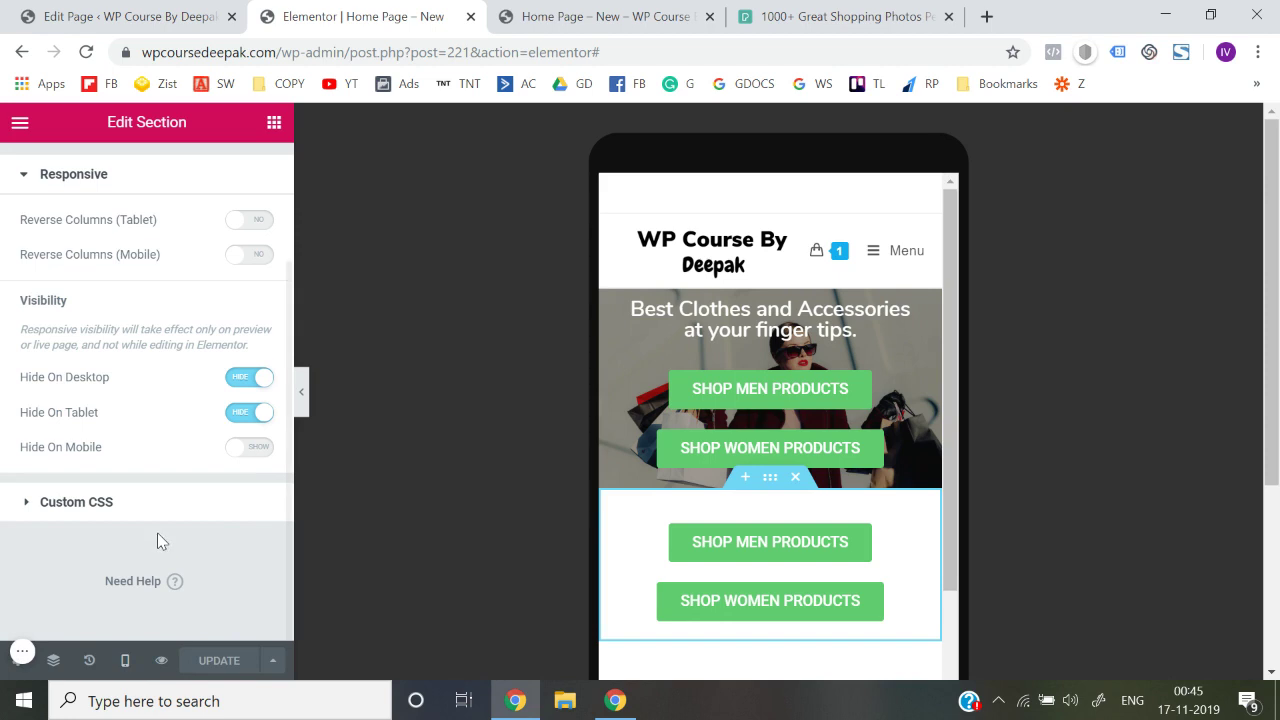
pyautogui.scroll(3, 108, 329)
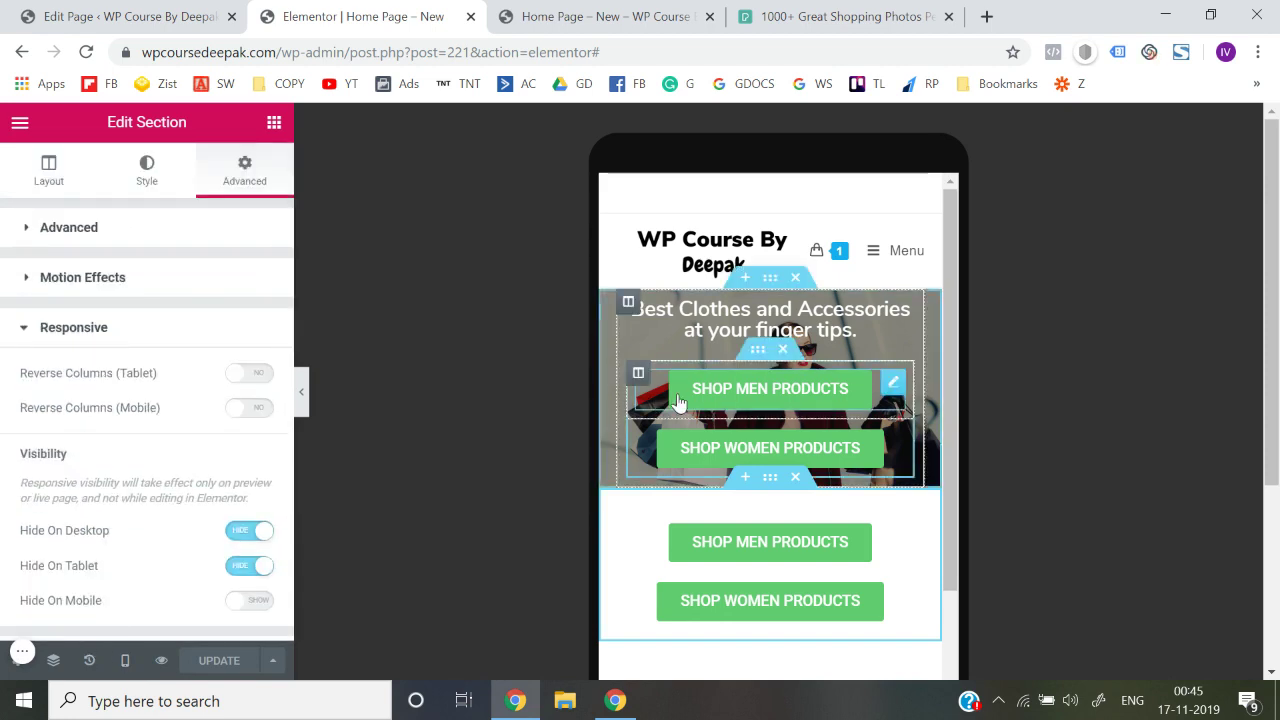
pyautogui.click(125, 663)
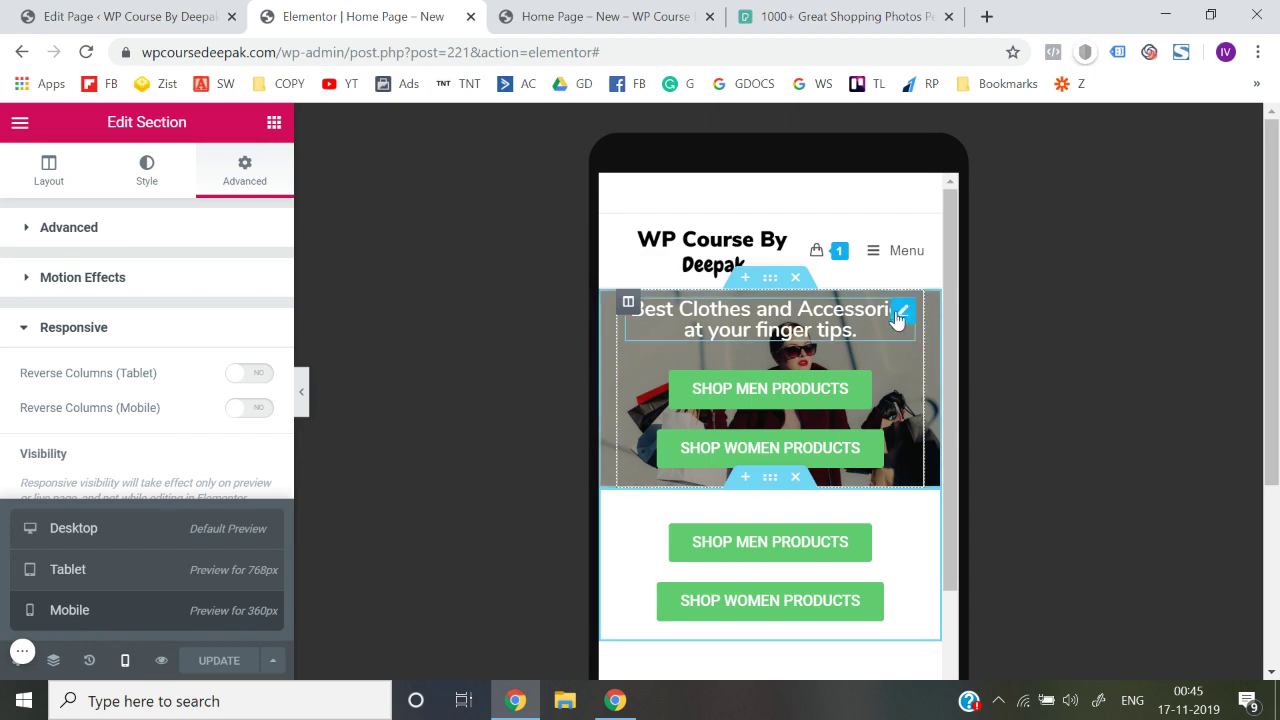
pyautogui.click(903, 313)
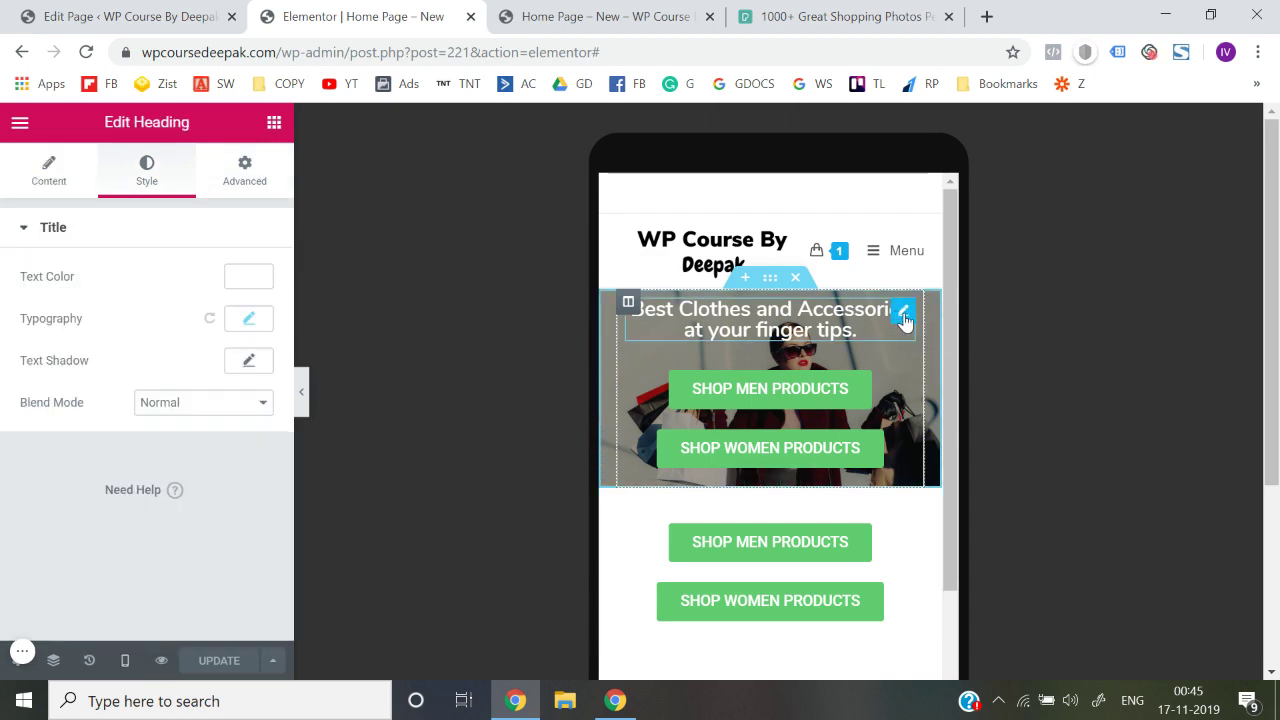
pyautogui.click(250, 318)
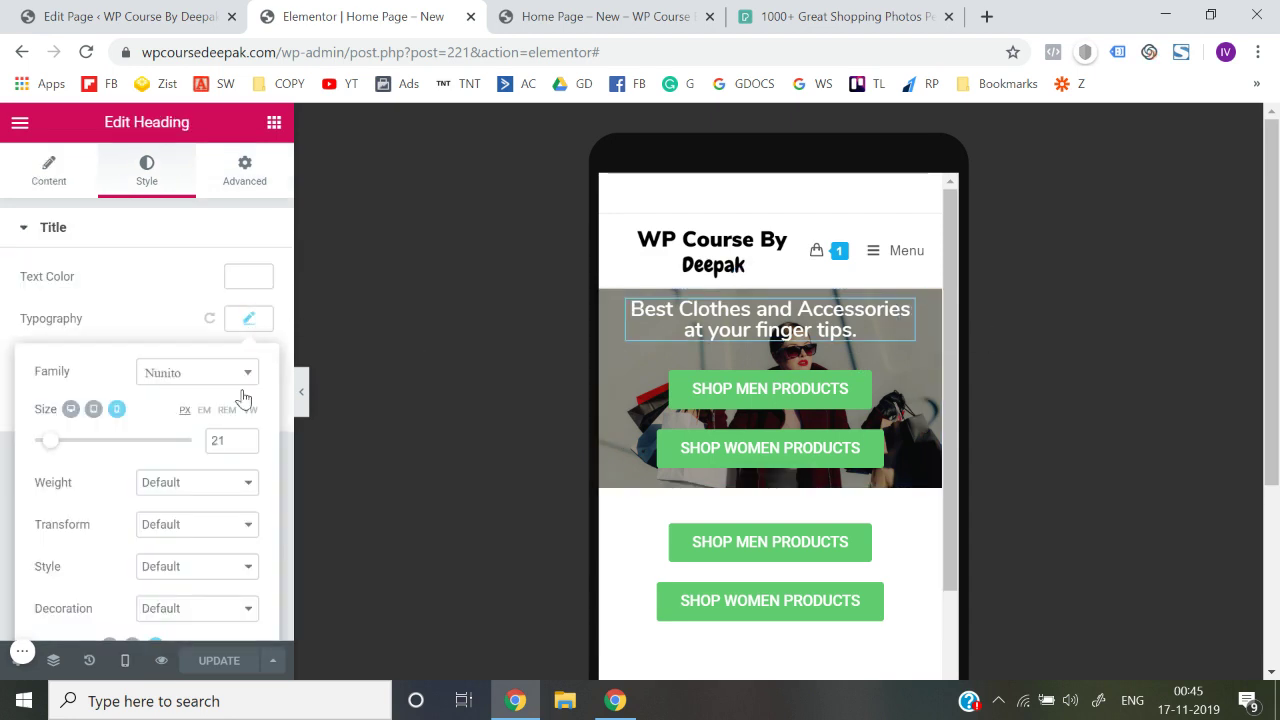
pyautogui.click(246, 446)
pyautogui.click(246, 446)
pyautogui.click(246, 446)
pyautogui.click(246, 446)
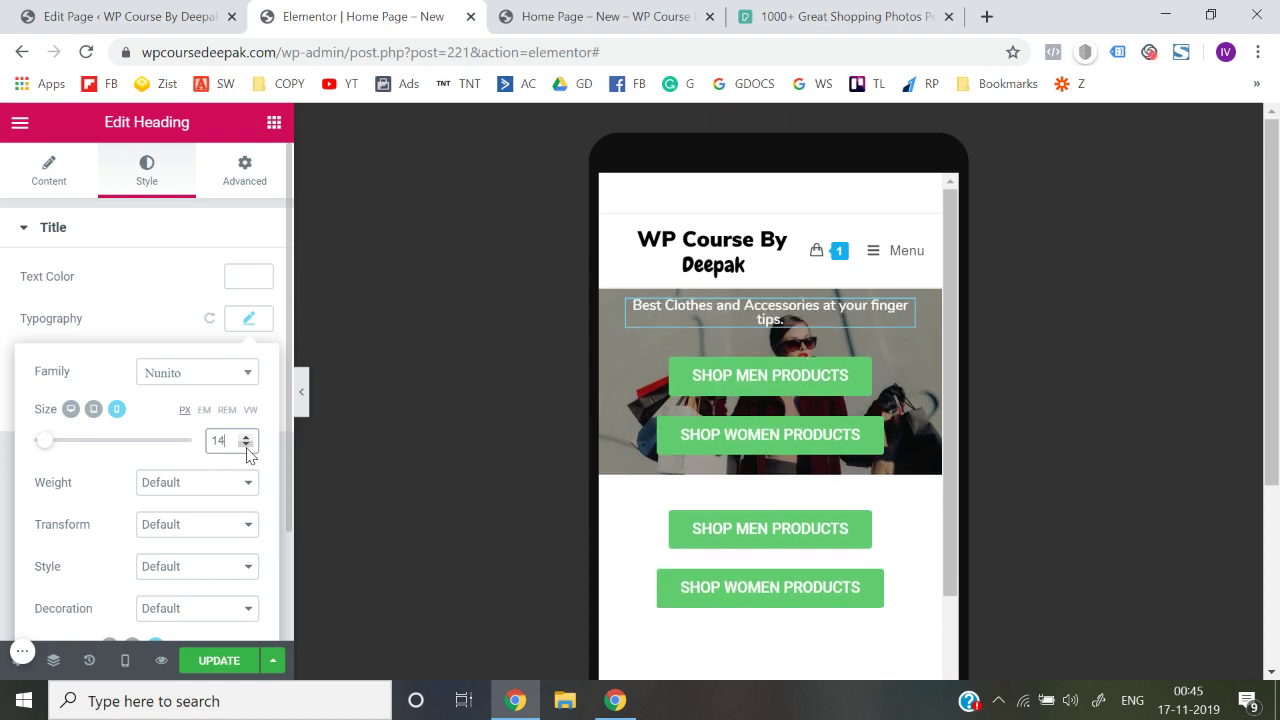
pyautogui.click(246, 446)
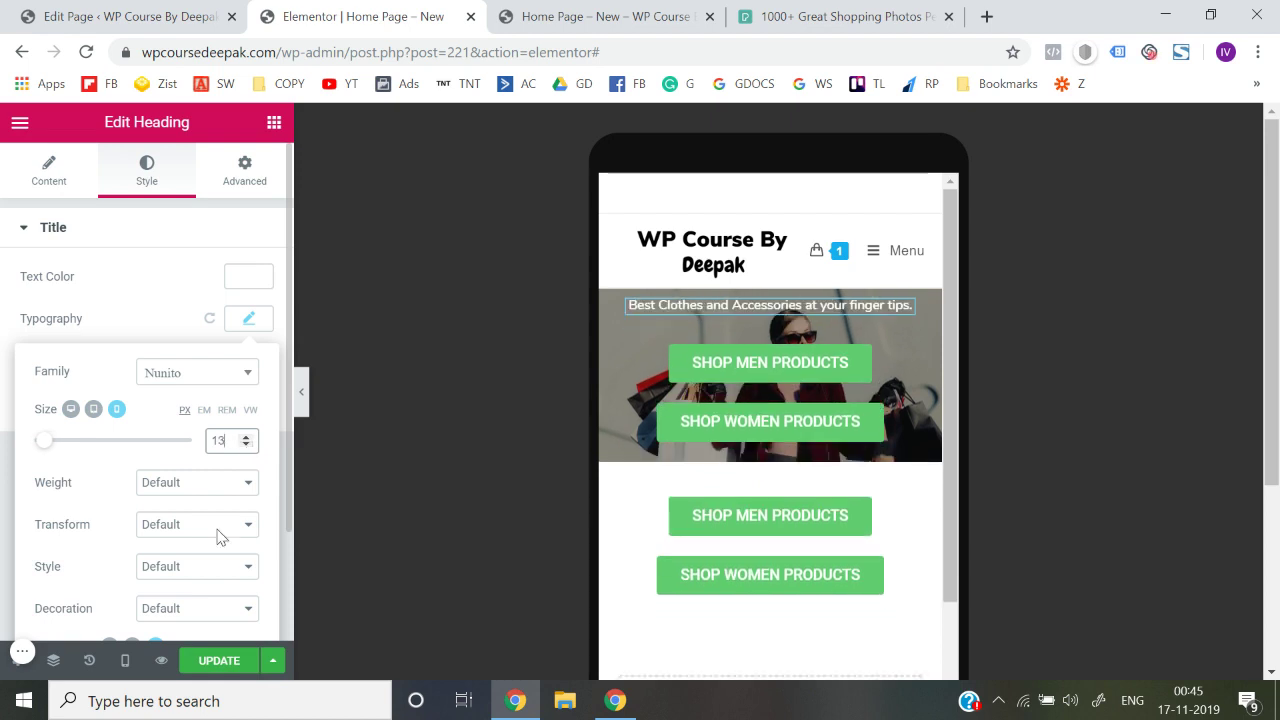
pyautogui.click(216, 662)
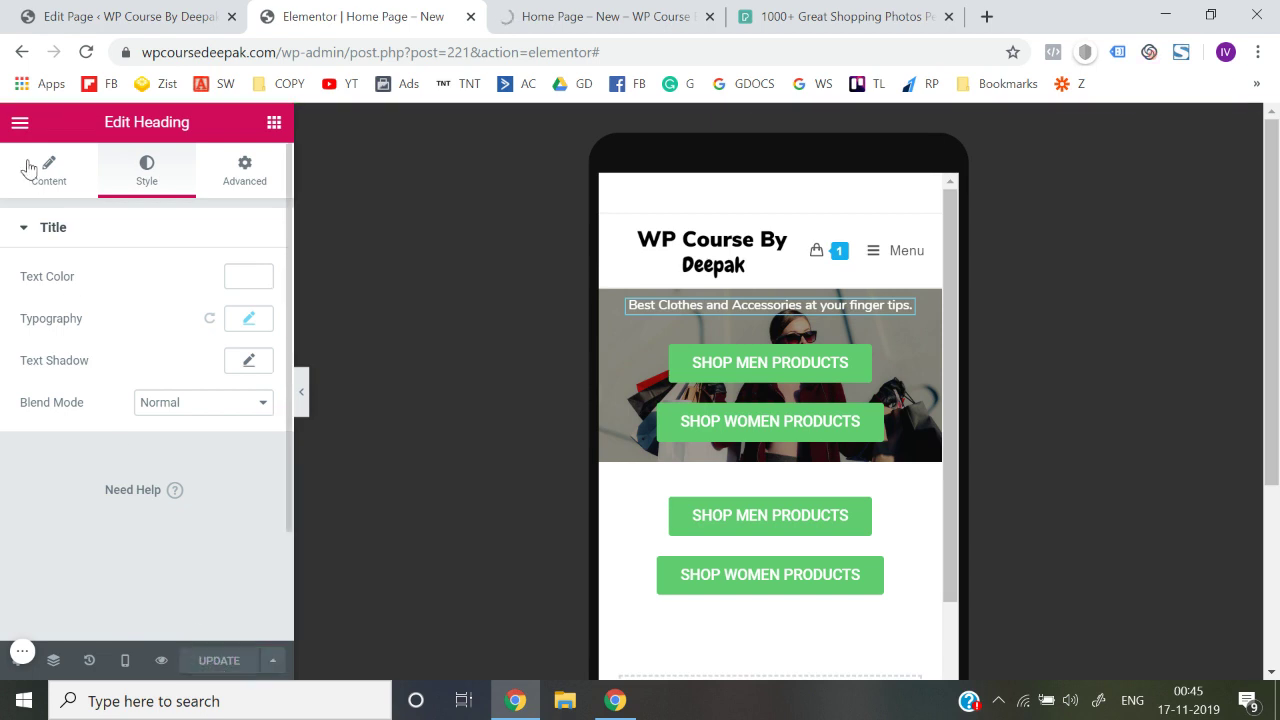
# - Exit the Elementor editor to the WordPress edit screen of the home page
pyautogui.click(20, 122)
pyautogui.scroll(-1, 152, 540)
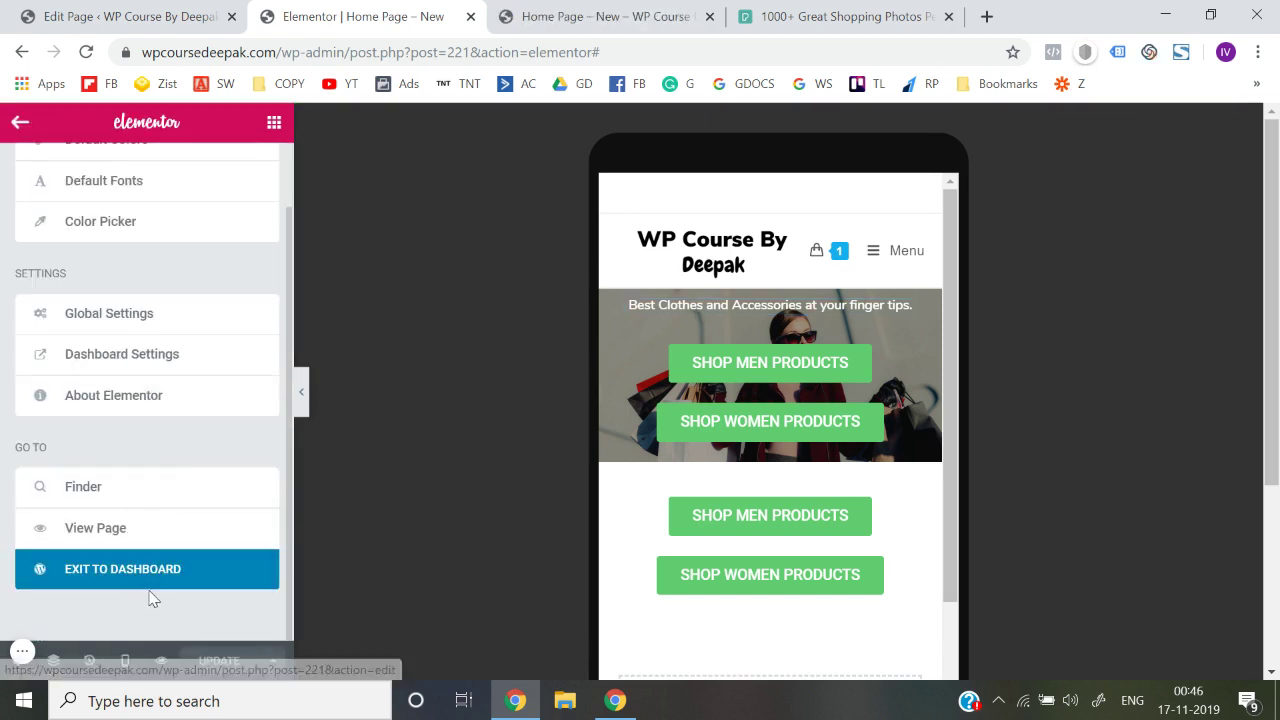
pyautogui.click(151, 585)
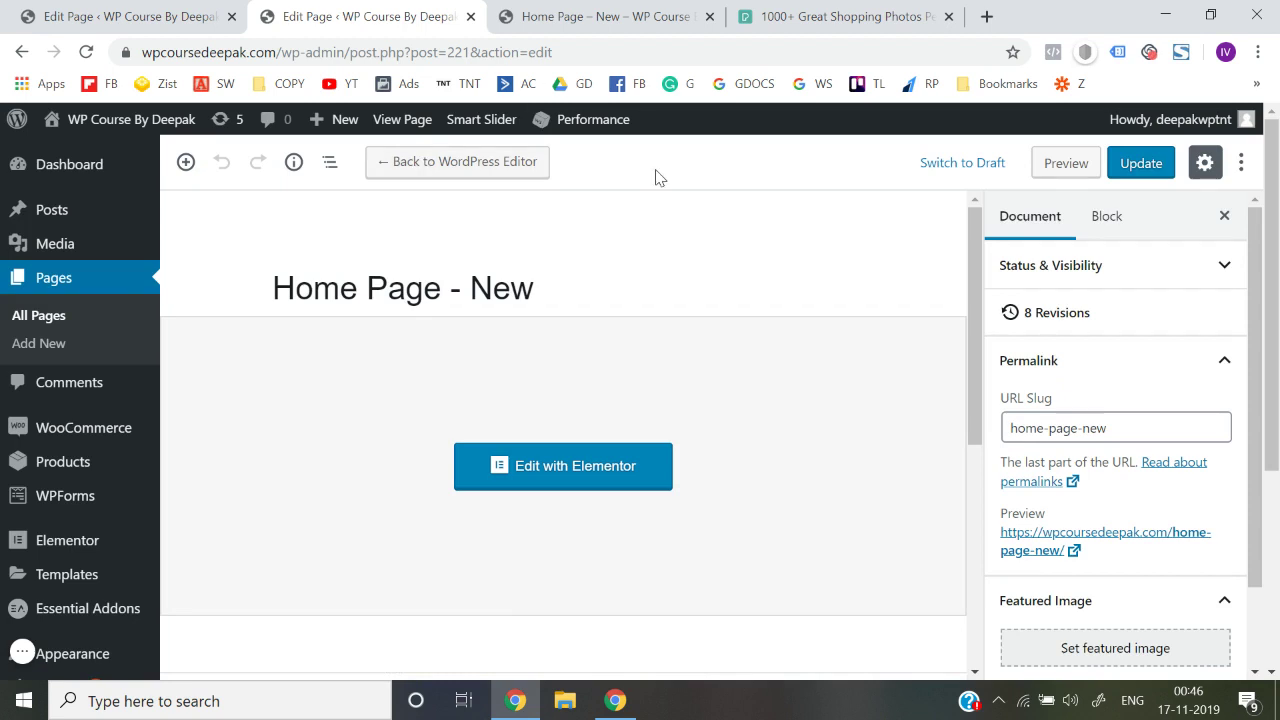
# - Preview the home page at desktop width and at Galaxy S5 size to check heading and buttons, and close the preview
pyautogui.click(1062, 166)
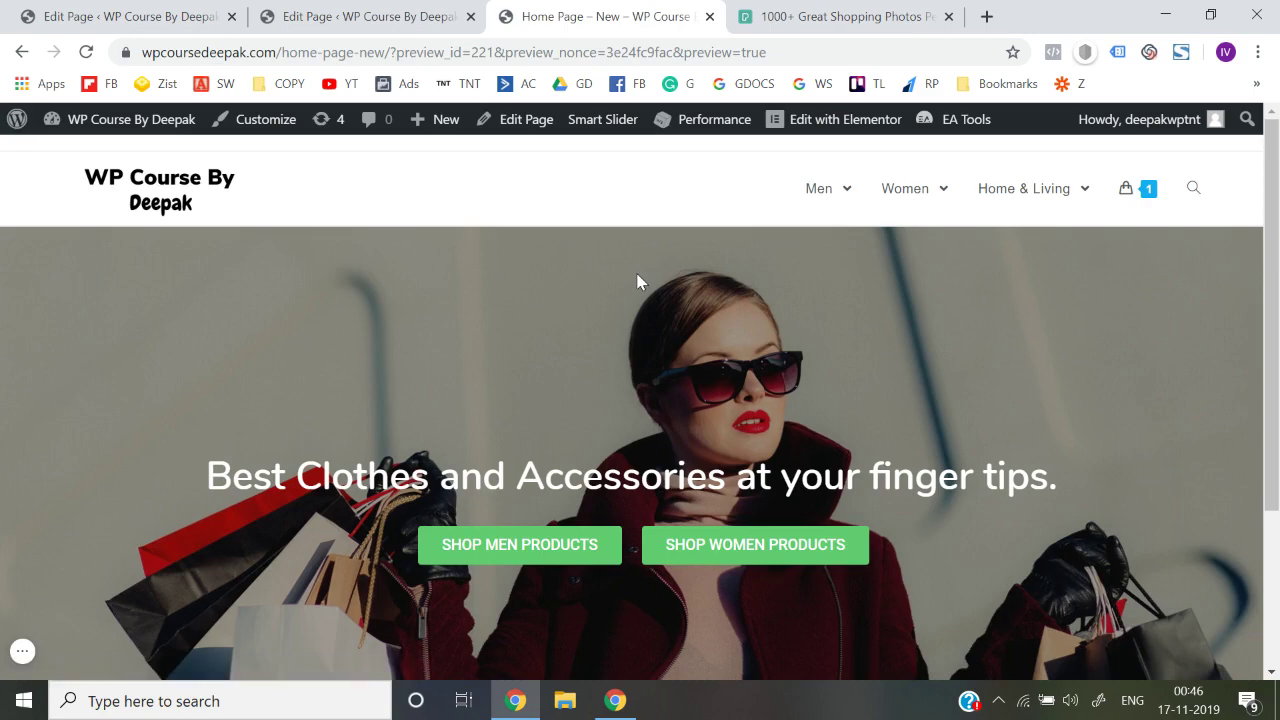
pyautogui.scroll(-3, 641, 283)
pyautogui.scroll(3, 410, 300)
pyautogui.scroll(-3, 387, 456)
pyautogui.scroll(3, 300, 400)
pyautogui.rightClick(244, 337)
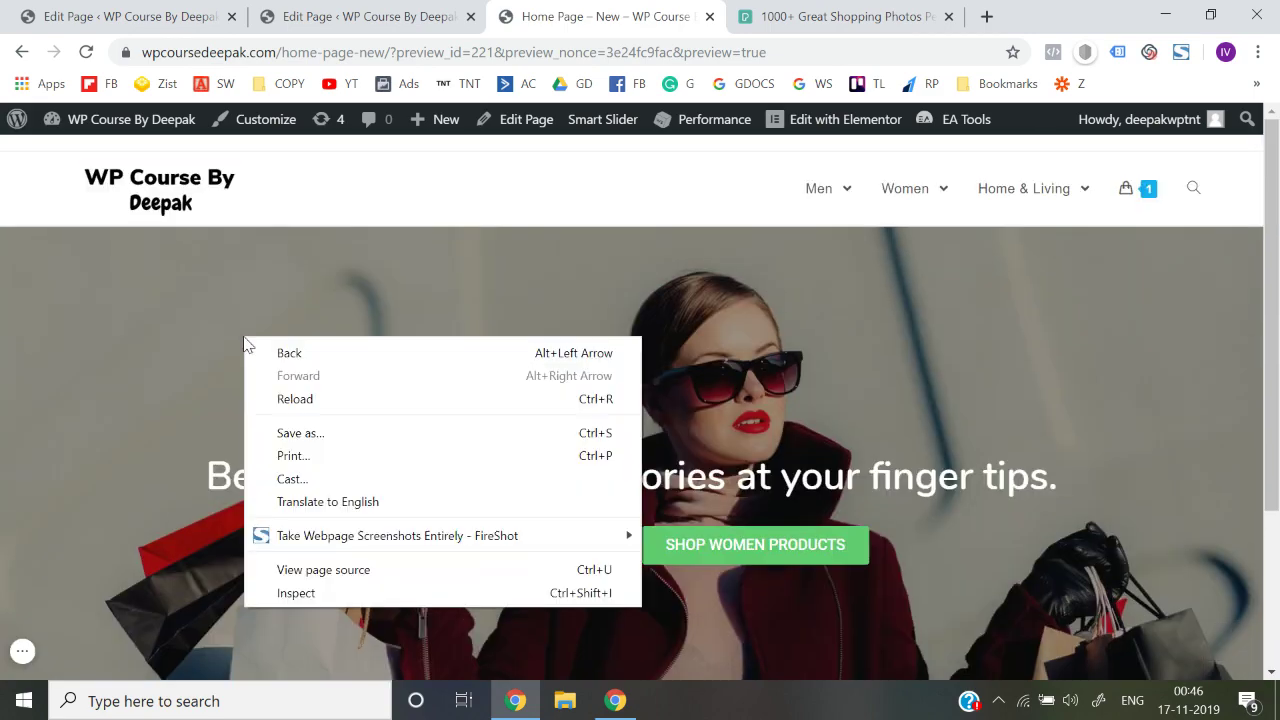
pyautogui.click(300, 593)
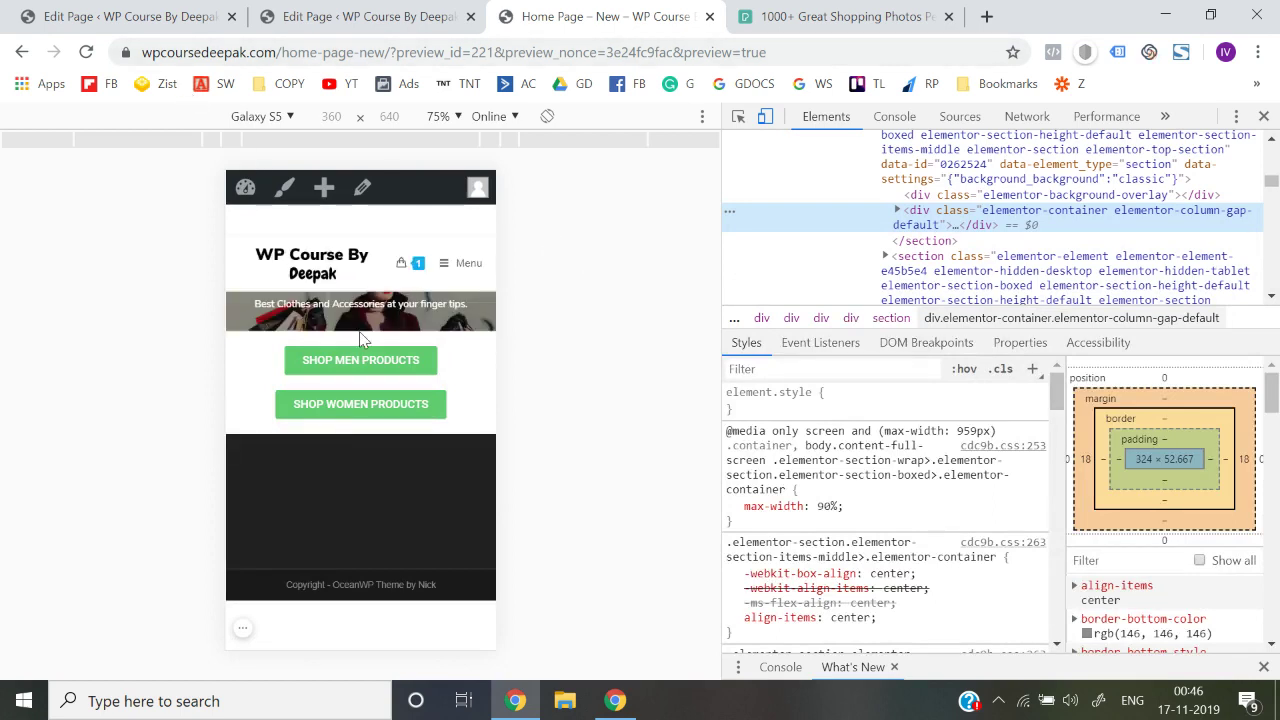
pyautogui.click(86, 53)
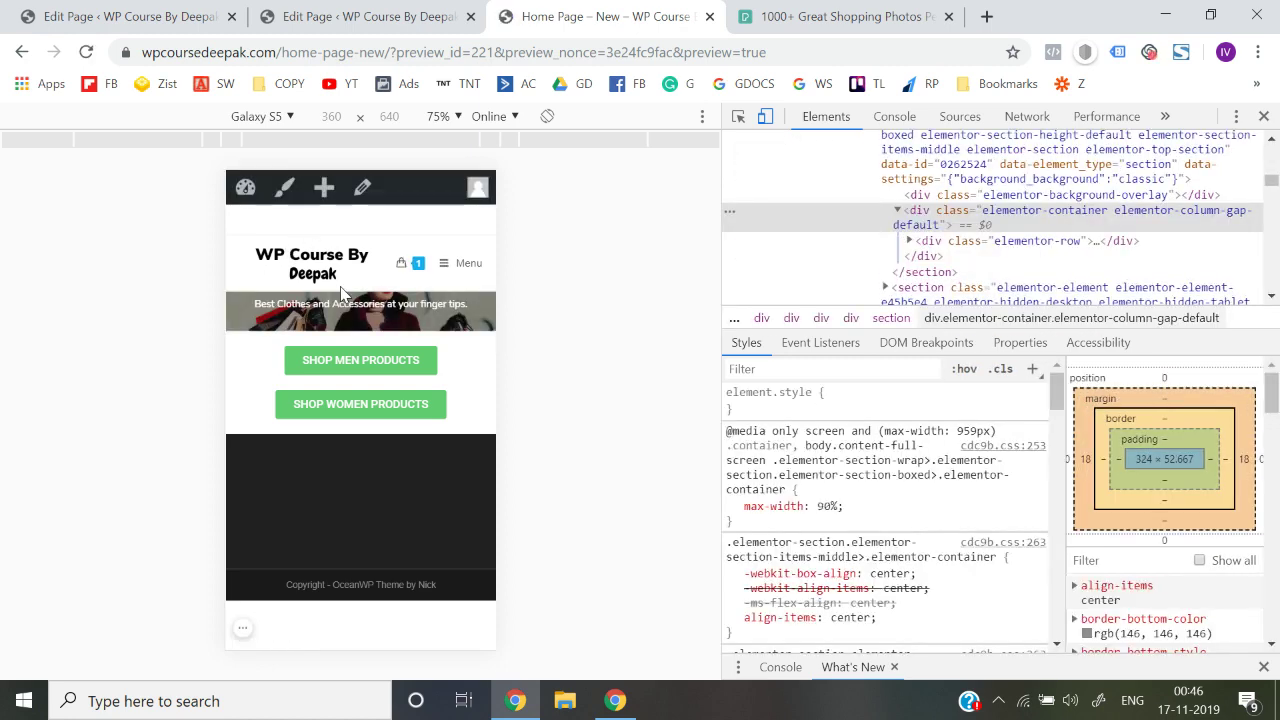
pyautogui.click(711, 18)
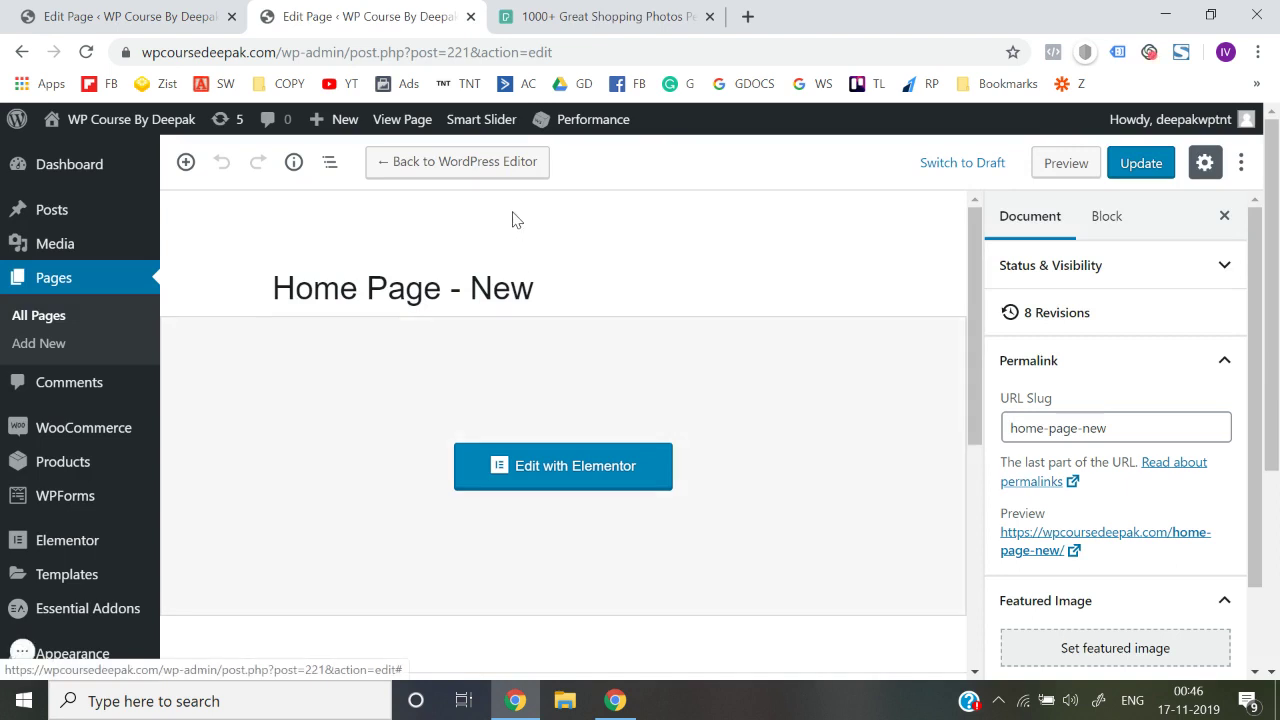
# - Reopen the home page in Elementor, switch to mobile preview, and open the photo section's background style settings
pyautogui.click(546, 488)
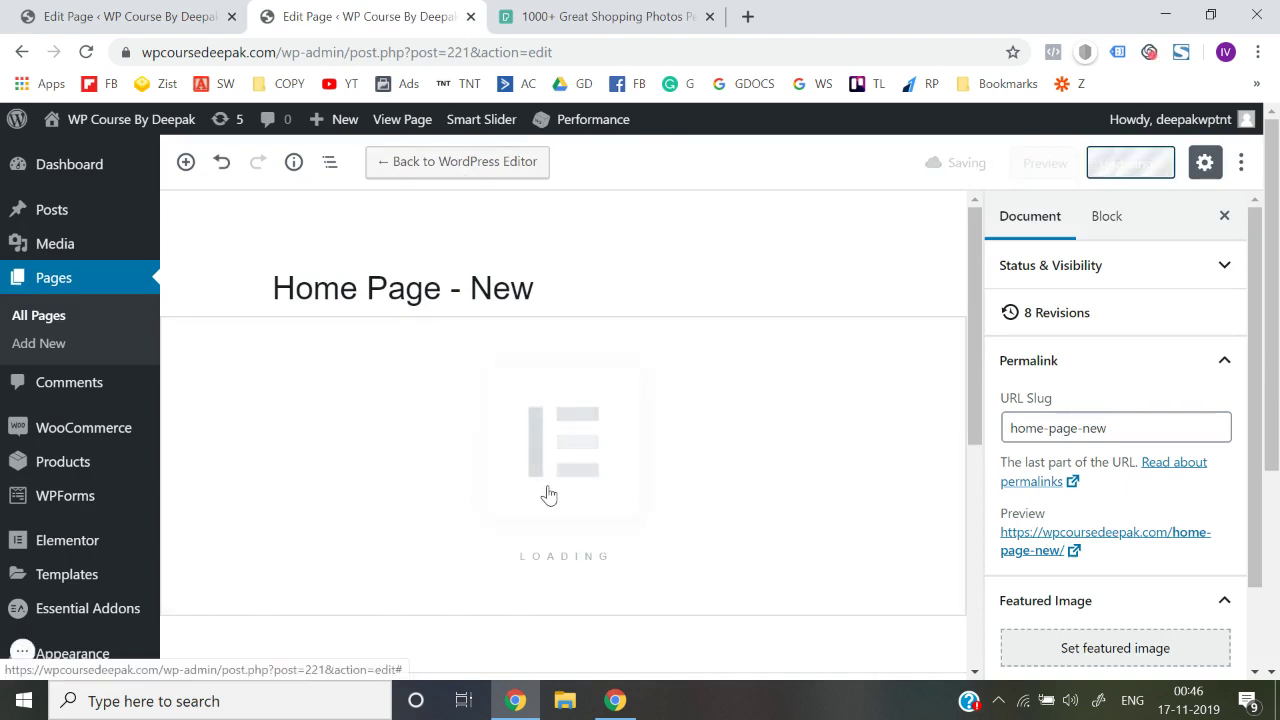
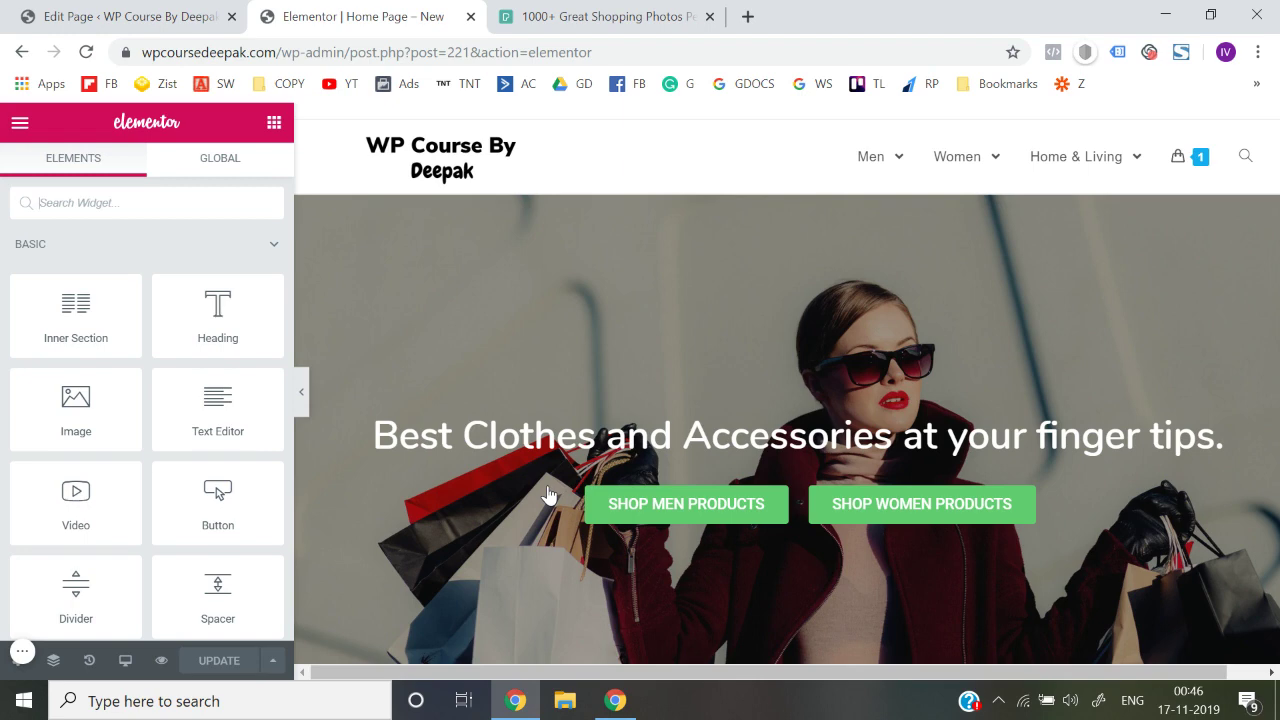
pyautogui.click(127, 666)
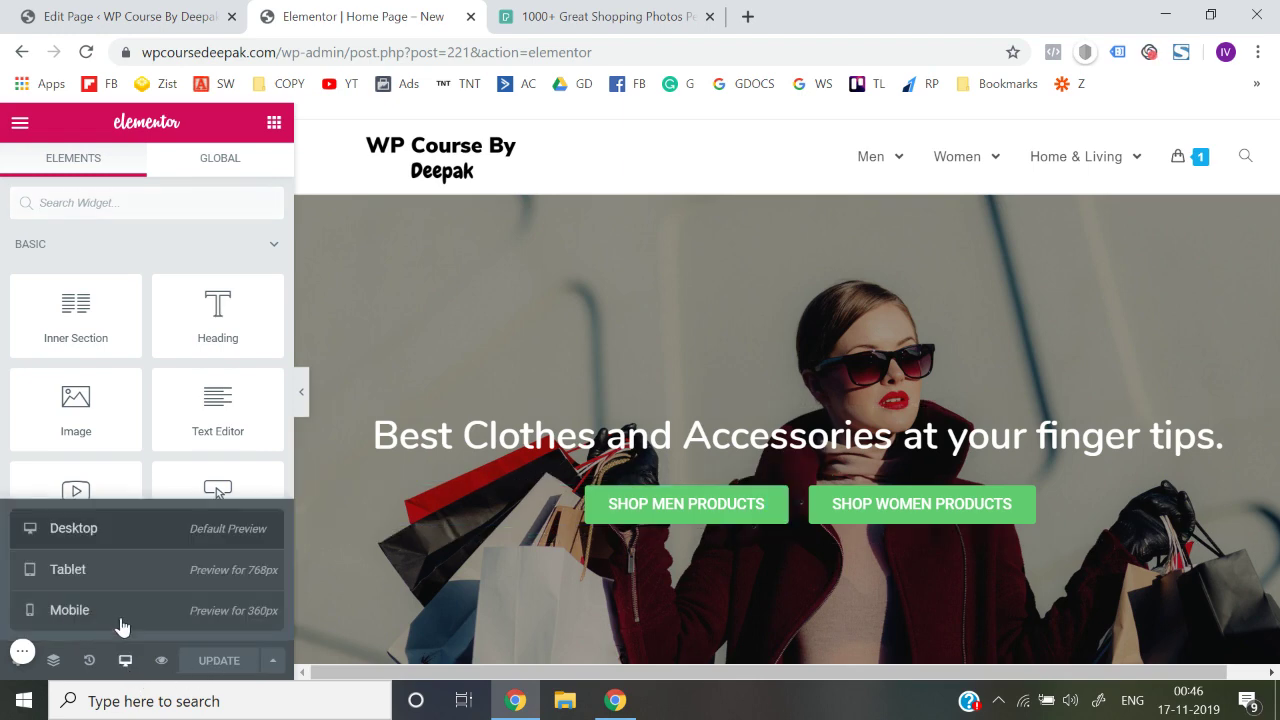
pyautogui.click(118, 612)
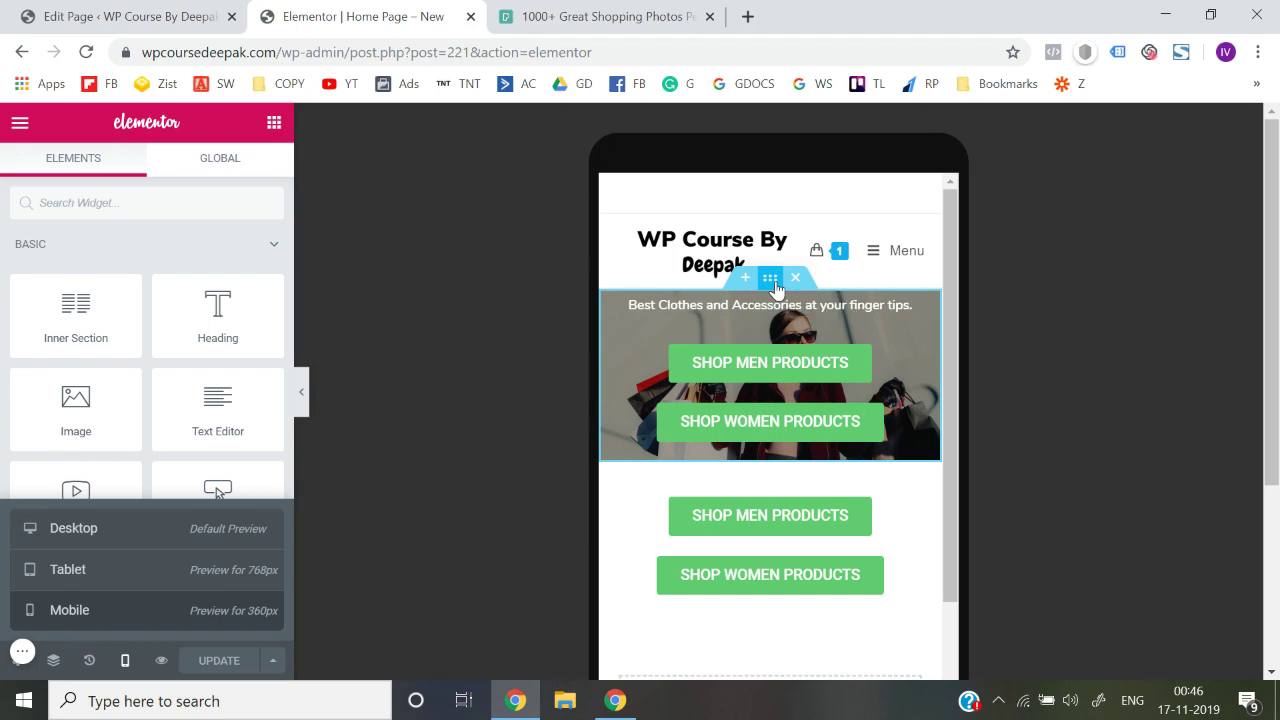
pyautogui.click(772, 284)
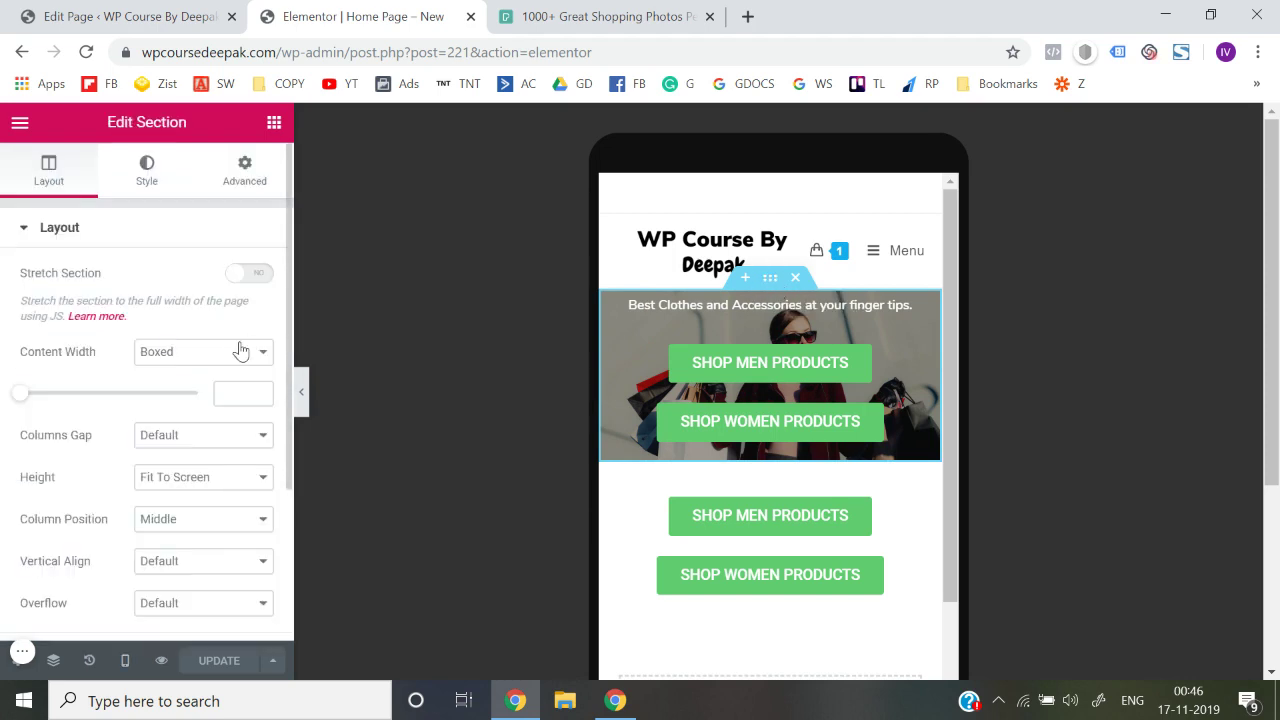
pyautogui.click(148, 176)
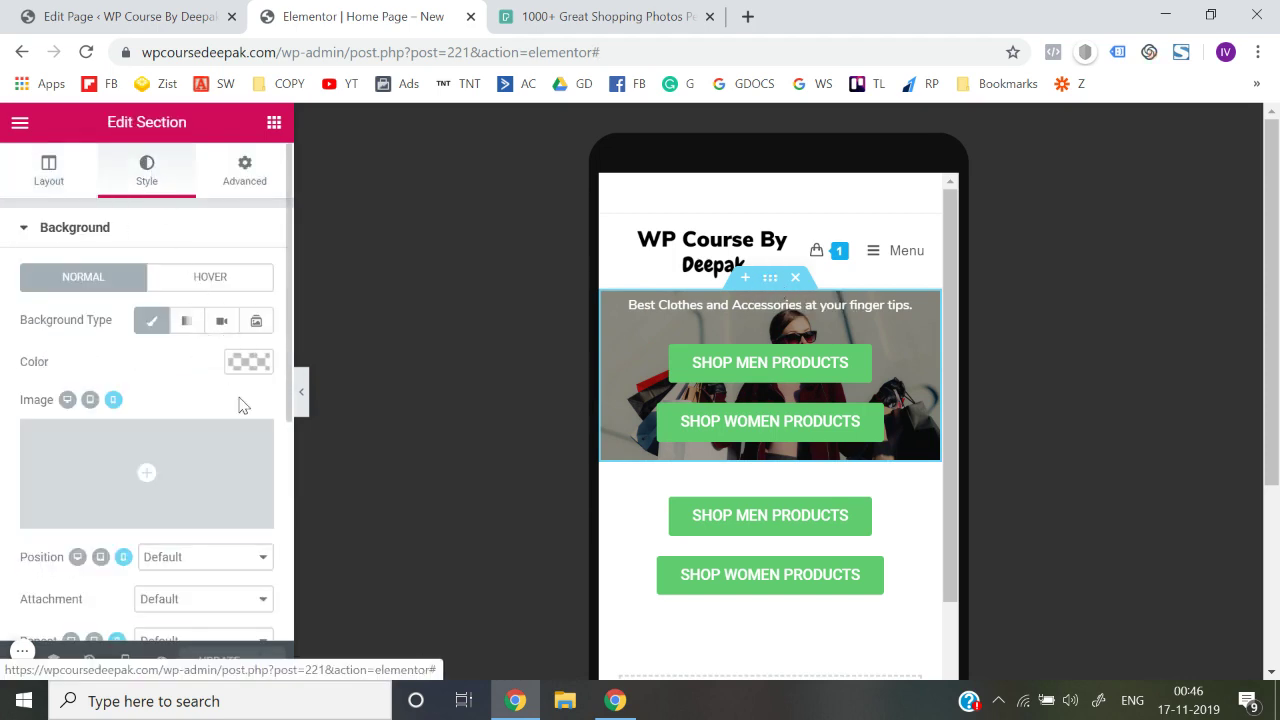
# - Compare the photo section's background image settings in mobile and desktop preview
pyautogui.rightClick(770, 284)
pyautogui.click(800, 294)
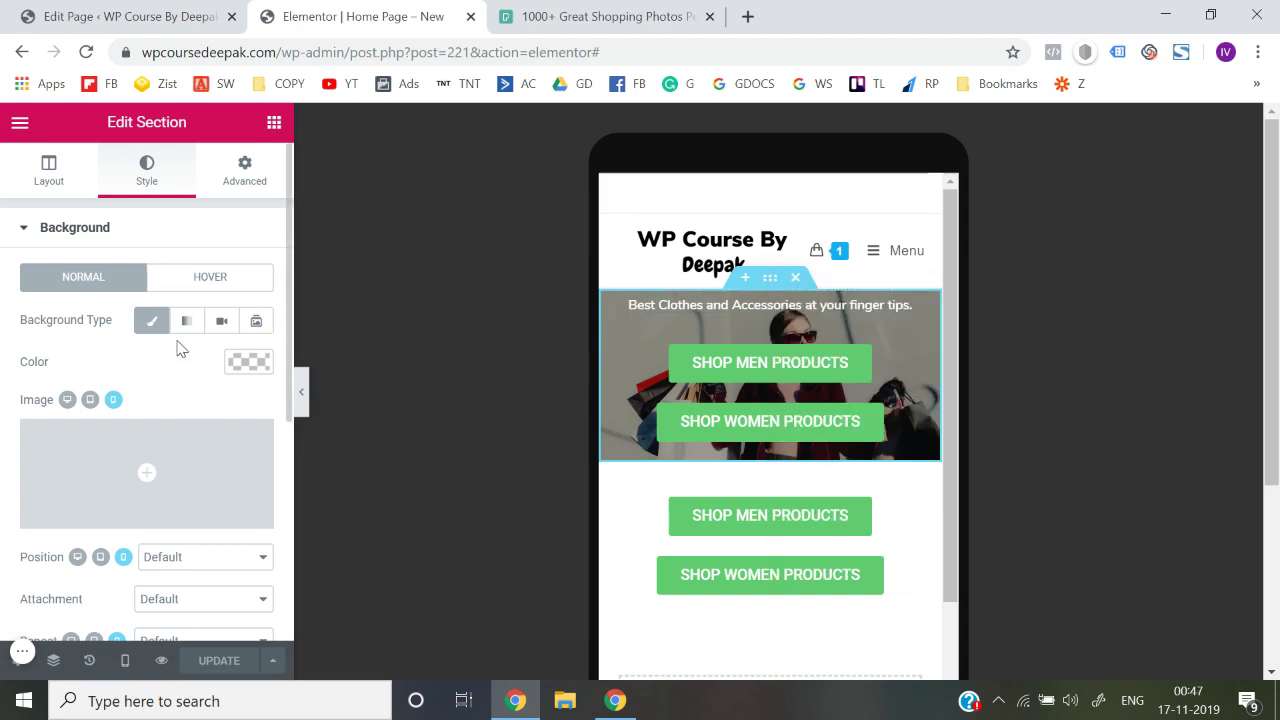
pyautogui.scroll(-1, 152, 474)
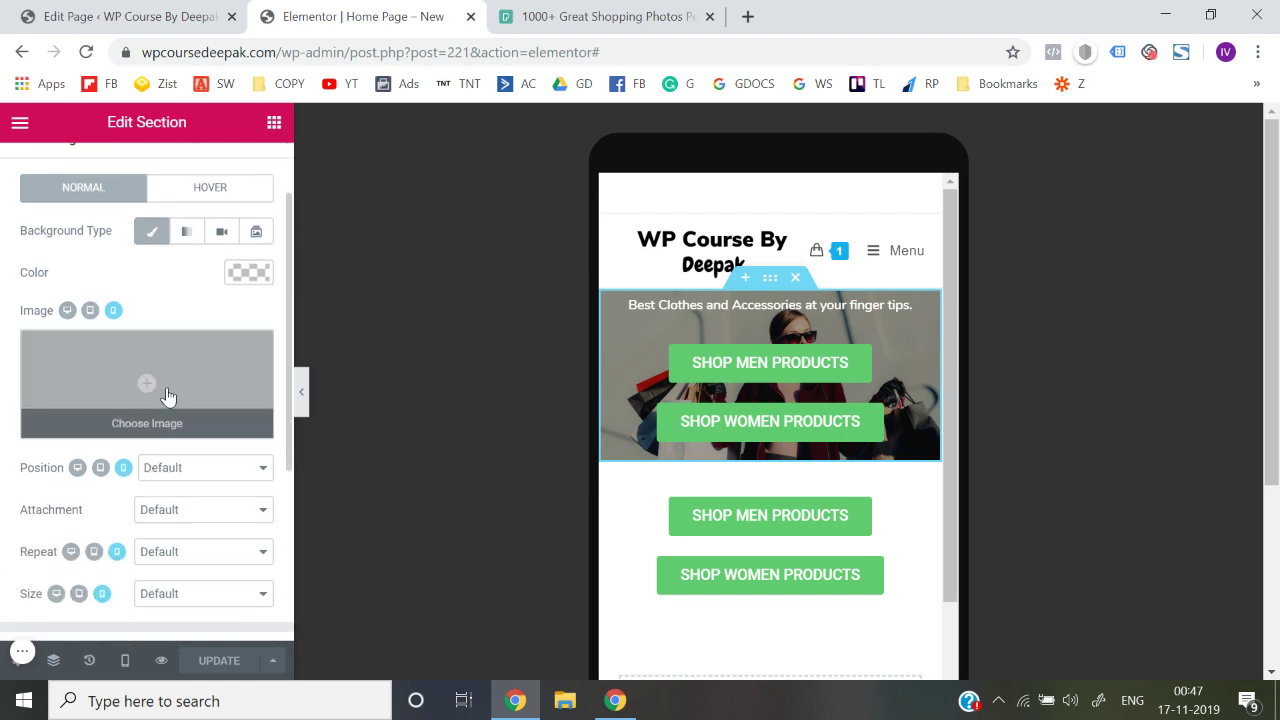
pyautogui.scroll(1, 167, 397)
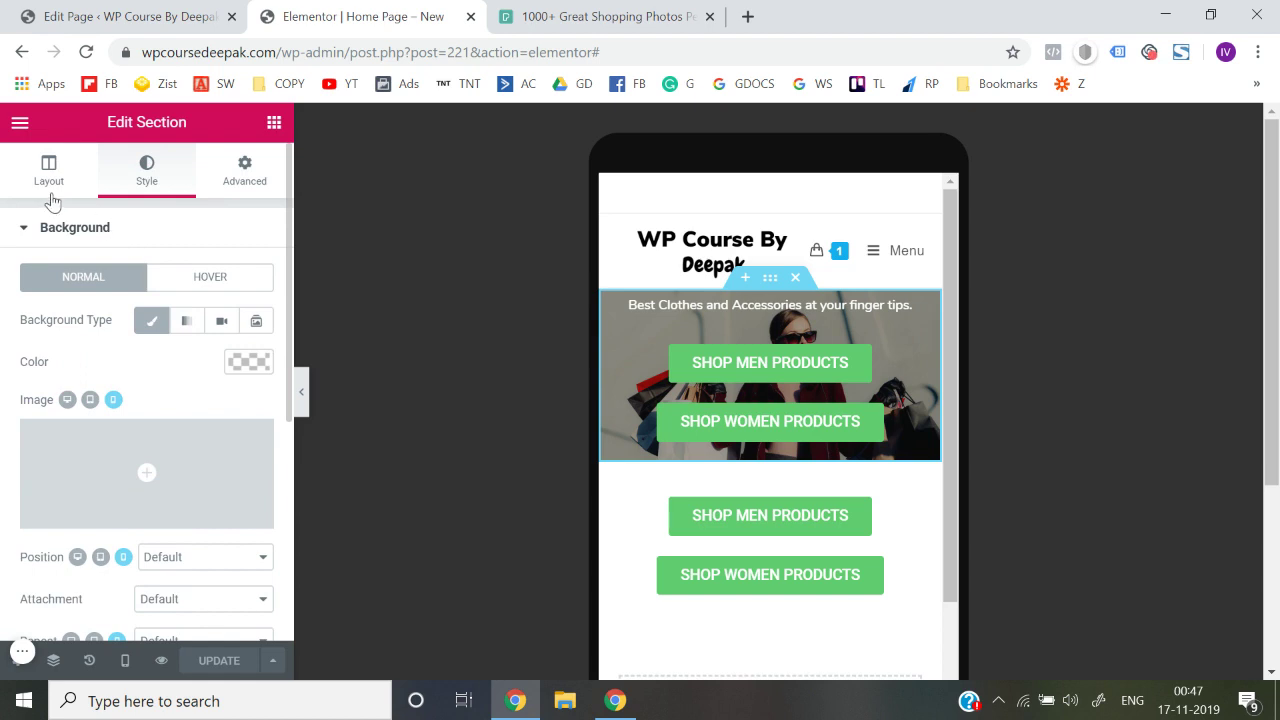
pyautogui.click(123, 668)
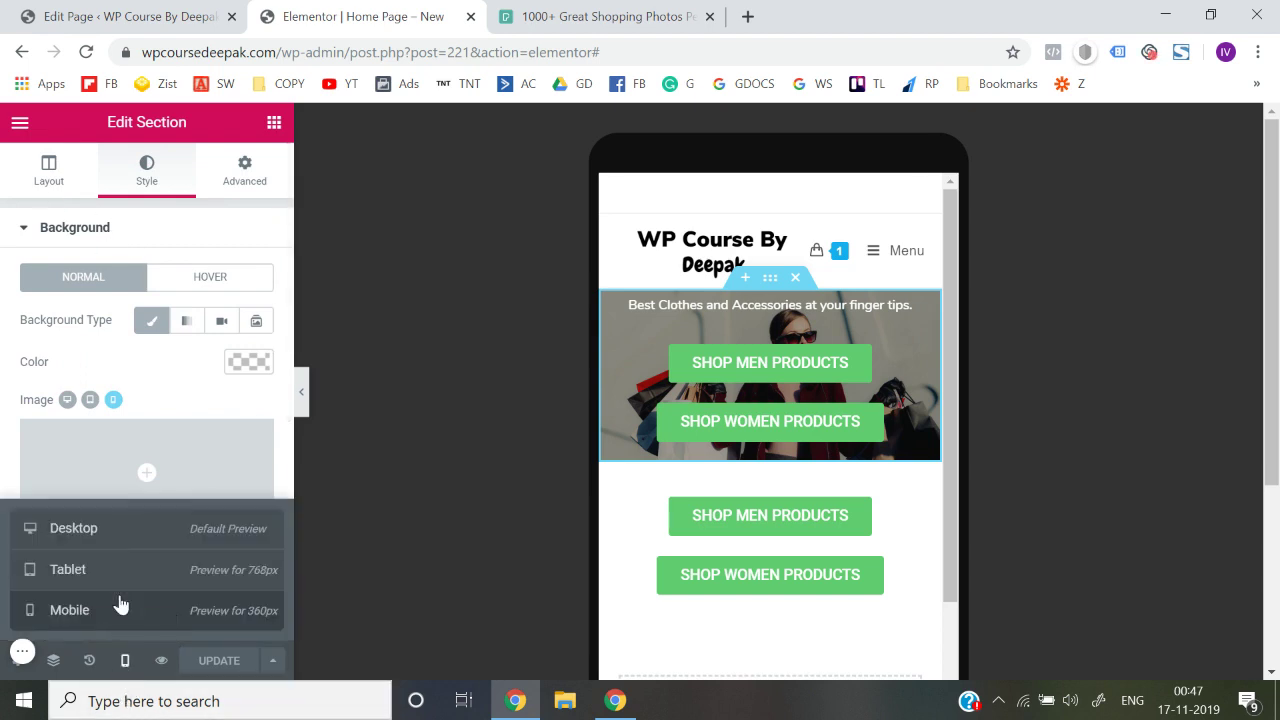
pyautogui.click(118, 531)
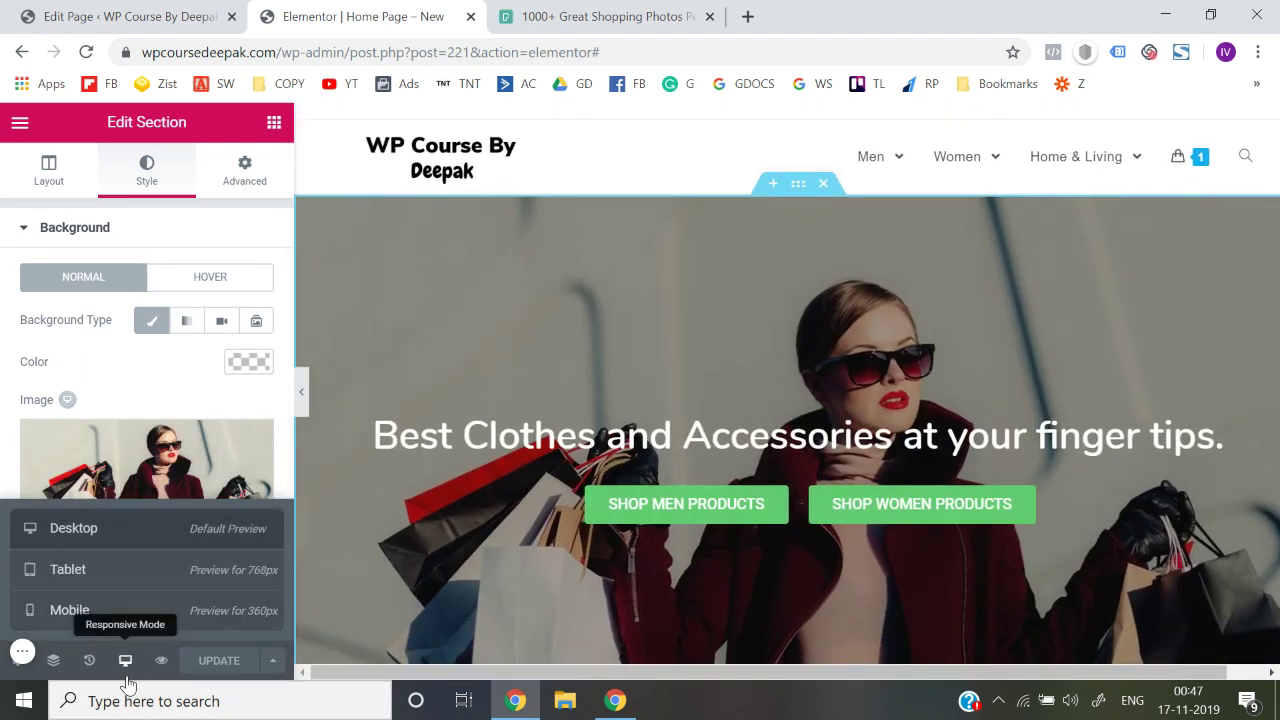
pyautogui.rightClick(805, 193)
pyautogui.click(830, 210)
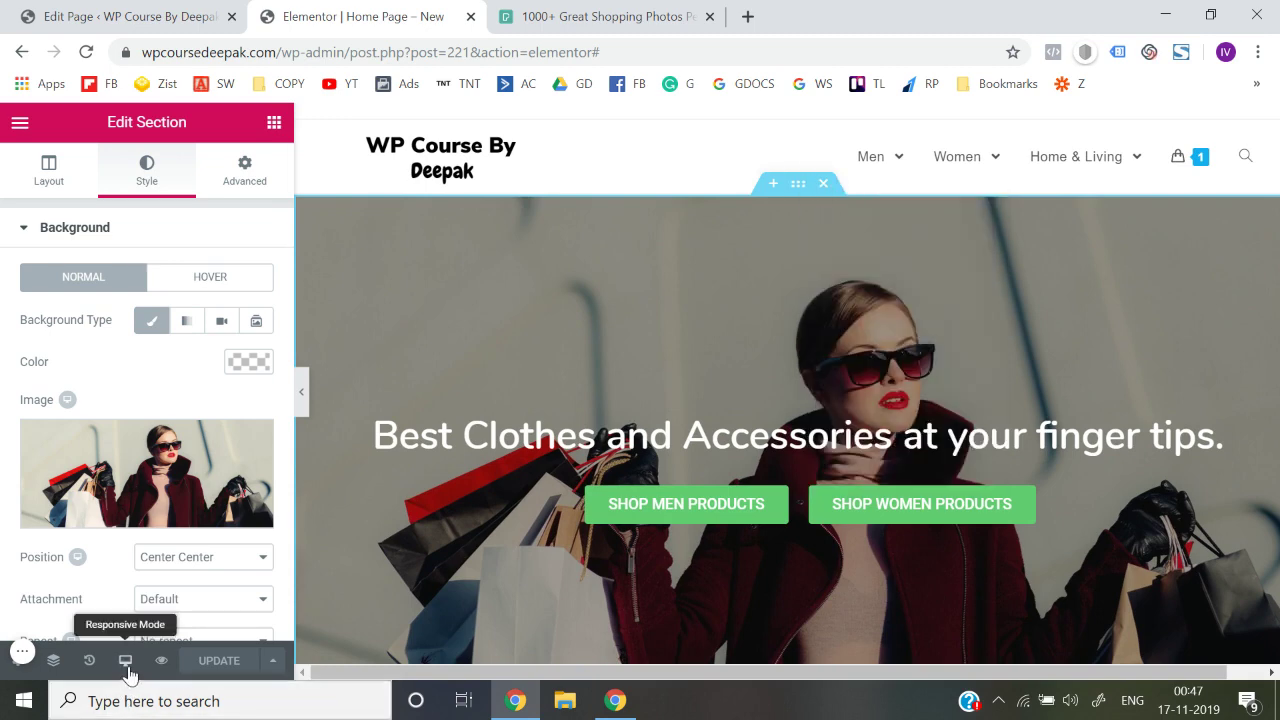
# - Return to mobile preview and open the media chooser for the photo section's mobile background image
pyautogui.moveTo(125, 661)
pyautogui.click(110, 617)
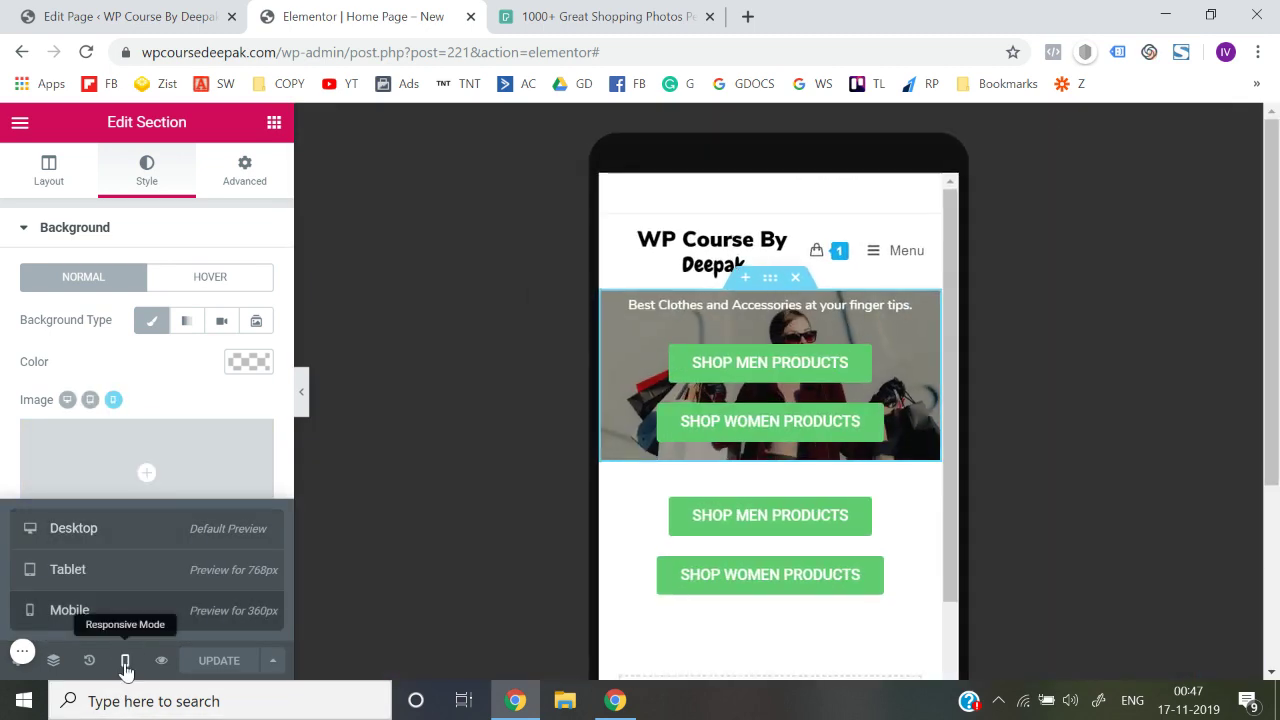
pyautogui.scroll(-1, 69, 476)
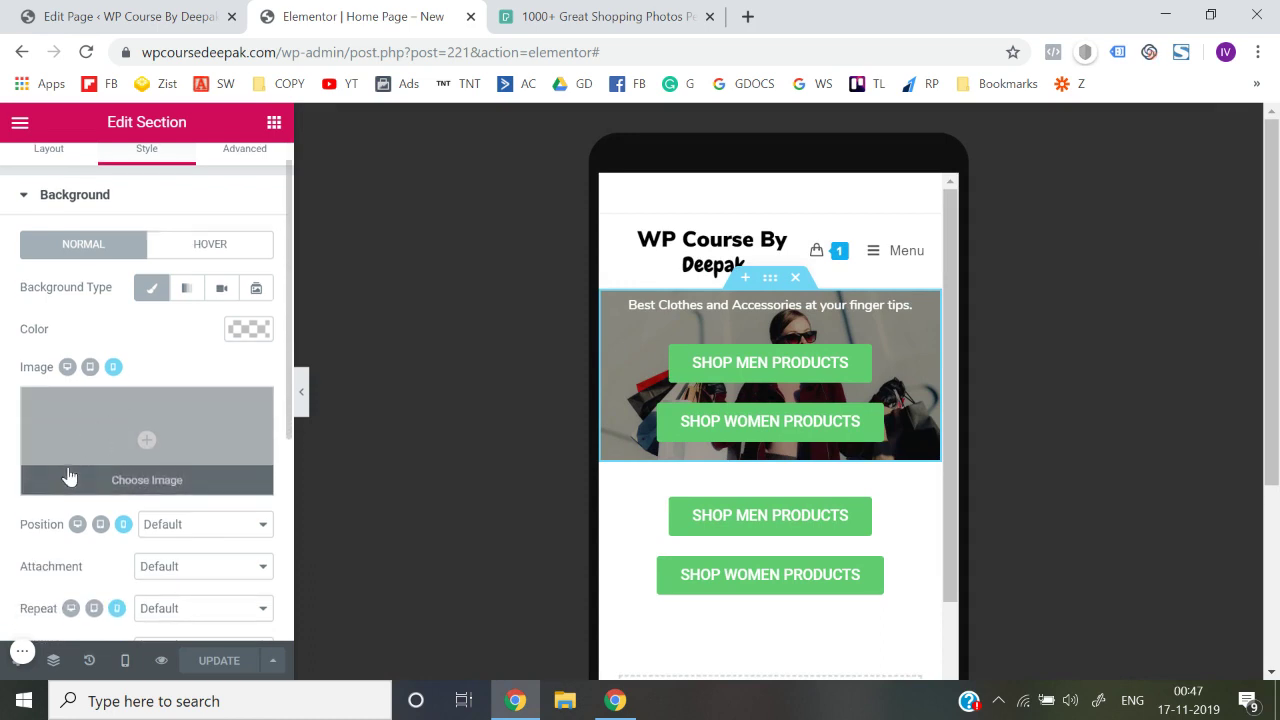
pyautogui.click(146, 437)
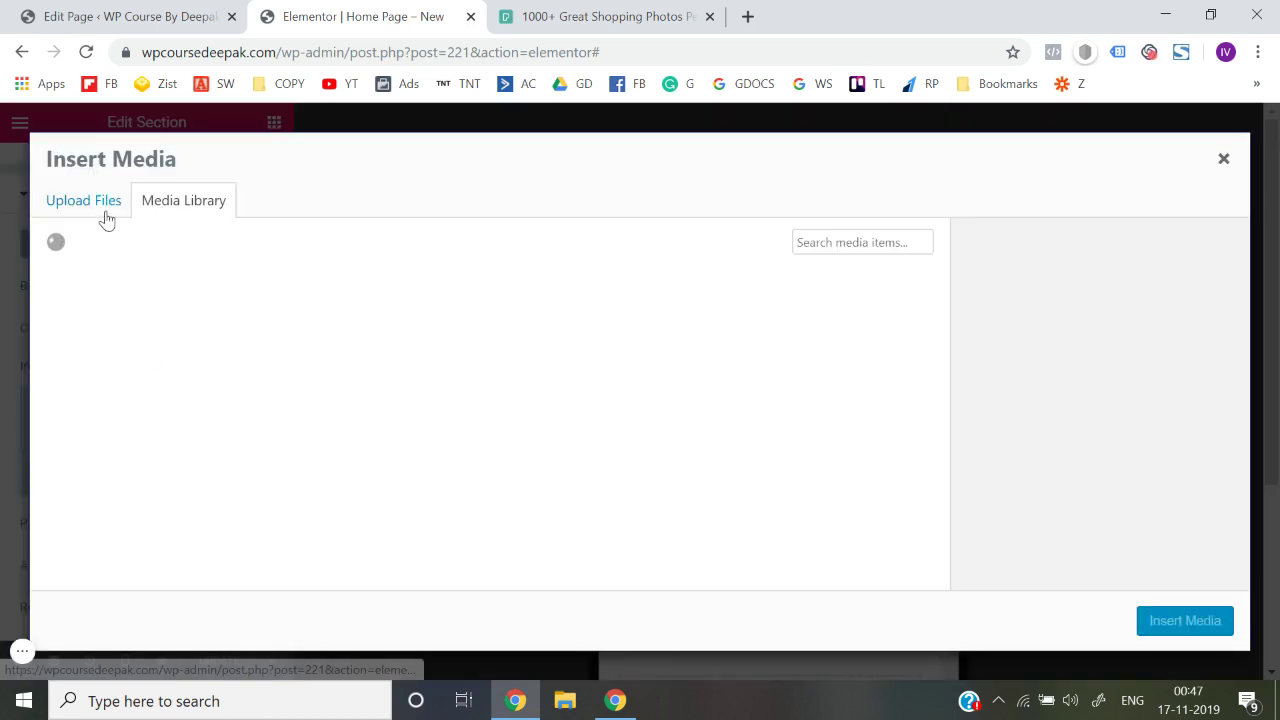
# - Use adult-beautiful-elegant-eyewear-291762.jpg as the hero section's mobile background image and set its mobile position to Center Center
pyautogui.click(127, 376)
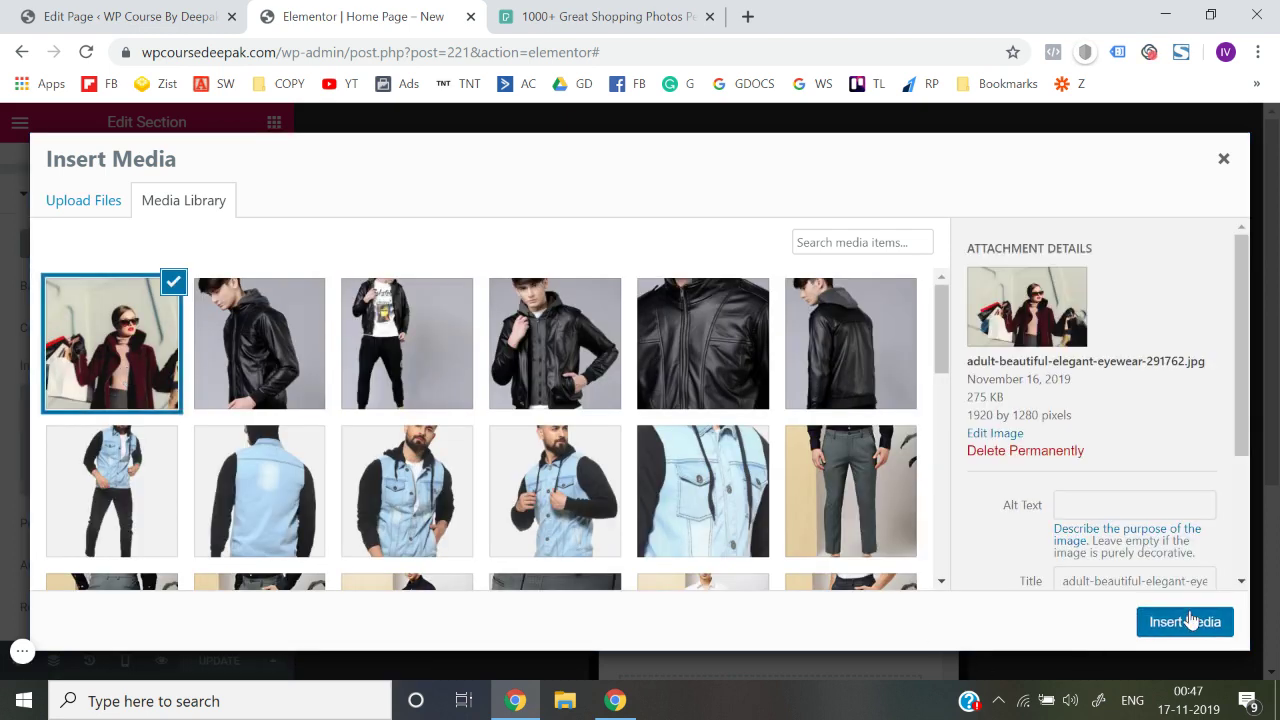
pyautogui.click(1186, 620)
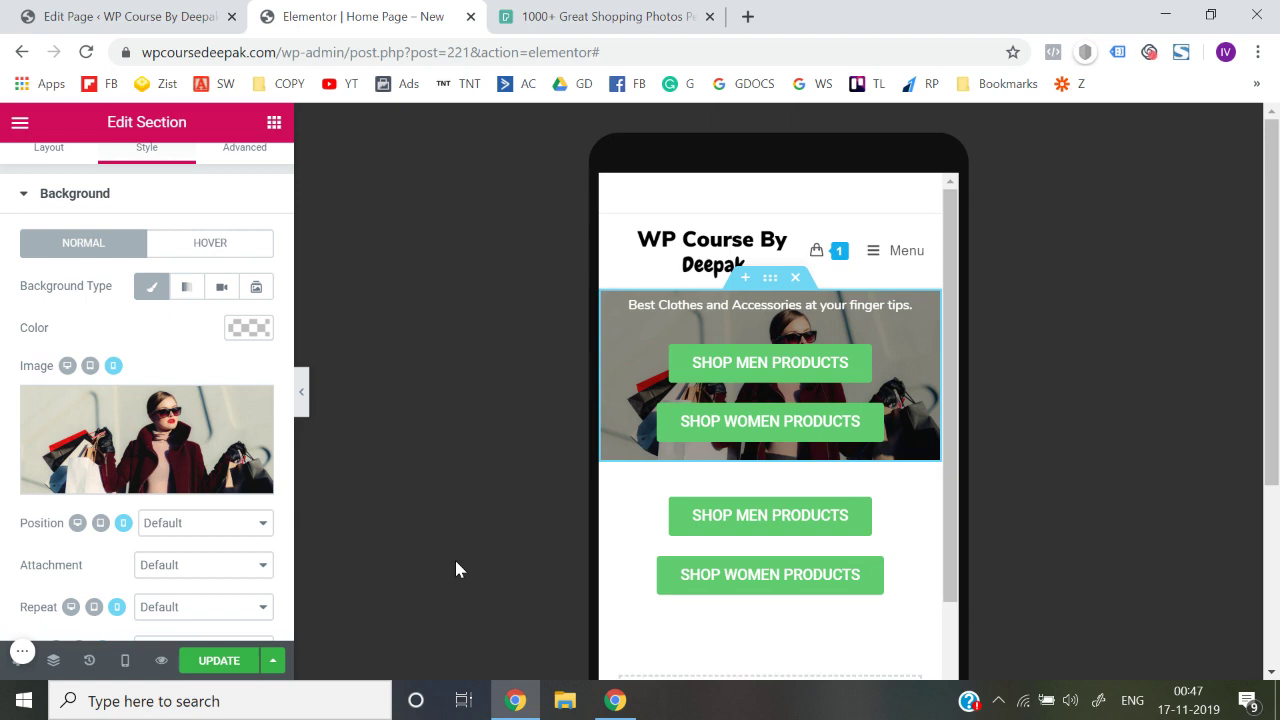
pyautogui.scroll(-1, 200, 490)
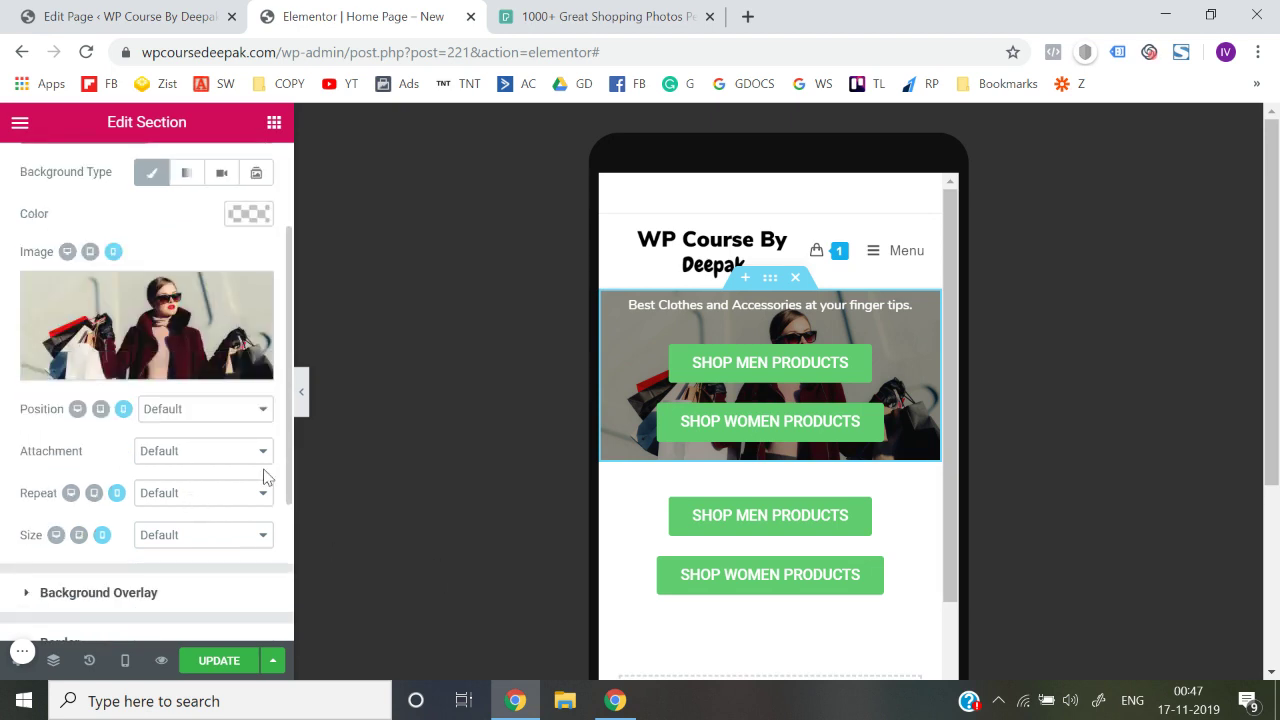
pyautogui.scroll(1, 265, 485)
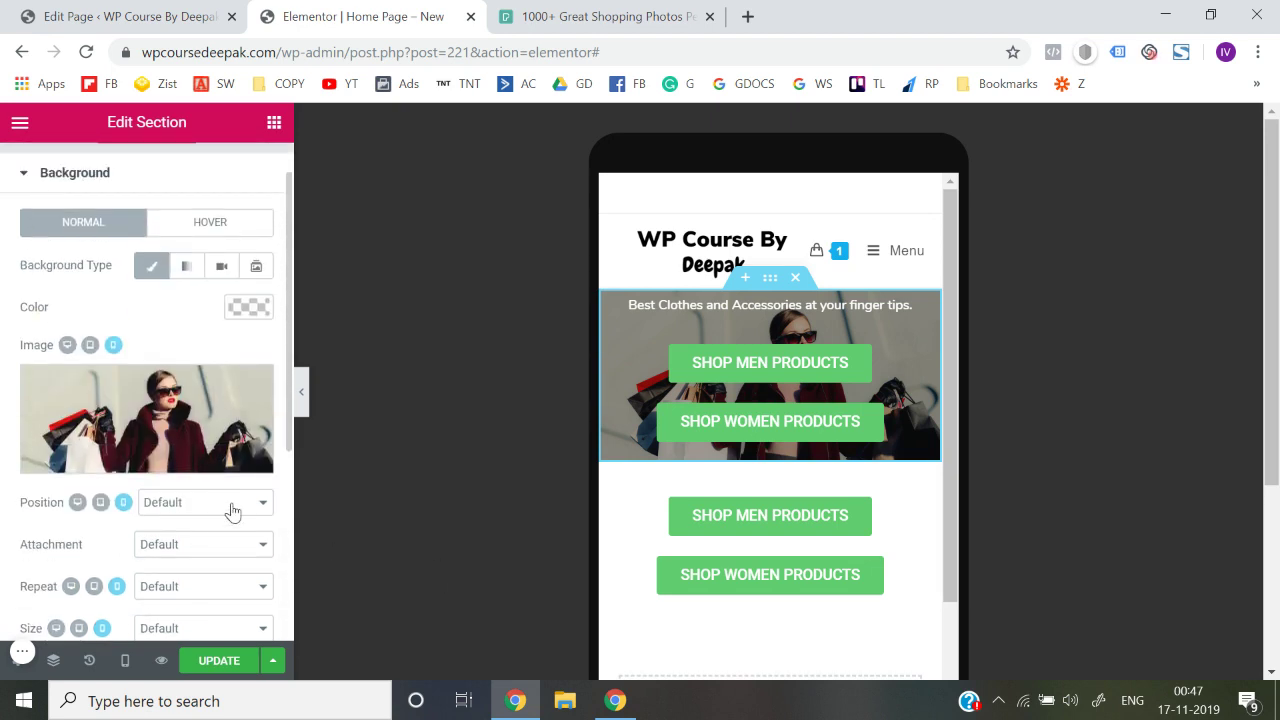
pyautogui.click(222, 508)
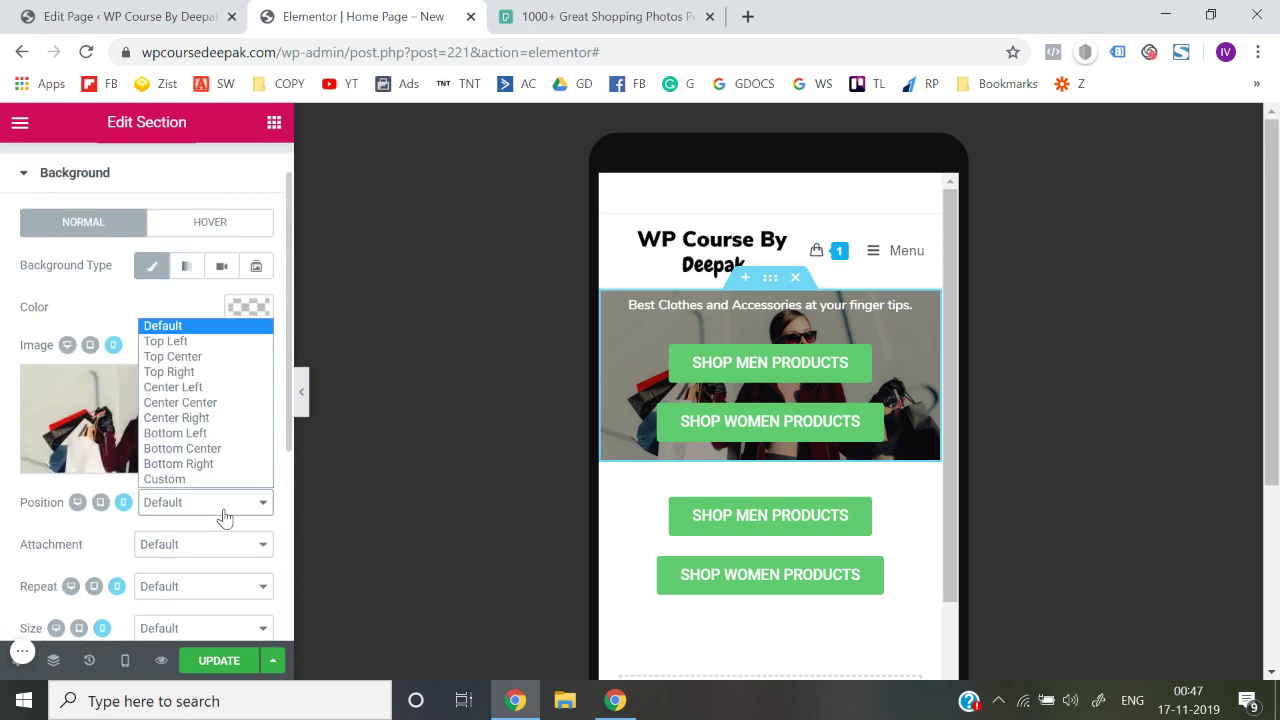
pyautogui.click(200, 402)
pyautogui.scroll(-2, 206, 515)
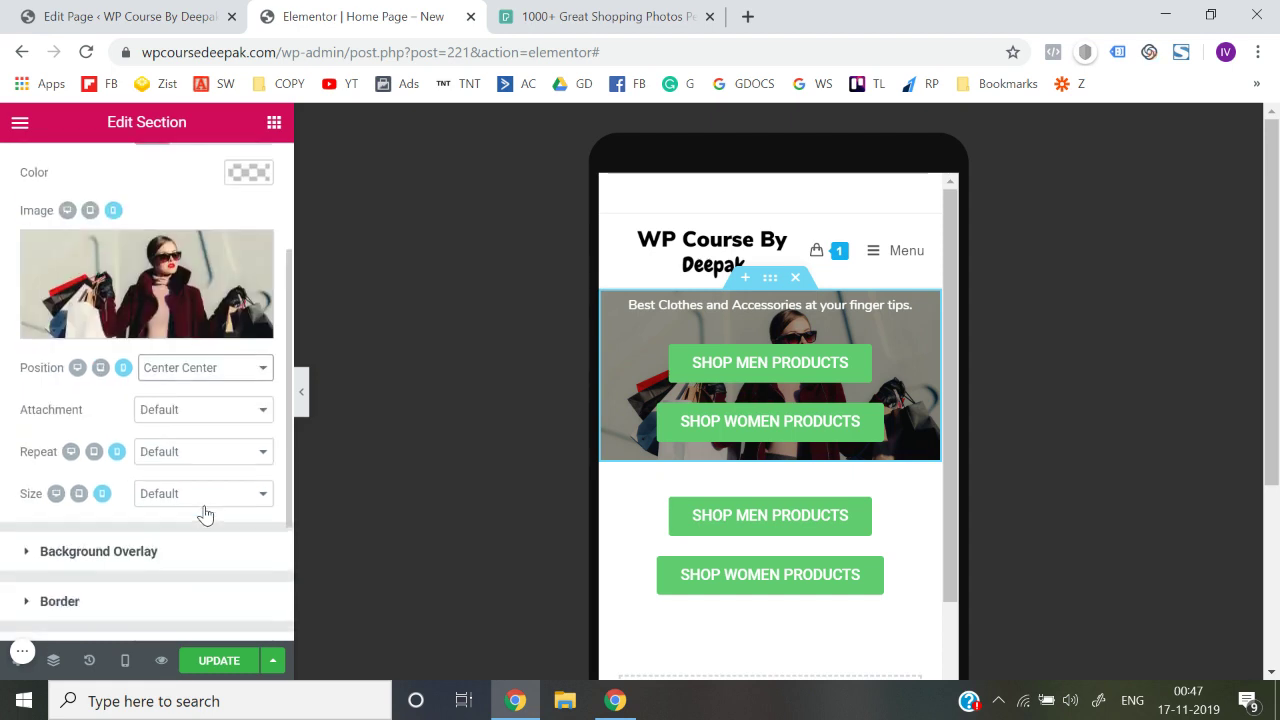
pyautogui.scroll(2, 206, 515)
# - Set the hero section's height to Min Height with a mobile minimum of 373 px and update the page
pyautogui.click(48, 180)
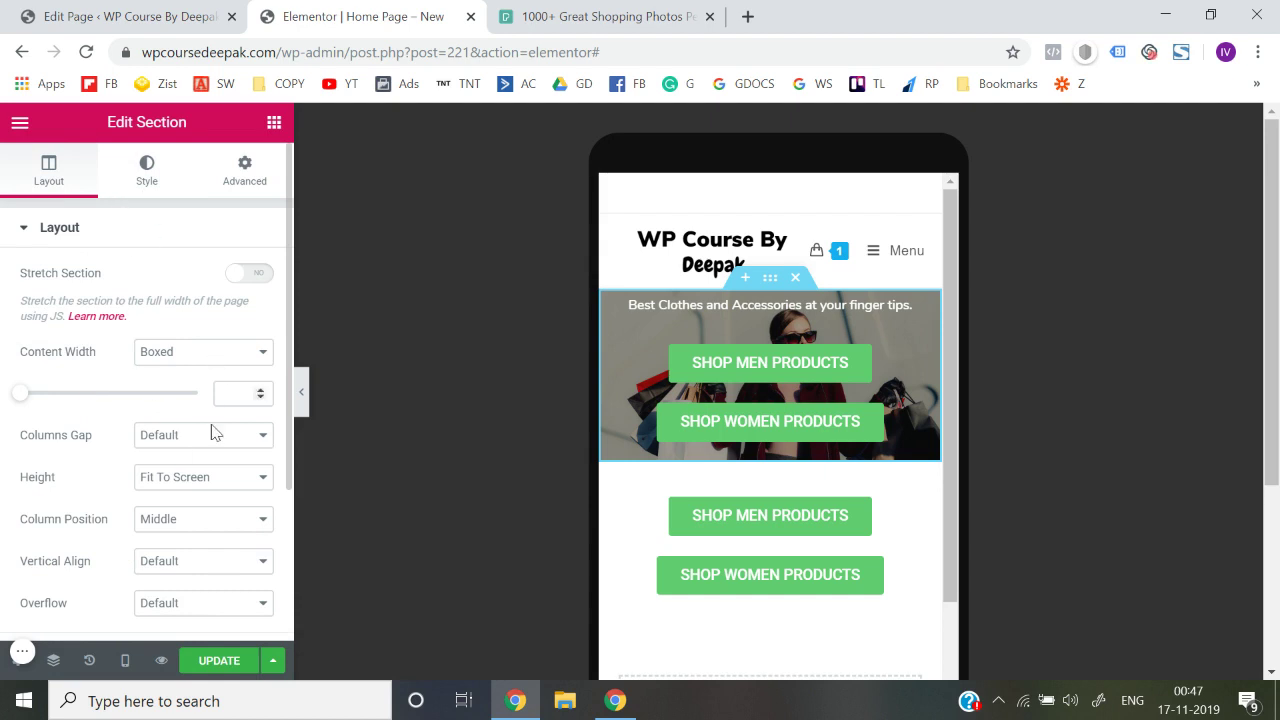
pyautogui.scroll(-1, 215, 470)
pyautogui.scroll(-1, 215, 470)
pyautogui.click(210, 455)
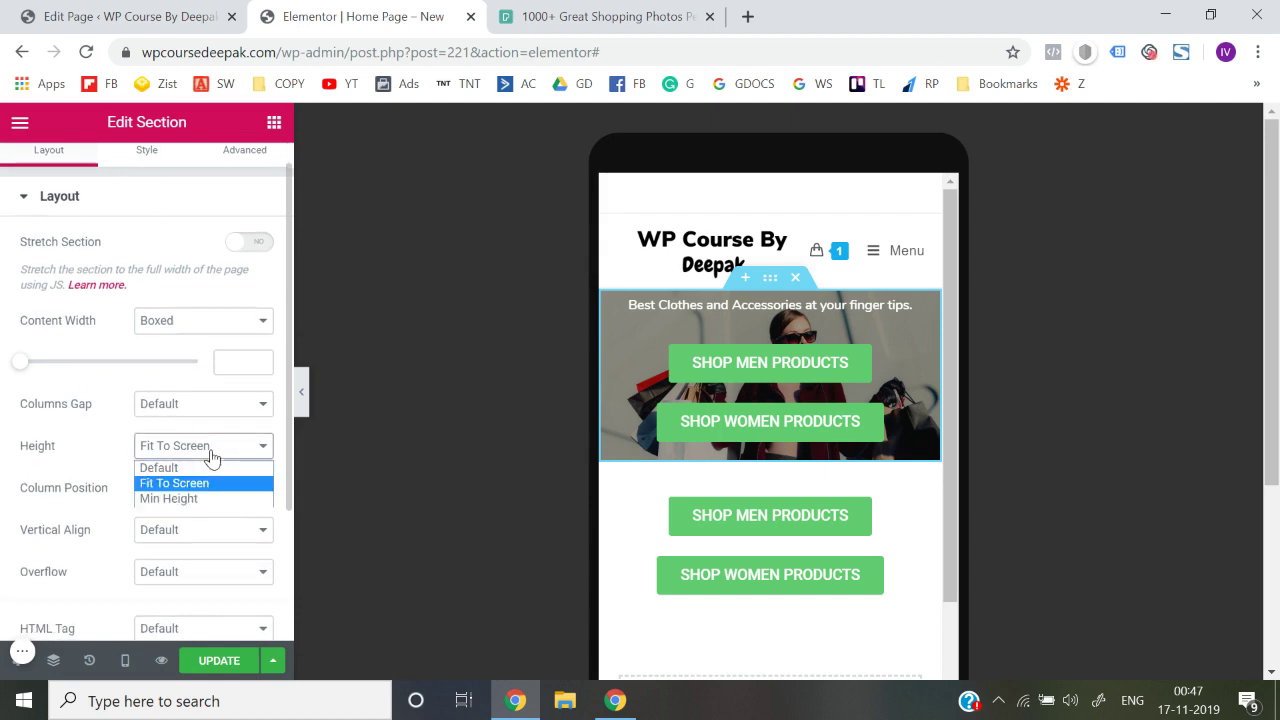
pyautogui.click(200, 499)
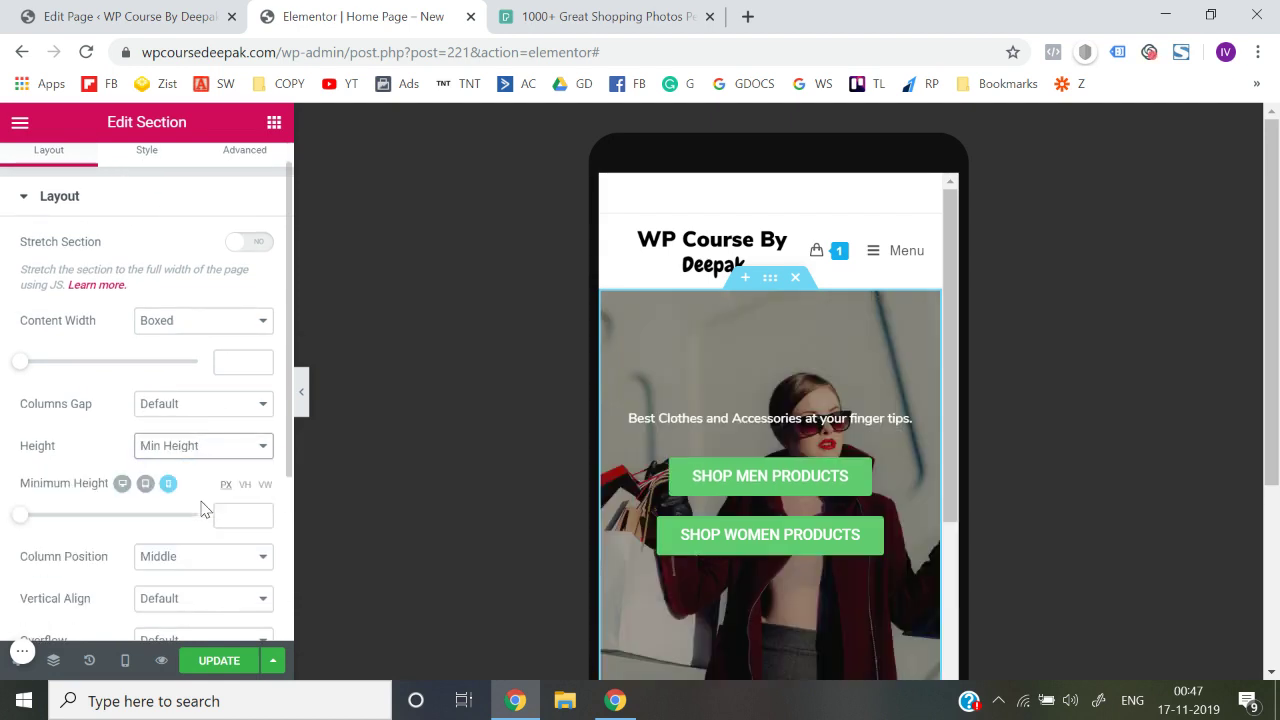
pyautogui.scroll(-2, 642, 562)
pyautogui.scroll(1, 642, 562)
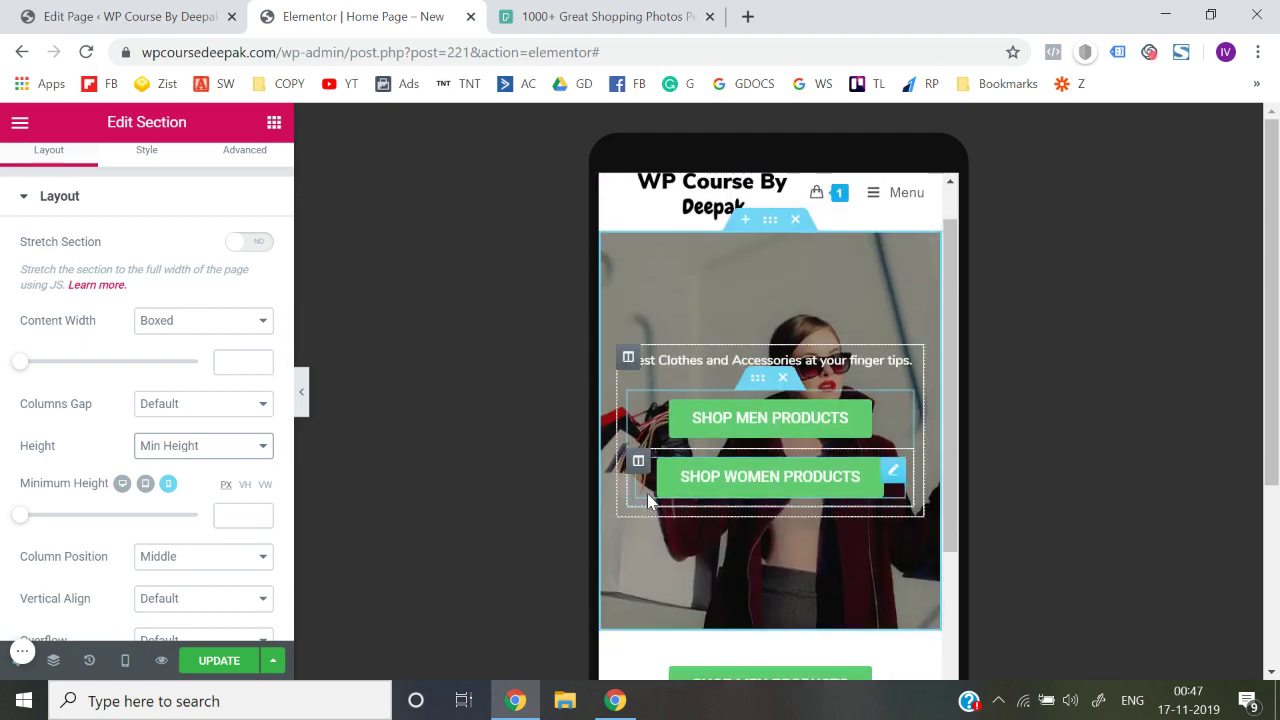
pyautogui.moveTo(21, 516); pyautogui.dragTo(70, 530)
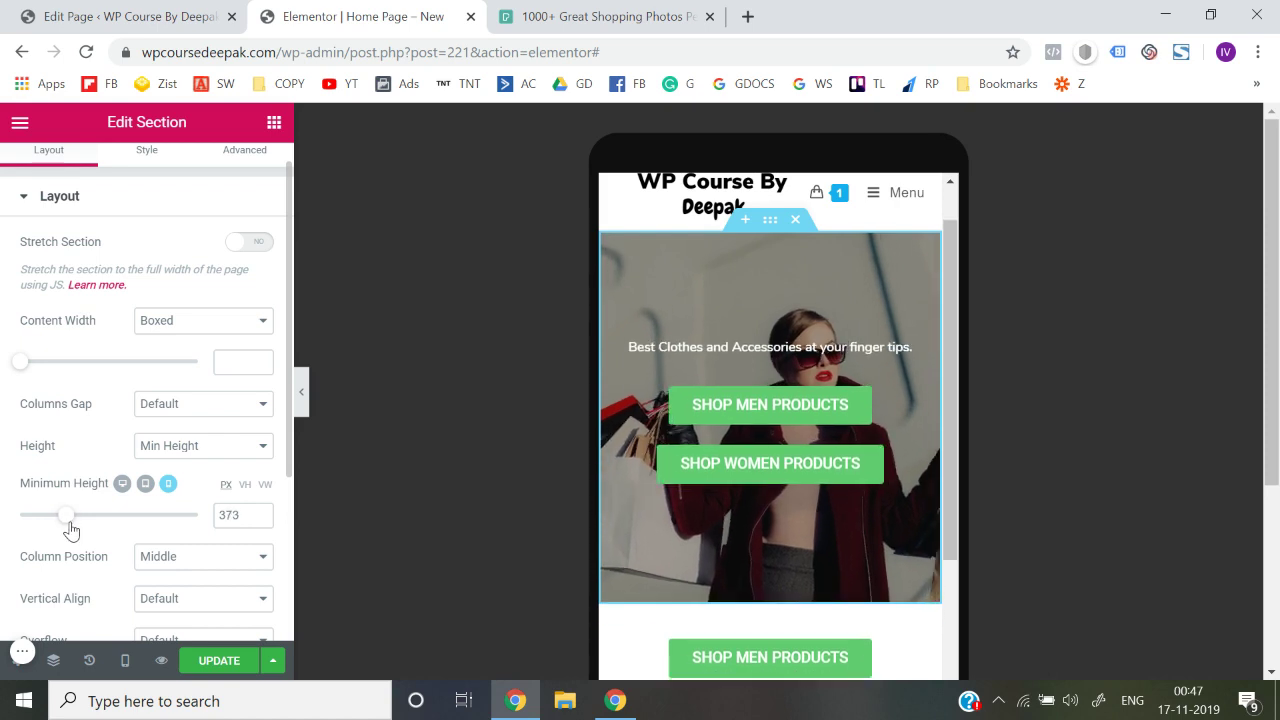
pyautogui.click(220, 664)
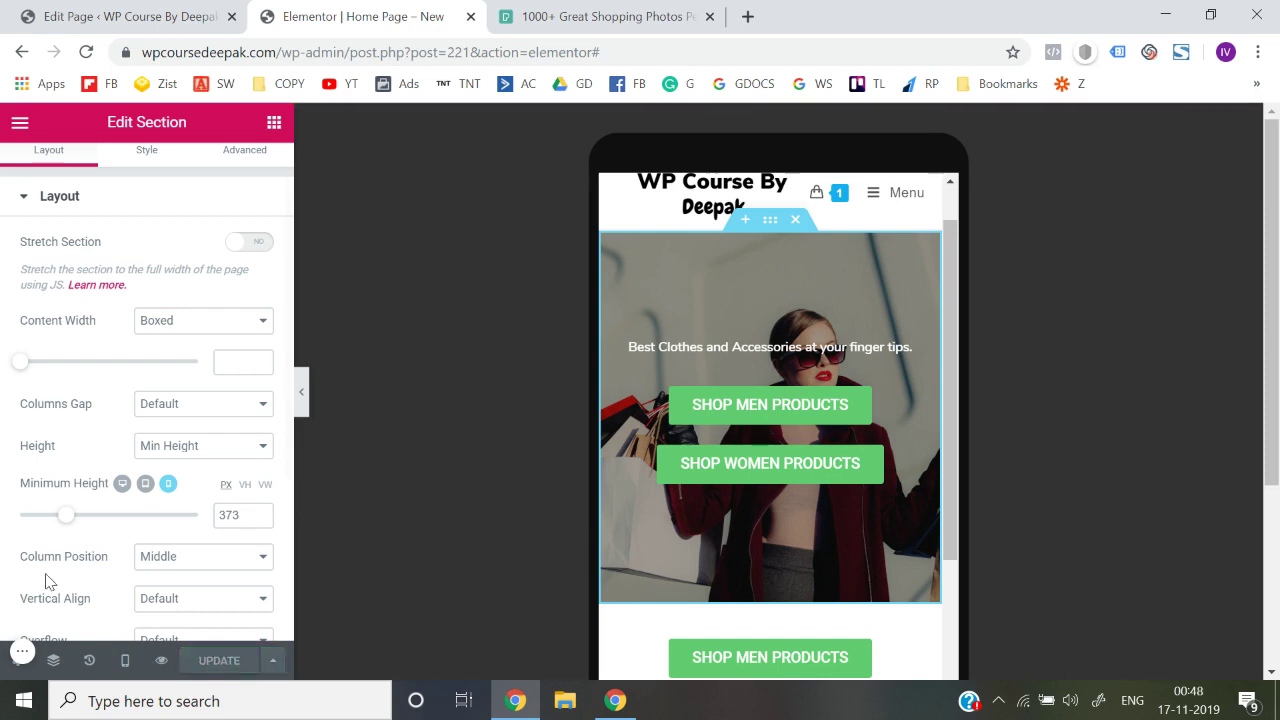
# - Switch the preview to desktop and check the hero section at full width
pyautogui.click(19, 123)
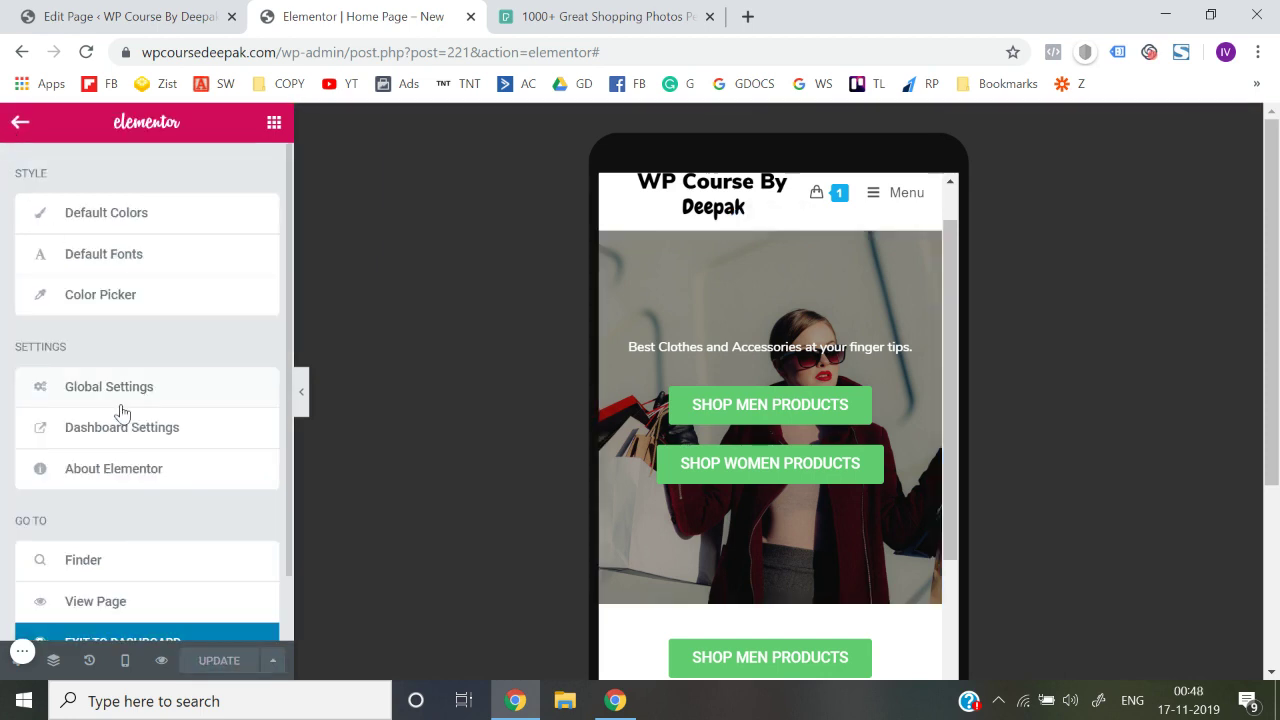
pyautogui.click(125, 660)
pyautogui.click(118, 530)
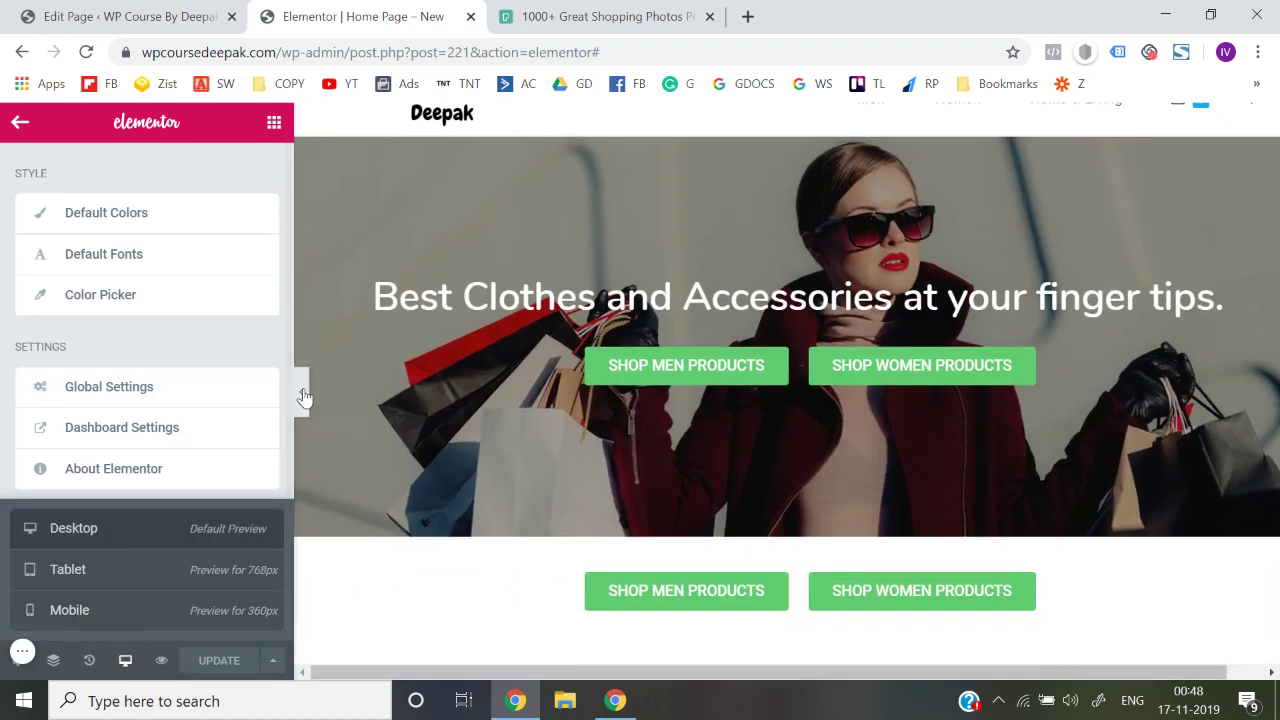
pyautogui.click(301, 400)
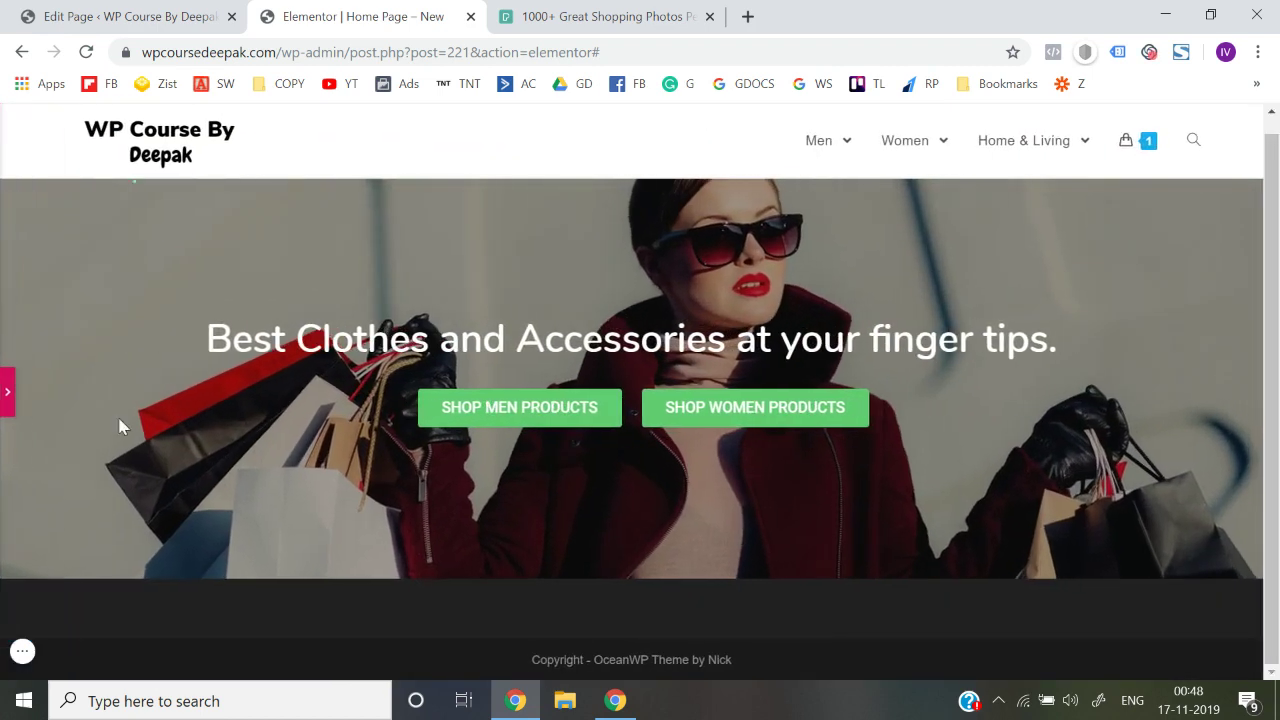
pyautogui.click(5, 395)
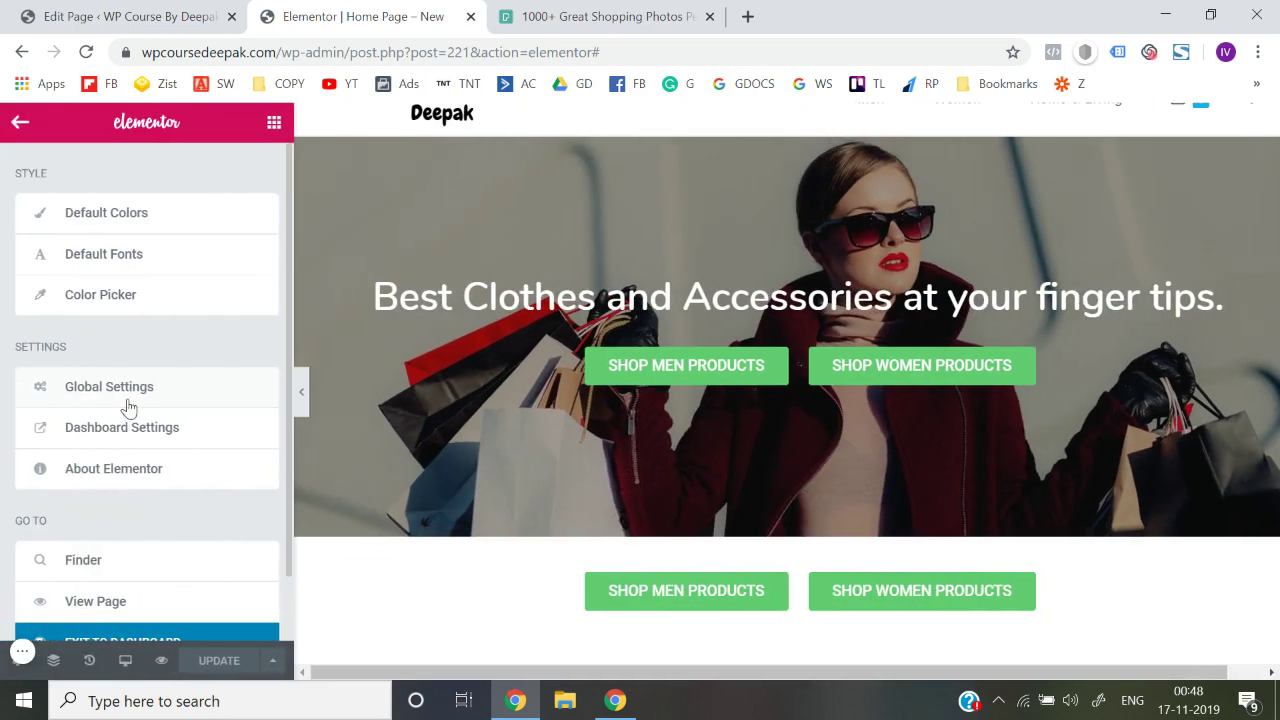
# - Restore the page revision from Nov 16 @ 19:15 and update the page
pyautogui.click(89, 662)
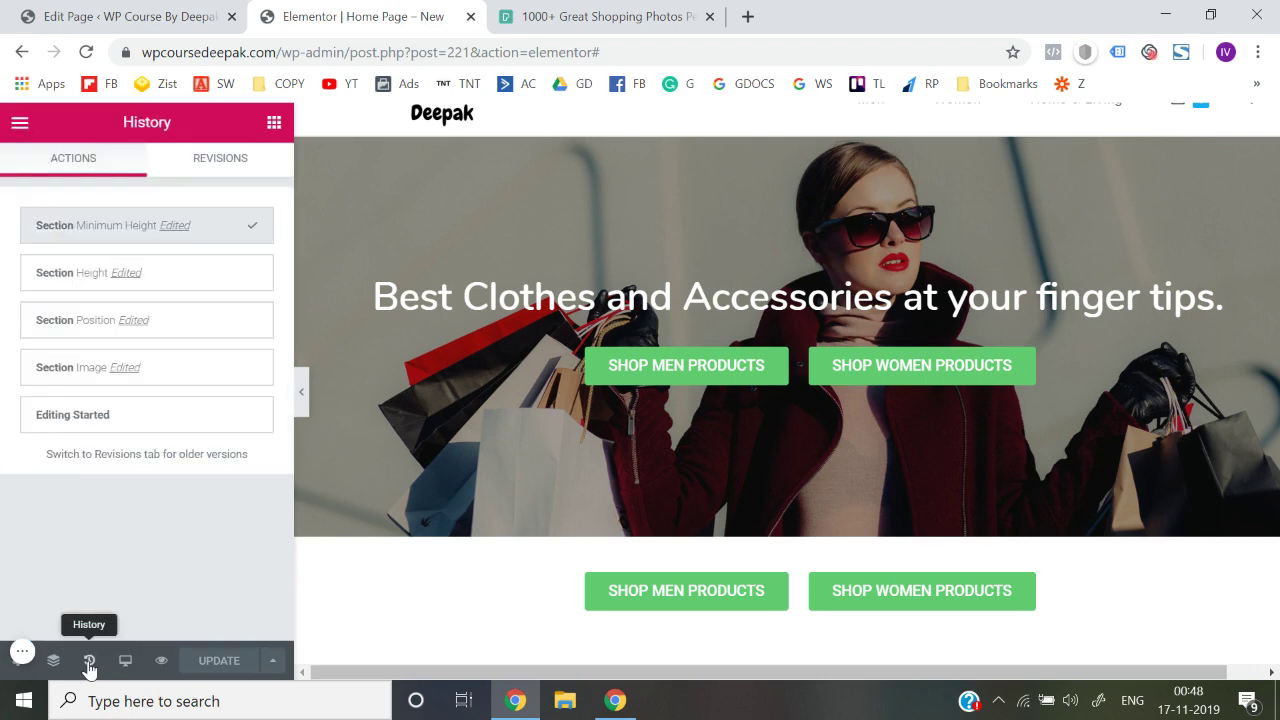
pyautogui.click(238, 160)
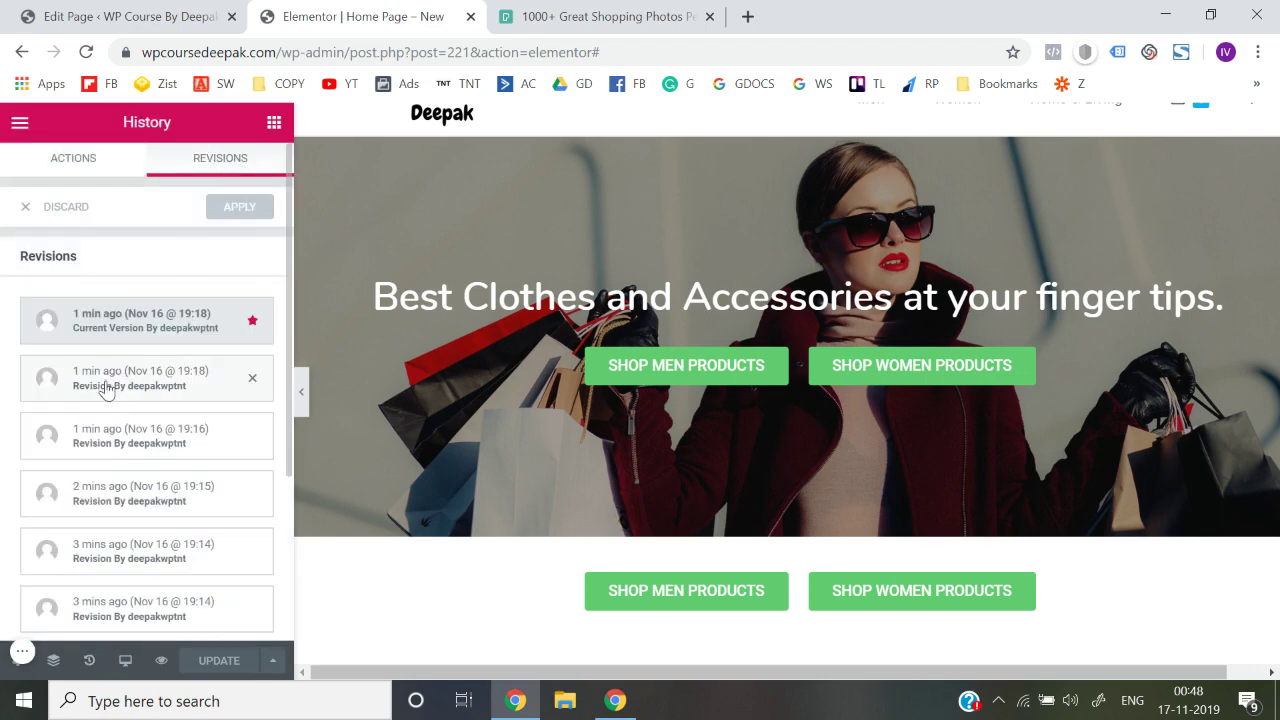
pyautogui.click(157, 497)
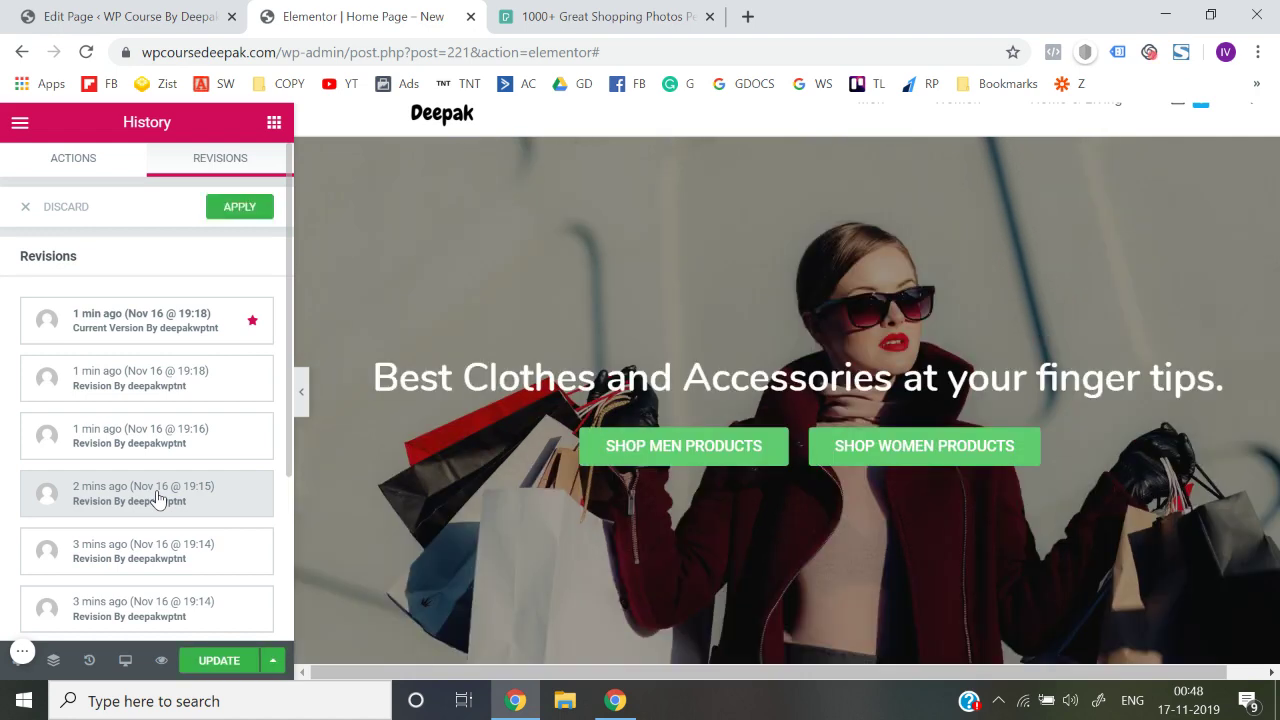
pyautogui.scroll(-2, 585, 545)
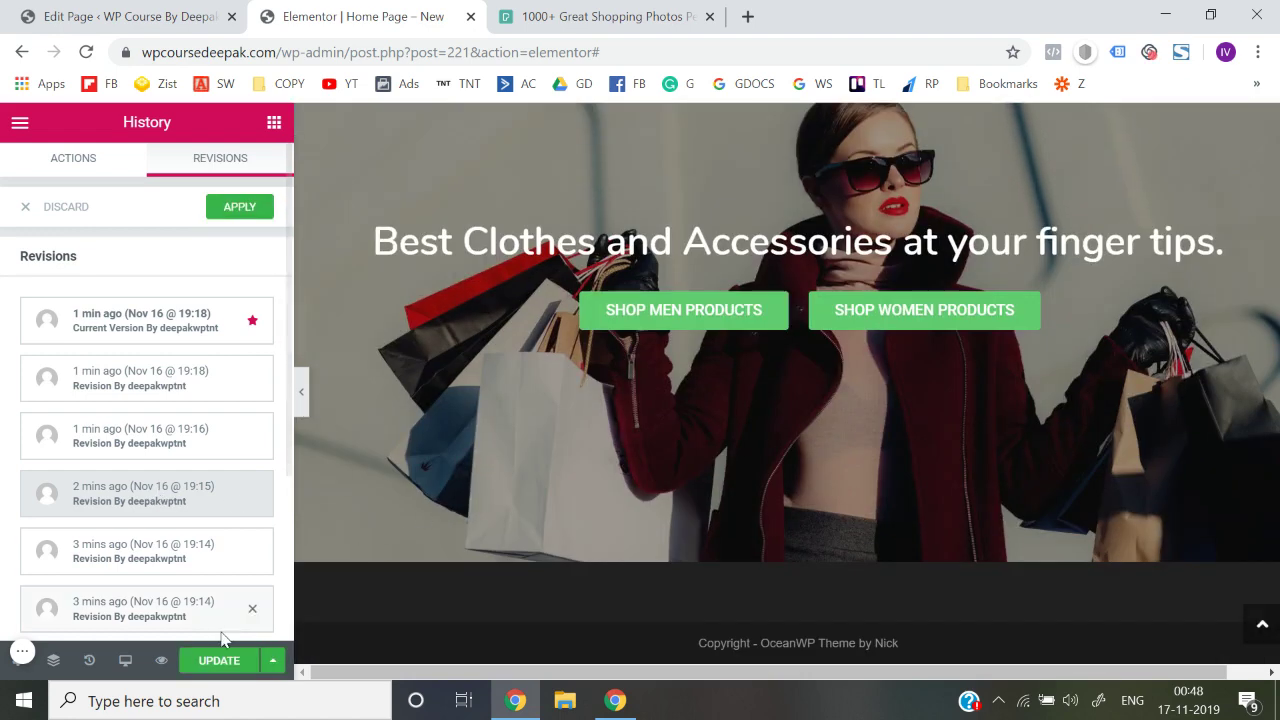
pyautogui.click(216, 662)
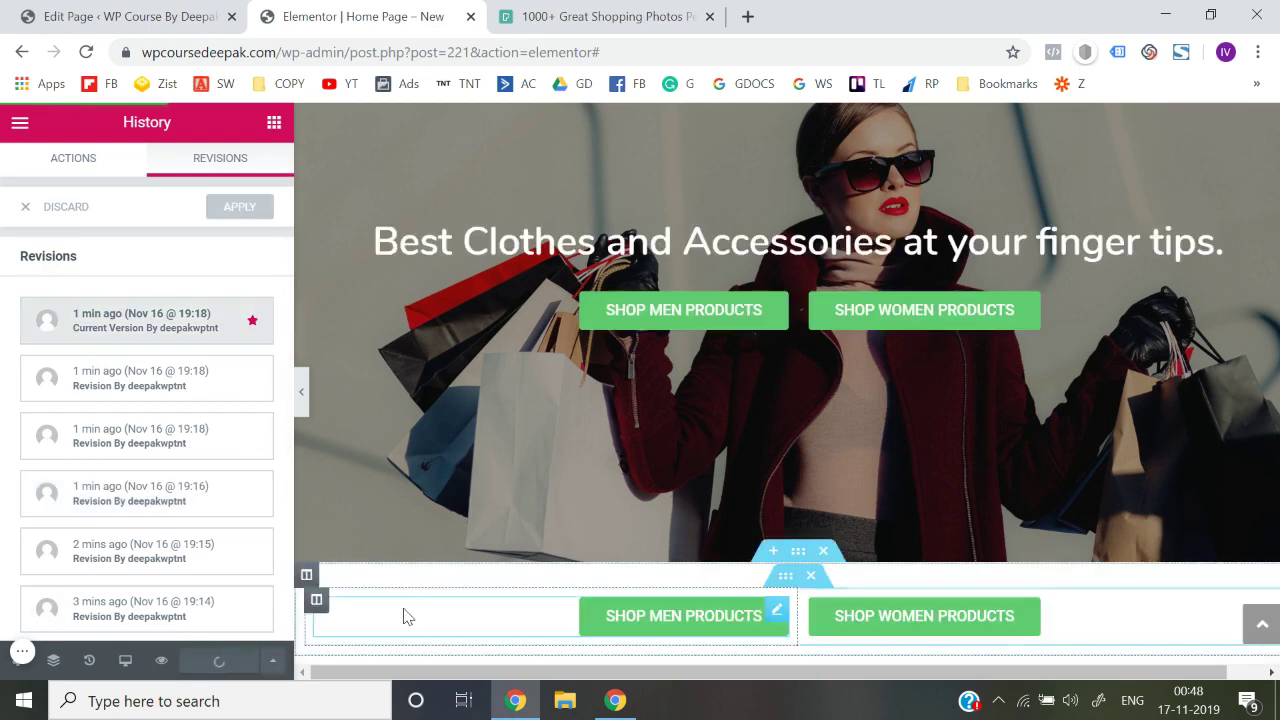
# - Delete the section holding the duplicate shop buttons below the hero section
pyautogui.scroll(-1, 404, 616)
pyautogui.click(826, 457)
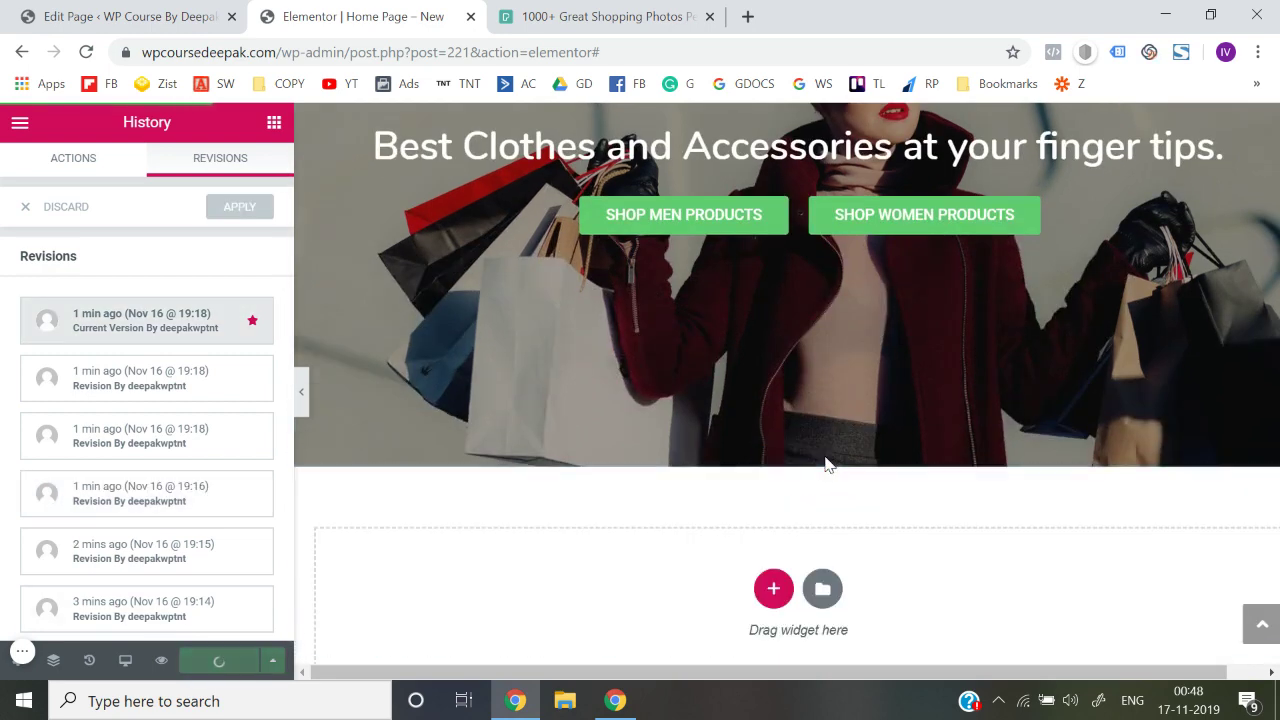
pyautogui.scroll(2, 560, 340)
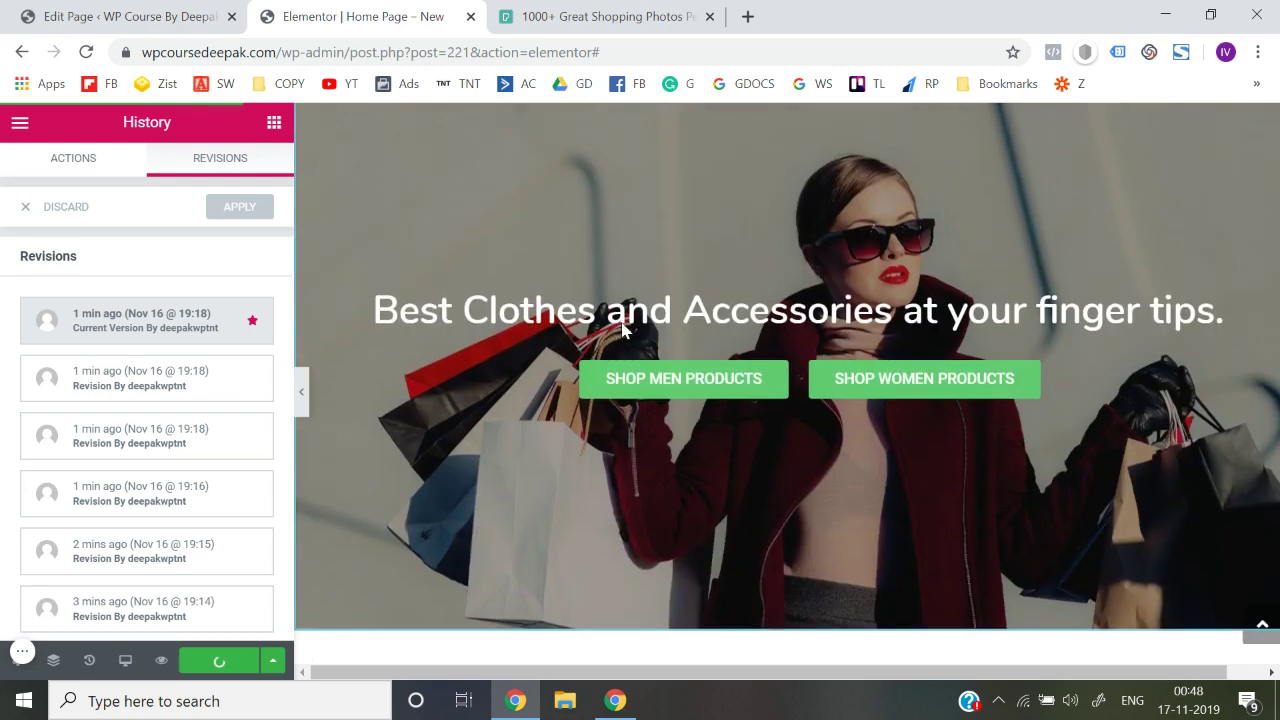
# - Turn off Hide On Mobile for the hero's inner section containing the two shop buttons and update the page
pyautogui.click(786, 386)
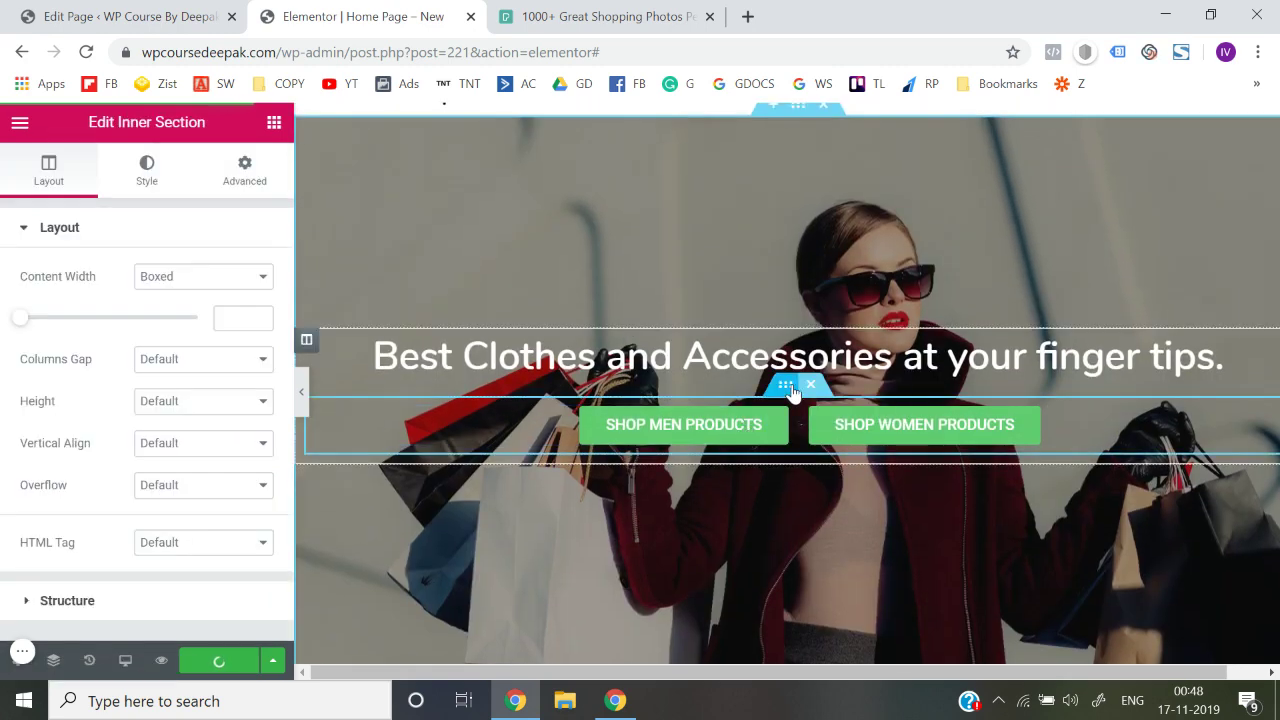
pyautogui.click(232, 175)
pyautogui.scroll(-3, 180, 466)
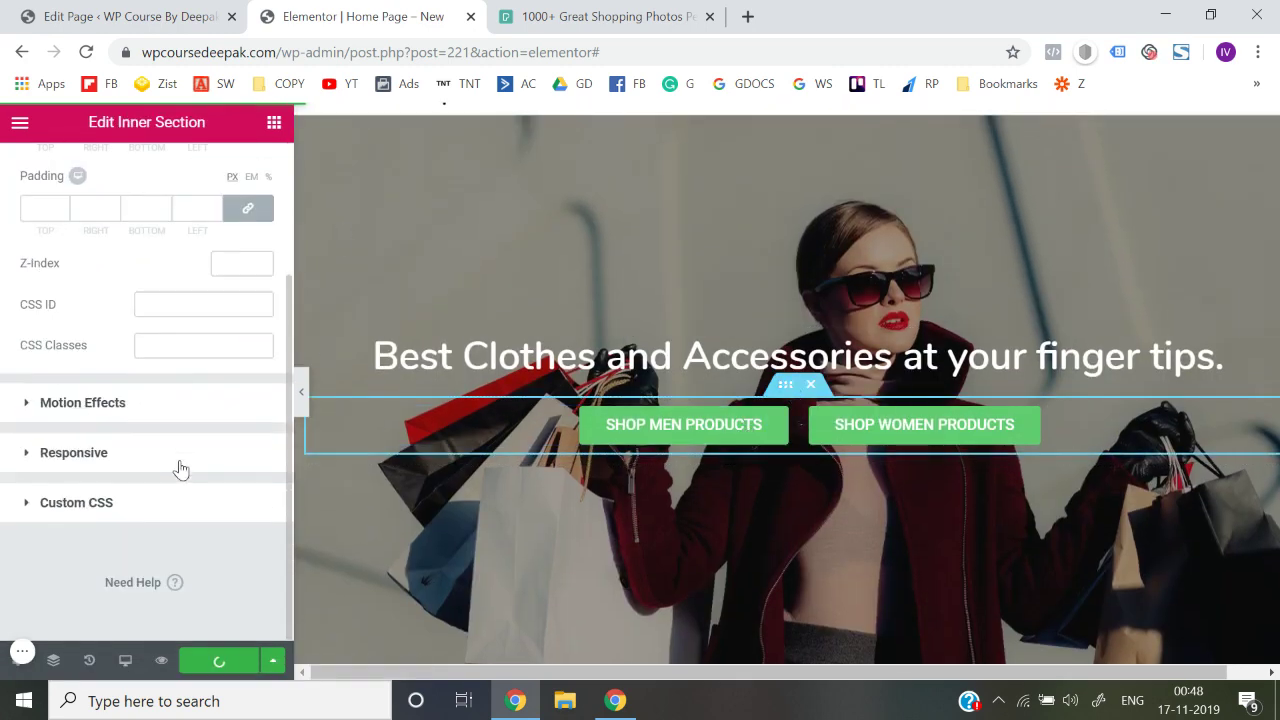
pyautogui.click(120, 455)
pyautogui.scroll(-2, 122, 451)
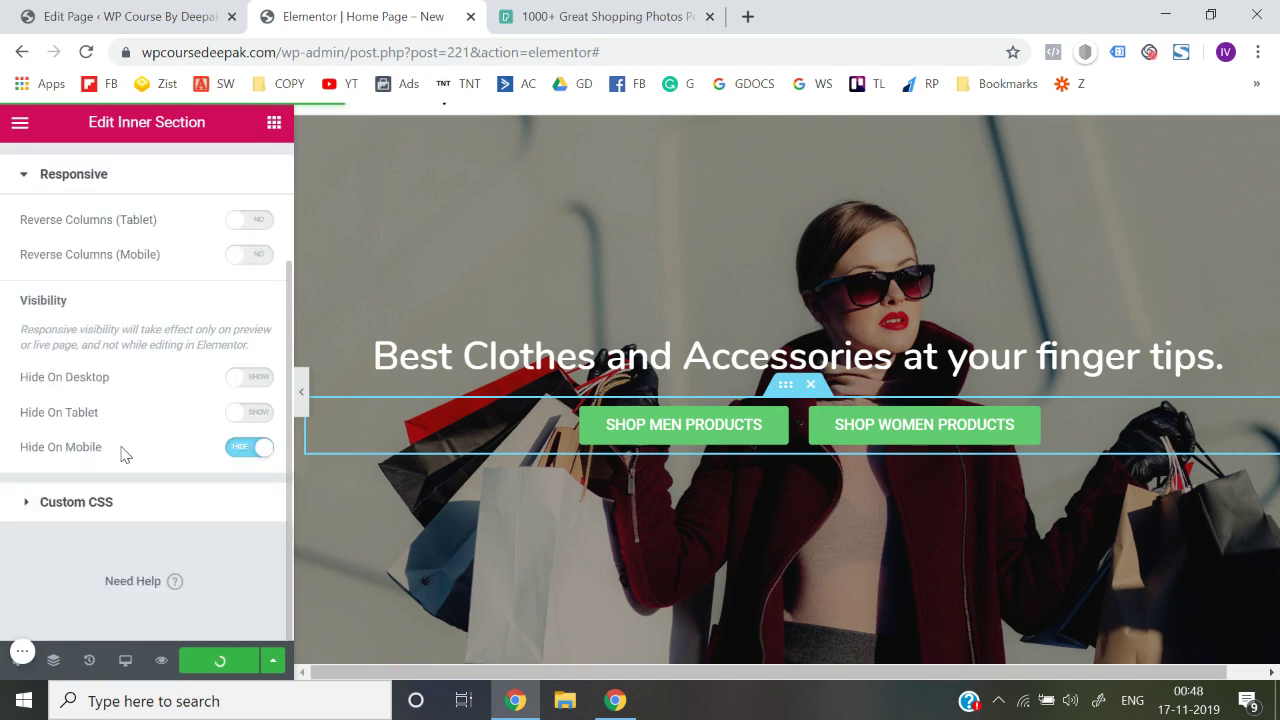
pyautogui.click(244, 449)
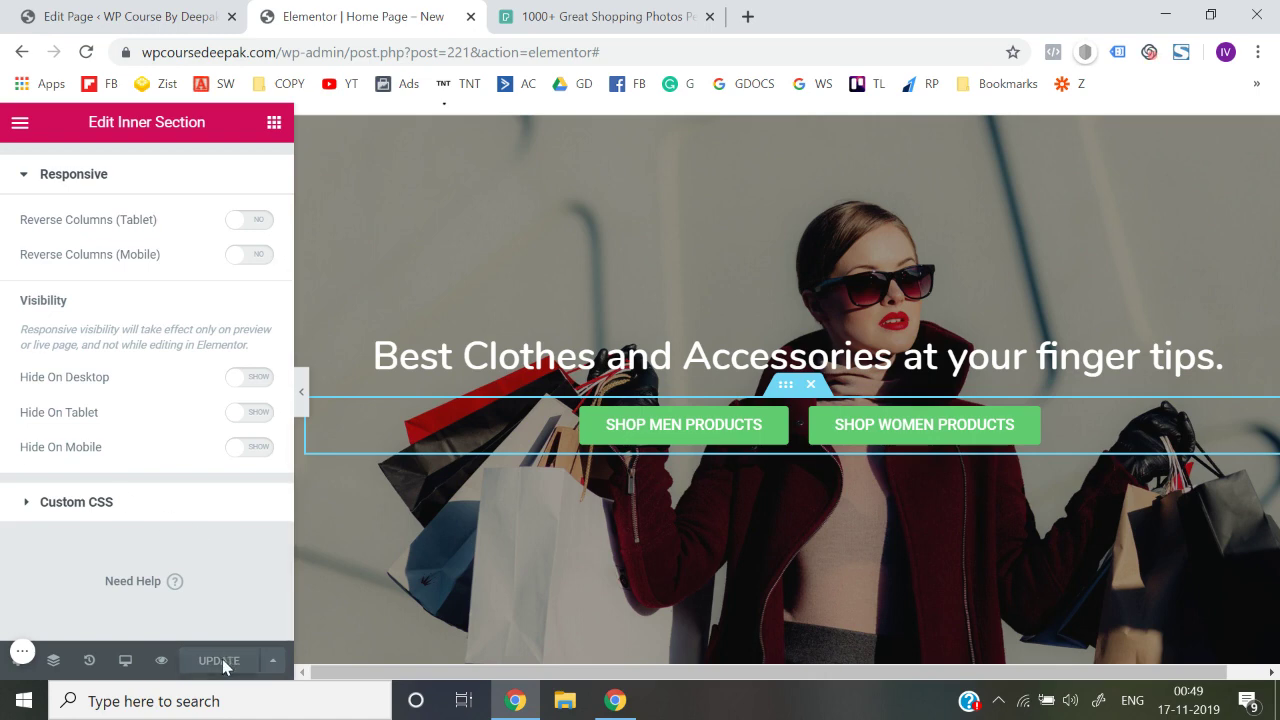
# - Examine the whole desktop page, including a view without the editing panel
pyautogui.scroll(1, 441, 482)
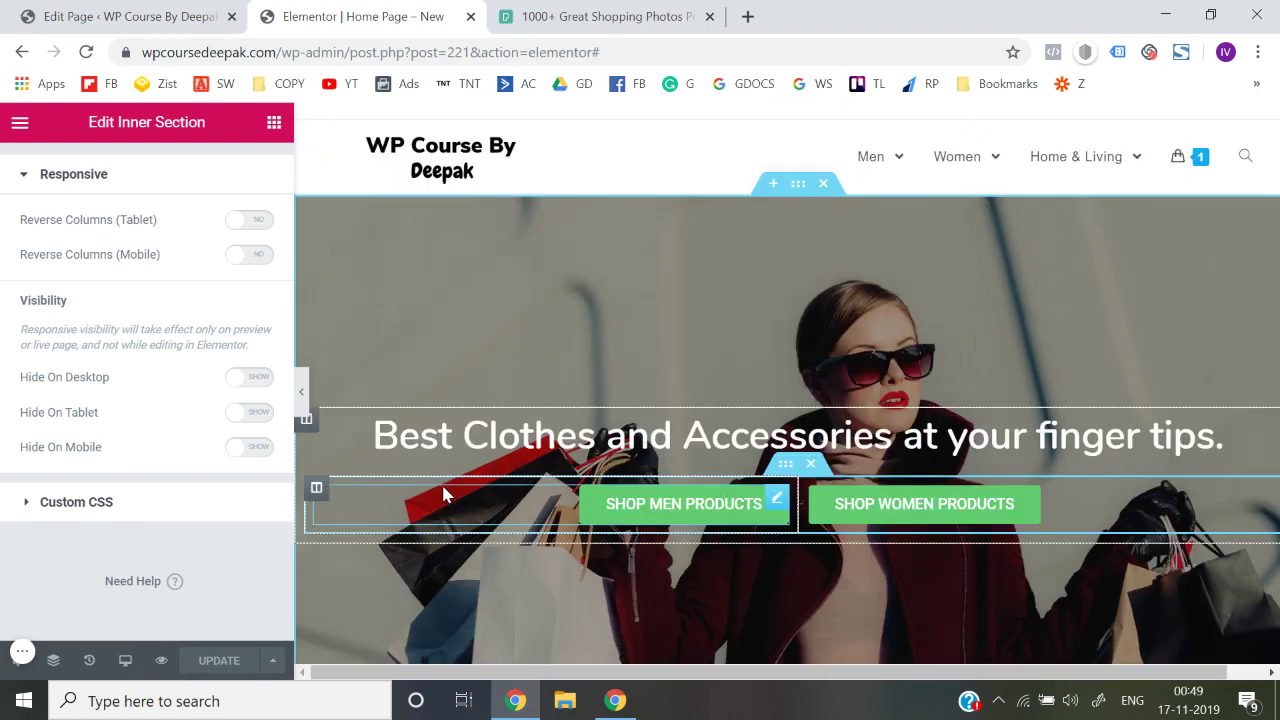
pyautogui.scroll(-2, 625, 365)
pyautogui.scroll(2, 625, 365)
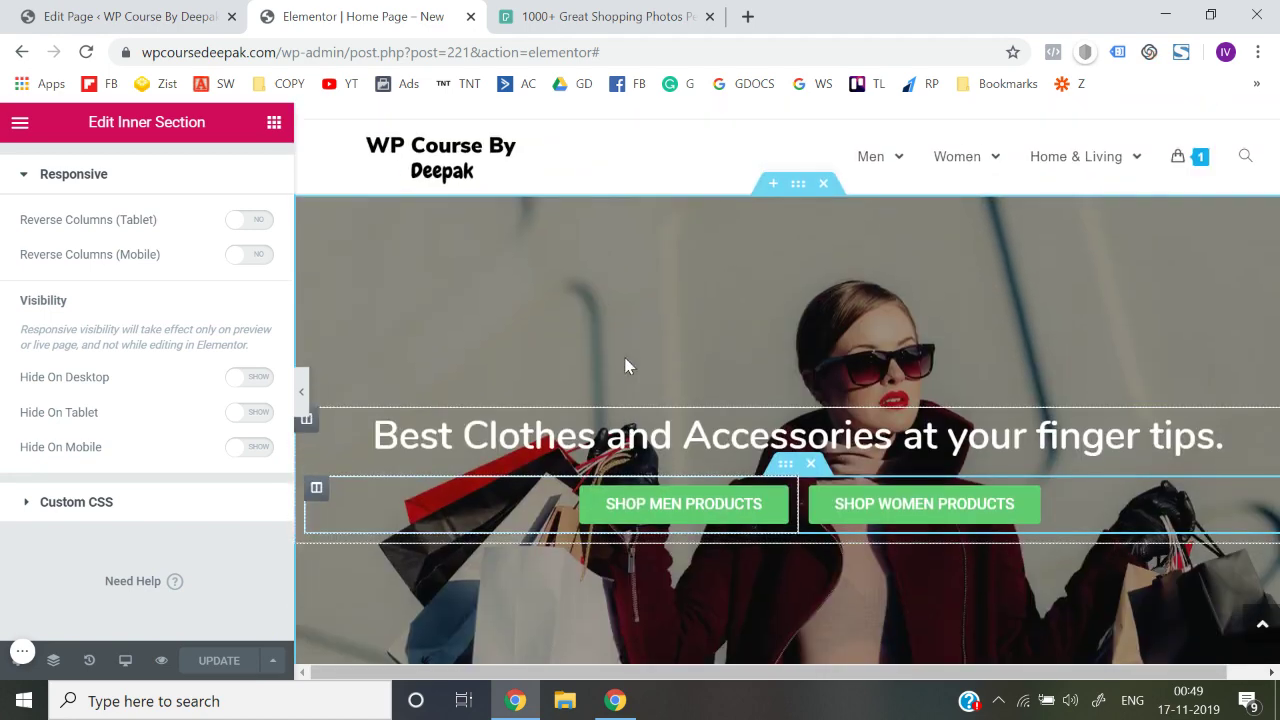
pyautogui.click(302, 392)
pyautogui.scroll(-2, 302, 391)
pyautogui.scroll(2, 302, 391)
pyautogui.click(5, 390)
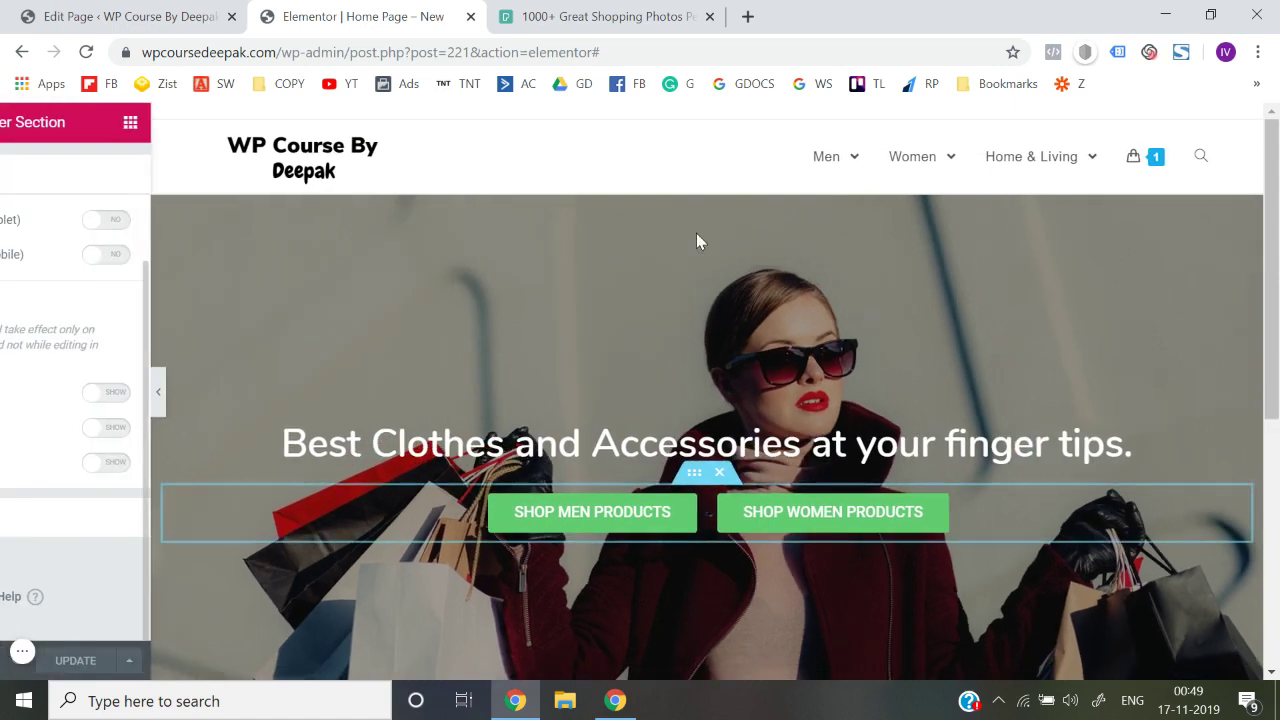
# - Turn on Hide On Mobile for the whole hero section and update the page
pyautogui.click(798, 185)
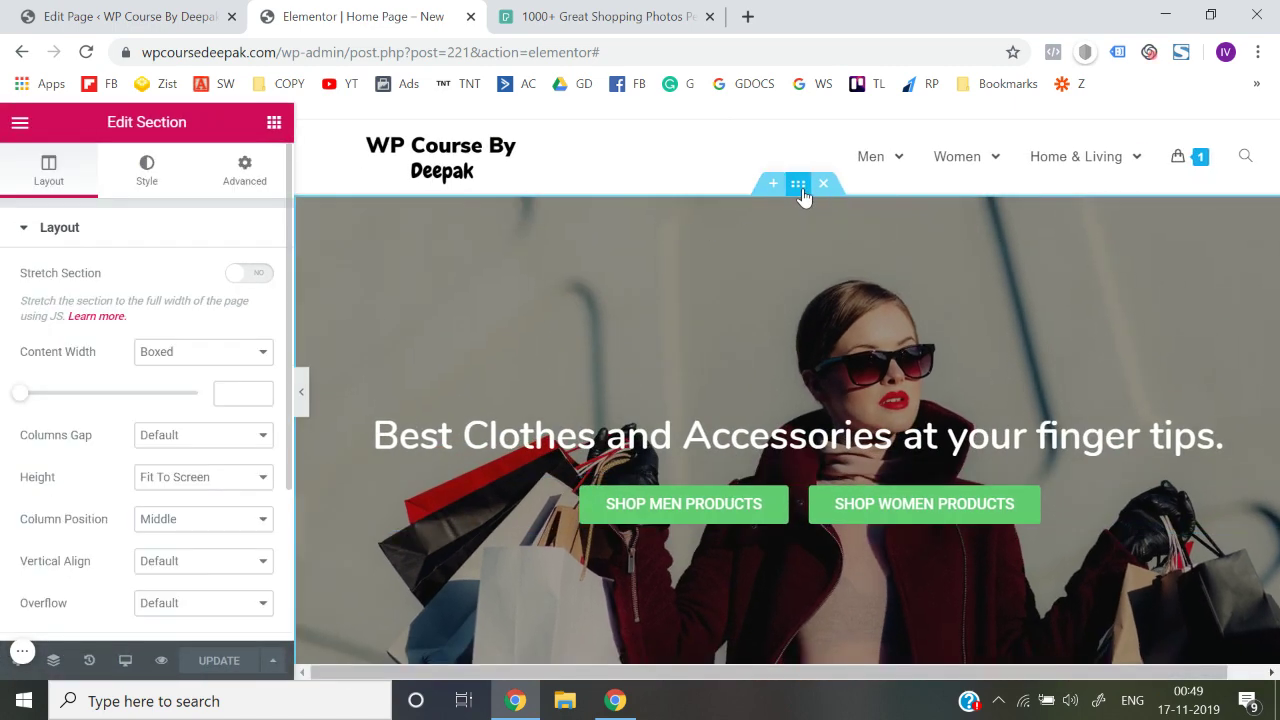
pyautogui.click(245, 175)
pyautogui.scroll(-2, 171, 500)
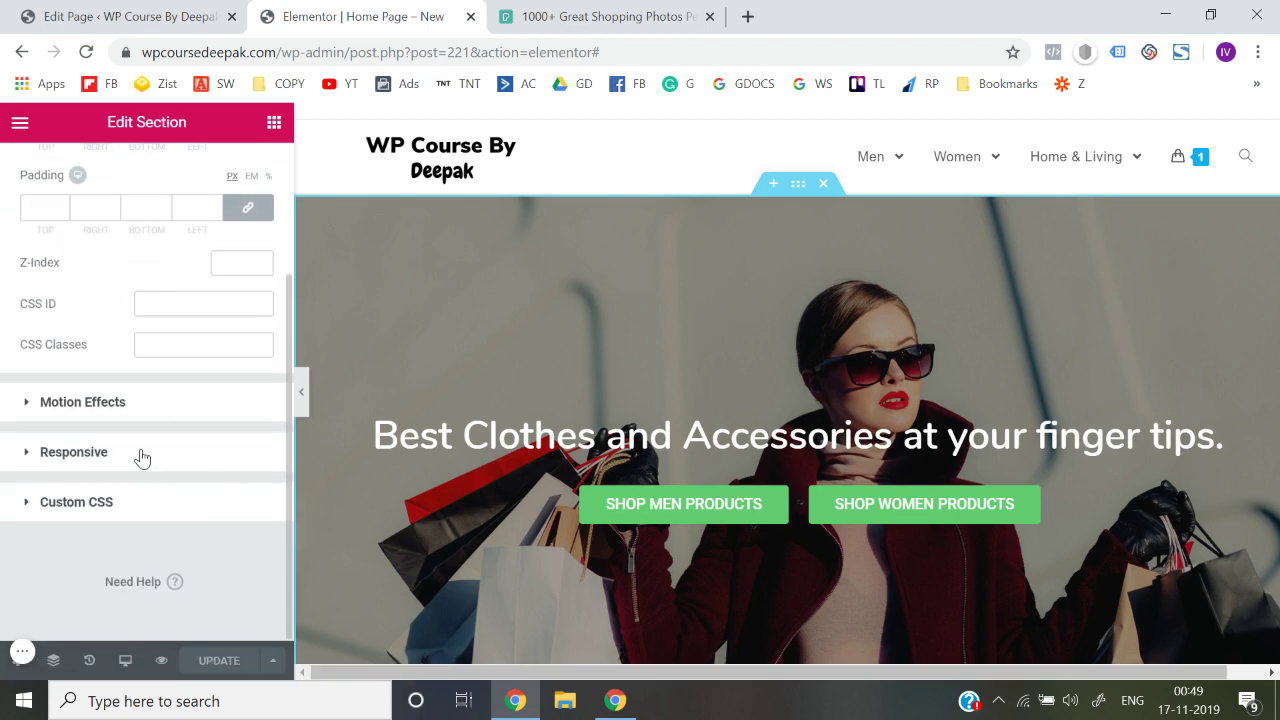
pyautogui.click(142, 457)
pyautogui.click(250, 447)
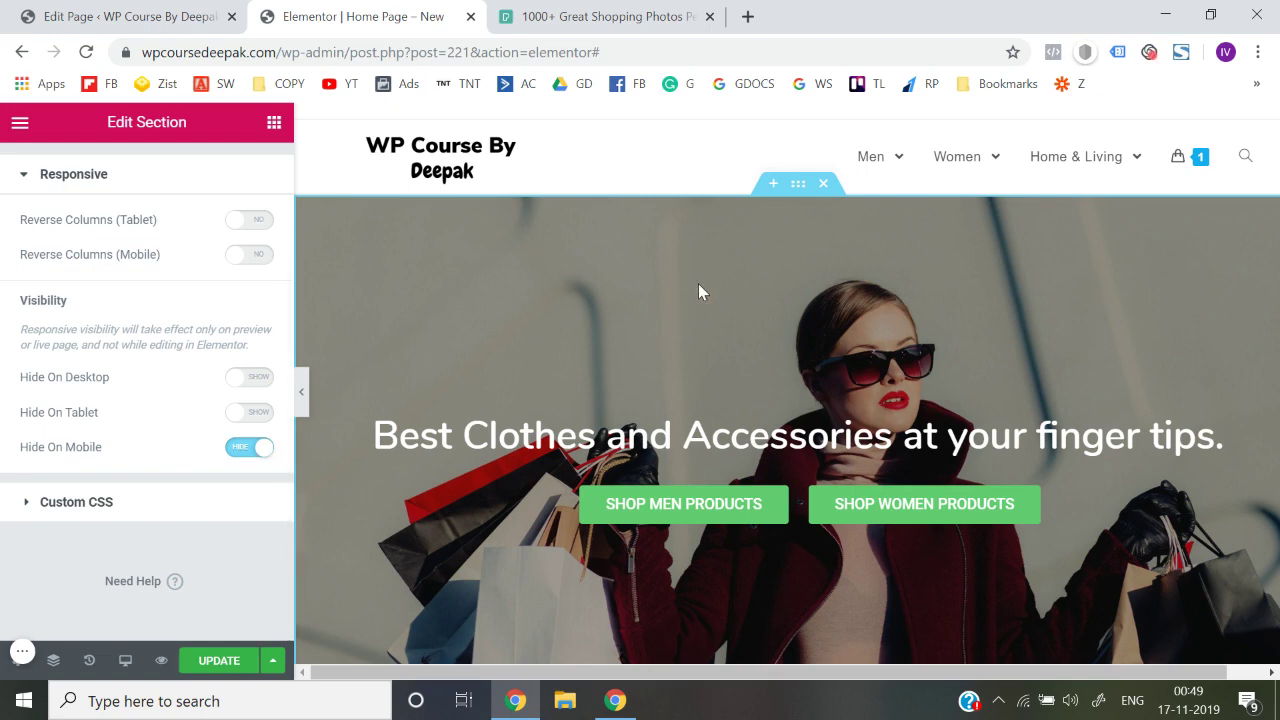
pyautogui.scroll(-2, 698, 283)
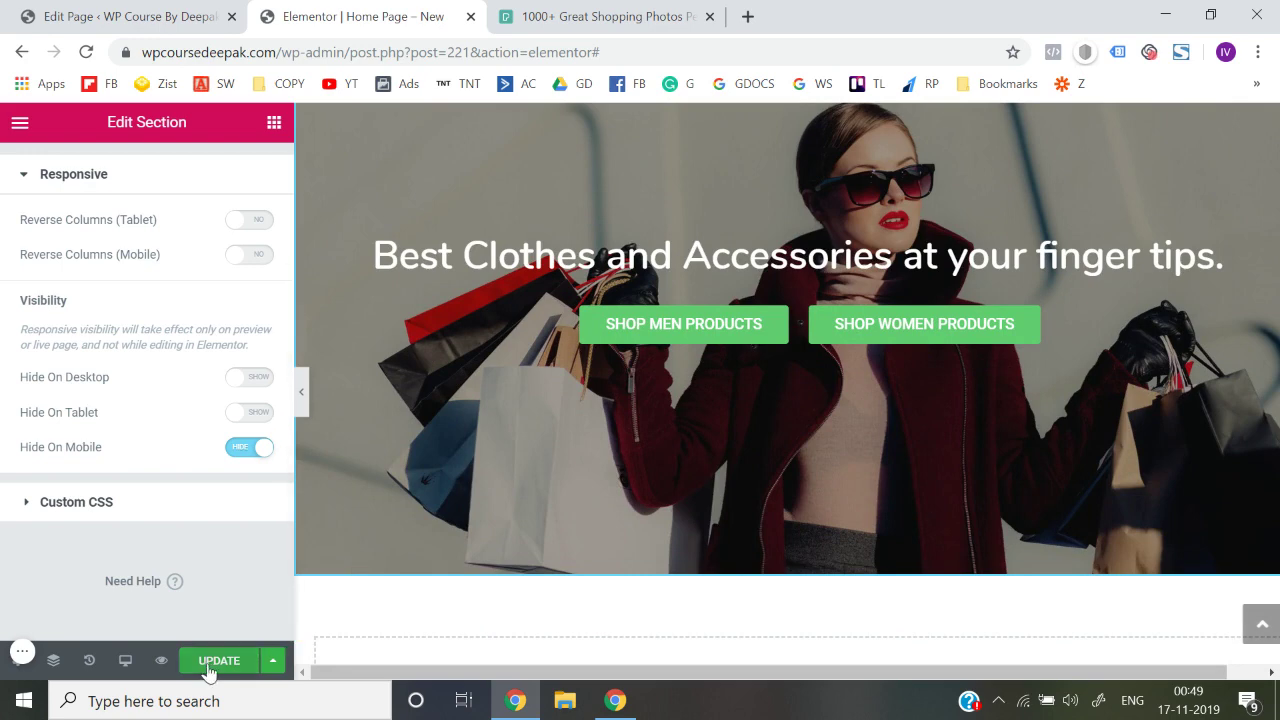
pyautogui.click(210, 665)
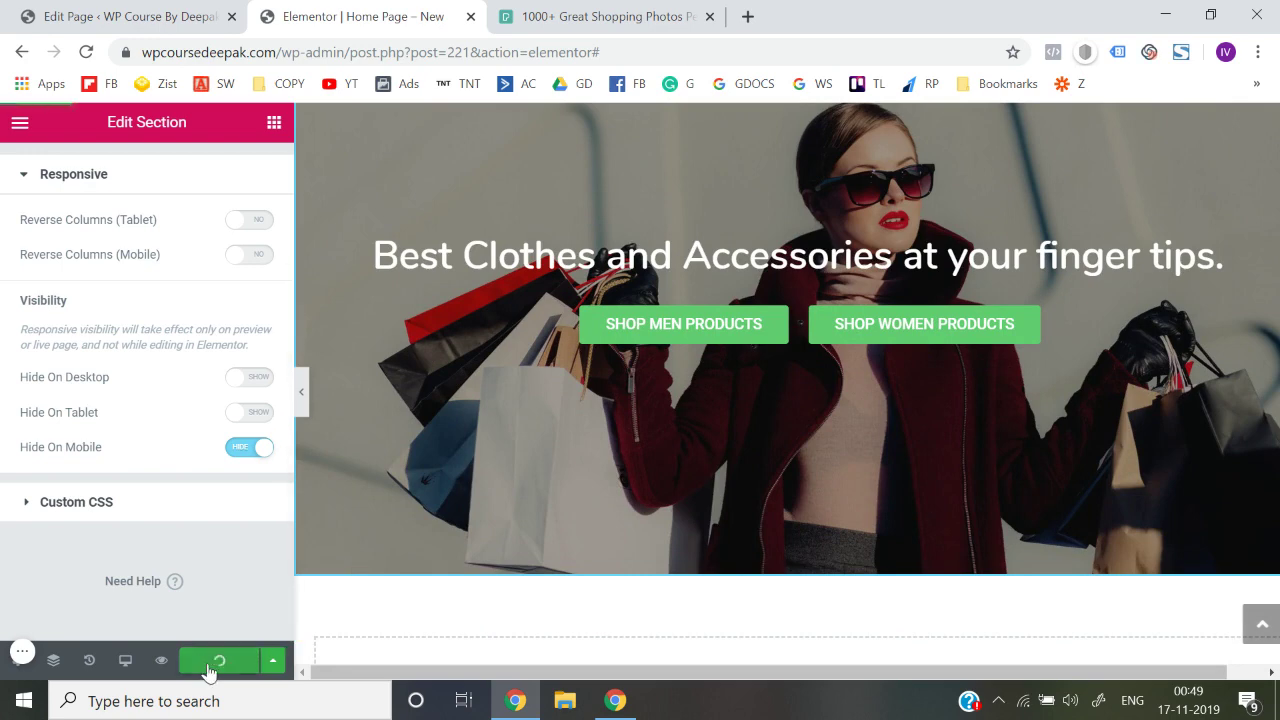
# - Open the page preview and check the hero section in the desktop view and in the Galaxy S5 mobile emulation
pyautogui.click(158, 663)
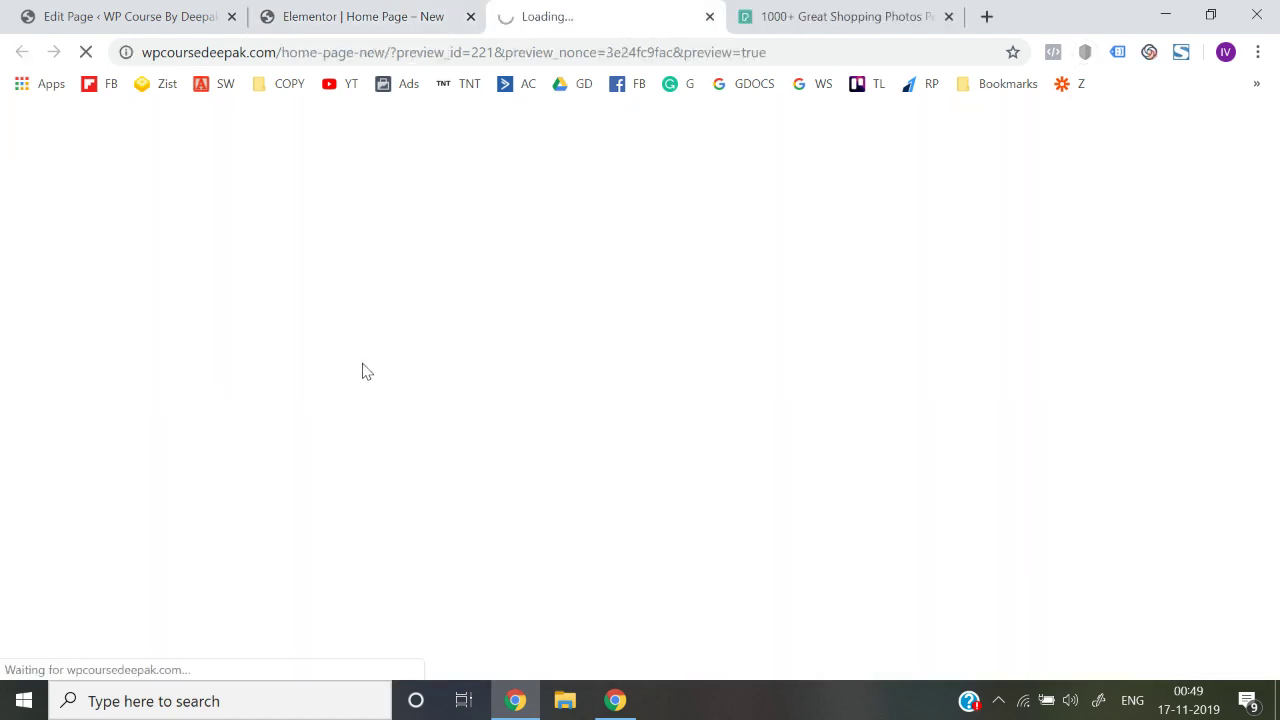
pyautogui.scroll(-3, 457, 320)
pyautogui.scroll(3, 457, 323)
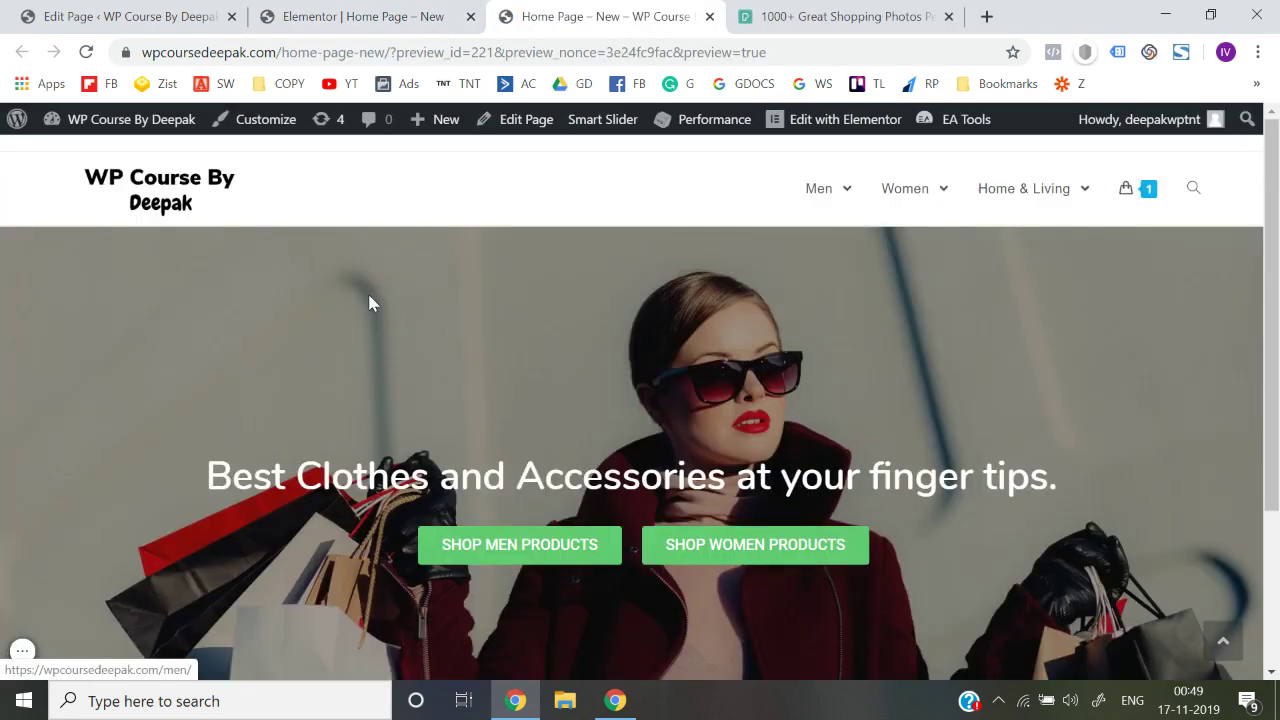
pyautogui.rightClick(330, 292)
pyautogui.click(403, 546)
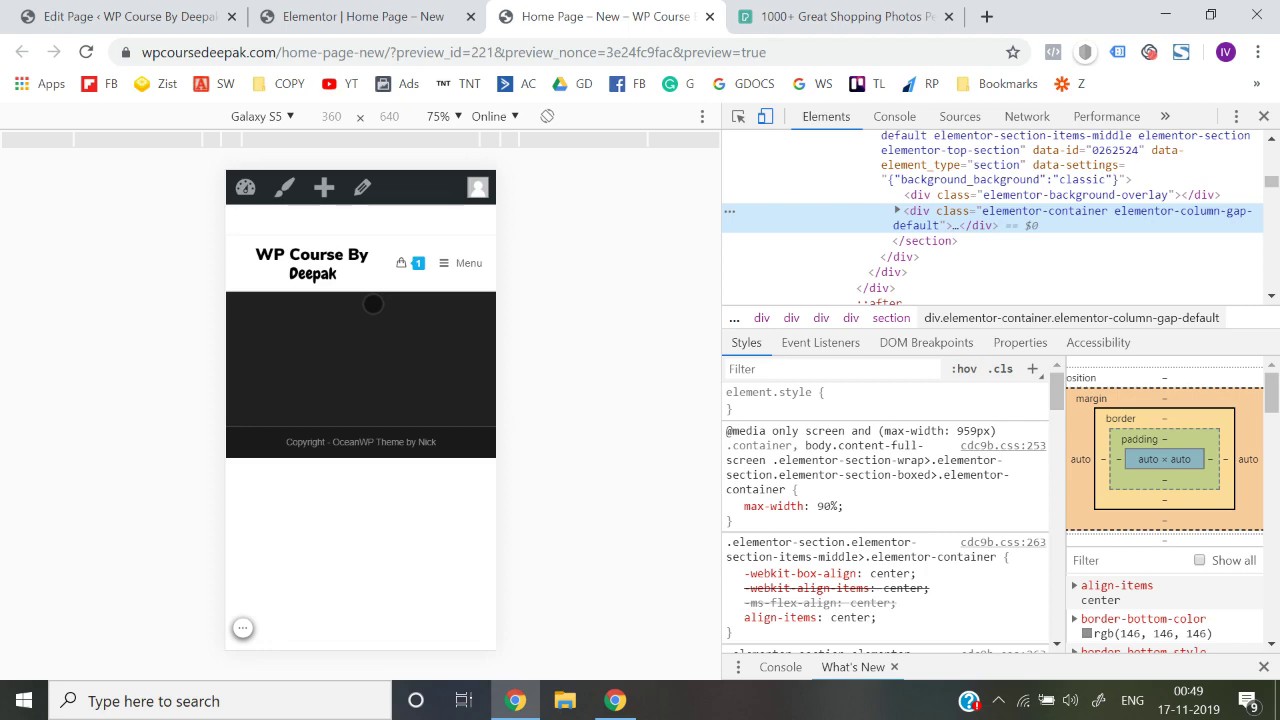
pyautogui.click(1263, 117)
pyautogui.scroll(-2, 767, 322)
pyautogui.scroll(2, 767, 322)
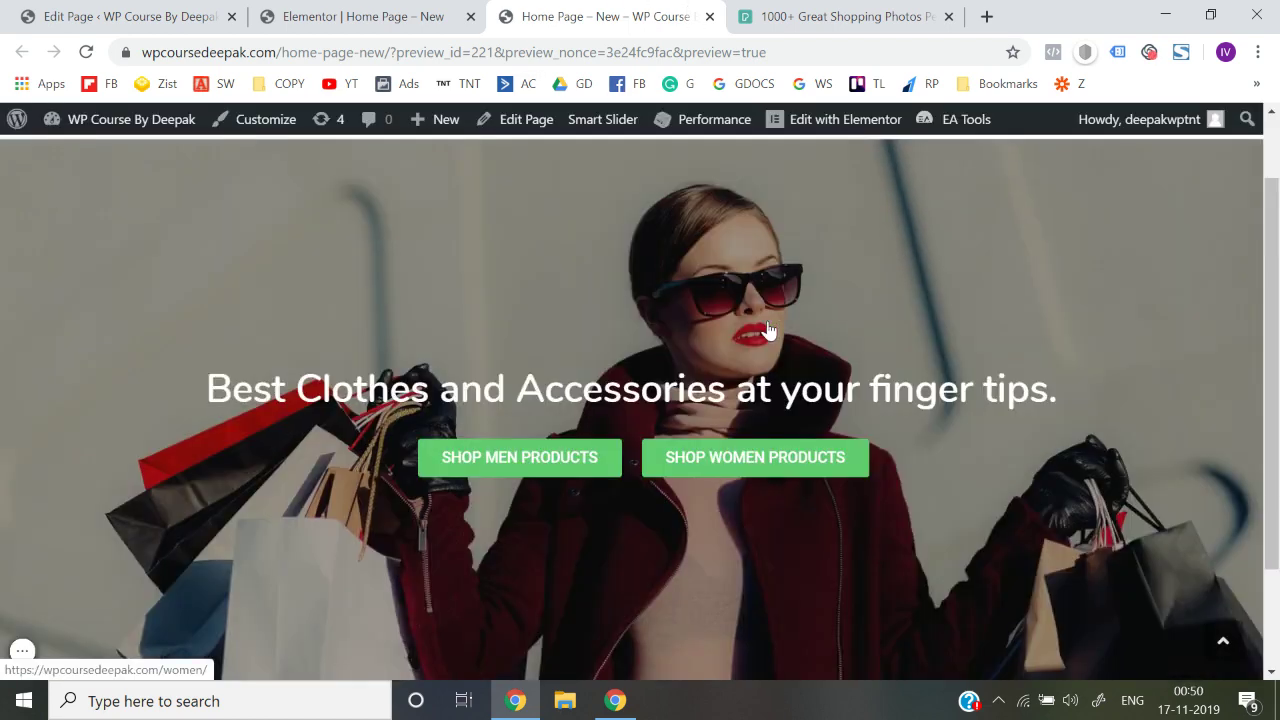
# - Return to the Elementor editor and duplicate the whole hero section
pyautogui.click(425, 12)
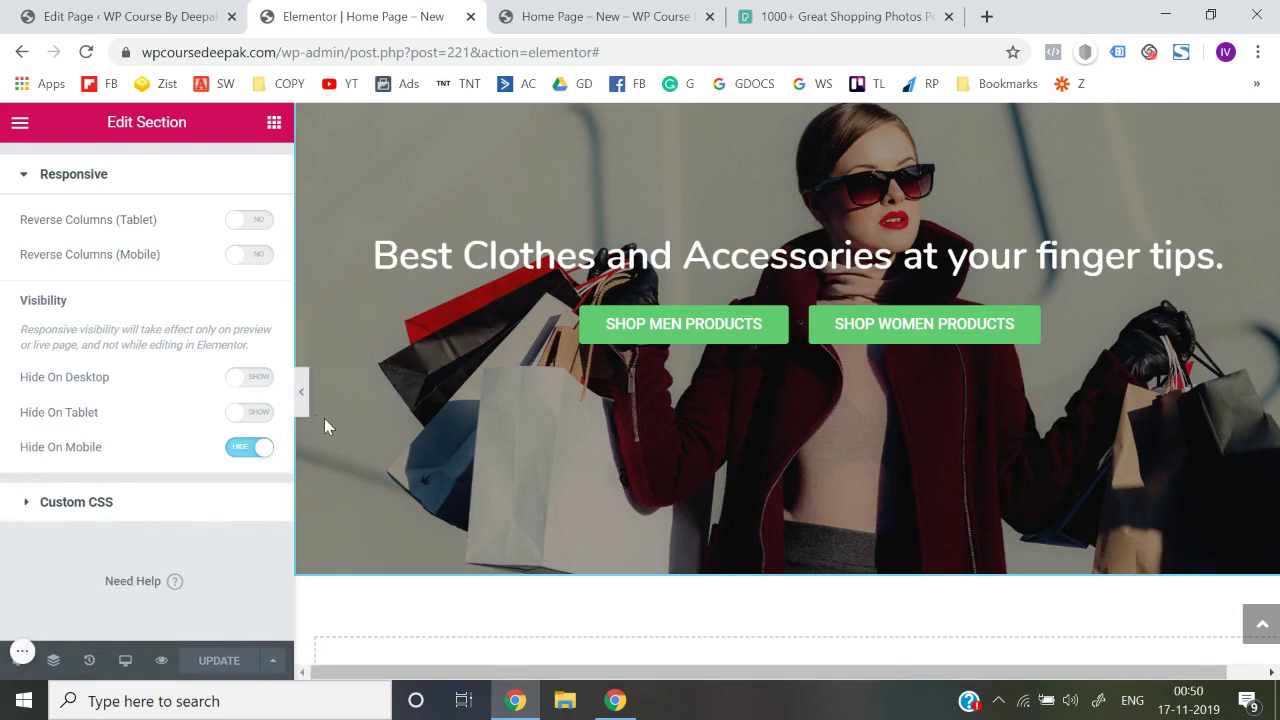
pyautogui.scroll(2, 506, 398)
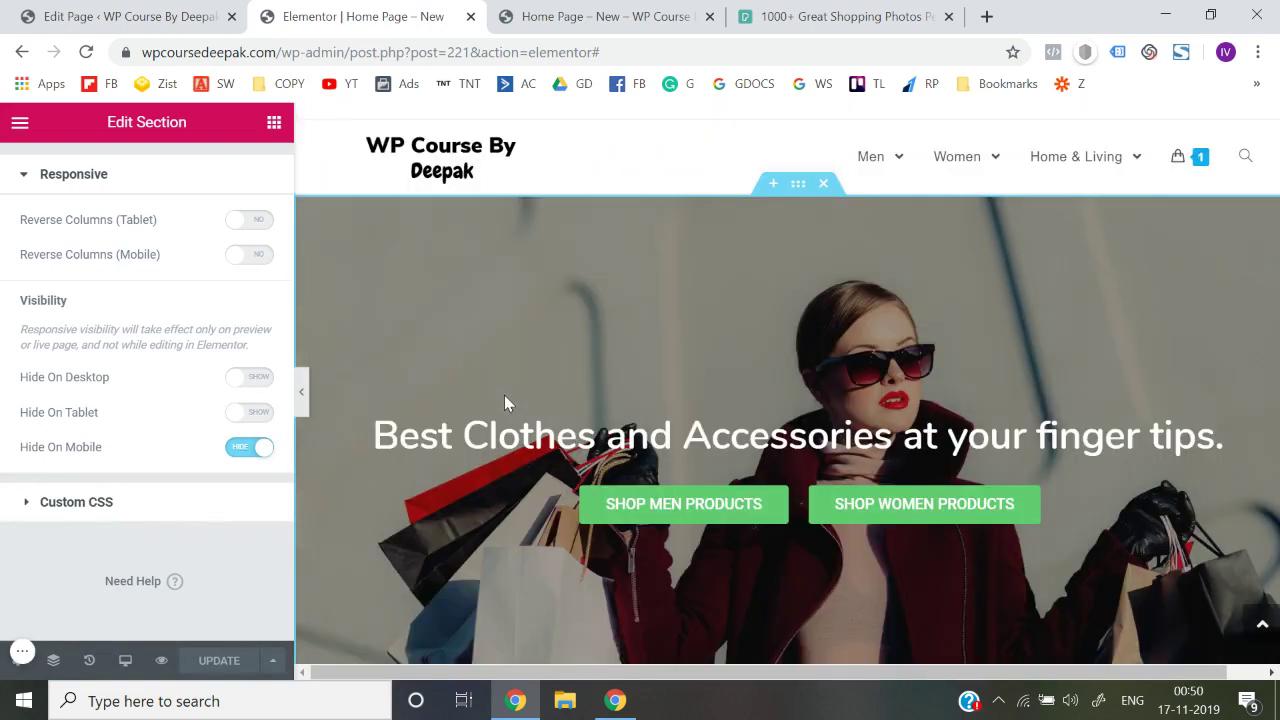
pyautogui.rightClick(800, 188)
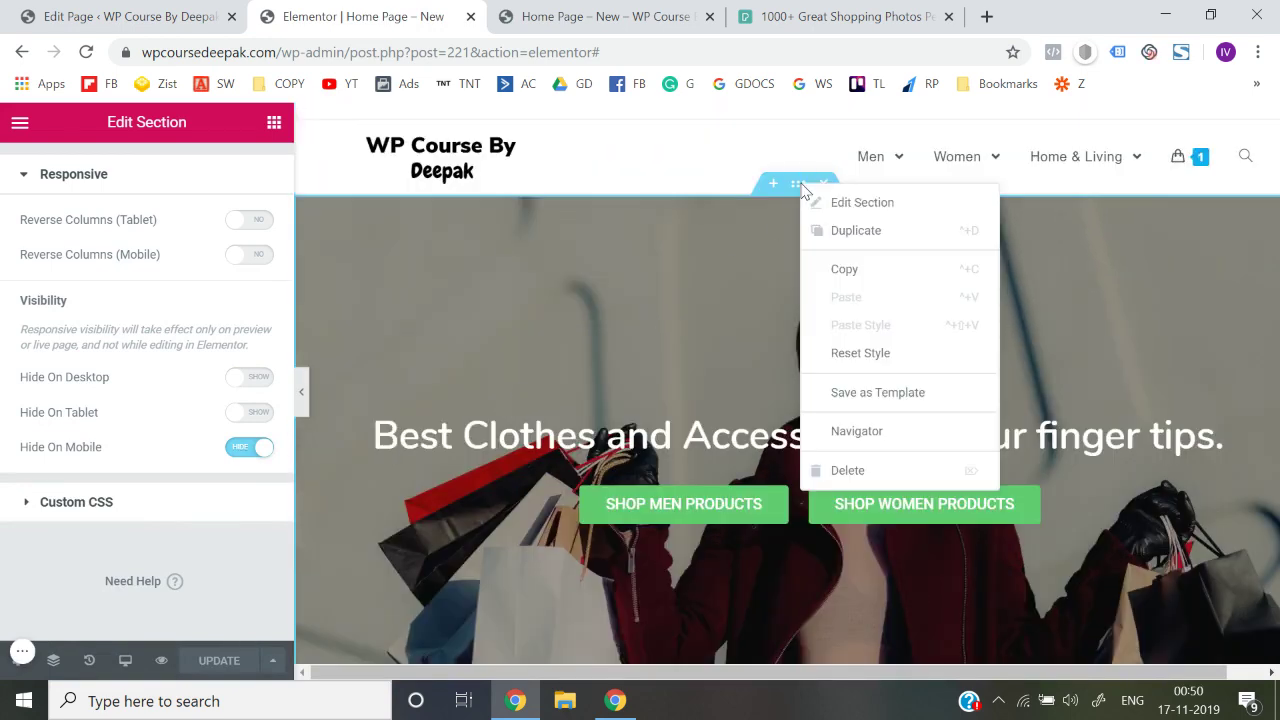
pyautogui.click(857, 231)
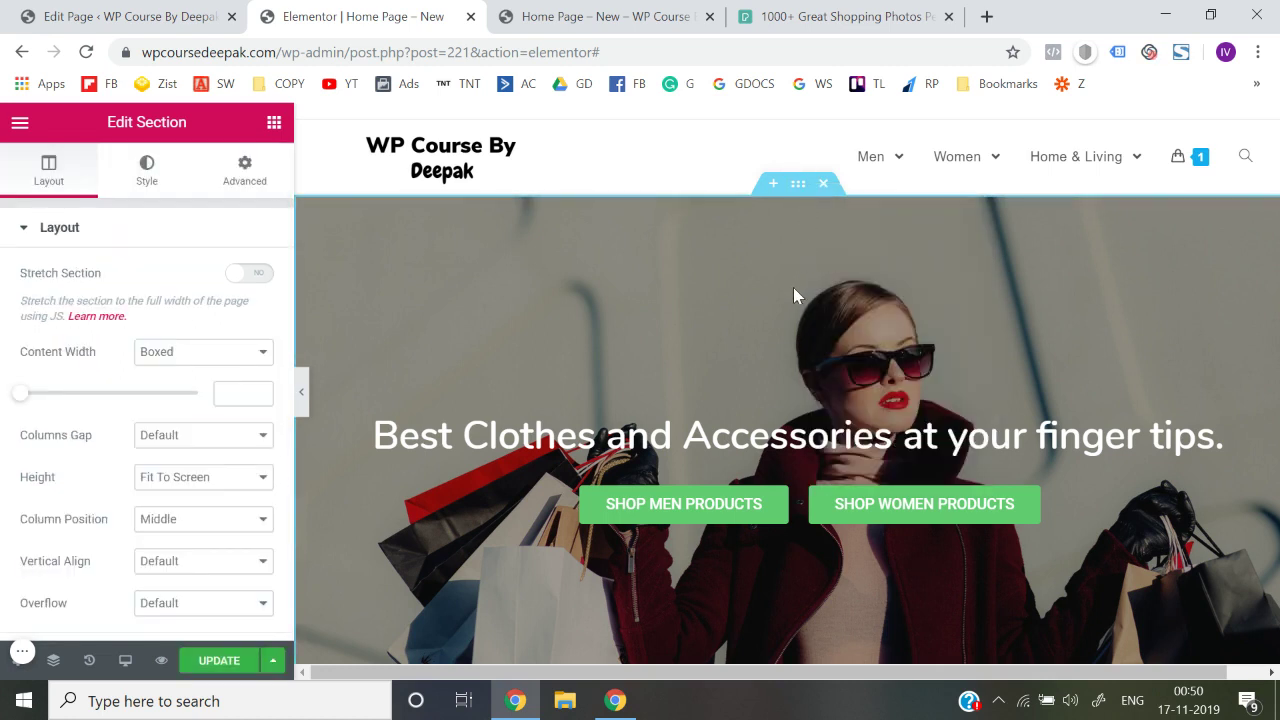
# - Set the lower, duplicated hero section to hide on desktop and tablet but show on mobile, and update the page
pyautogui.scroll(-5, 793, 287)
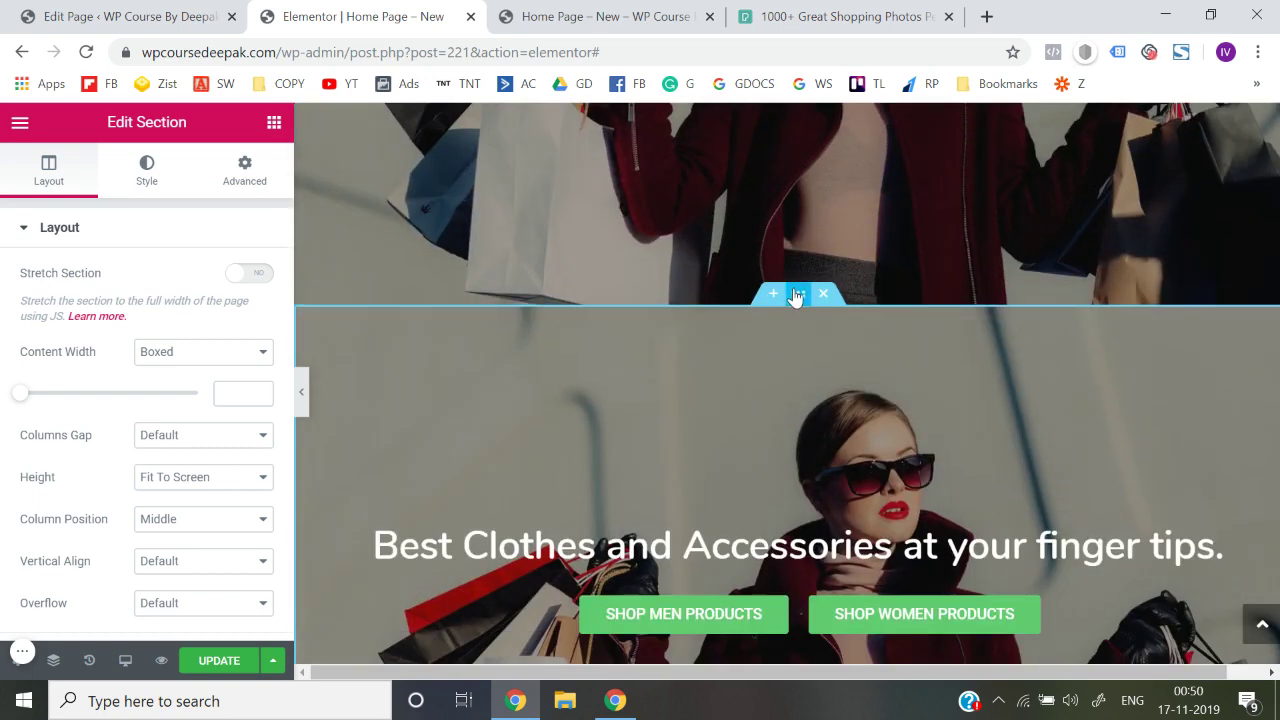
pyautogui.rightClick(798, 298)
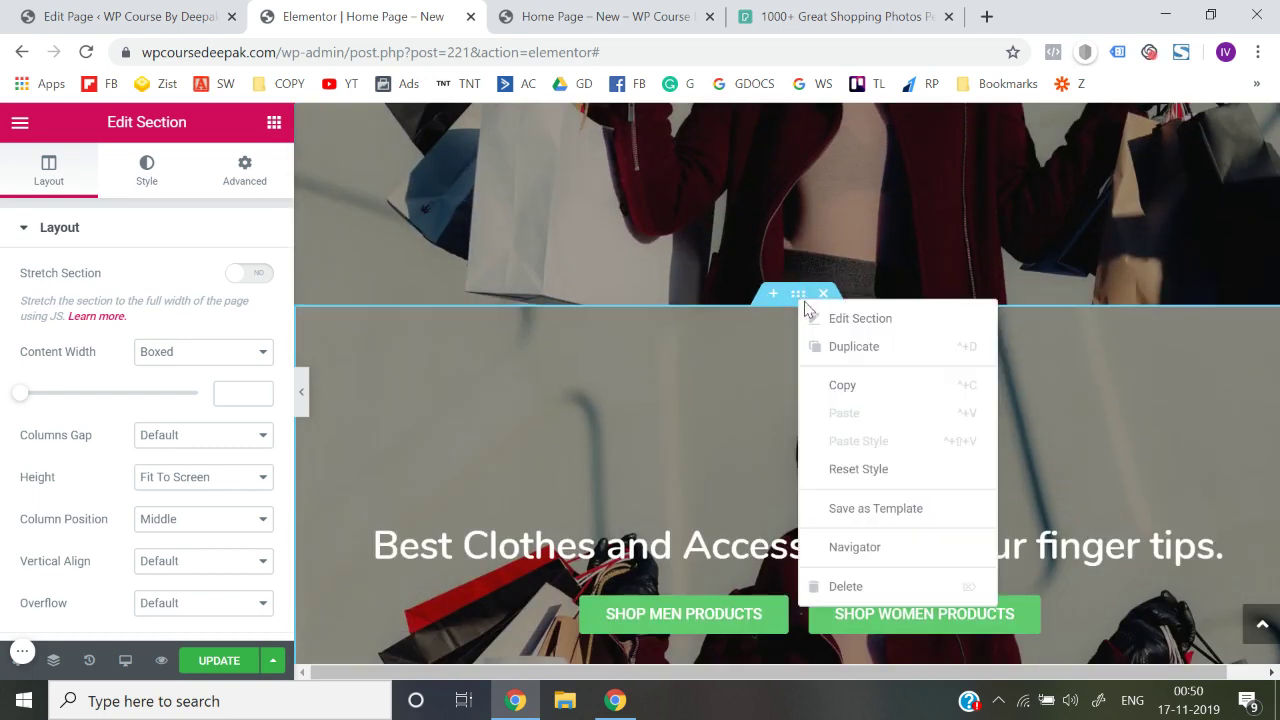
pyautogui.click(855, 318)
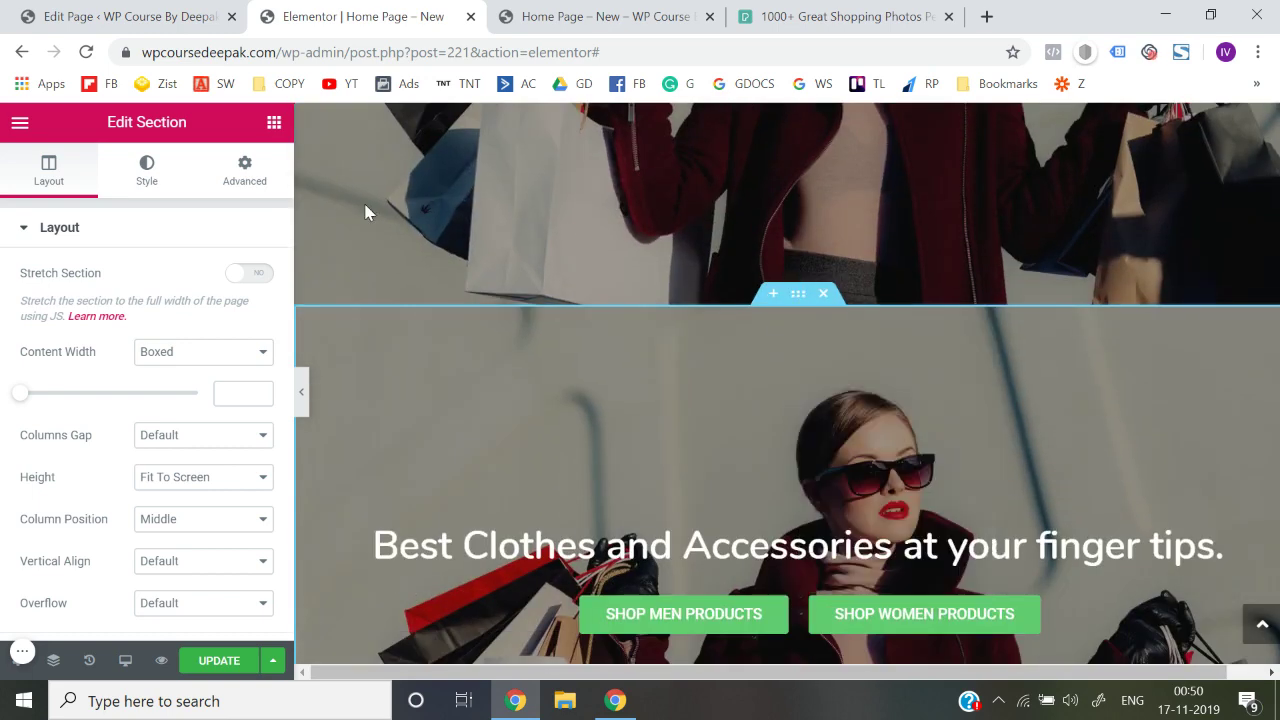
pyautogui.click(244, 170)
pyautogui.scroll(-2, 205, 455)
pyautogui.click(151, 456)
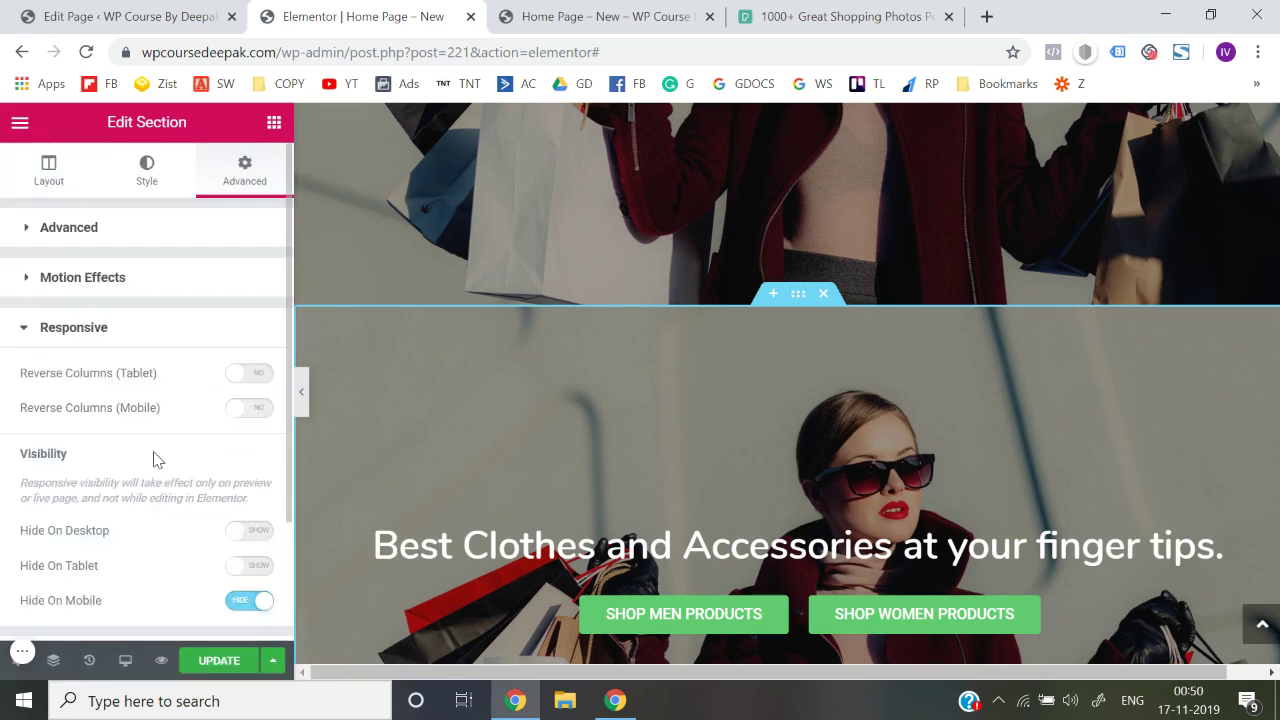
pyautogui.scroll(-2, 157, 458)
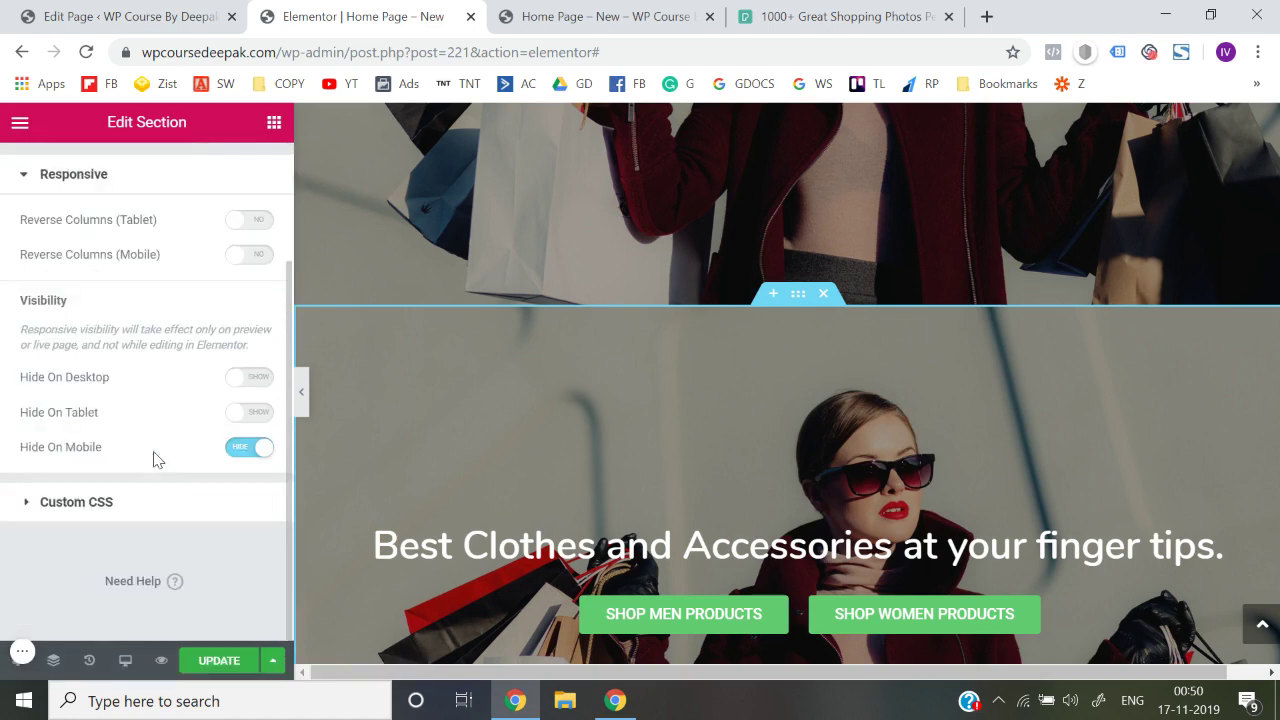
pyautogui.click(252, 457)
pyautogui.click(262, 379)
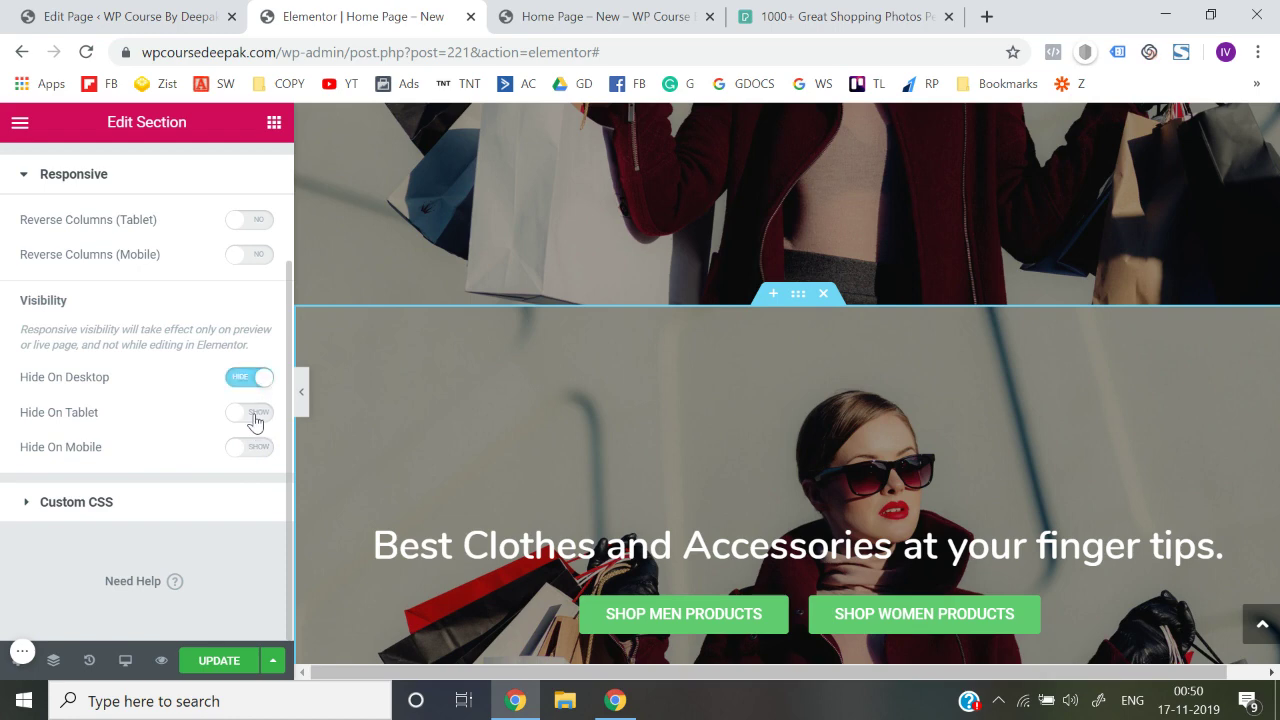
pyautogui.click(251, 413)
pyautogui.click(222, 660)
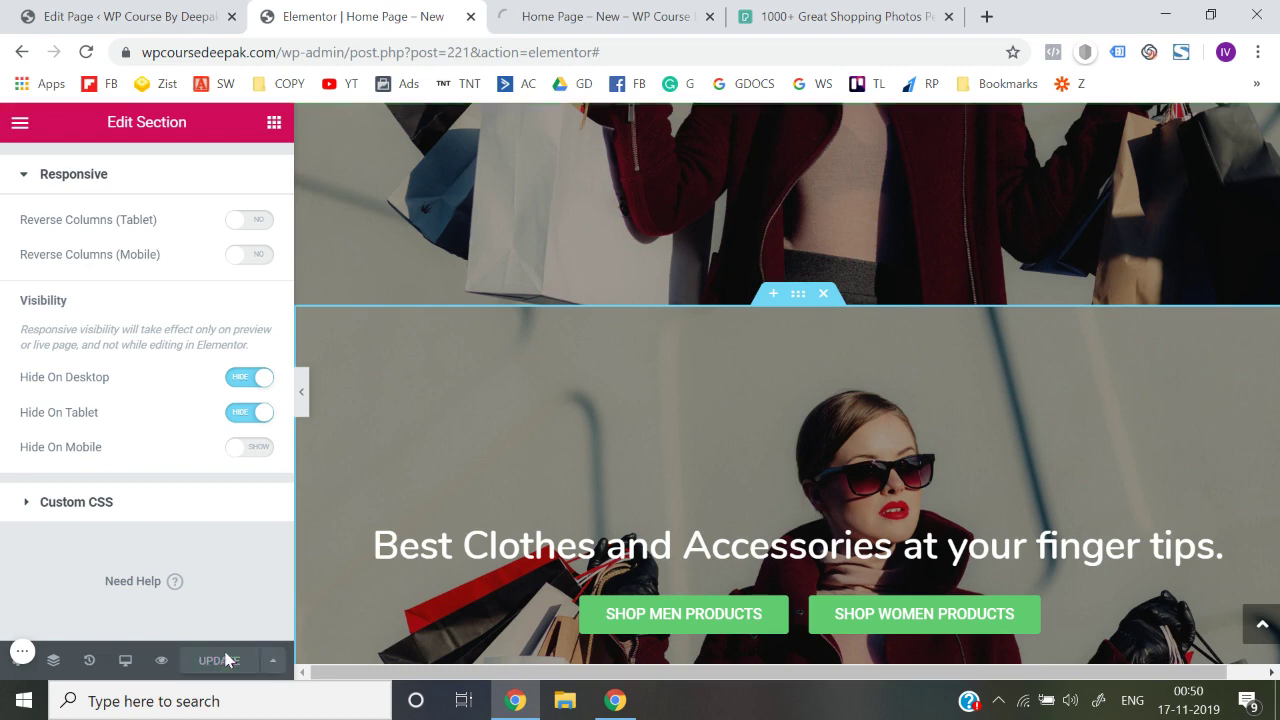
# - In the mobile preview, set the duplicated hero section's mobile background image position to Top Center
pyautogui.click(123, 662)
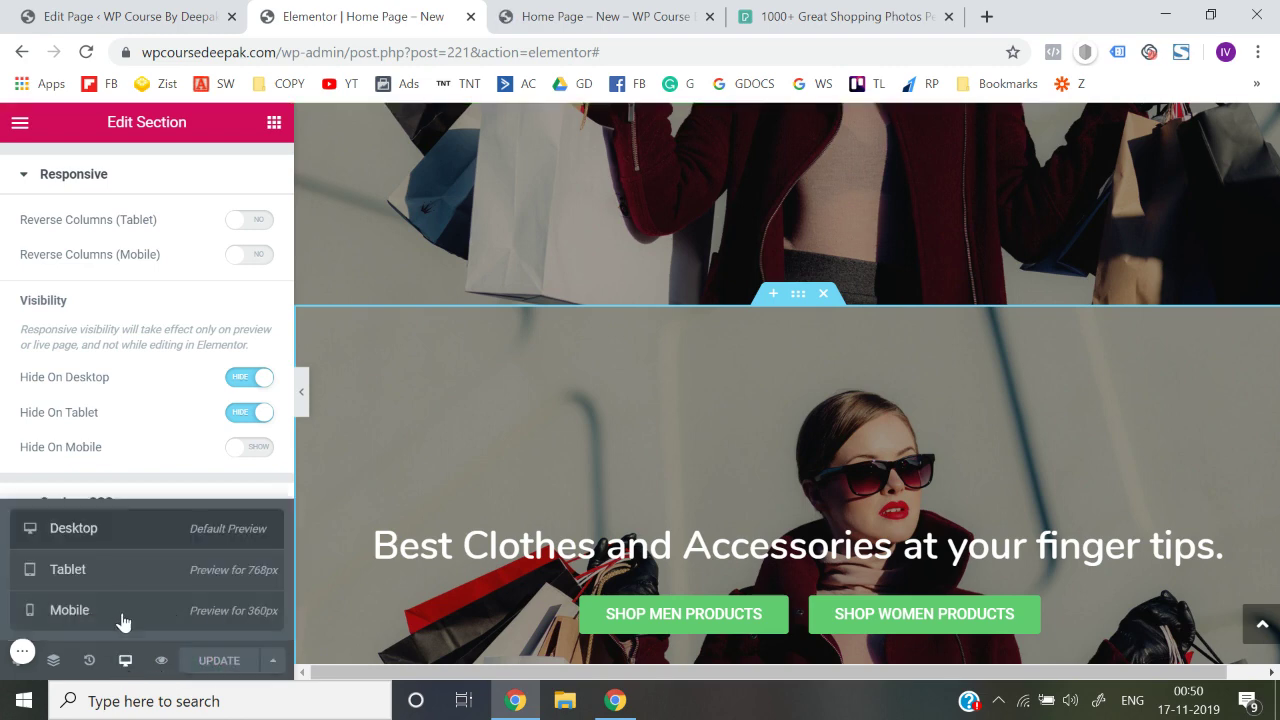
pyautogui.click(120, 610)
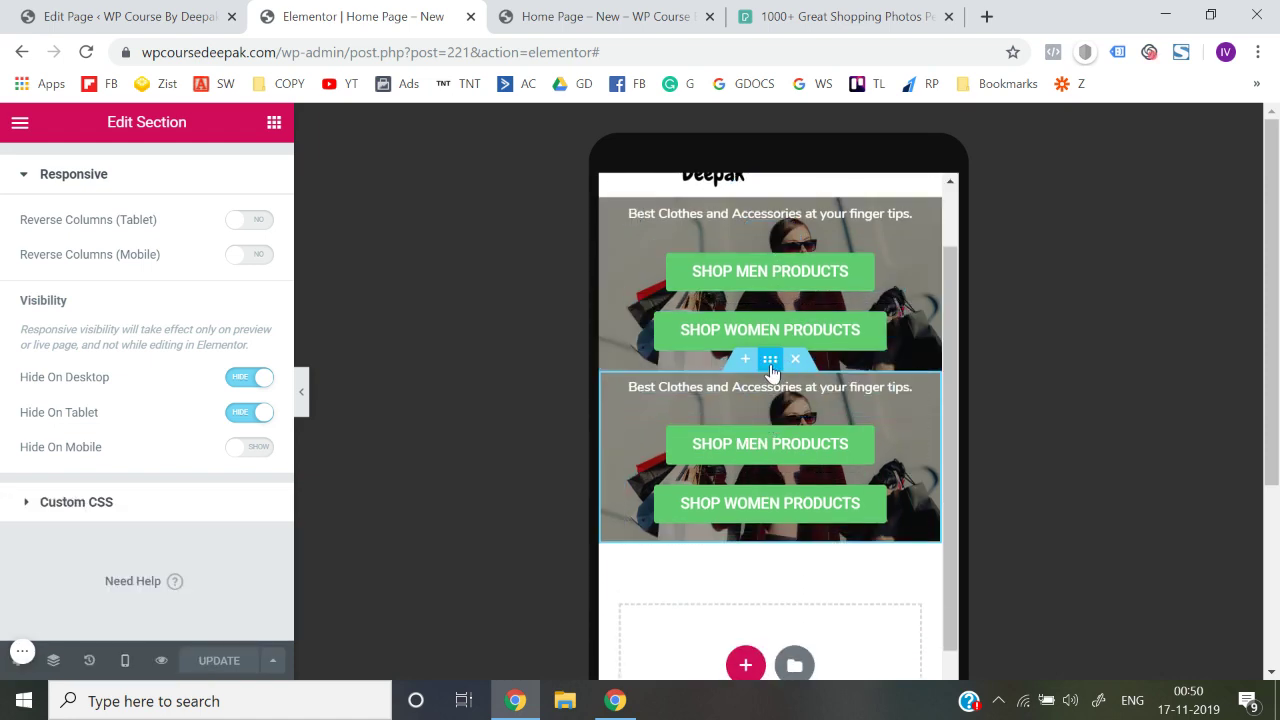
pyautogui.rightClick(770, 370)
pyautogui.click(786, 381)
pyautogui.scroll(2, 182, 335)
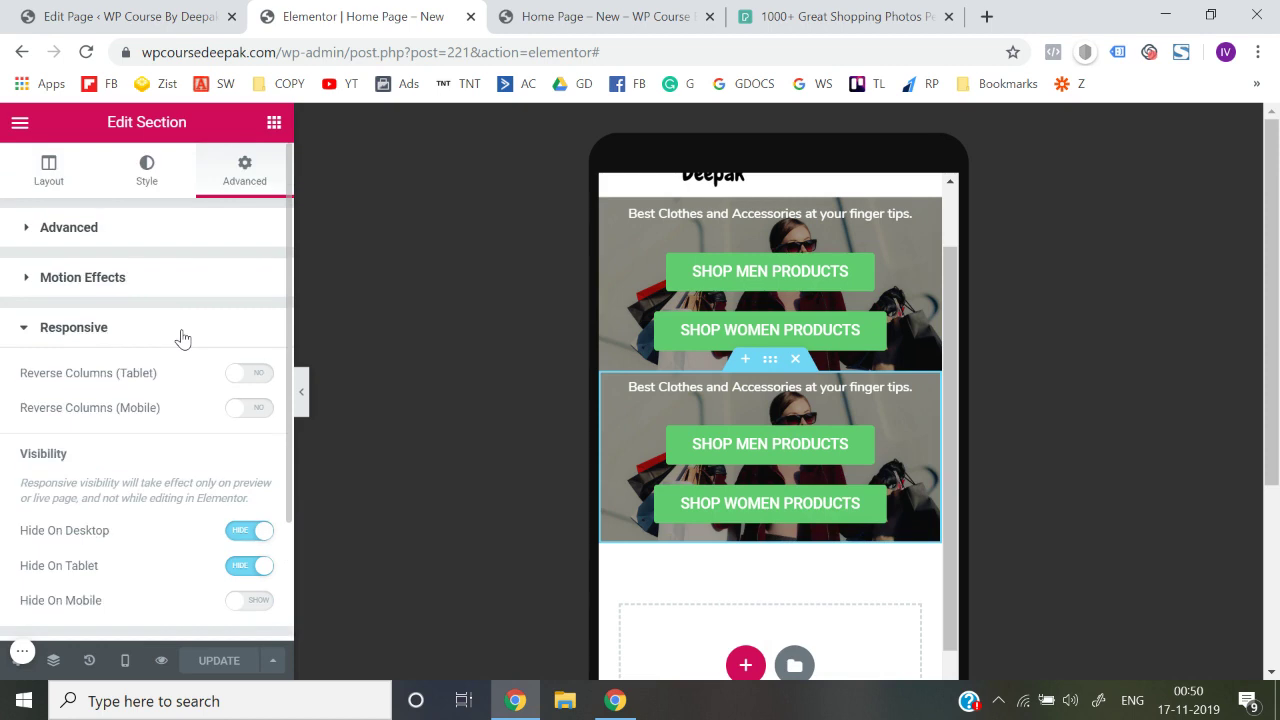
pyautogui.click(147, 170)
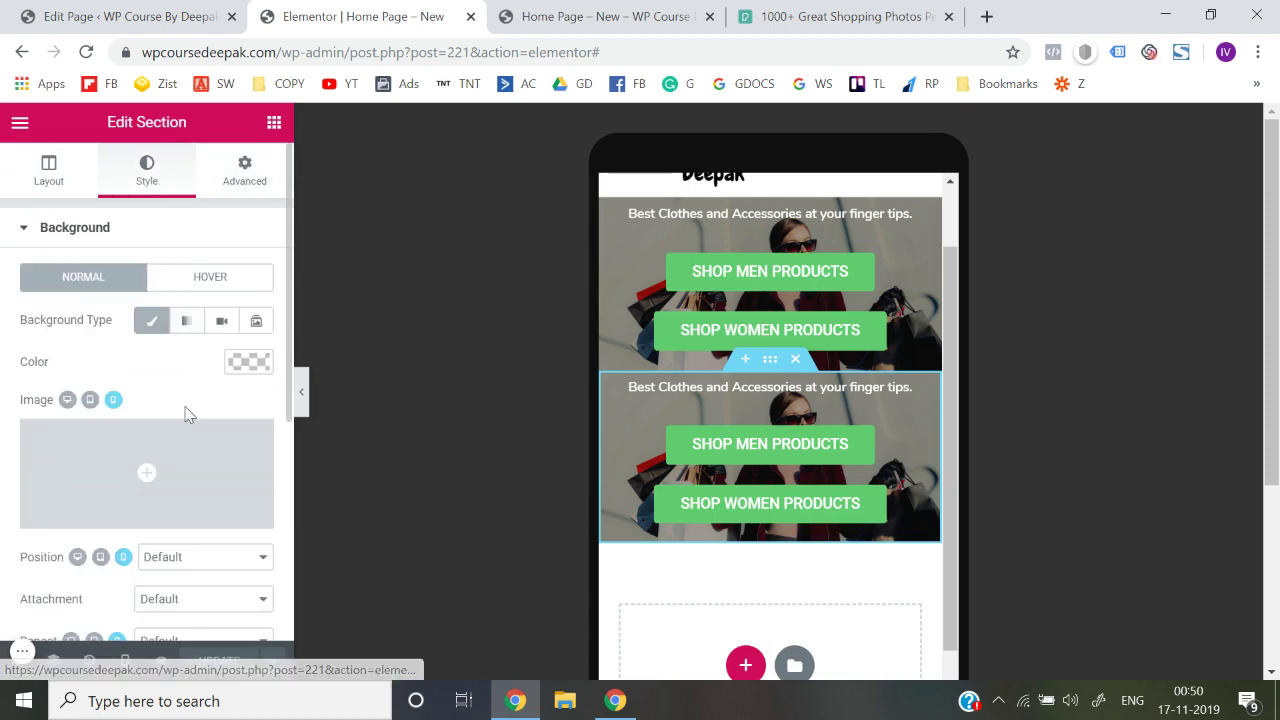
pyautogui.scroll(-2, 187, 421)
pyautogui.click(183, 420)
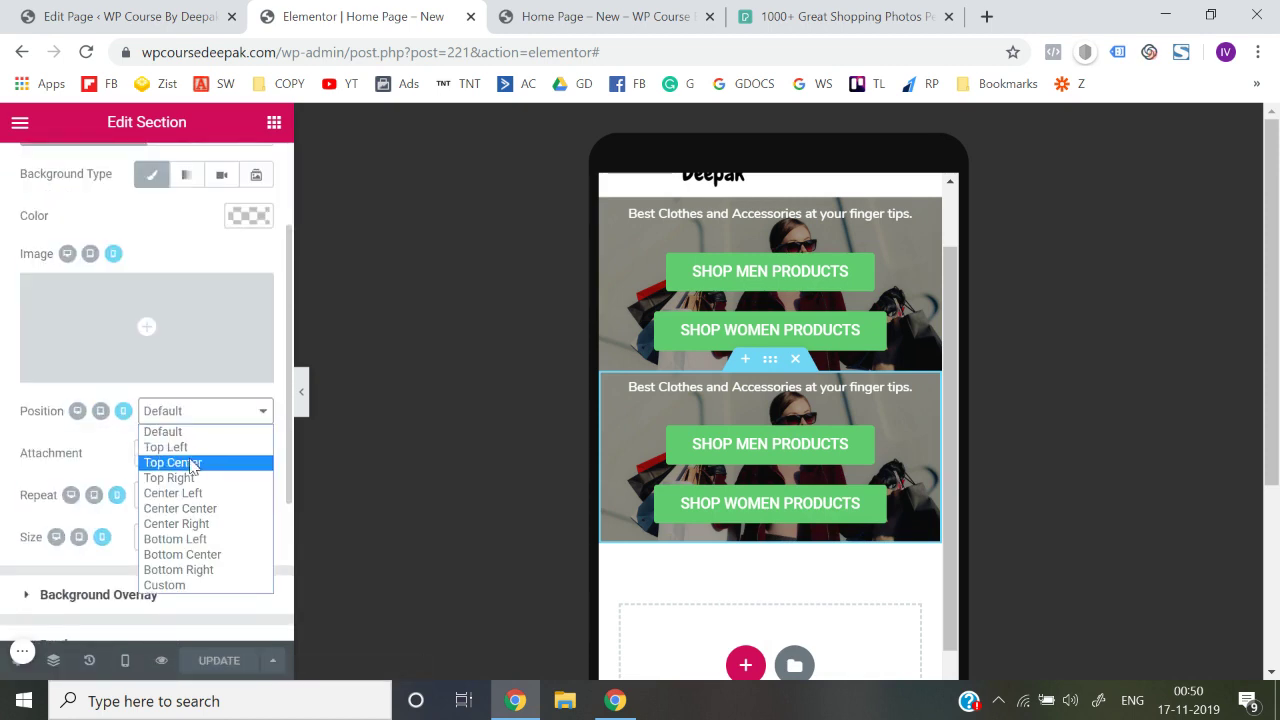
pyautogui.click(195, 464)
pyautogui.scroll(3, 192, 468)
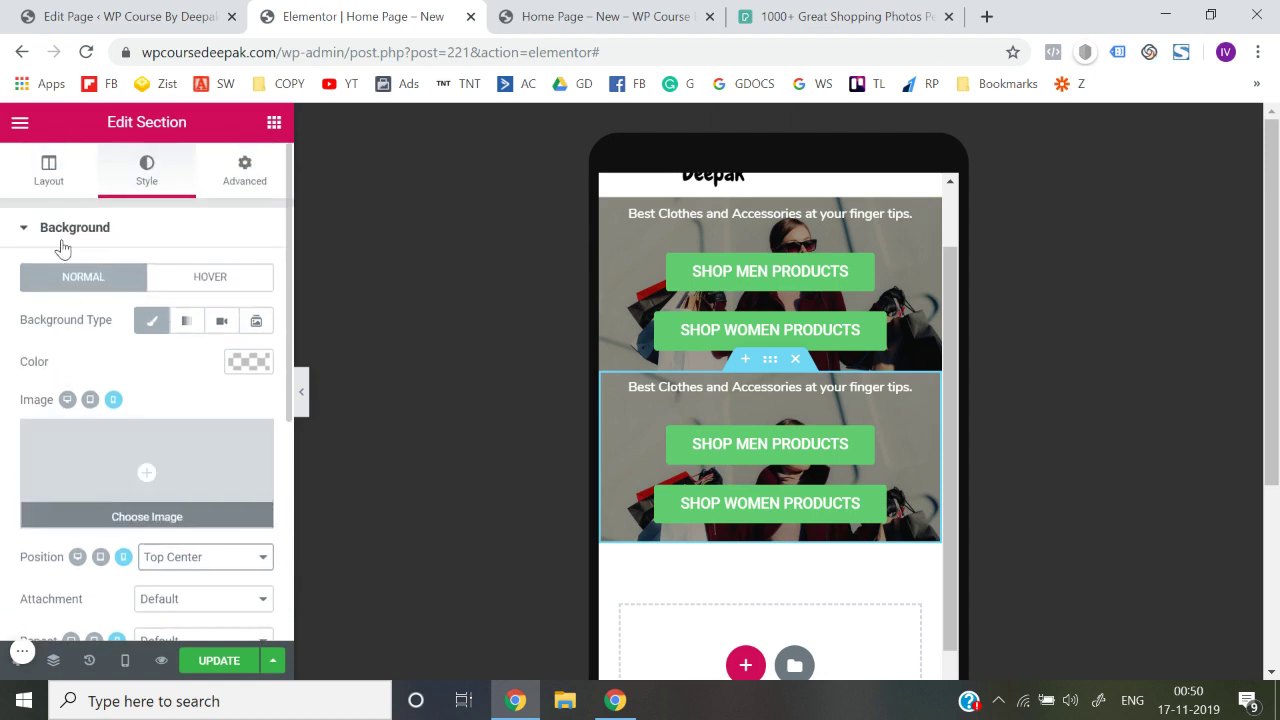
# - Change the duplicated hero section's height option to Min Height
pyautogui.click(48, 170)
pyautogui.click(209, 437)
pyautogui.click(209, 437)
pyautogui.scroll(-1, 212, 438)
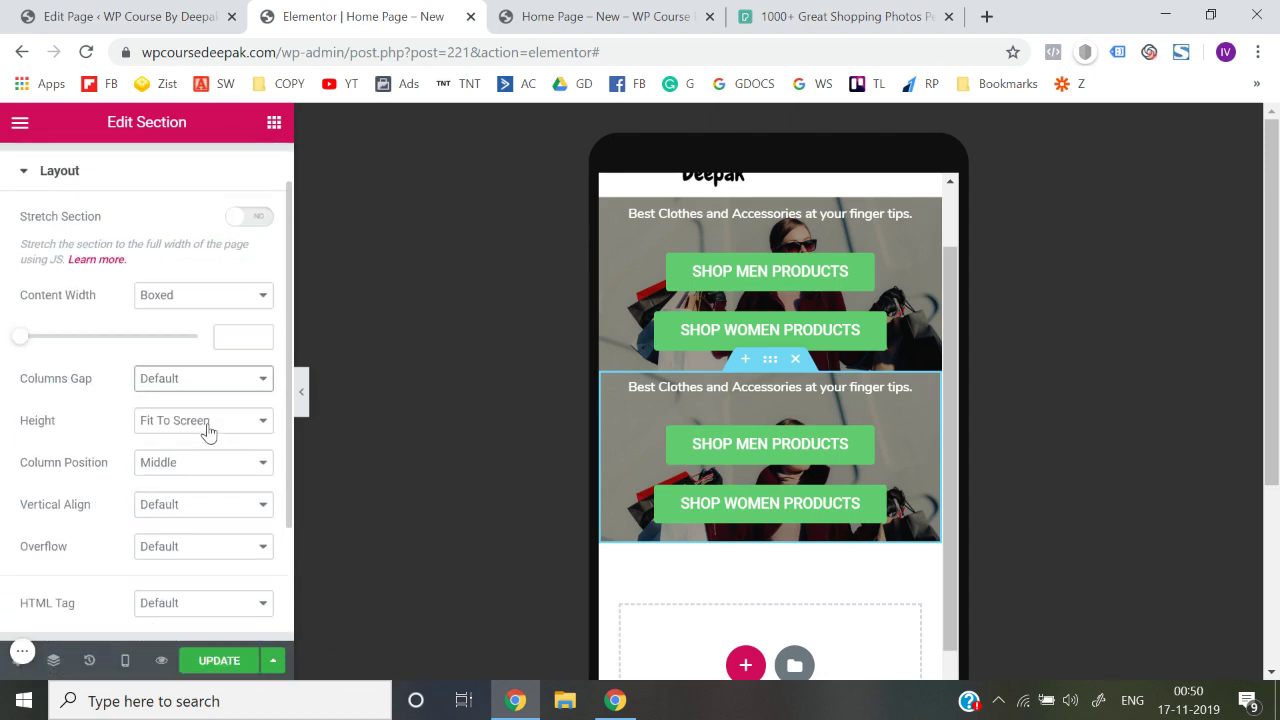
pyautogui.click(207, 430)
pyautogui.click(205, 472)
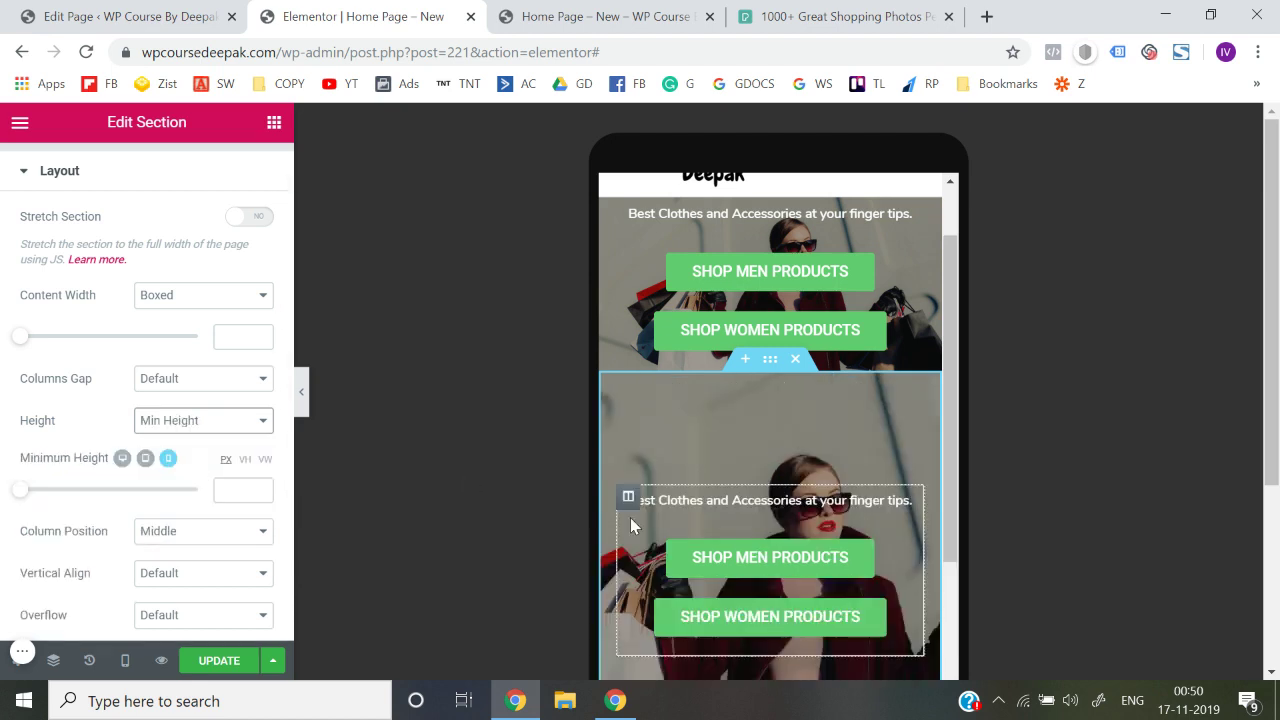
# - Set the mobile font size of the duplicated section's heading to 28 px
pyautogui.scroll(-1, 634, 517)
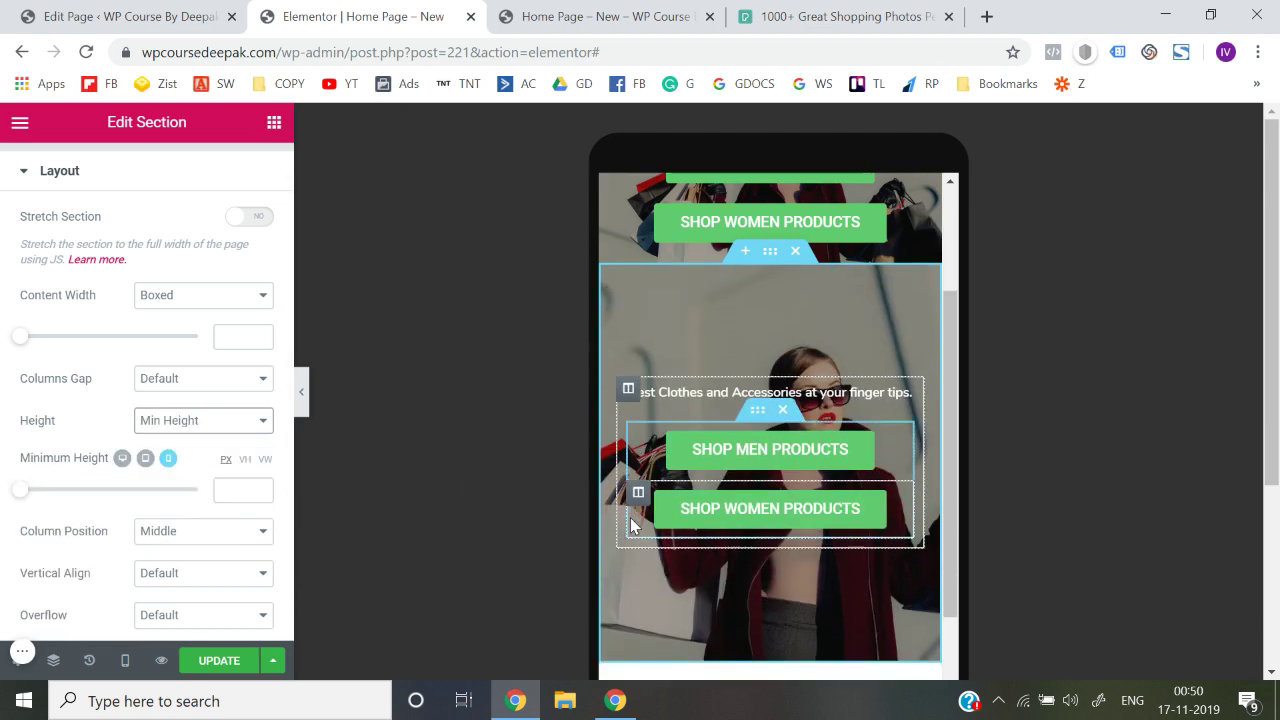
pyautogui.click(698, 392)
pyautogui.click(146, 175)
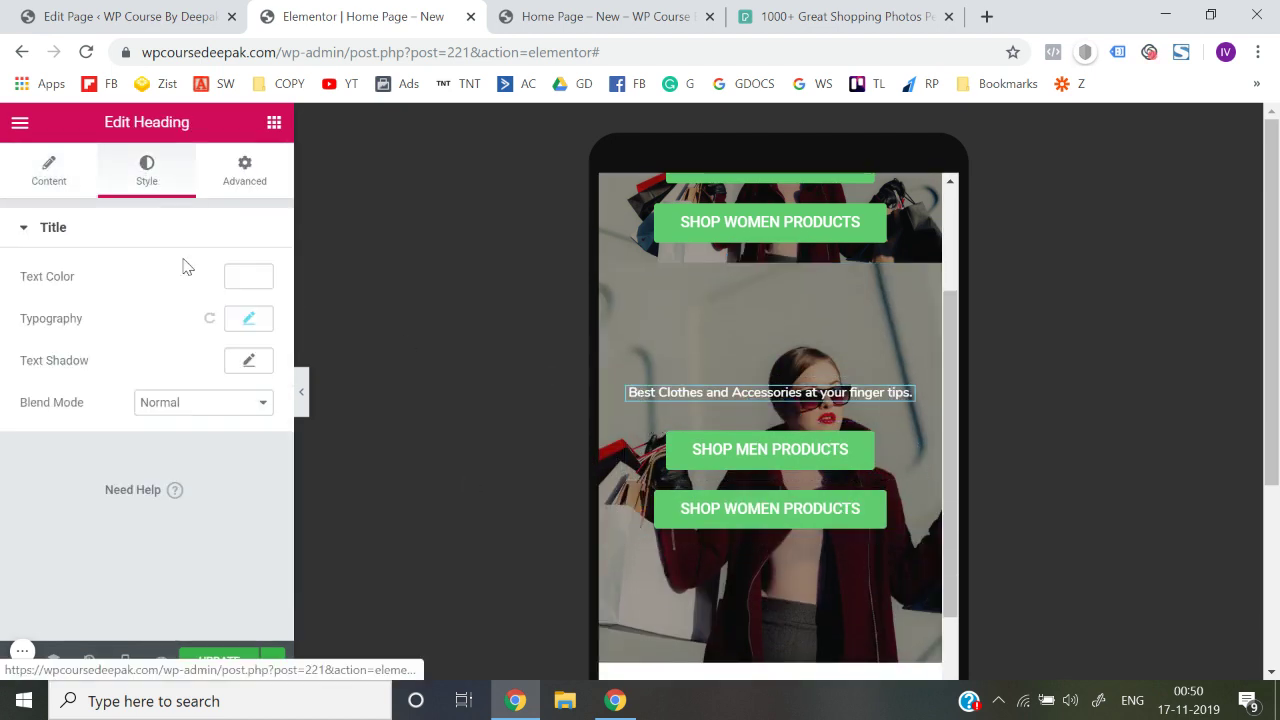
pyautogui.click(250, 320)
pyautogui.click(245, 437)
pyautogui.click(245, 437)
pyautogui.click(245, 437)
pyautogui.click(245, 437)
pyautogui.click(246, 438)
pyautogui.click(246, 438)
pyautogui.click(247, 438)
pyautogui.click(247, 438)
pyautogui.click(246, 438)
pyautogui.click(246, 438)
pyautogui.click(246, 438)
pyautogui.click(246, 438)
pyautogui.click(246, 438)
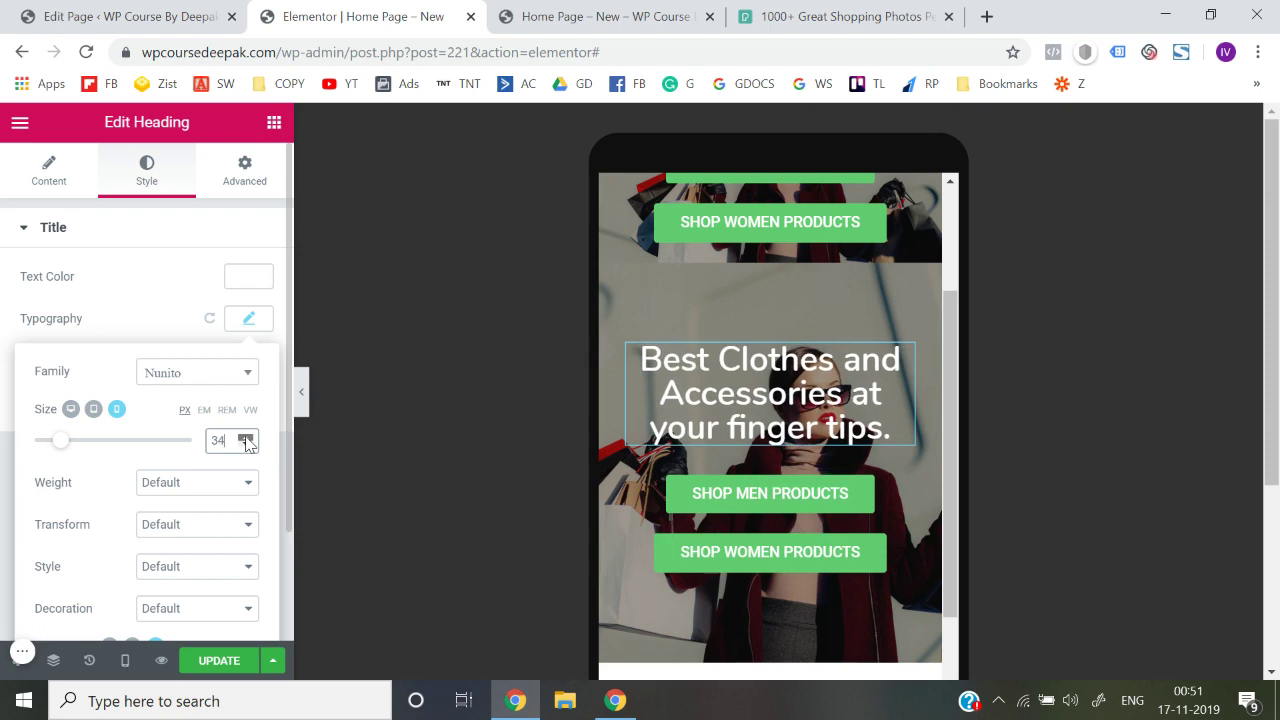
pyautogui.click(246, 446)
pyautogui.click(246, 446)
pyautogui.click(246, 446)
pyautogui.click(246, 446)
pyautogui.click(246, 446)
pyautogui.click(246, 446)
pyautogui.click(246, 446)
pyautogui.click(246, 446)
pyautogui.click(246, 446)
pyautogui.click(246, 446)
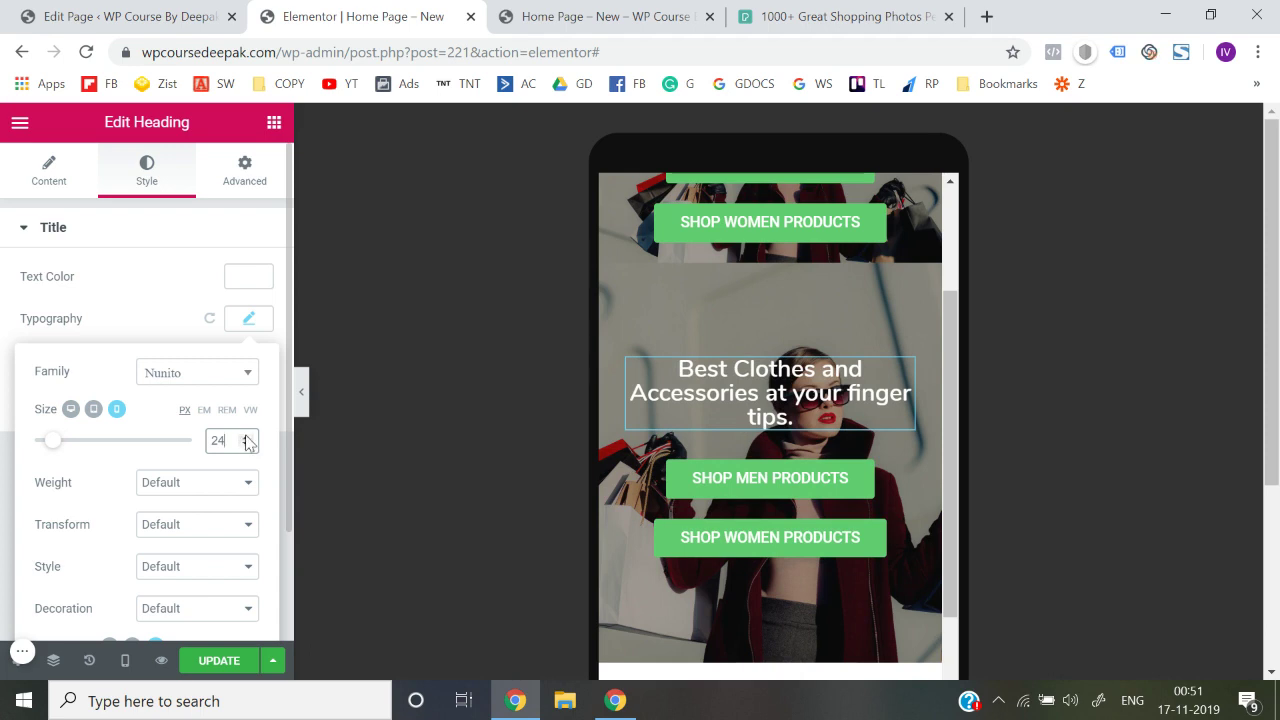
pyautogui.click(246, 439)
pyautogui.click(246, 439)
pyautogui.click(246, 439)
pyautogui.click(246, 439)
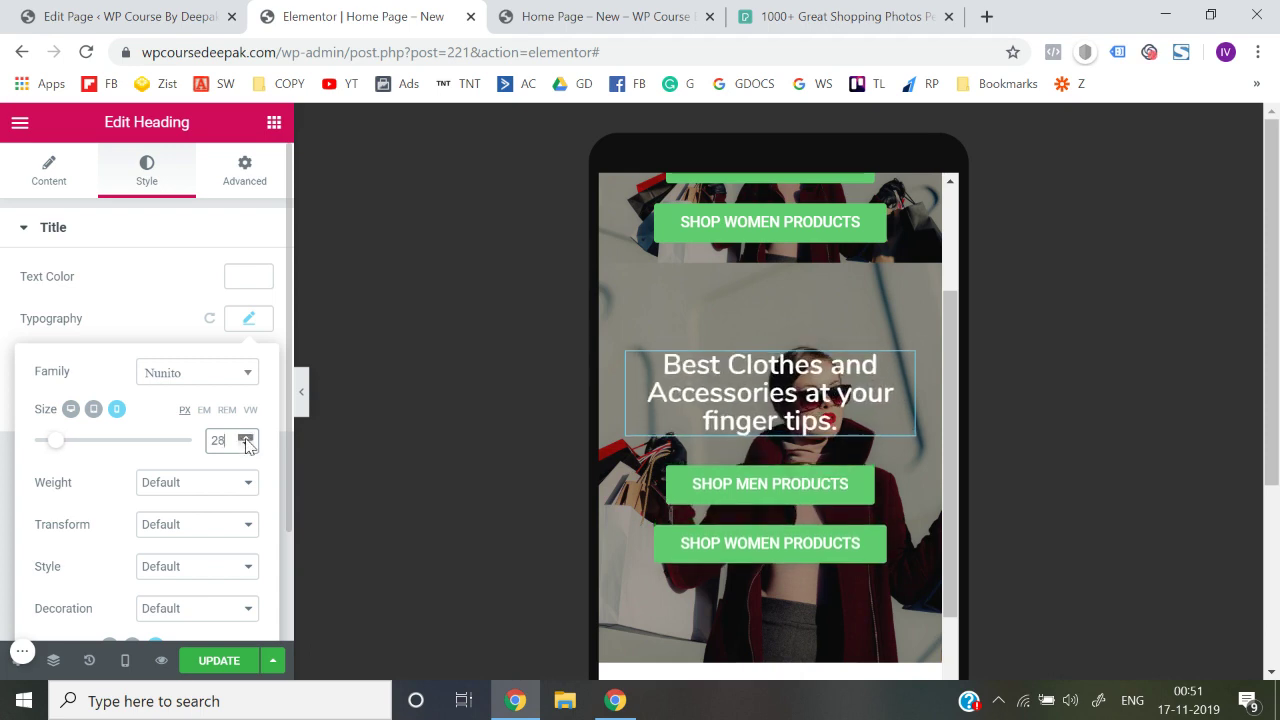
pyautogui.click(2, 407)
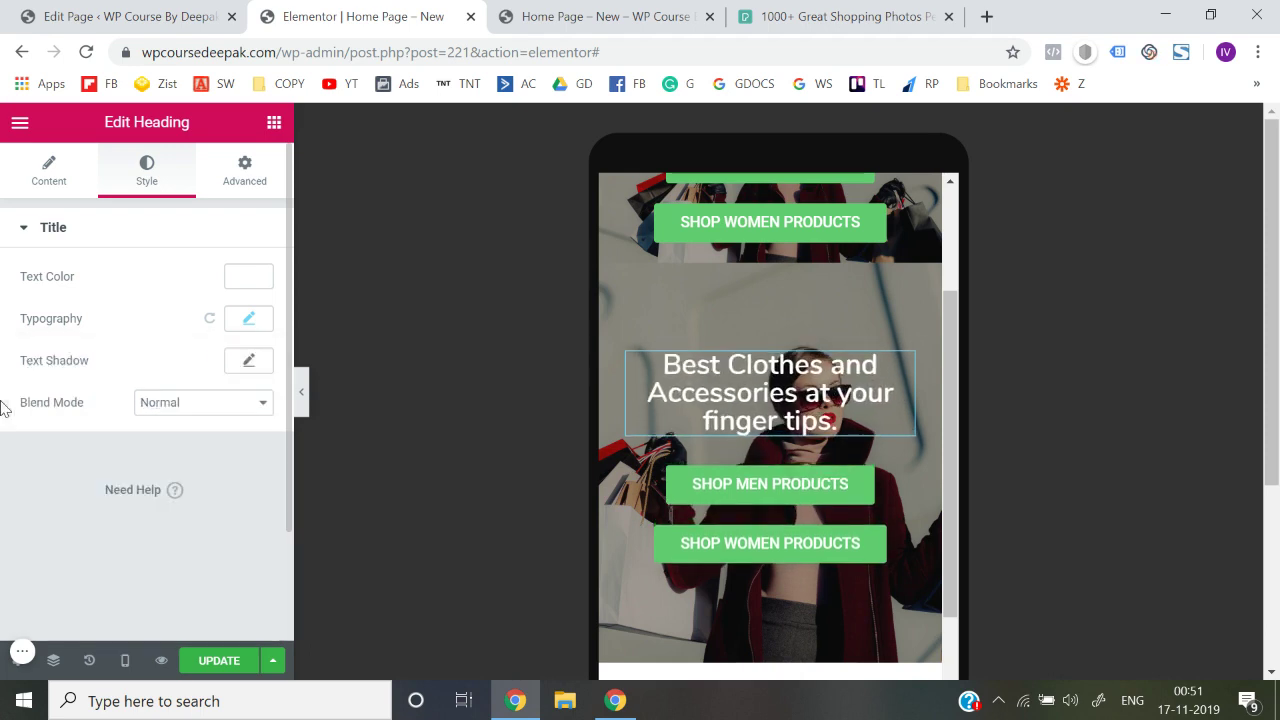
# - Set the duplicated hero section's column position to Bottom and view the mobile layout without the editing panel
pyautogui.click(770, 251)
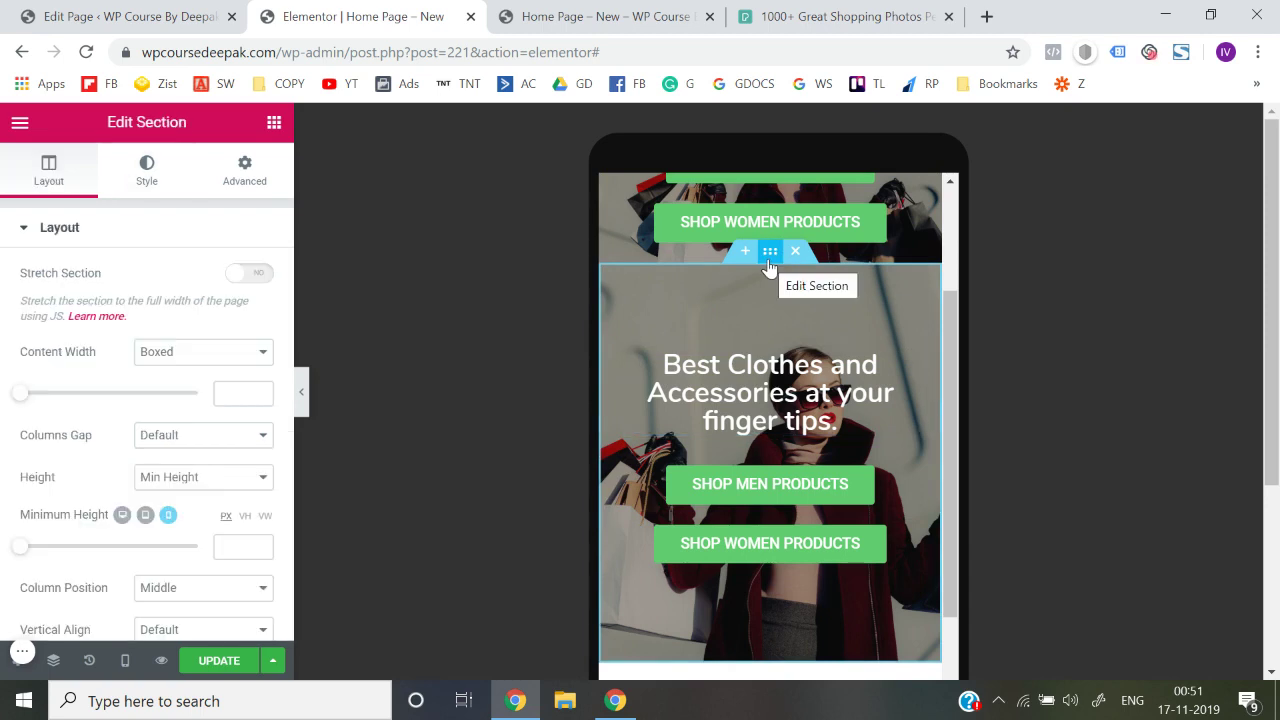
pyautogui.click(45, 226)
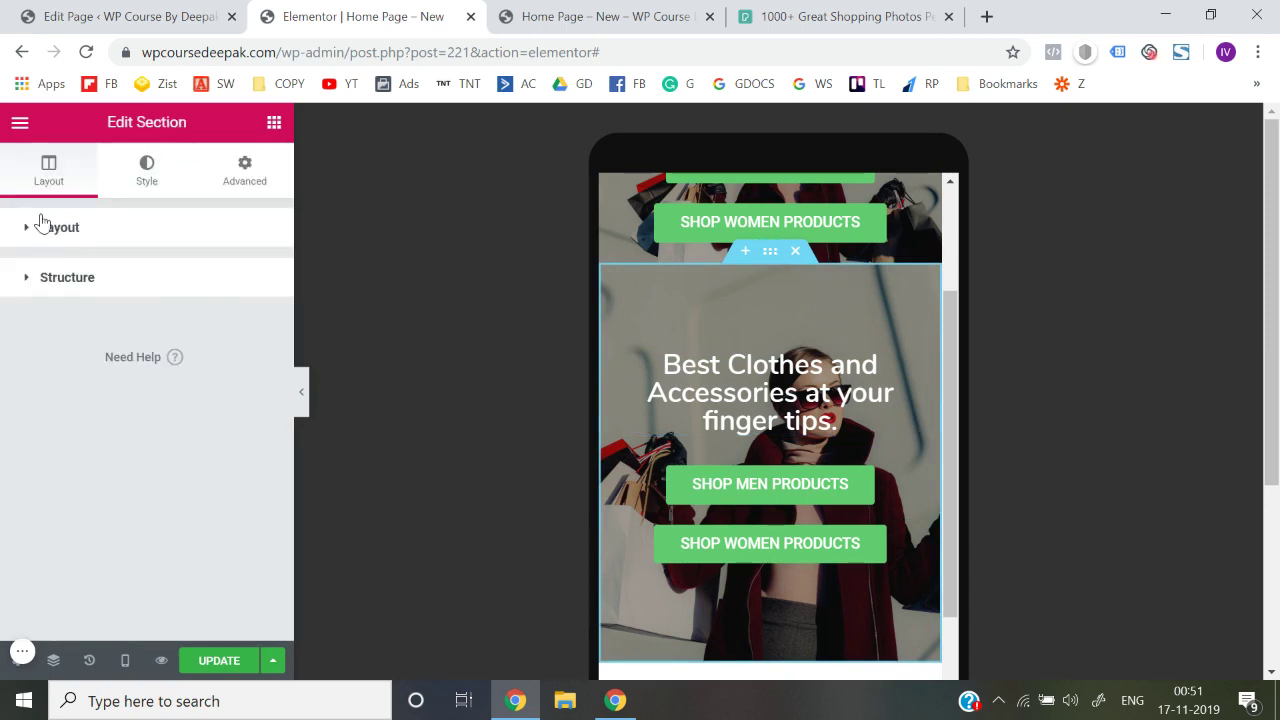
pyautogui.click(42, 226)
pyautogui.scroll(-2, 10, 371)
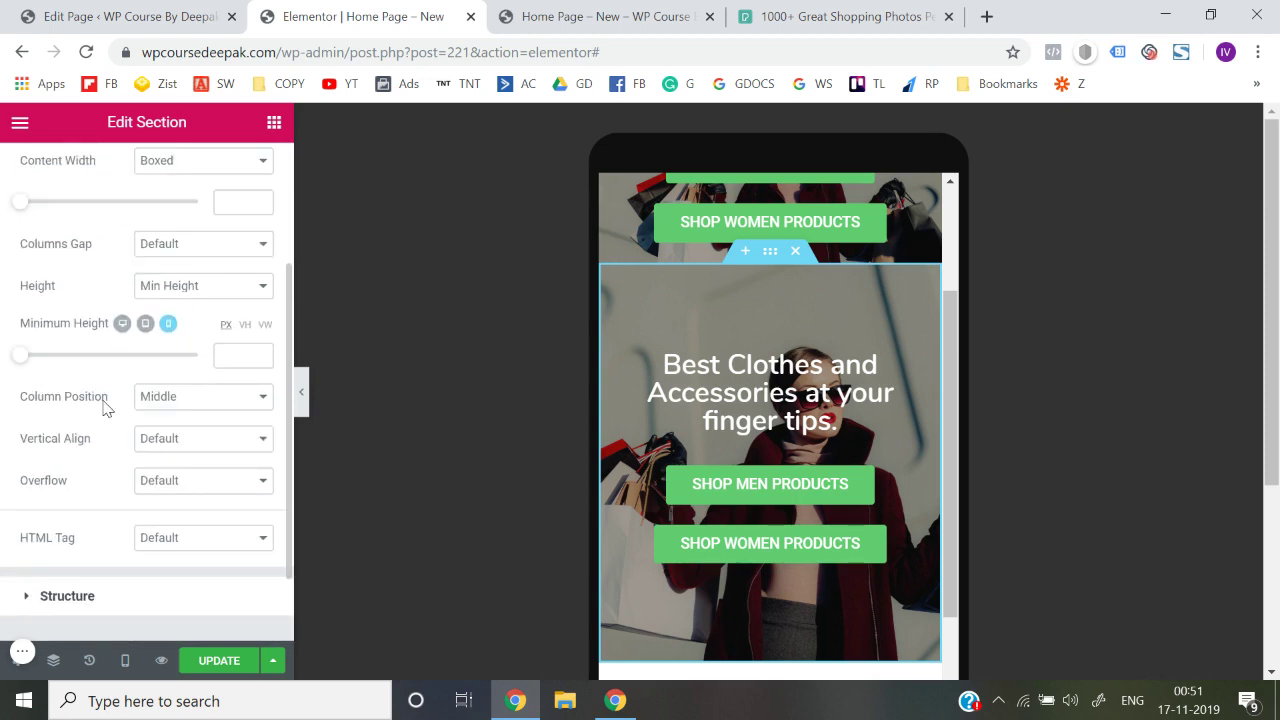
pyautogui.click(156, 407)
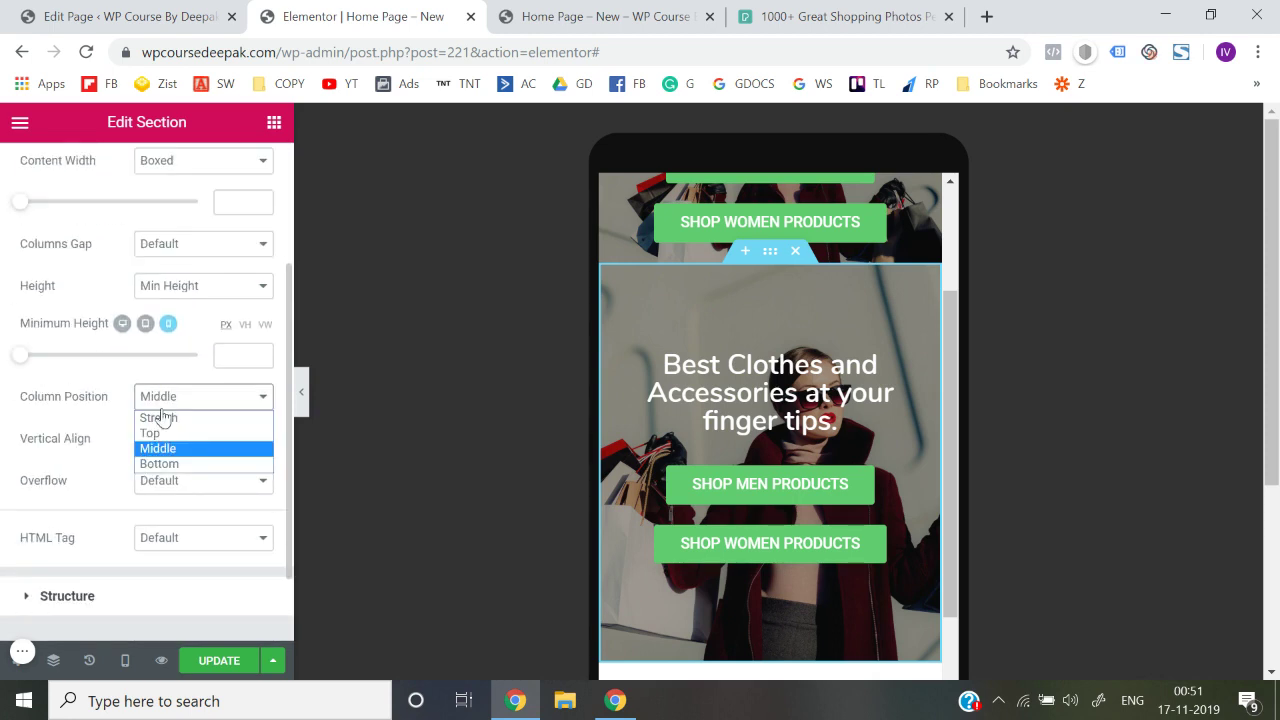
pyautogui.click(172, 465)
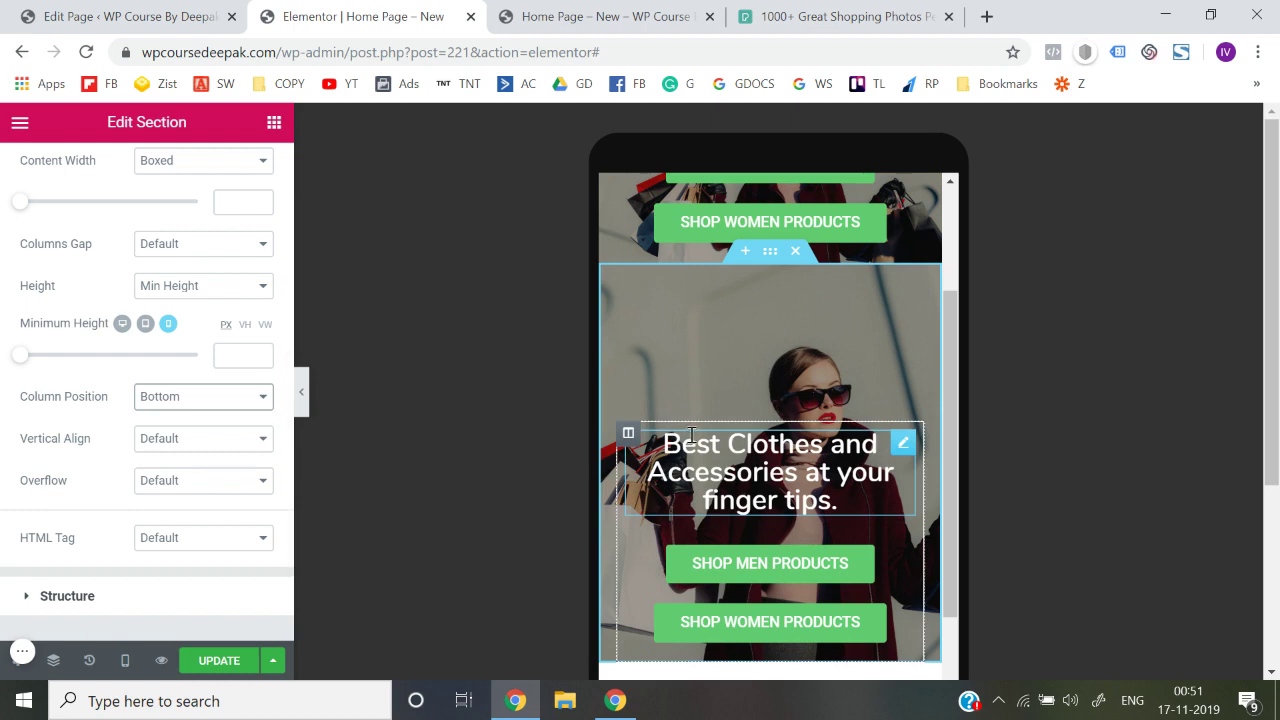
pyautogui.click(305, 405)
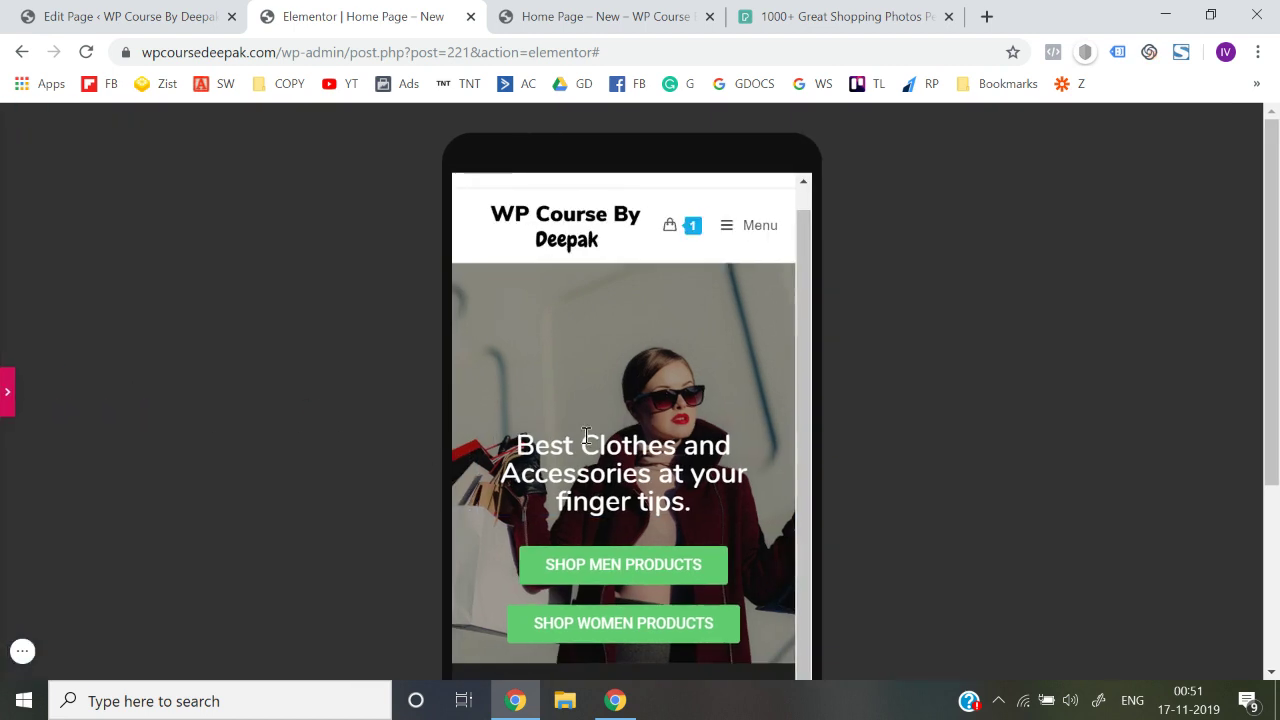
# - Examine the duplicated hero section's mobile layout in the editor preview, from the site header down to the footer
pyautogui.scroll(-1, 587, 438)
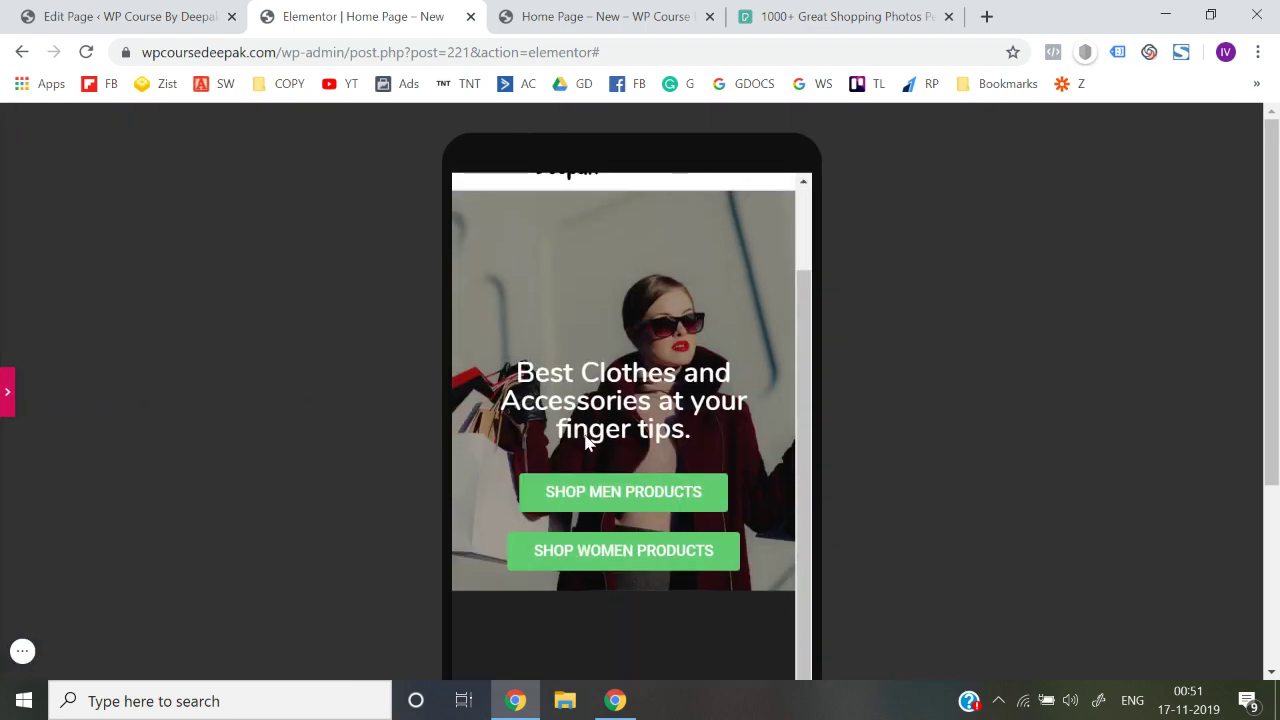
pyautogui.scroll(1, 587, 442)
pyautogui.scroll(-1, 587, 440)
pyautogui.scroll(1, 586, 436)
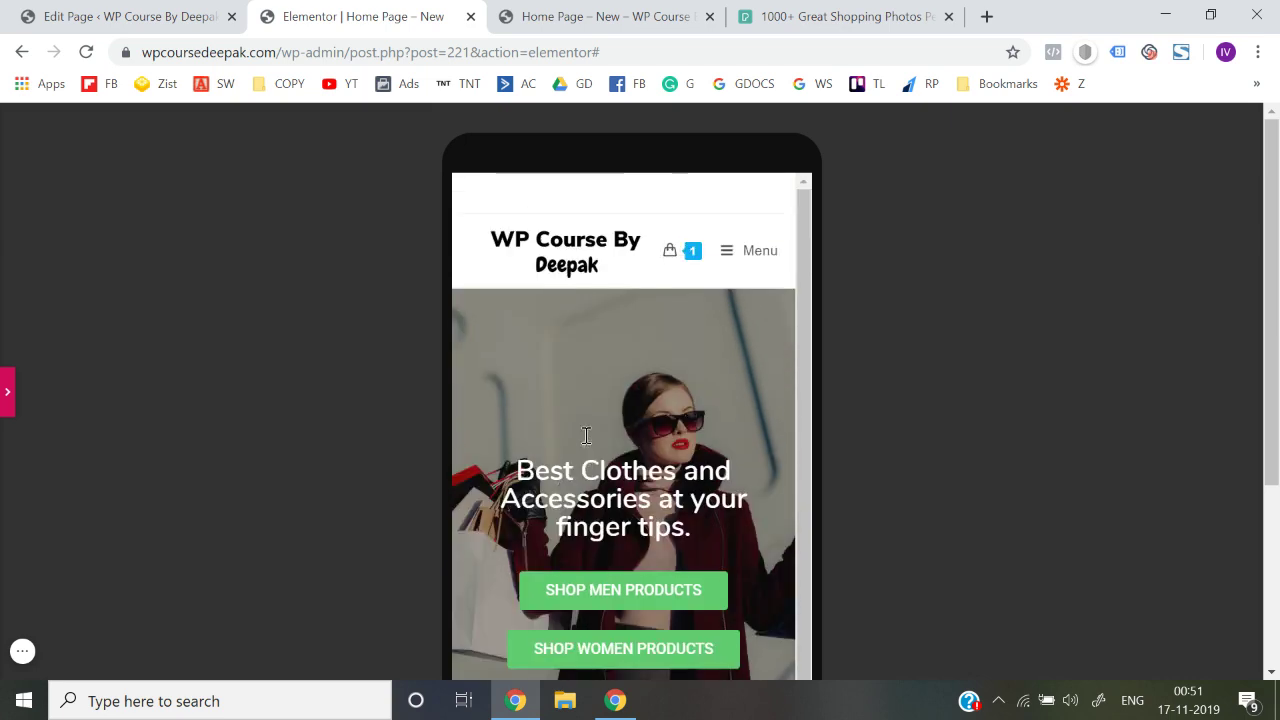
pyautogui.scroll(-1, 551, 345)
pyautogui.scroll(-1, 551, 345)
pyautogui.scroll(1, 551, 342)
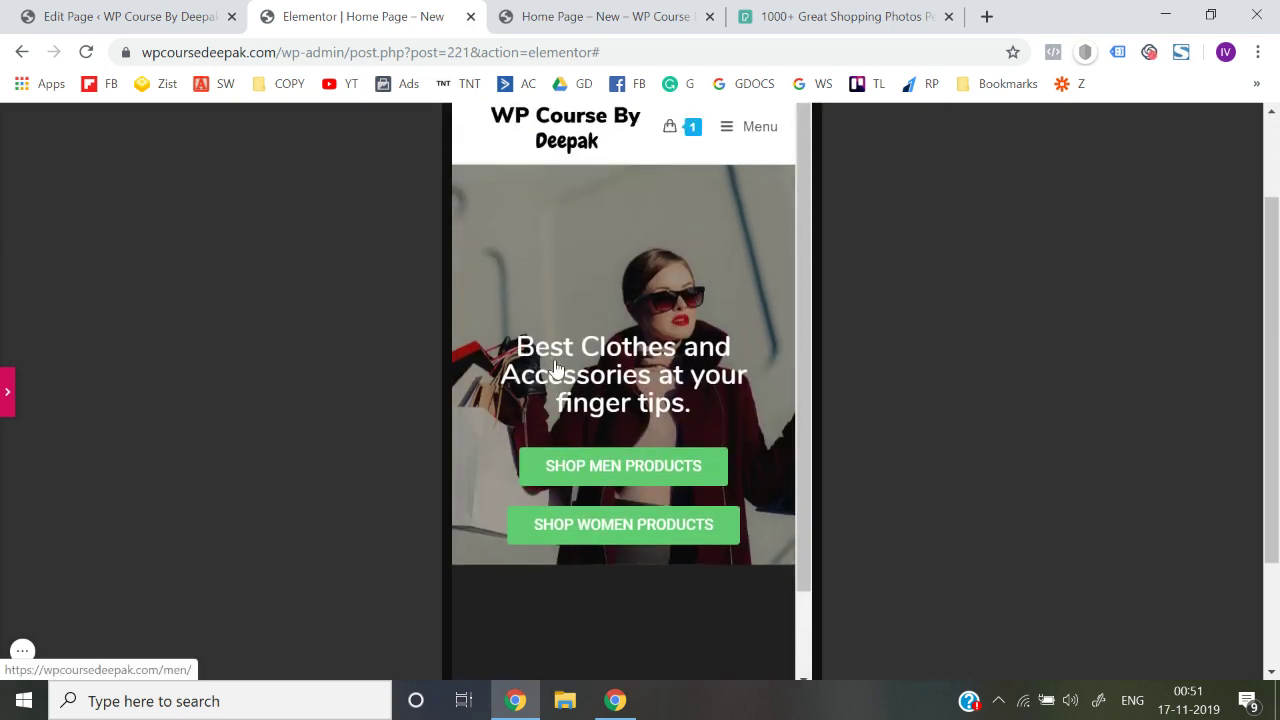
pyautogui.scroll(-1, 551, 342)
pyautogui.scroll(1, 551, 345)
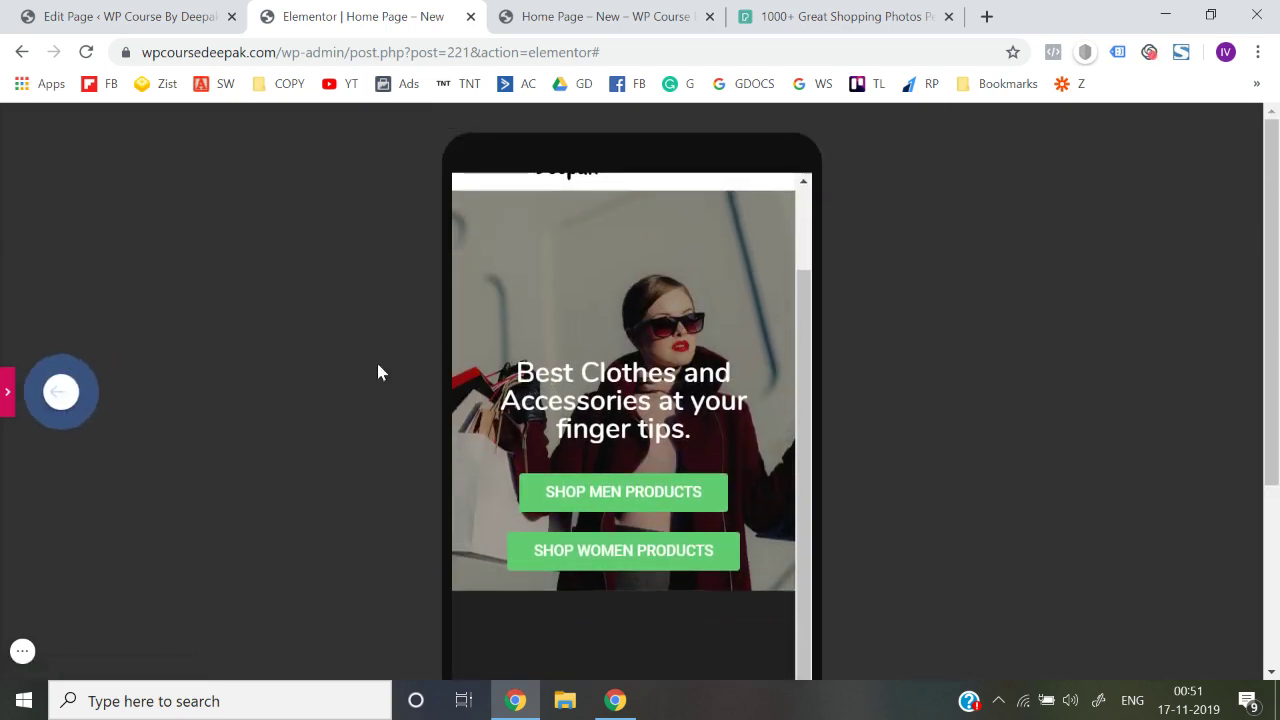
pyautogui.scroll(1, 551, 355)
pyautogui.scroll(-1, 394, 414)
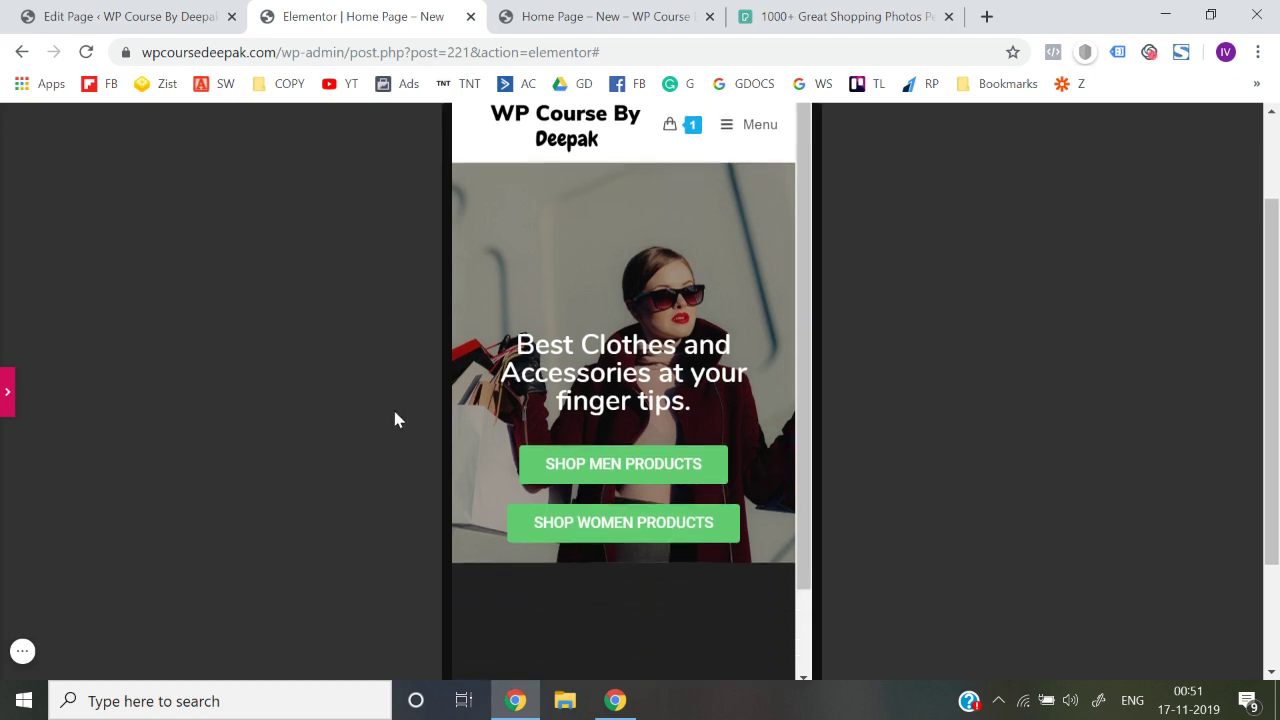
pyautogui.scroll(1, 609, 337)
pyautogui.scroll(-1, 652, 335)
pyautogui.scroll(1, 652, 335)
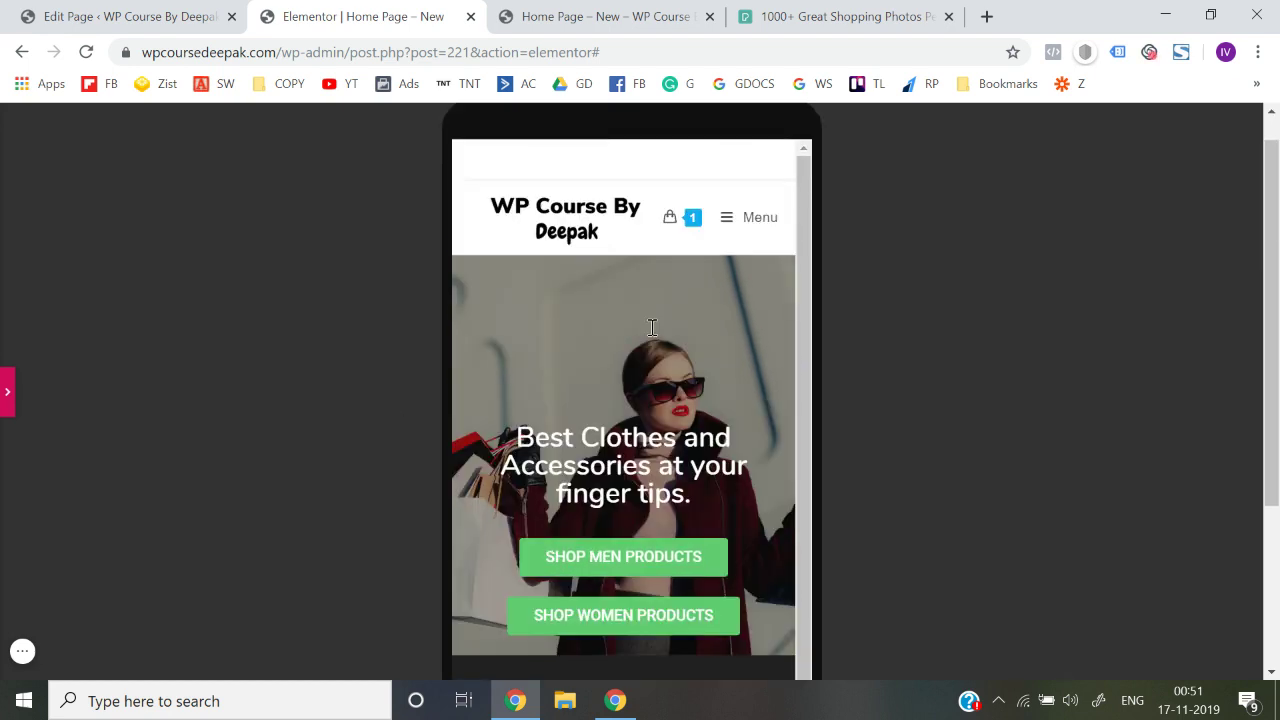
# - Save the Elementor changes and look over the page preview at desktop width
pyautogui.click(6, 391)
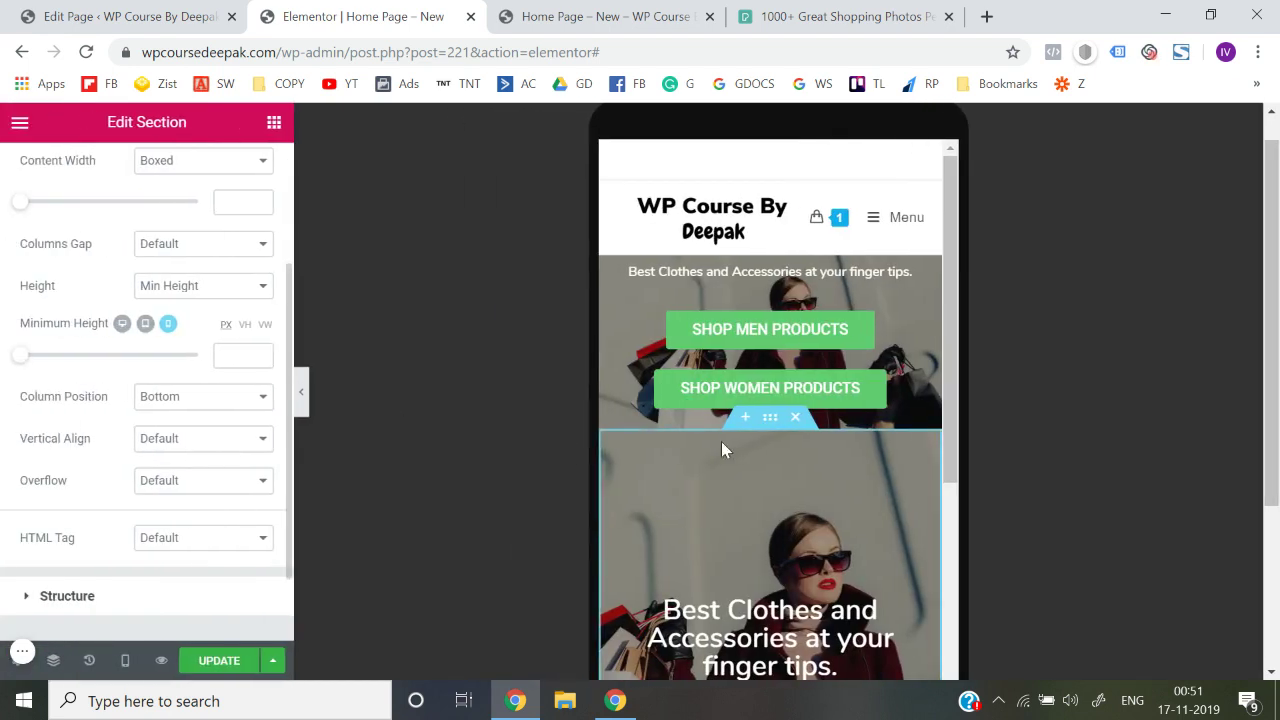
pyautogui.click(200, 670)
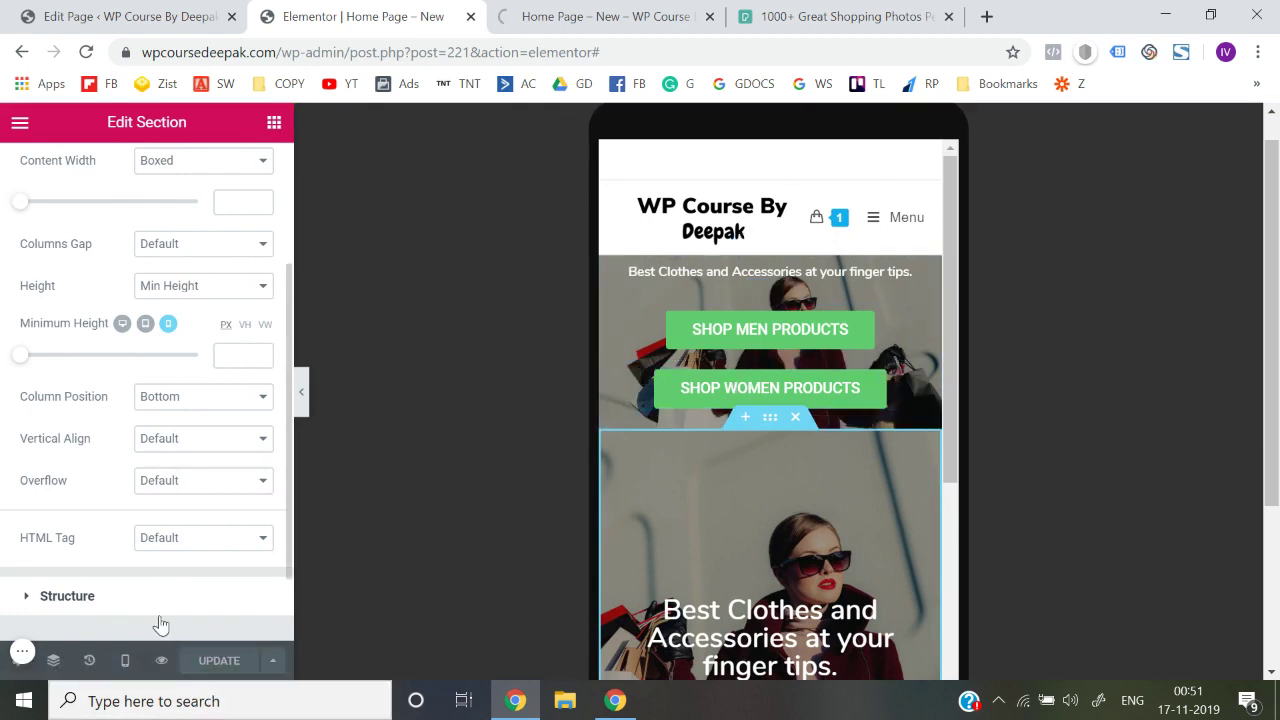
pyautogui.click(160, 660)
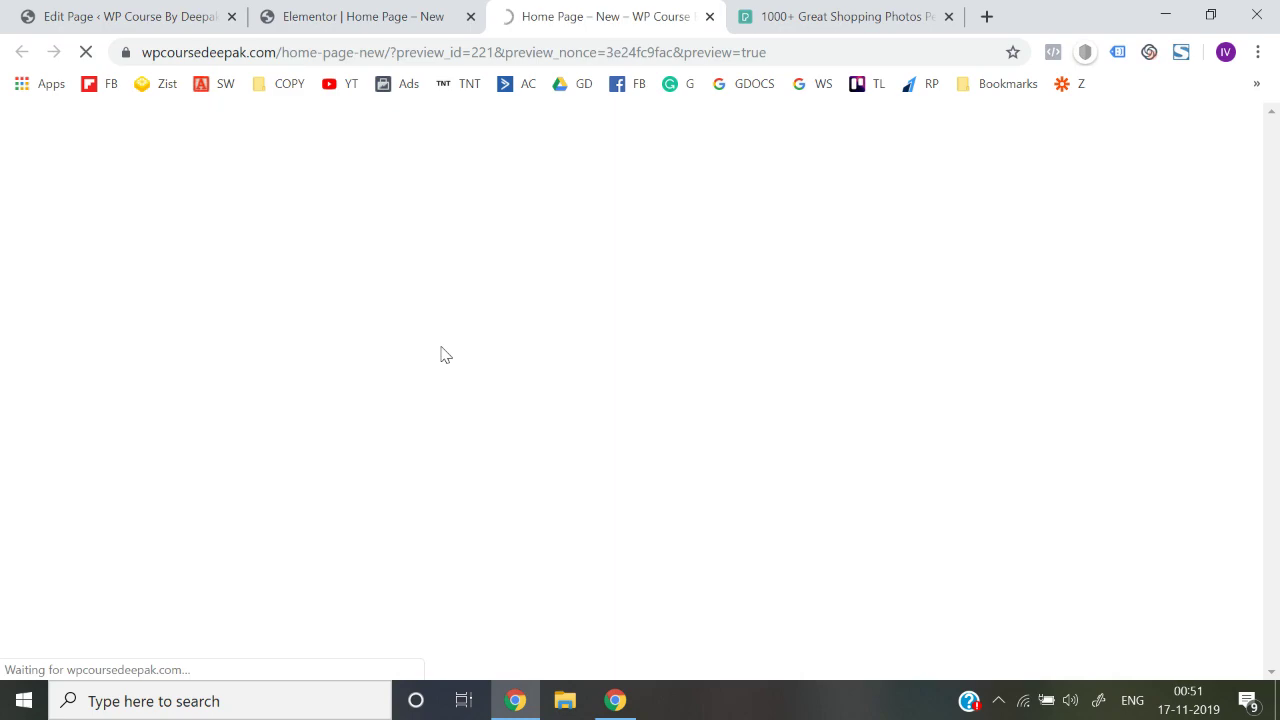
pyautogui.scroll(-3, 545, 520)
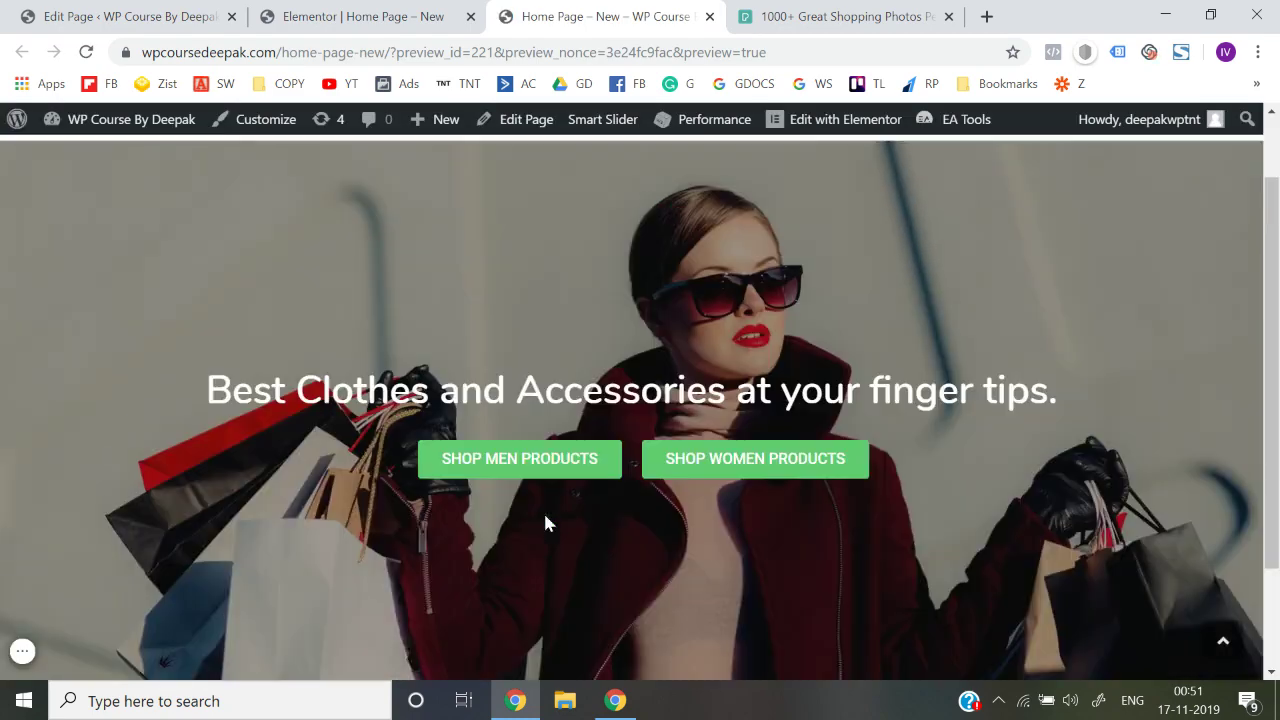
pyautogui.scroll(3, 545, 520)
pyautogui.scroll(-3, 545, 515)
pyautogui.scroll(3, 545, 515)
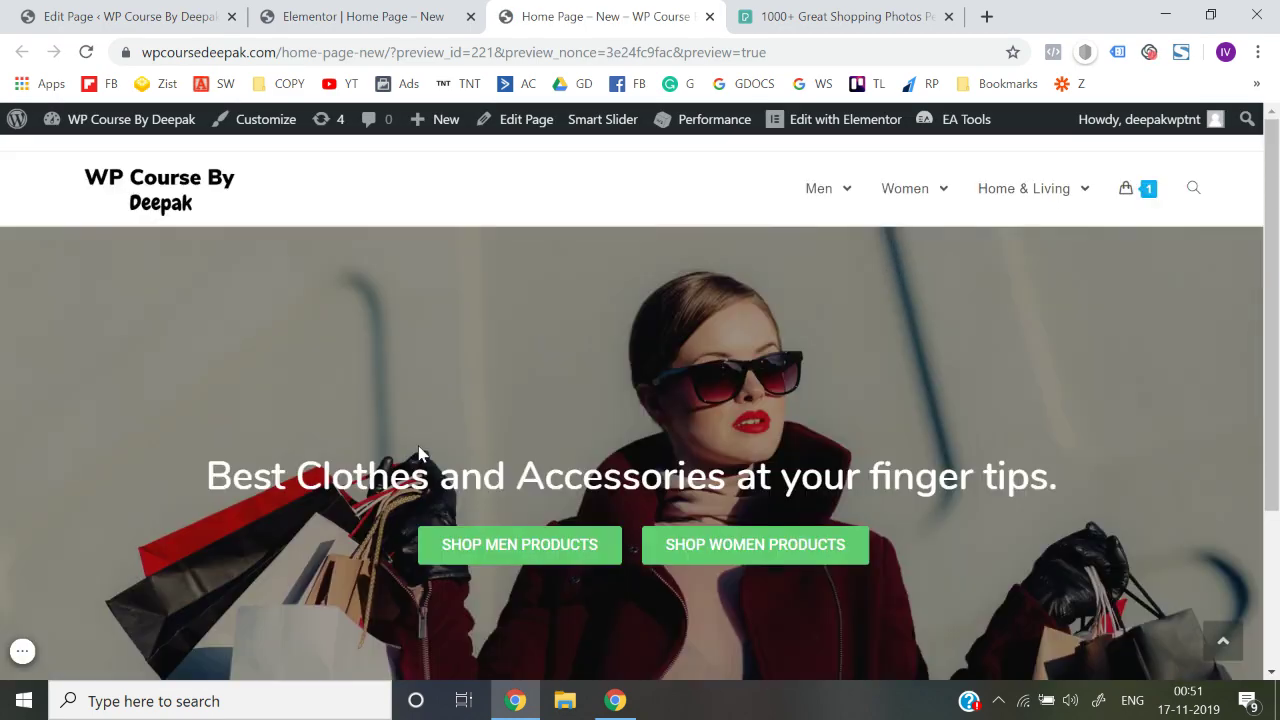
# - Inspect the previewed page in the browser's Galaxy S5 device emulation and reload it
pyautogui.rightClick(309, 379)
pyautogui.click(403, 645)
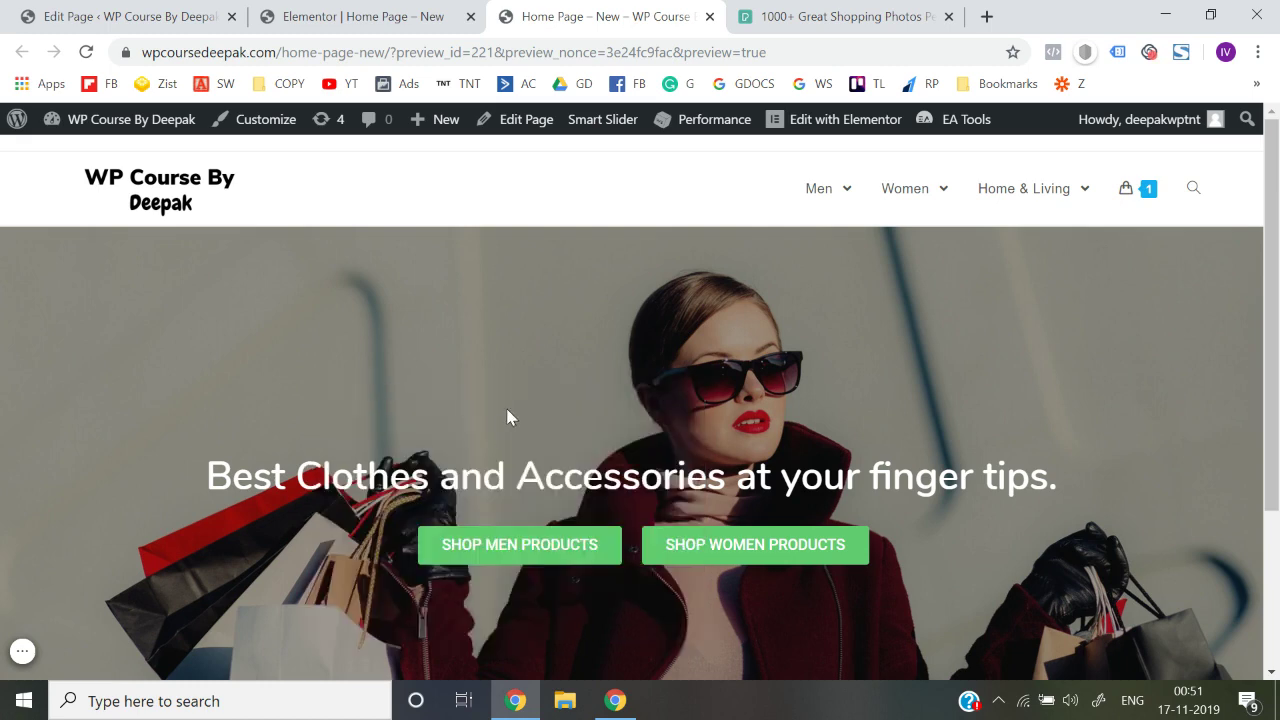
pyautogui.click(86, 52)
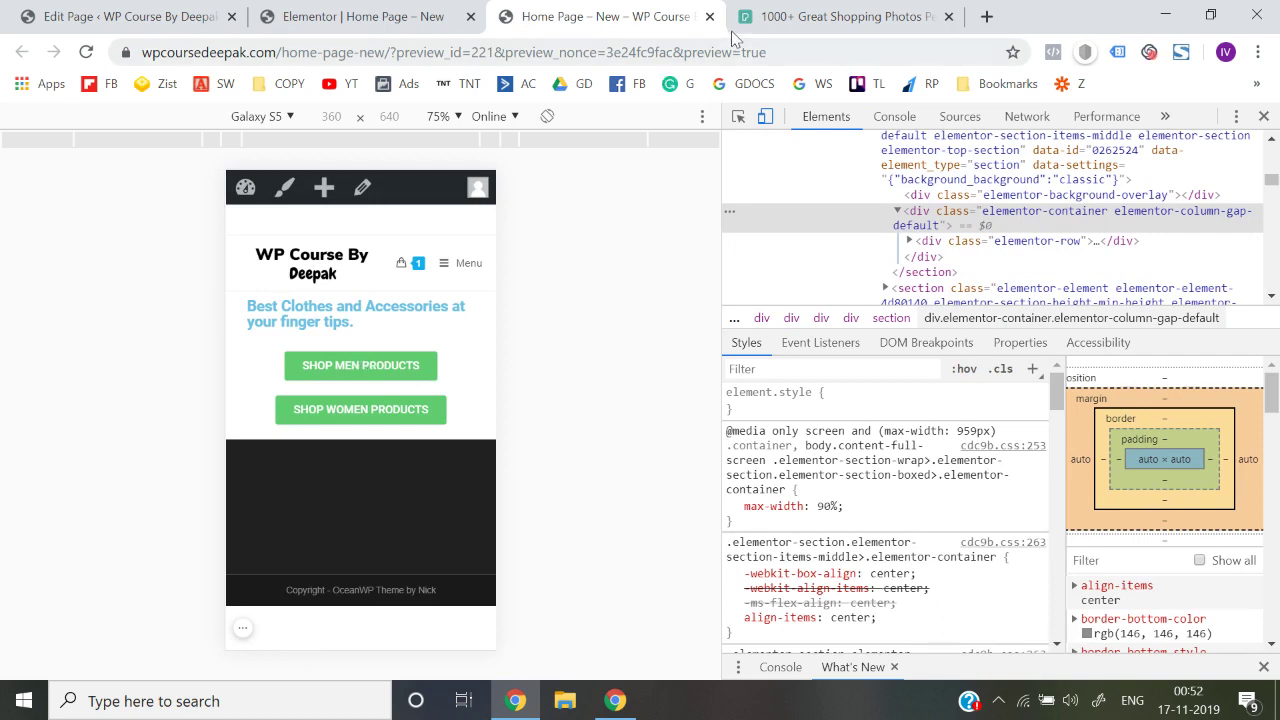
pyautogui.click(78, 54)
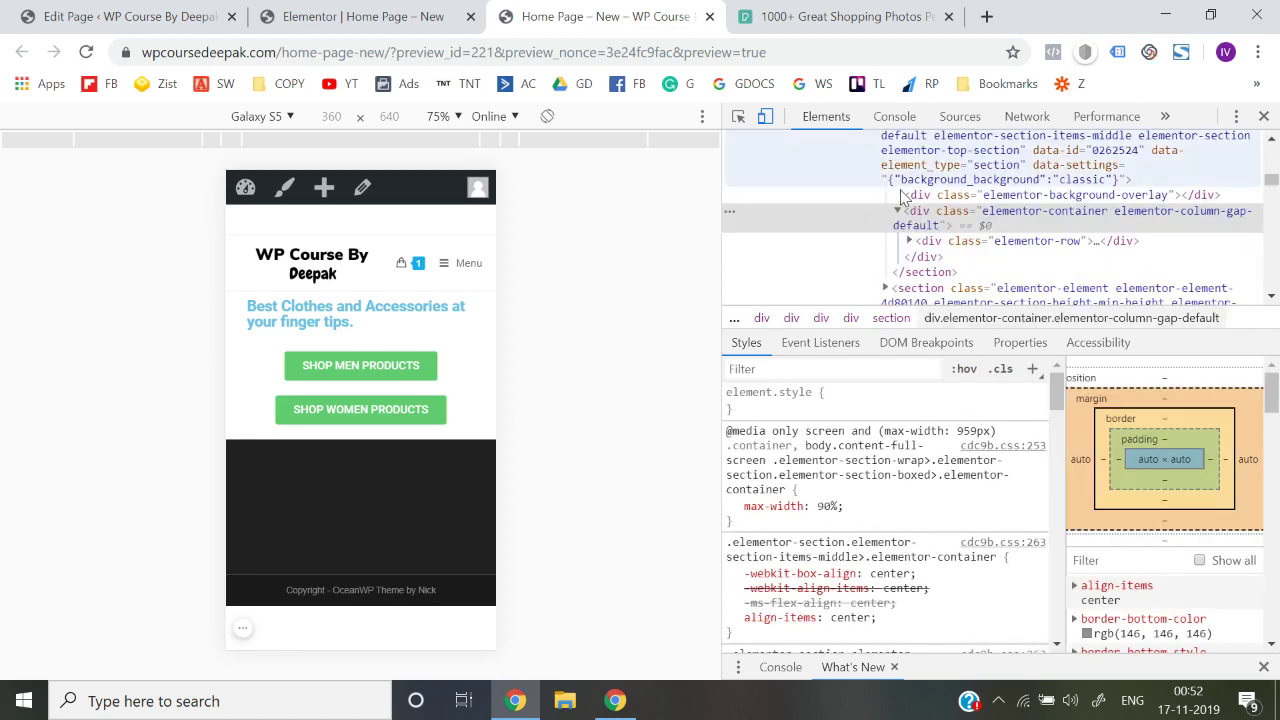
# - Return to the Elementor editor and check the mobile hero layout without the editing panel
pyautogui.click(362, 17)
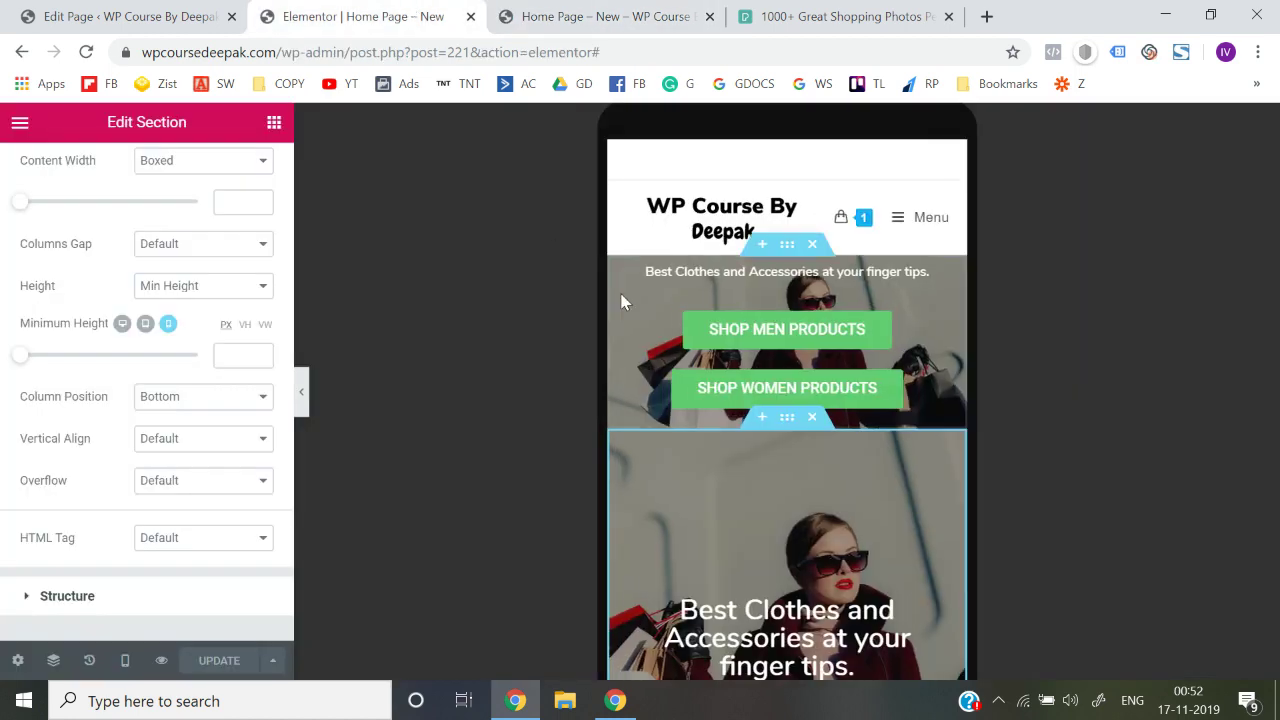
pyautogui.click(300, 408)
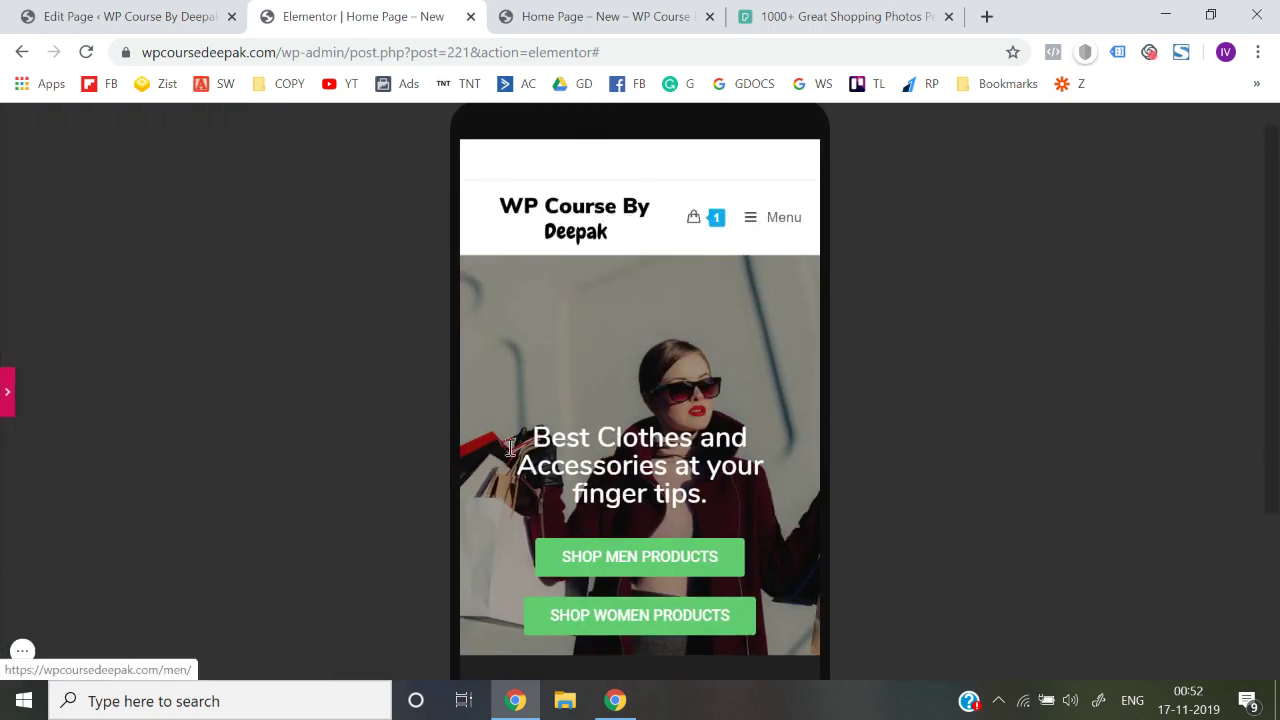
pyautogui.click(5, 400)
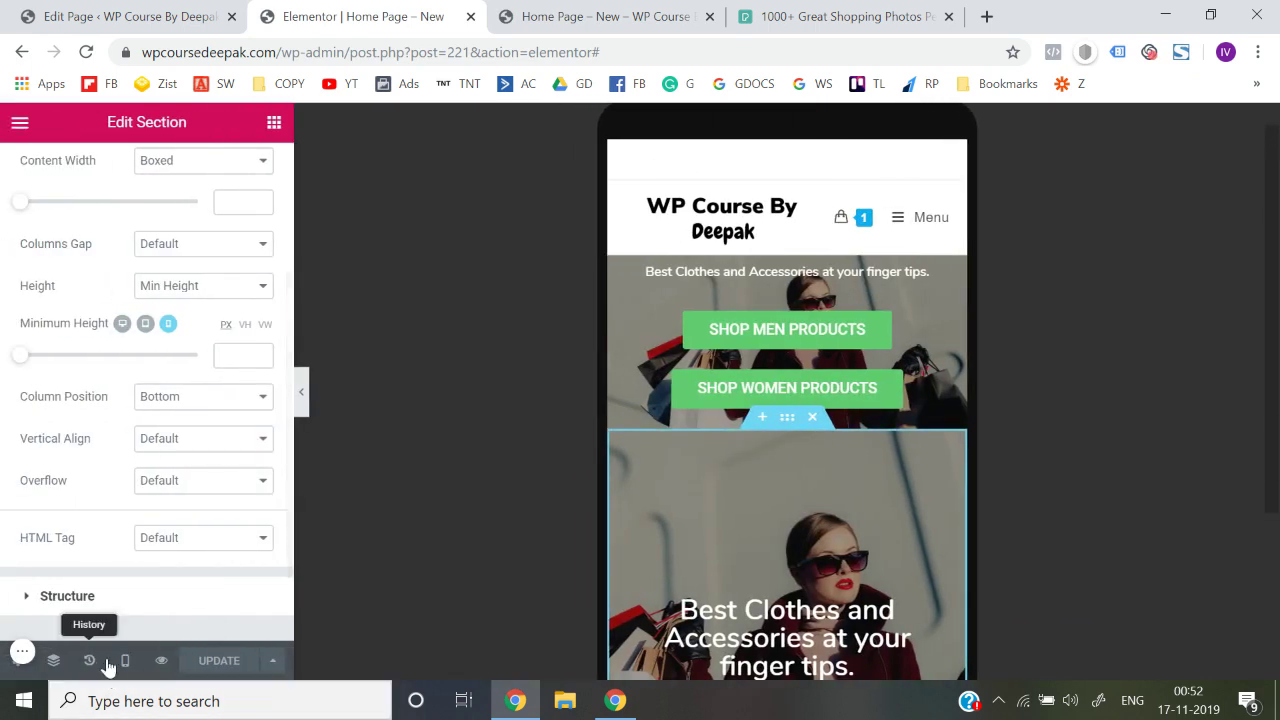
# - Exit Elementor to the WordPress dashboard and update the Home Page - New page
pyautogui.click(20, 122)
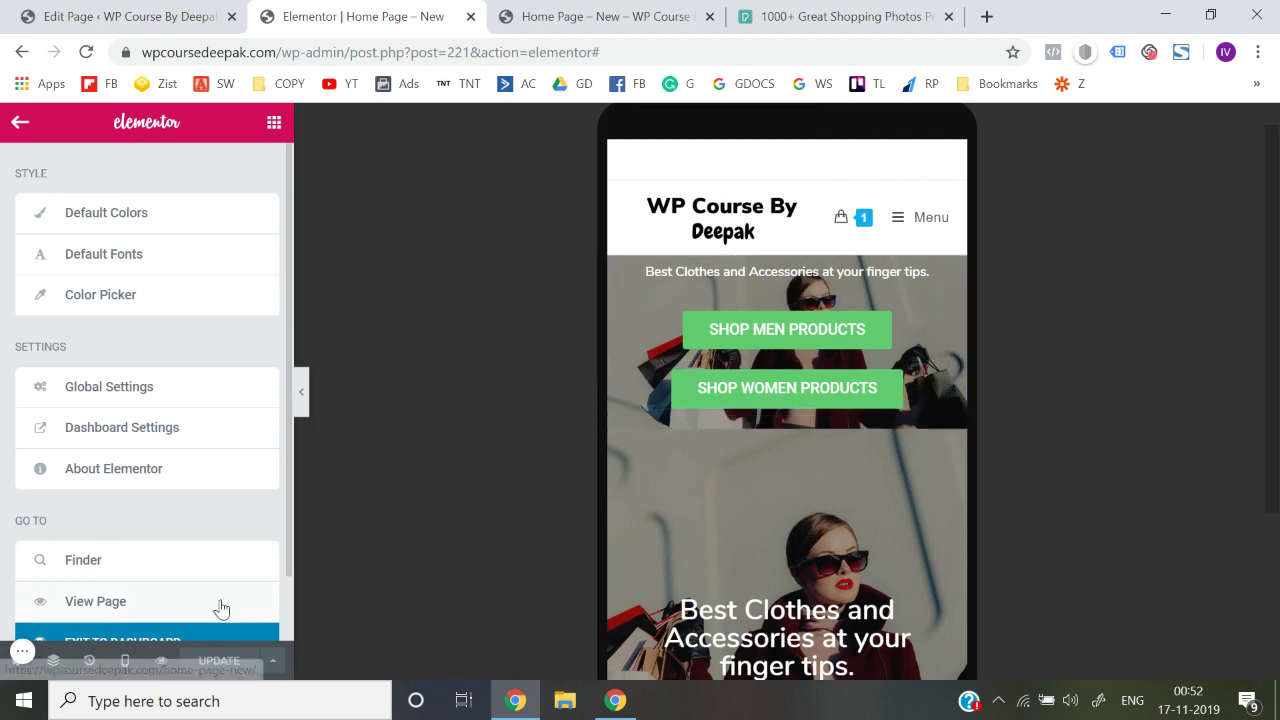
pyautogui.scroll(-2, 80, 406)
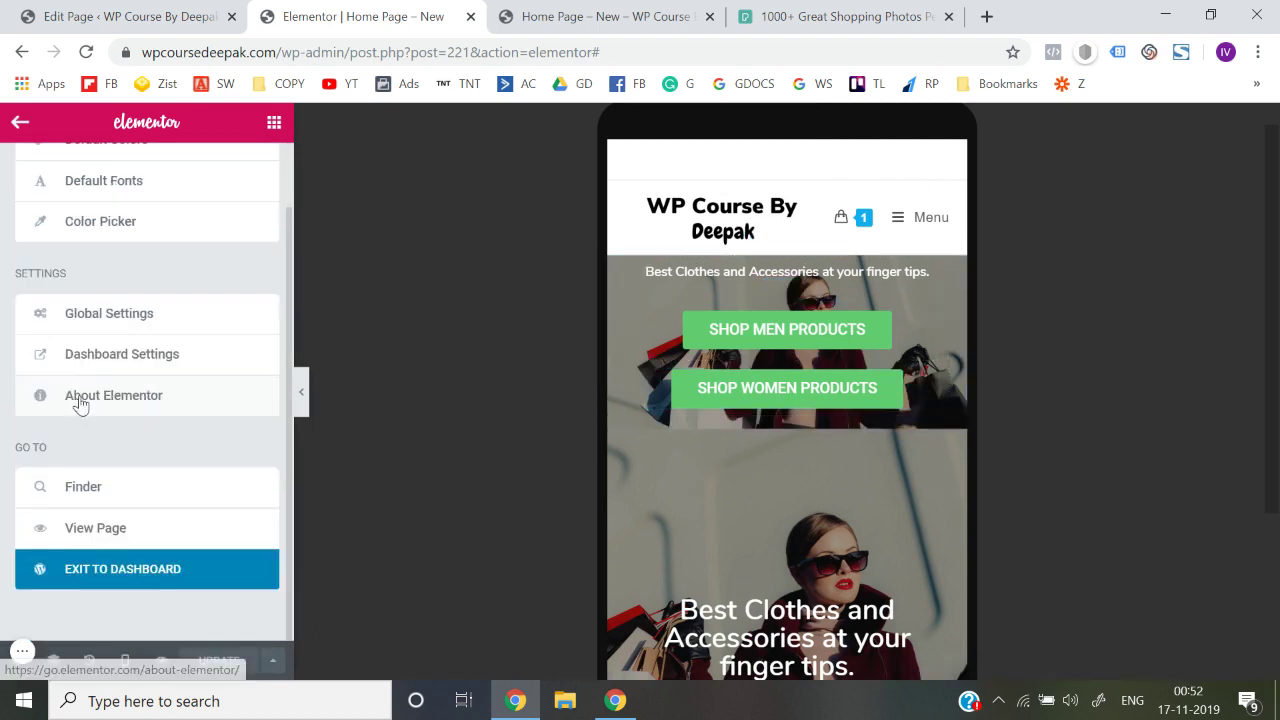
pyautogui.click(118, 570)
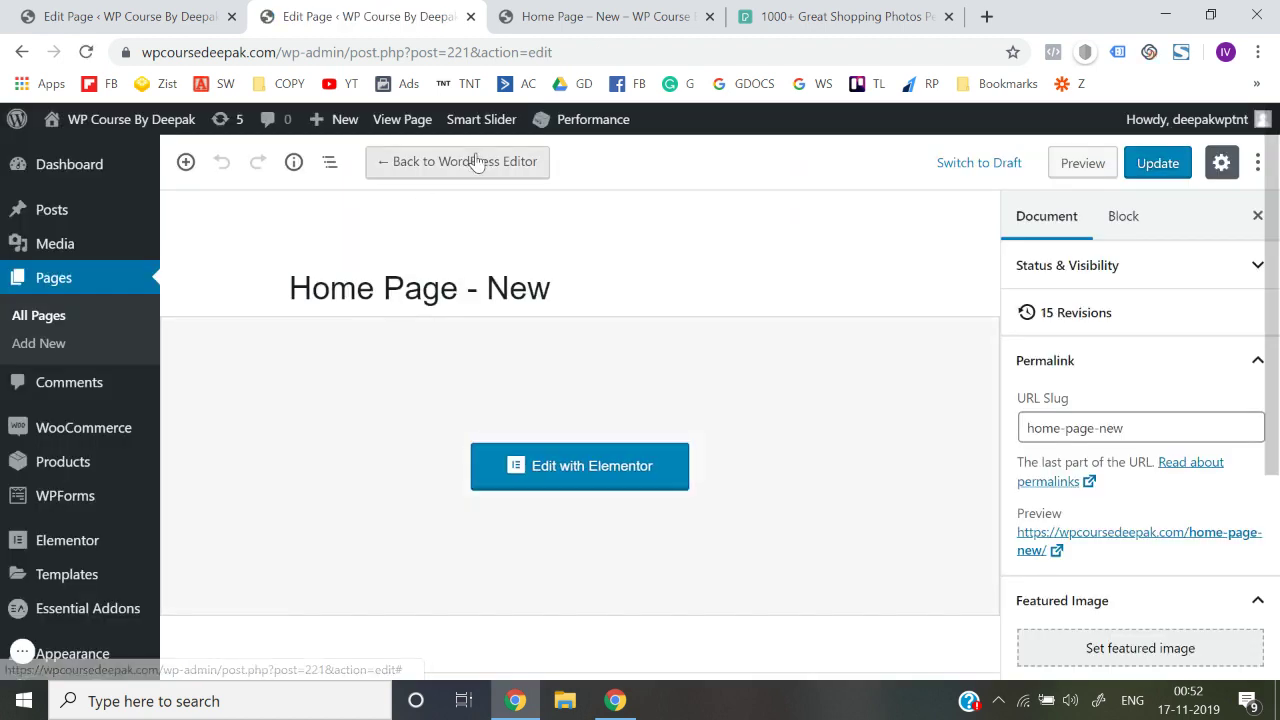
pyautogui.click(1150, 172)
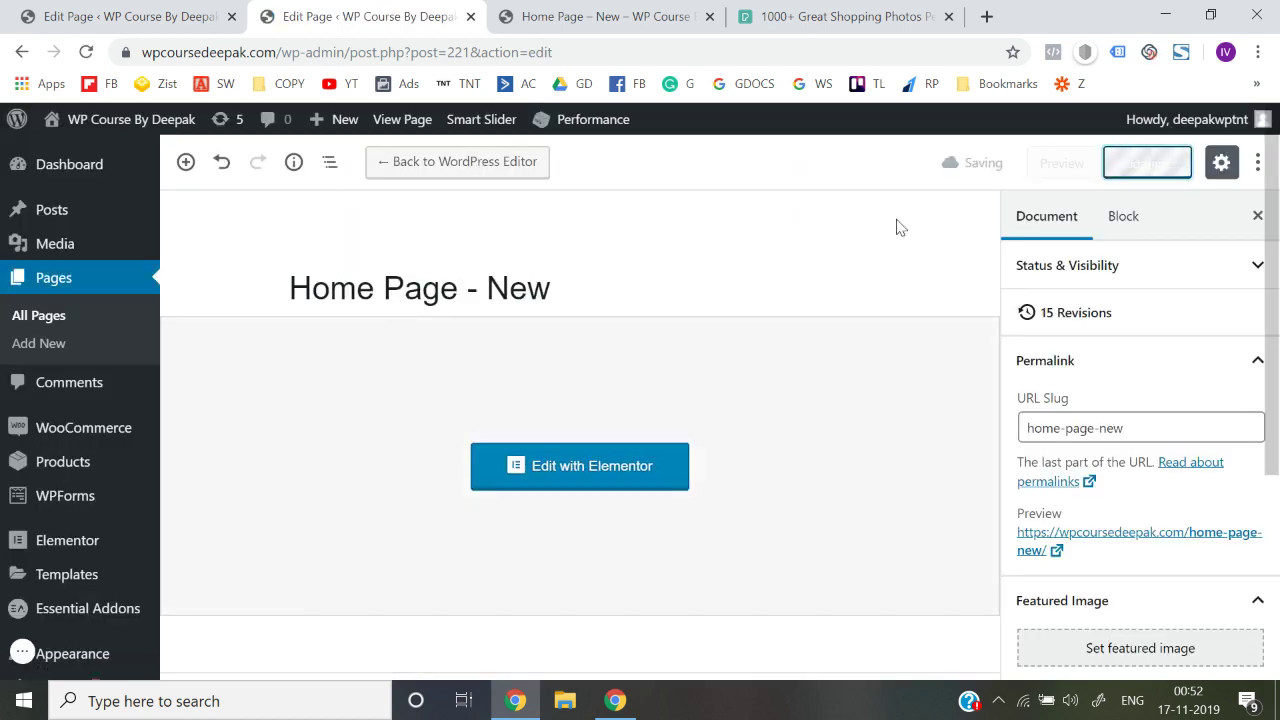
# - Open the updated page in a new tab, close the old editor and preview tabs, and look over the page
pyautogui.rightClick(294, 222)
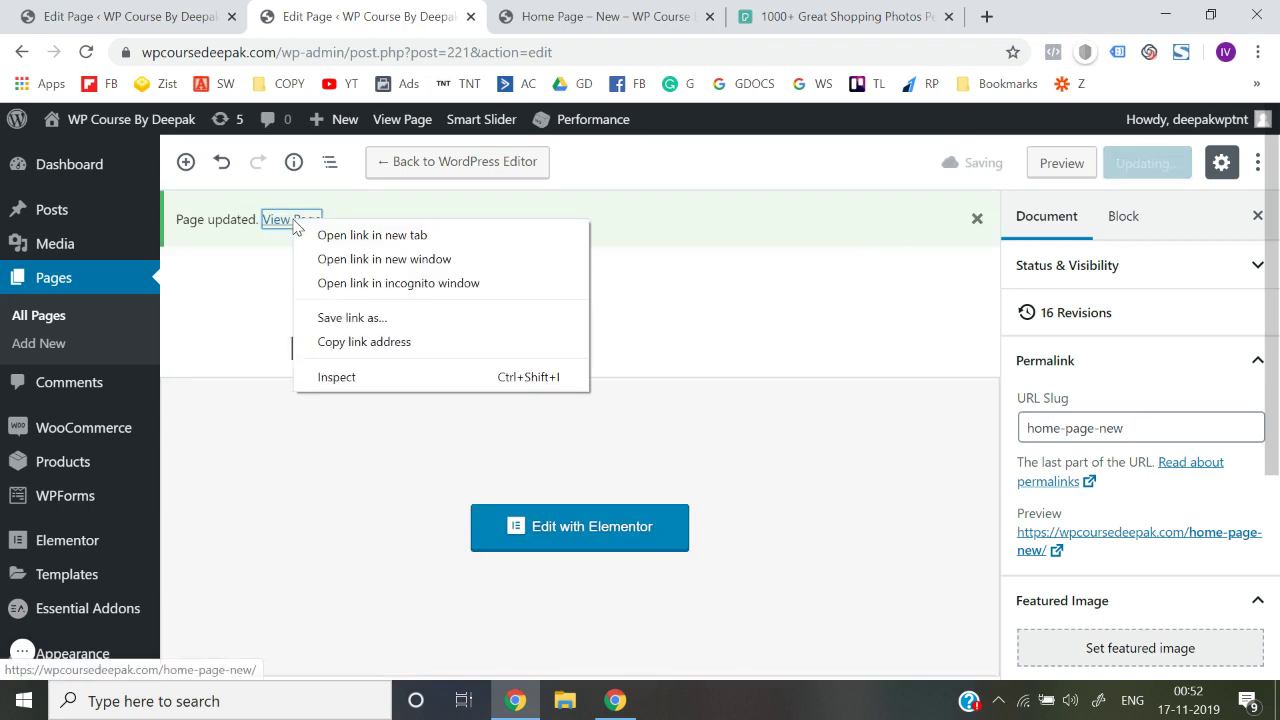
pyautogui.click(371, 235)
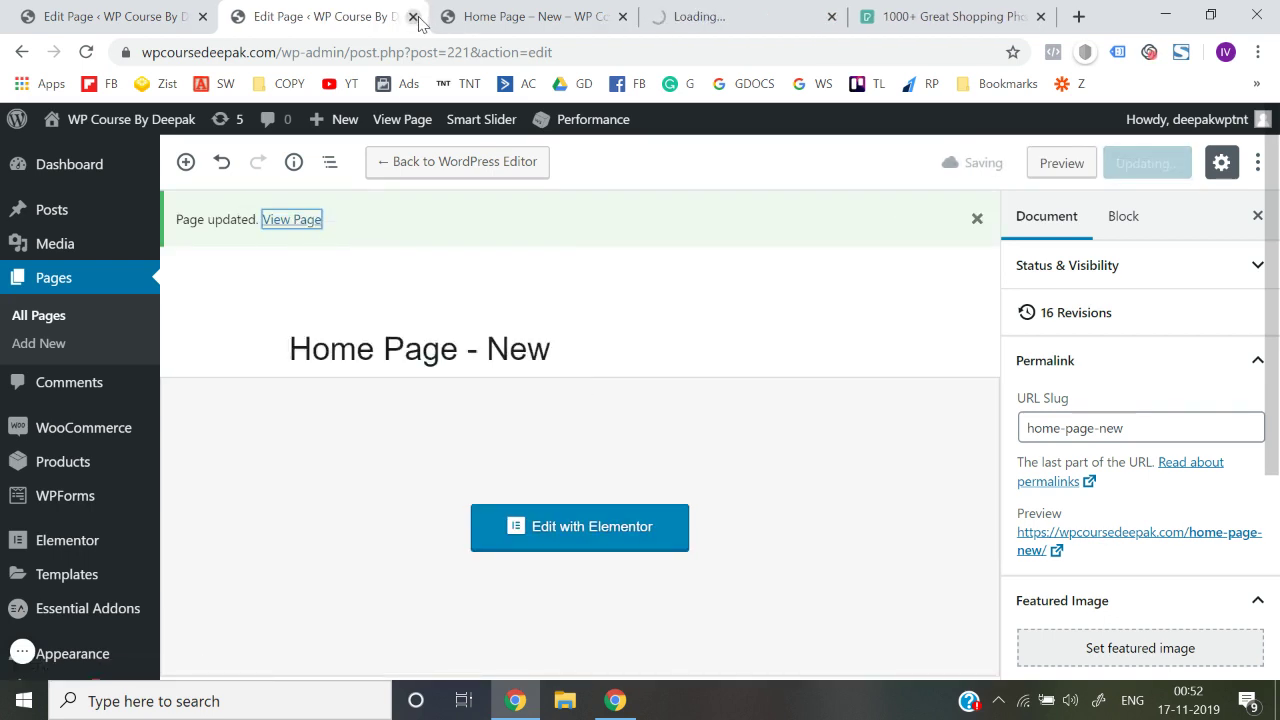
pyautogui.click(413, 17)
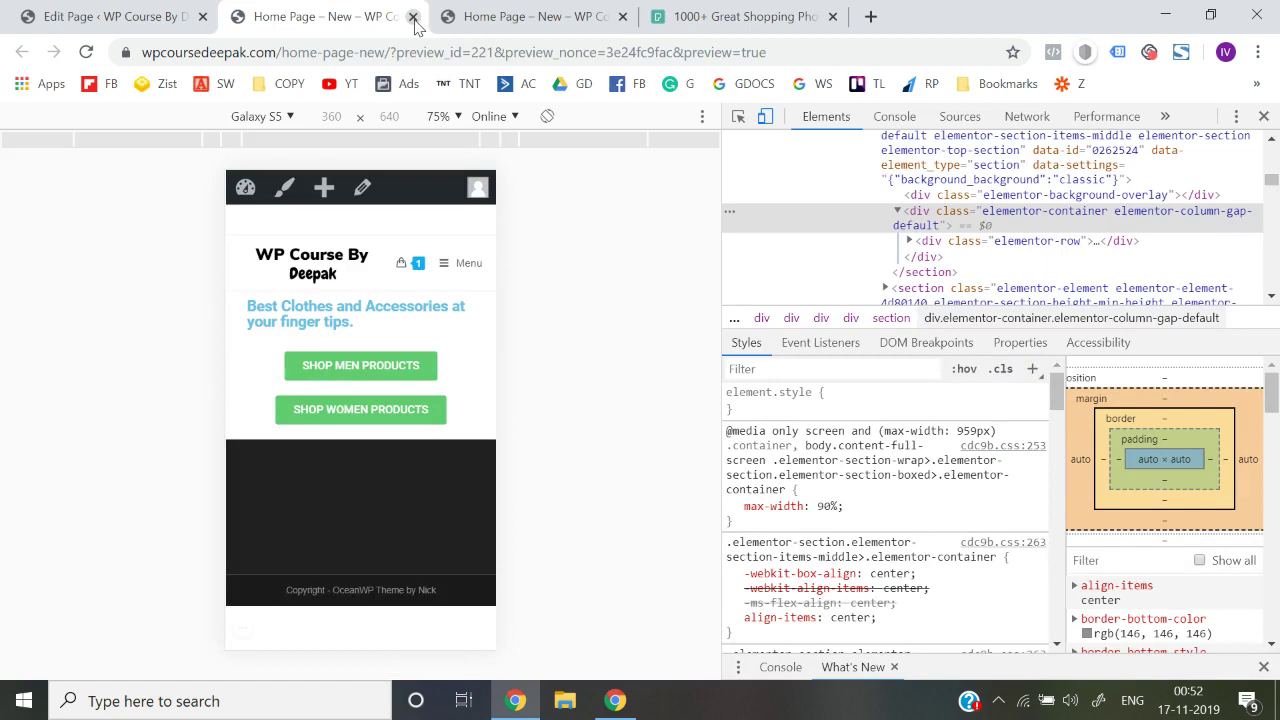
pyautogui.click(413, 17)
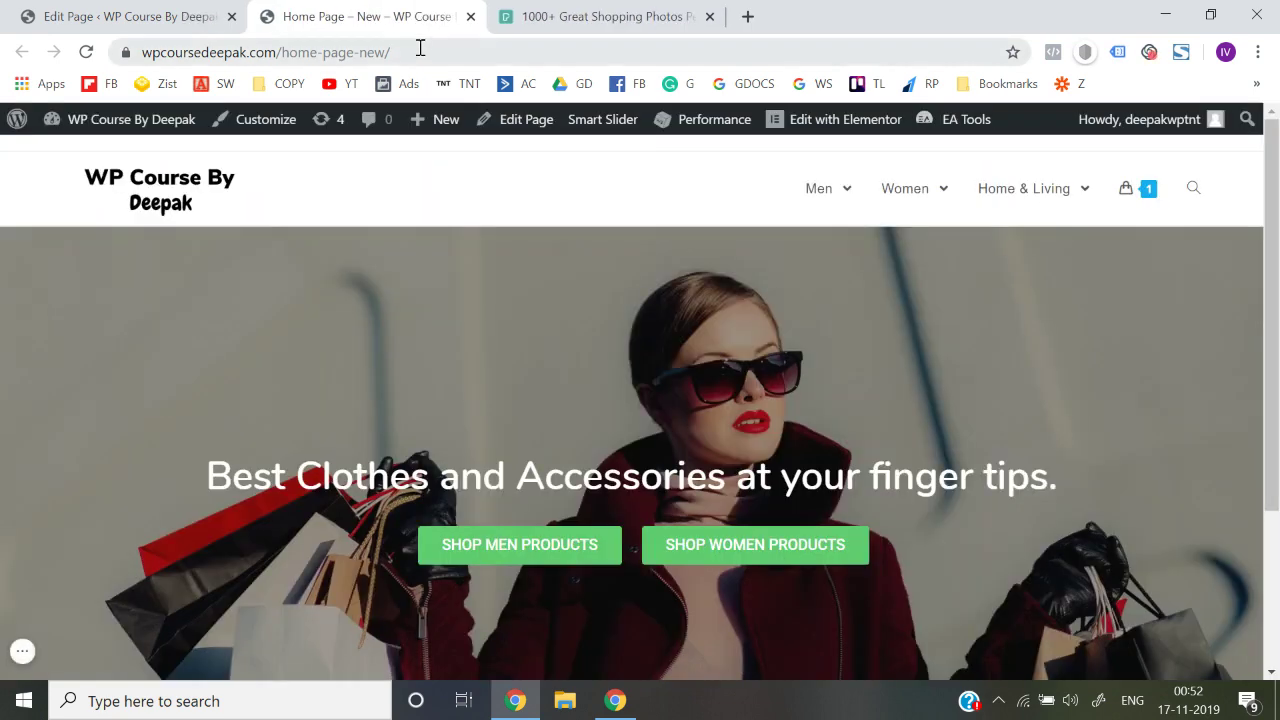
pyautogui.scroll(-3, 543, 389)
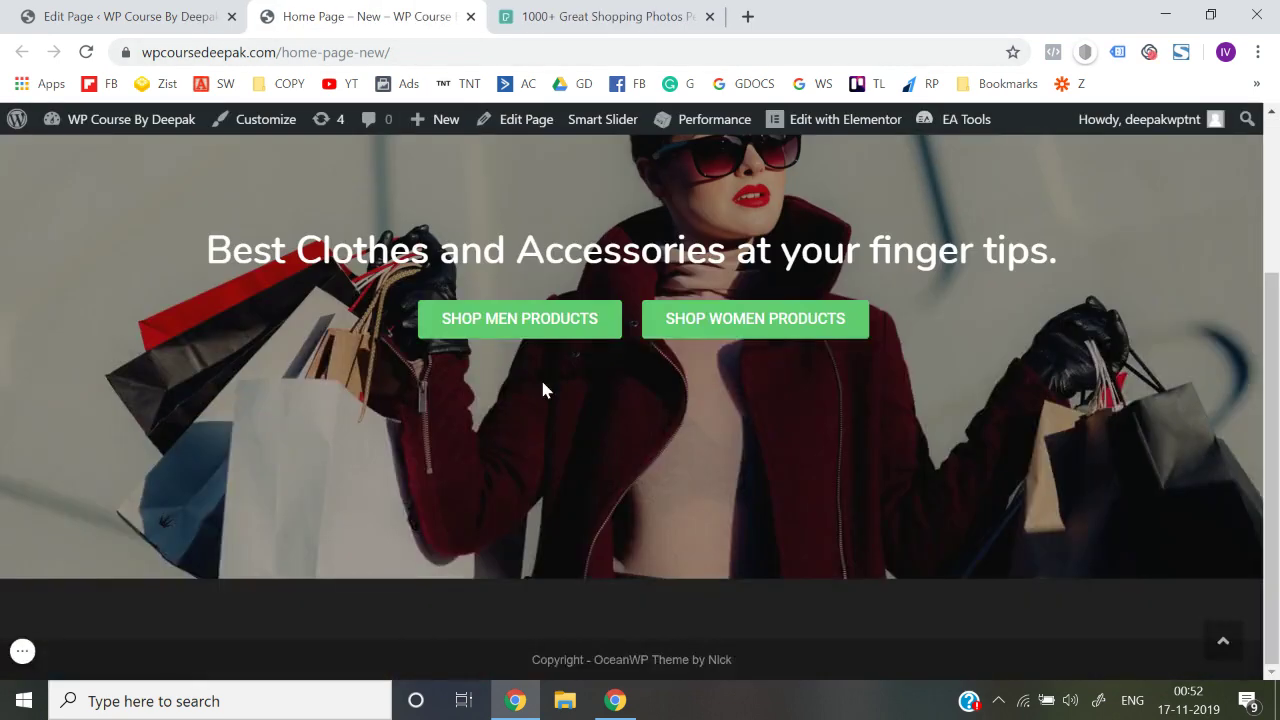
pyautogui.scroll(3, 541, 380)
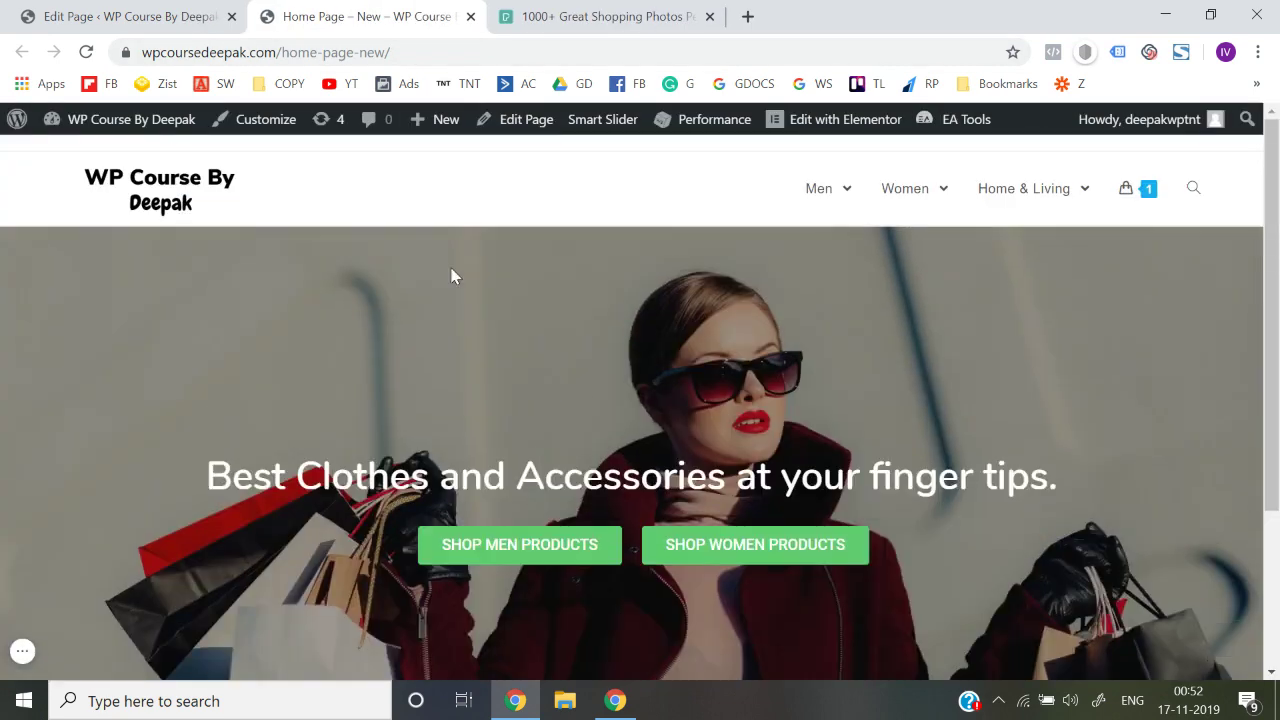
# - In the site customizer's homepage settings, display a static page and choose Home Page - New as the homepage
pyautogui.click(259, 131)
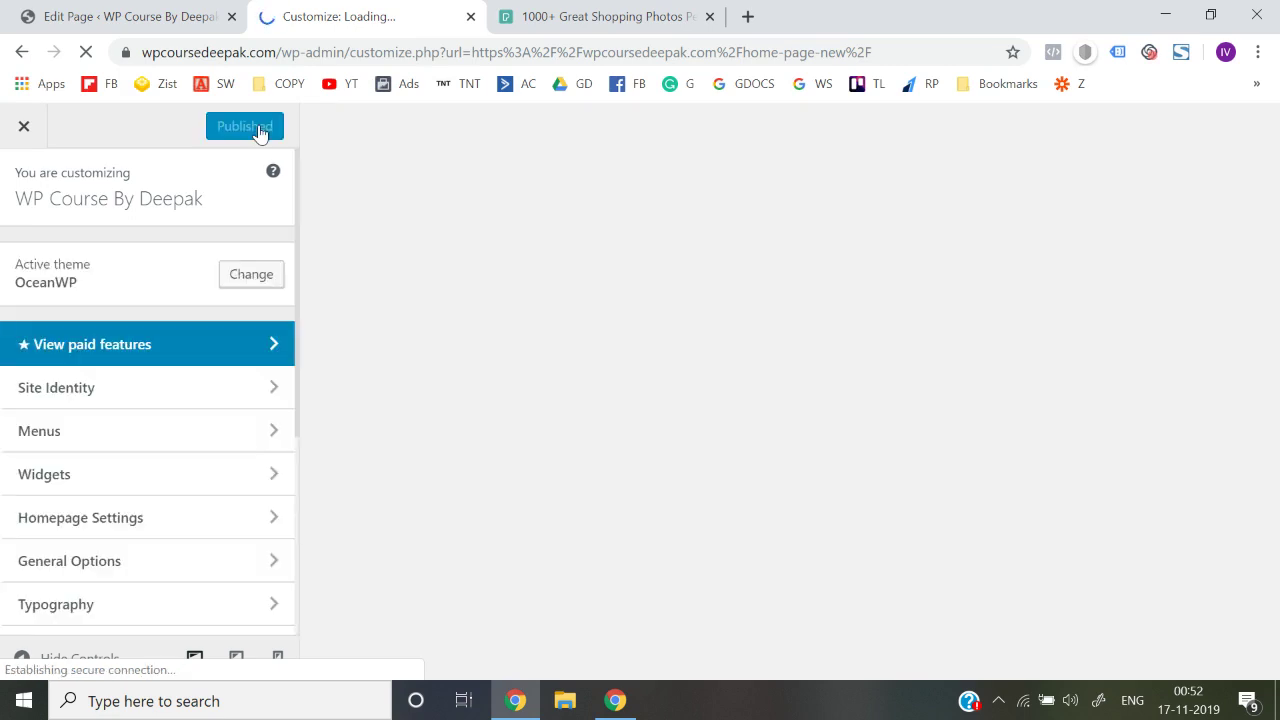
pyautogui.scroll(-1, 186, 460)
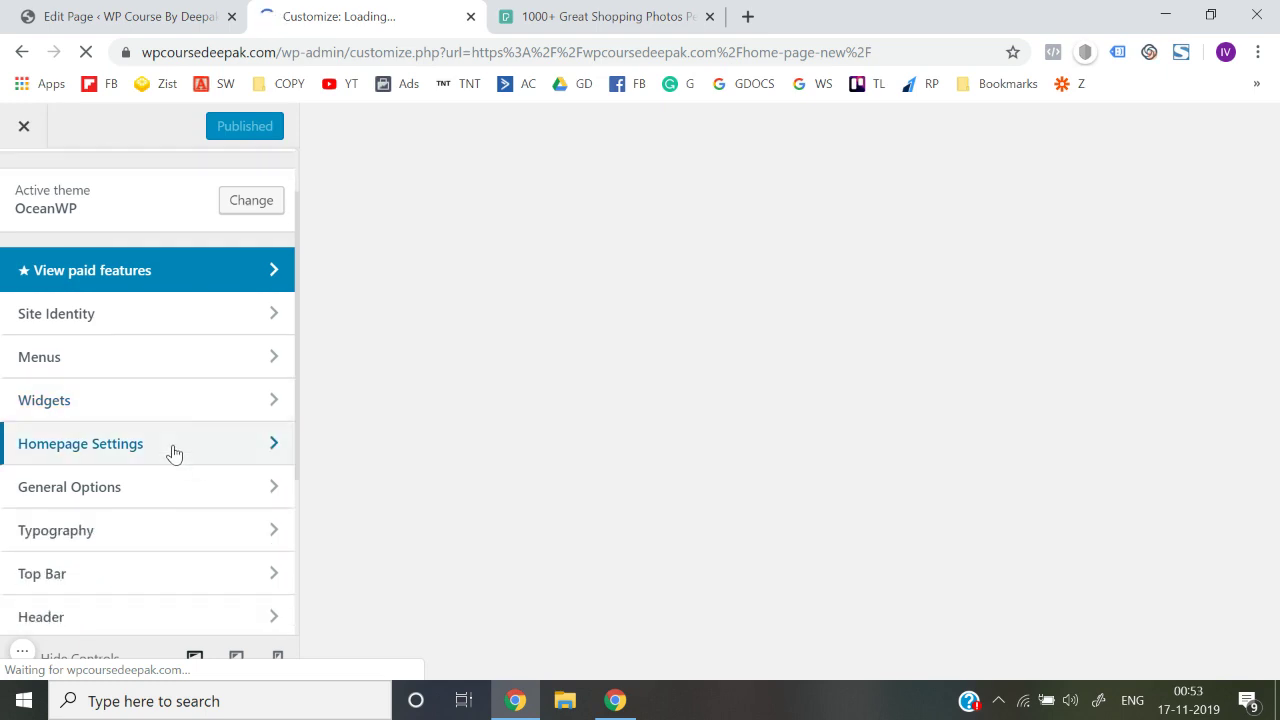
pyautogui.click(174, 453)
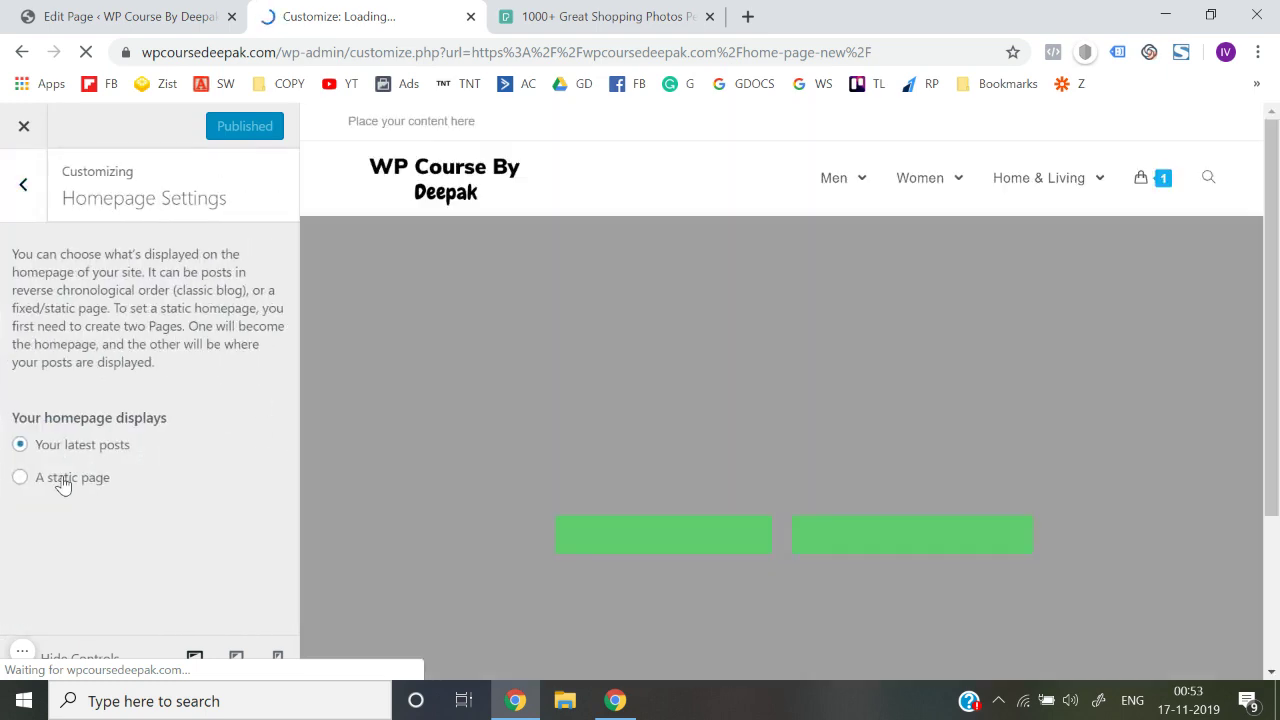
pyautogui.click(62, 480)
pyautogui.scroll(-1, 63, 482)
pyautogui.click(90, 476)
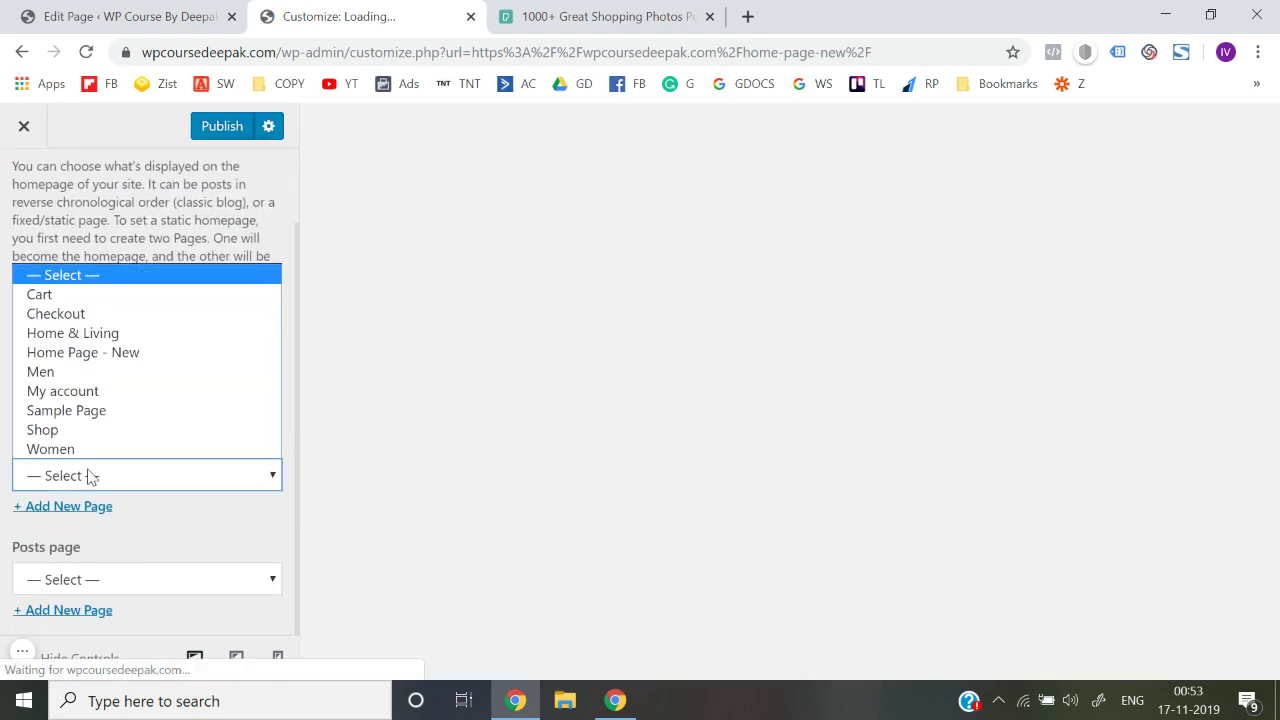
pyautogui.click(83, 352)
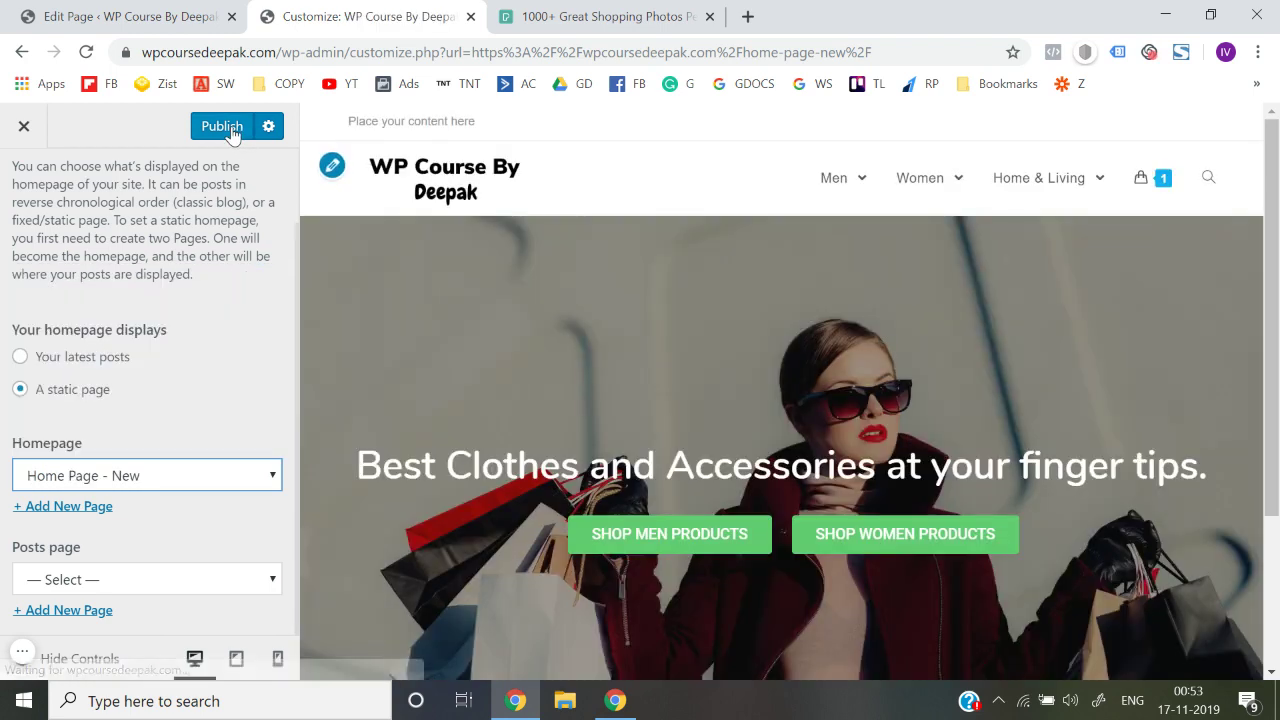
# - Publish the homepage setting, leave the customizer and look over the site's front page
pyautogui.click(234, 133)
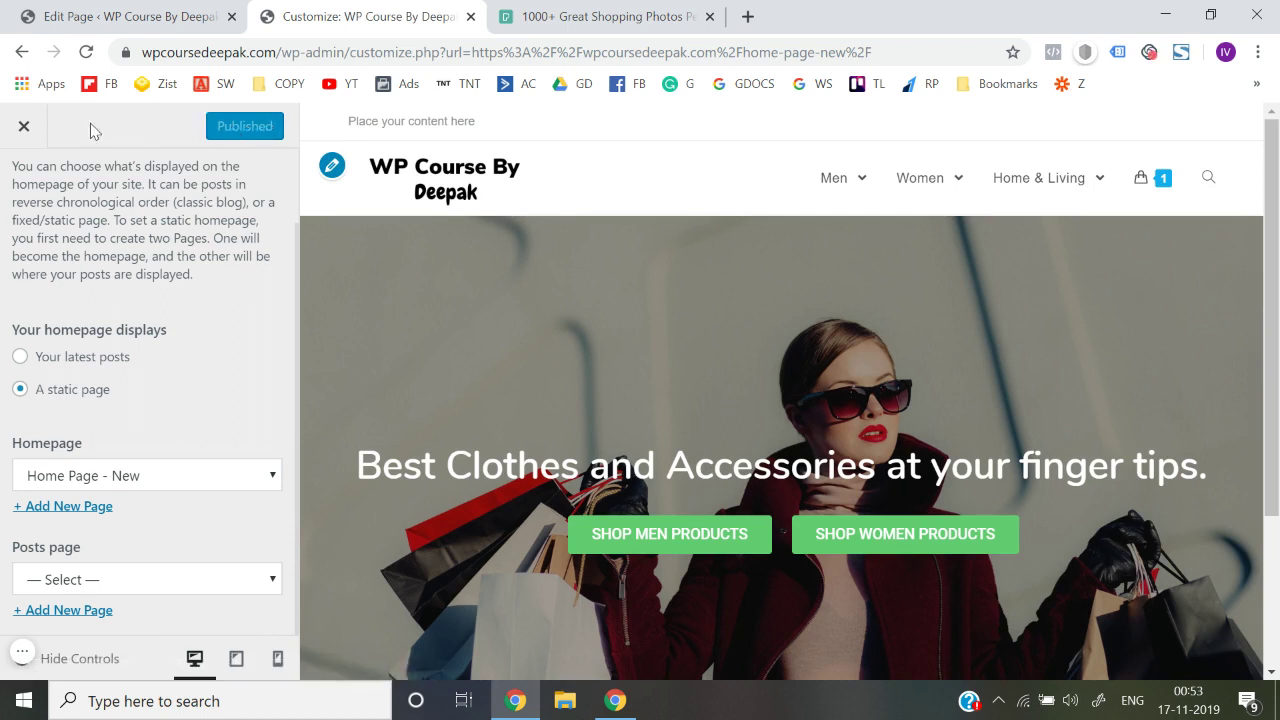
pyautogui.click(22, 128)
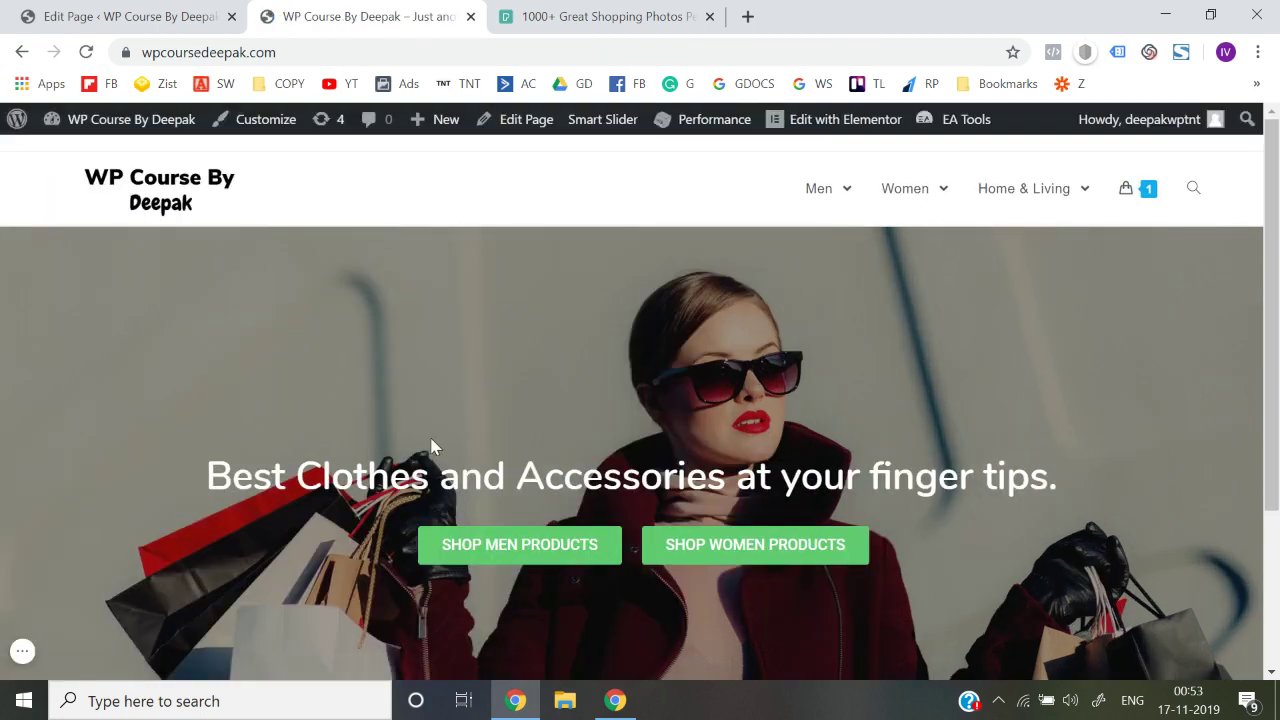
pyautogui.scroll(-3, 656, 557)
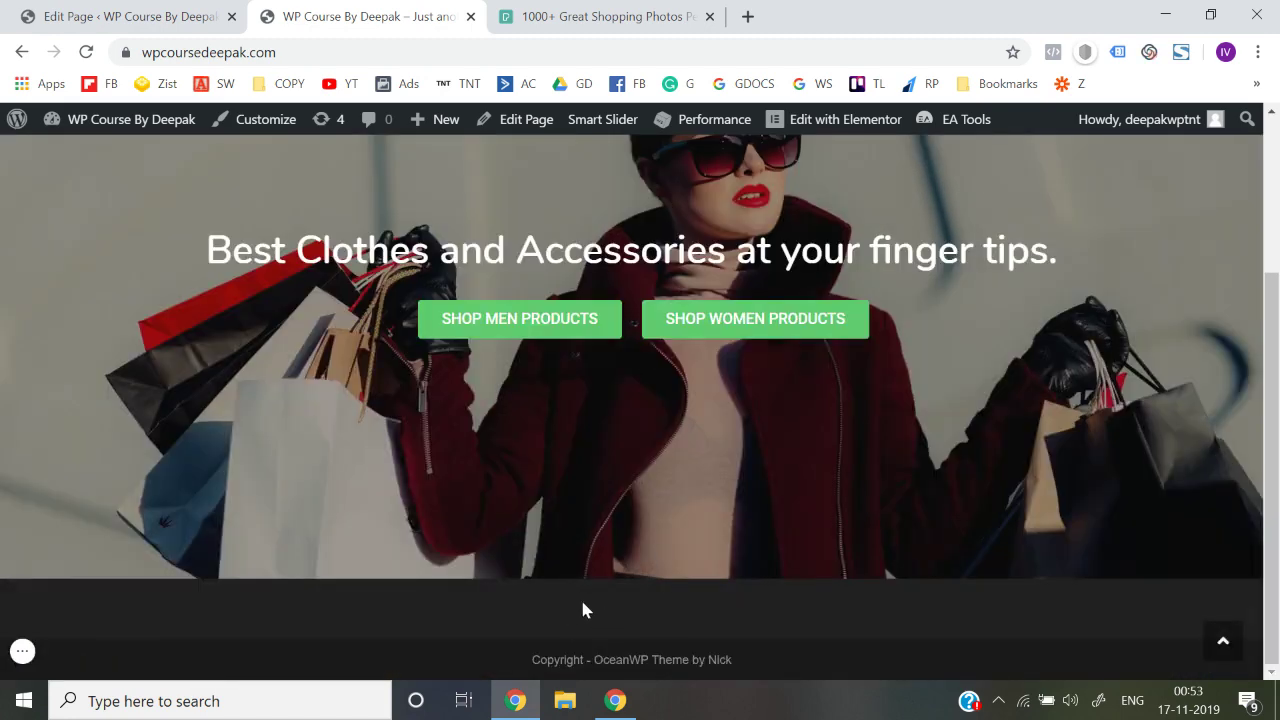
# - Open the site customizer from the front page and bring up its footer sections
pyautogui.scroll(3, 409, 390)
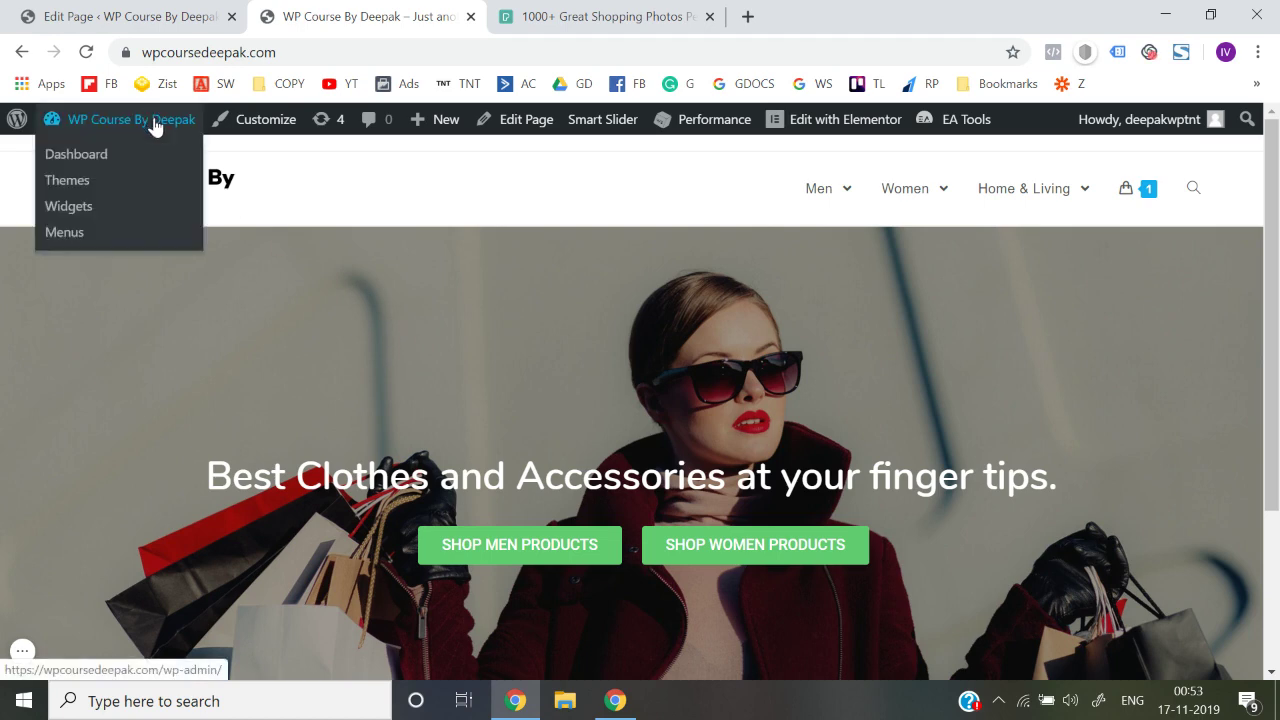
pyautogui.click(244, 128)
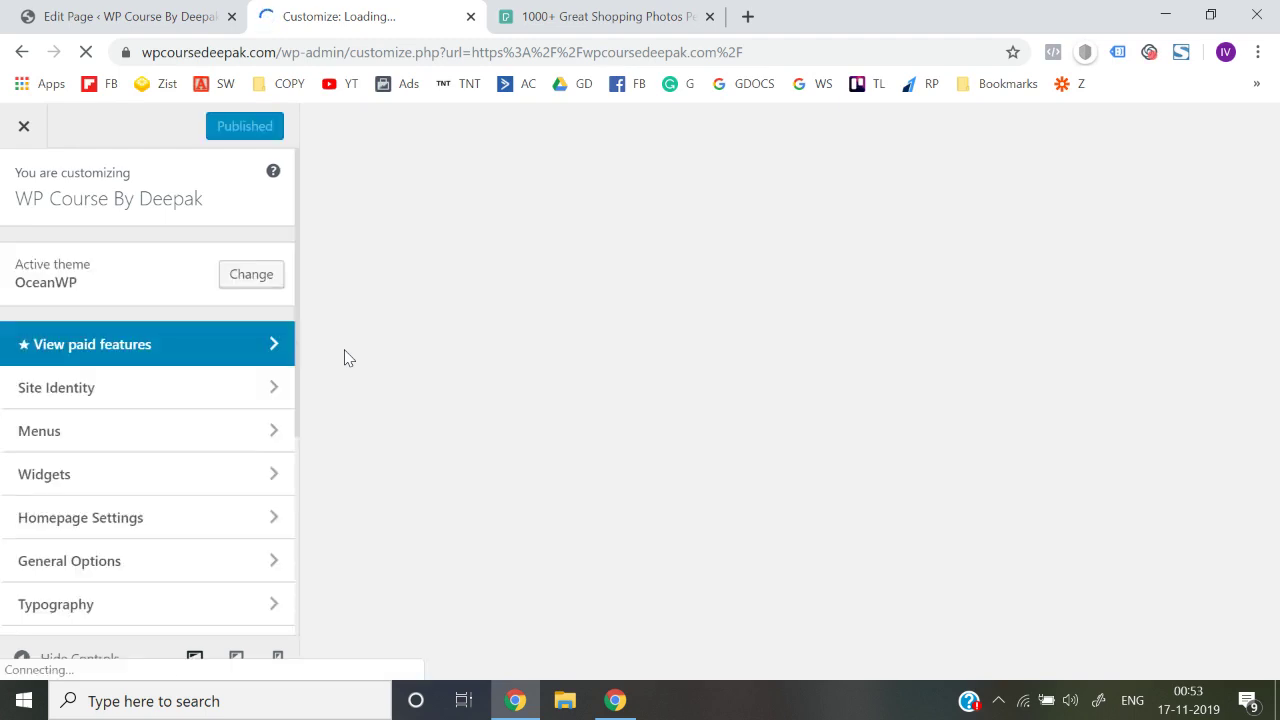
pyautogui.scroll(-3, 166, 530)
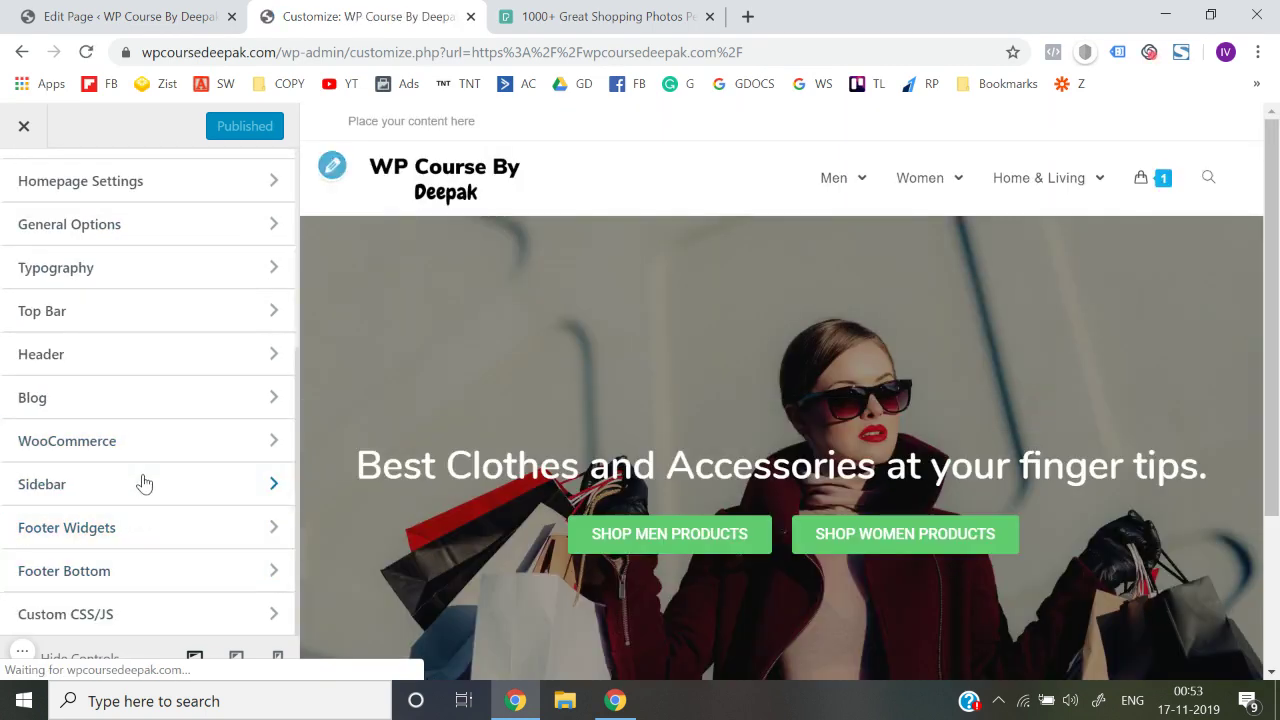
# - Examine the Footer Bottom settings, return to the customizer sections and inspect the footer area in the preview
pyautogui.click(120, 587)
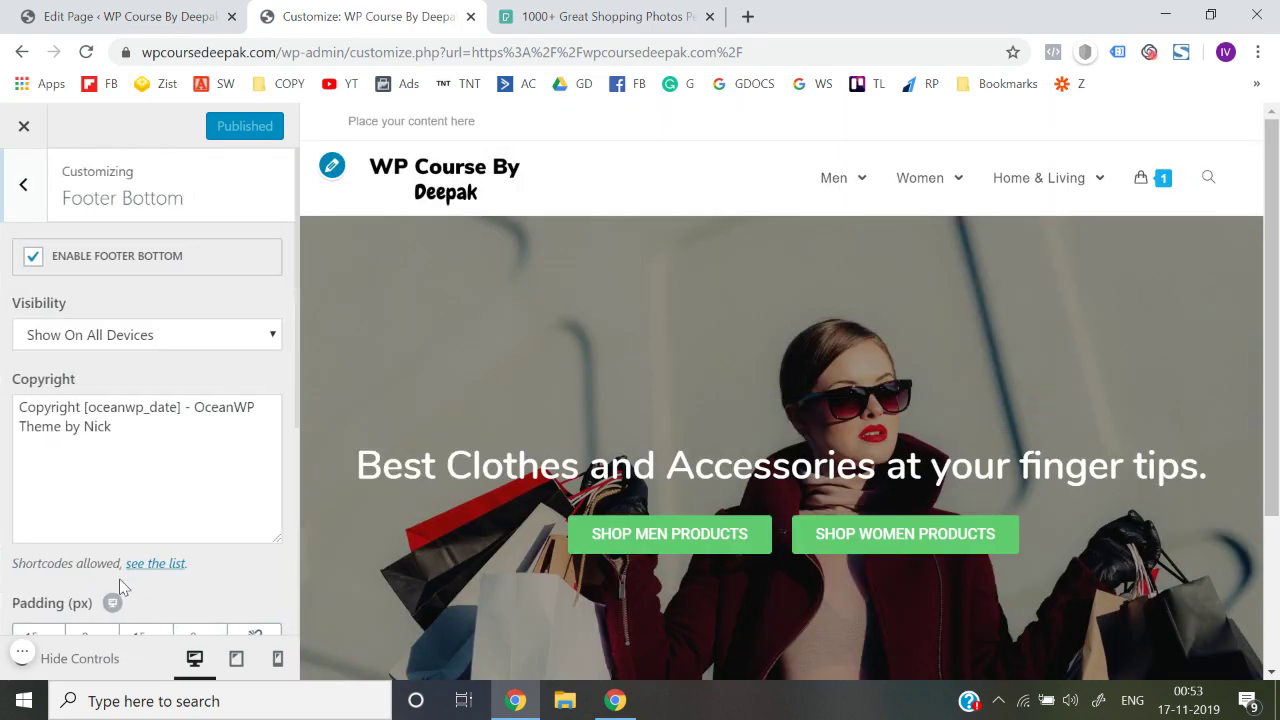
pyautogui.scroll(-4, 119, 405)
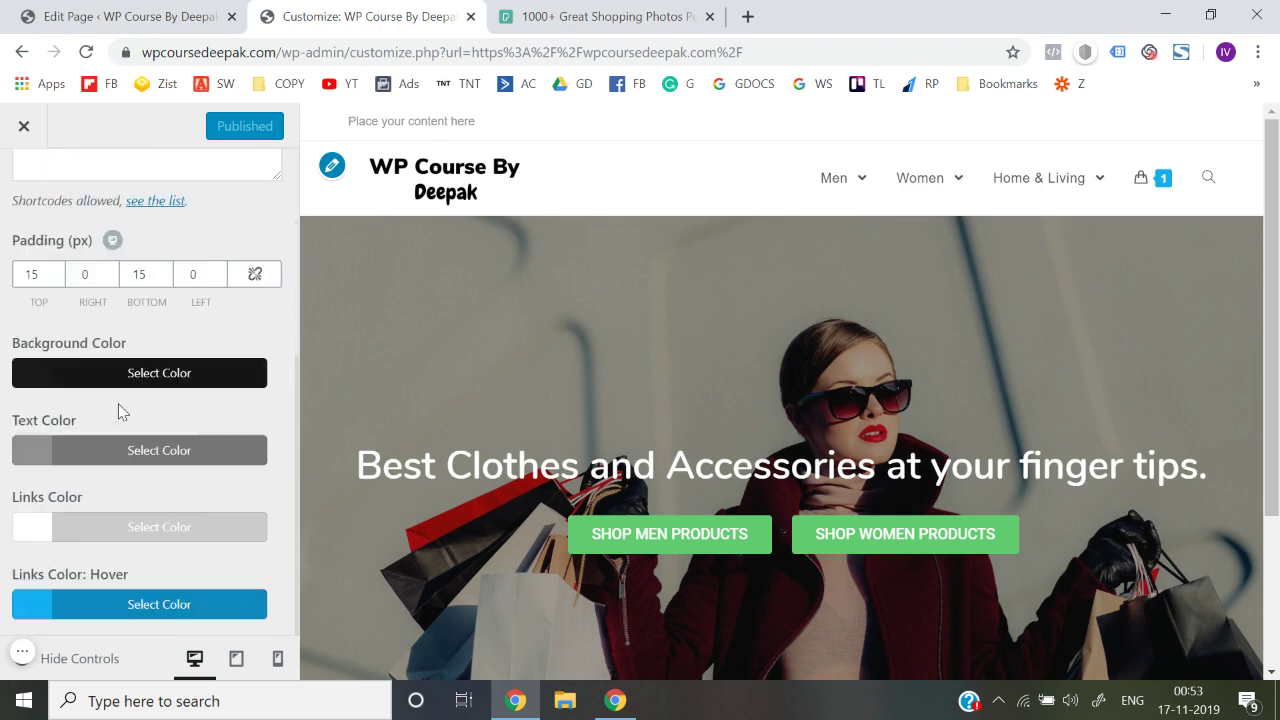
pyautogui.scroll(4, 118, 410)
pyautogui.click(22, 189)
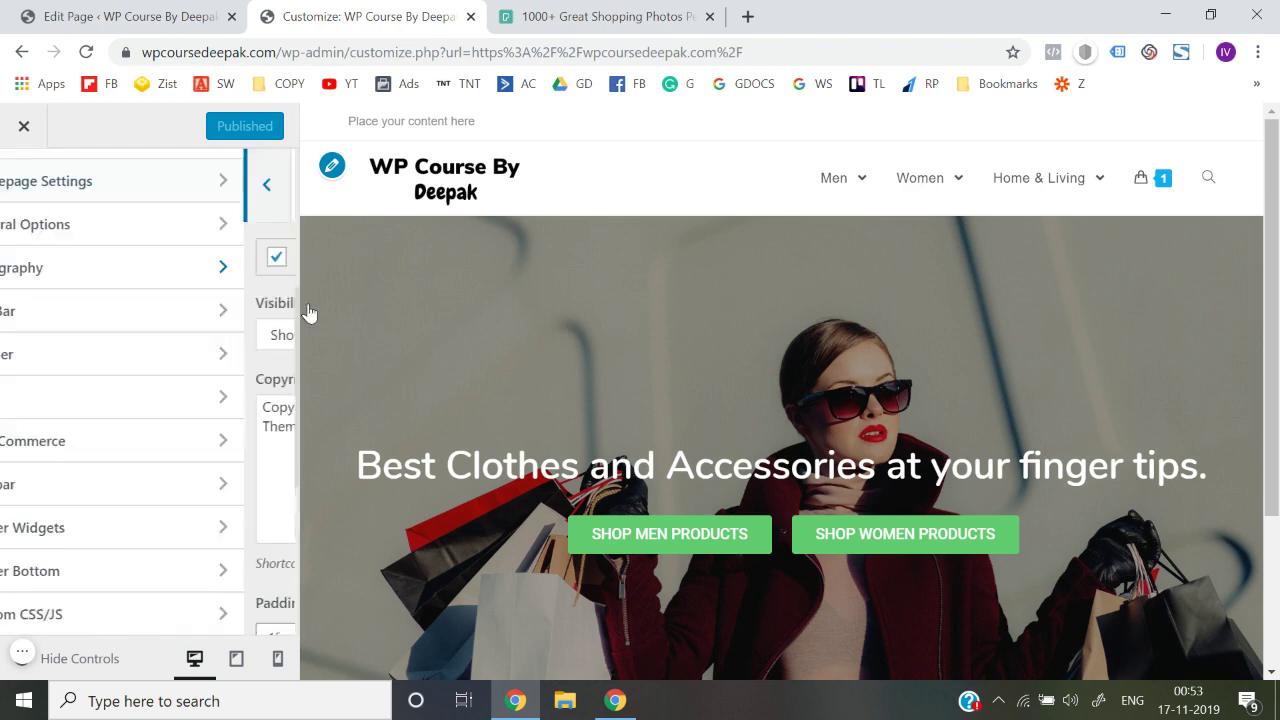
pyautogui.scroll(-2, 518, 416)
pyautogui.scroll(-1, 519, 410)
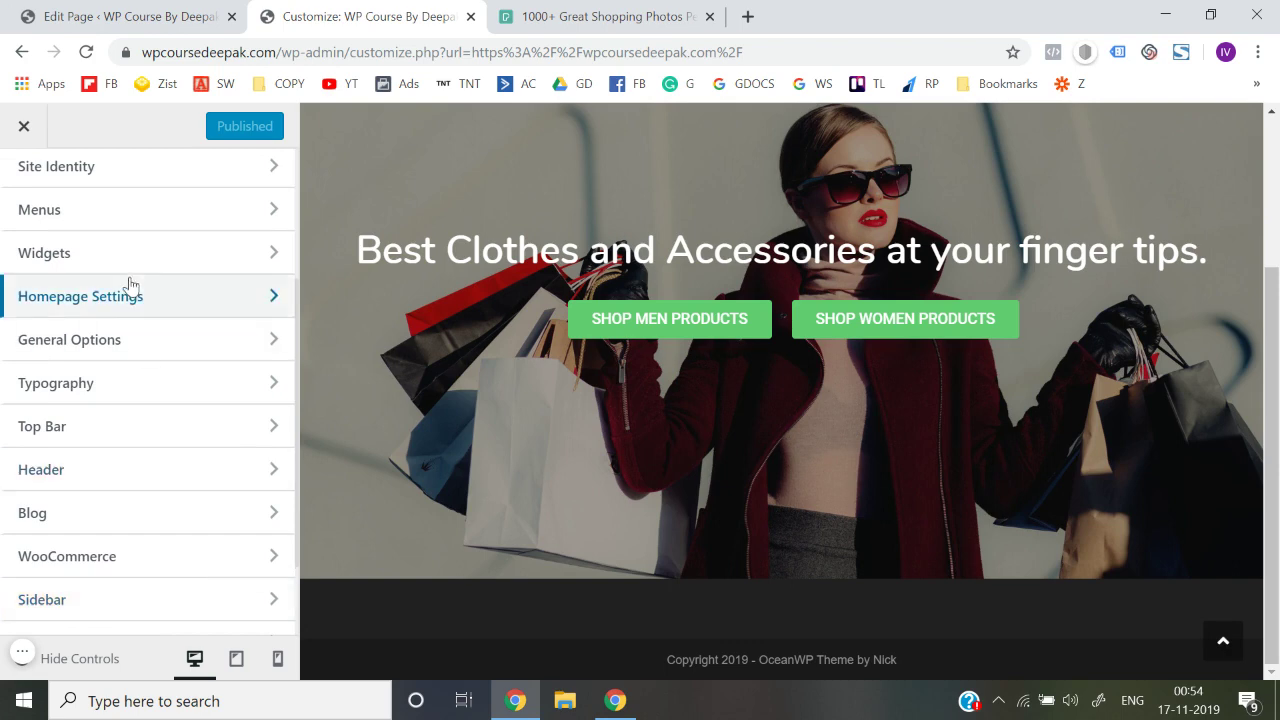
pyautogui.scroll(1, 126, 355)
pyautogui.scroll(-1, 127, 356)
pyautogui.scroll(-1, 127, 356)
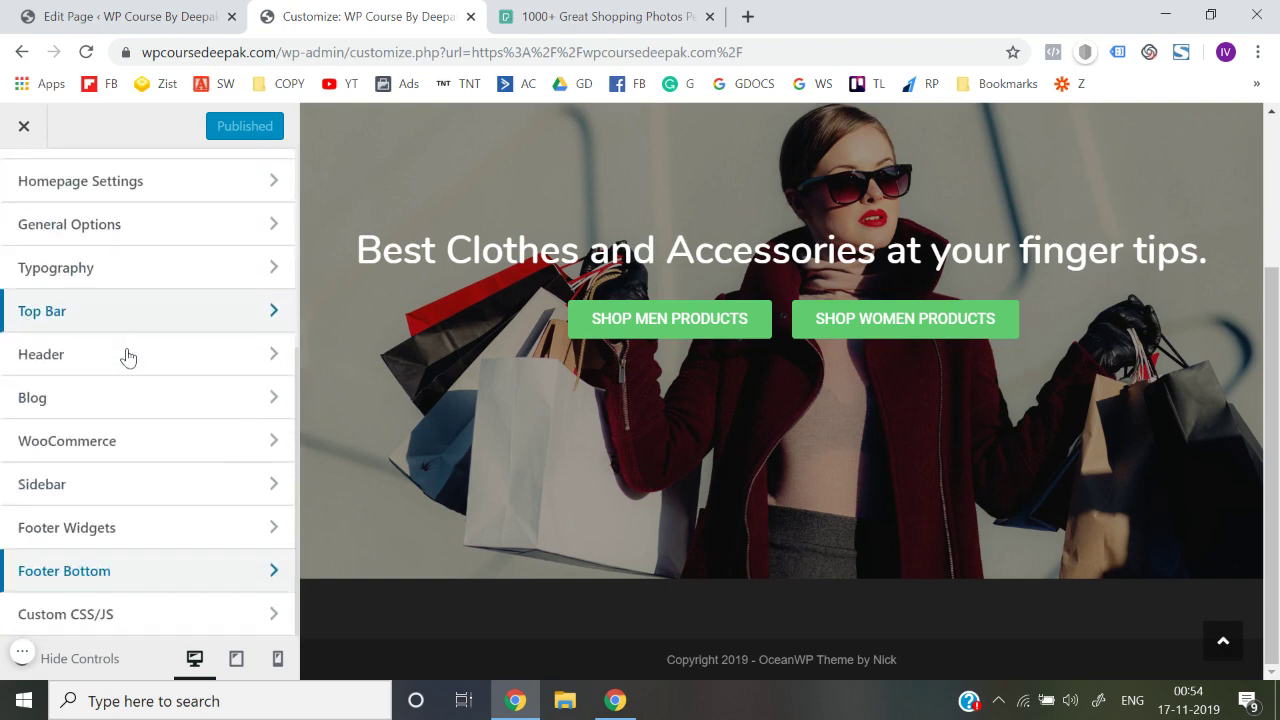
# - Disable the footer widgets, publish the change and leave the customizer
pyautogui.click(113, 530)
pyautogui.click(35, 257)
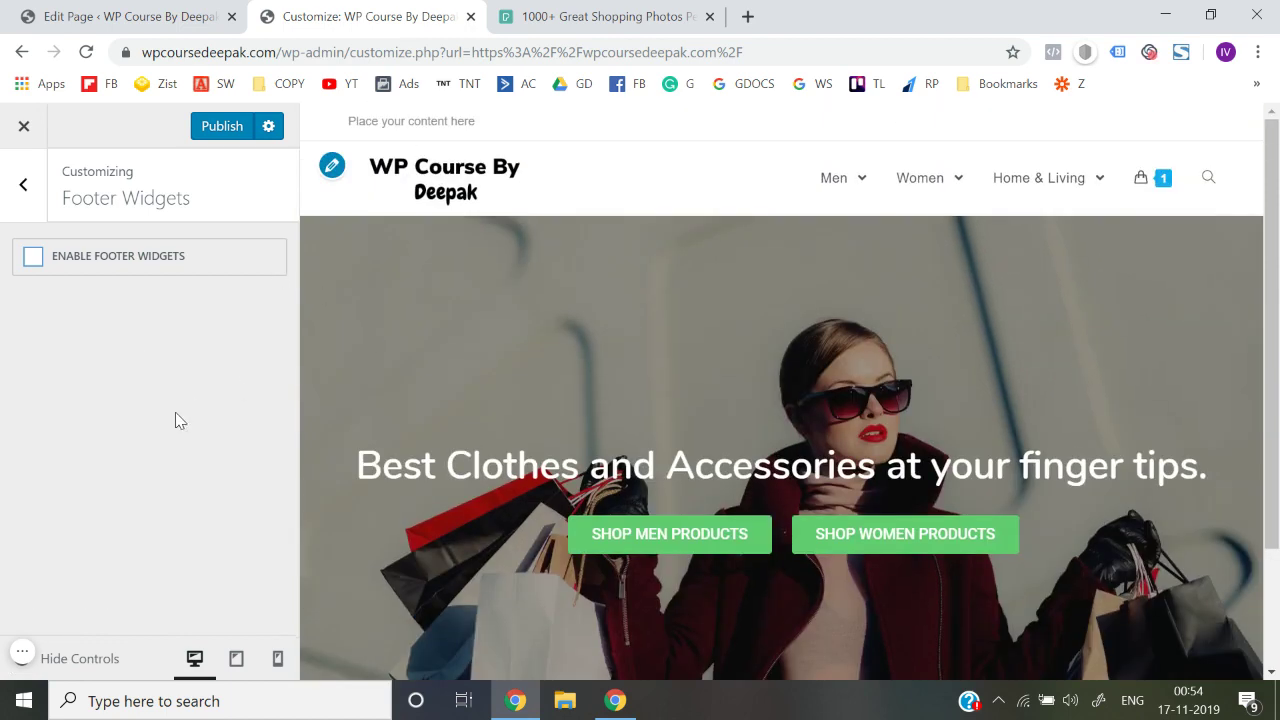
pyautogui.scroll(-2, 494, 471)
pyautogui.click(214, 130)
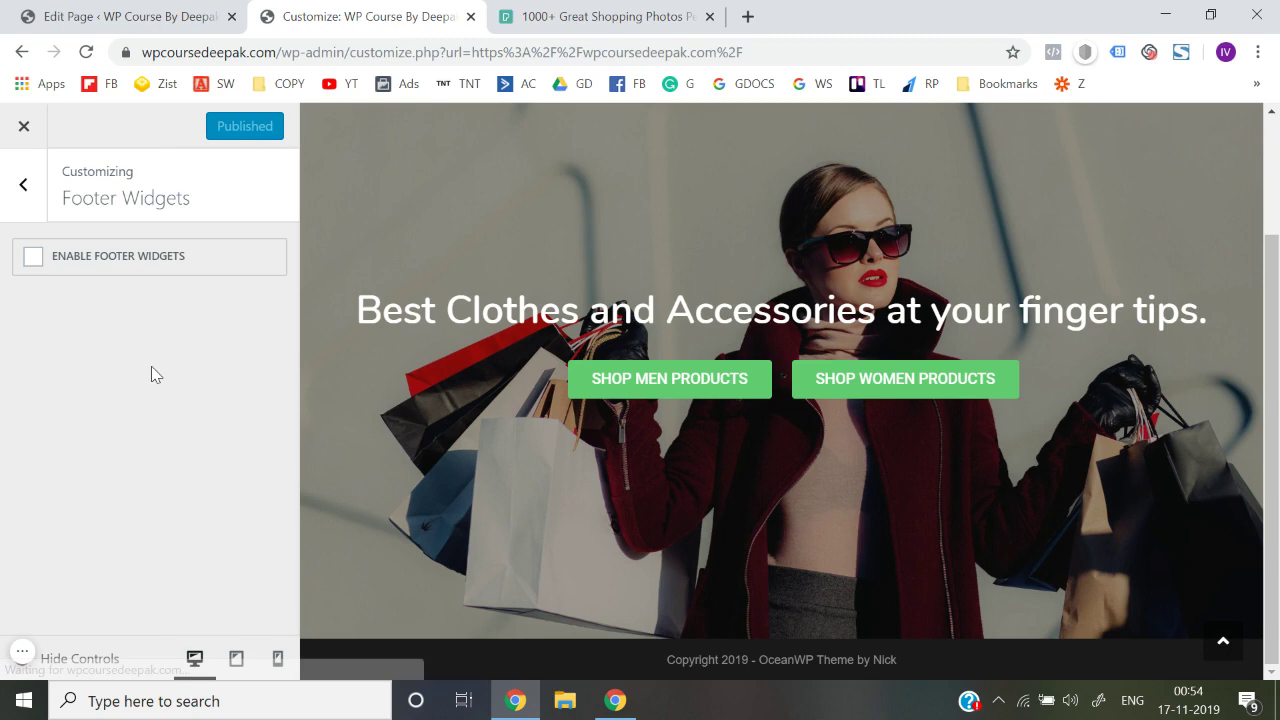
pyautogui.click(26, 133)
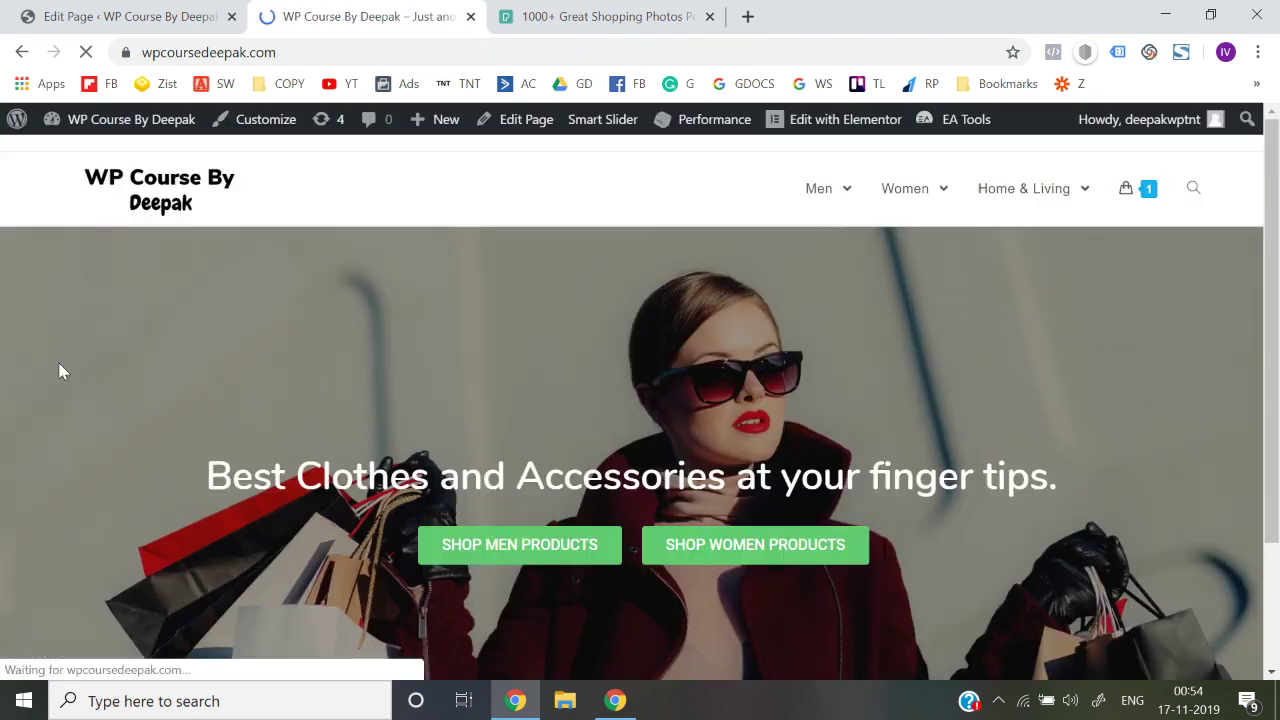
# - Look over the live front page from the header down to the footer
pyautogui.scroll(-3, 442, 415)
pyautogui.scroll(2, 442, 415)
pyautogui.scroll(-2, 442, 415)
pyautogui.scroll(2, 444, 421)
pyautogui.scroll(-2, 444, 421)
pyautogui.scroll(2, 444, 421)
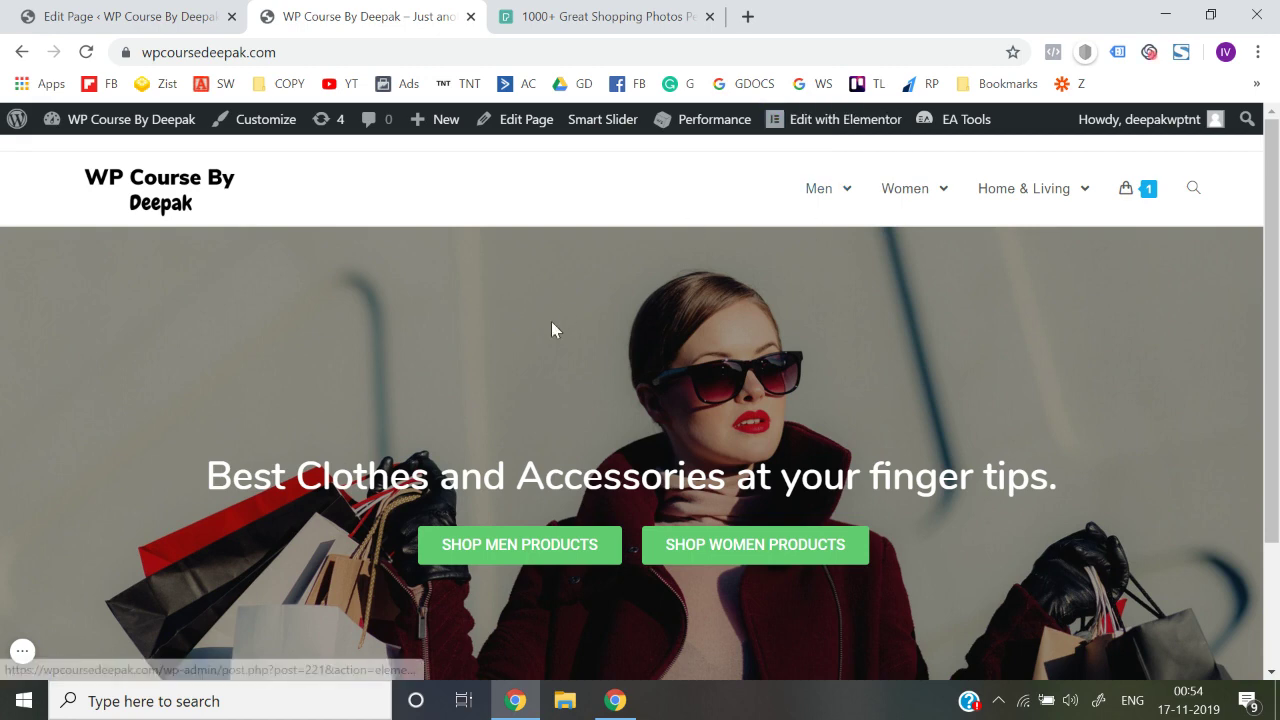
# - Open the front page in Elementor and review both hero sections down to the empty area below them
pyautogui.click(838, 121)
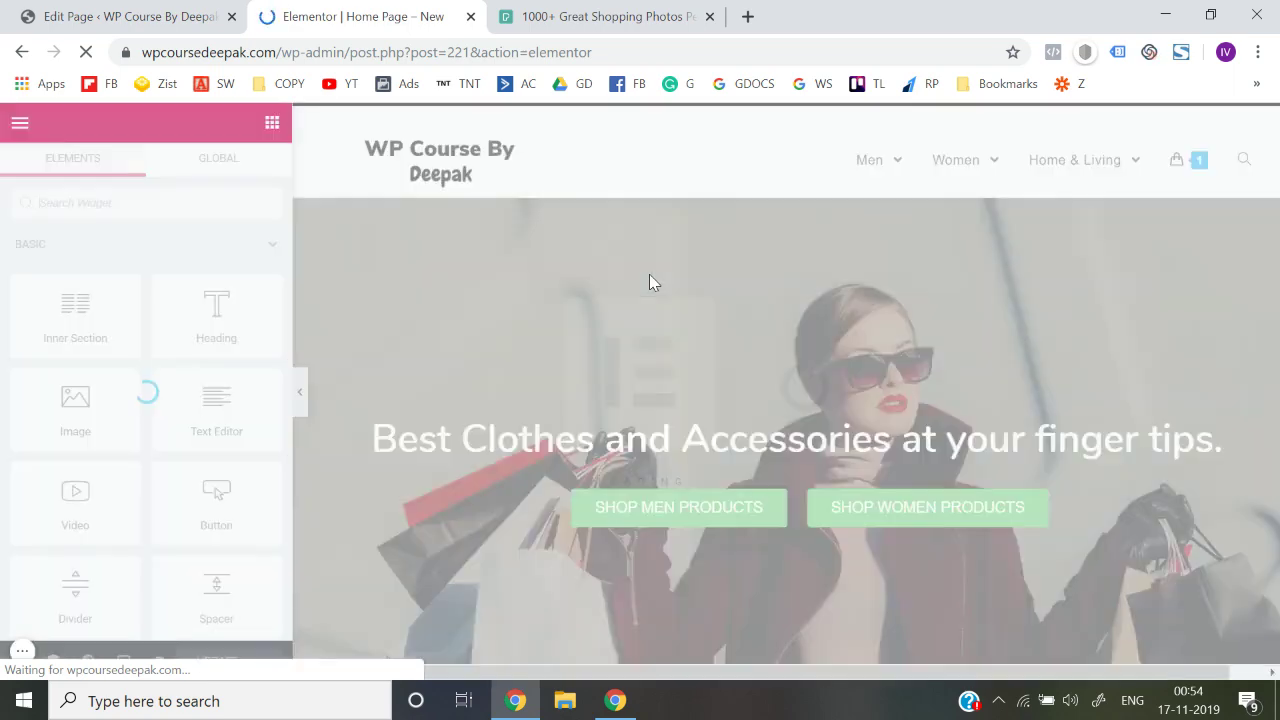
pyautogui.scroll(-4, 649, 274)
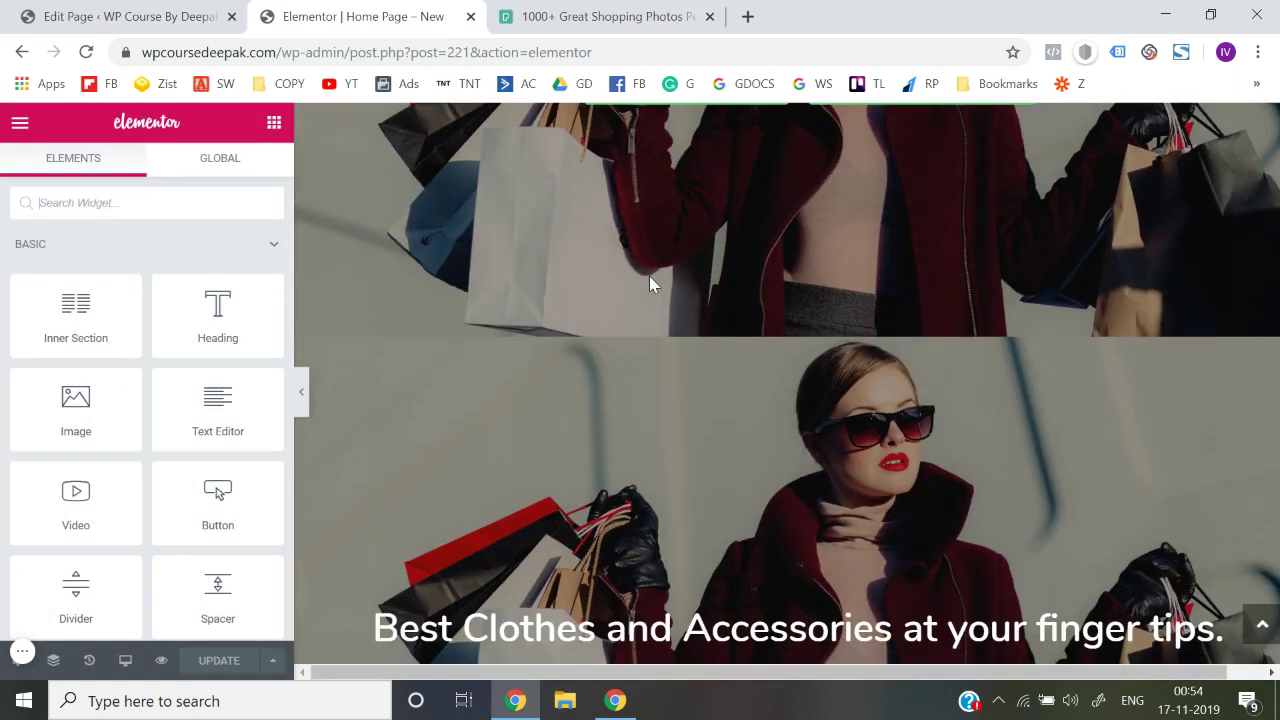
pyautogui.scroll(-4, 653, 341)
pyautogui.scroll(4, 654, 349)
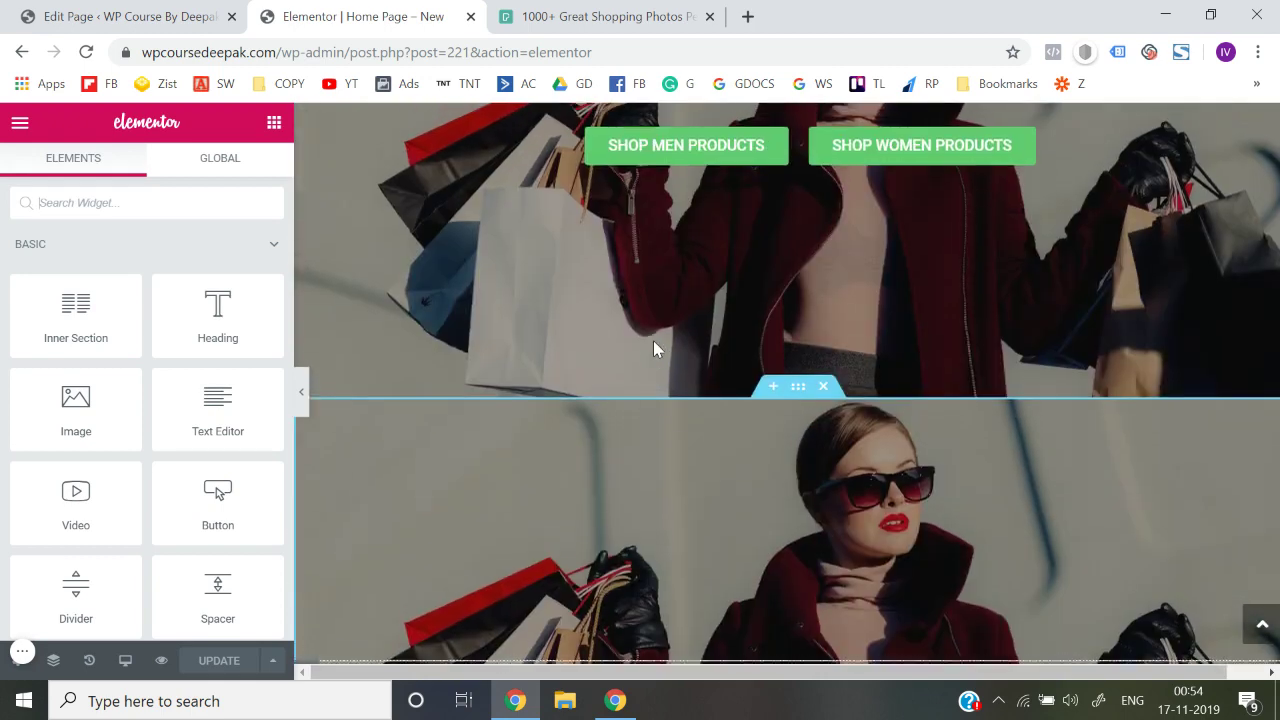
pyautogui.scroll(-4, 700, 290)
pyautogui.scroll(2, 746, 220)
pyautogui.scroll(-1, 697, 344)
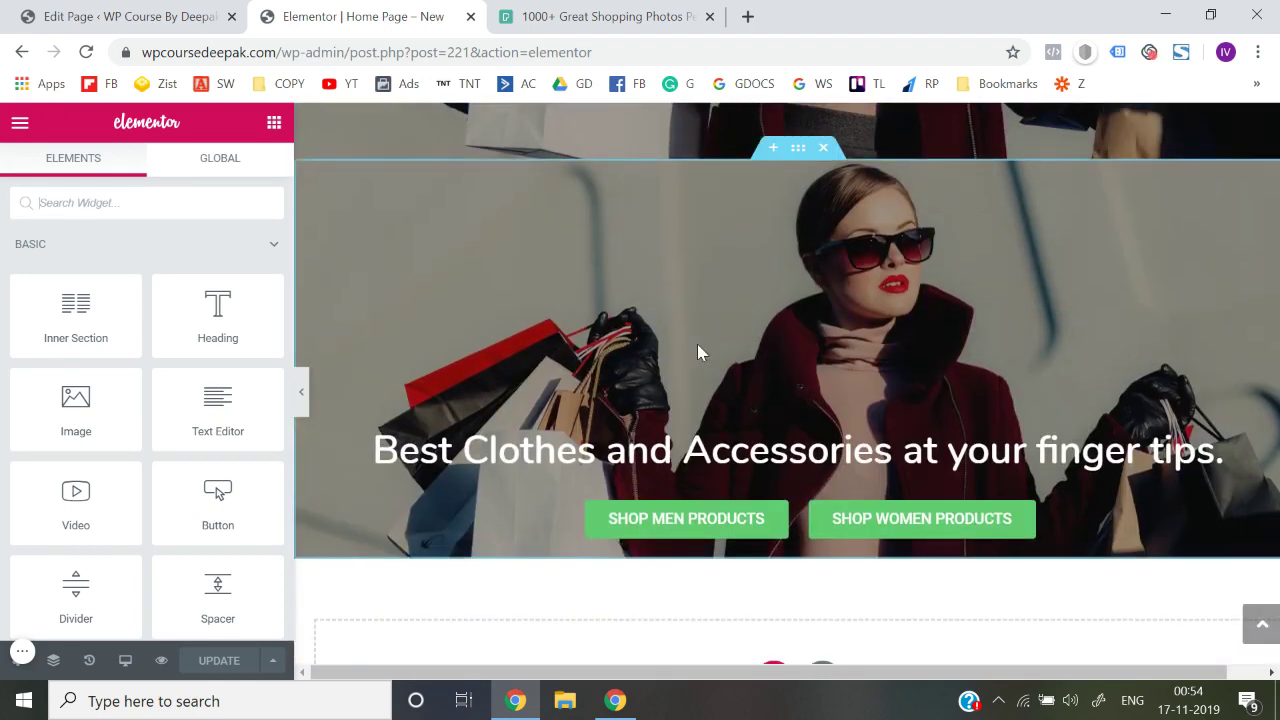
pyautogui.scroll(-1, 697, 344)
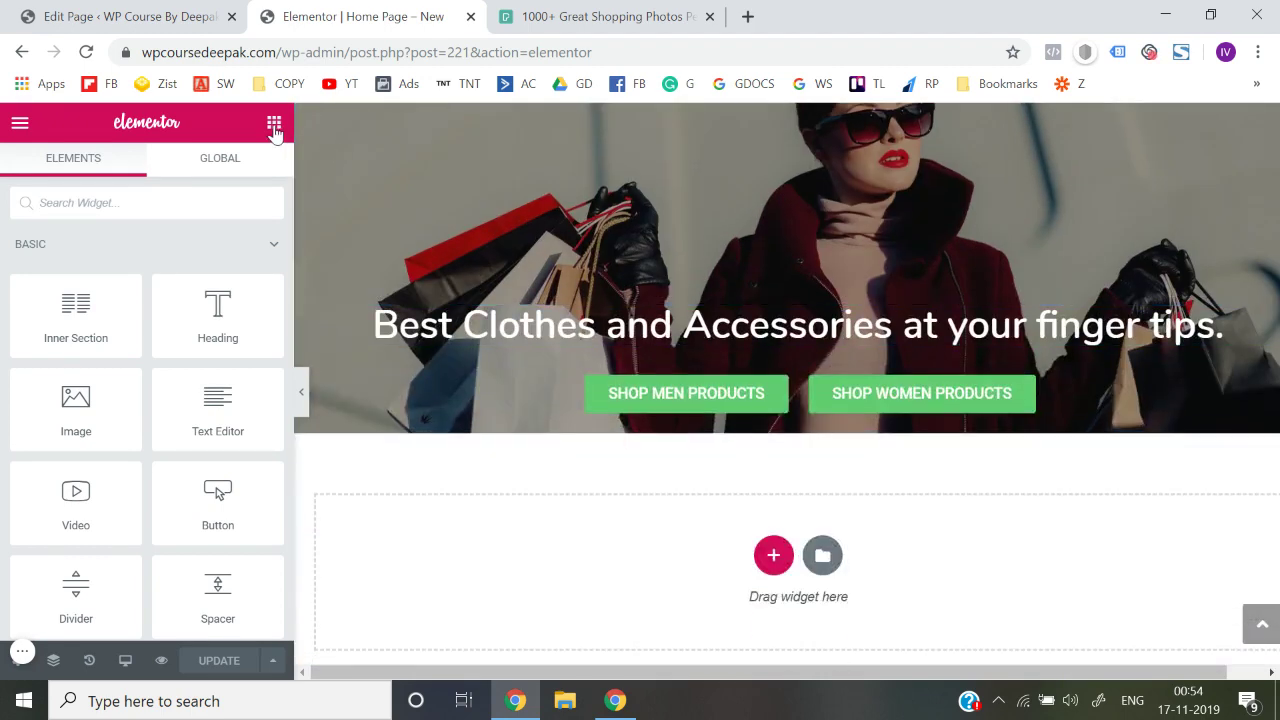
# - Add a one-column section below the hero sections and place a Spacer widget in it
pyautogui.click(766, 563)
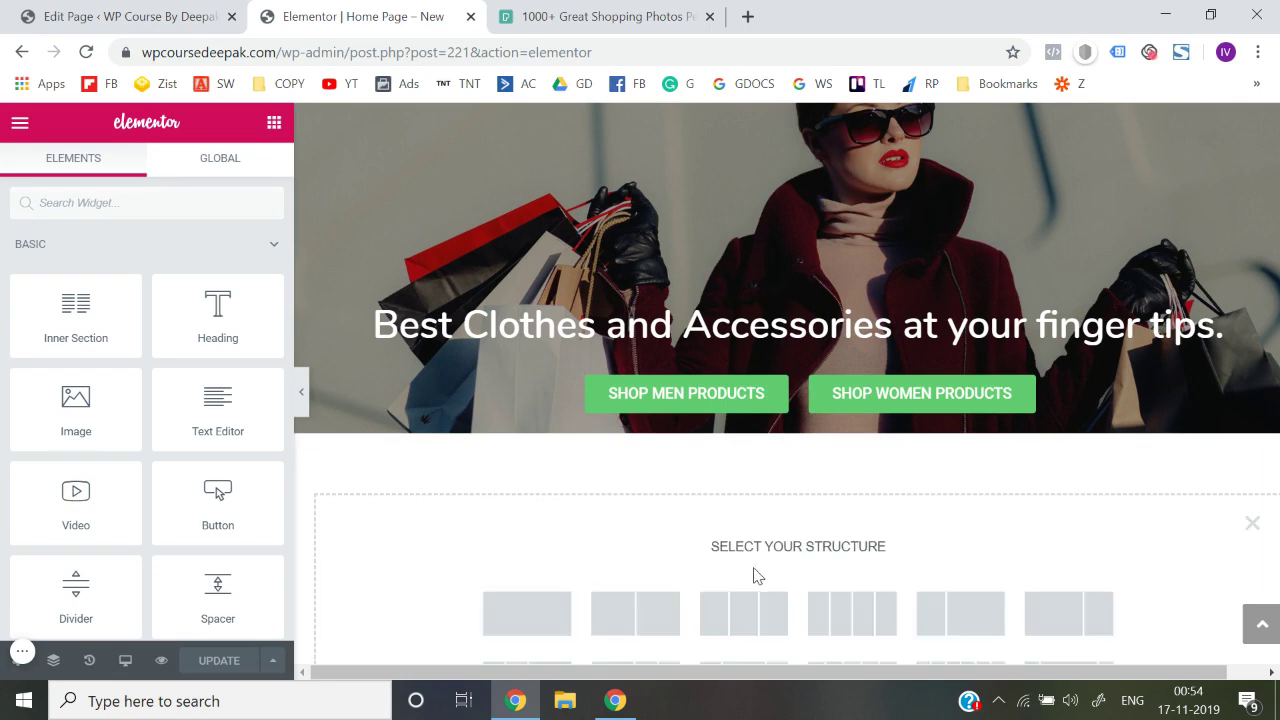
pyautogui.click(518, 637)
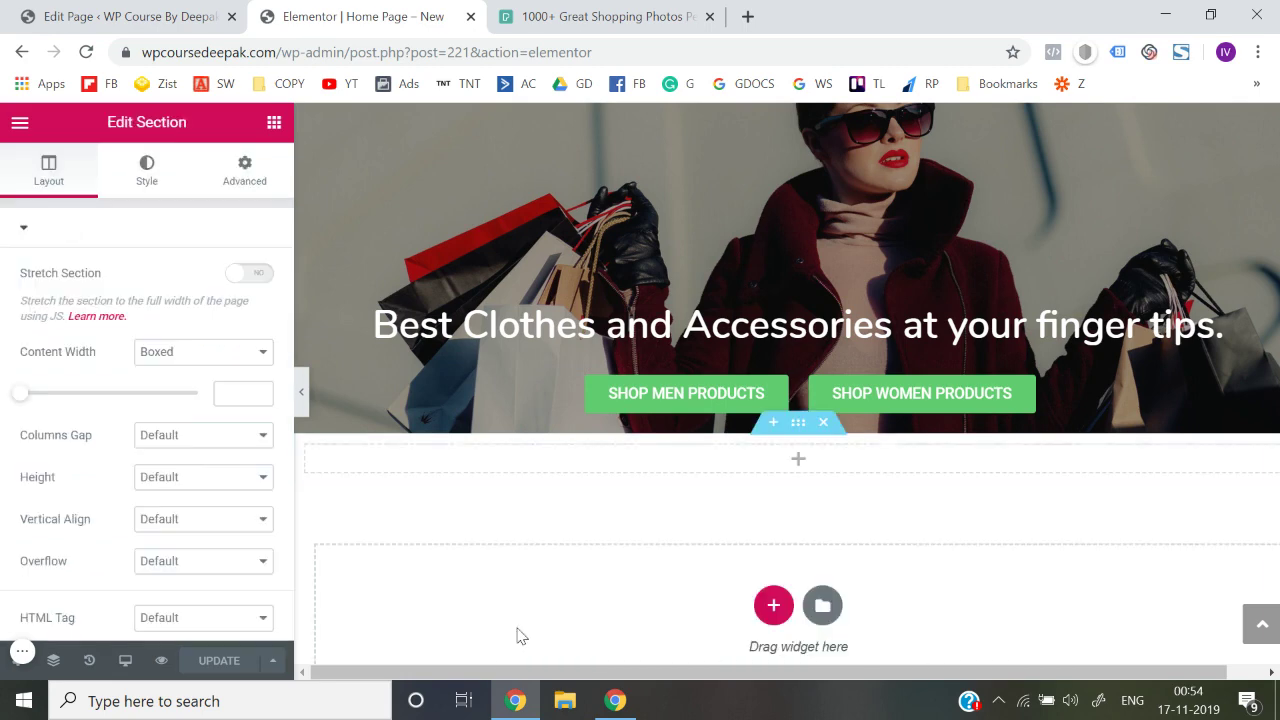
pyautogui.click(275, 122)
pyautogui.click(203, 204)
pyautogui.write('spa')
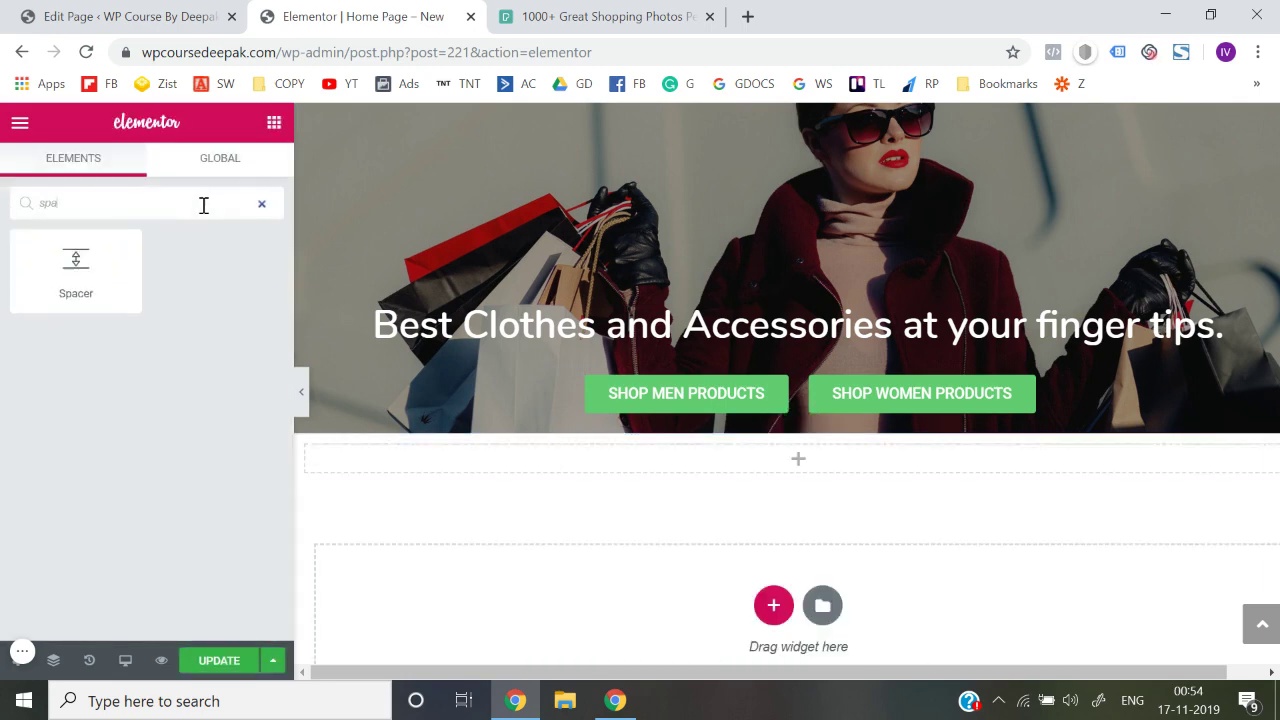
pyautogui.moveTo(76, 265); pyautogui.dragTo(777, 466)
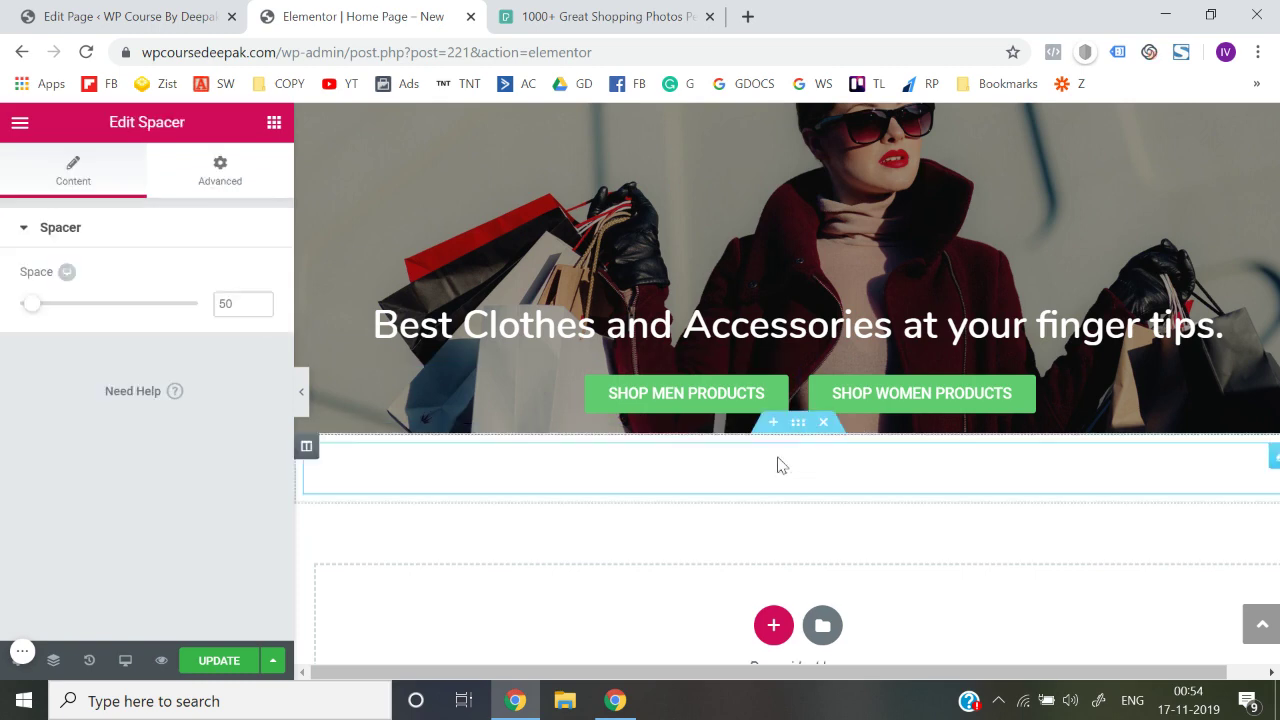
# - Try a space of 30 for the spacer and settle on 40
pyautogui.click(242, 306)
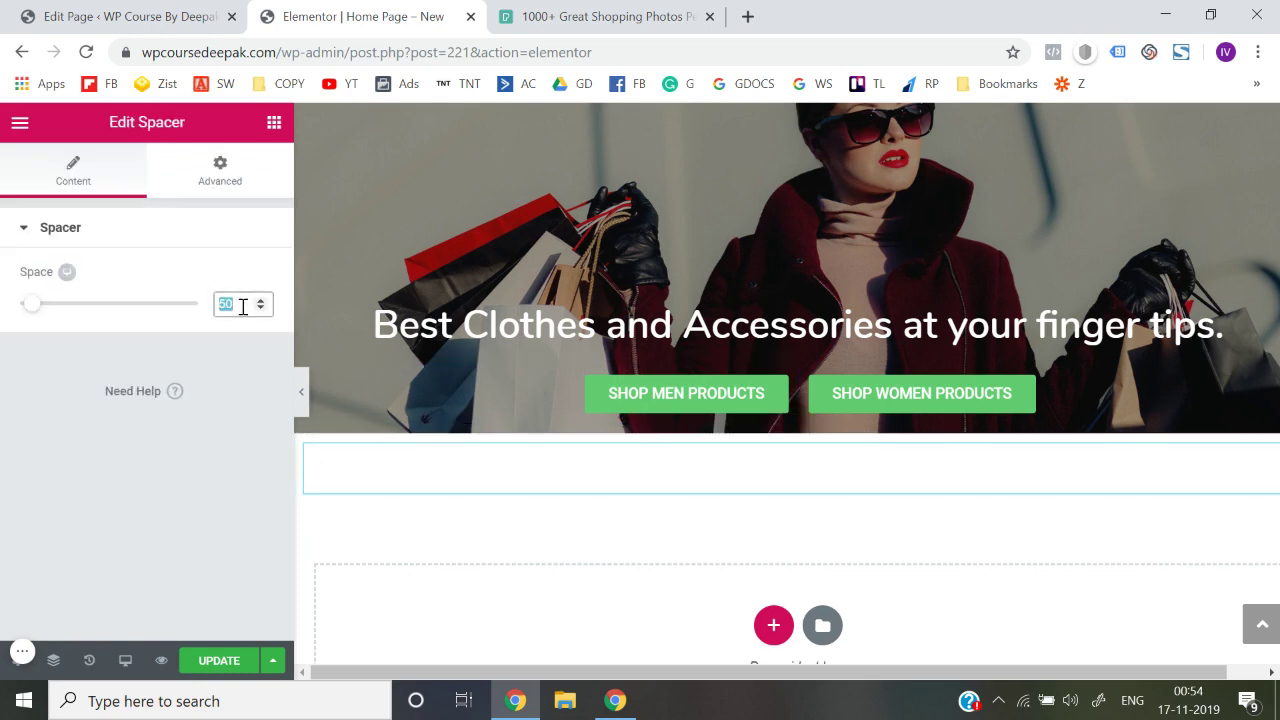
pyautogui.write('30')
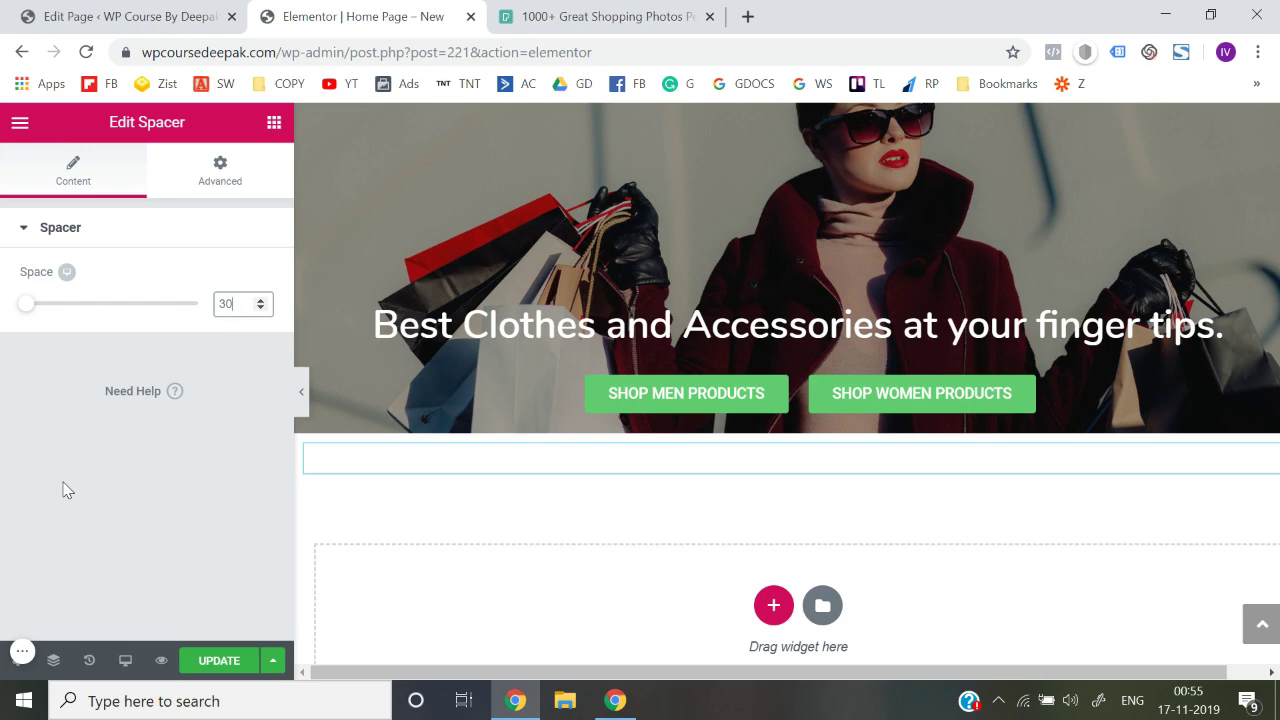
pyautogui.write('40')
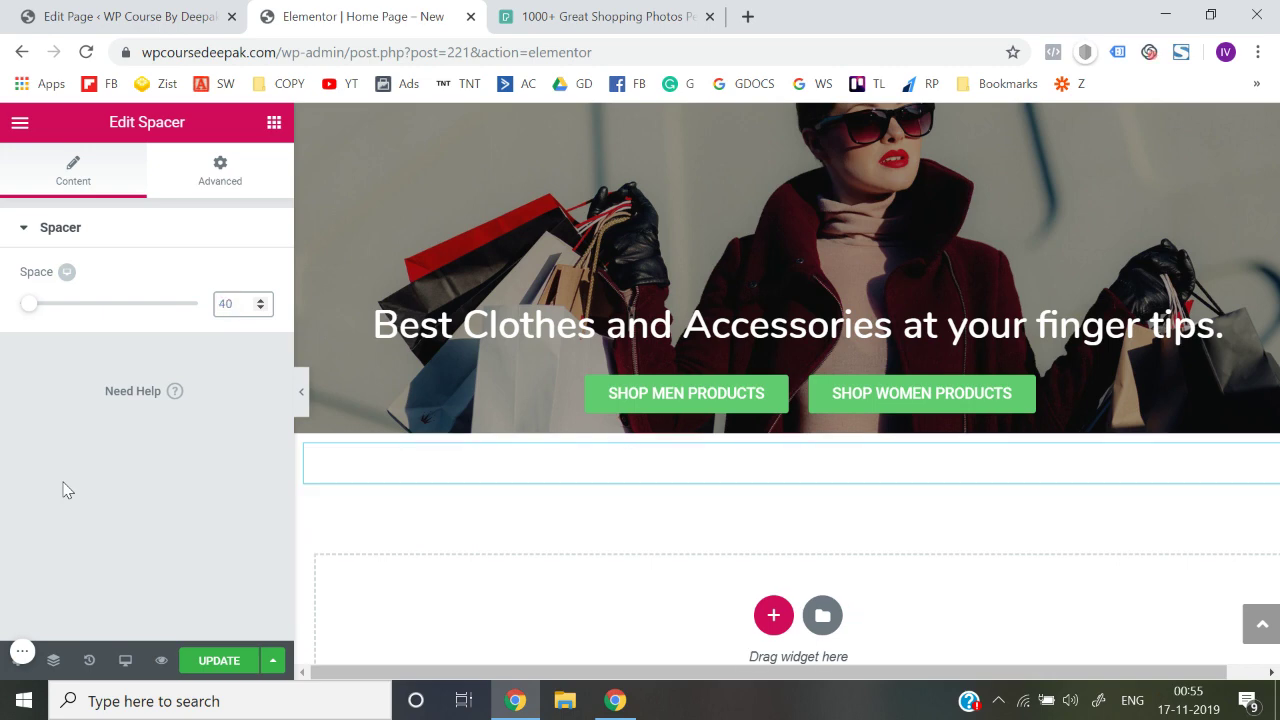
# - Add another one-column section below the spacer and check the product categories under Men in the site header
pyautogui.click(272, 121)
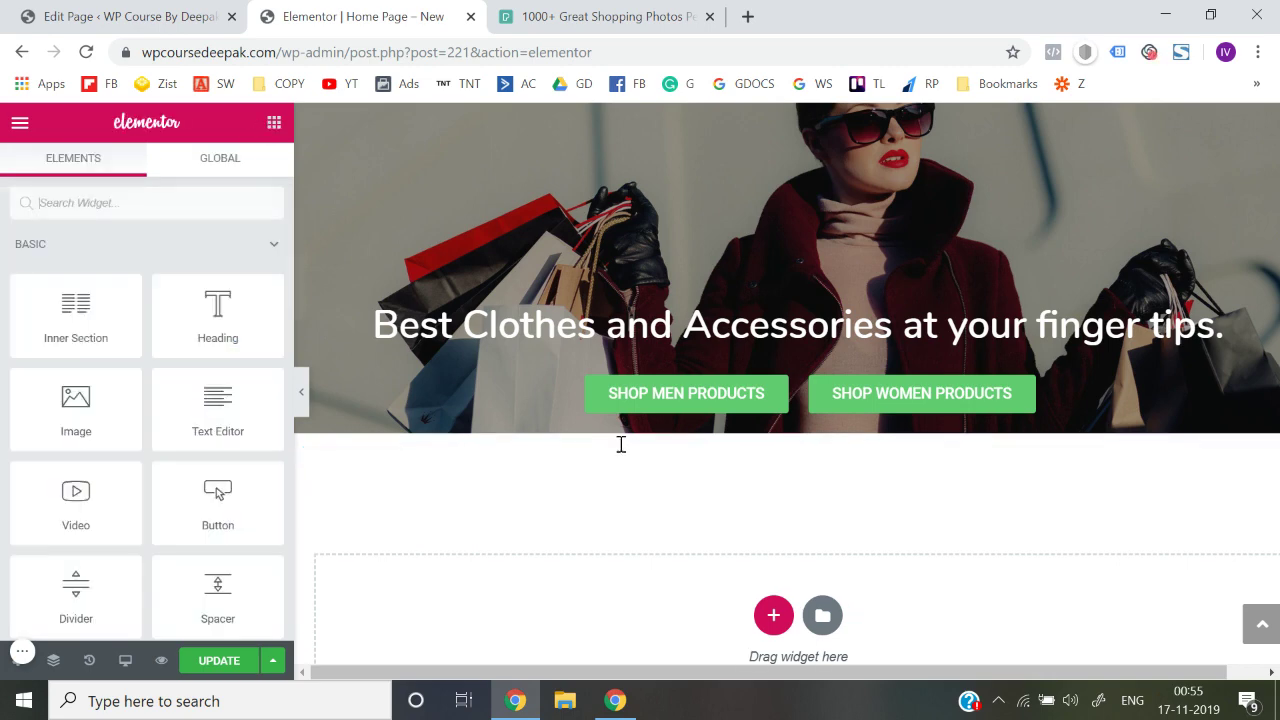
pyautogui.click(772, 617)
pyautogui.scroll(-1, 518, 617)
pyautogui.click(516, 593)
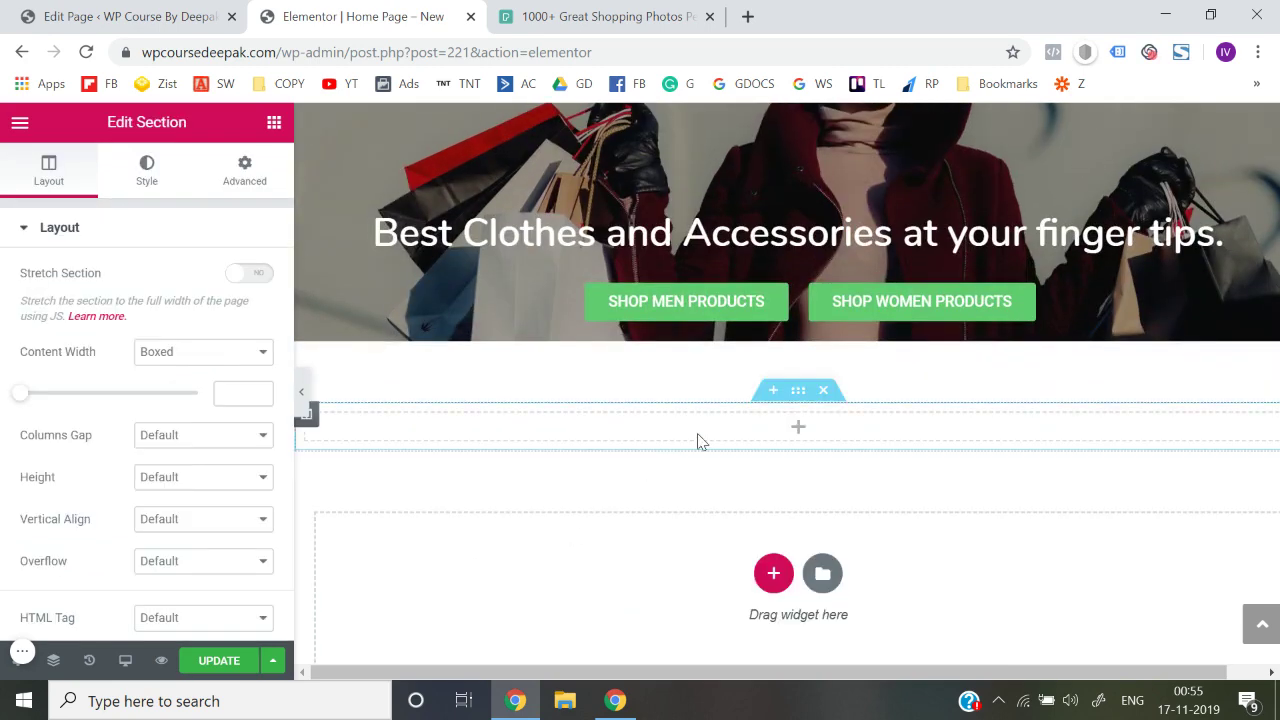
pyautogui.scroll(3, 700, 440)
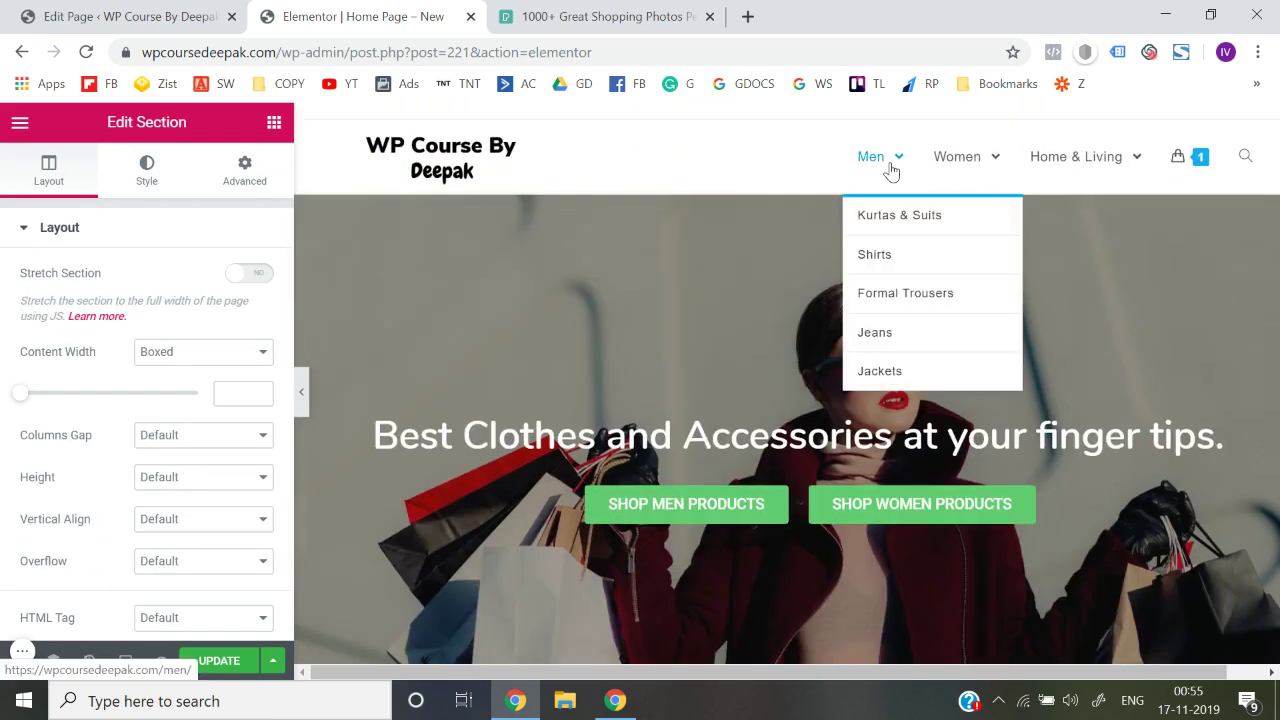
pyautogui.click(891, 171)
pyautogui.scroll(-3, 843, 330)
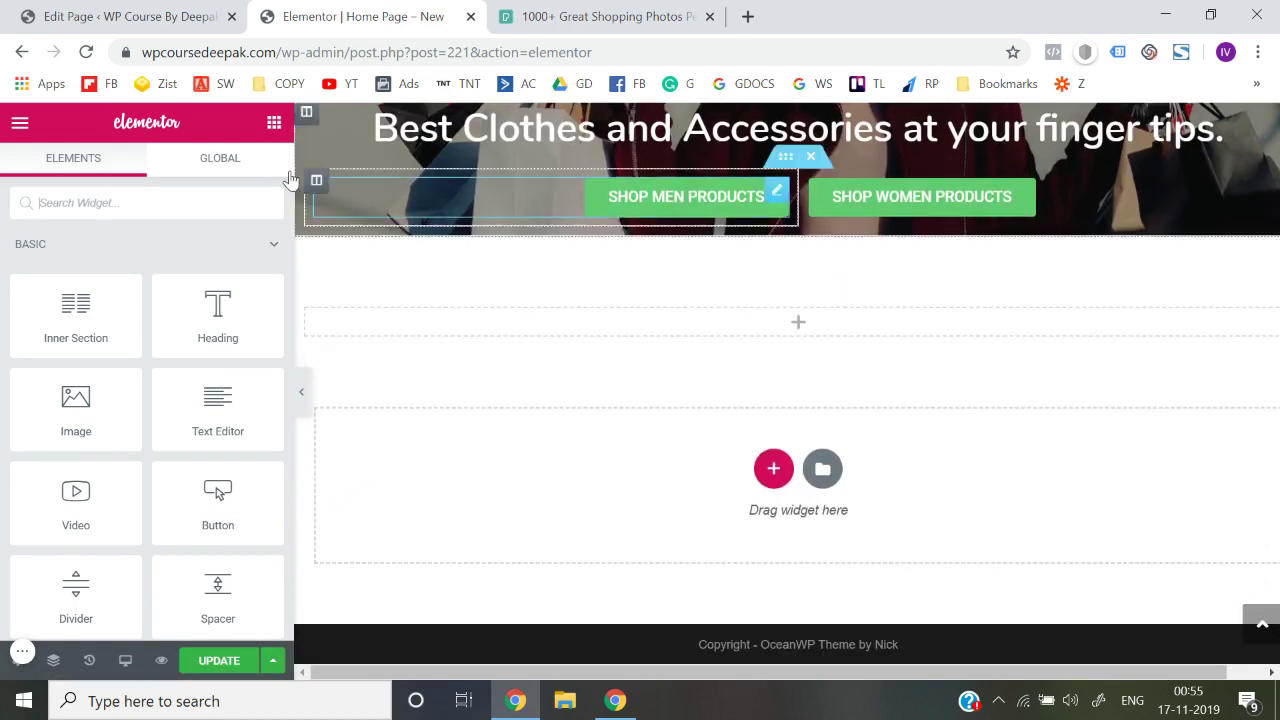
# - Place a Heading widget in the new section, title it "Check Our Latest Collection of Kurtas & Suits" and center it
pyautogui.moveTo(222, 290); pyautogui.dragTo(815, 320)
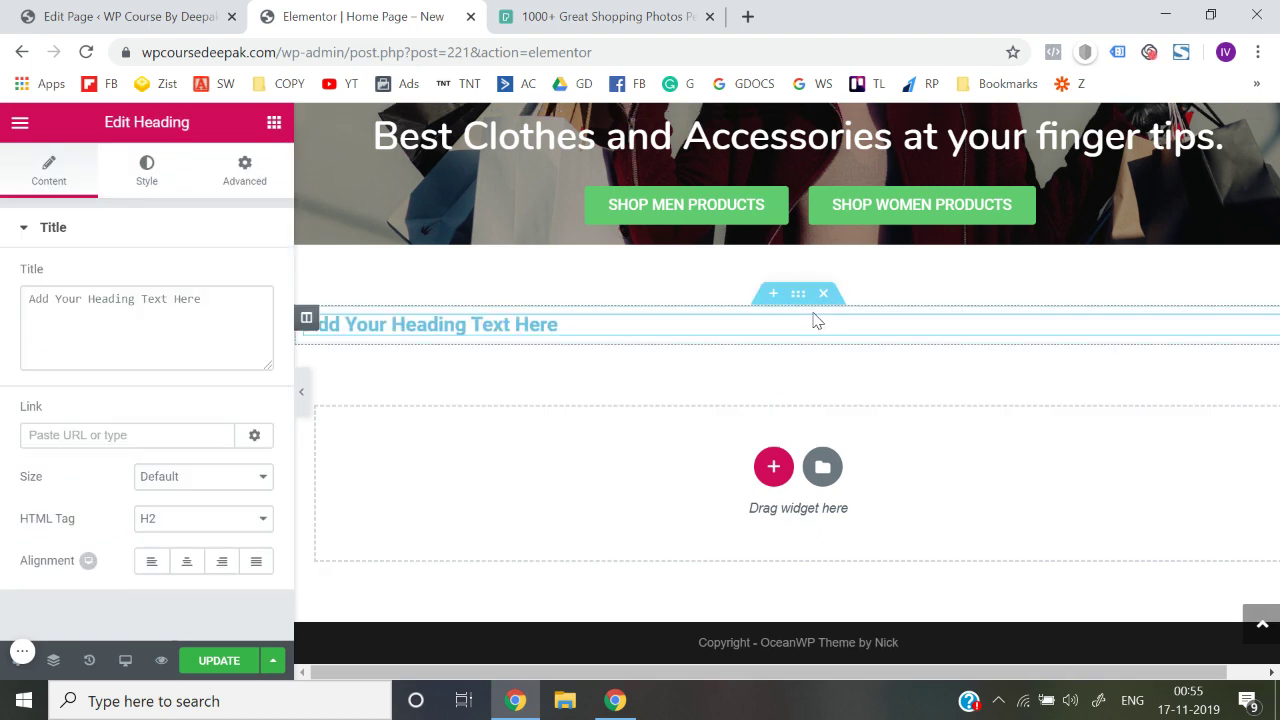
pyautogui.tripleClick(240, 299)
pyautogui.write('Ch')
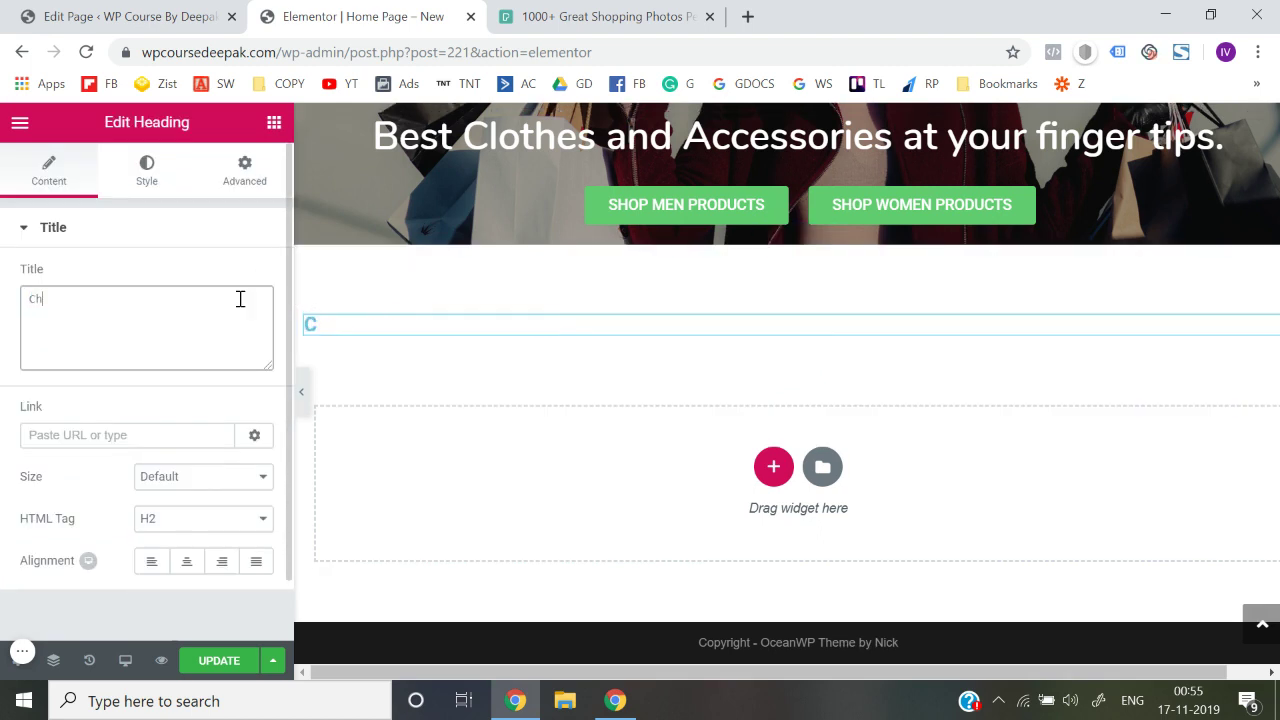
pyautogui.write('eck Our La')
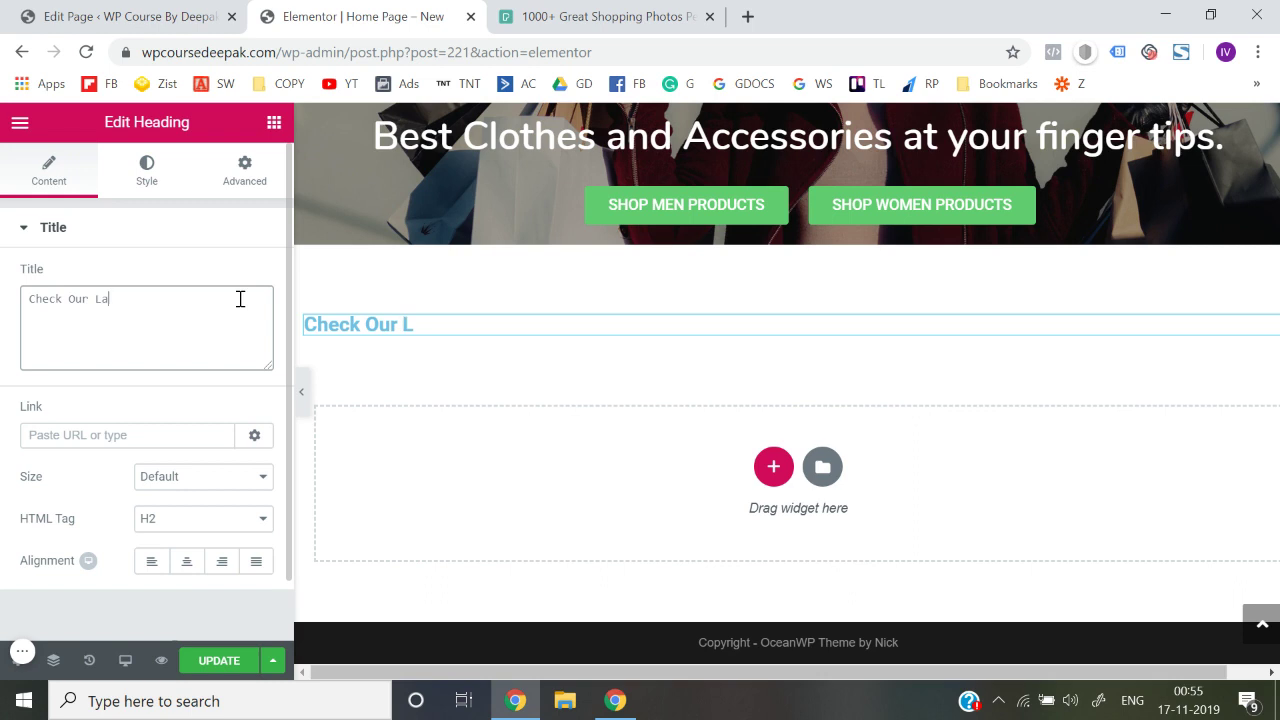
pyautogui.write('test Collection of ')
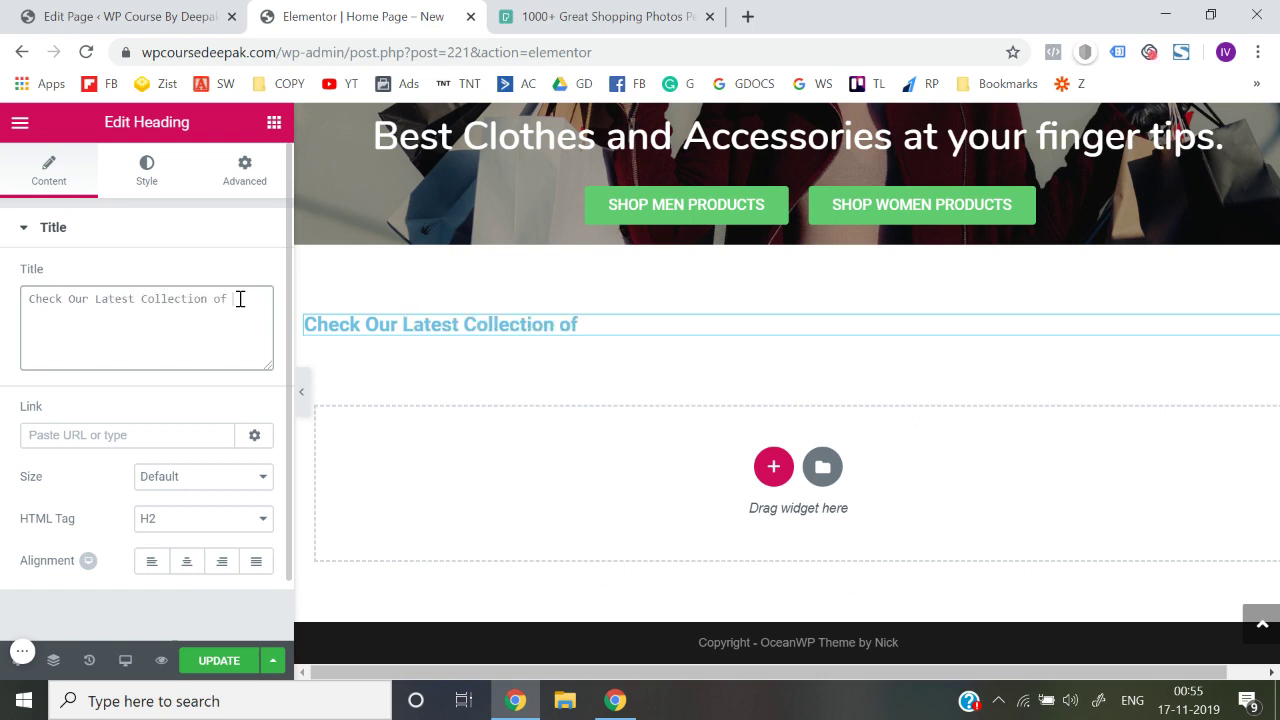
pyautogui.write('Kurtas')
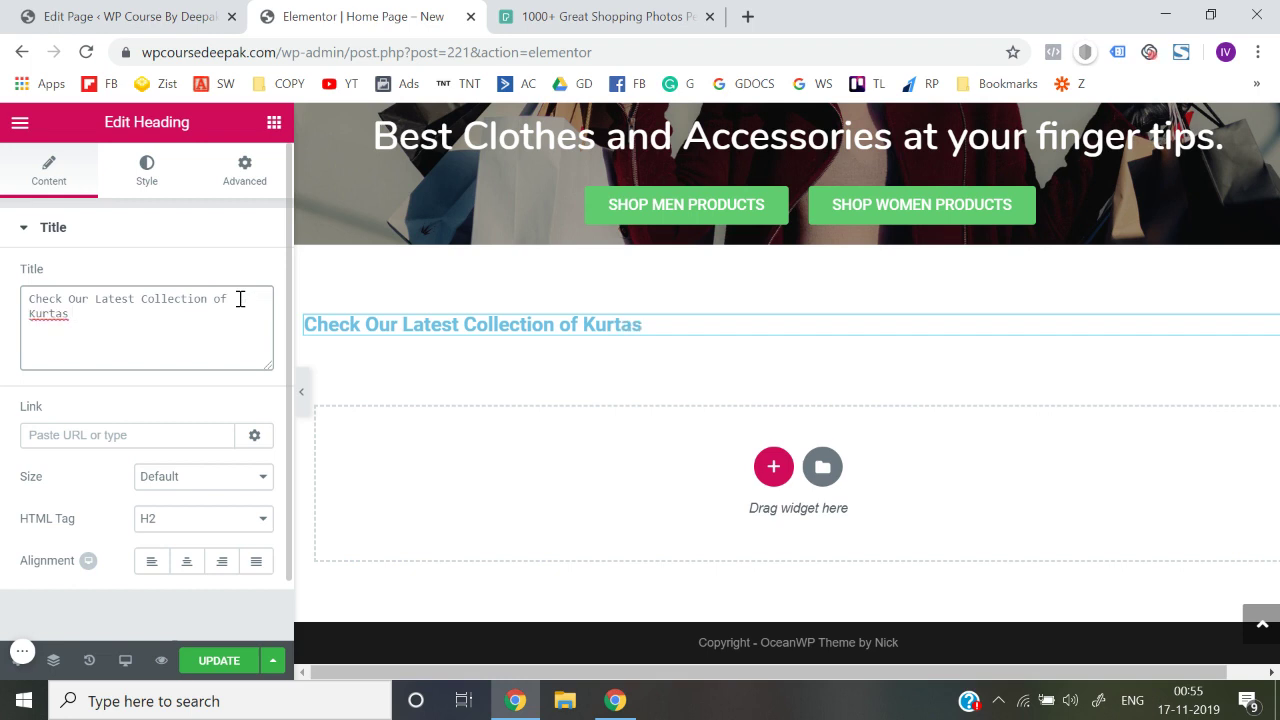
pyautogui.write(' & Suits')
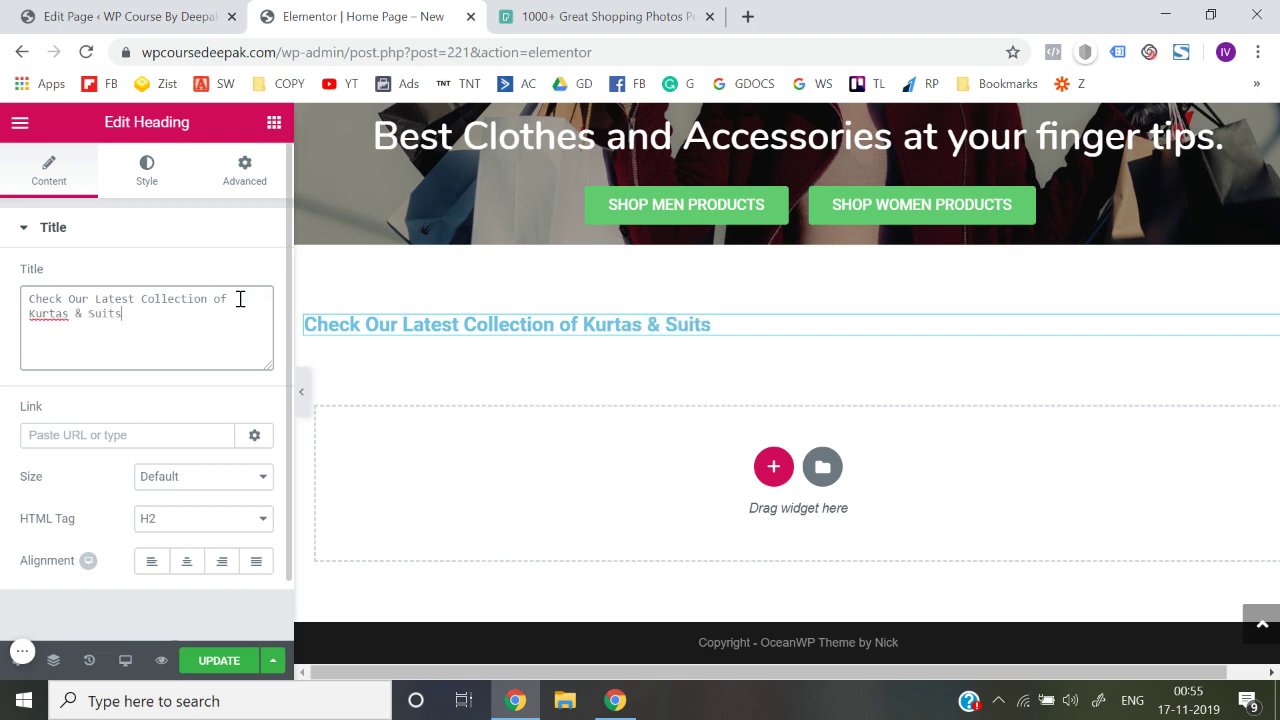
pyautogui.click(186, 561)
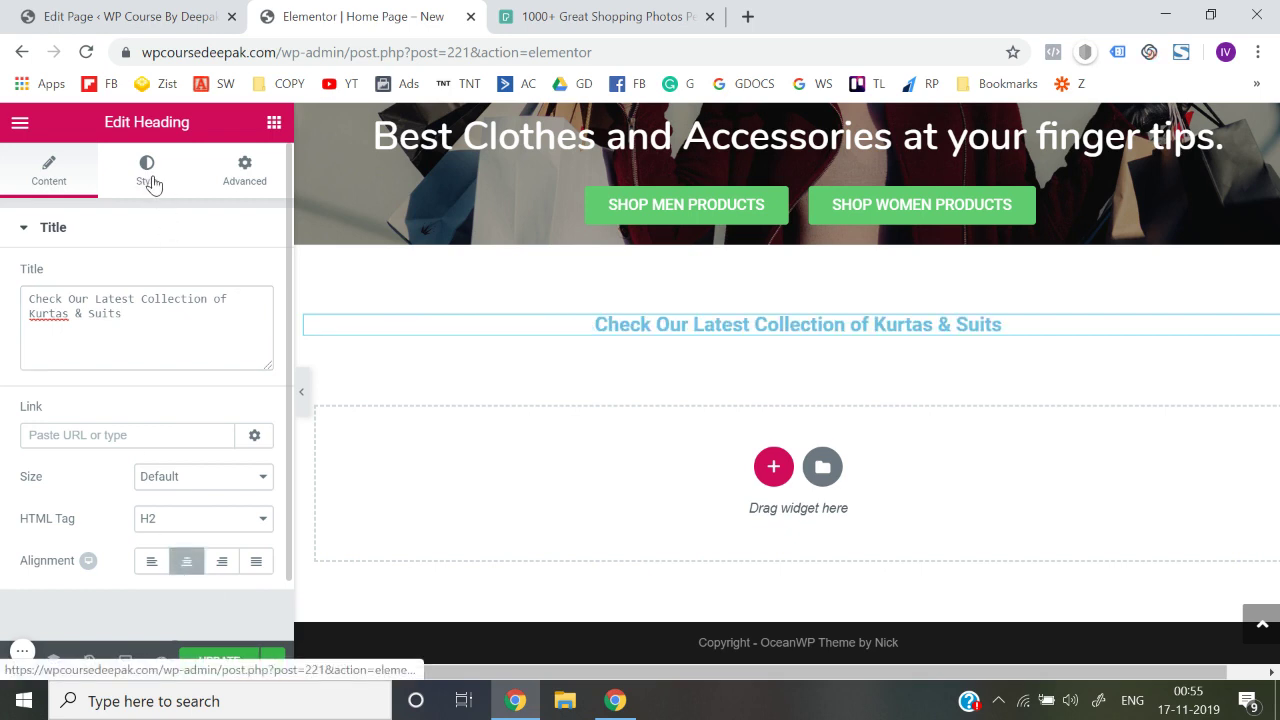
# - Set the text color of the Kurtas & Suits heading to black (#000000)
pyautogui.click(148, 176)
pyautogui.click(250, 278)
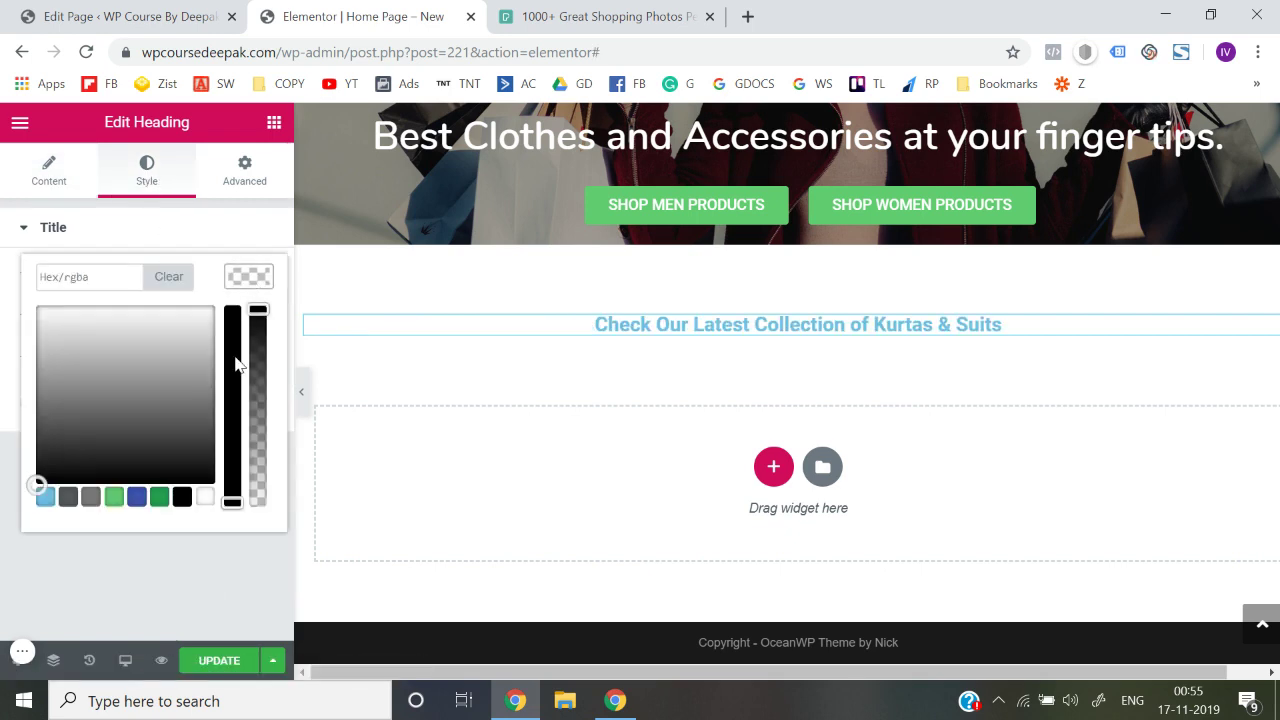
pyautogui.click(182, 497)
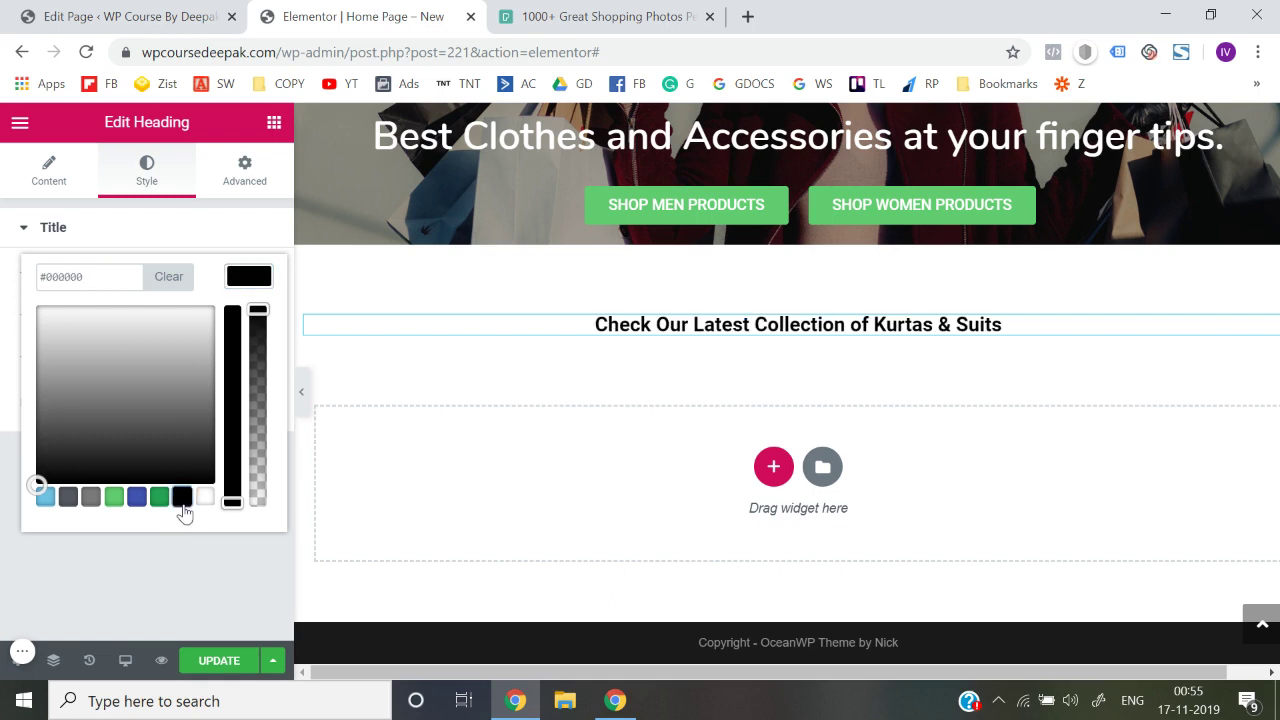
pyautogui.click(198, 230)
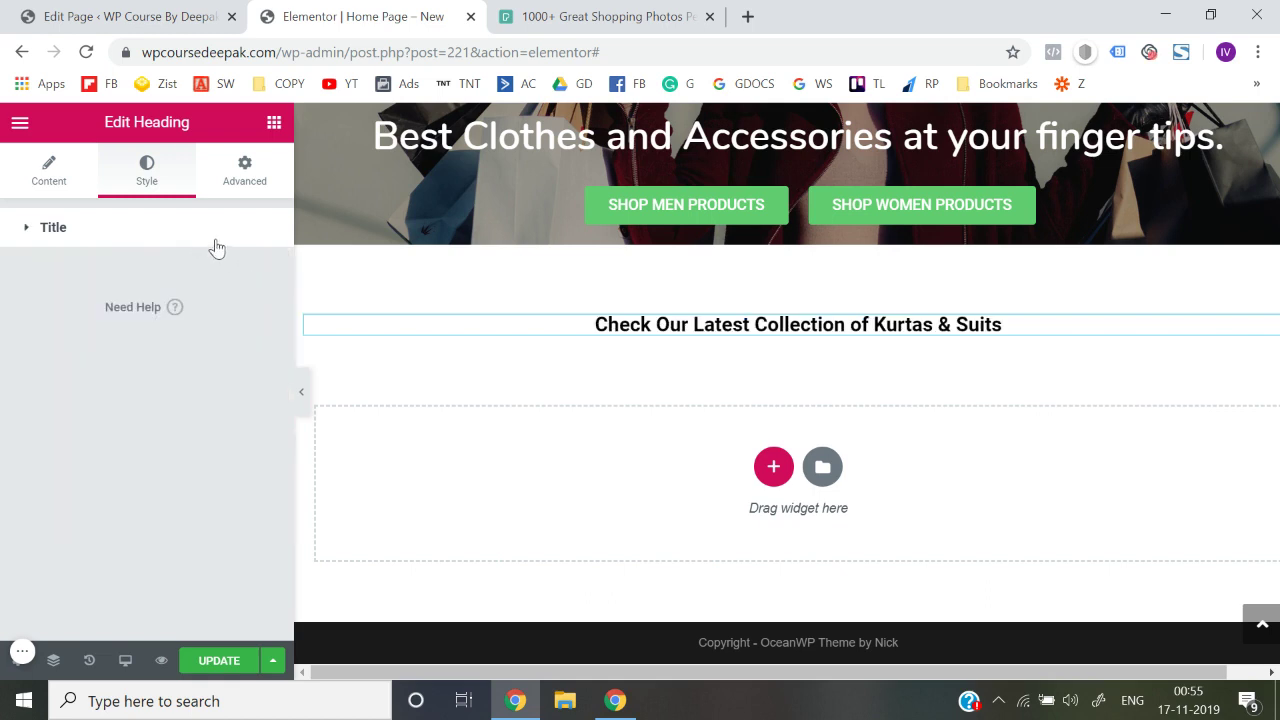
# - Set the heading's typography to the Nunito font family at a size of 24 px
pyautogui.click(193, 238)
pyautogui.click(246, 321)
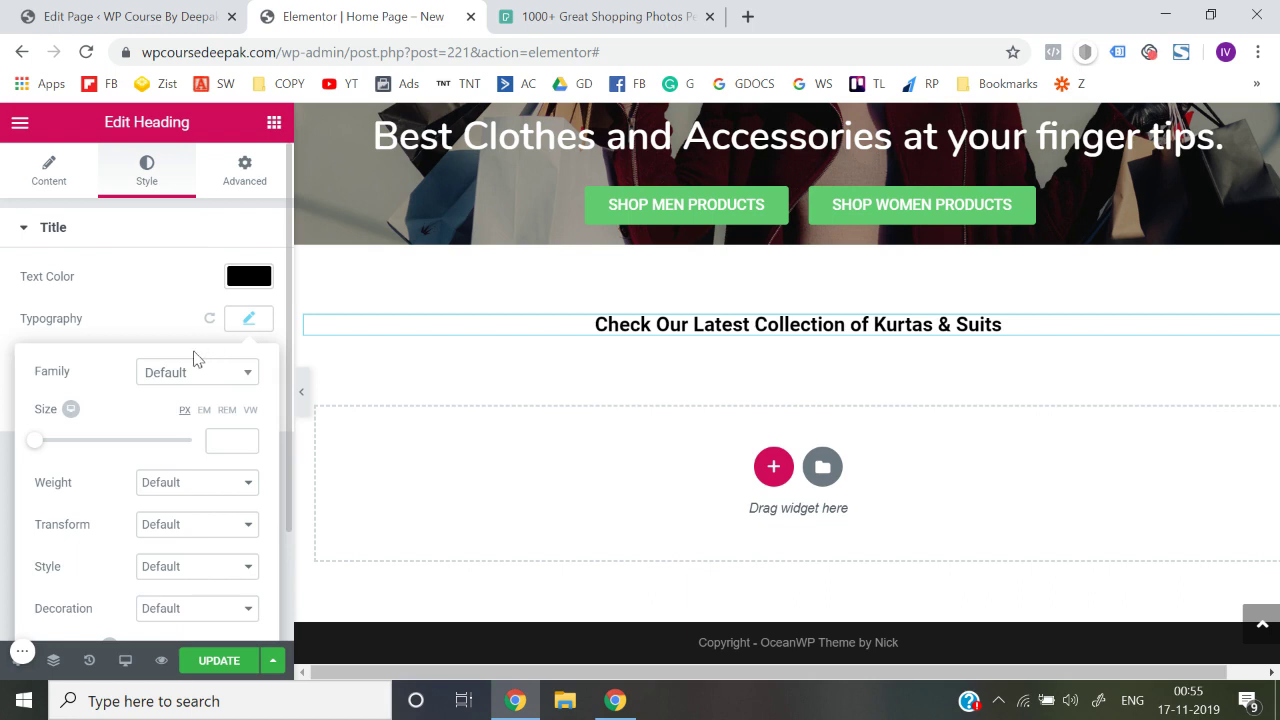
pyautogui.click(177, 374)
pyautogui.write('nunito')
pyautogui.press('Return')
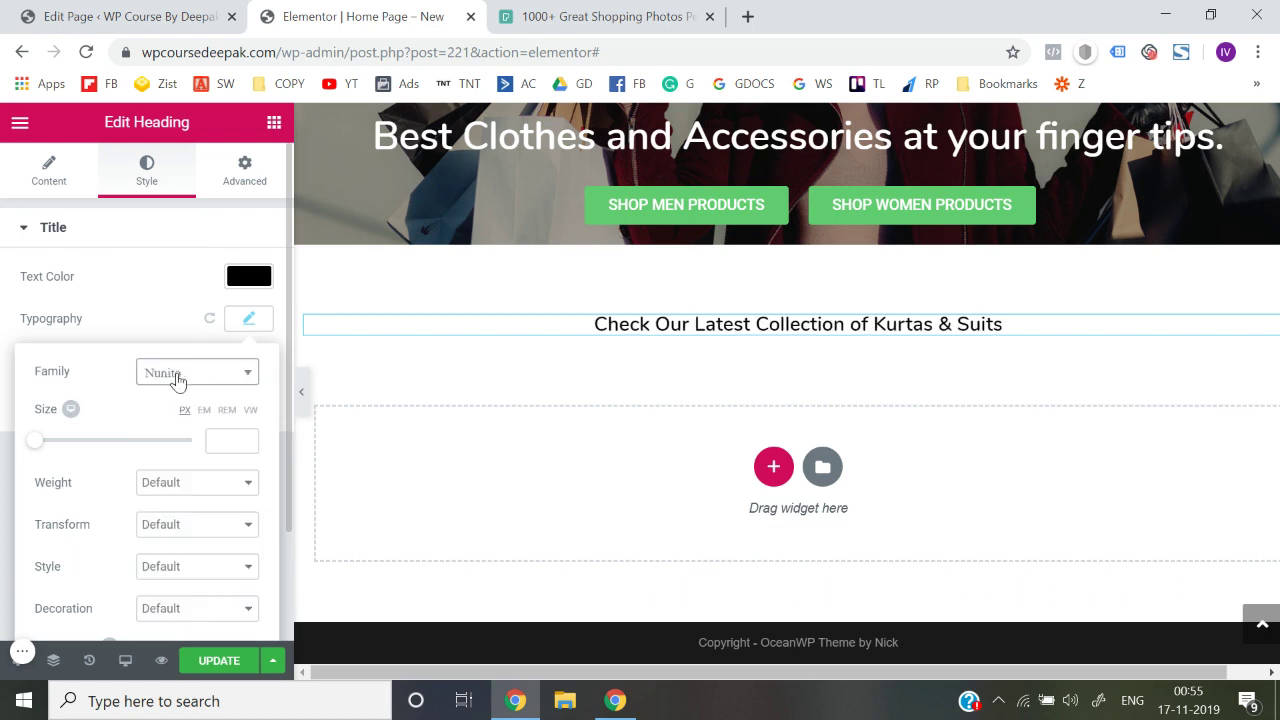
pyautogui.moveTo(40, 449); pyautogui.dragTo(57, 457)
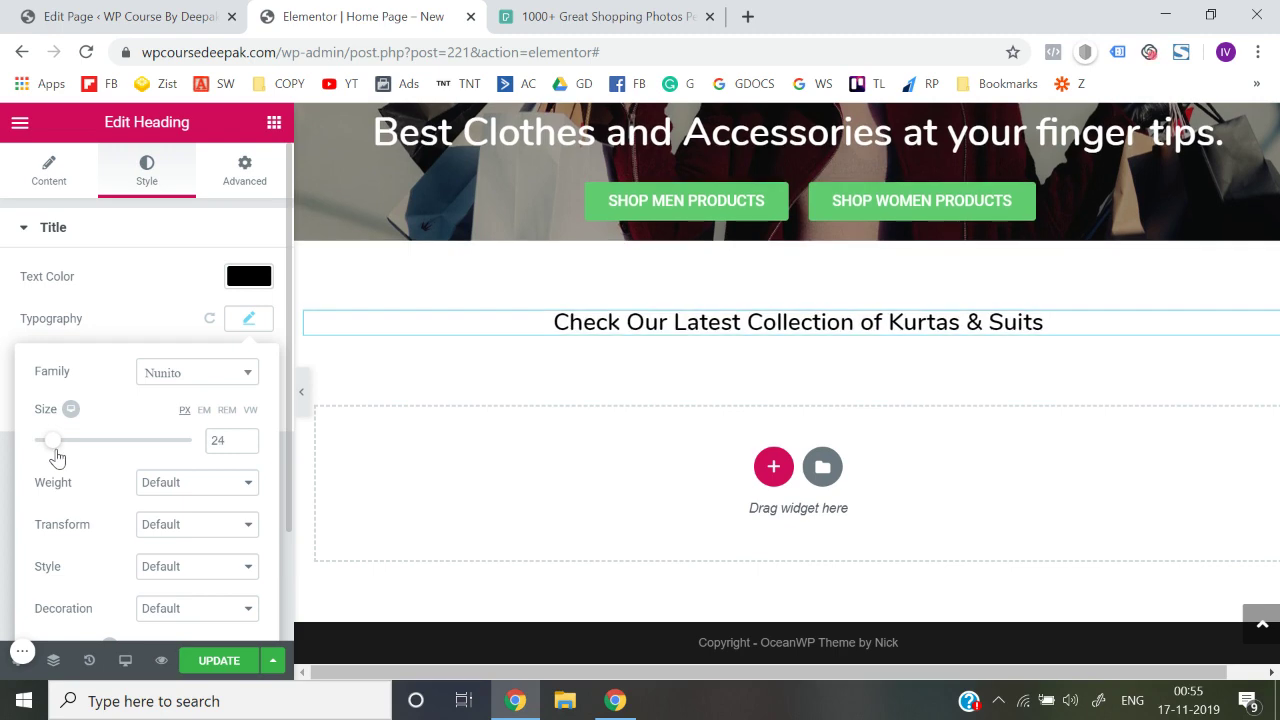
pyautogui.click(3, 444)
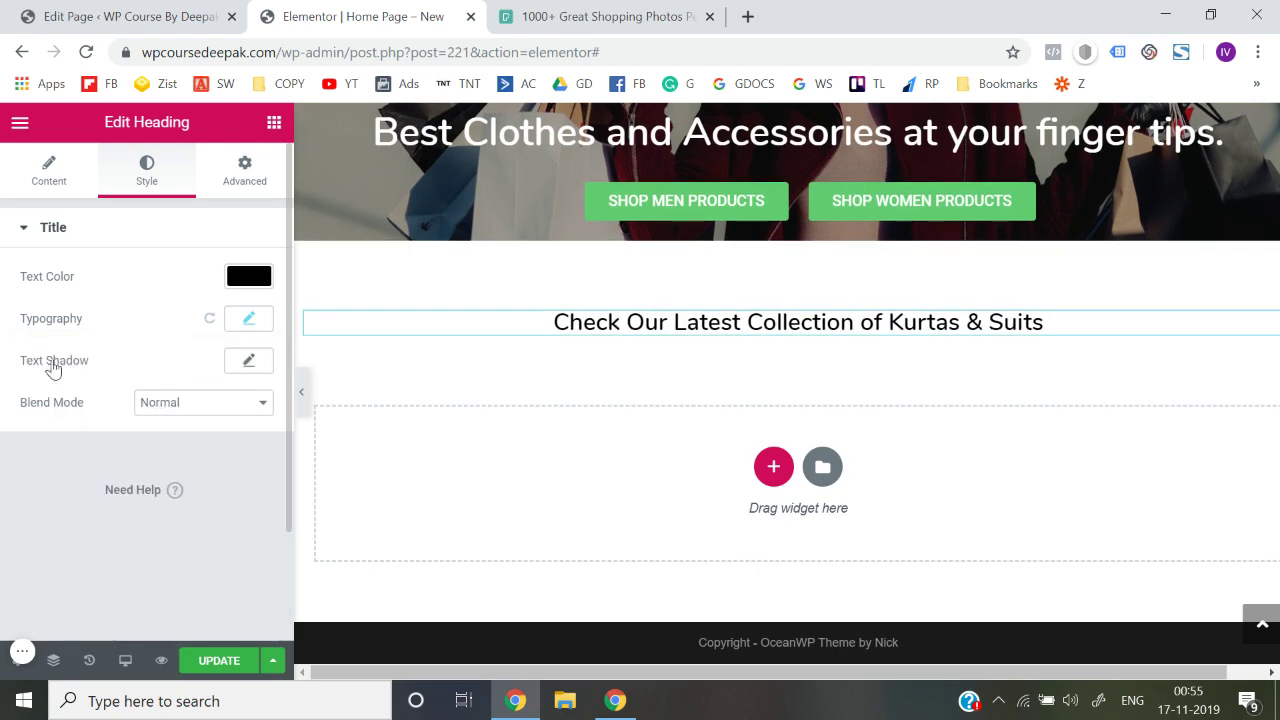
# - Check the product categories under Men in the site header and add a one-column section below the heading
pyautogui.click(274, 122)
pyautogui.scroll(3, 874, 206)
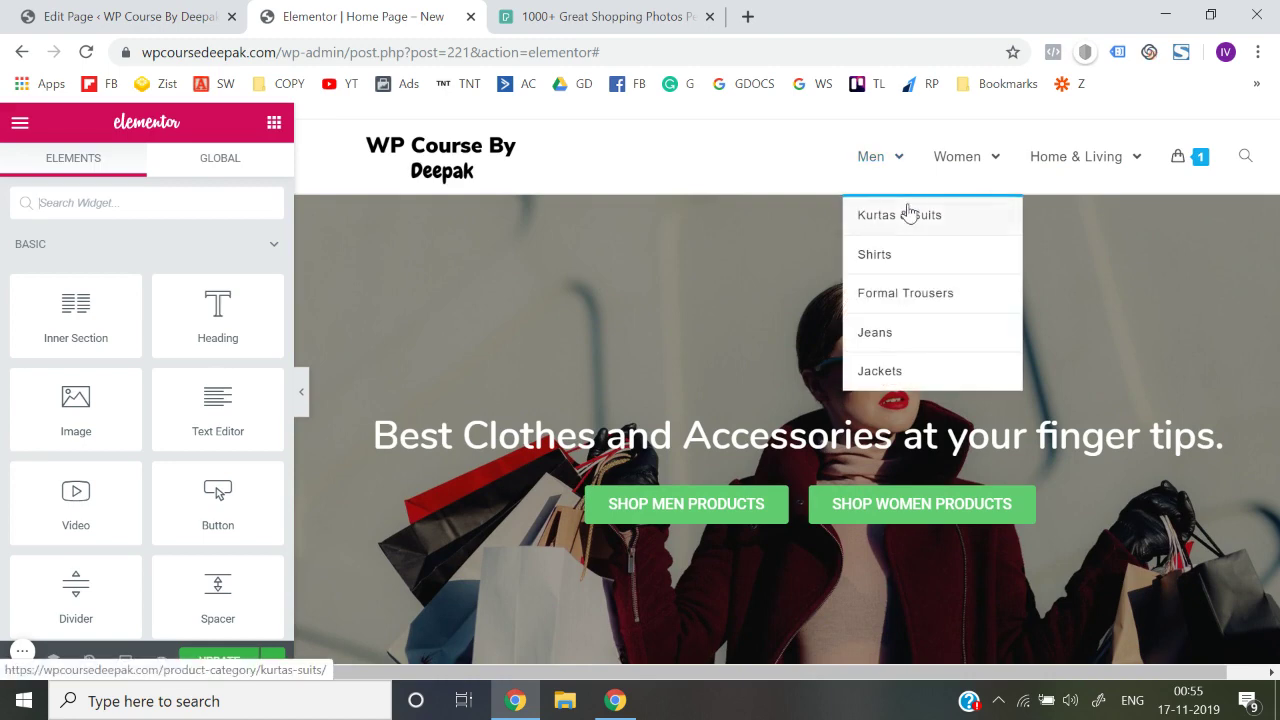
pyautogui.scroll(-3, 855, 449)
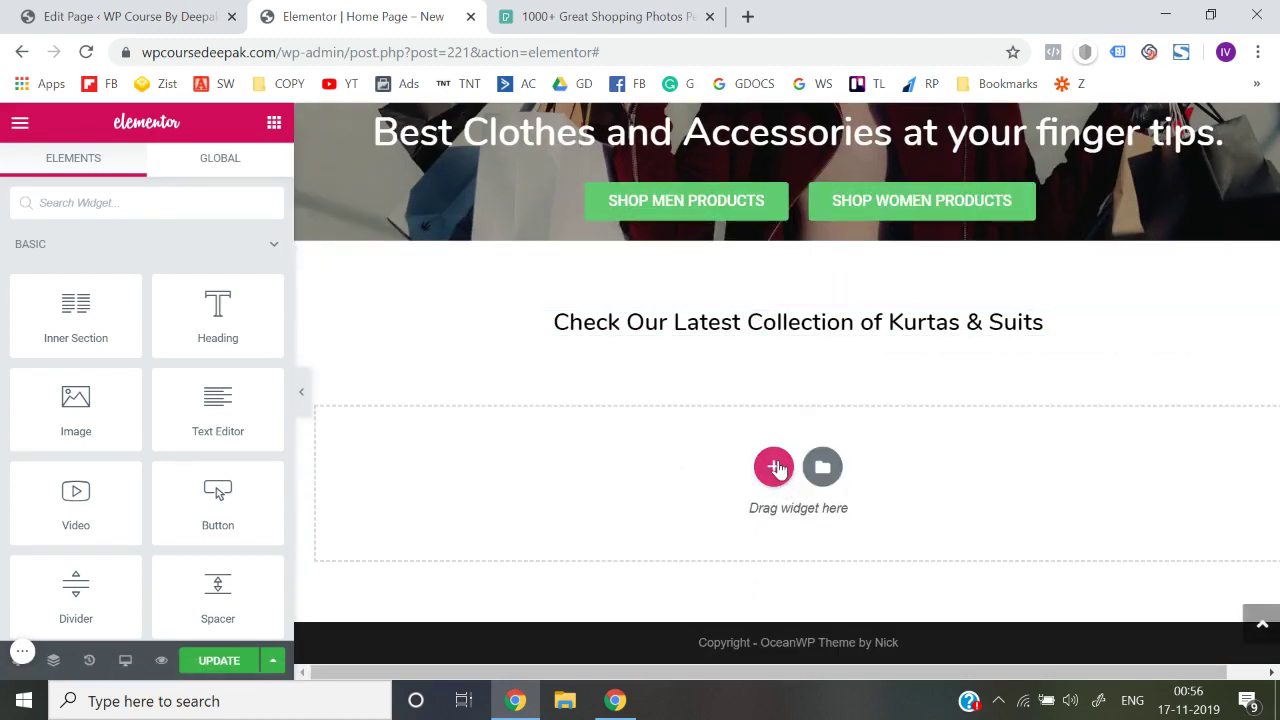
pyautogui.click(775, 467)
pyautogui.click(549, 529)
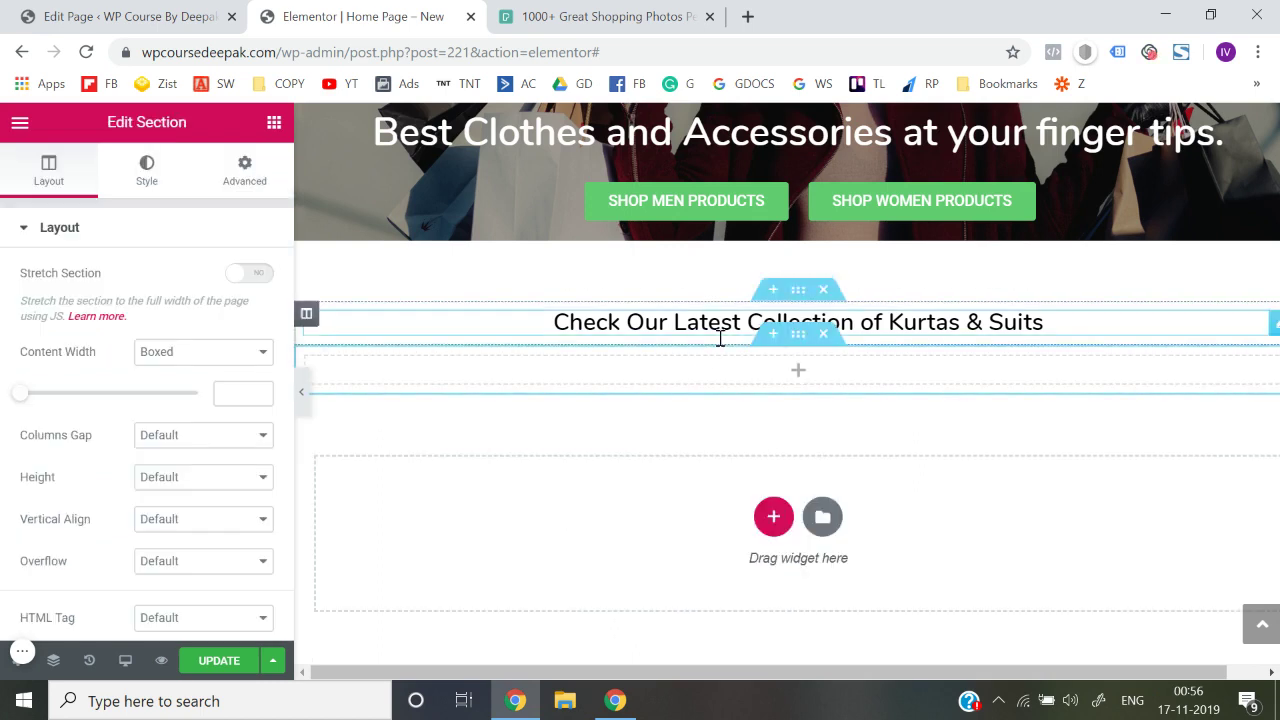
# - Find the EA Product Grid widget and place it in the new empty section below the heading
pyautogui.click(274, 122)
pyautogui.scroll(-5, 183, 430)
pyautogui.scroll(-10, 183, 430)
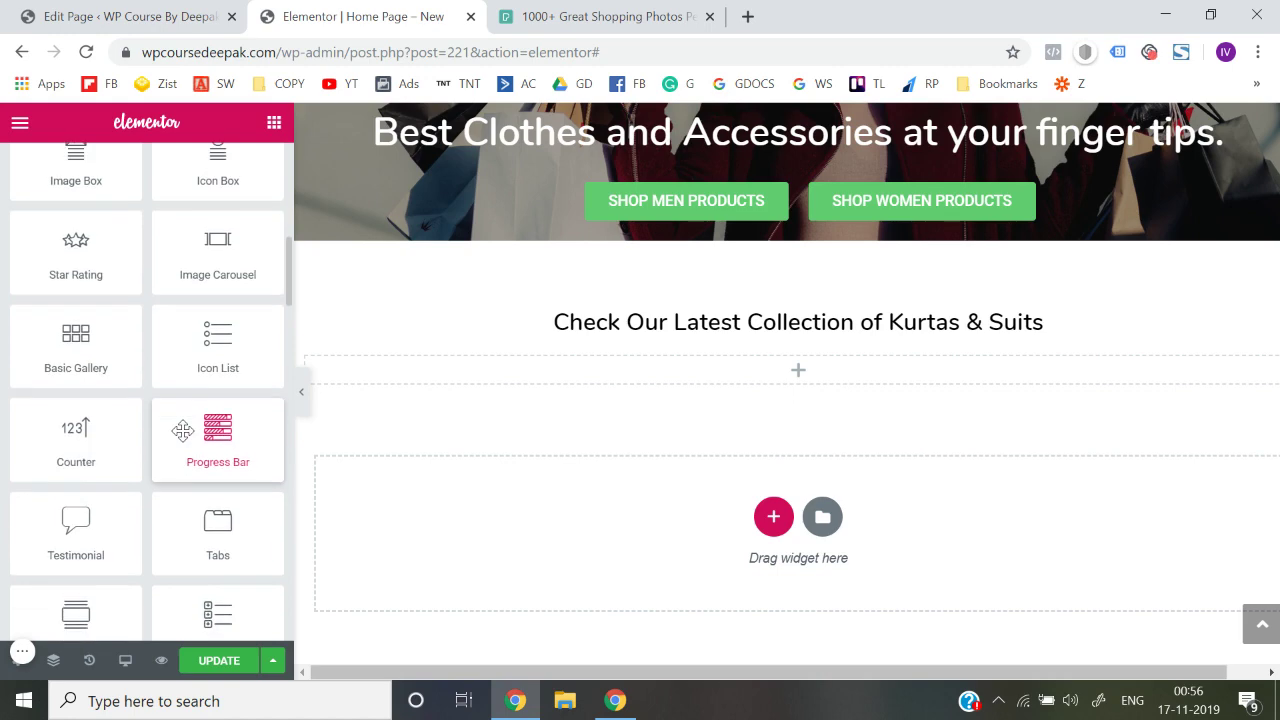
pyautogui.scroll(-10, 183, 430)
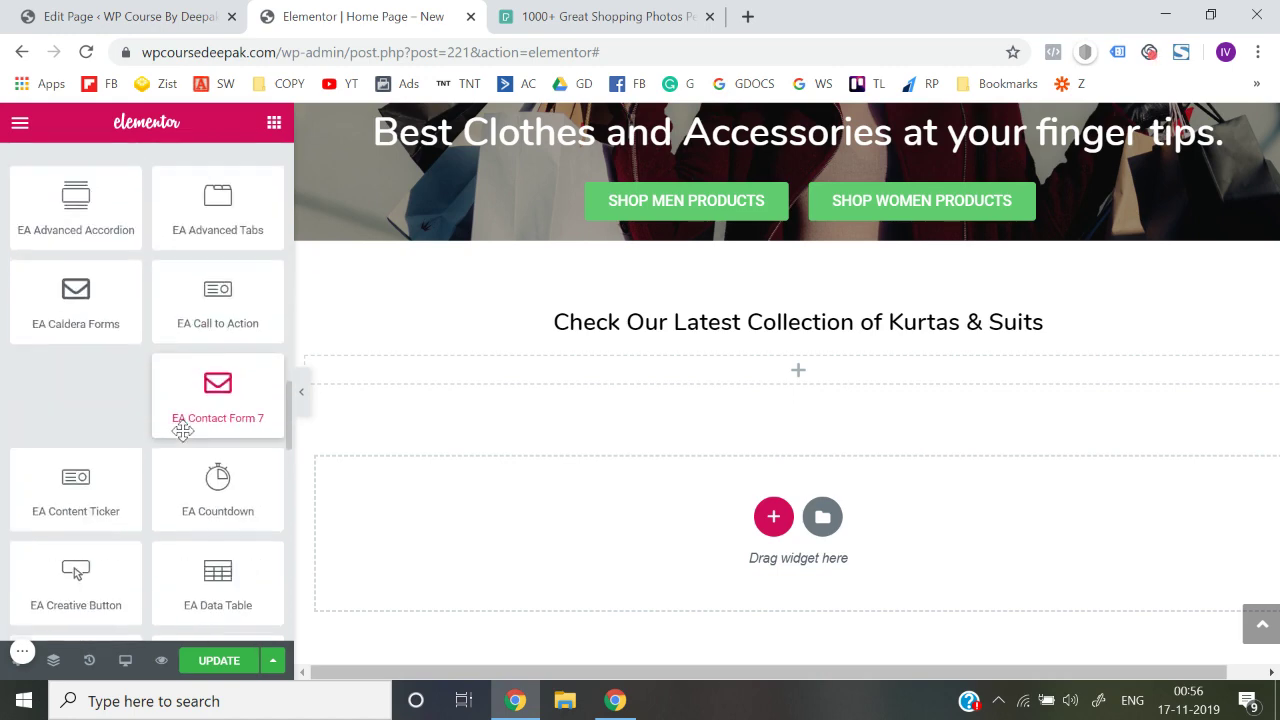
pyautogui.scroll(6, 183, 430)
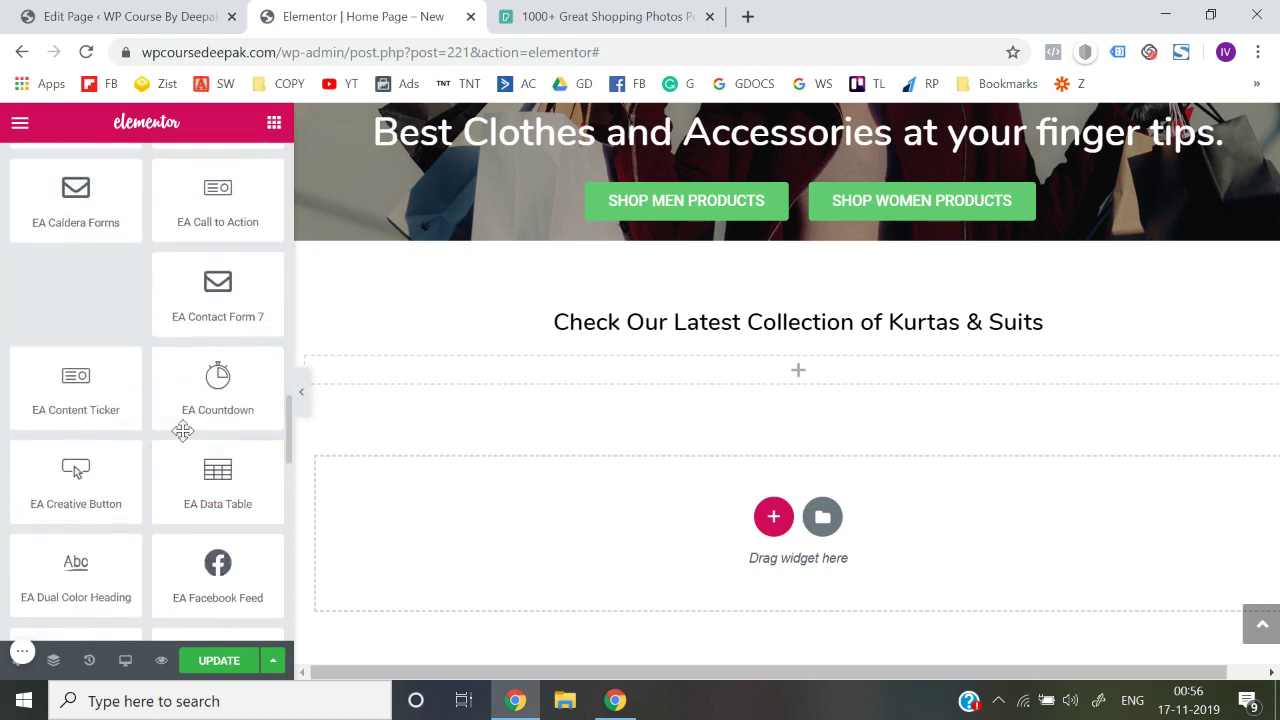
pyautogui.scroll(-8, 113, 290)
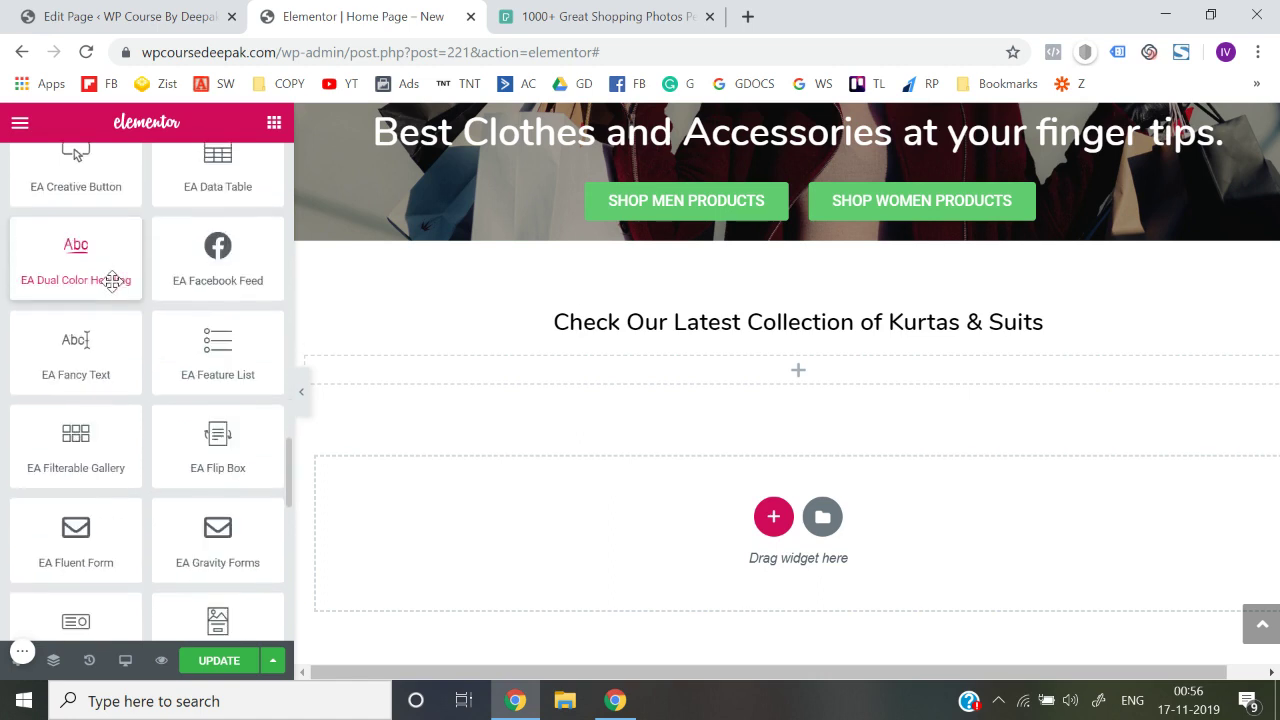
pyautogui.scroll(-1, 112, 282)
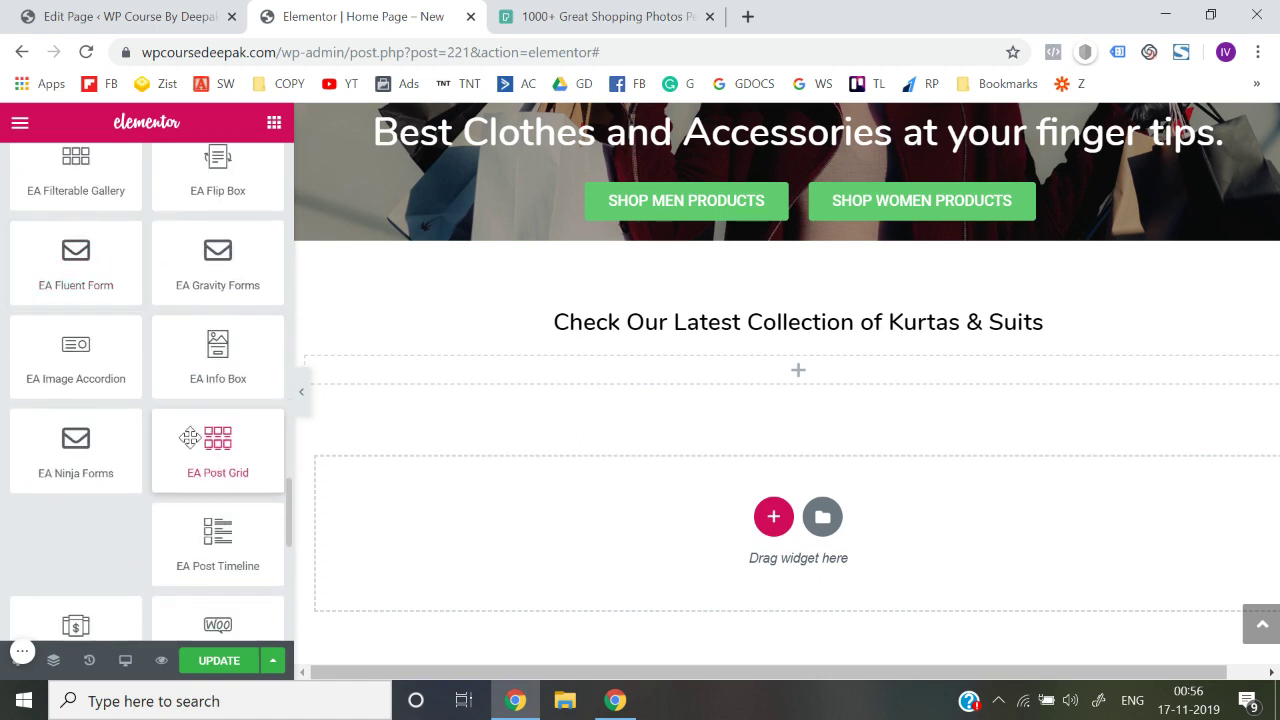
pyautogui.scroll(3, 190, 437)
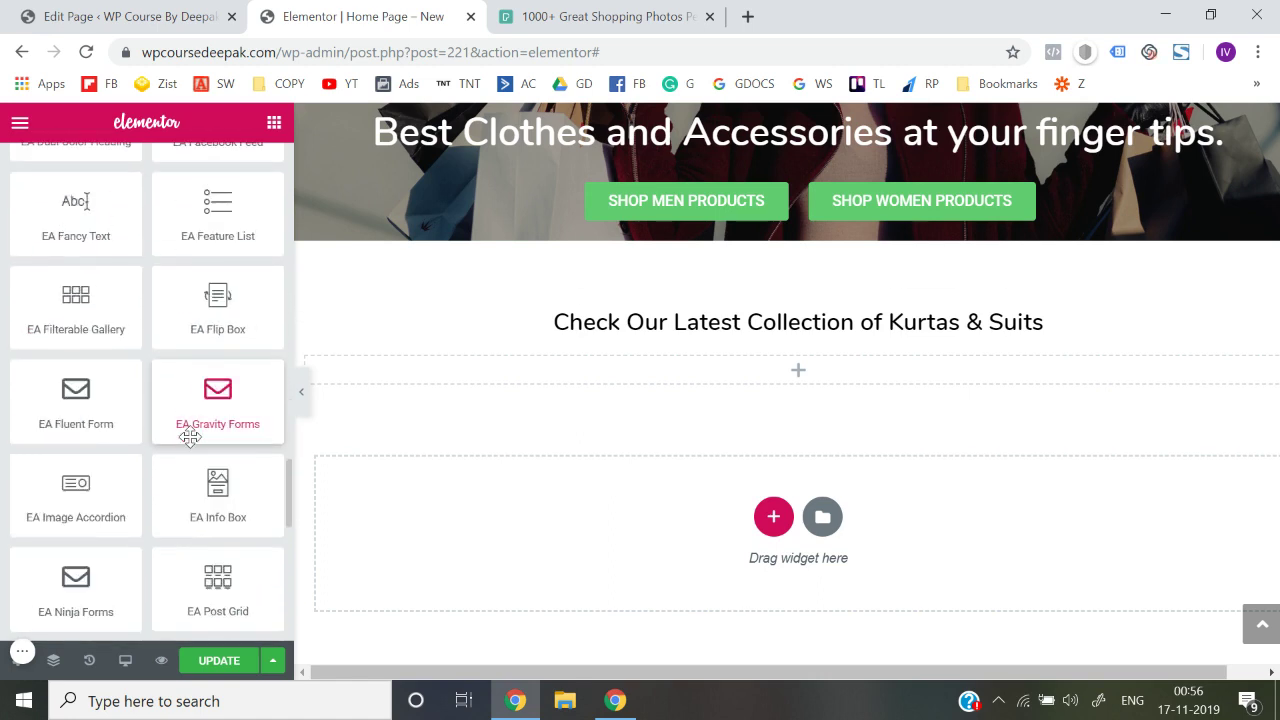
pyautogui.scroll(-5, 190, 437)
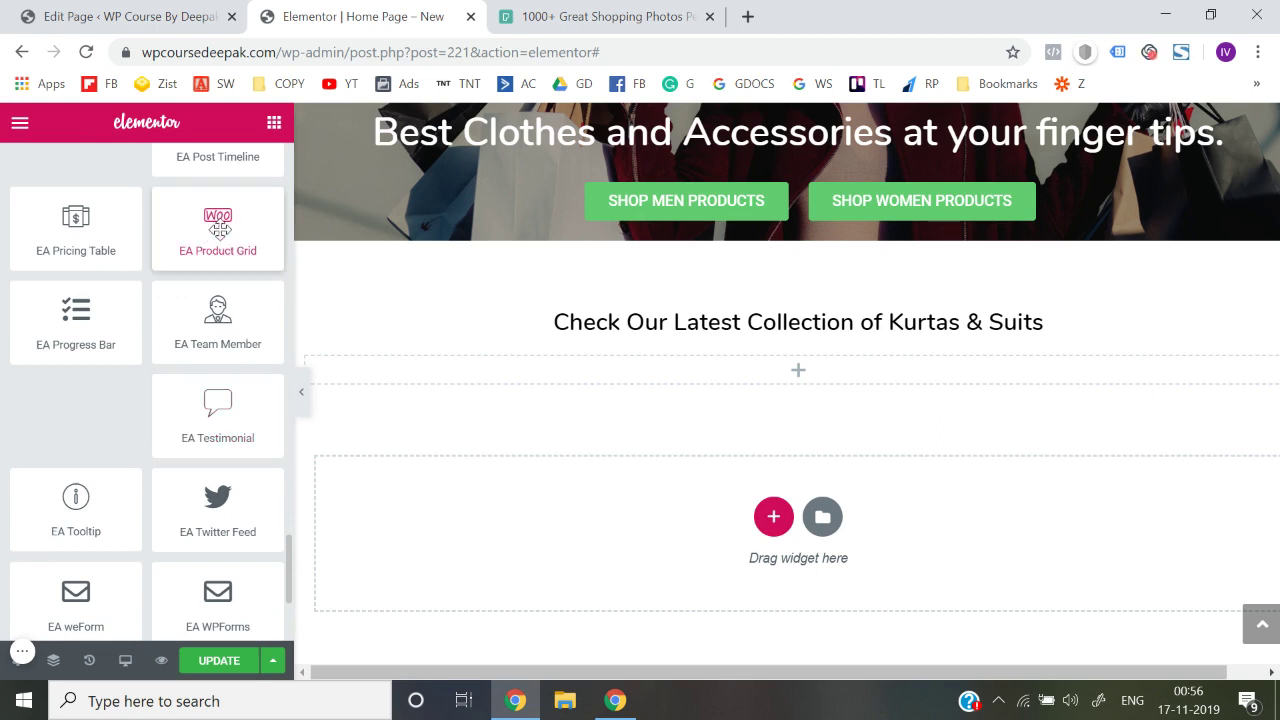
pyautogui.moveTo(218, 225); pyautogui.dragTo(762, 372)
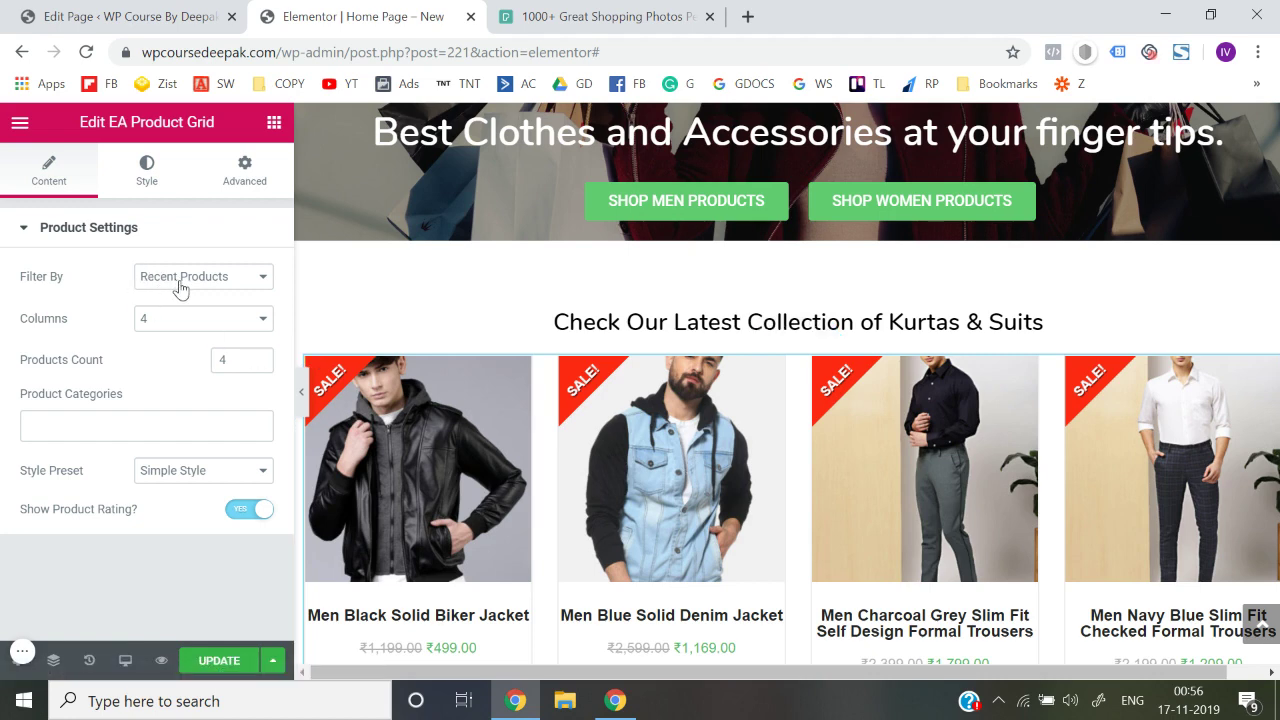
# - Limit the product grid to the Kurtas & Suits category and check the listed products
pyautogui.click(123, 433)
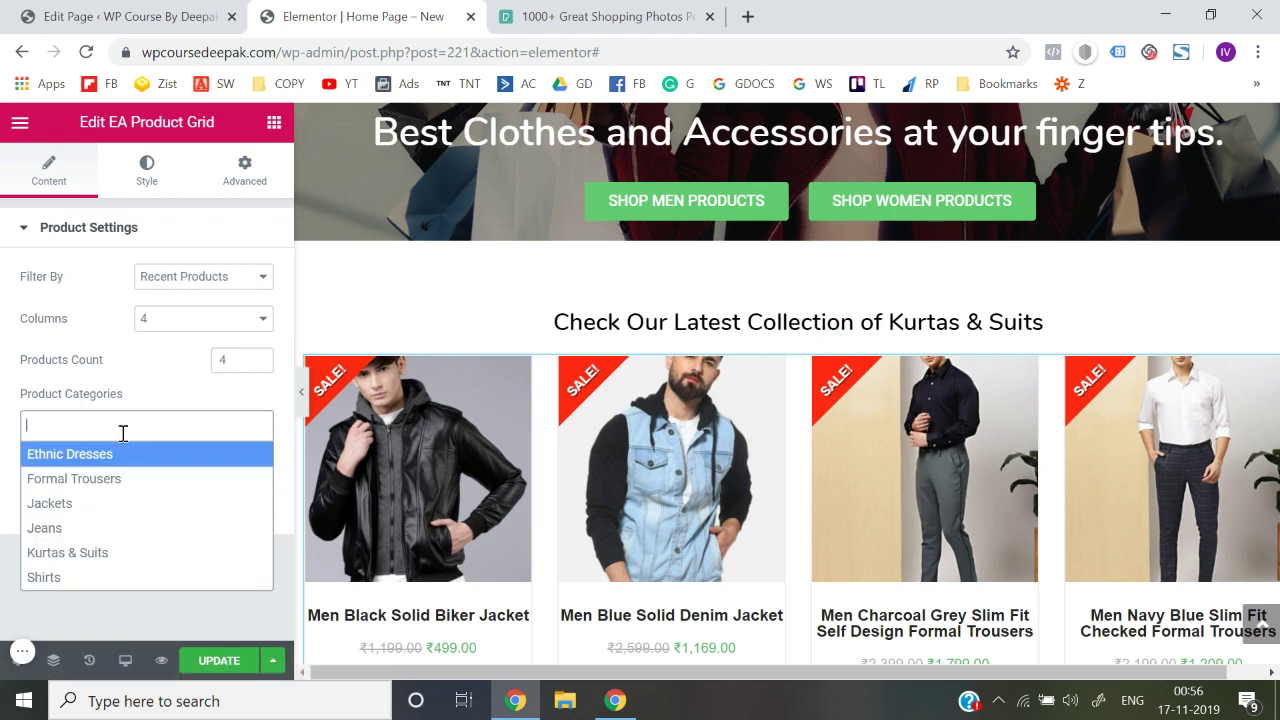
pyautogui.click(92, 553)
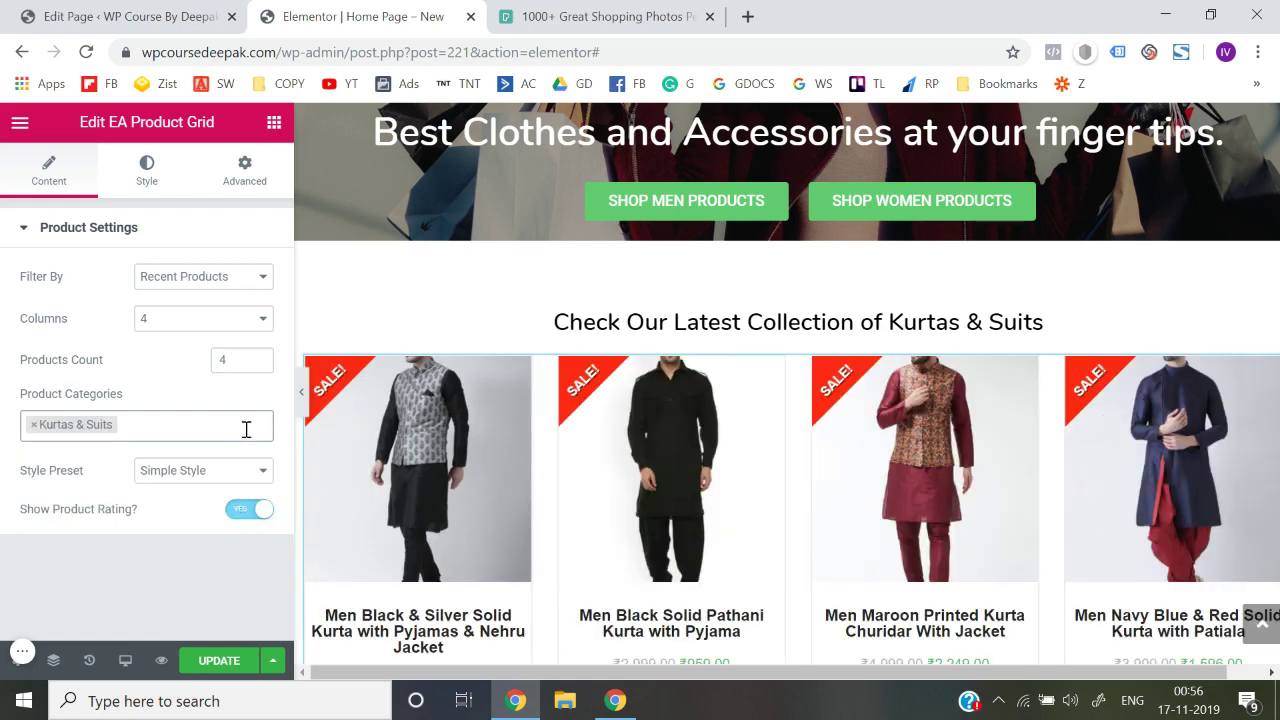
pyautogui.scroll(-1, 457, 471)
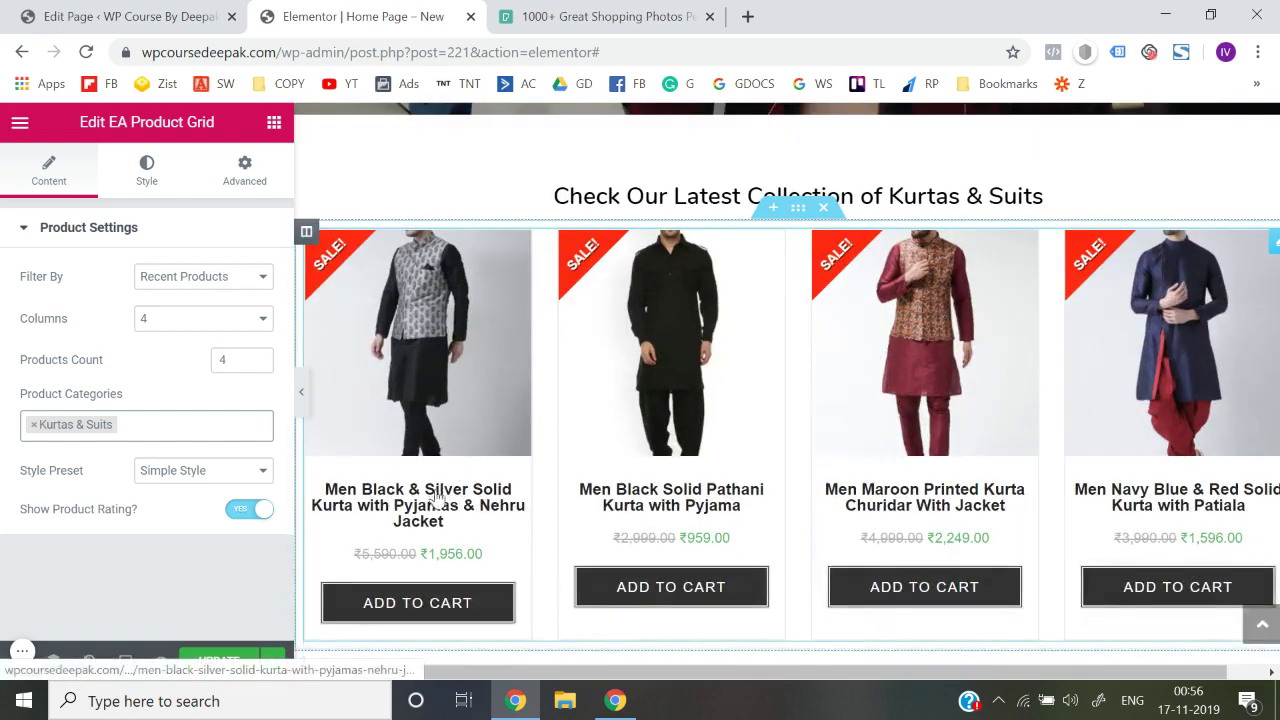
# - Try the Featured Products and Top Rated Products filters on the product grid and return to Recent Products
pyautogui.click(243, 282)
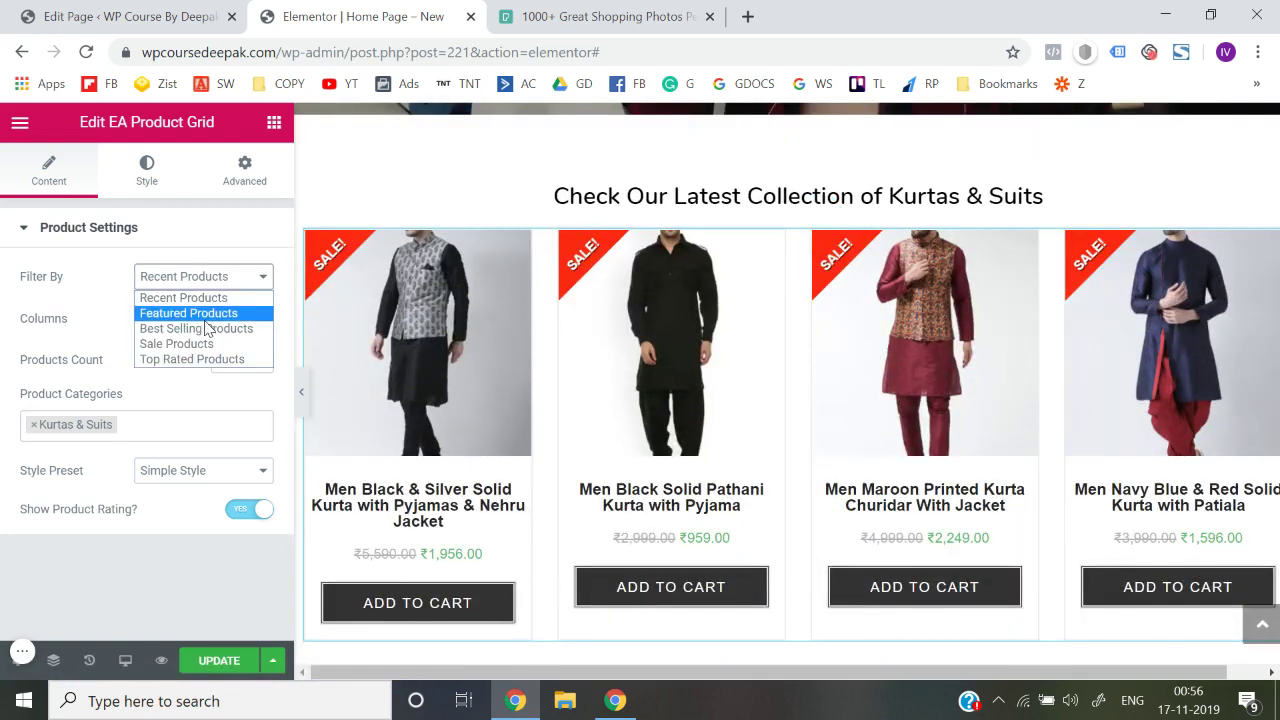
pyautogui.click(206, 316)
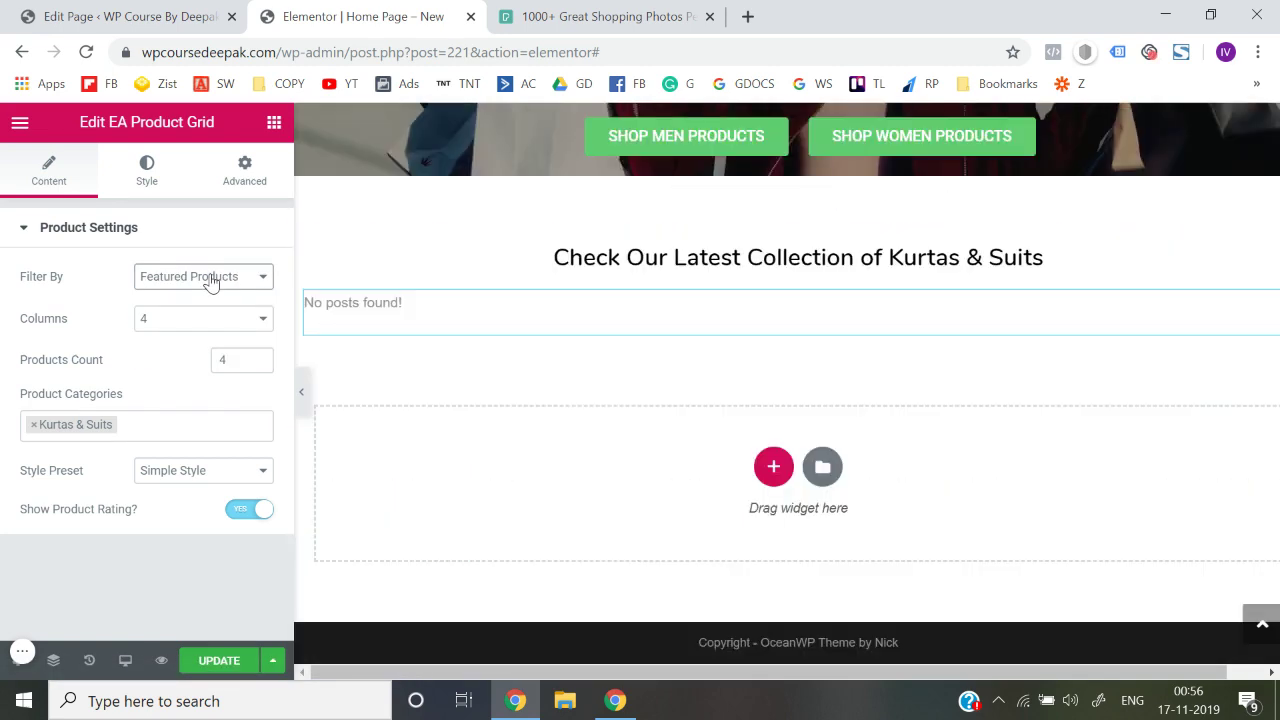
pyautogui.click(210, 283)
pyautogui.click(194, 298)
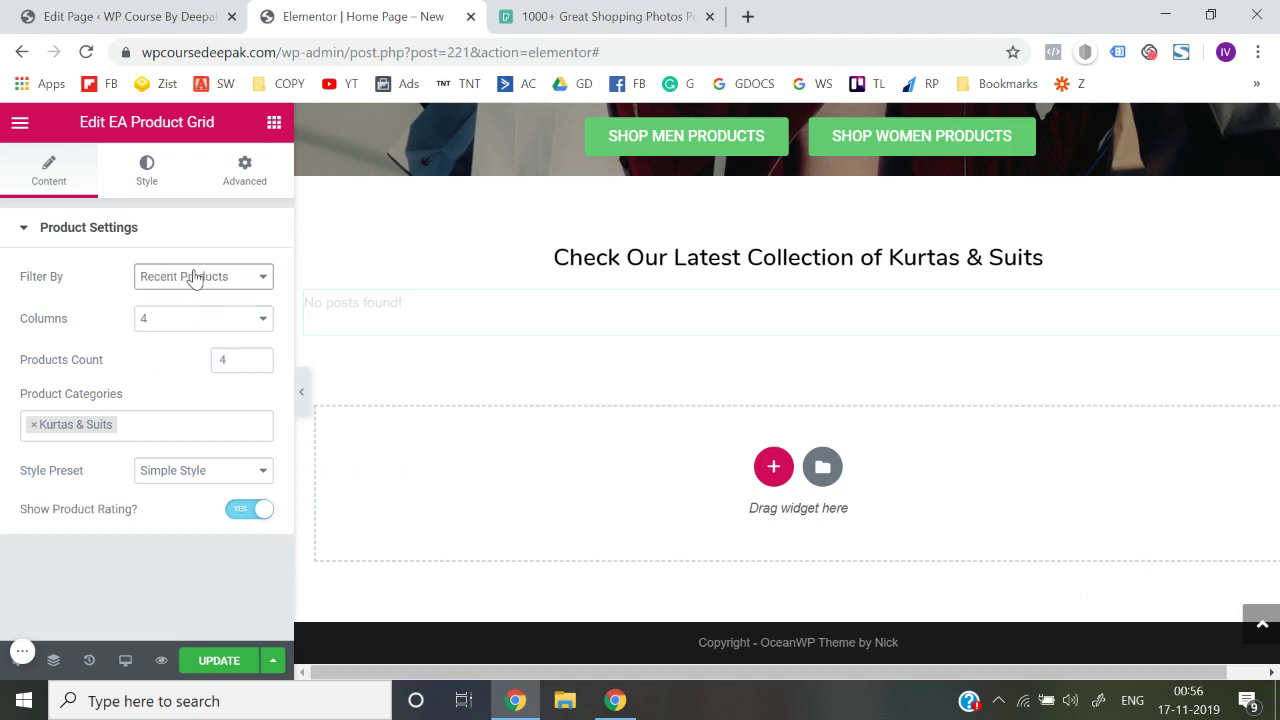
pyautogui.click(195, 278)
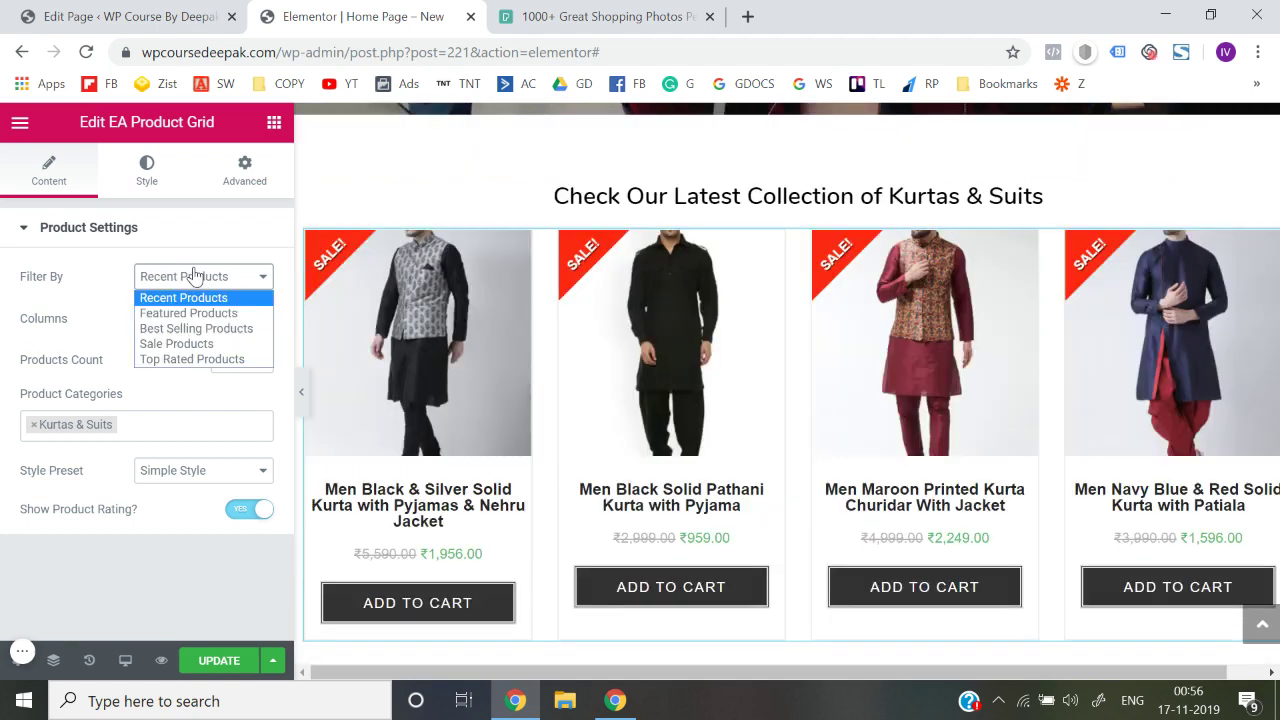
pyautogui.click(183, 360)
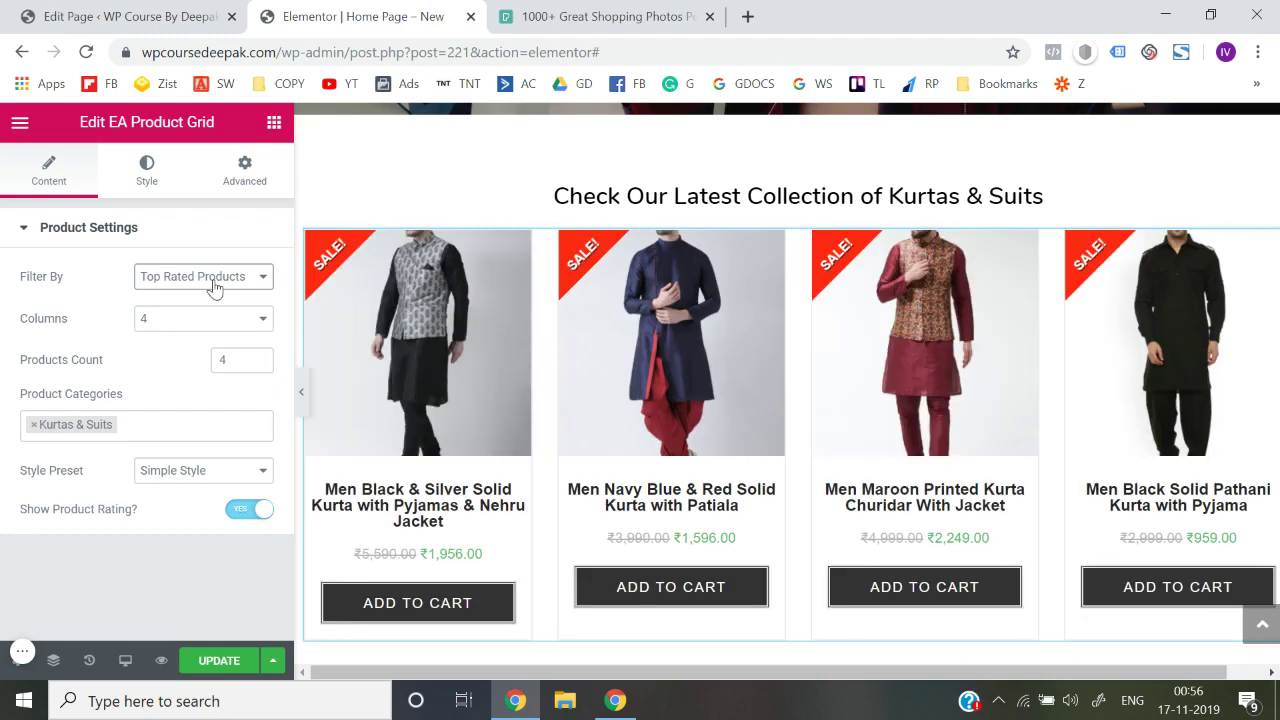
pyautogui.click(213, 288)
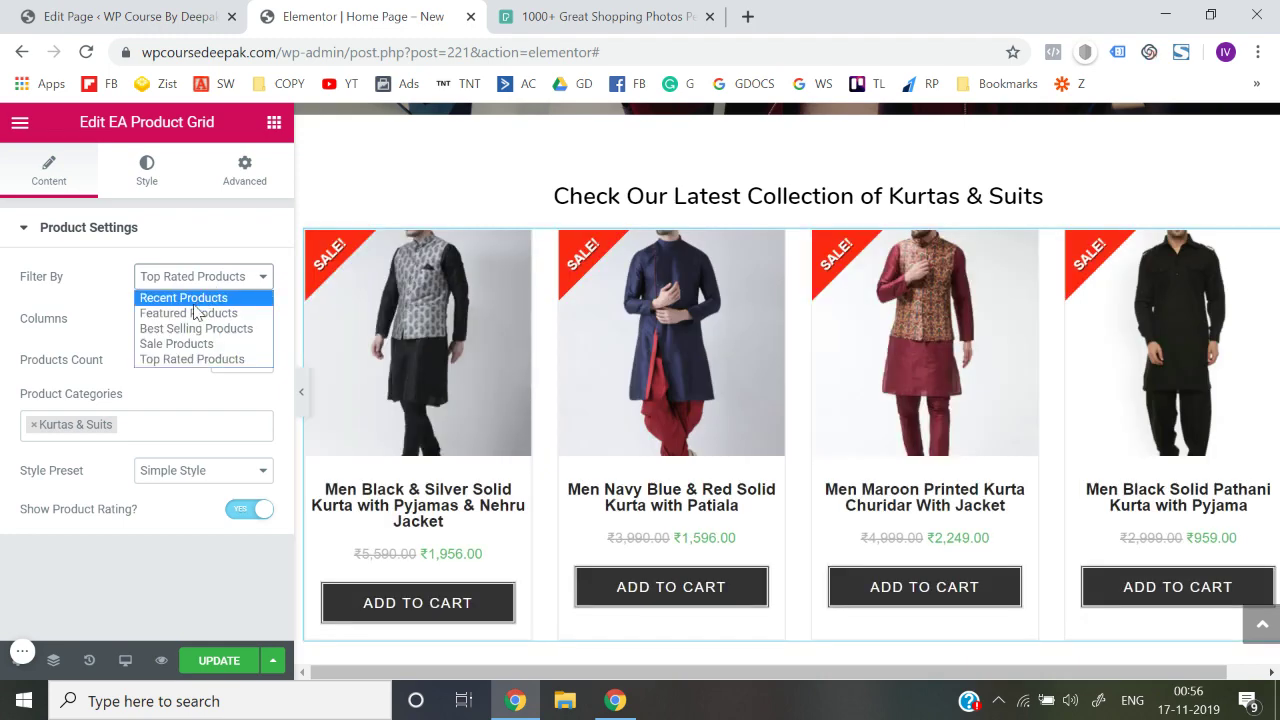
pyautogui.press('Return')
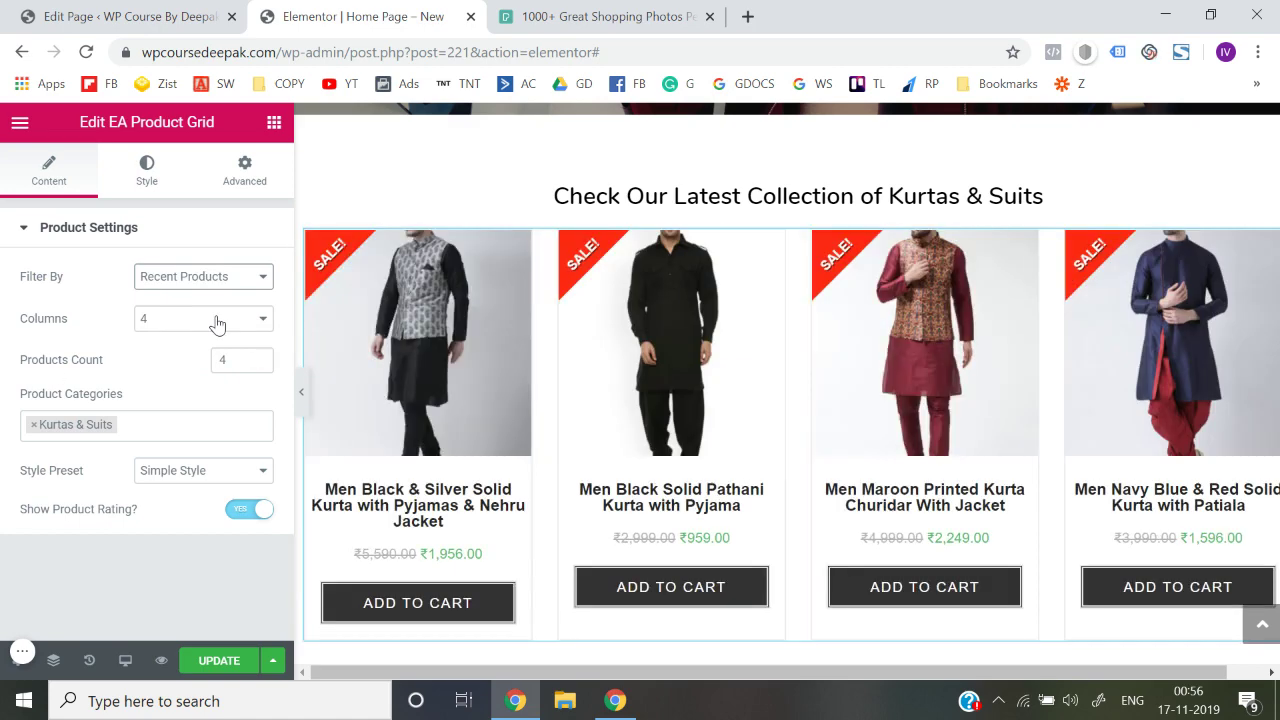
# - Set the product grid to 3 columns and preview it at full width without the editing panel
pyautogui.click(214, 320)
pyautogui.click(170, 371)
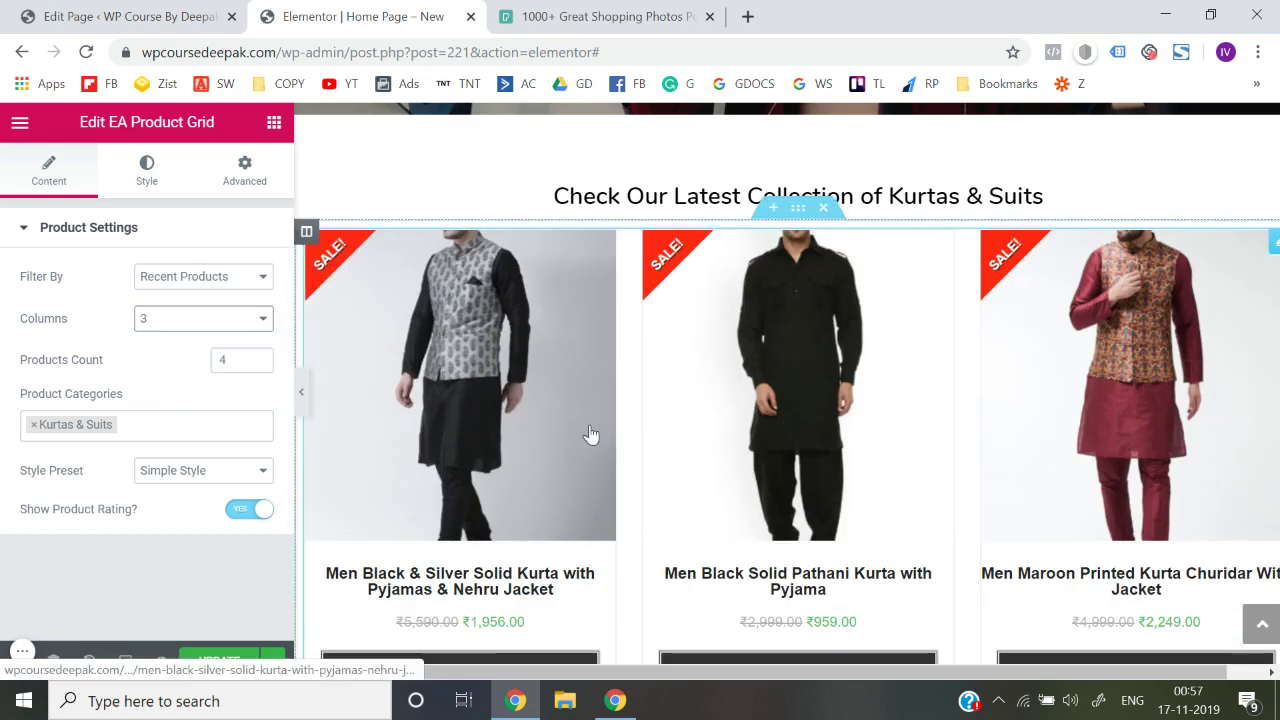
pyautogui.click(301, 390)
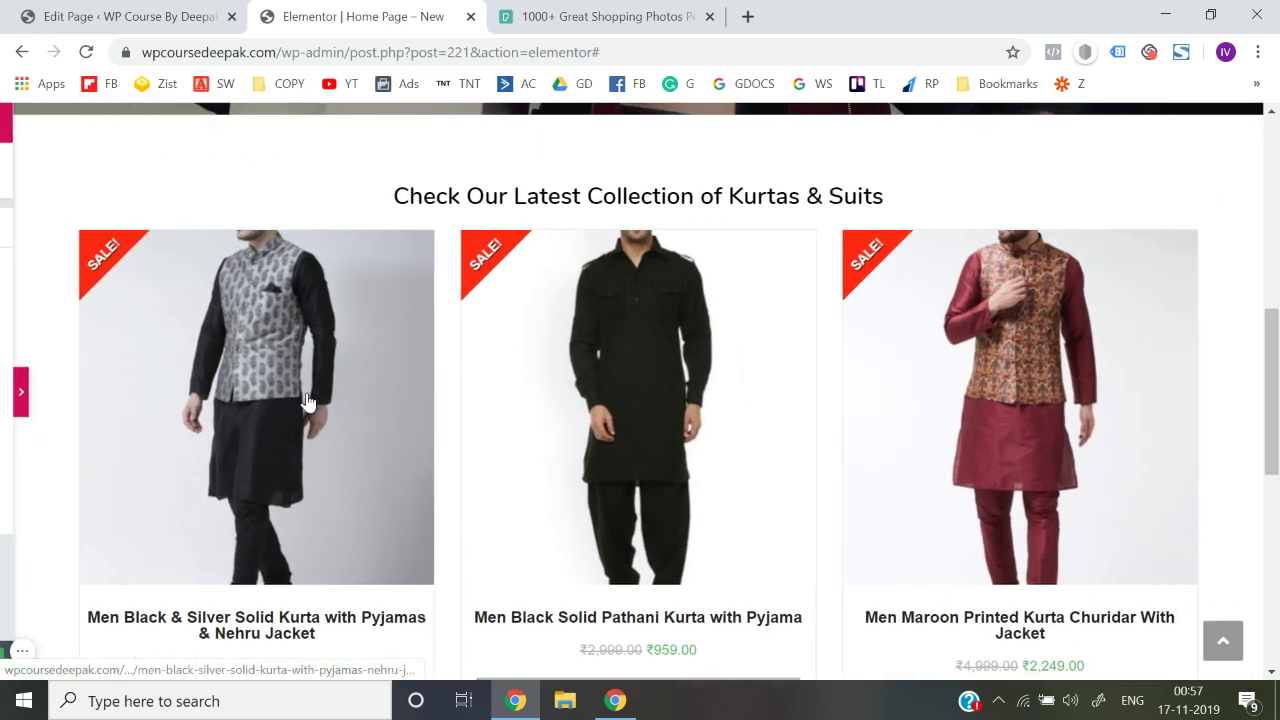
pyautogui.click(5, 385)
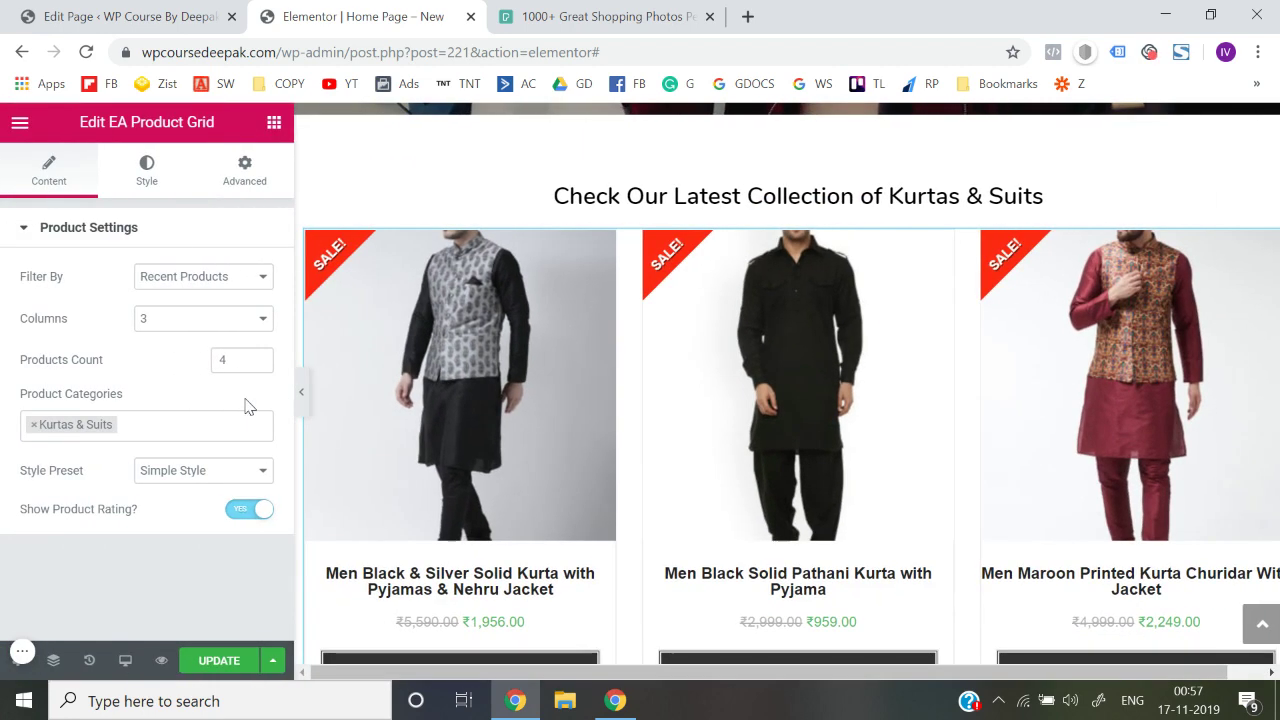
# - Try the Reveal Style and Overlay Style presets on the product grid and return to Simple Style
pyautogui.click(202, 481)
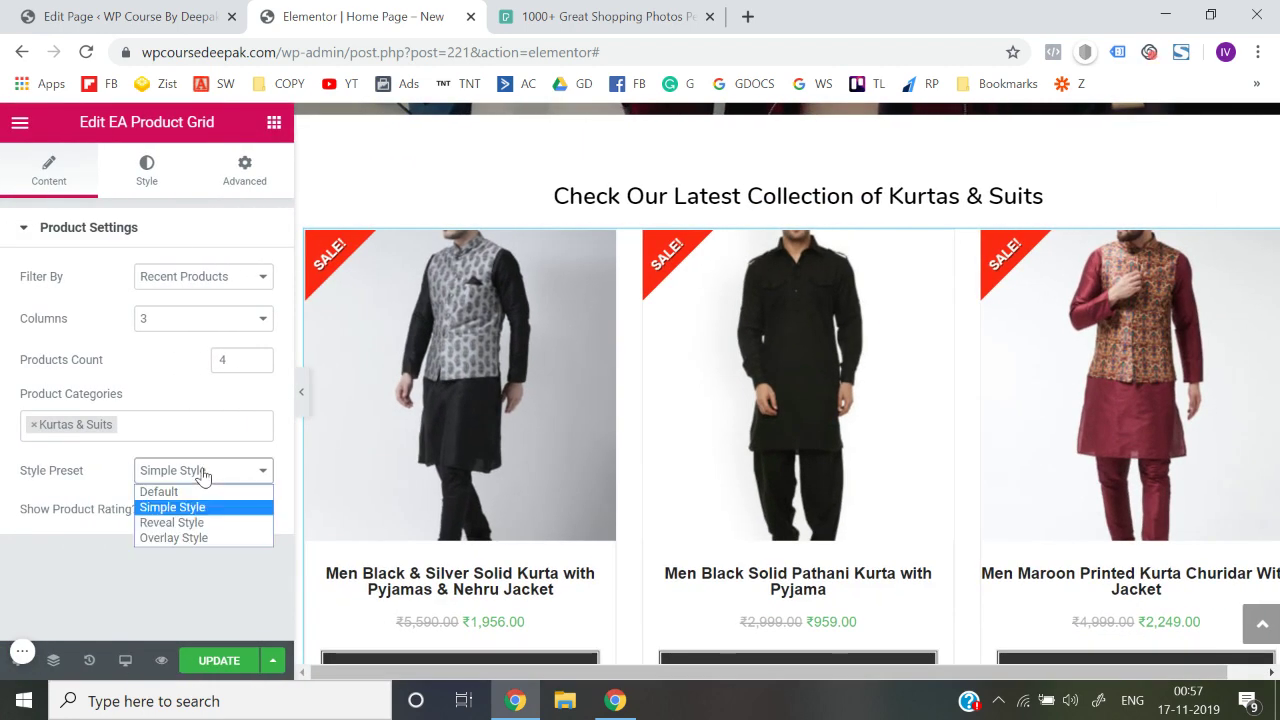
pyautogui.click(190, 524)
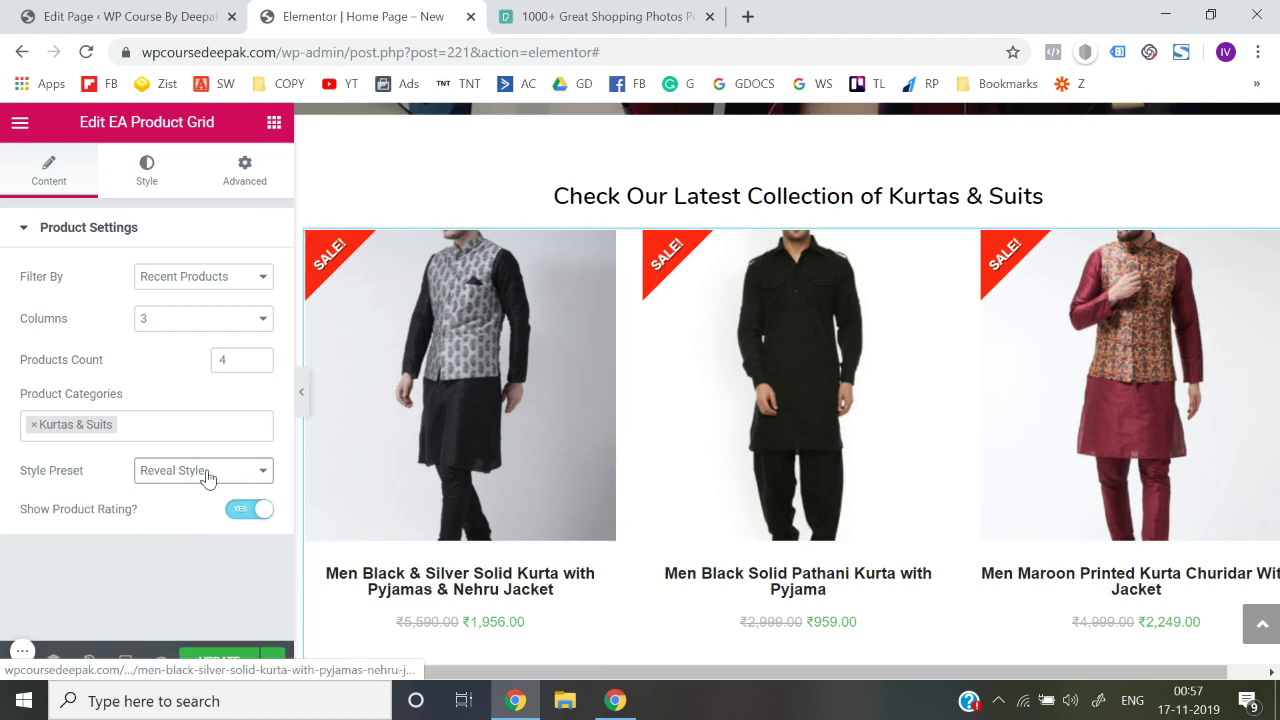
pyautogui.click(210, 474)
pyautogui.click(183, 537)
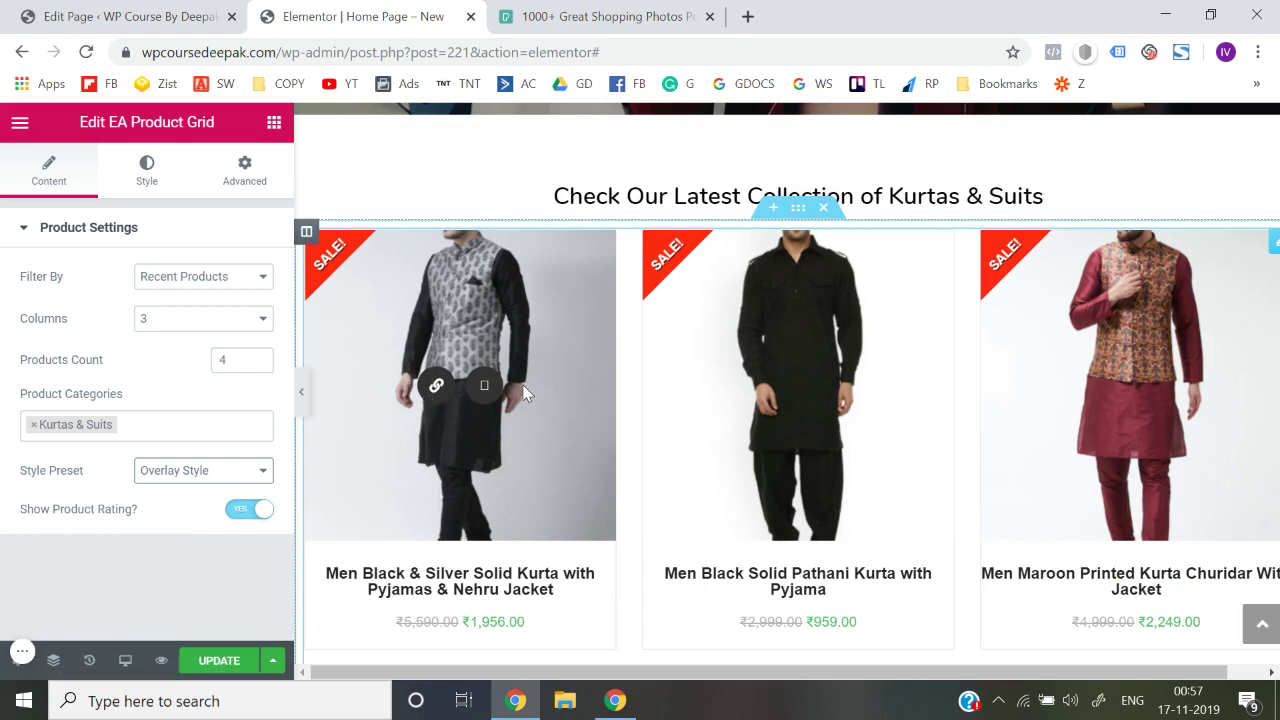
pyautogui.click(177, 478)
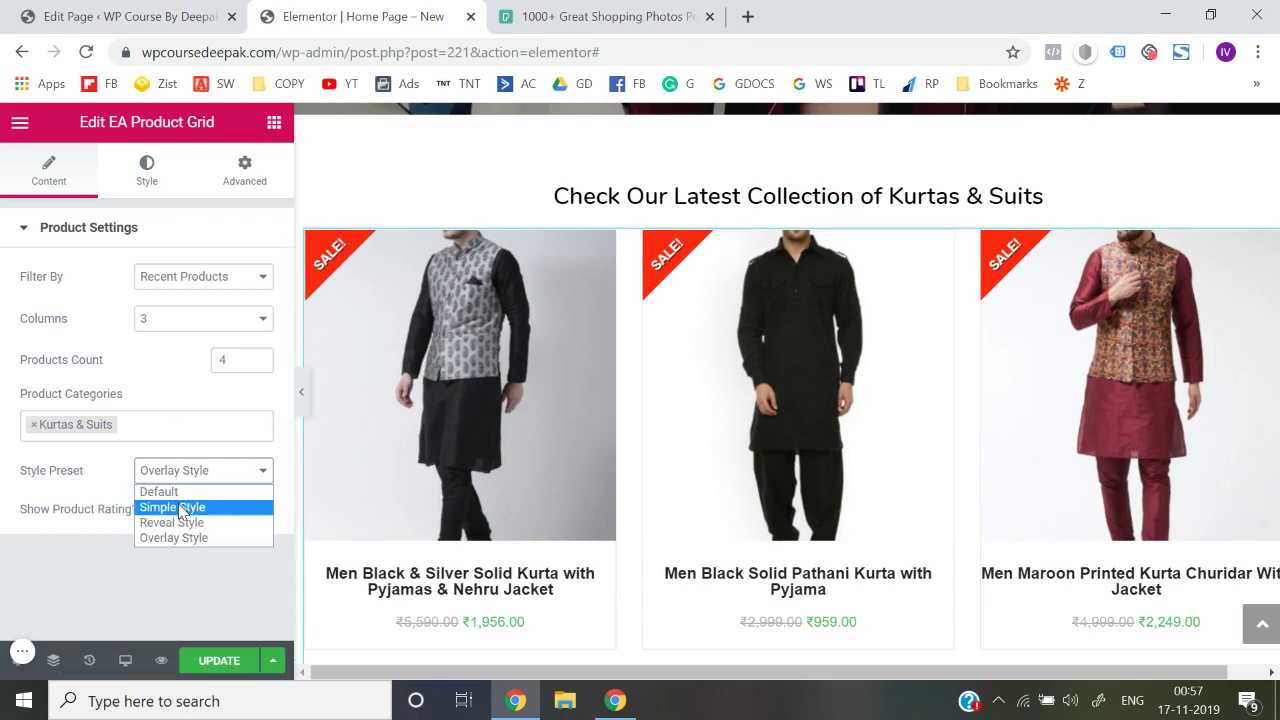
pyautogui.click(181, 508)
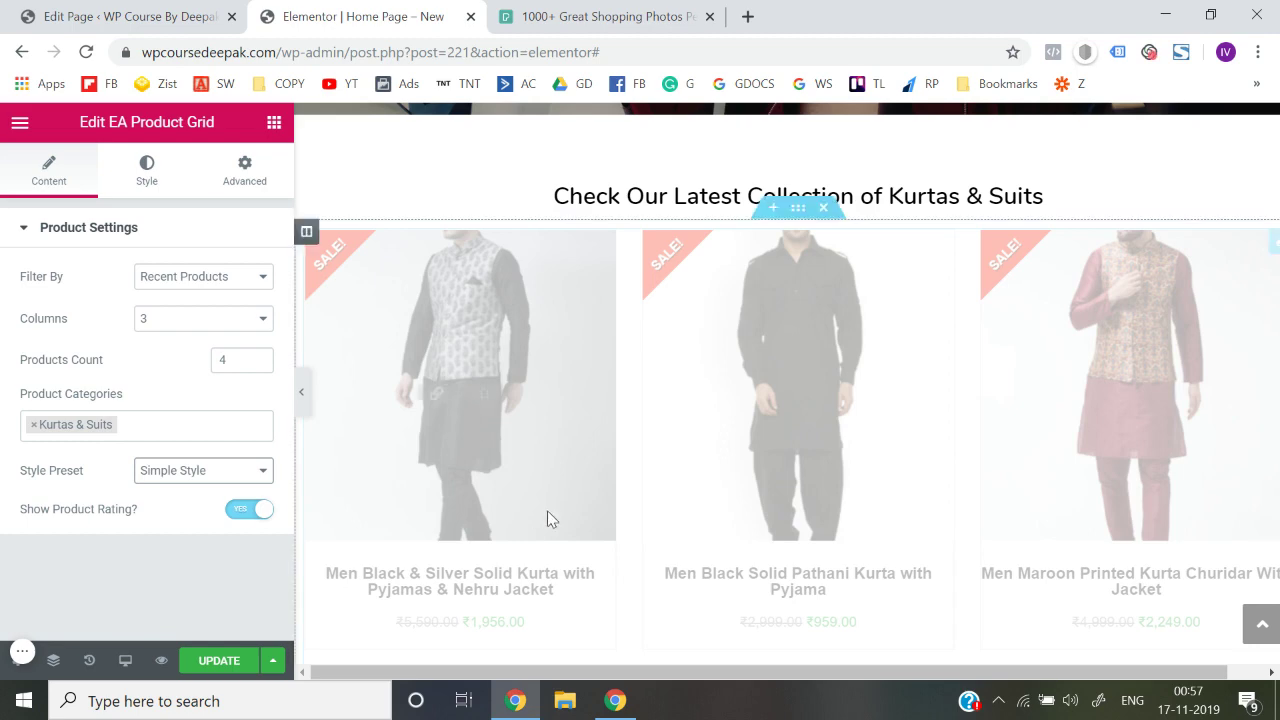
# - Set the product grid's products count to 3 and check the resulting row of products
pyautogui.scroll(-2, 547, 511)
pyautogui.scroll(-3, 547, 518)
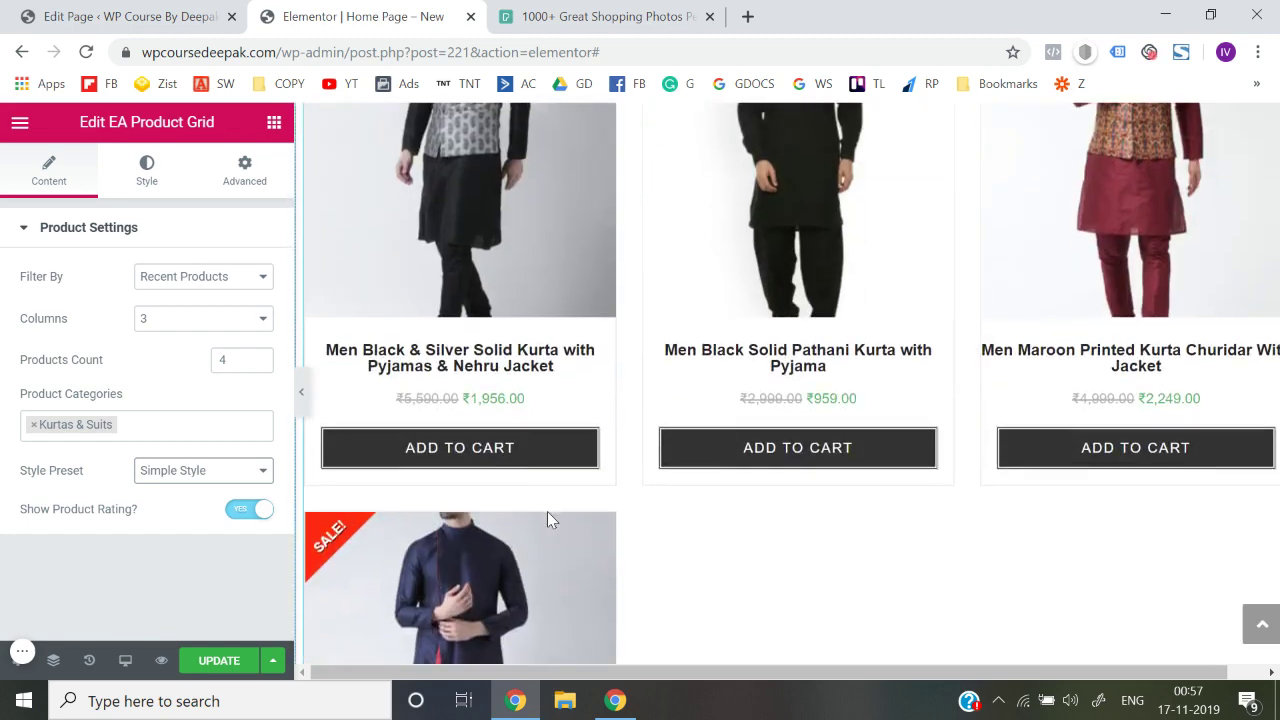
pyautogui.scroll(1, 471, 500)
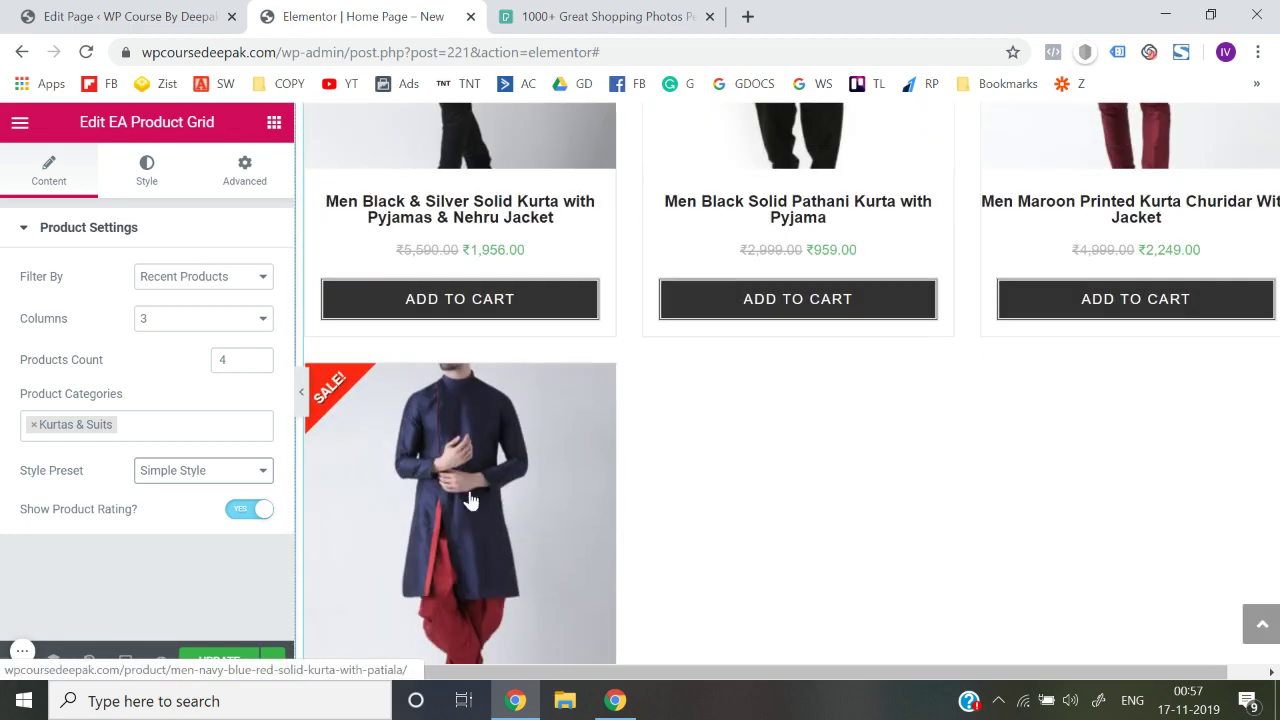
pyautogui.click(257, 366)
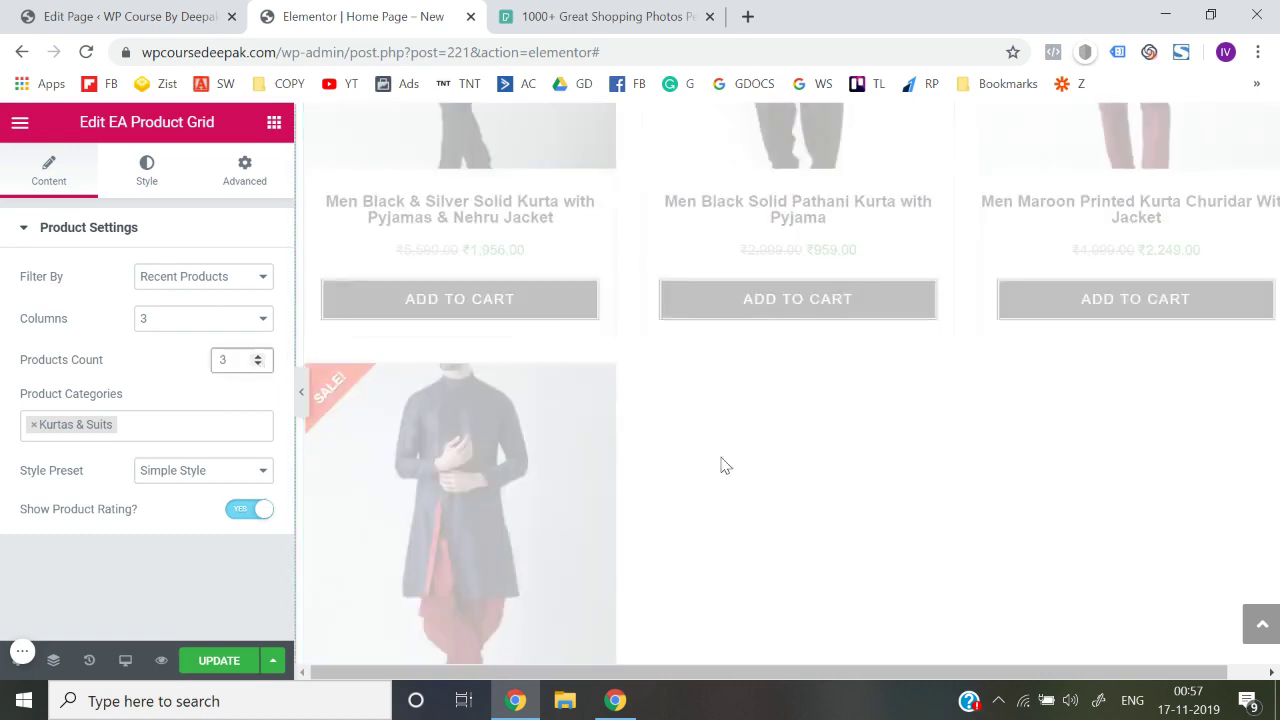
pyautogui.scroll(2, 724, 465)
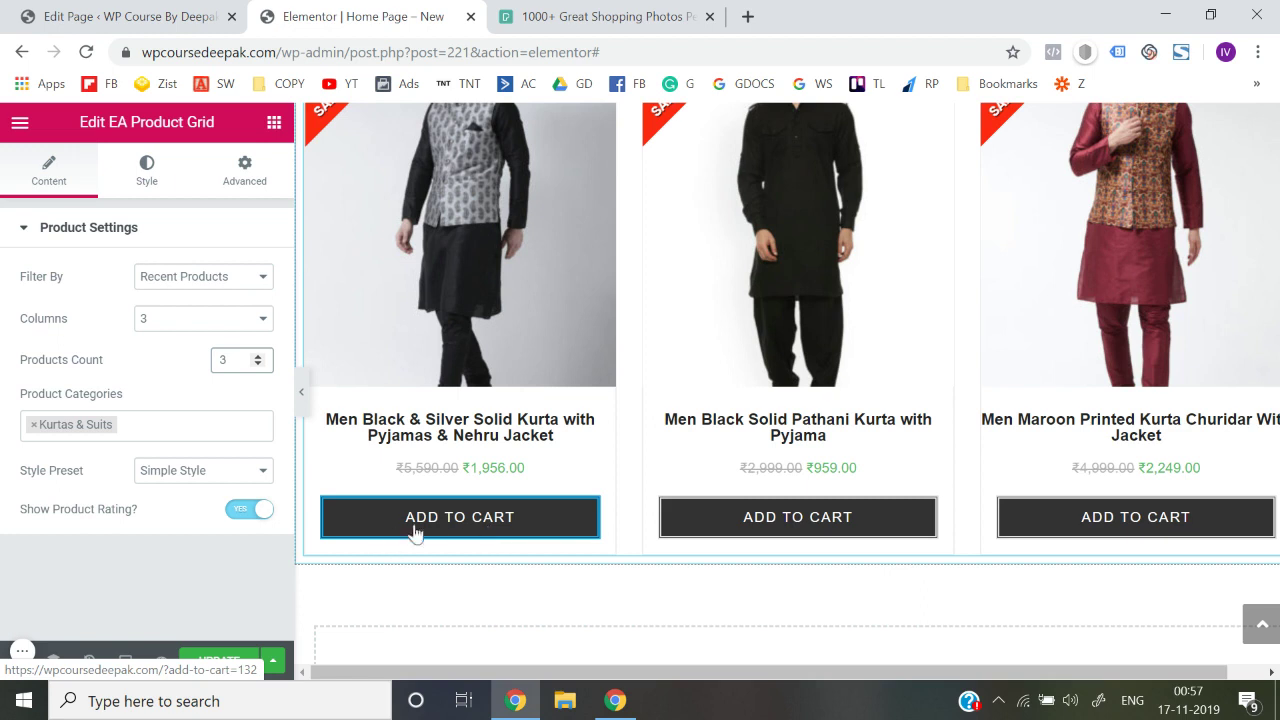
# - Set the normal background color of the product grid's Add to Cart buttons to green #23a455
pyautogui.click(156, 190)
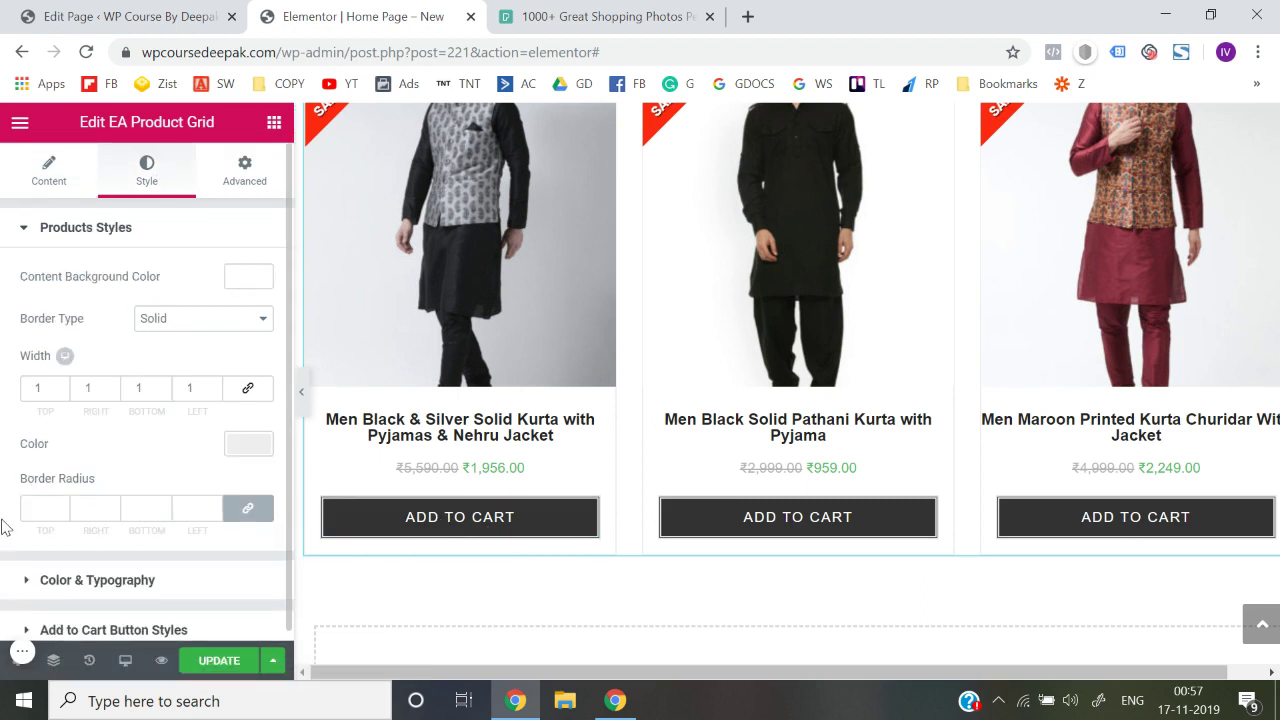
pyautogui.click(116, 621)
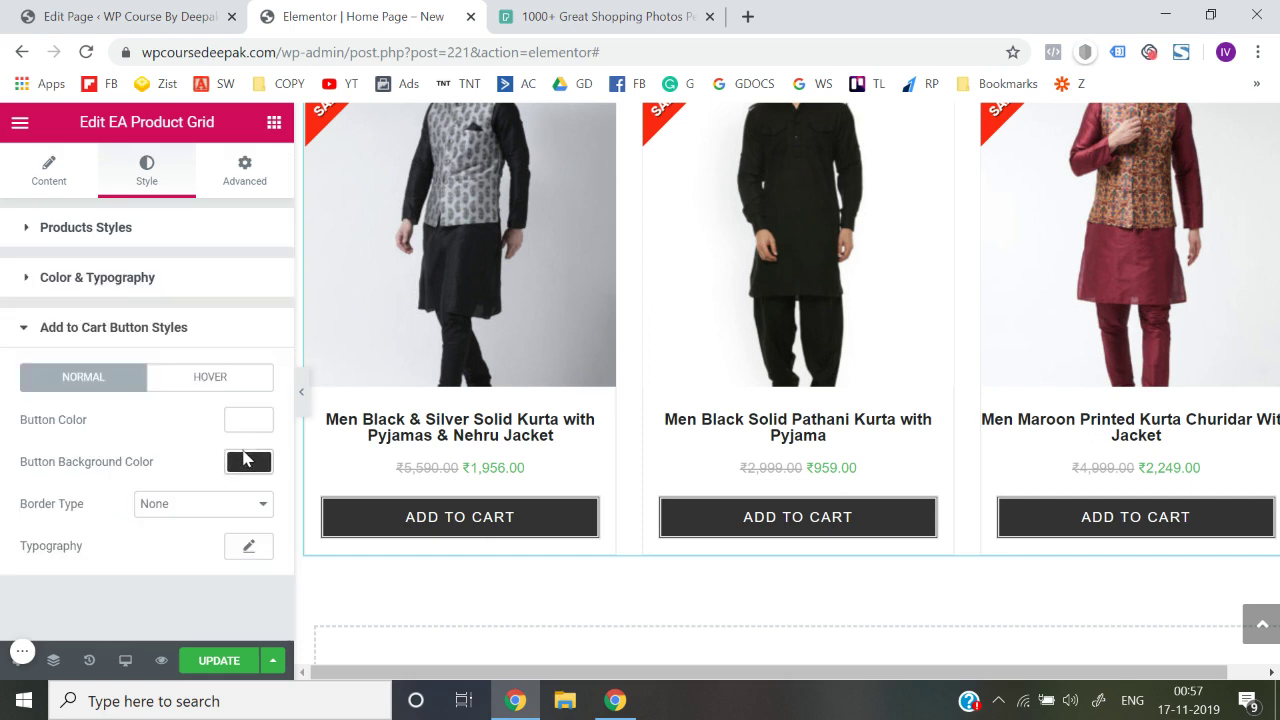
pyautogui.click(248, 462)
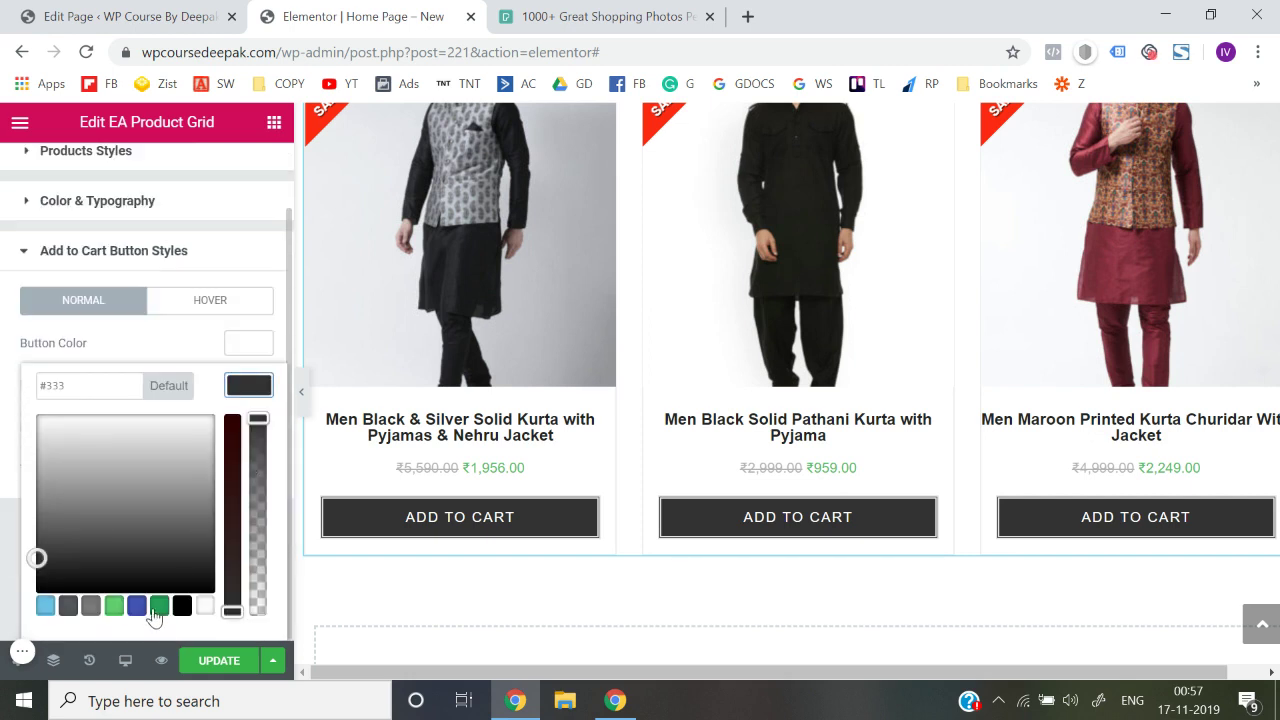
pyautogui.click(155, 610)
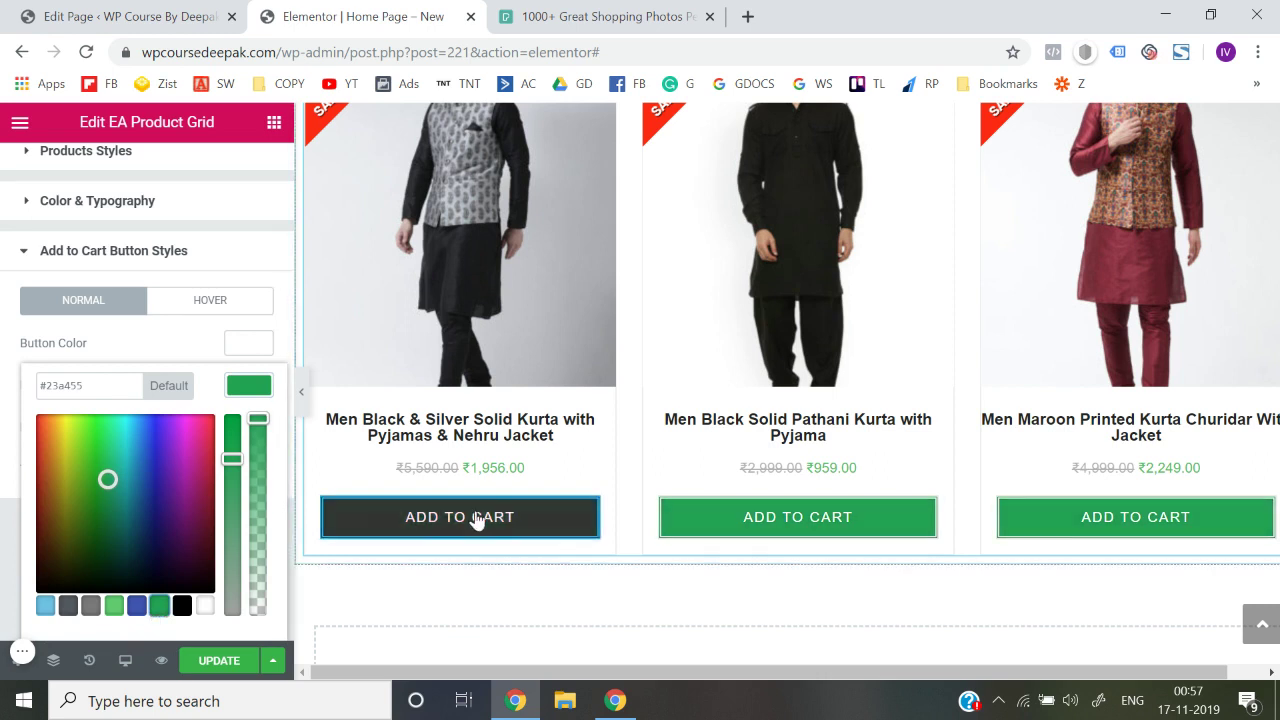
pyautogui.click(6, 467)
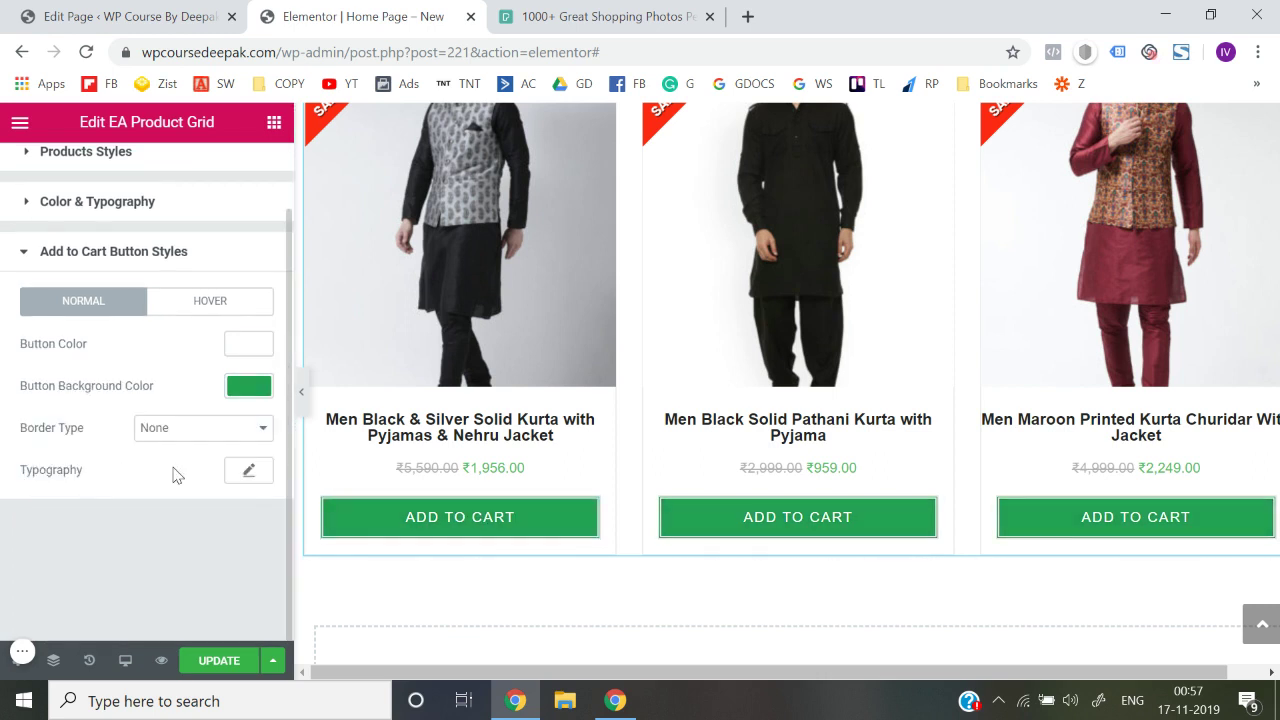
# - Set the hover background color of the Add to Cart buttons to blue #4054b2
pyautogui.click(210, 304)
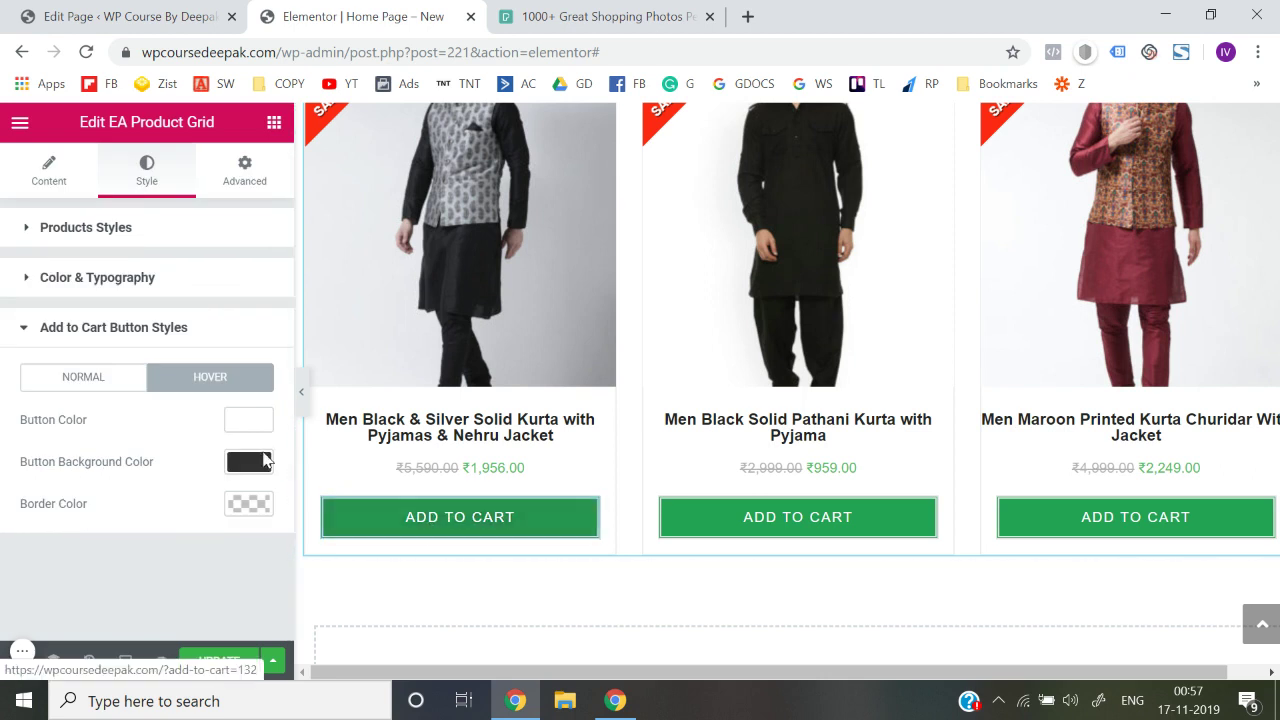
pyautogui.click(248, 461)
pyautogui.scroll(-1, 205, 566)
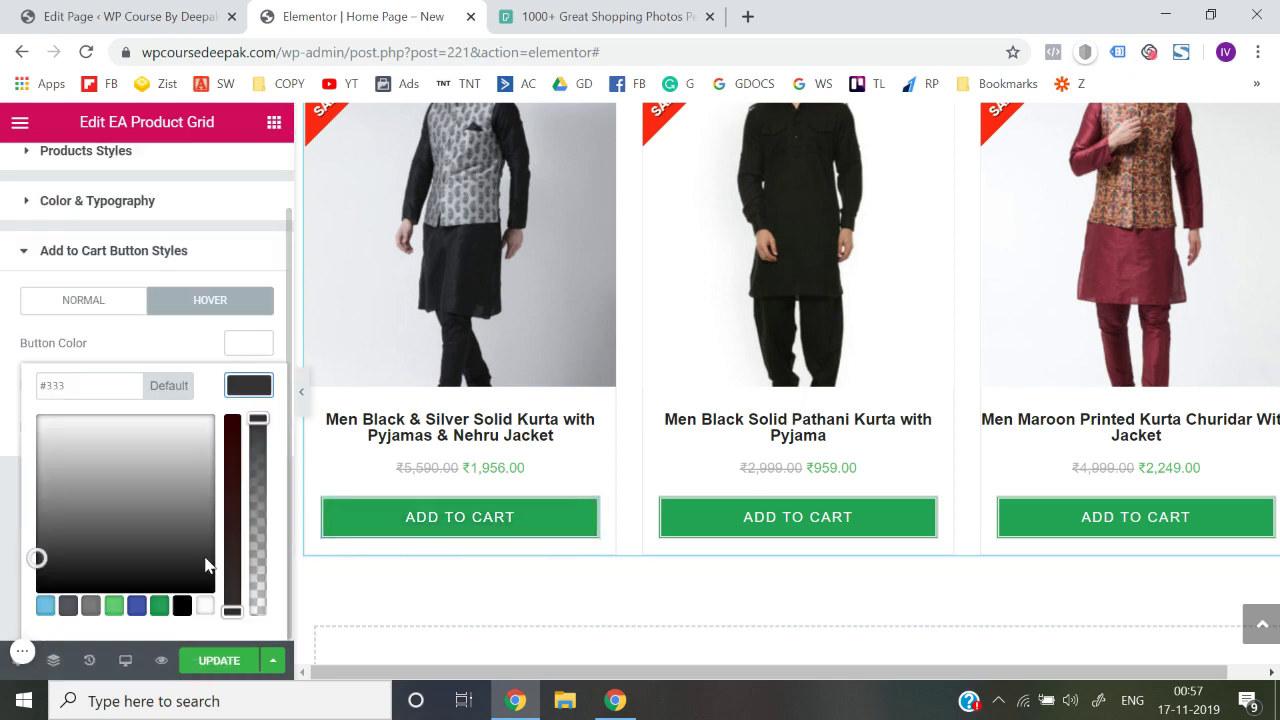
pyautogui.click(135, 610)
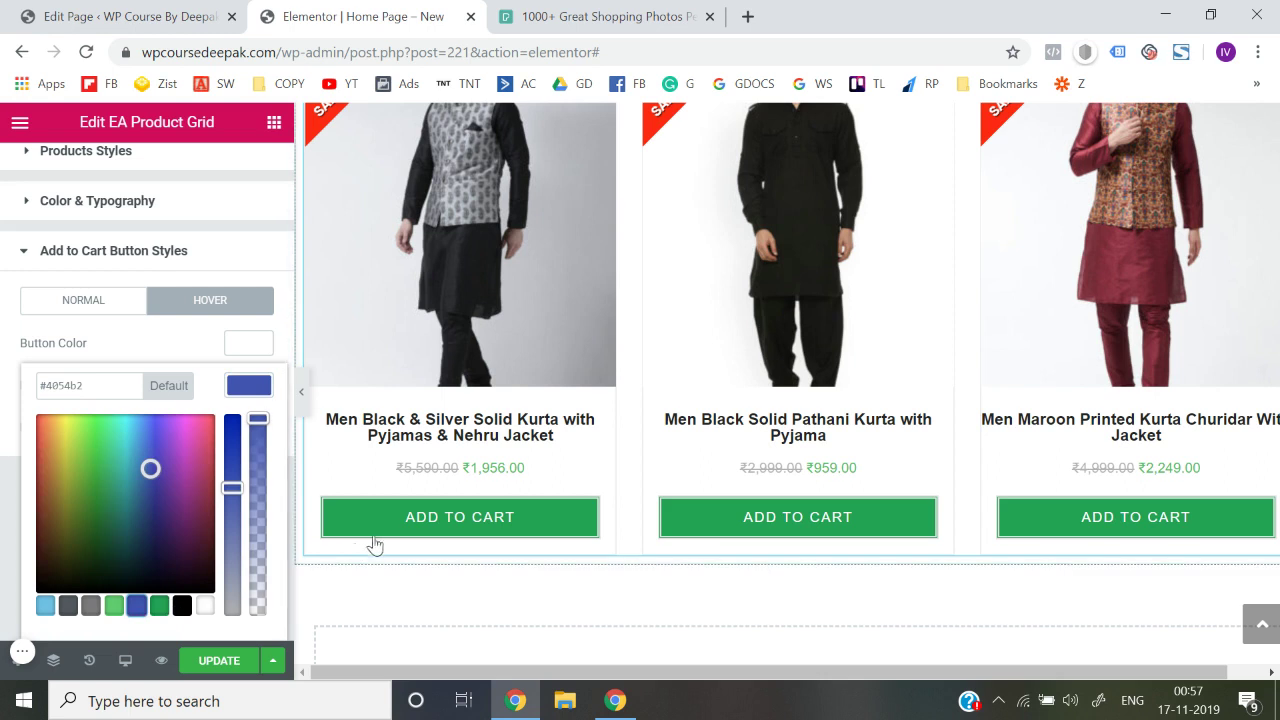
pyautogui.click(6, 449)
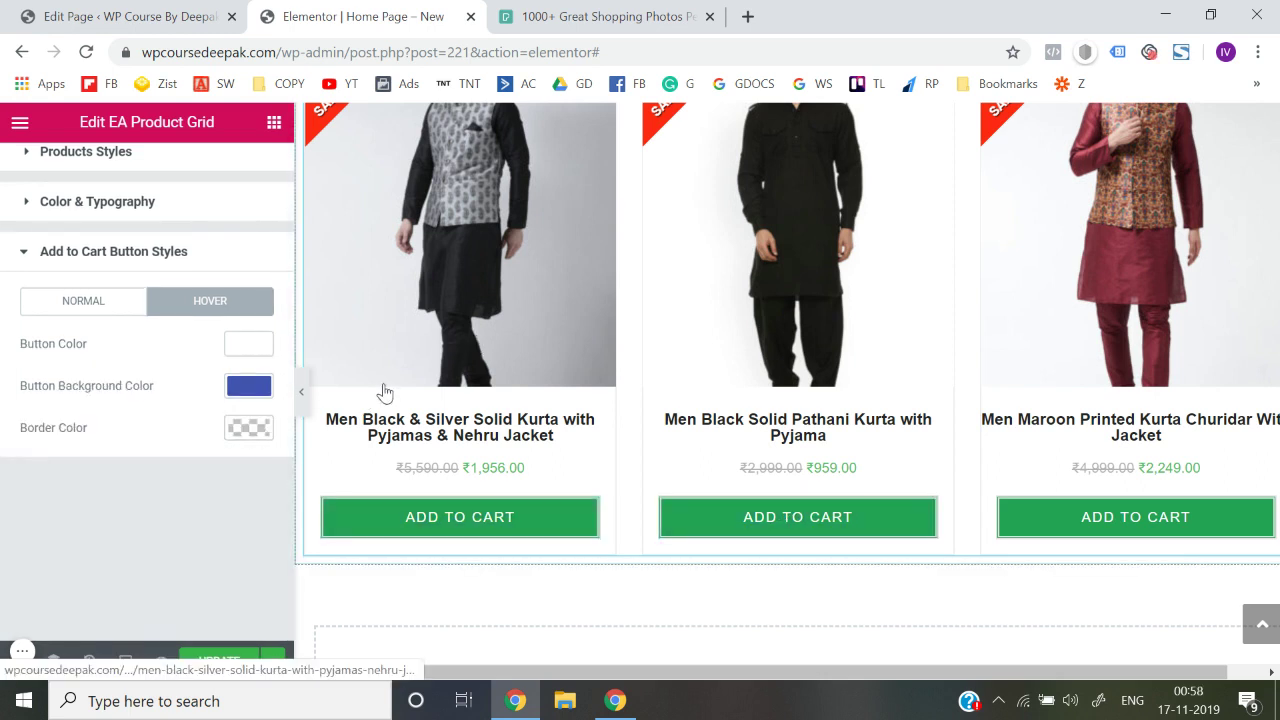
# - Set the product grid's sale badge background color to green #23a455
pyautogui.scroll(1, 153, 536)
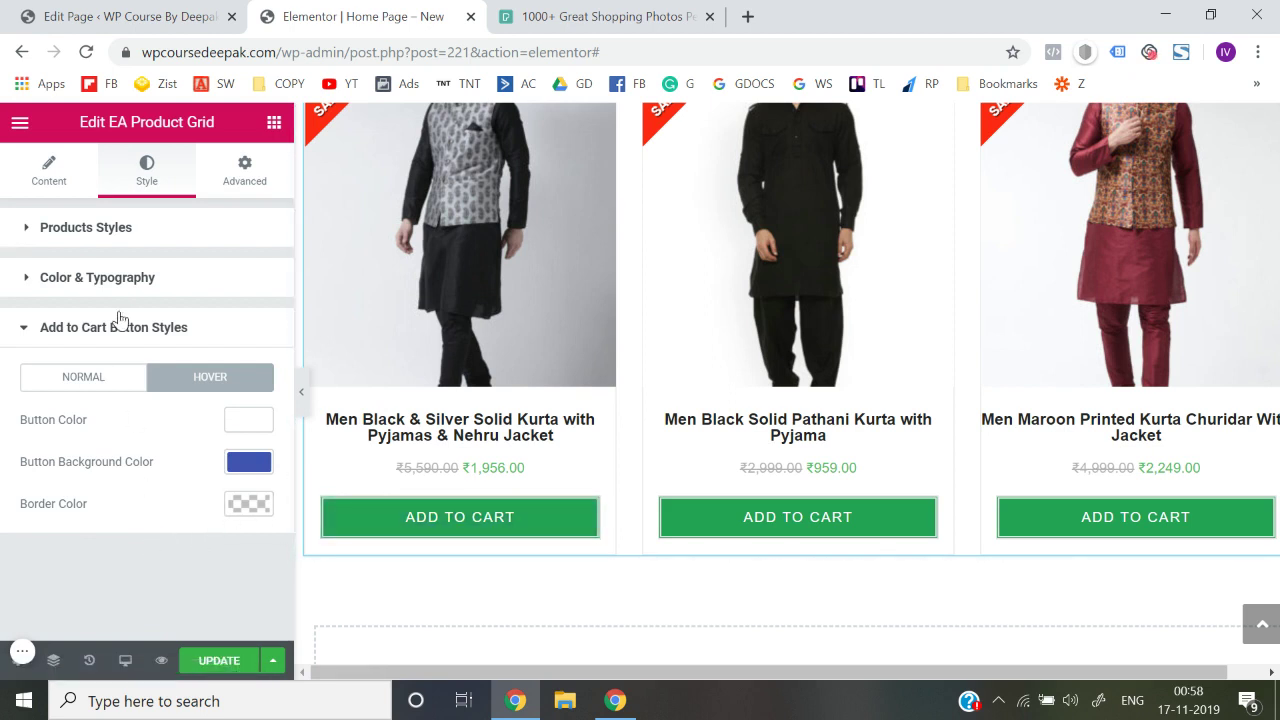
pyautogui.click(110, 277)
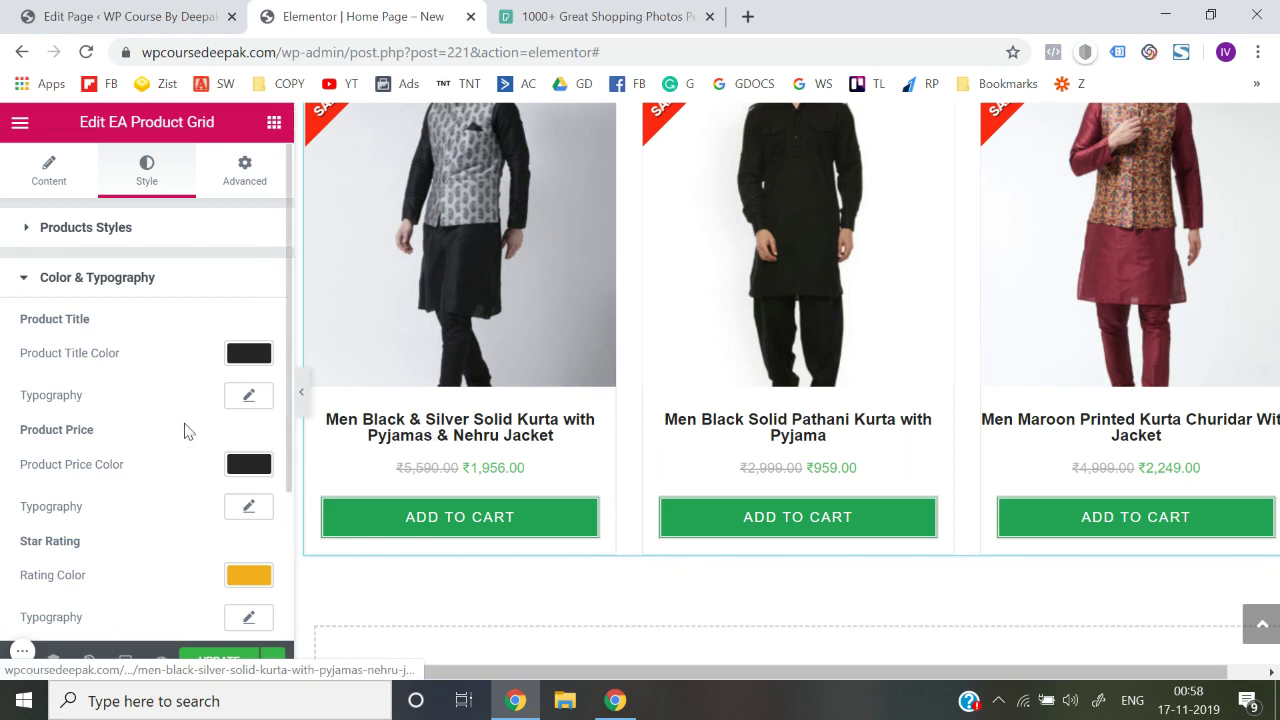
pyautogui.scroll(-1, 185, 430)
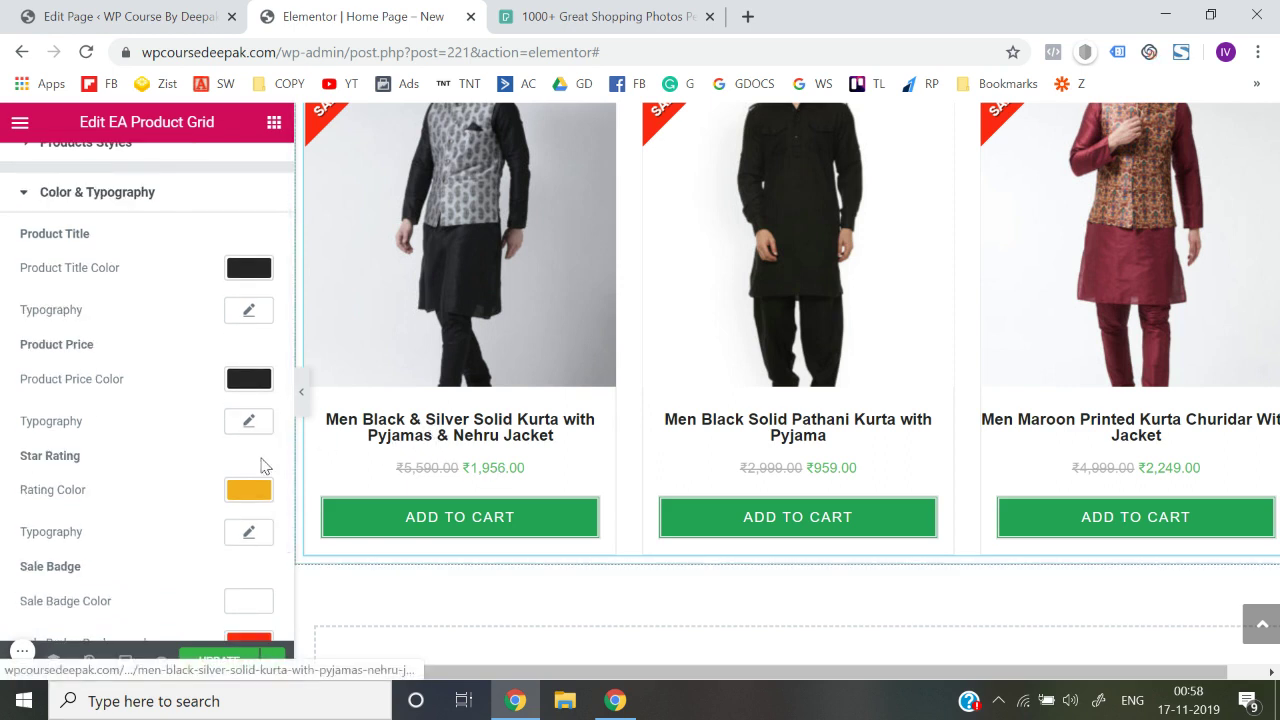
pyautogui.scroll(-1, 206, 457)
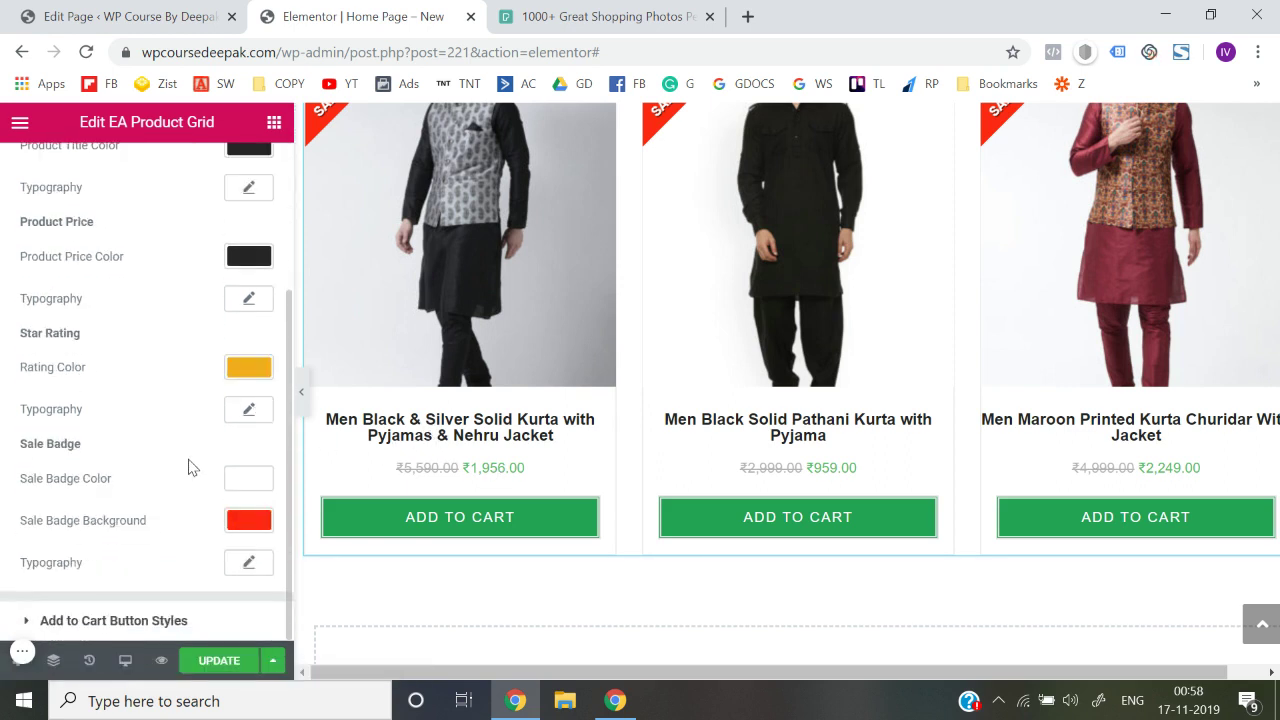
pyautogui.scroll(1, 430, 349)
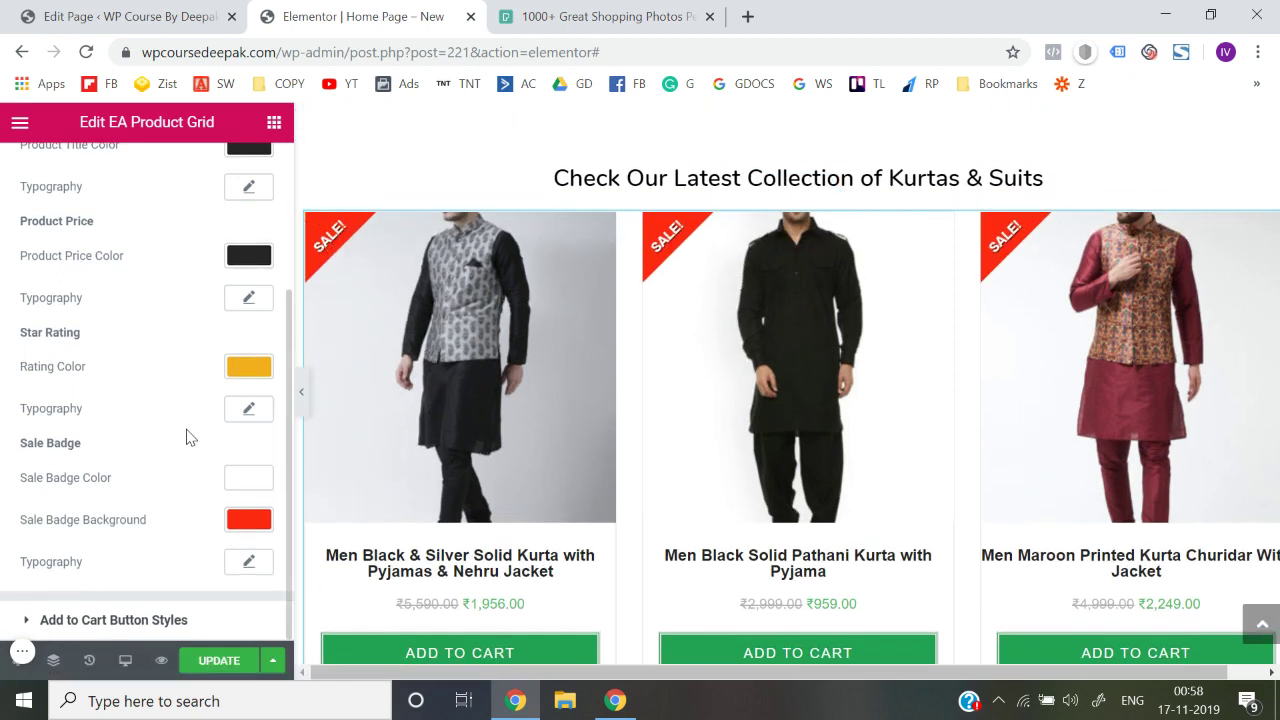
pyautogui.click(248, 520)
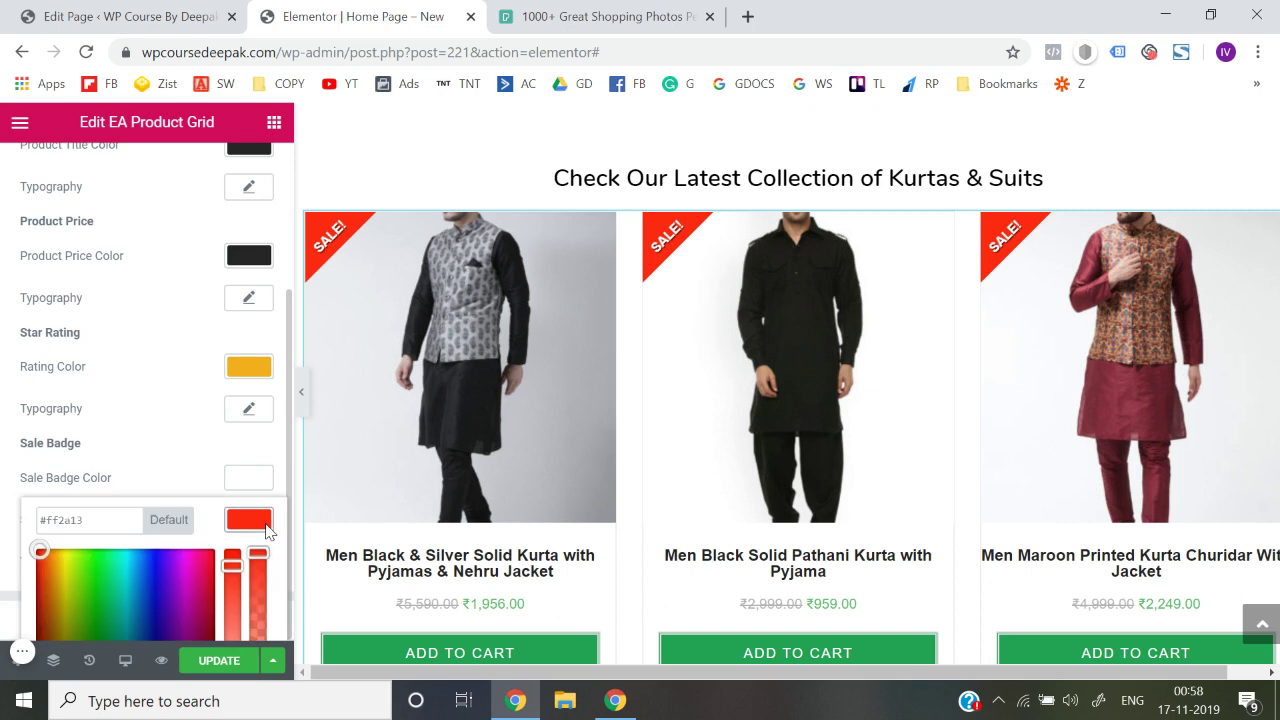
pyautogui.scroll(-1, 145, 560)
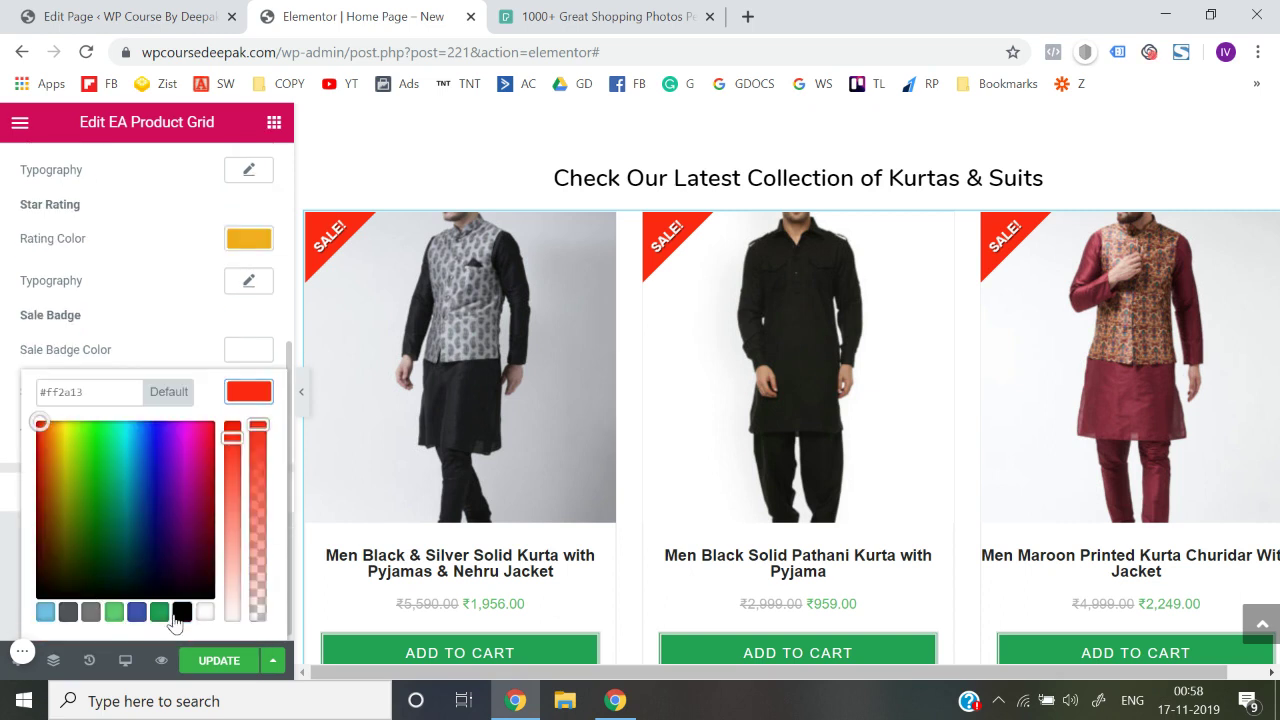
pyautogui.click(159, 615)
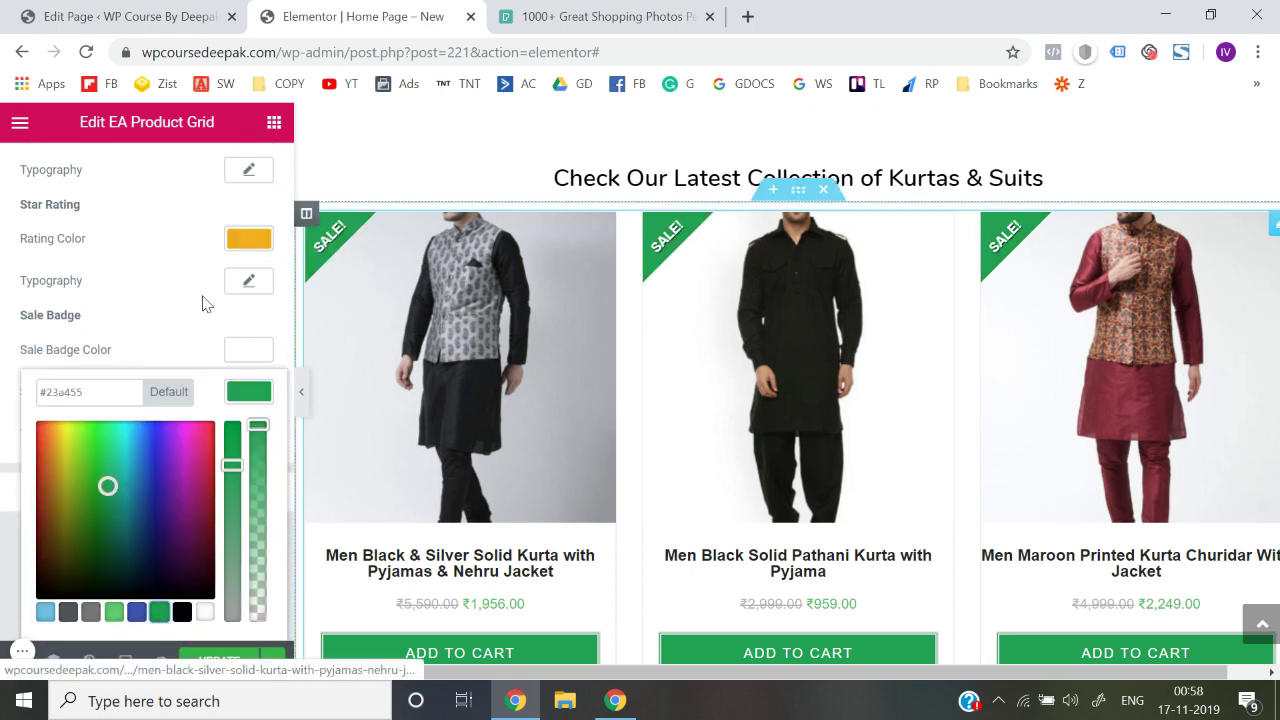
pyautogui.click(5, 318)
pyautogui.scroll(3, 110, 280)
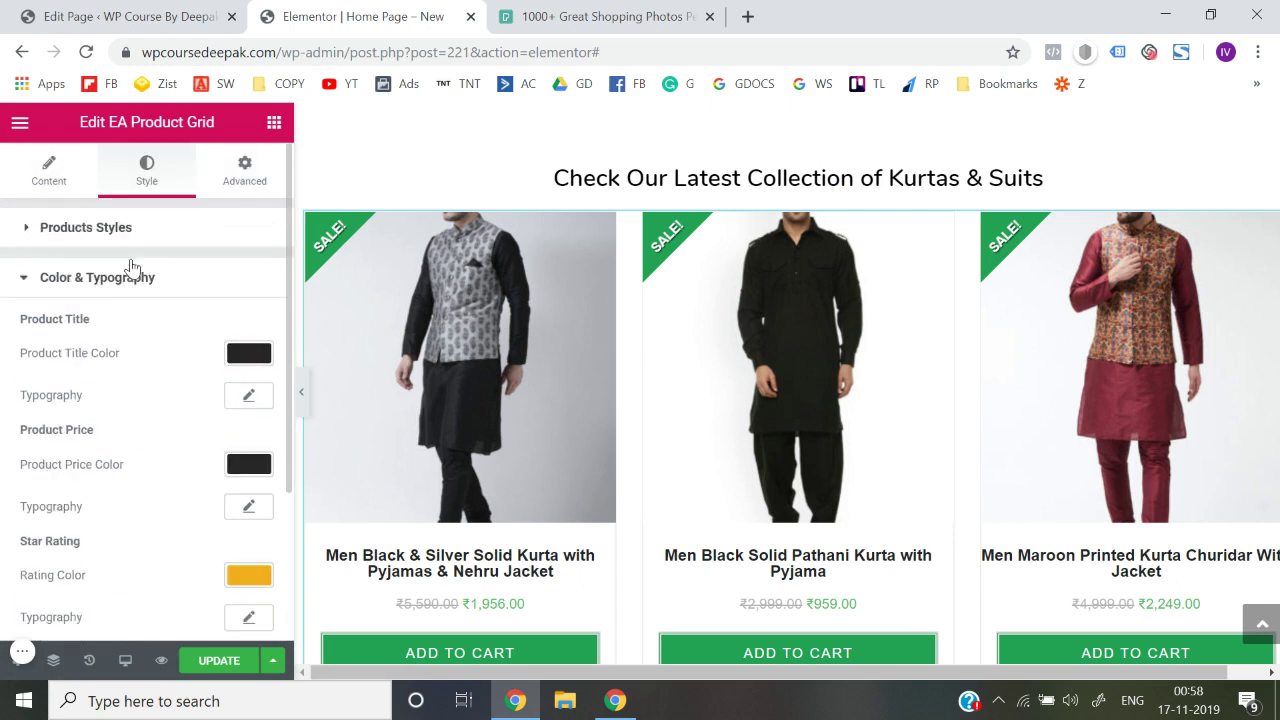
pyautogui.click(117, 280)
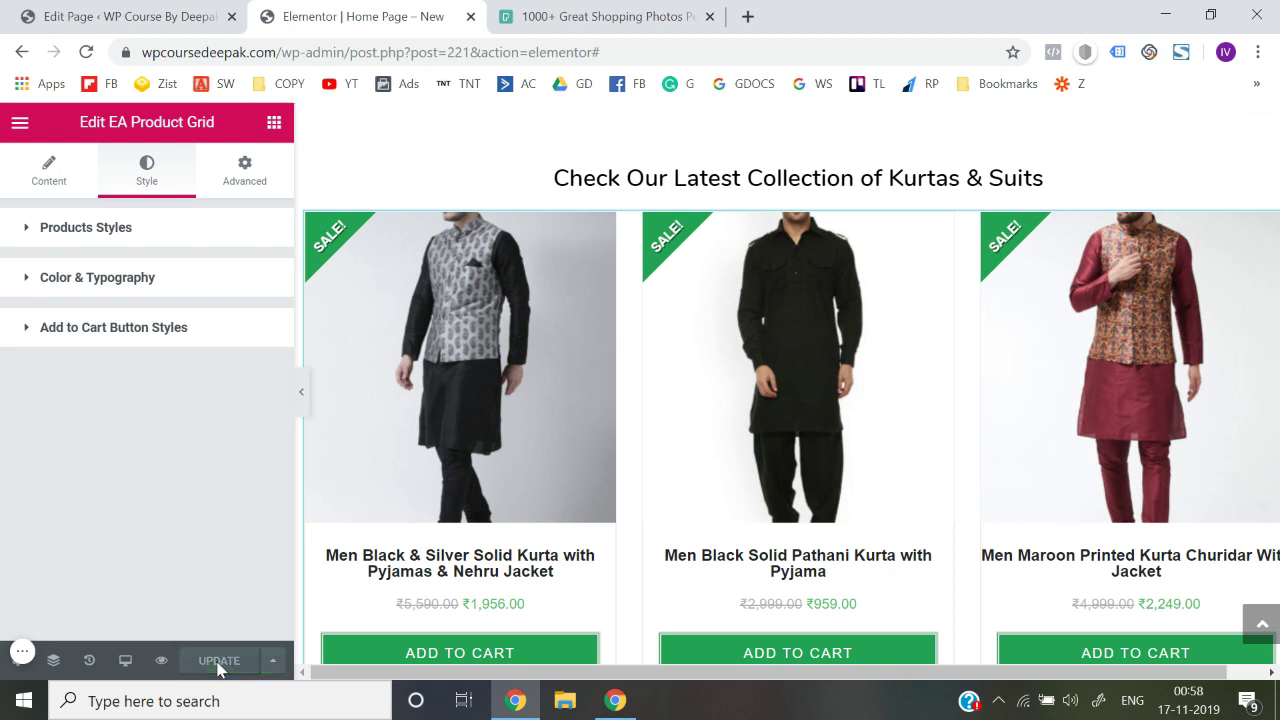
# - Save the updated home page and exit the Elementor editor to the WordPress dashboard
pyautogui.click(19, 128)
pyautogui.scroll(-1, 60, 400)
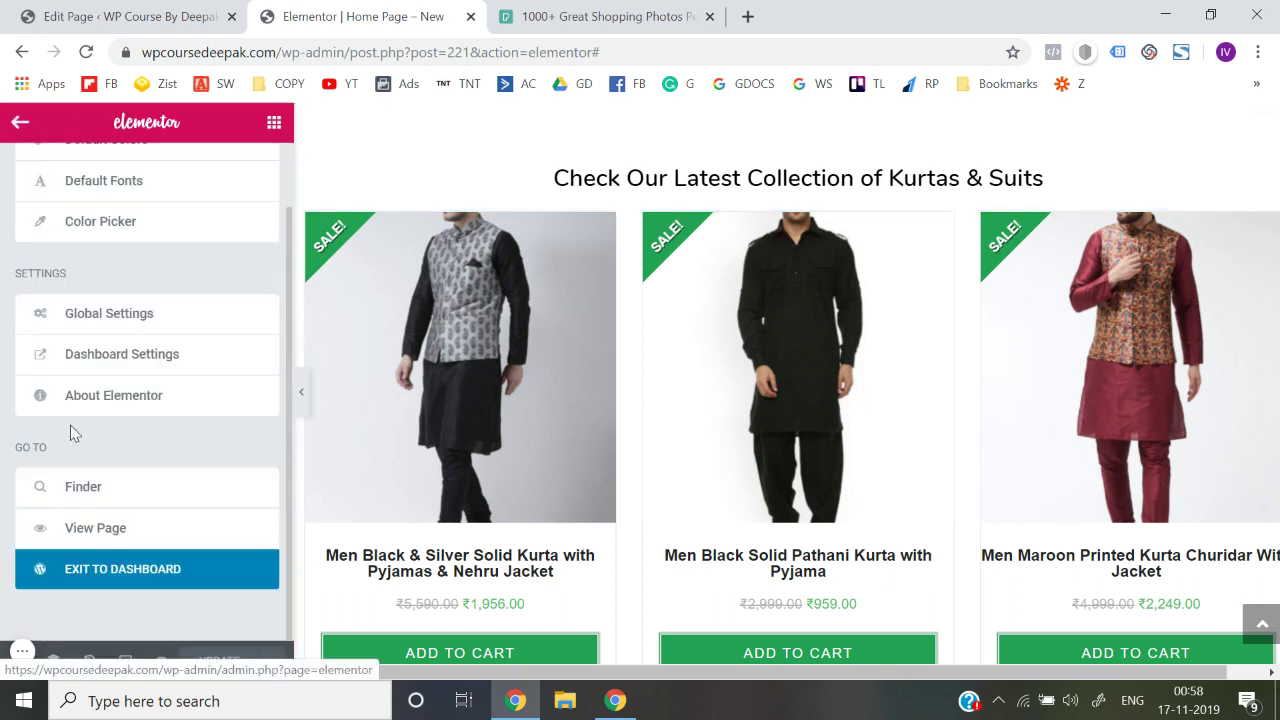
pyautogui.click(124, 585)
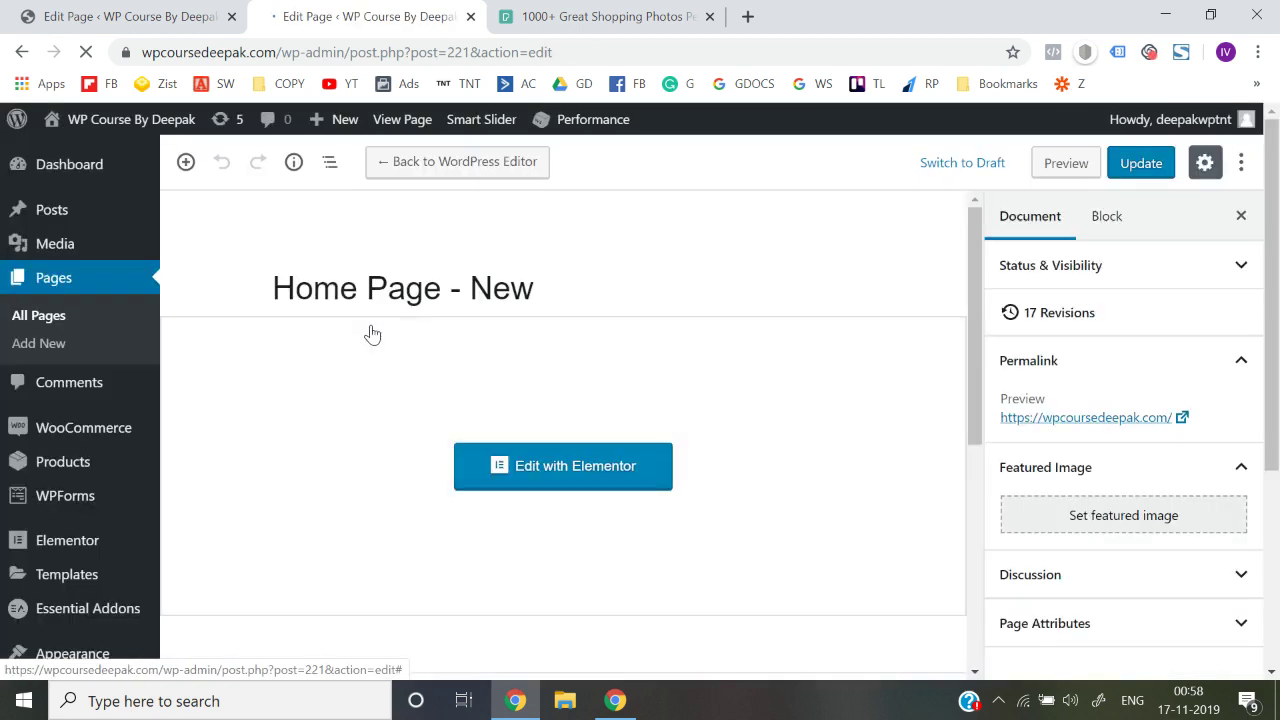
# - Open the live site in a new browser tab and examine the Kurtas & Suits section on the homepage
pyautogui.moveTo(130, 119)
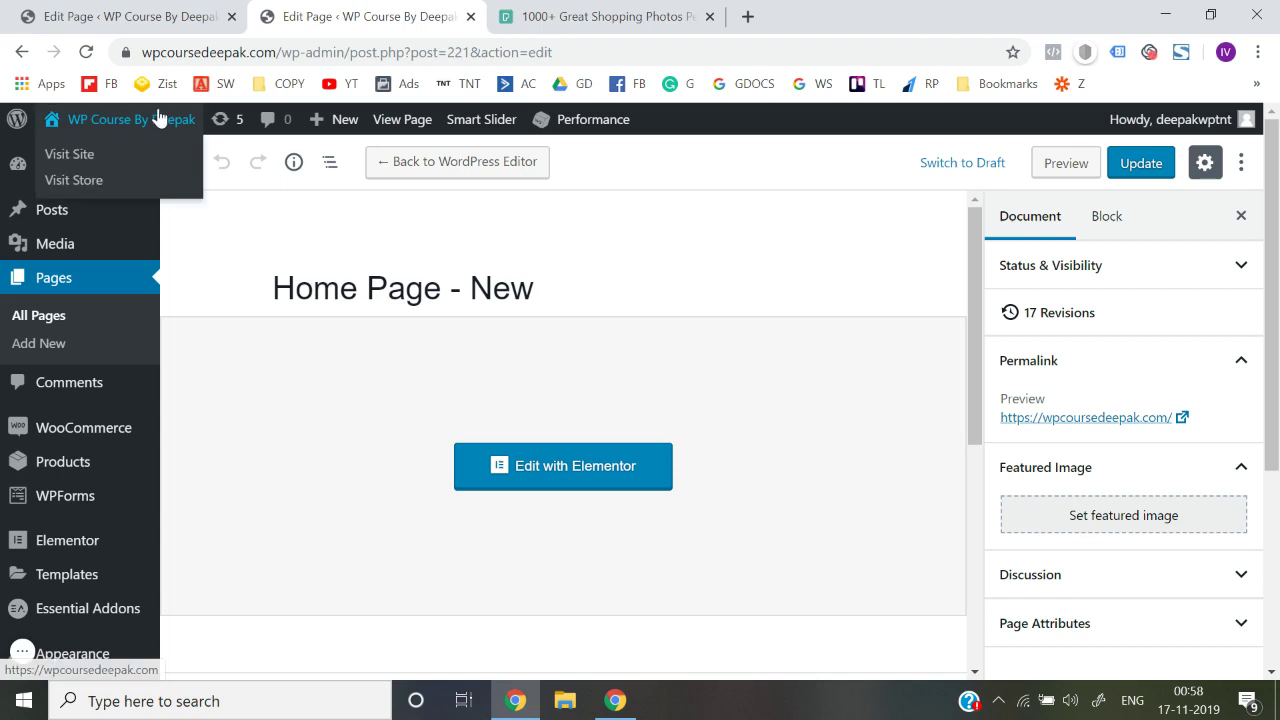
pyautogui.rightClick(59, 162)
pyautogui.click(86, 168)
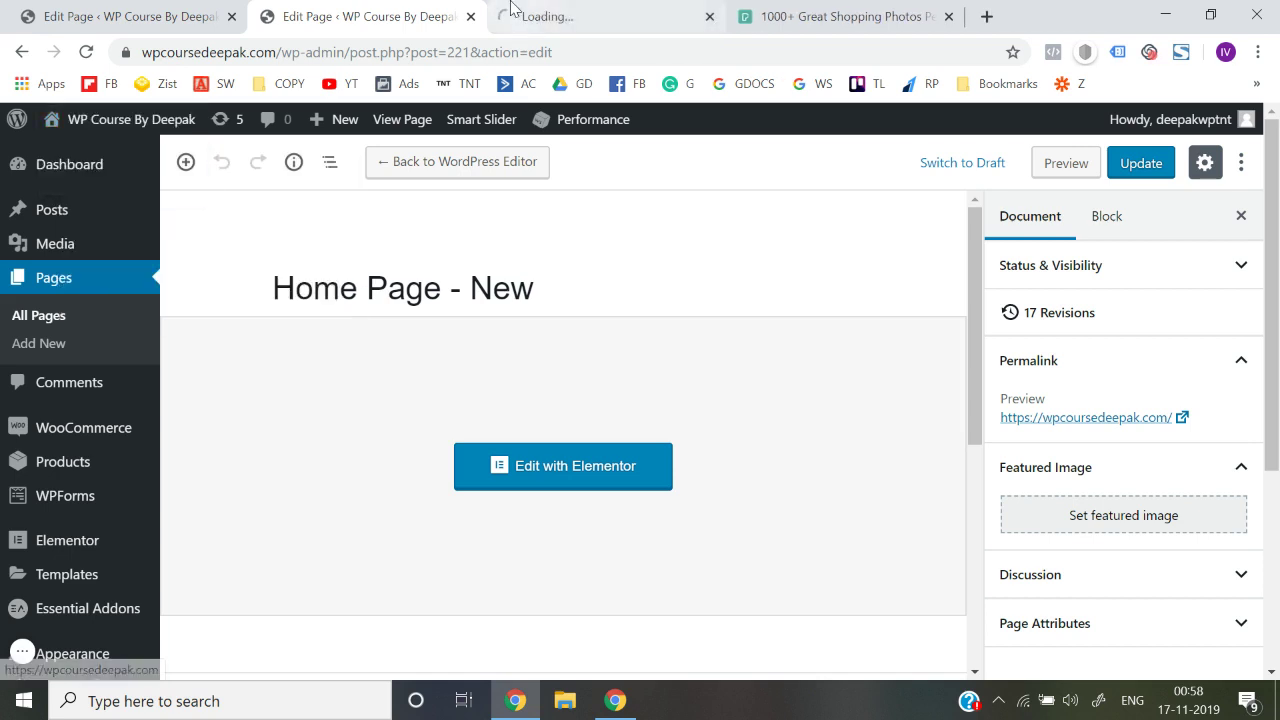
pyautogui.click(516, 12)
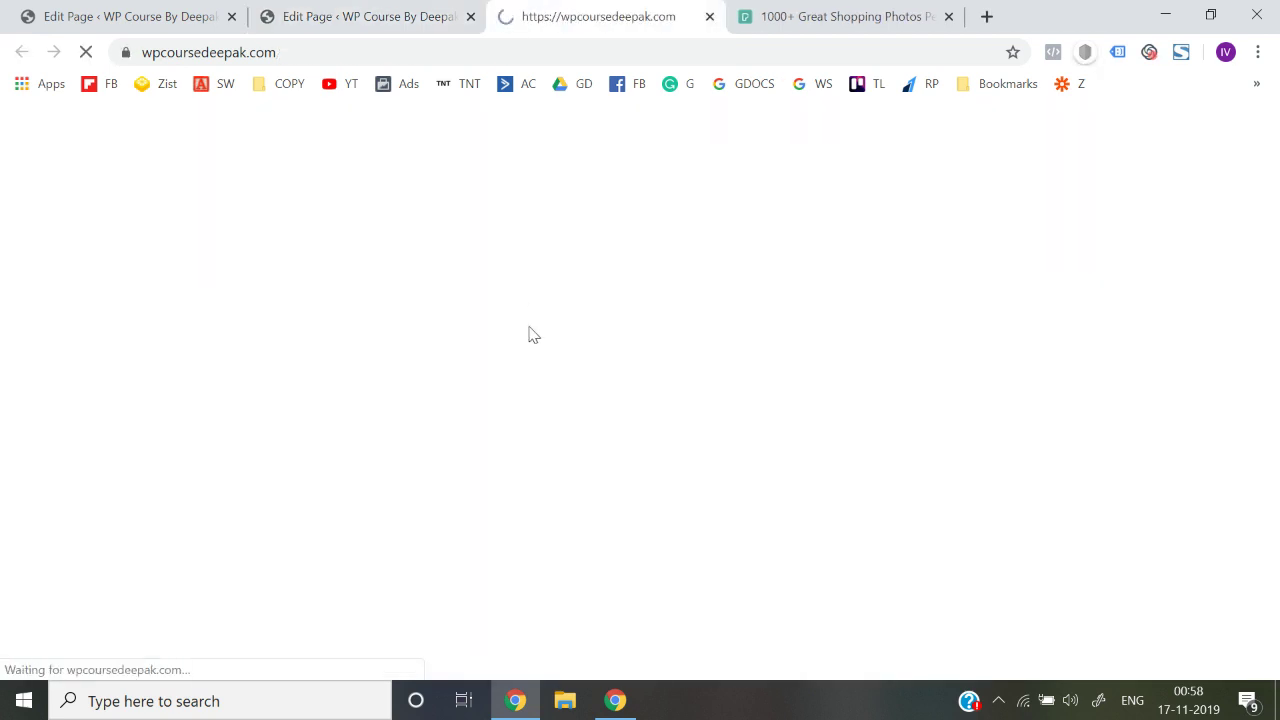
pyautogui.scroll(-2, 530, 330)
pyautogui.scroll(-8, 530, 330)
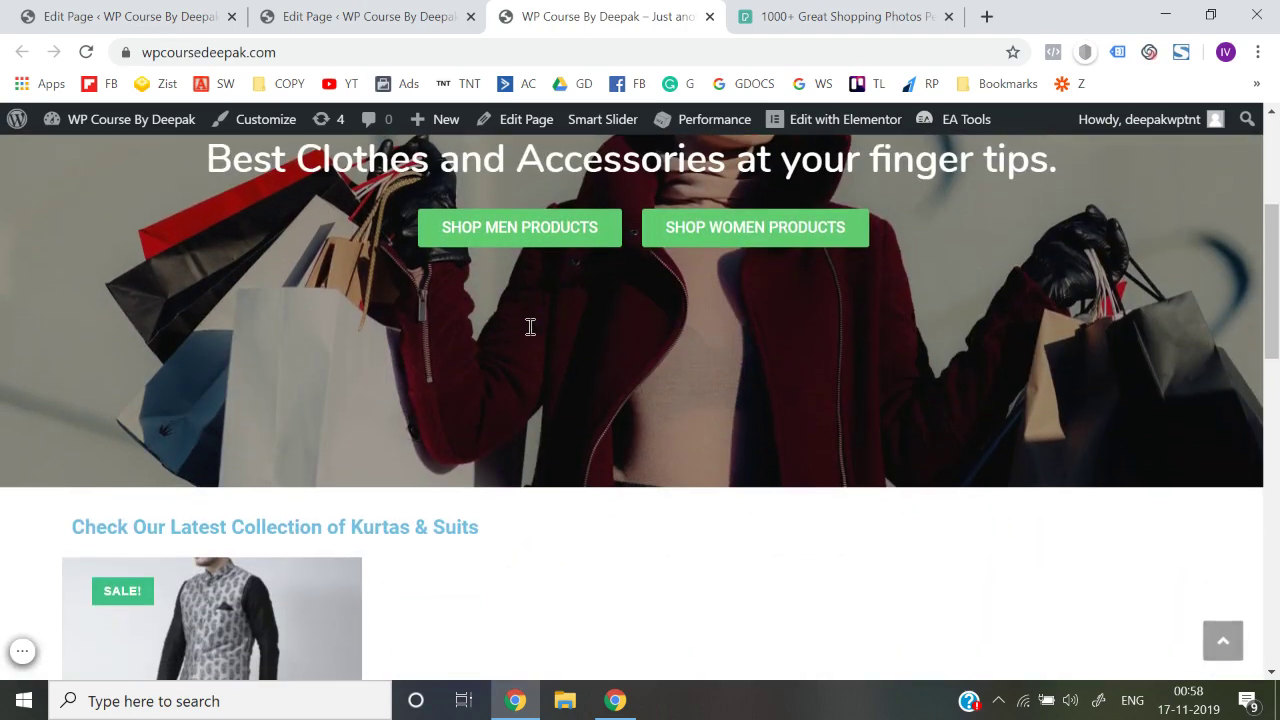
pyautogui.scroll(5, 530, 330)
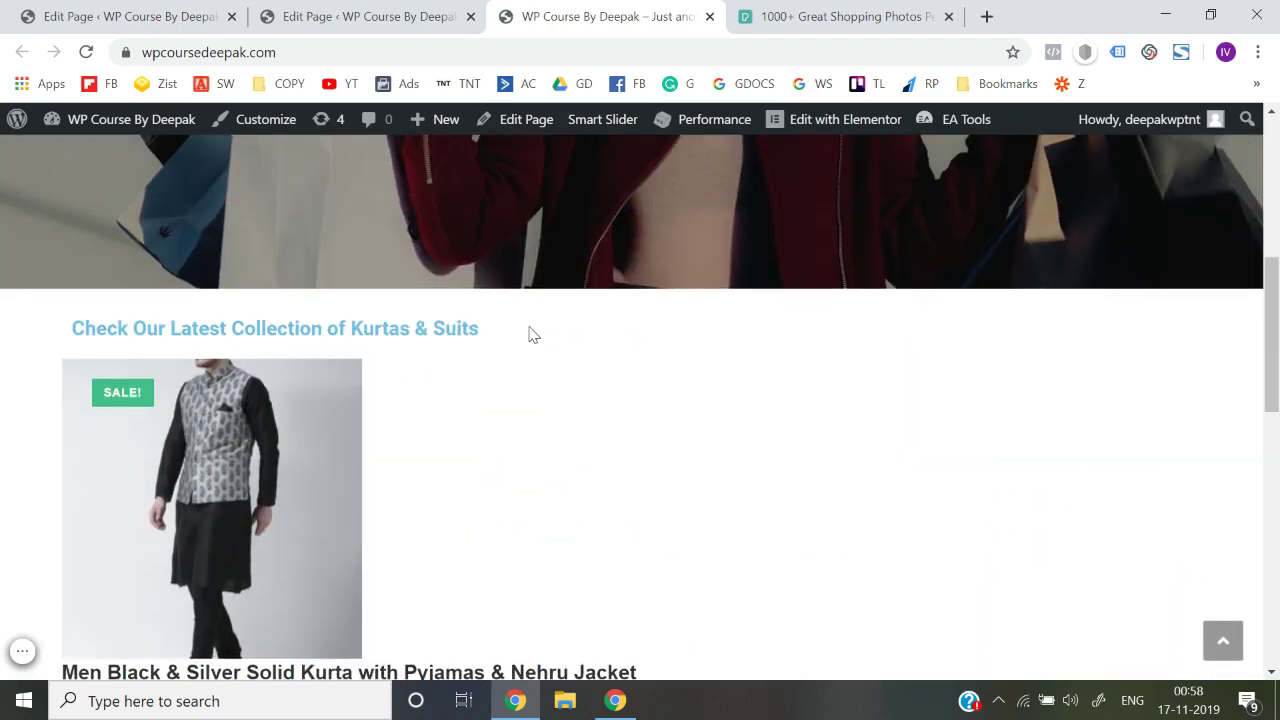
# - Purge all of the site's caches from the live homepage
pyautogui.scroll(-10, 557, 486)
pyautogui.scroll(15, 557, 486)
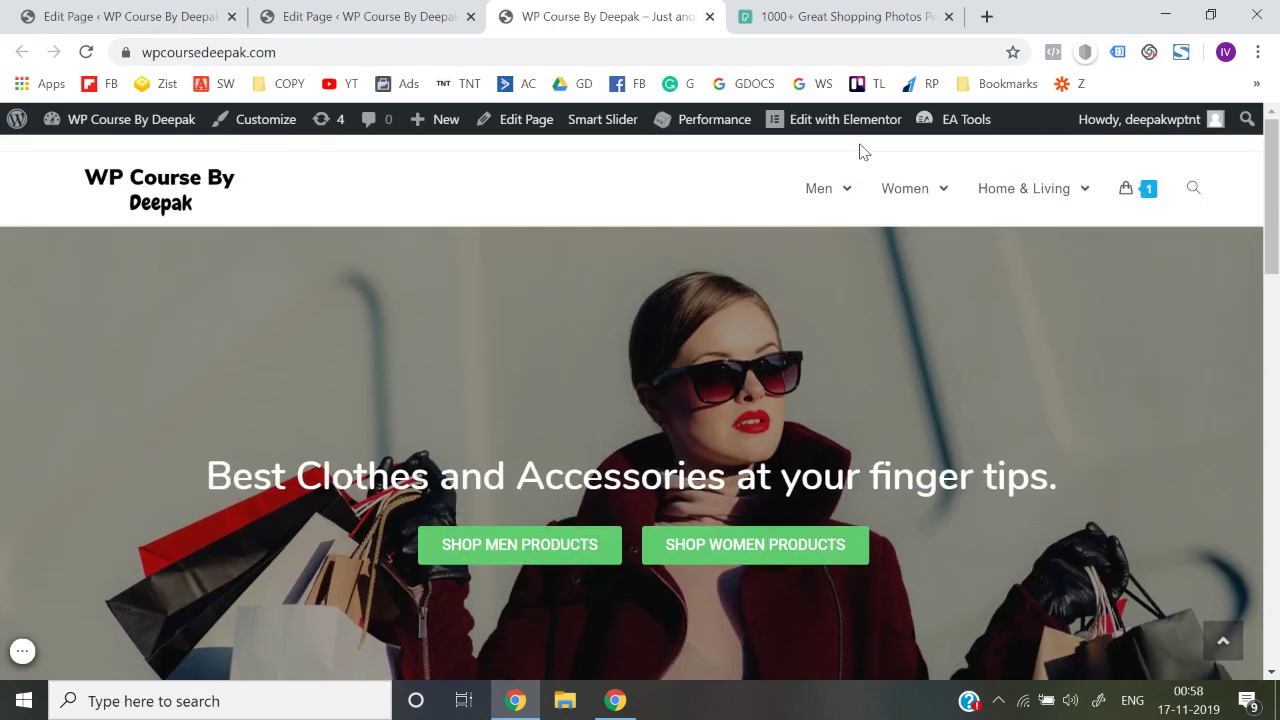
pyautogui.moveTo(717, 134)
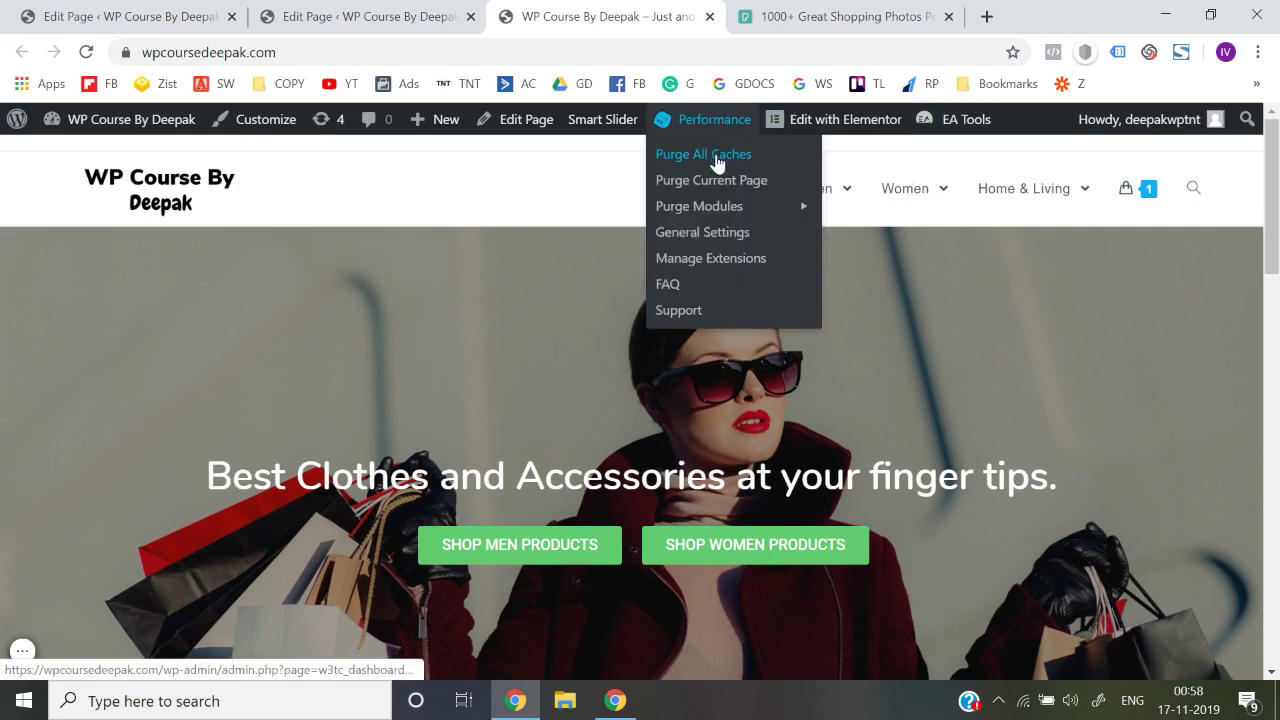
pyautogui.click(719, 158)
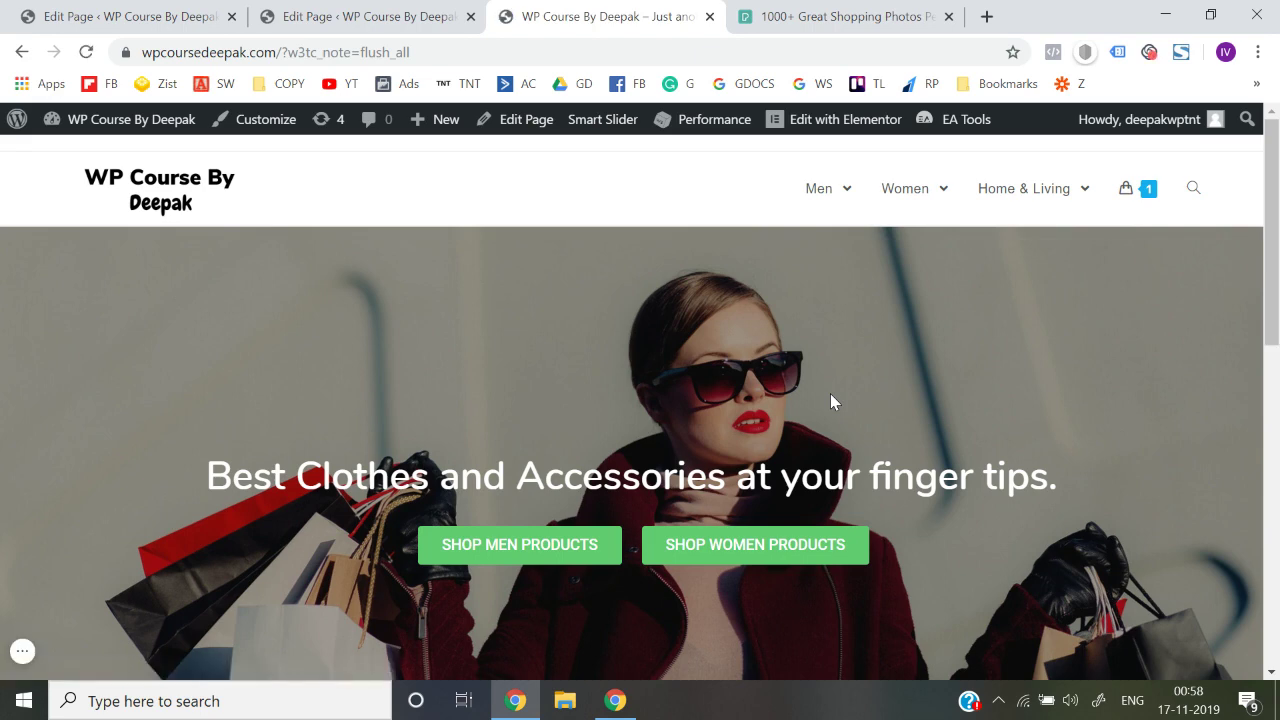
# - Add the Men Black & Silver Solid Kurta with Pyjamas & Nehru Jacket to the cart and view the cart
pyautogui.scroll(-15, 832, 401)
pyautogui.scroll(3, 829, 400)
pyautogui.scroll(-3, 829, 400)
pyautogui.click(361, 602)
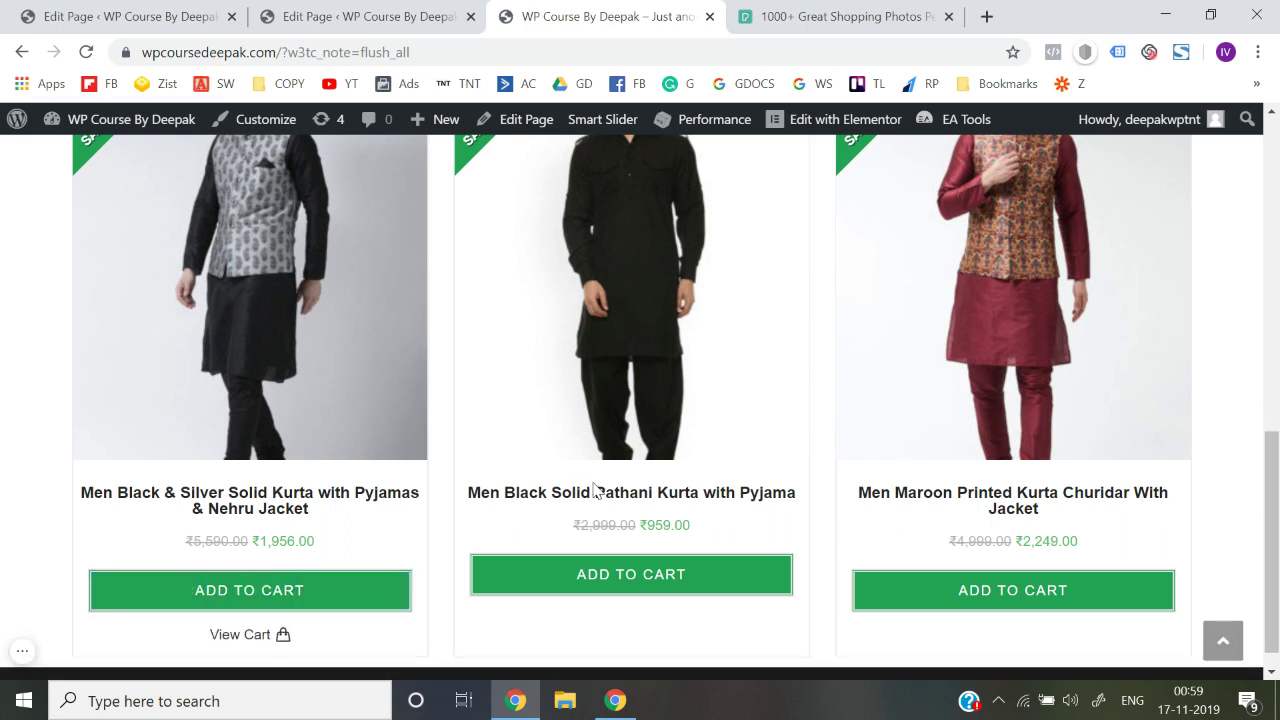
pyautogui.scroll(-1, 270, 565)
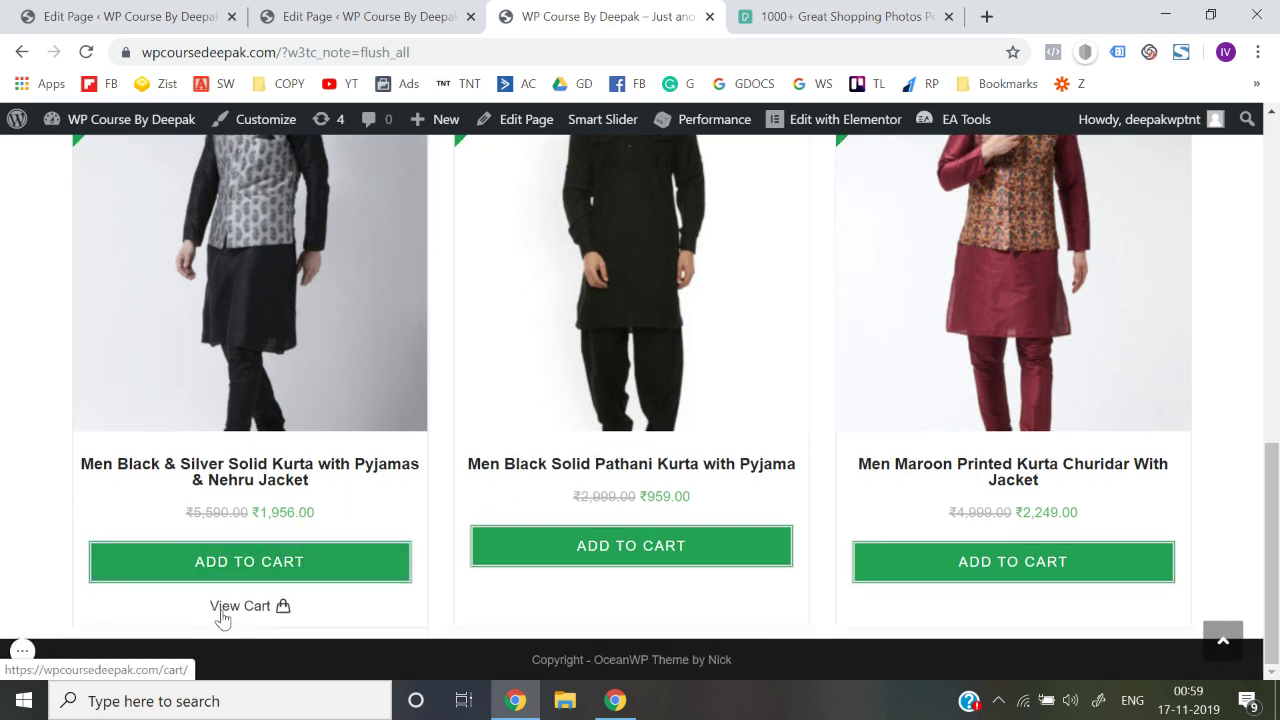
pyautogui.click(222, 612)
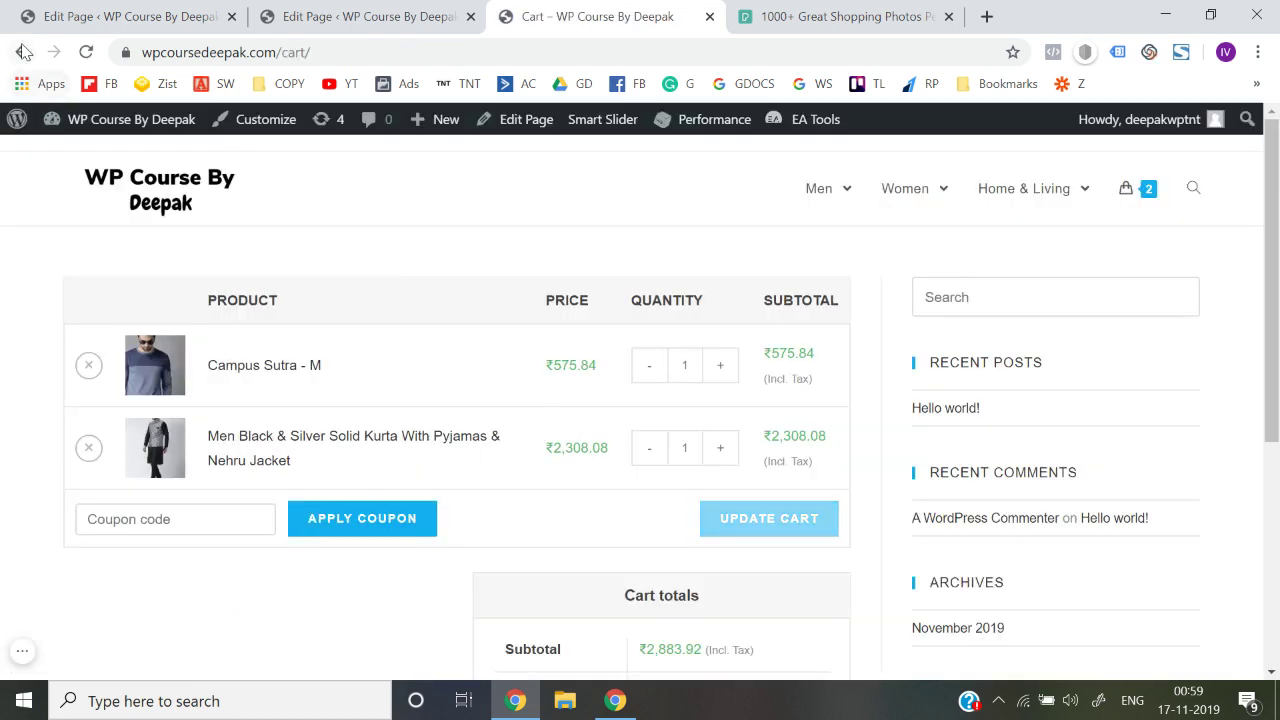
# - Return to the homepage and view the product page of the Men Black & Silver Solid Kurta
pyautogui.click(23, 52)
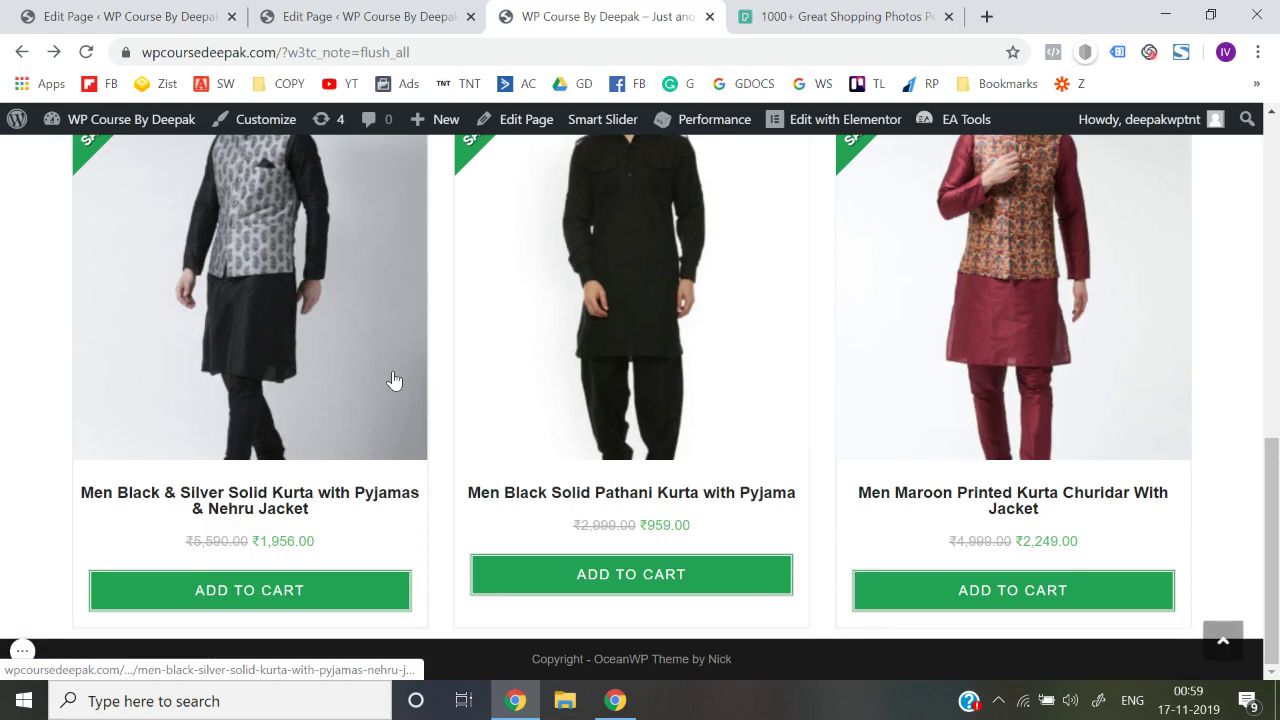
pyautogui.scroll(2, 254, 390)
pyautogui.click(254, 390)
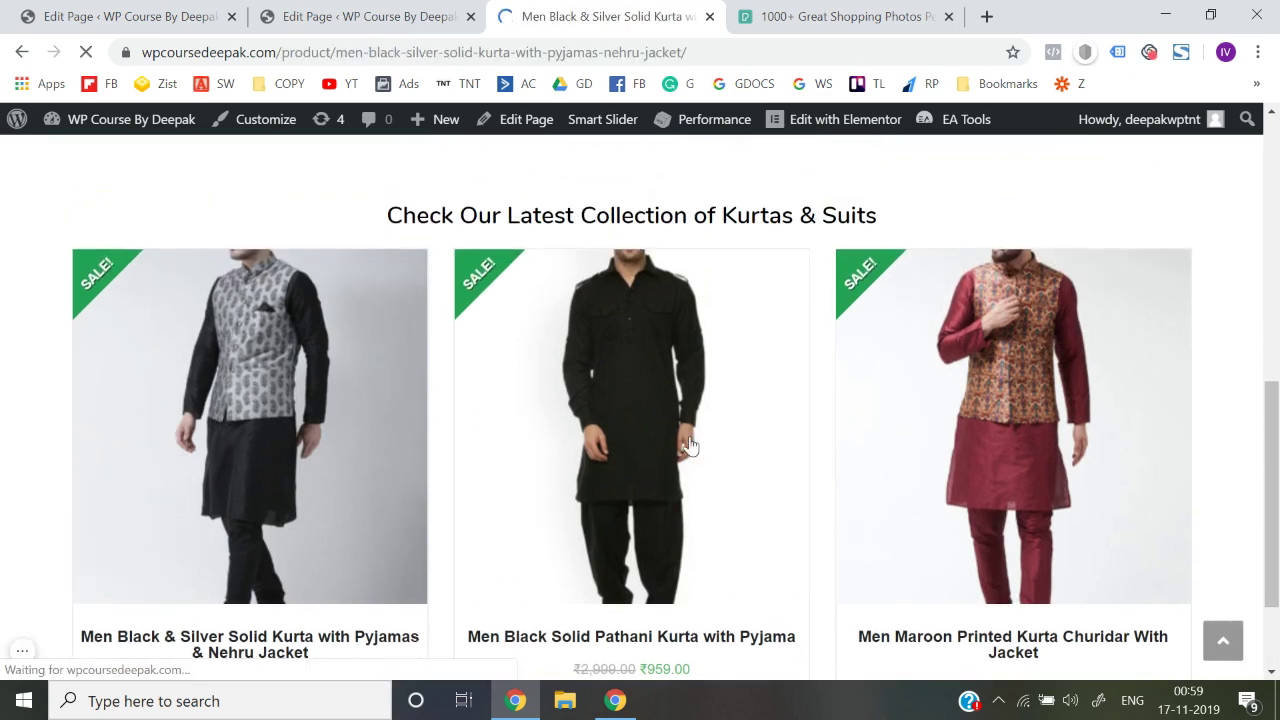
pyautogui.scroll(-5, 694, 444)
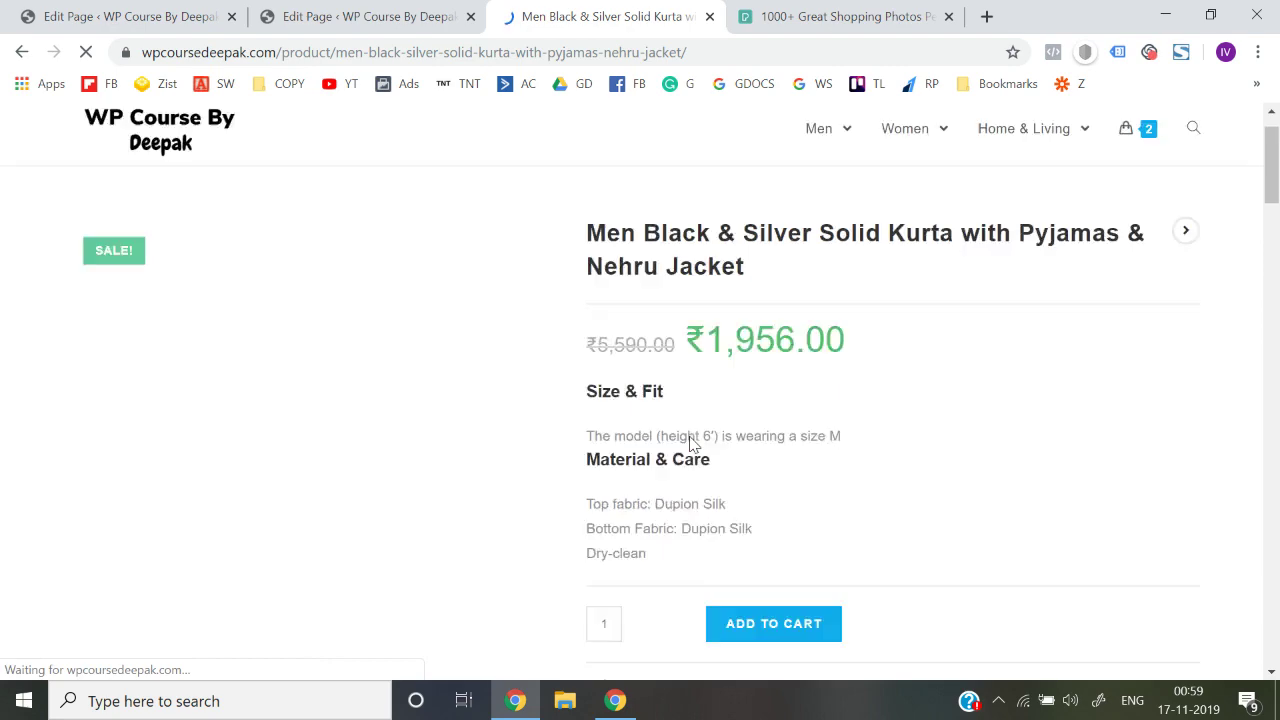
# - Examine the live homepage's hero section and the layout of the Kurtas & Suits product grid
pyautogui.scroll(5, 694, 444)
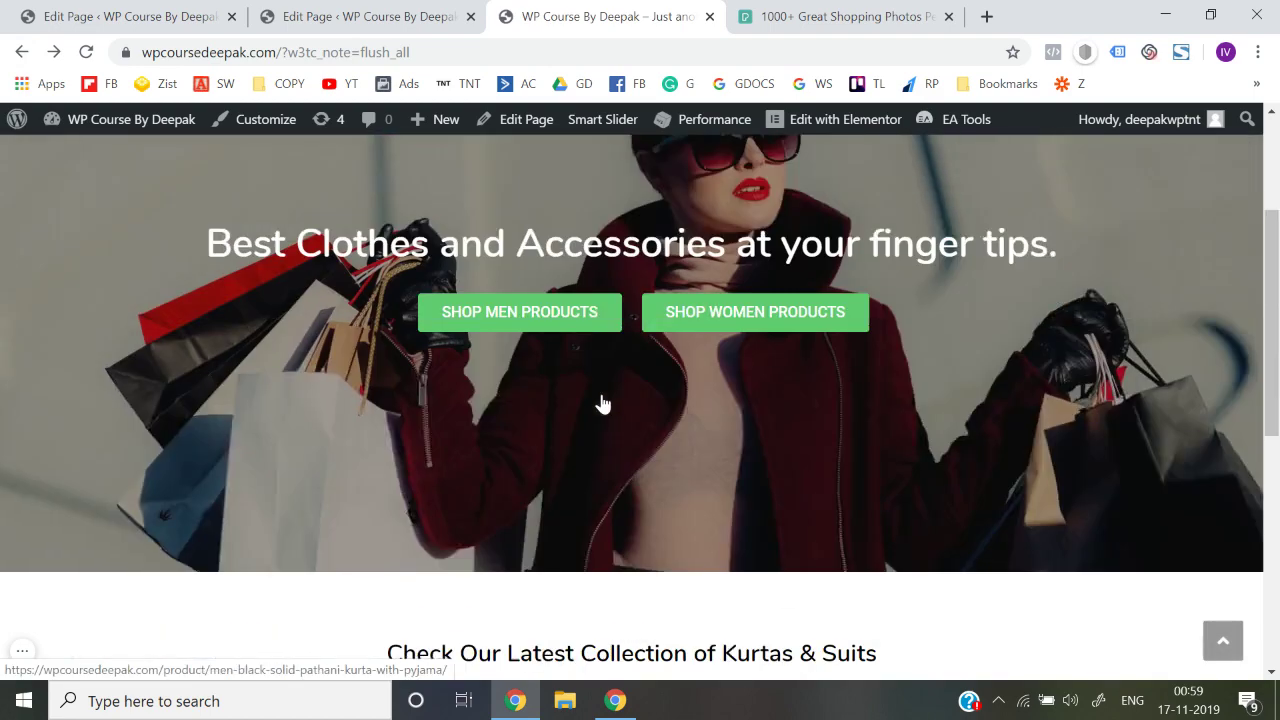
pyautogui.scroll(2, 601, 404)
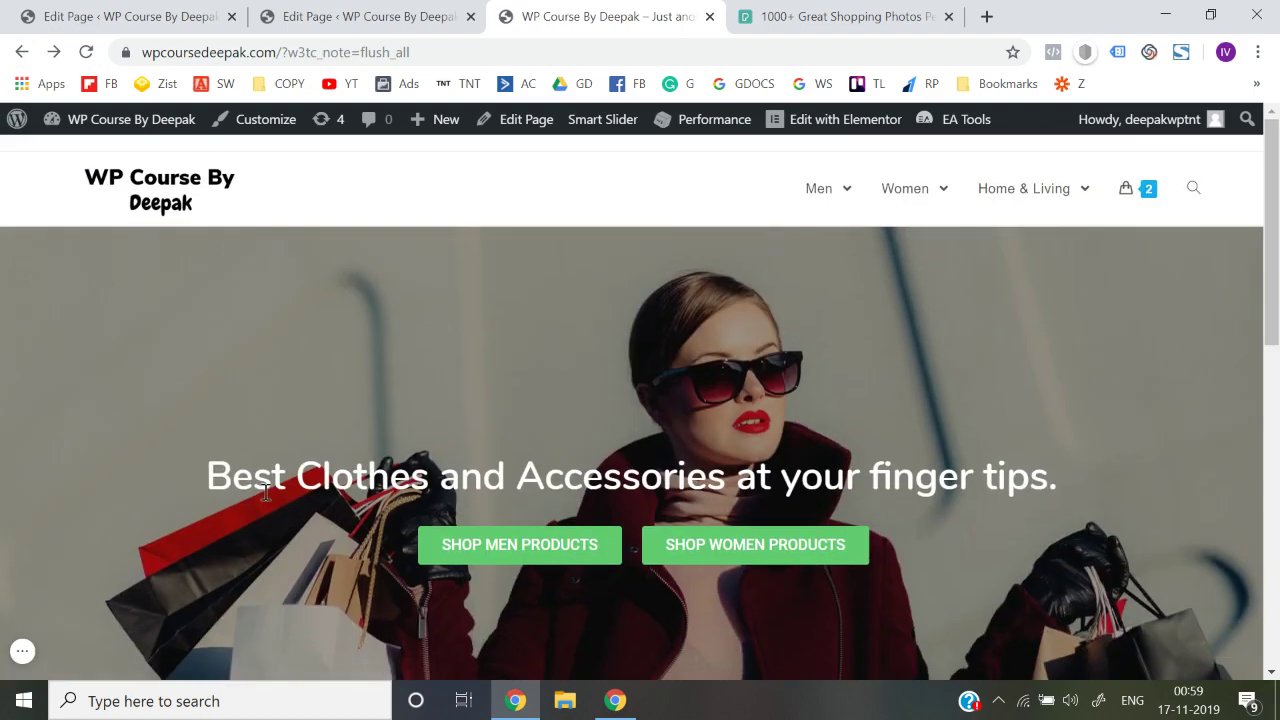
pyautogui.scroll(-6, 266, 491)
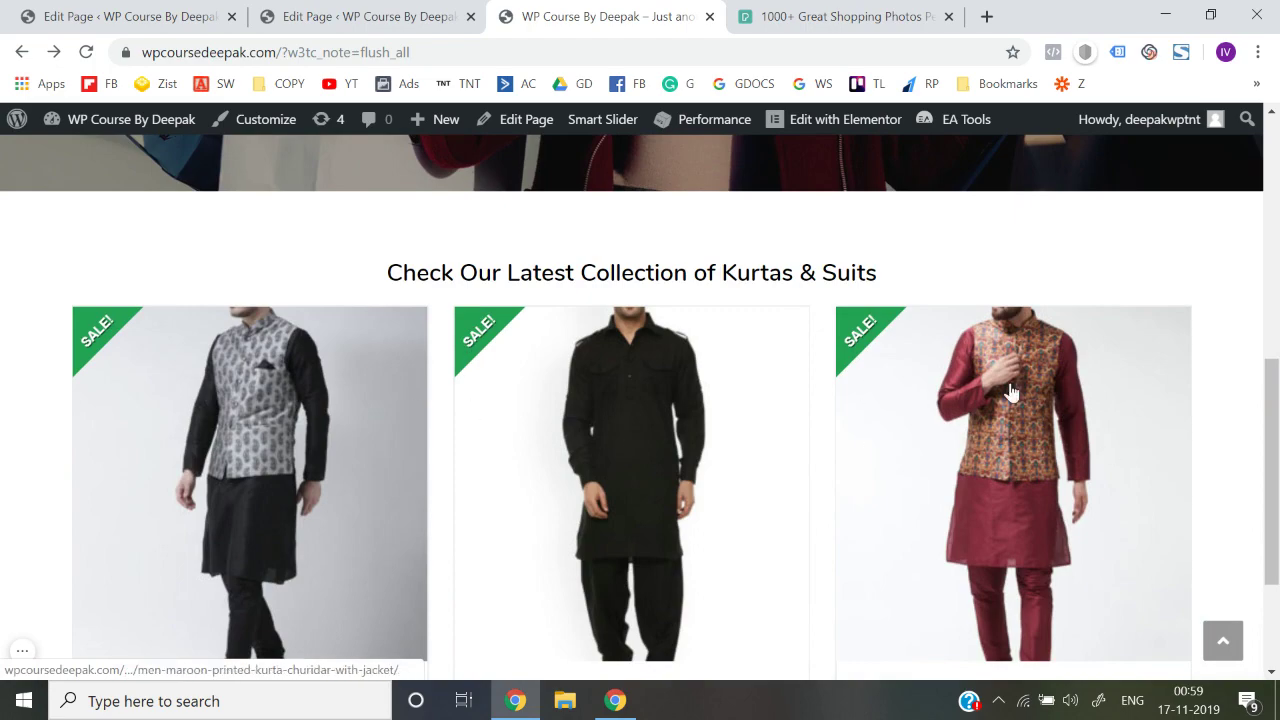
pyautogui.scroll(-2, 474, 429)
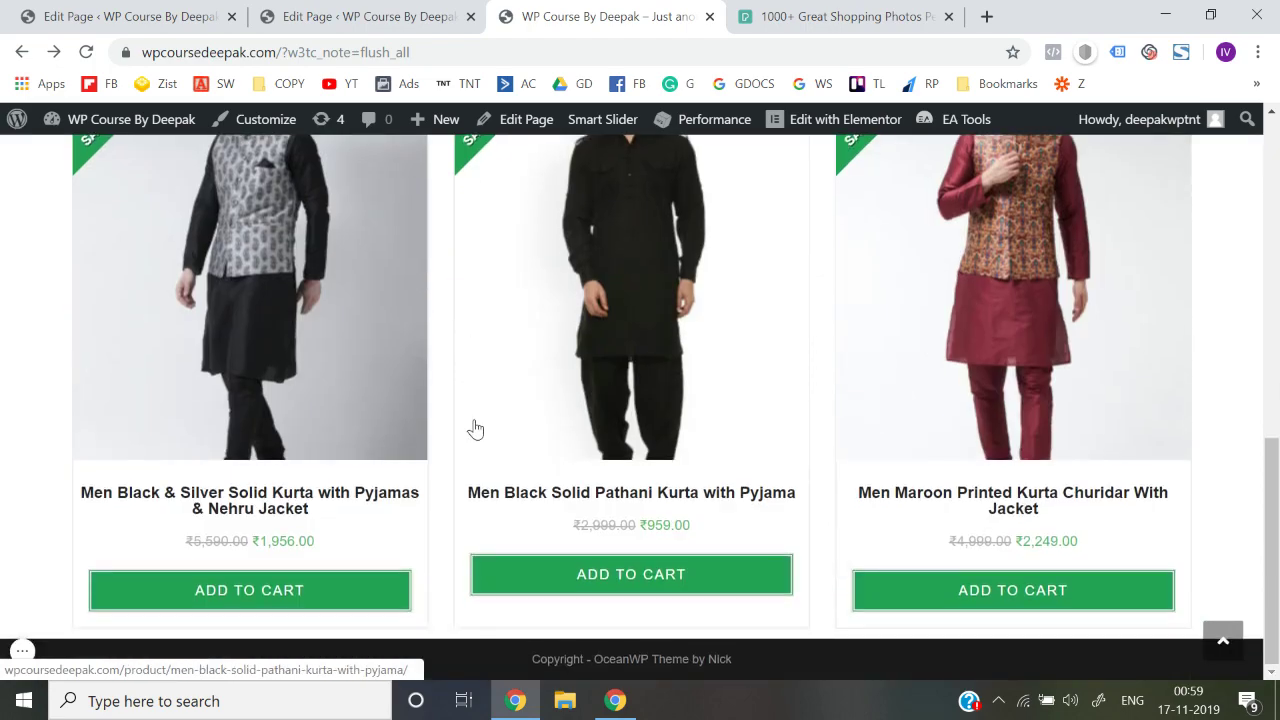
pyautogui.scroll(5, 475, 429)
pyautogui.scroll(-4, 475, 429)
pyautogui.scroll(7, 475, 429)
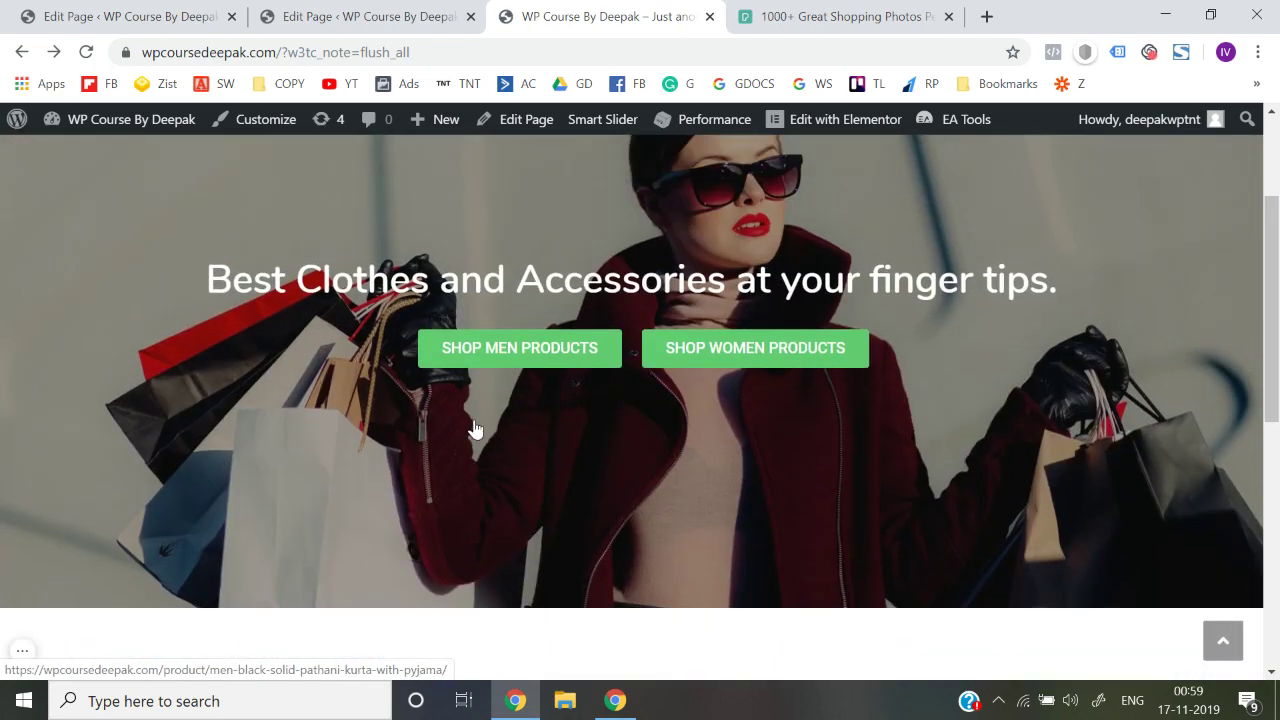
pyautogui.scroll(-10, 474, 428)
# - Open the home page in Elementor and add a single-column section with a 40 px spacer below the Kurtas & Suits product grid
pyautogui.click(846, 120)
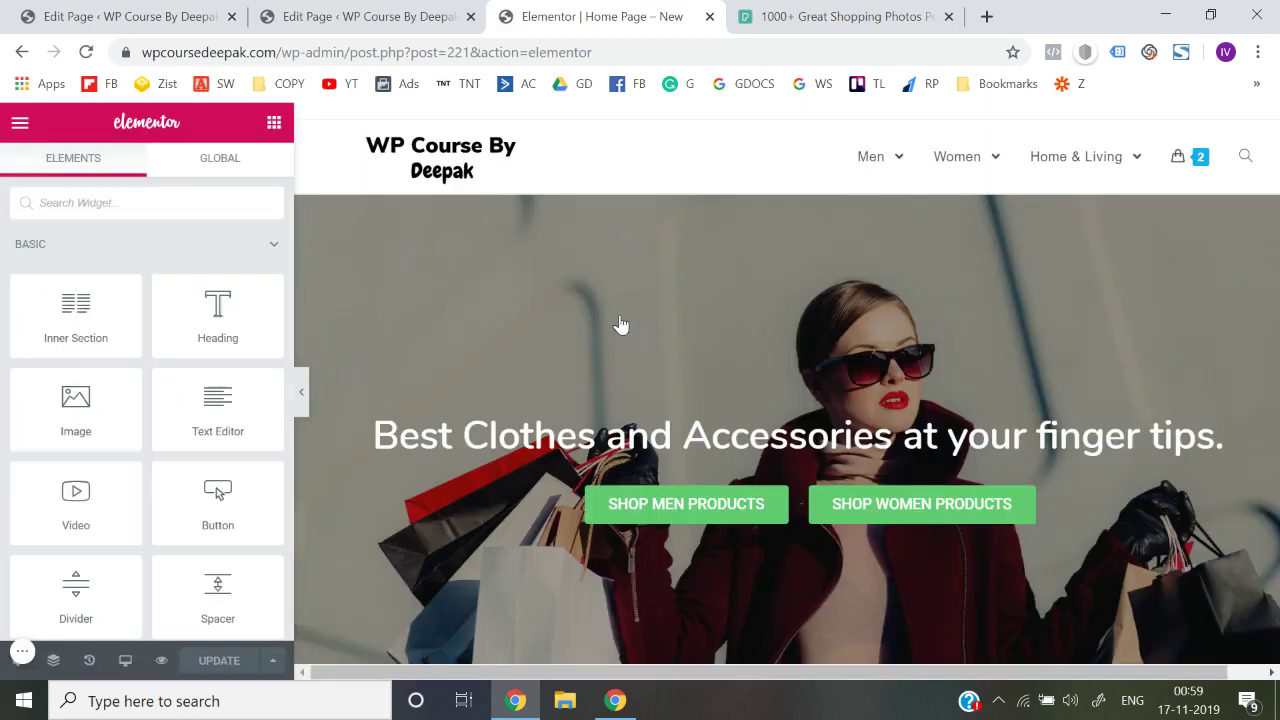
pyautogui.scroll(-5, 618, 324)
pyautogui.scroll(-5, 714, 418)
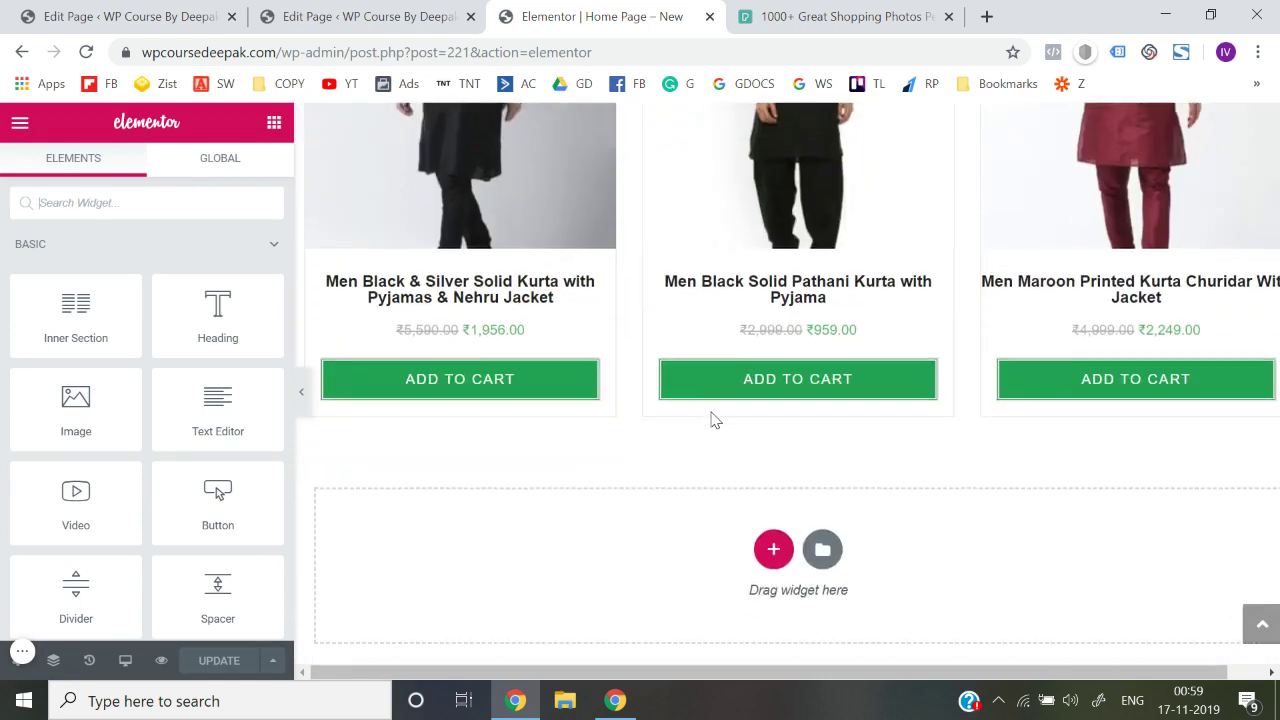
pyautogui.scroll(-1, 714, 418)
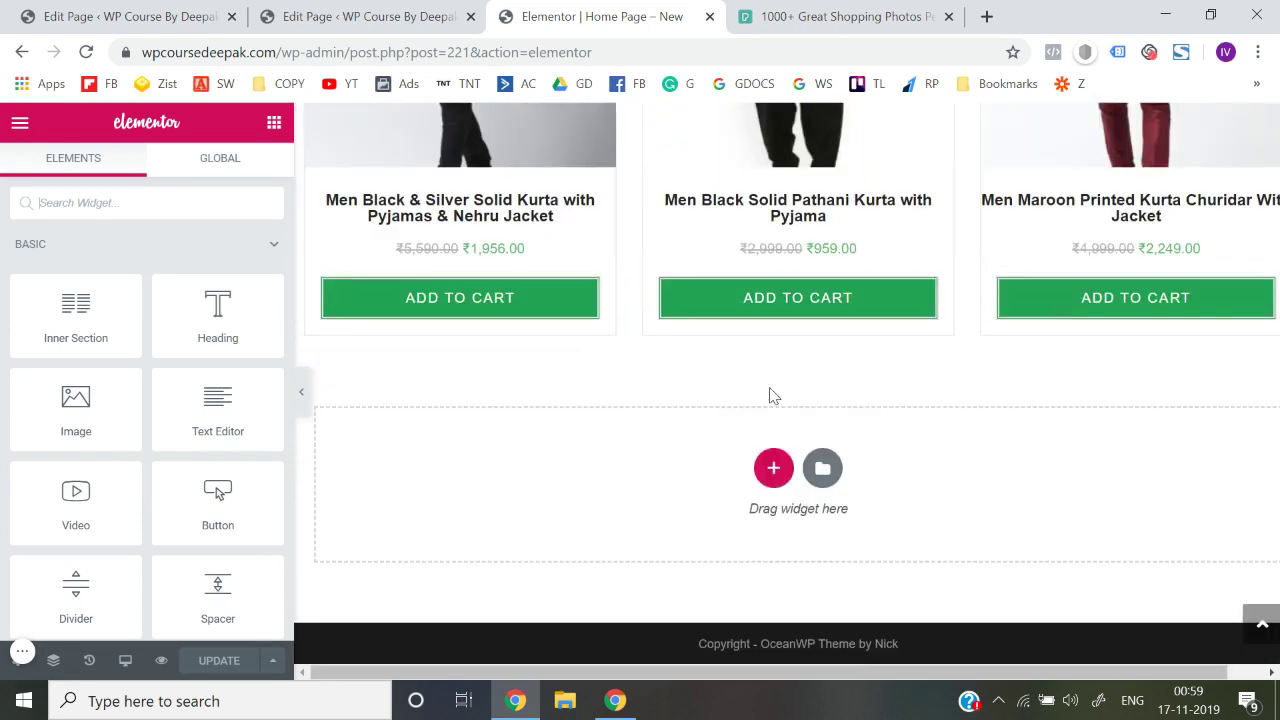
pyautogui.click(773, 467)
pyautogui.click(522, 536)
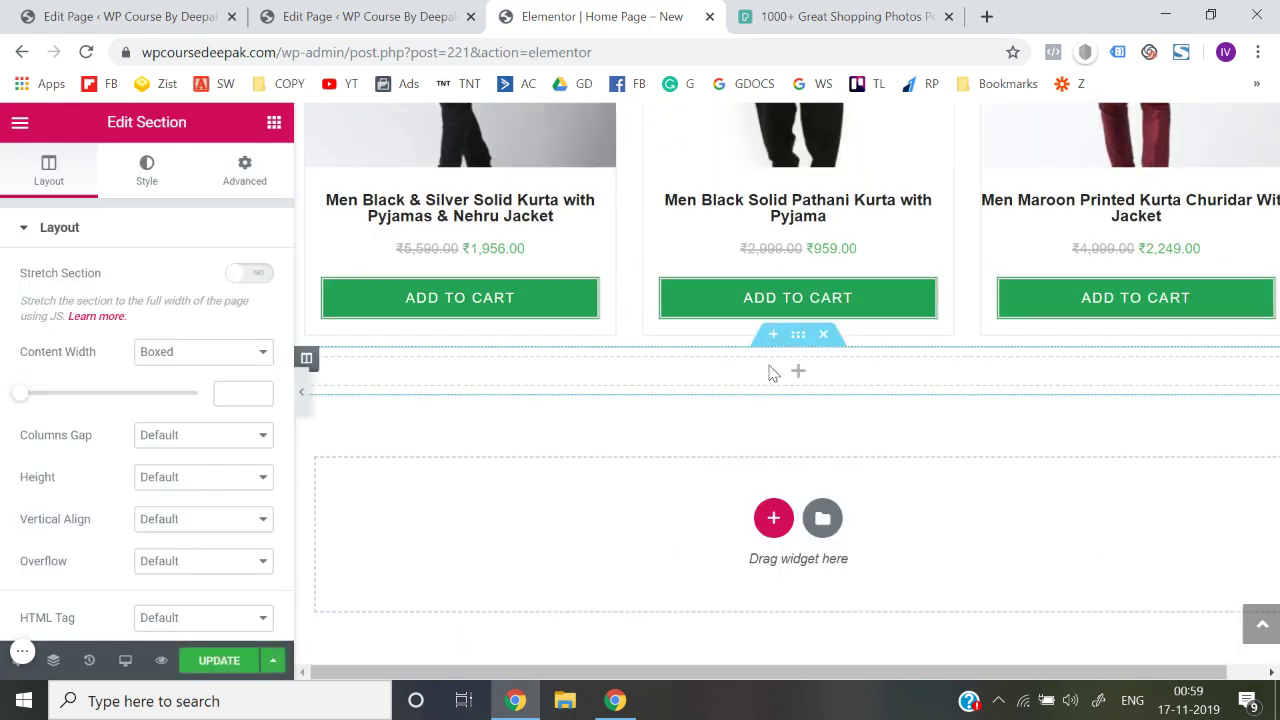
pyautogui.click(284, 126)
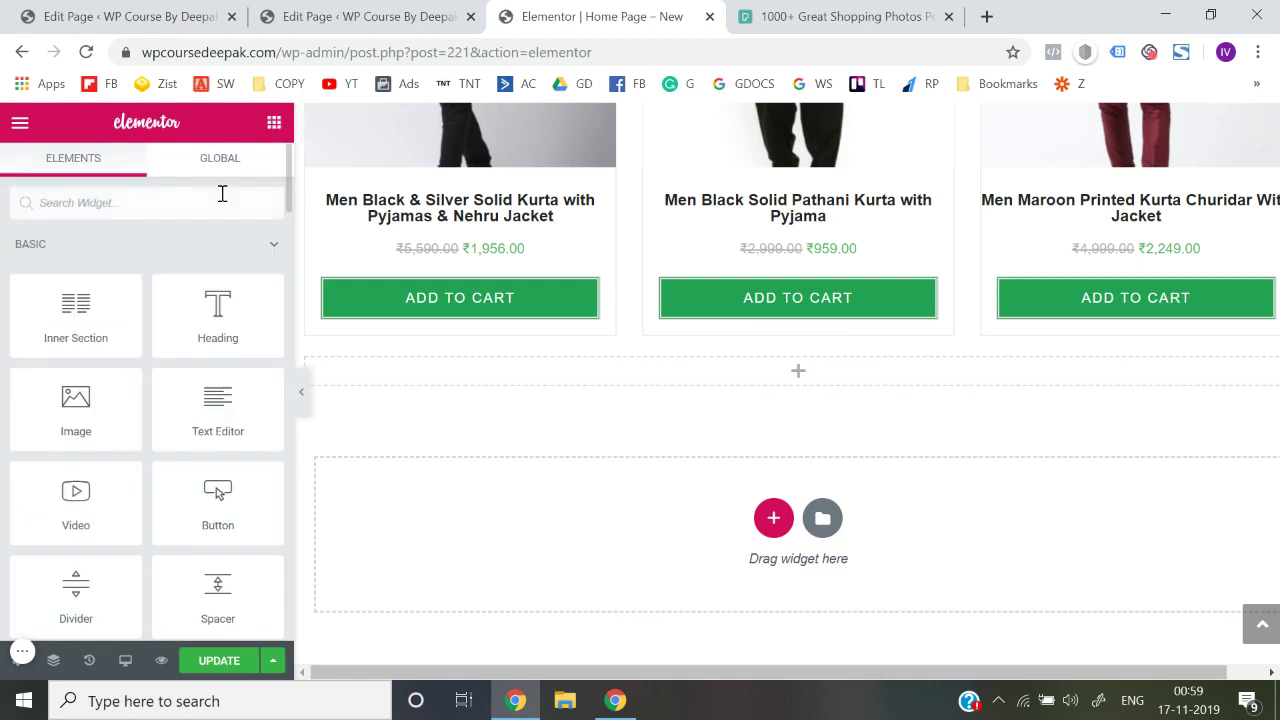
pyautogui.write('spa')
pyautogui.moveTo(76, 265); pyautogui.dragTo(763, 377)
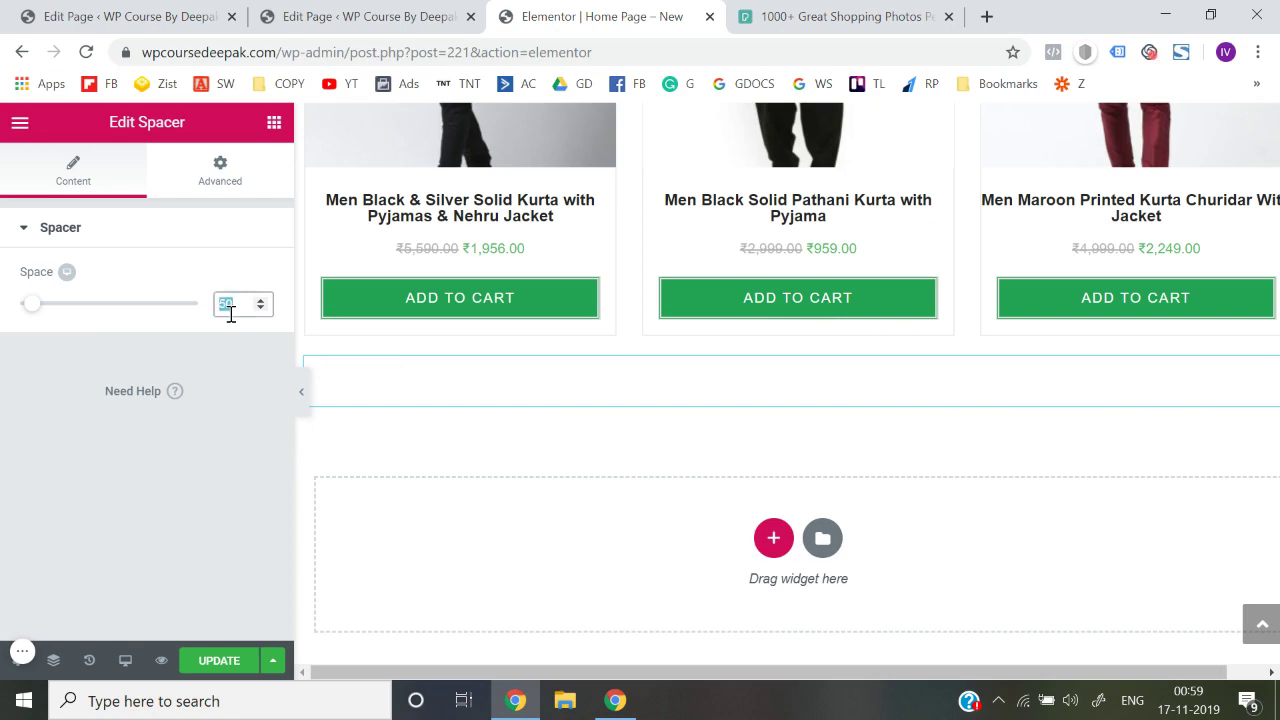
pyautogui.write('40')
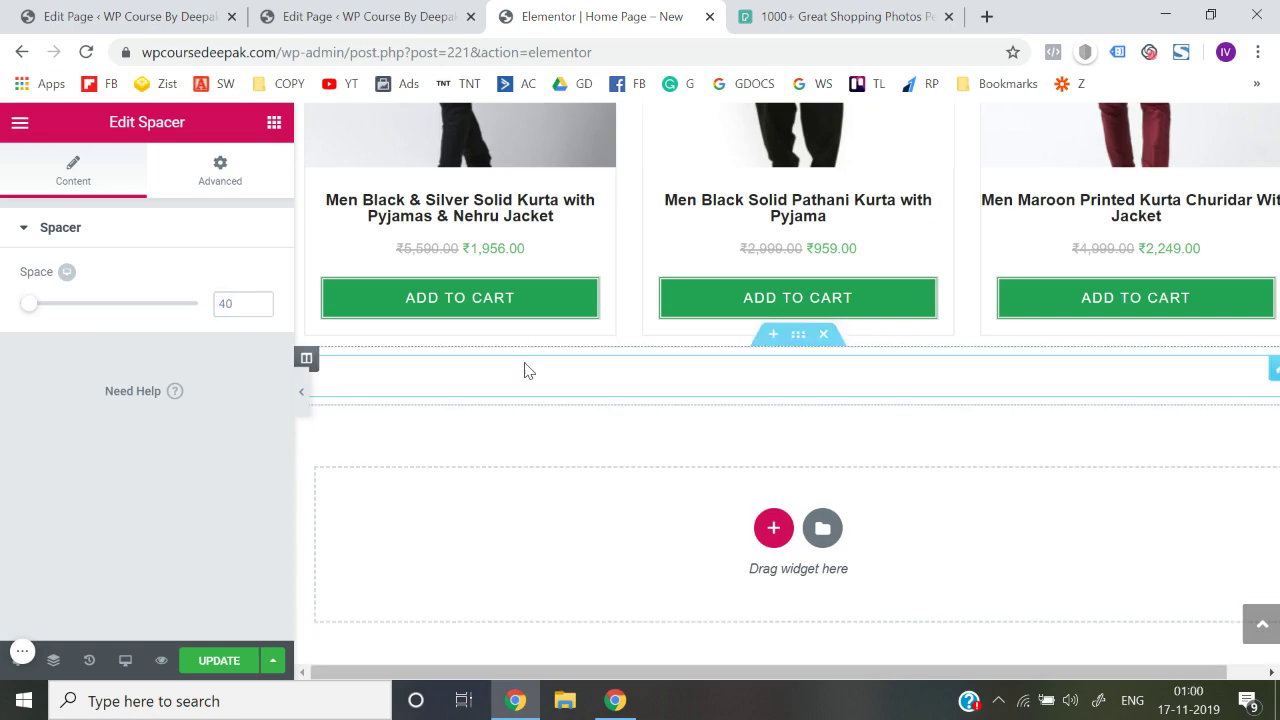
# - Duplicate the "Check Our Latest Collection of Kurtas & Suits" heading section and move the copy below the new spacer section
pyautogui.scroll(4, 523, 370)
pyautogui.scroll(-5, 549, 449)
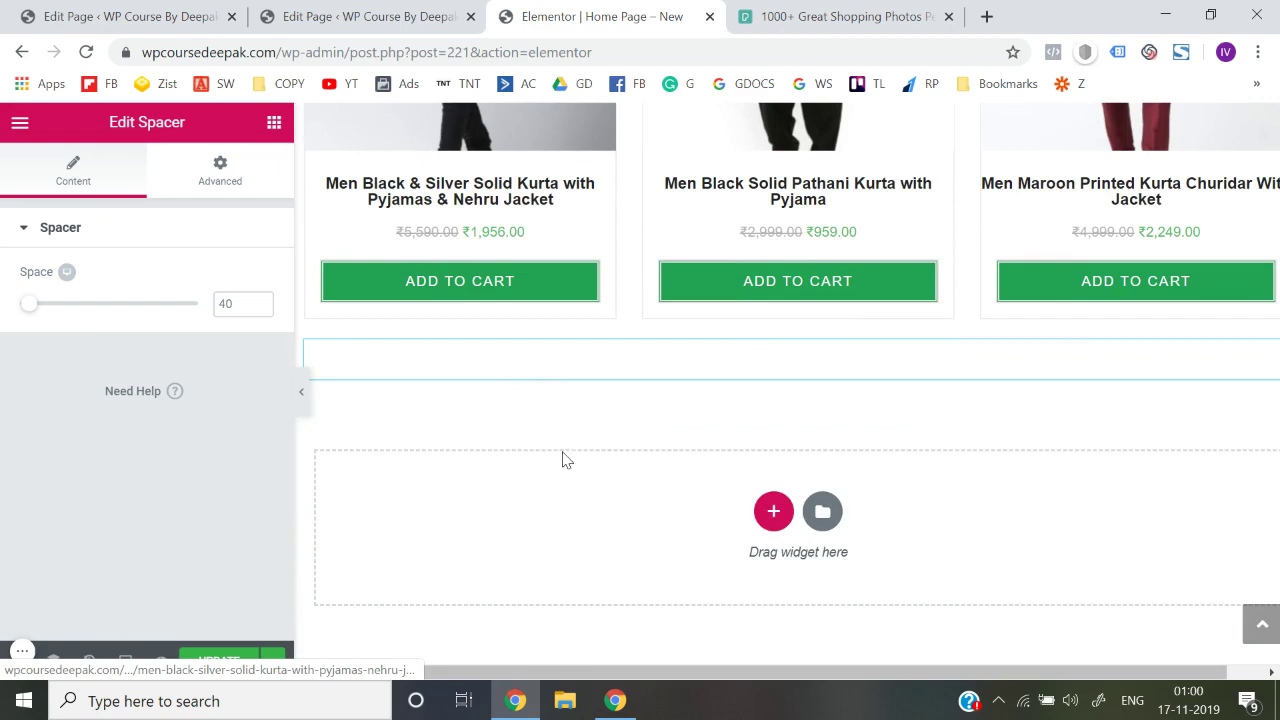
pyautogui.scroll(5, 754, 523)
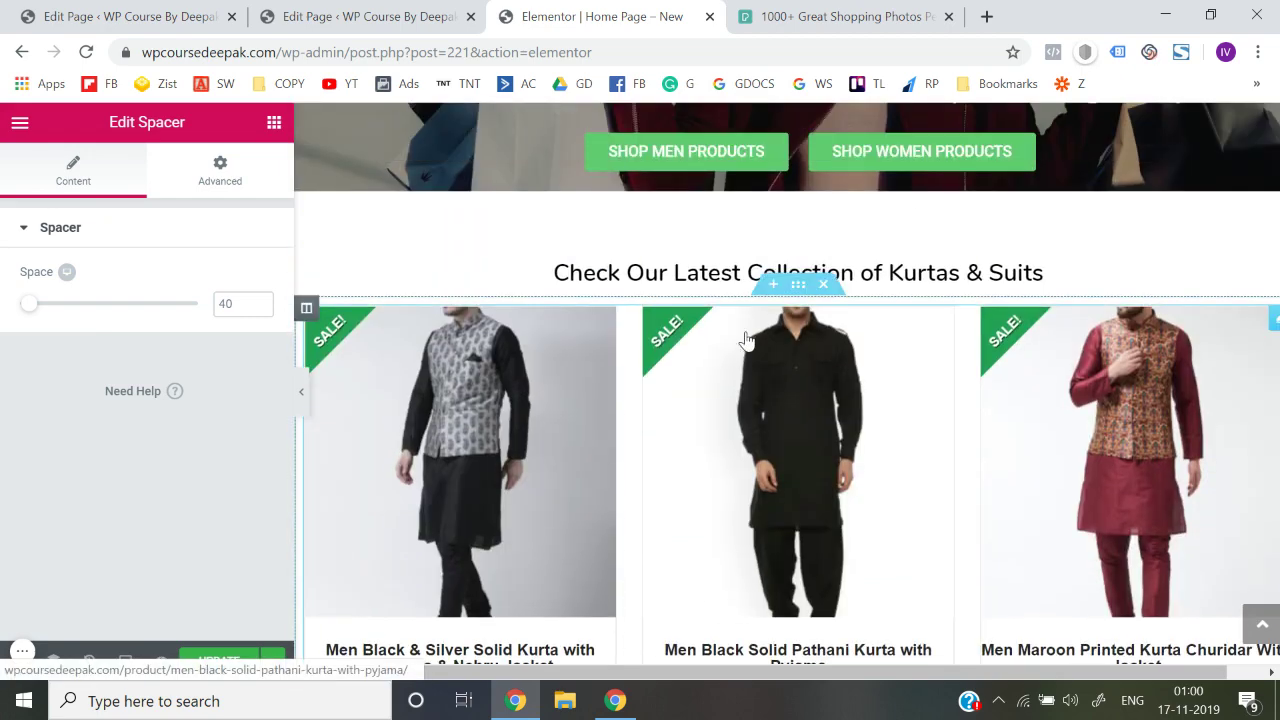
pyautogui.scroll(6, 745, 341)
pyautogui.moveTo(889, 174)
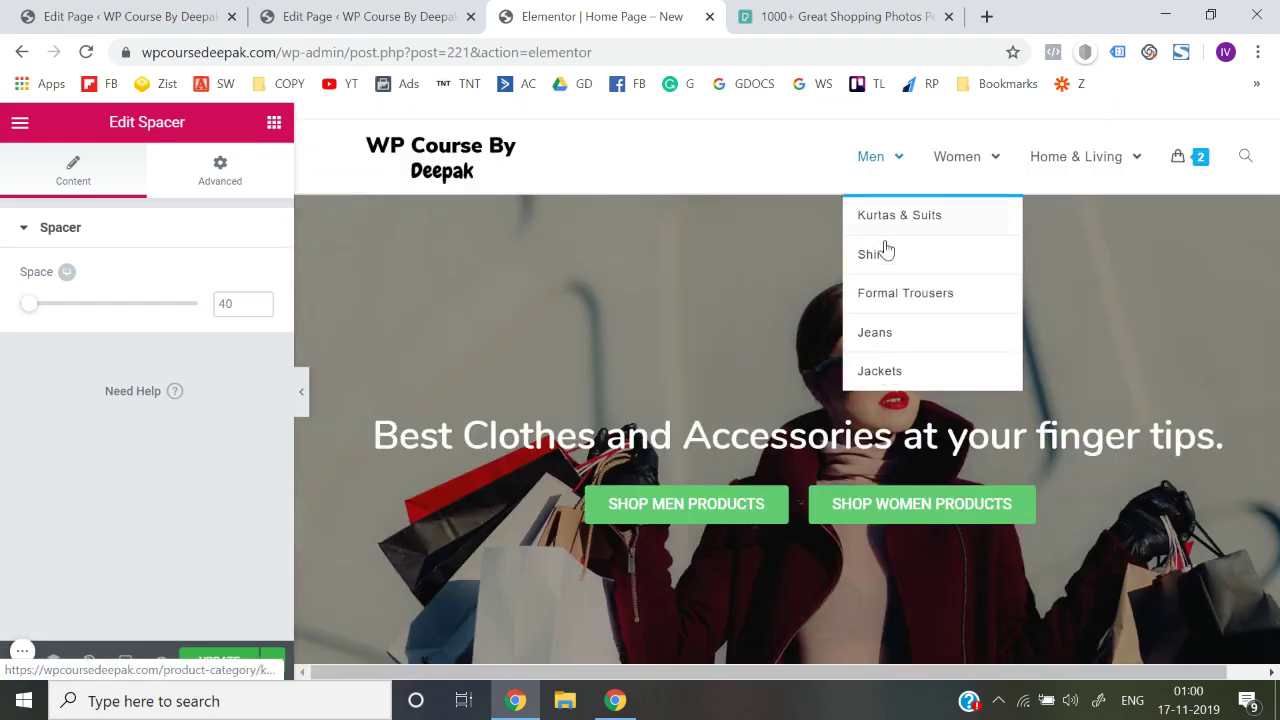
pyautogui.scroll(-4, 886, 258)
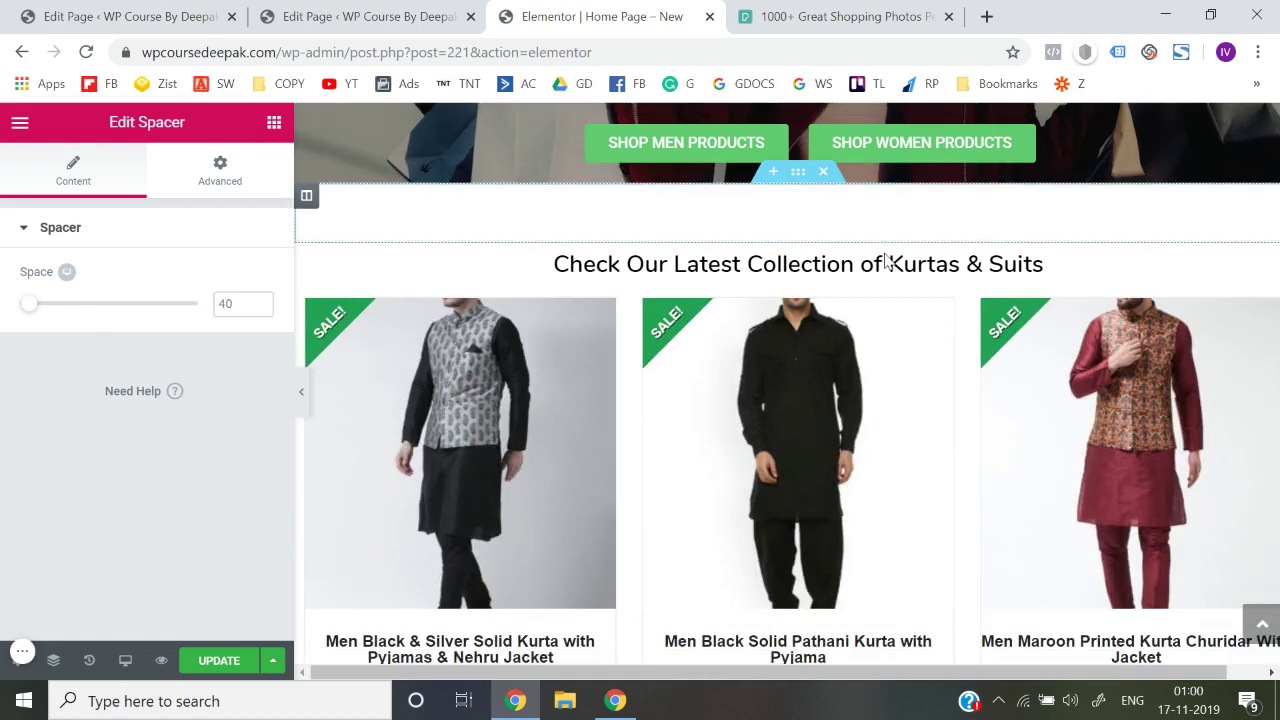
pyautogui.rightClick(821, 247)
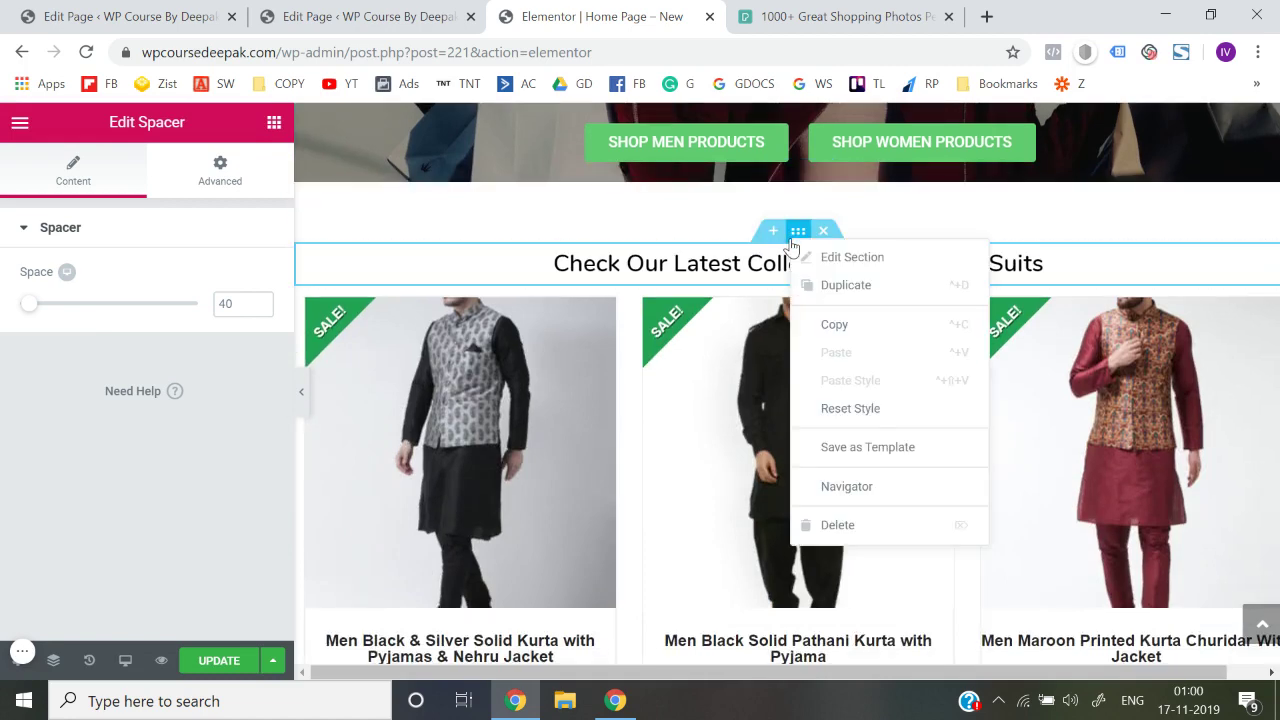
pyautogui.click(818, 283)
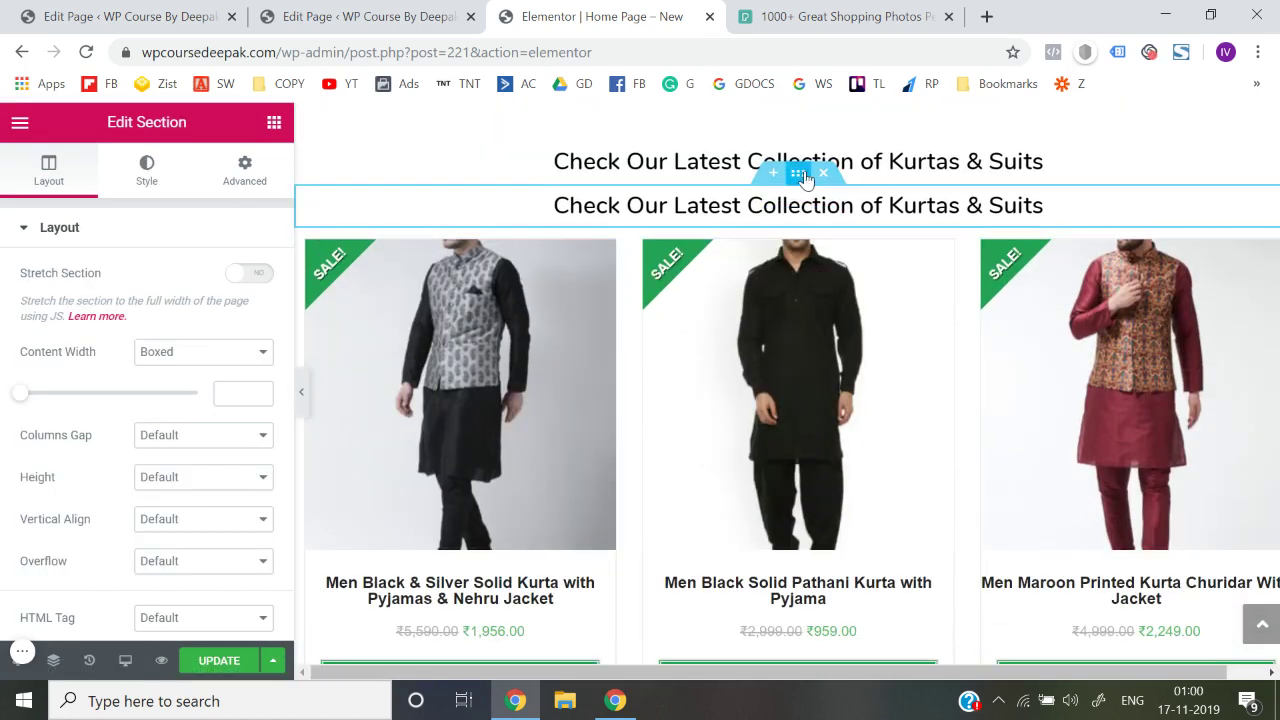
pyautogui.moveTo(800, 177); pyautogui.dragTo(807, 340)
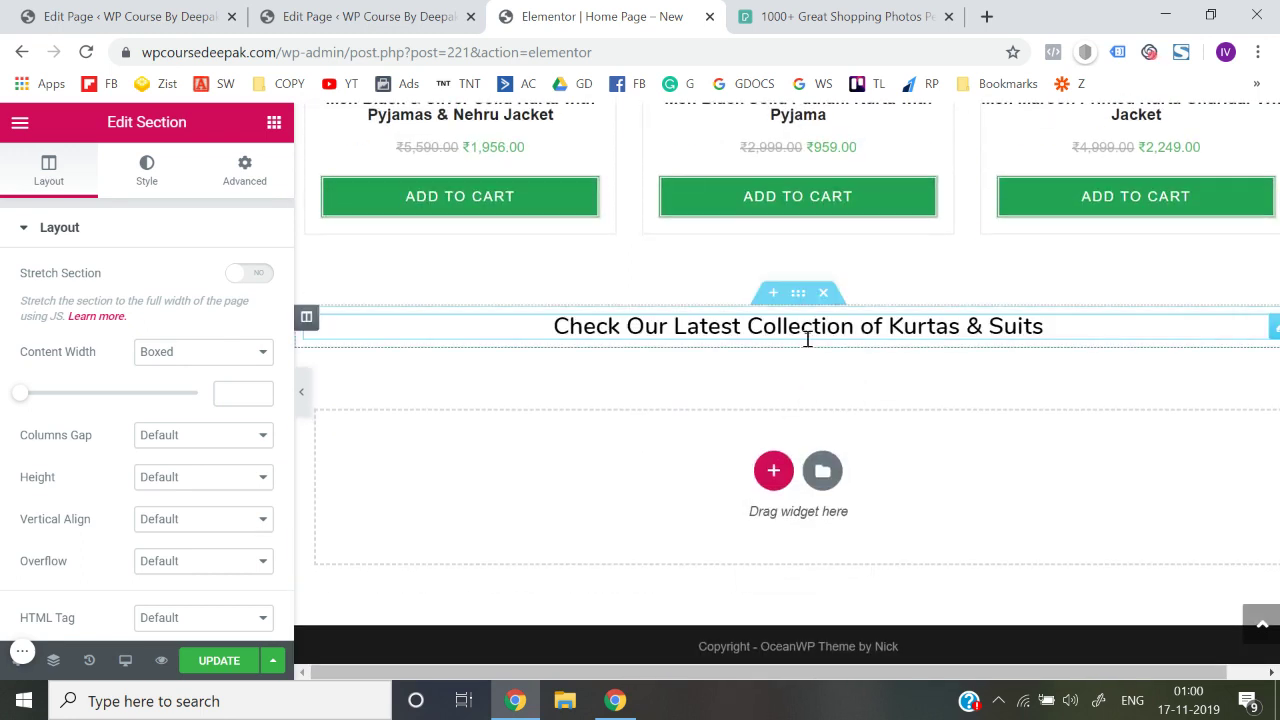
# - Change the copied heading's title to "Check Our Latest Collection of Shirts"
pyautogui.click(807, 340)
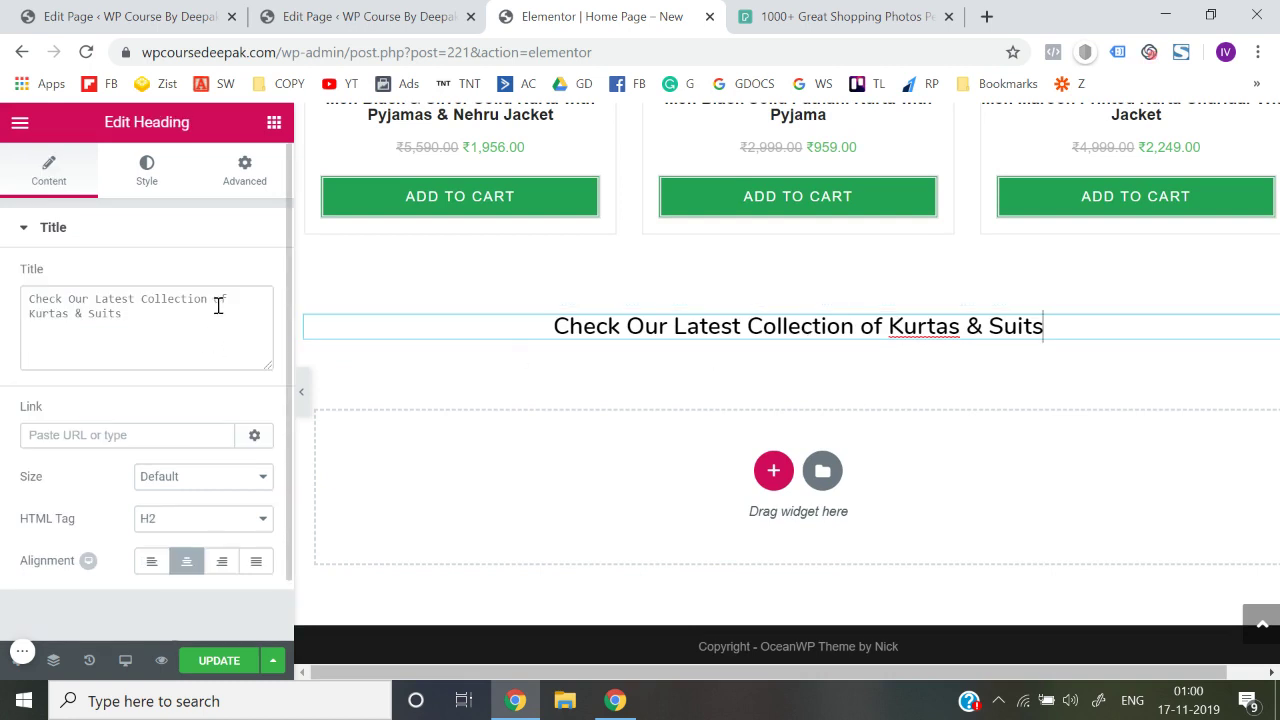
pyautogui.click(140, 330)
pyautogui.press('BackSpace')
pyautogui.press('BackSpace')
pyautogui.press('BackSpace')
pyautogui.press('BackSpace')
pyautogui.press('BackSpace')
pyautogui.press('BackSpace')
pyautogui.press('BackSpace')
pyautogui.press('BackSpace')
pyautogui.press('BackSpace')
pyautogui.press('BackSpace')
pyautogui.press('BackSpace')
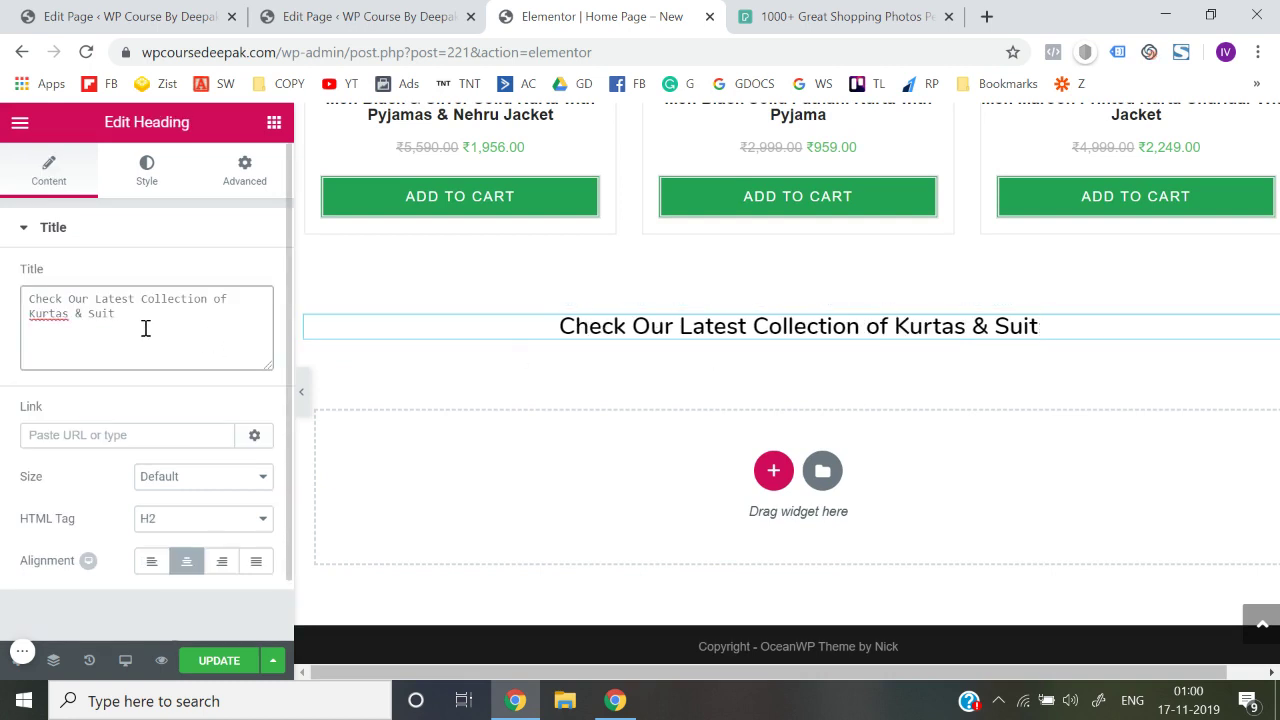
pyautogui.press('BackSpace')
pyautogui.press('BackSpace')
pyautogui.press('BackSpace')
pyautogui.write('Shirts')
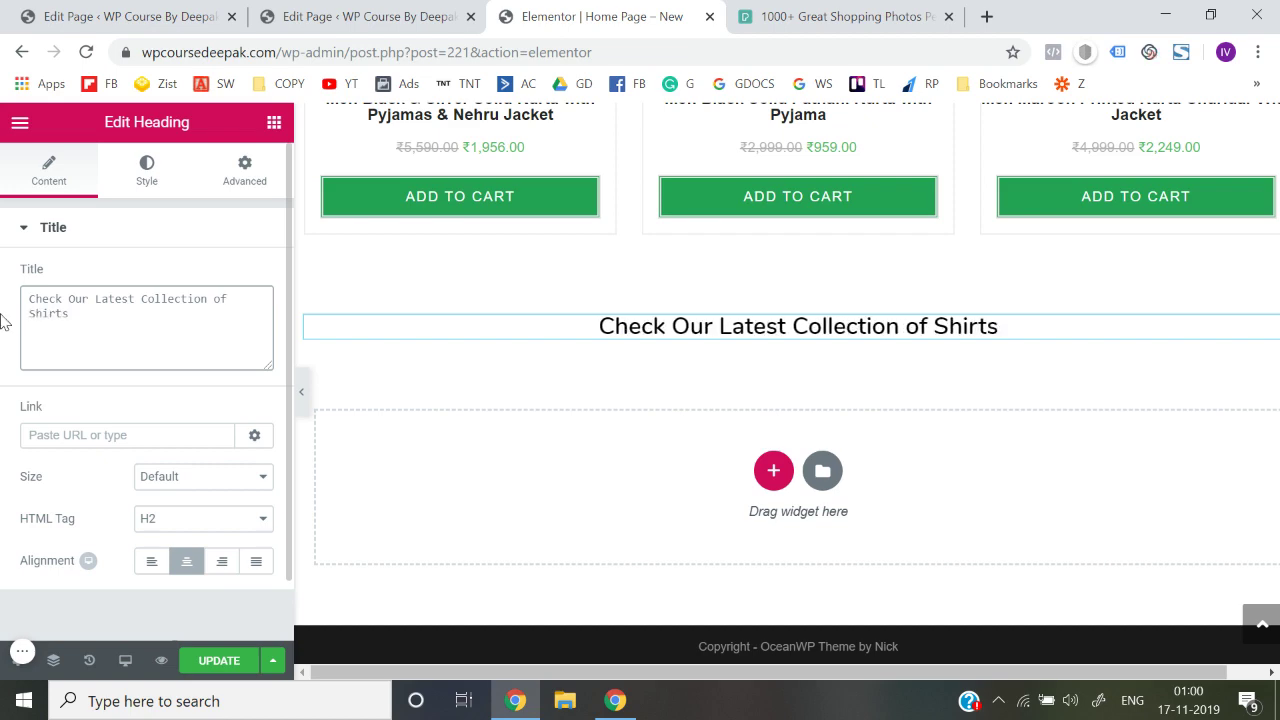
# - Duplicate the Kurtas & Suits product grid section and move the copy directly below the Shirts heading
pyautogui.scroll(5, 694, 351)
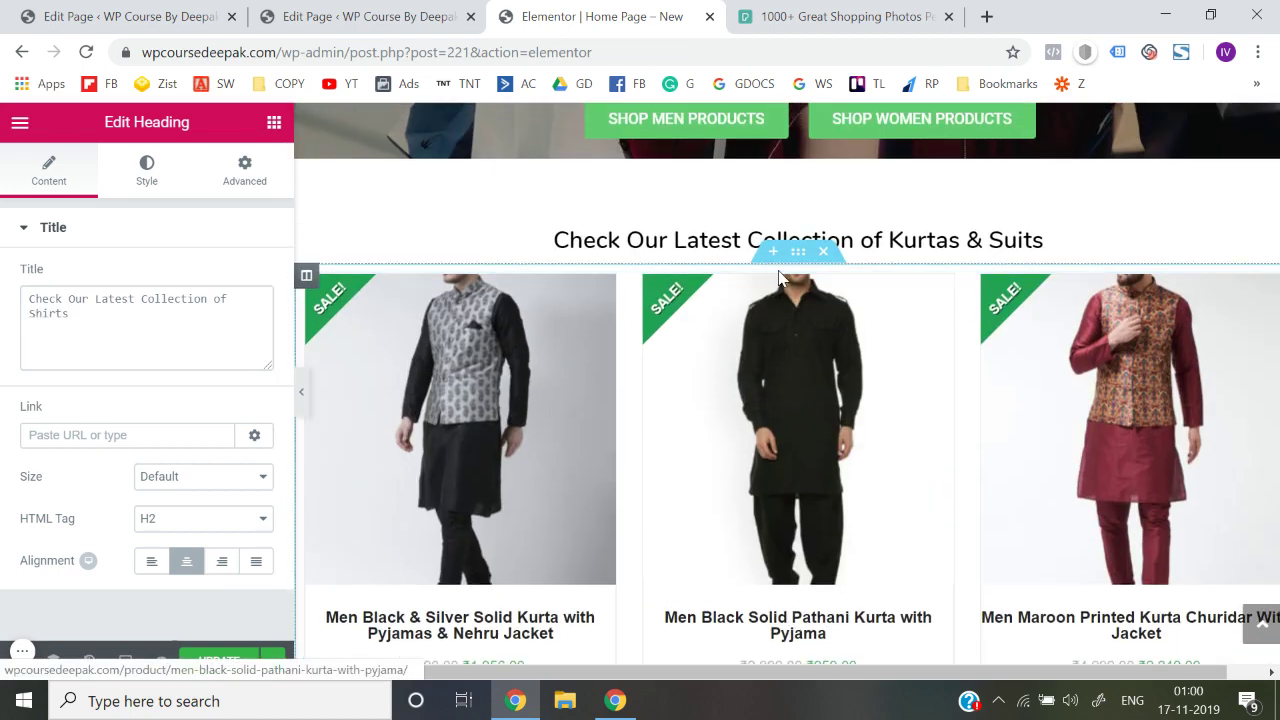
pyautogui.rightClick(796, 253)
pyautogui.click(815, 301)
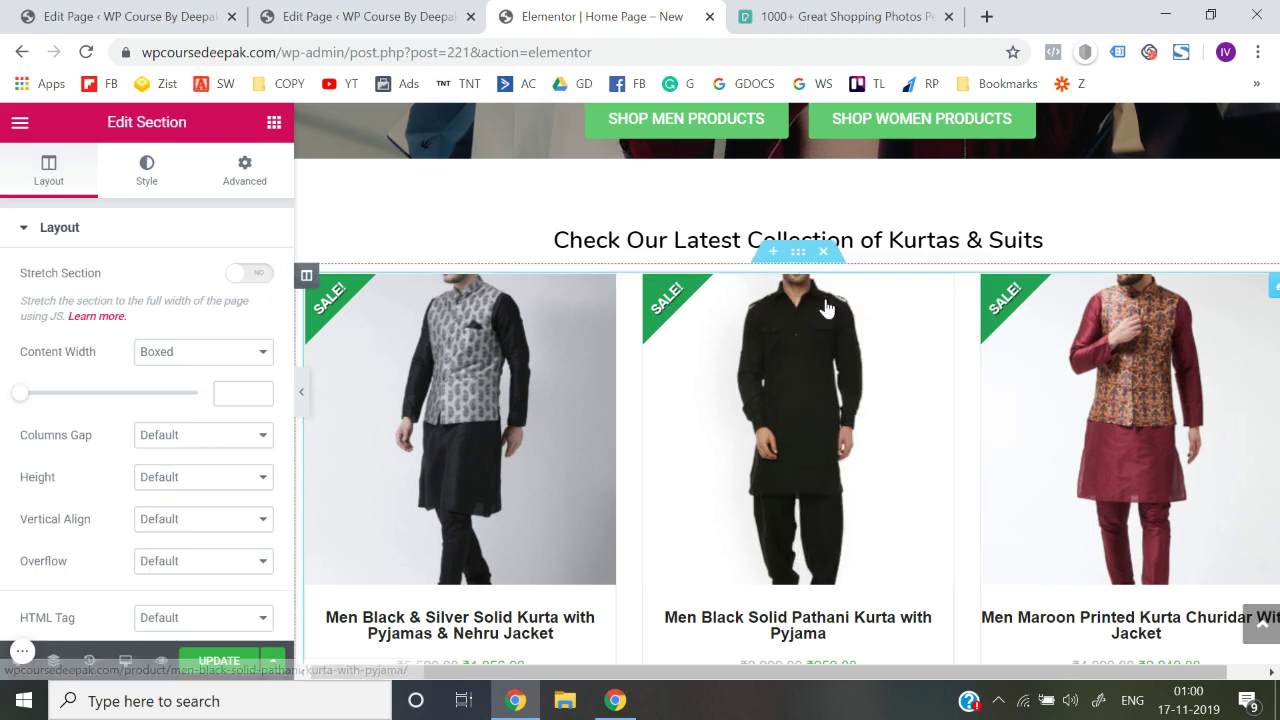
pyautogui.scroll(-5, 826, 308)
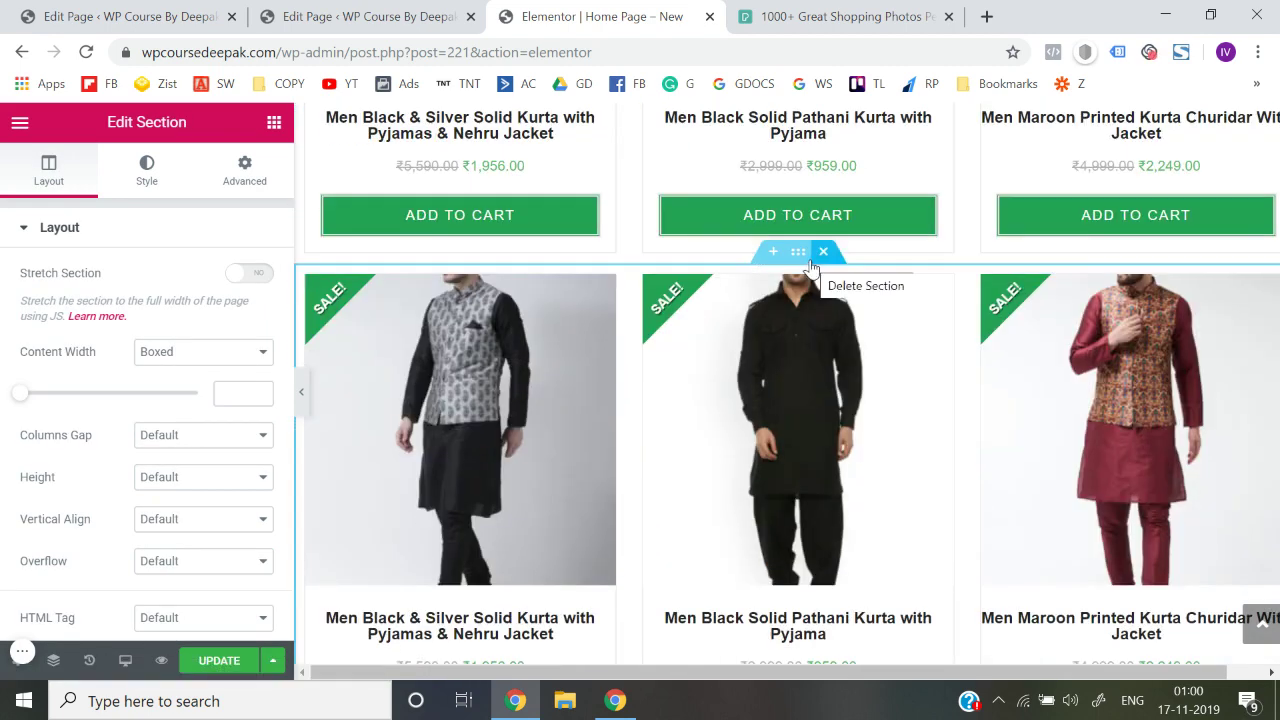
pyautogui.moveTo(800, 254); pyautogui.dragTo(759, 404)
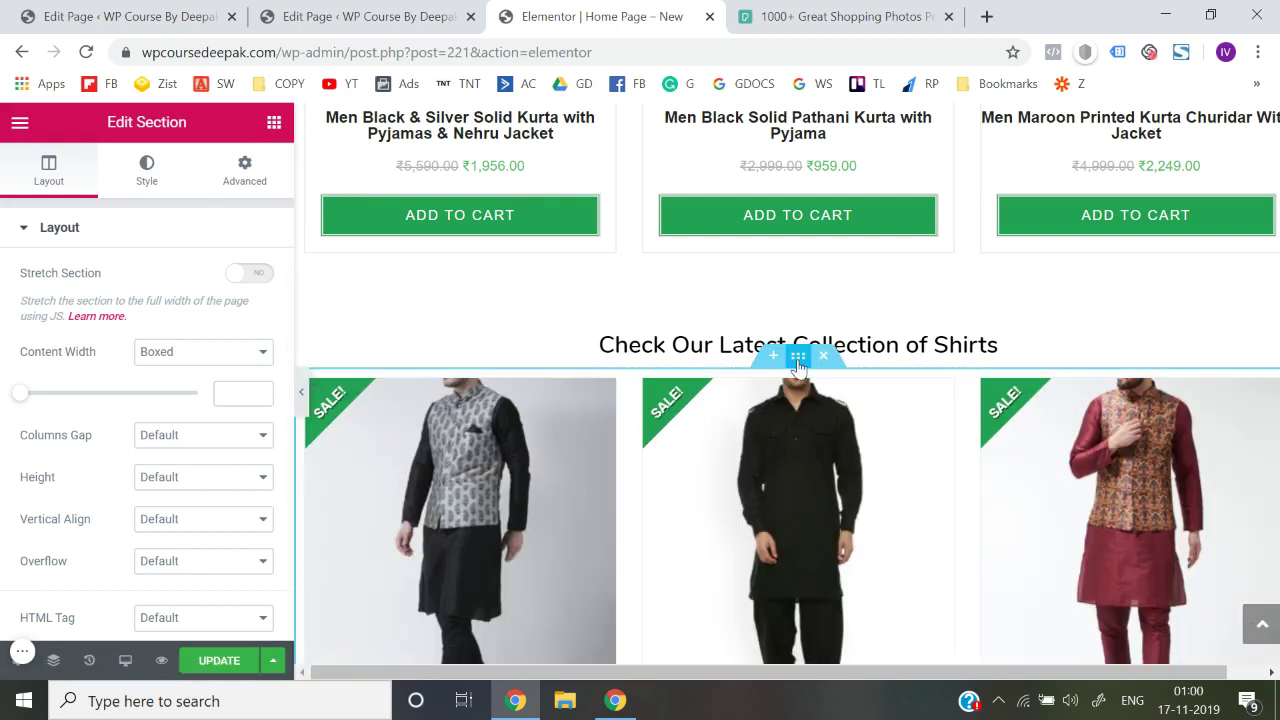
# - Change the product category of the grid under the Shirts heading from Kurtas & Suits to Shirts
pyautogui.click(55, 232)
pyautogui.click(731, 429)
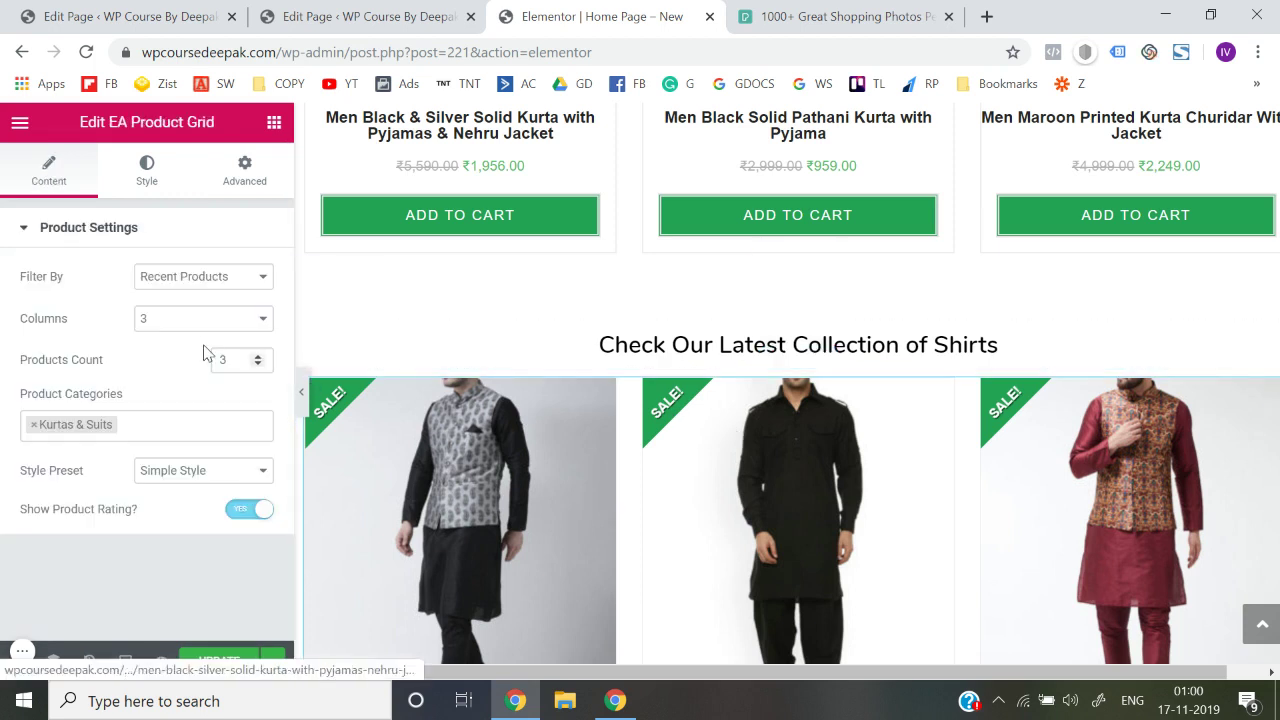
pyautogui.click(130, 424)
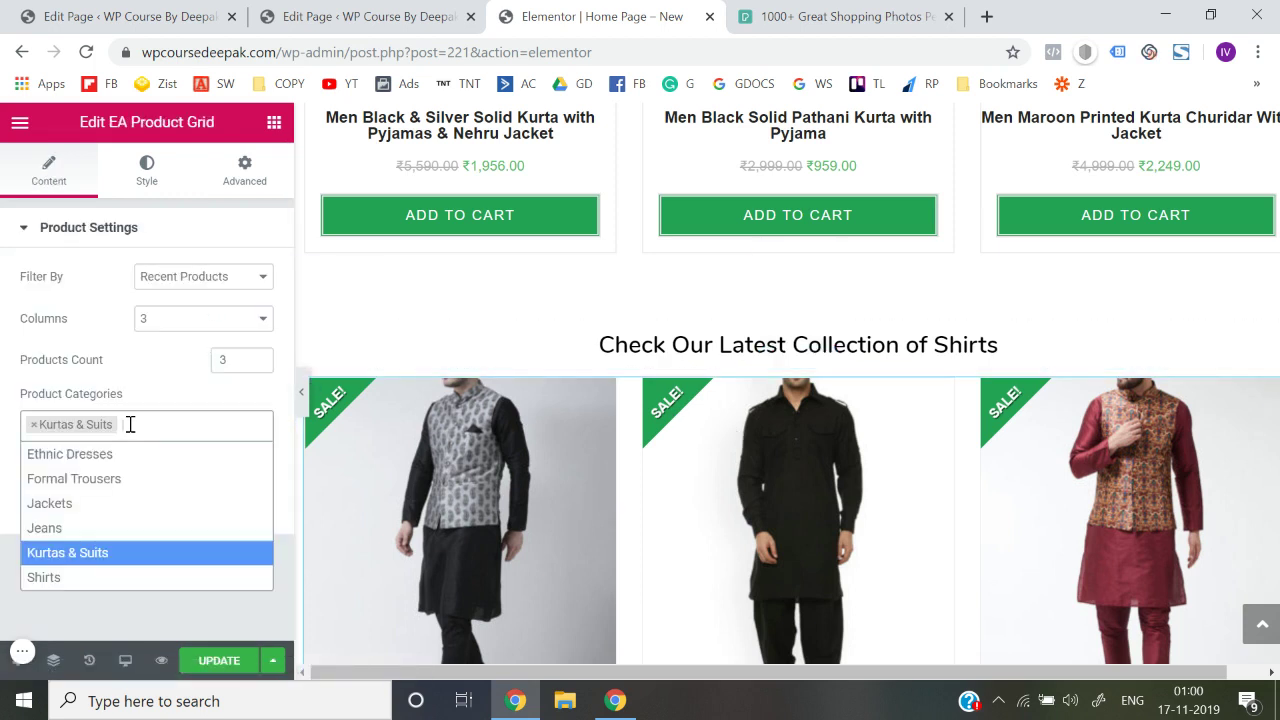
pyautogui.press('BackSpace')
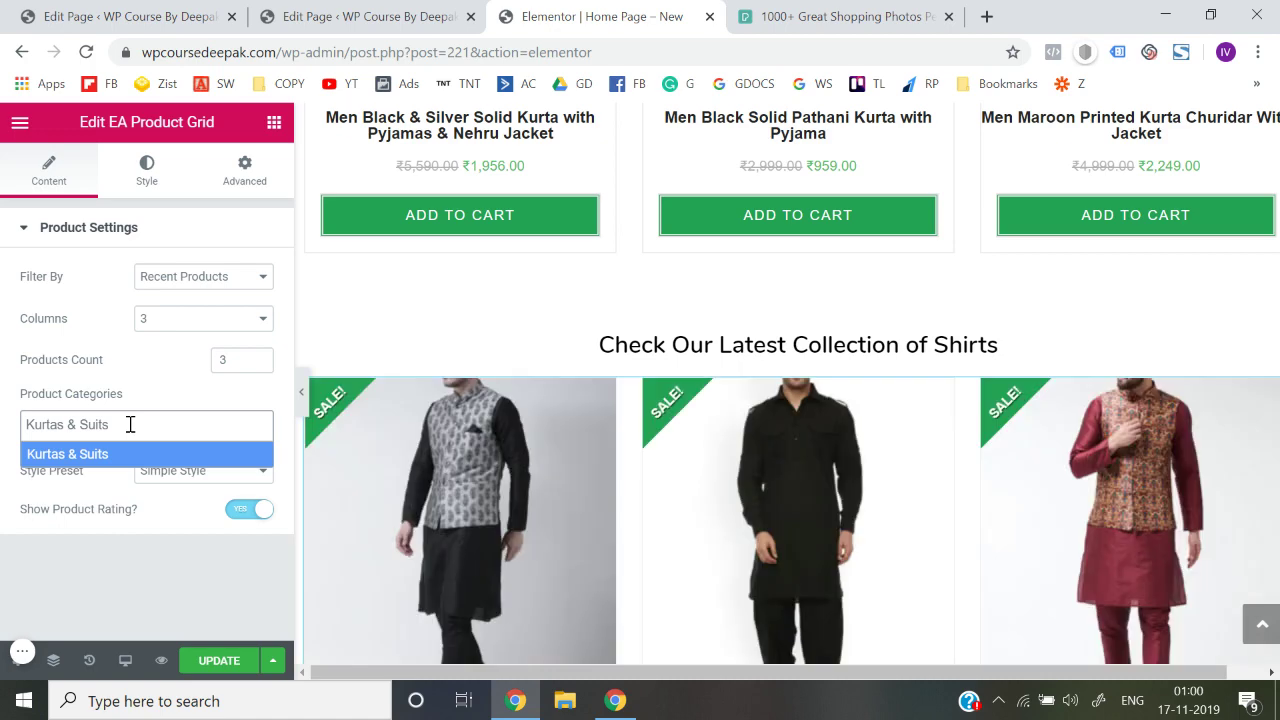
pyautogui.hotkey('ctrl', 'a')
pyautogui.press('BackSpace')
pyautogui.write('sh')
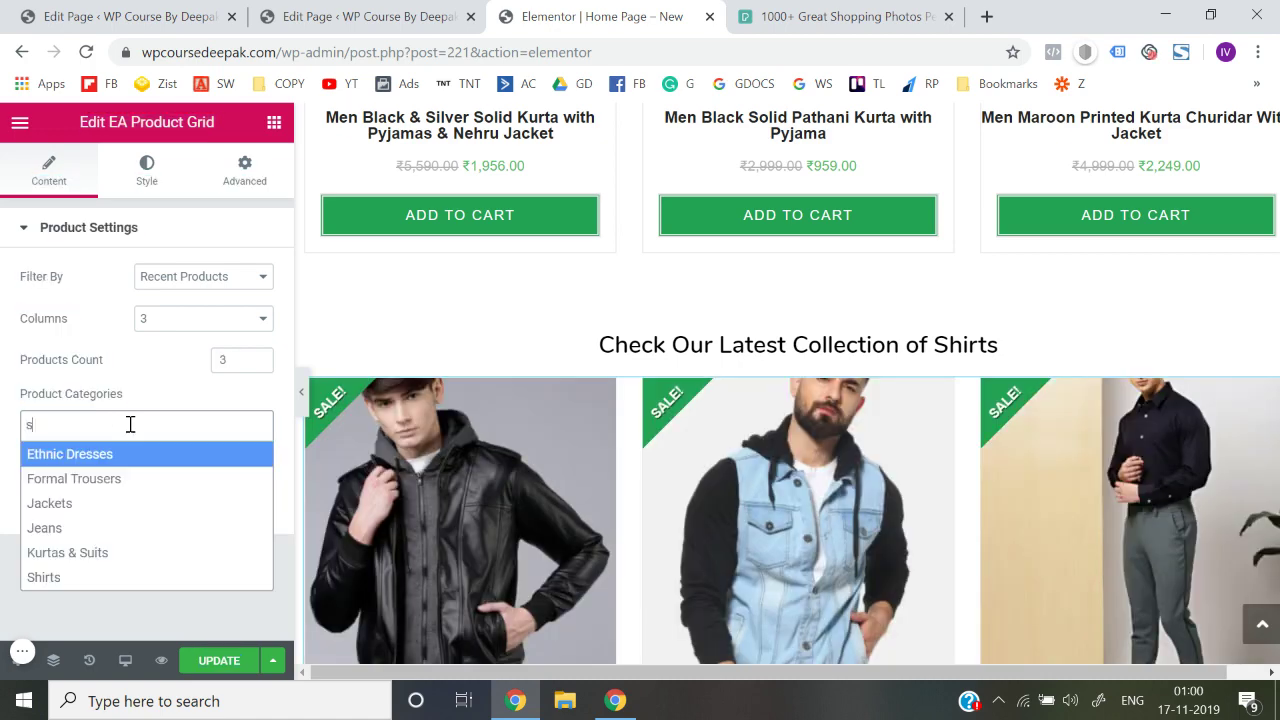
pyautogui.click(96, 458)
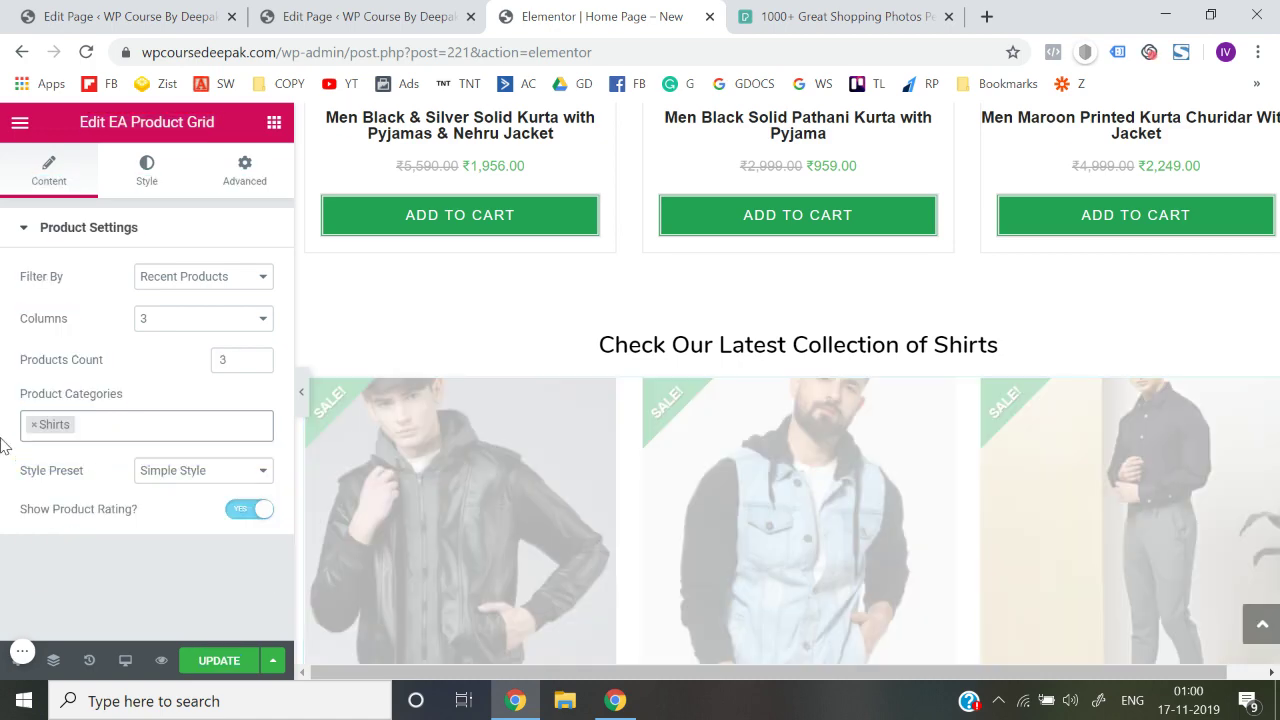
pyautogui.scroll(-2, 592, 516)
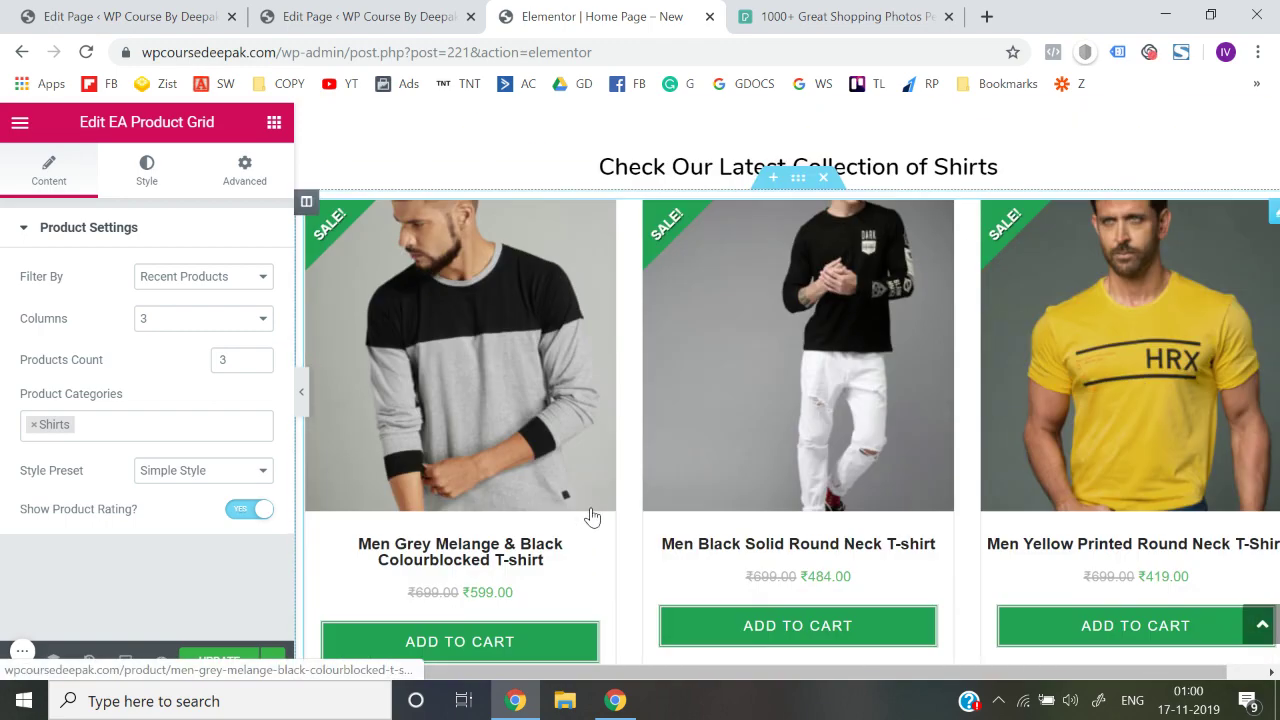
# - Preview the page at full width and compare the Shirts section with the Kurtas & Suits section above it
pyautogui.click(301, 391)
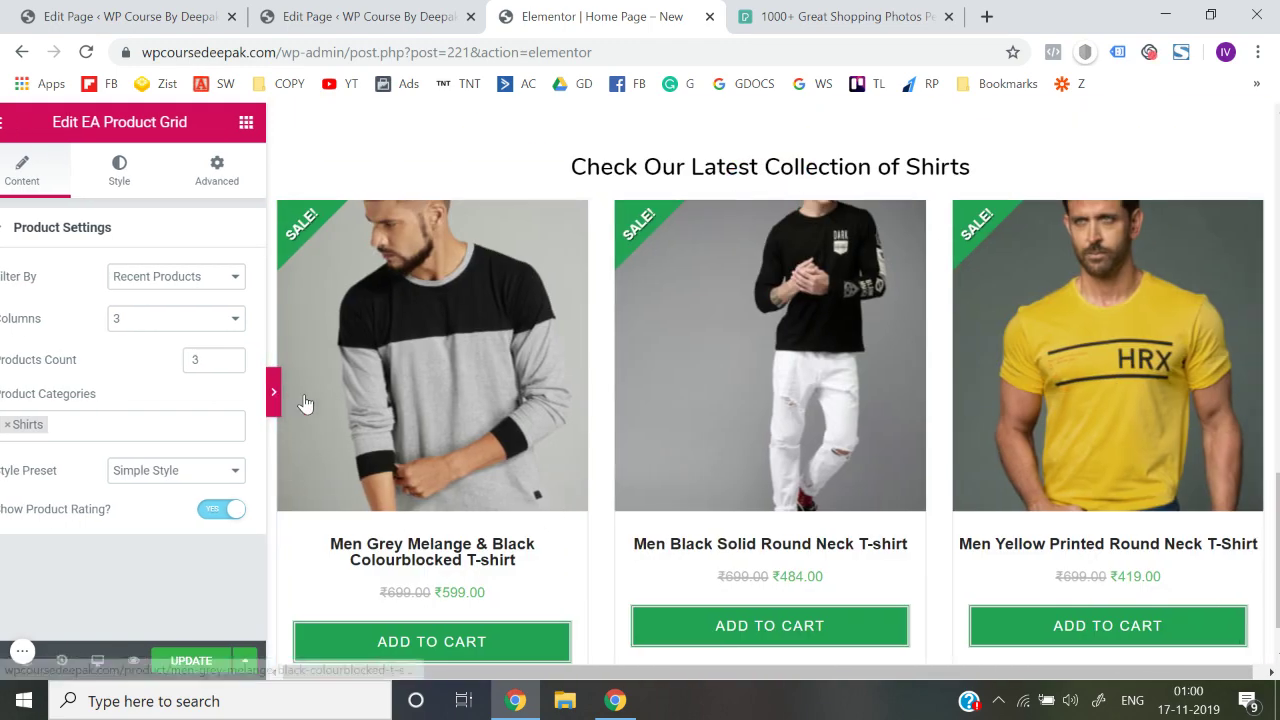
pyautogui.scroll(4, 520, 401)
pyautogui.scroll(-3, 518, 401)
pyautogui.scroll(3, 410, 394)
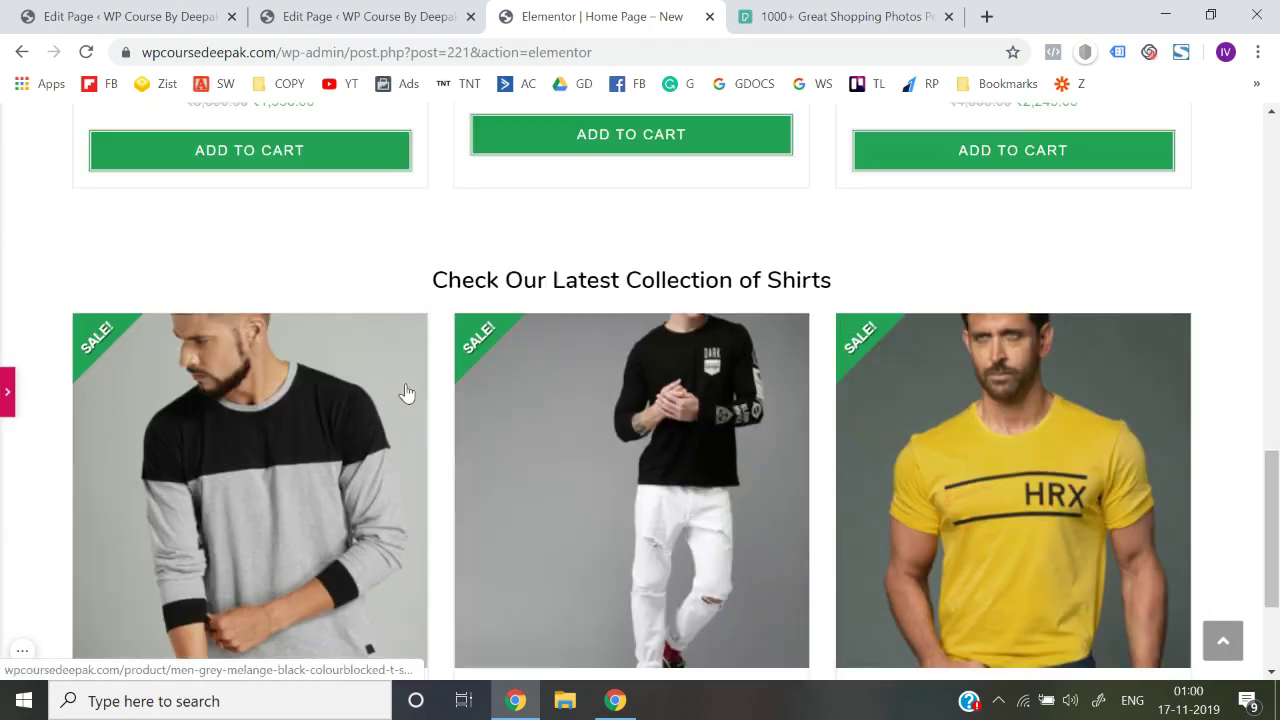
pyautogui.scroll(3, 405, 391)
pyautogui.scroll(-5, 405, 391)
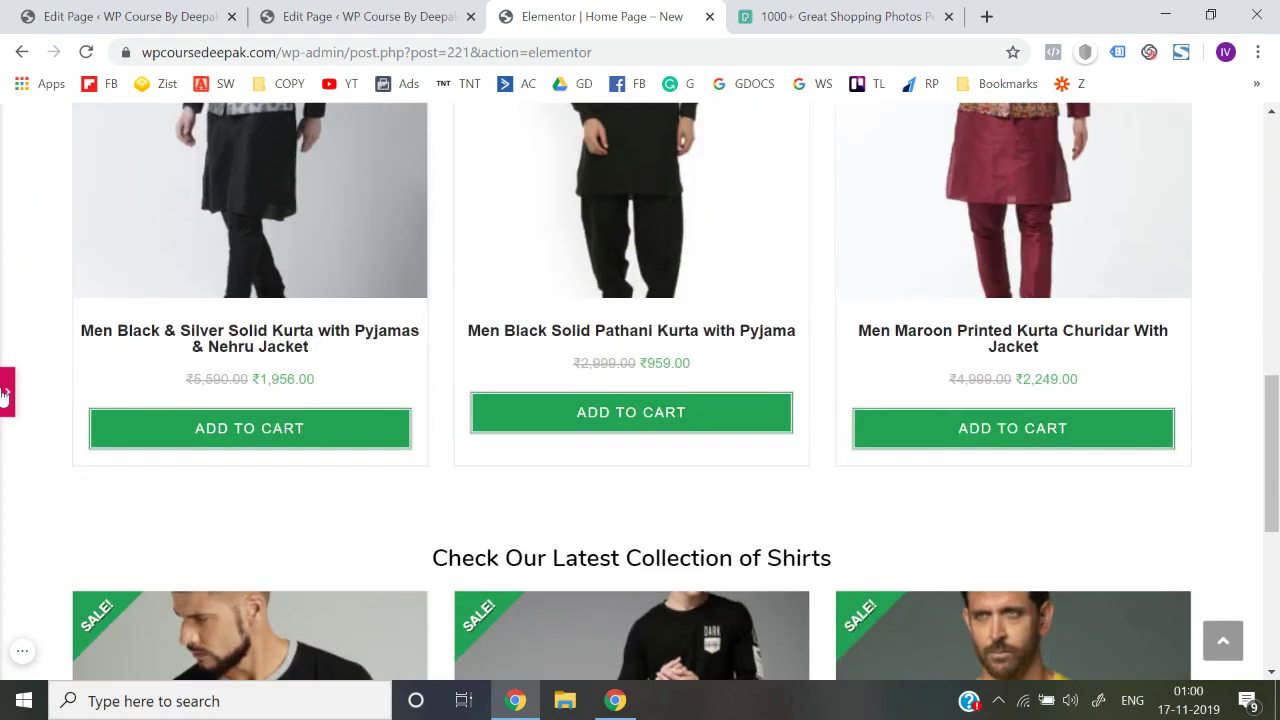
pyautogui.click(6, 392)
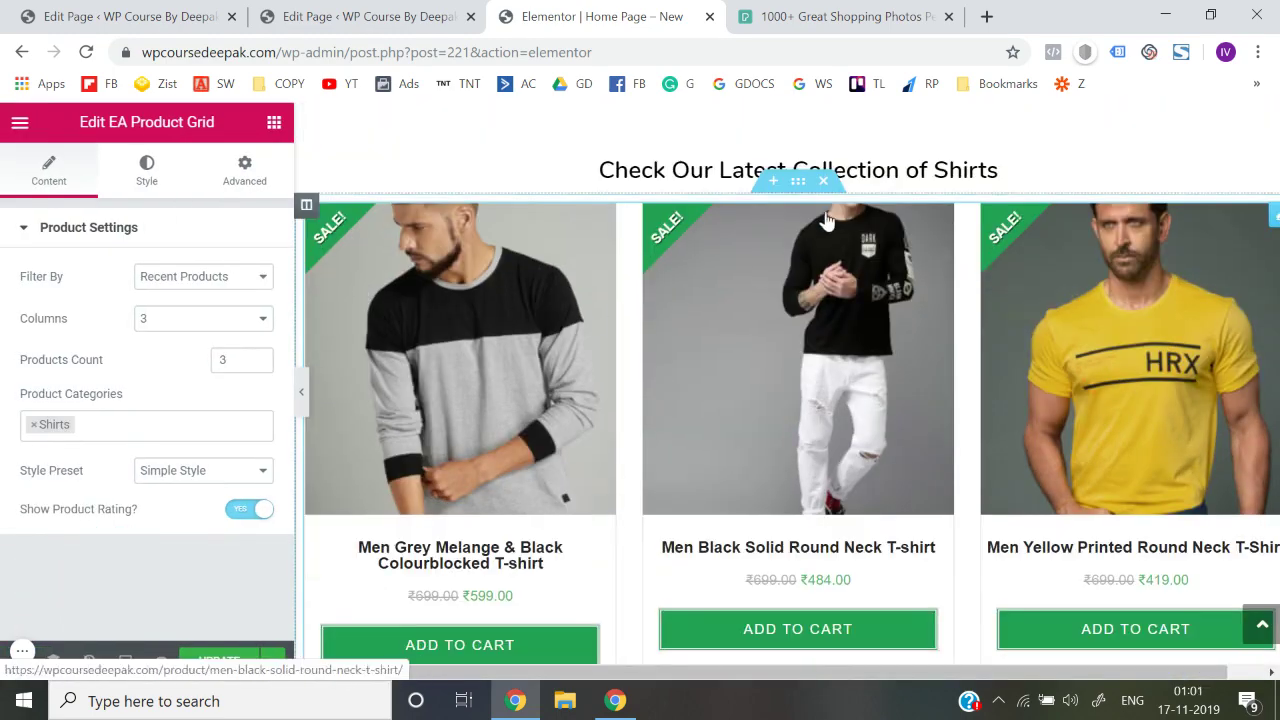
# - Set the Add to Cart button background color in the Shirts product grid to orange #ea6f31
pyautogui.click(798, 181)
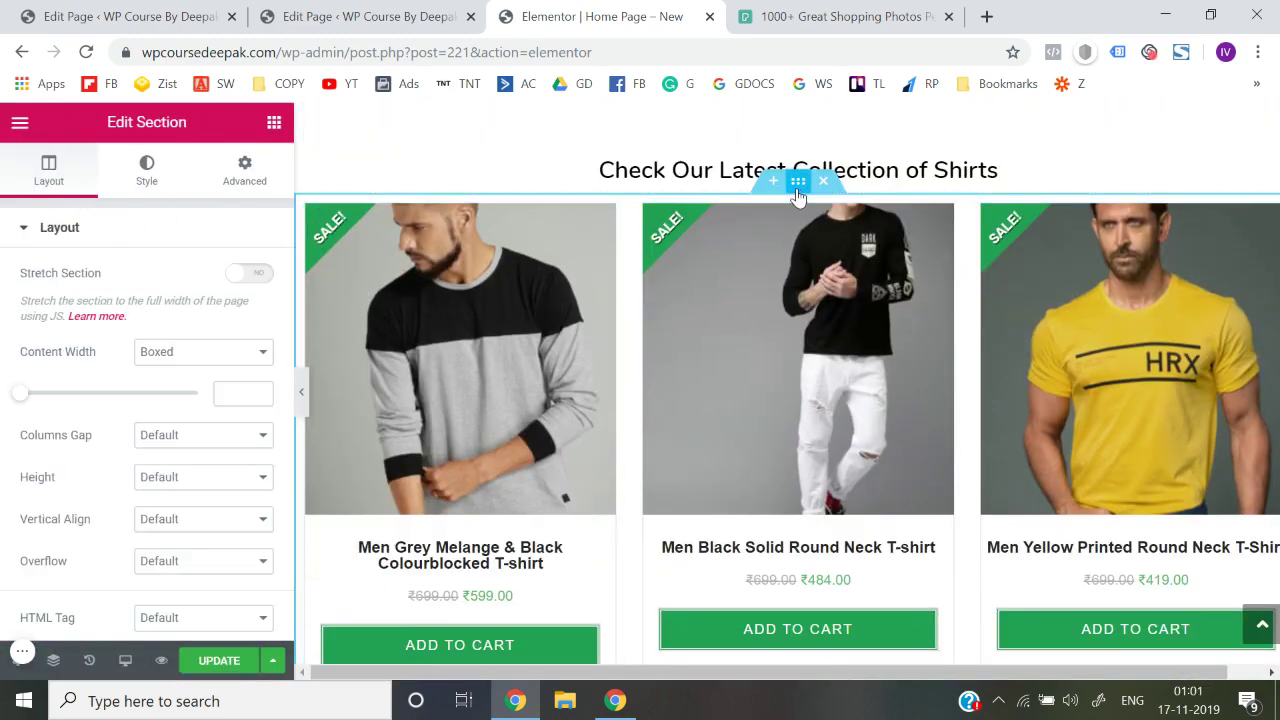
pyautogui.click(670, 407)
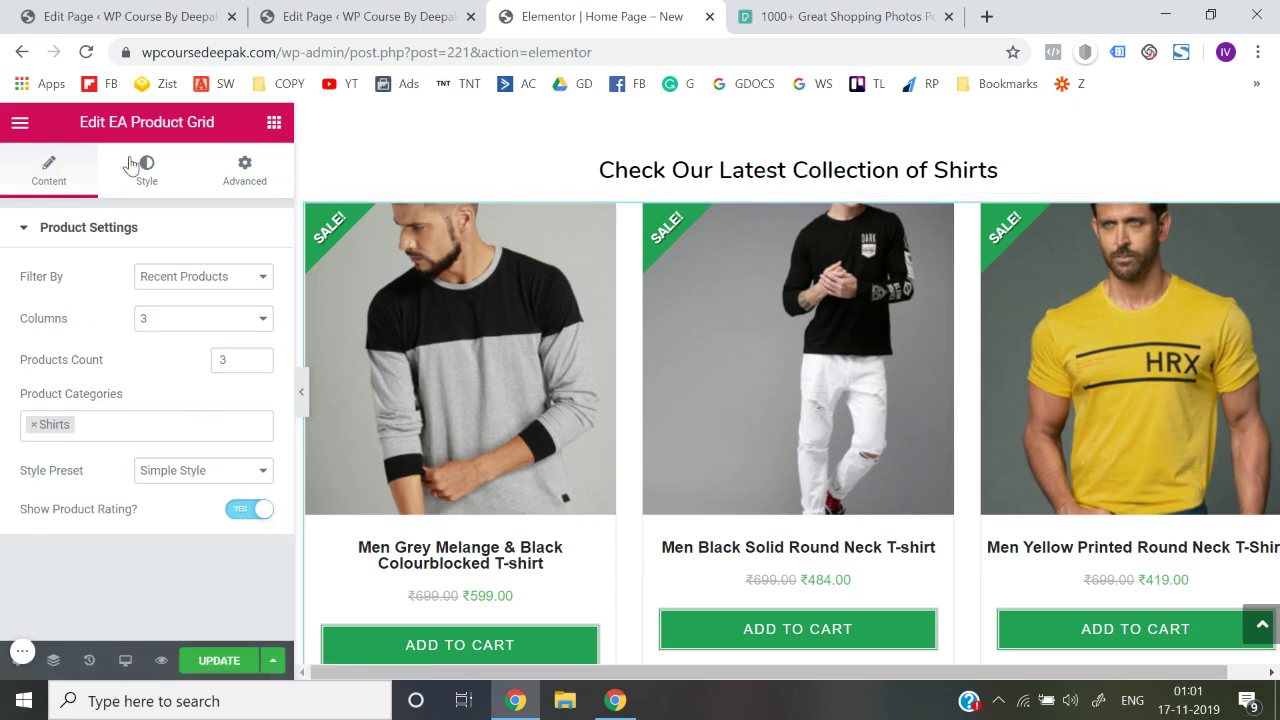
pyautogui.click(140, 173)
pyautogui.scroll(-1, 136, 360)
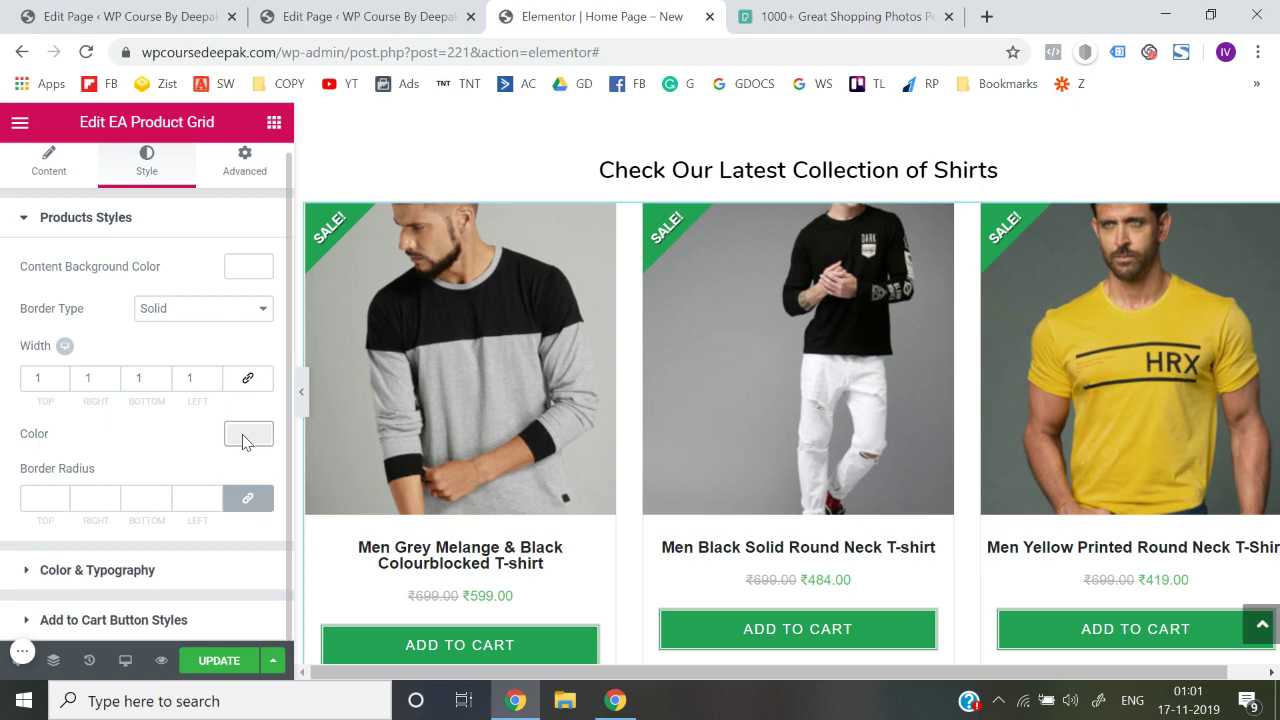
pyautogui.click(145, 621)
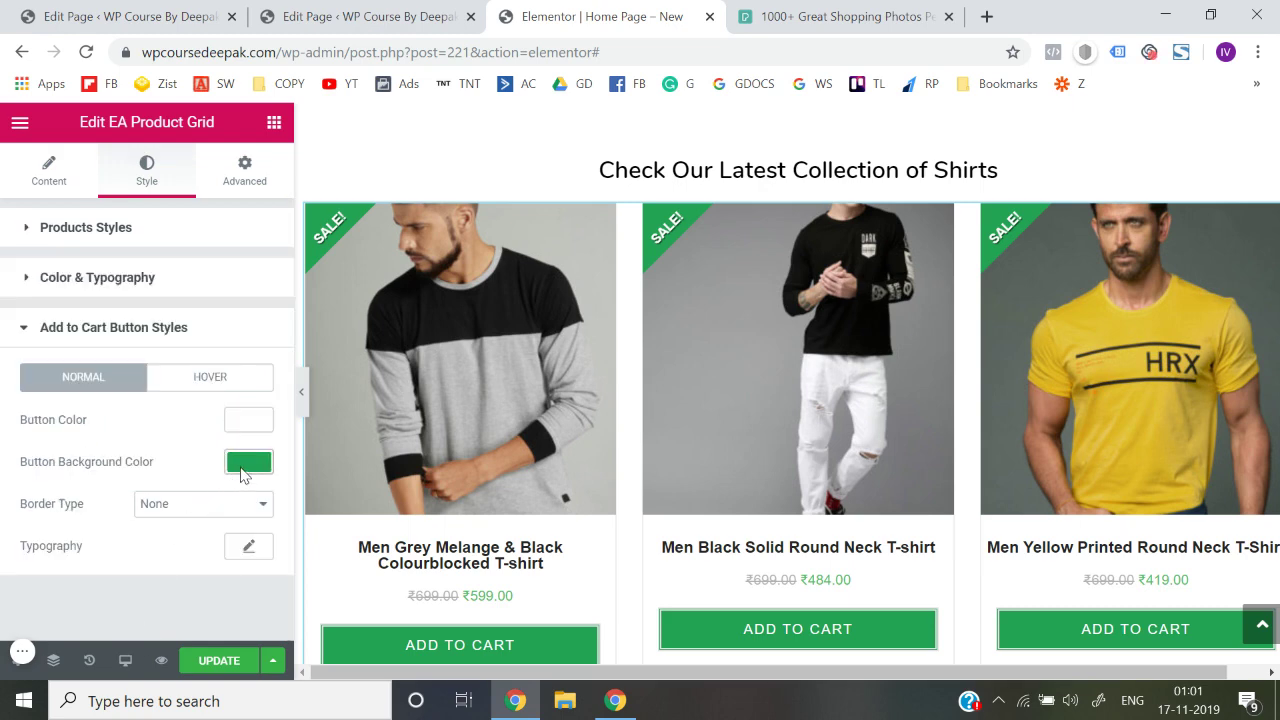
pyautogui.click(246, 462)
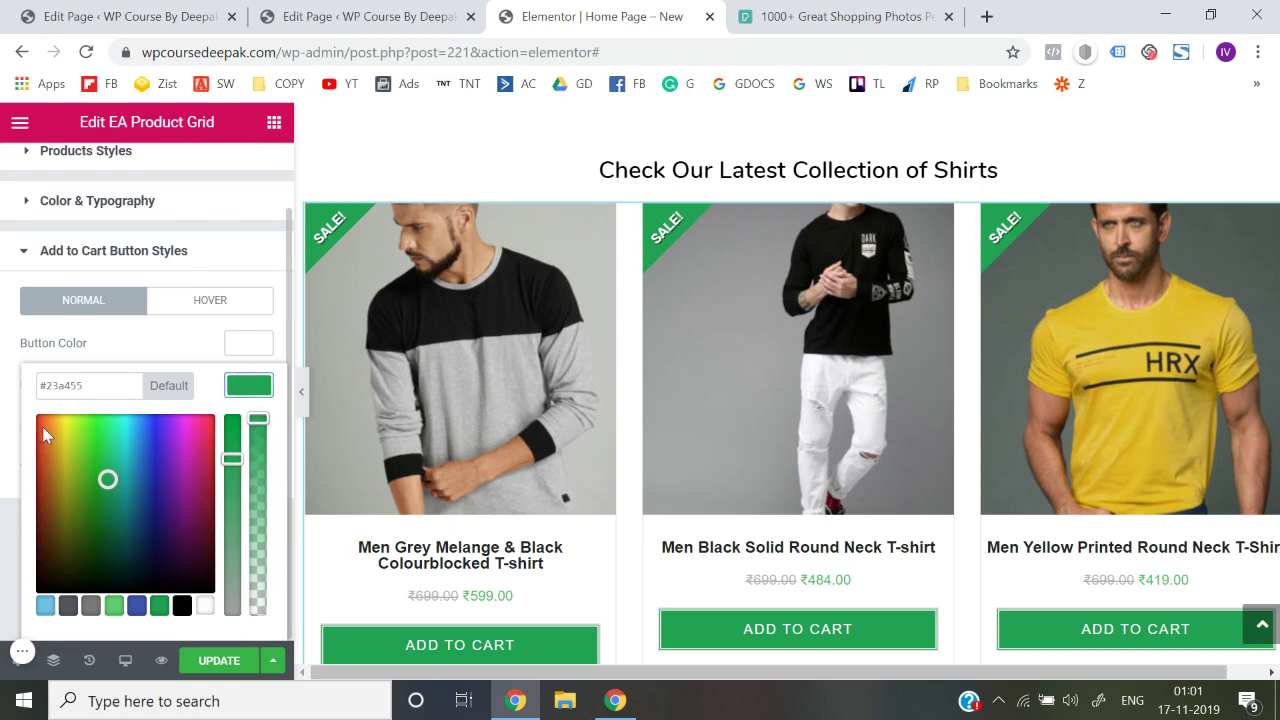
pyautogui.click(66, 425)
pyautogui.click(52, 425)
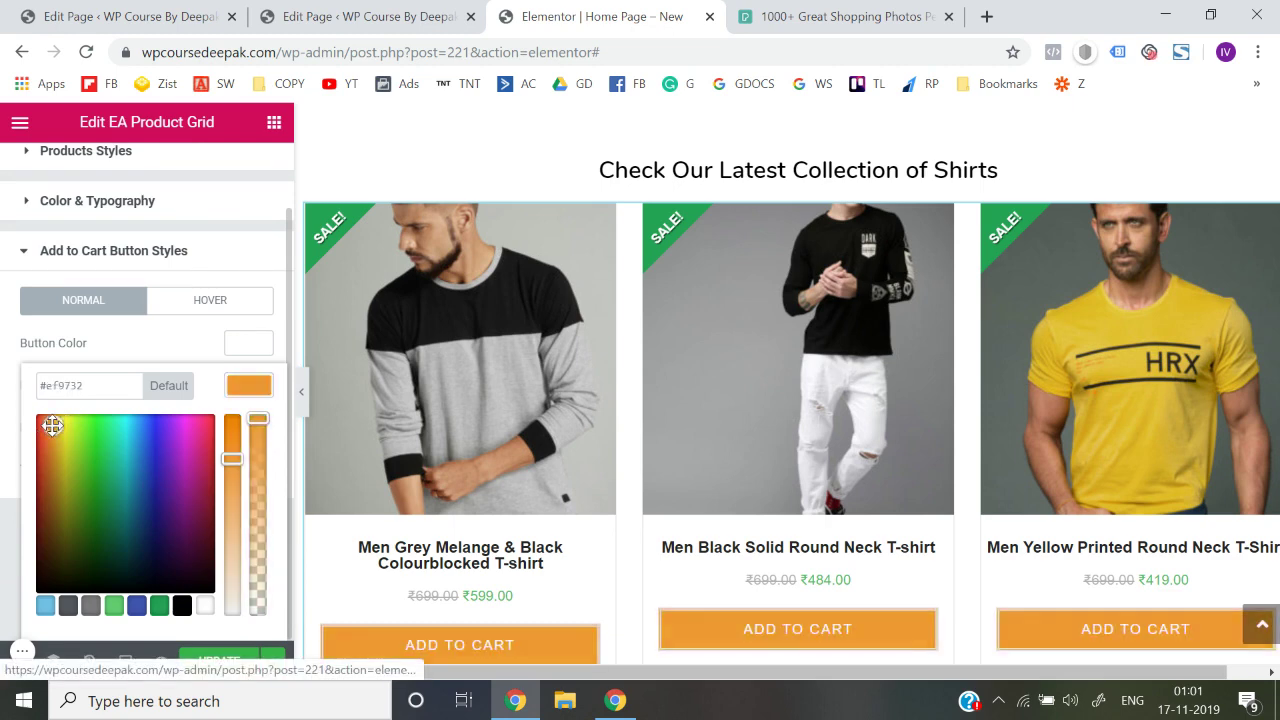
pyautogui.click(46, 463)
pyautogui.click(46, 429)
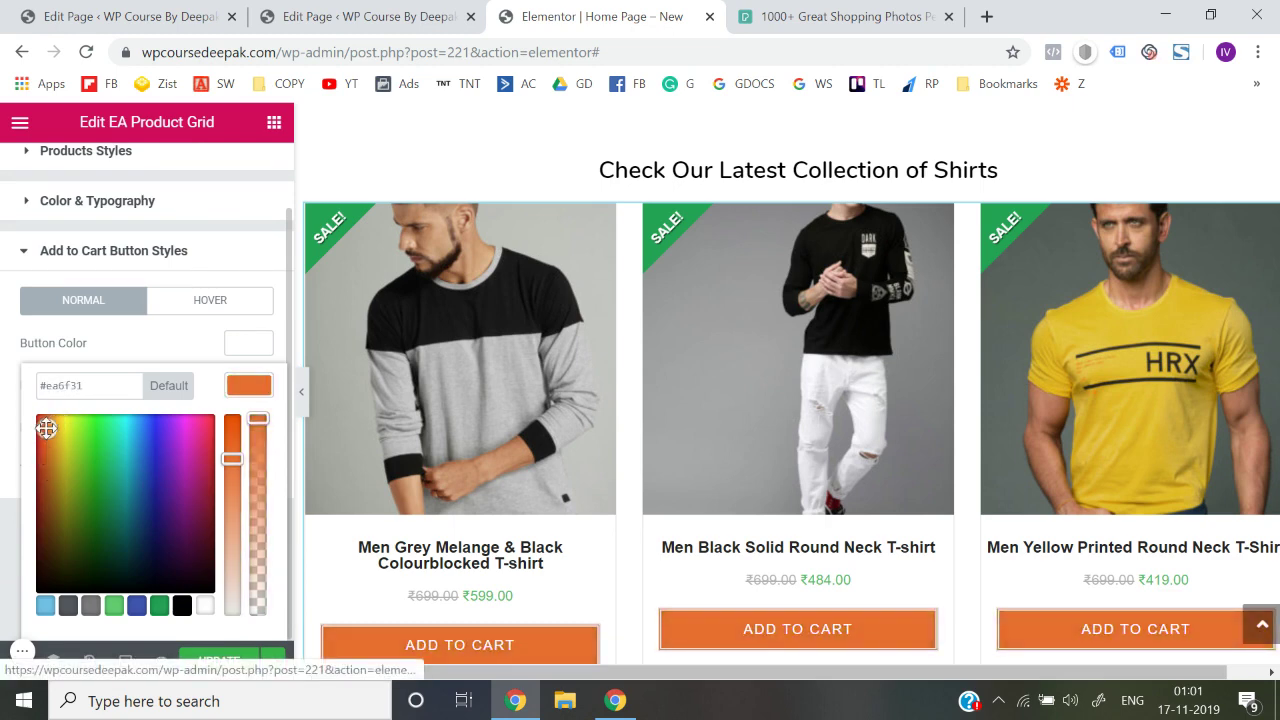
pyautogui.click(95, 385)
pyautogui.click(6, 378)
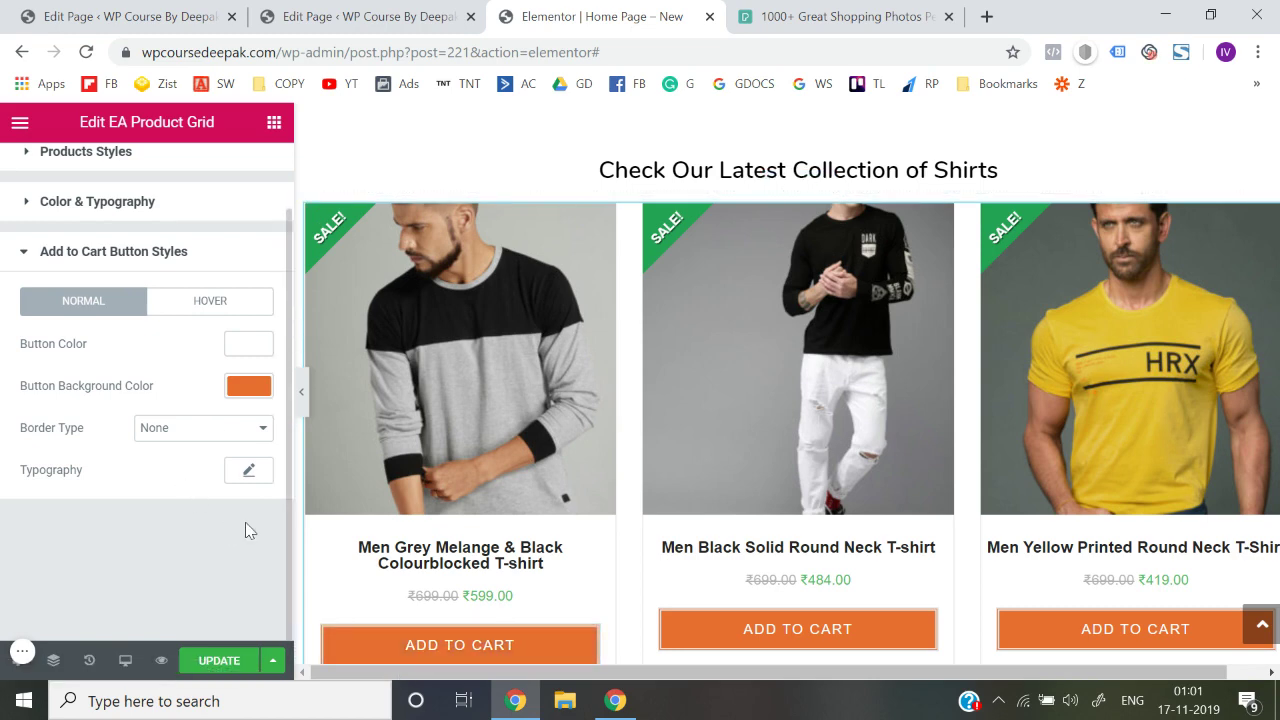
pyautogui.click(250, 472)
pyautogui.scroll(1, 252, 476)
pyautogui.click(2, 507)
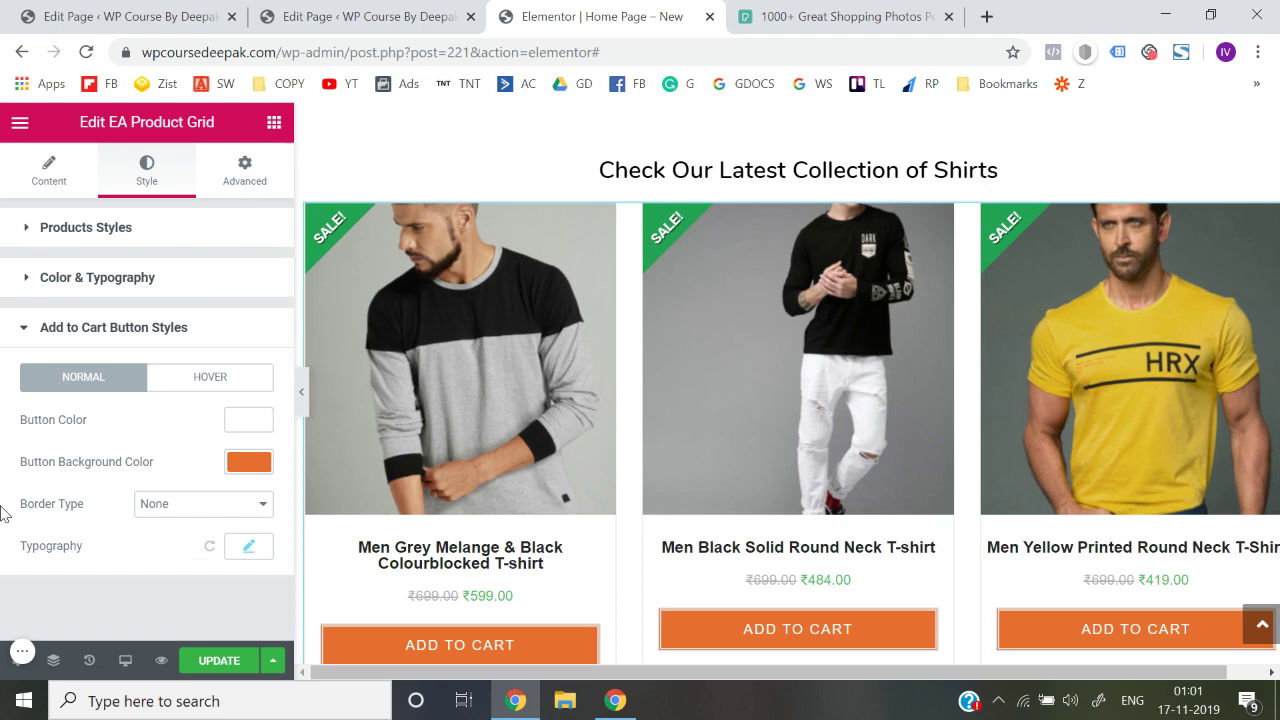
pyautogui.click(169, 227)
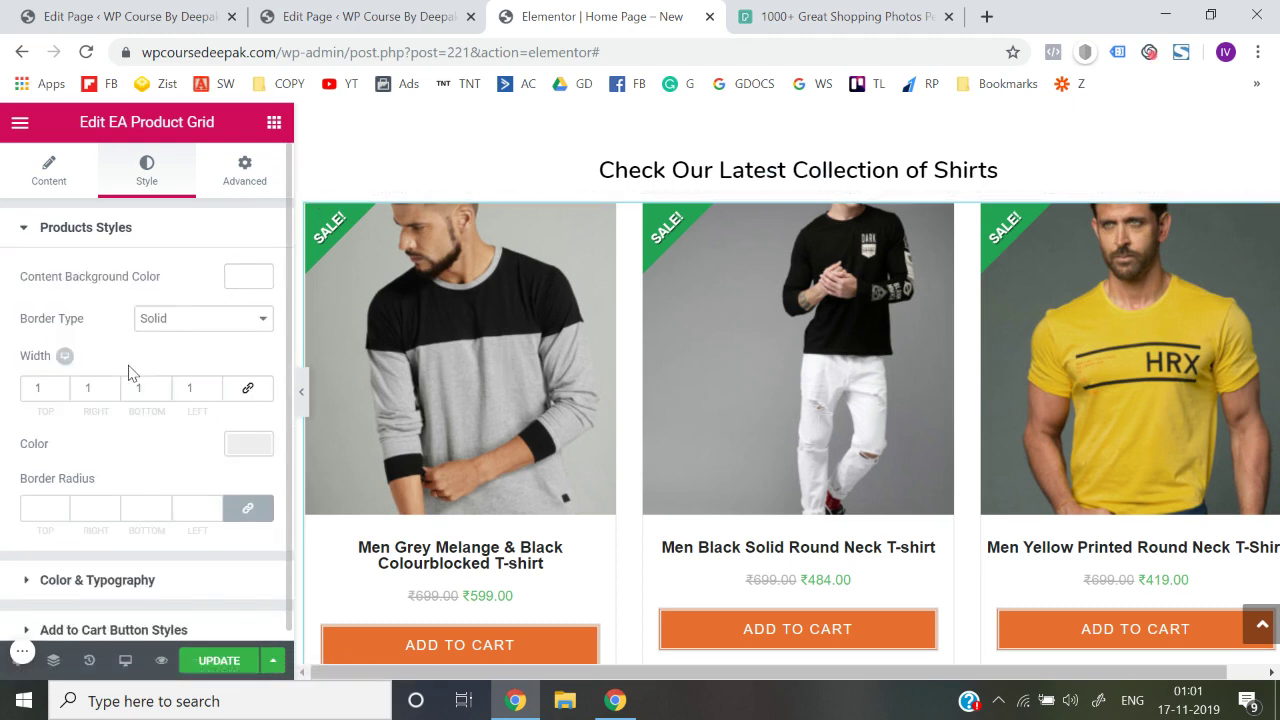
pyautogui.scroll(-1, 132, 360)
pyautogui.click(158, 312)
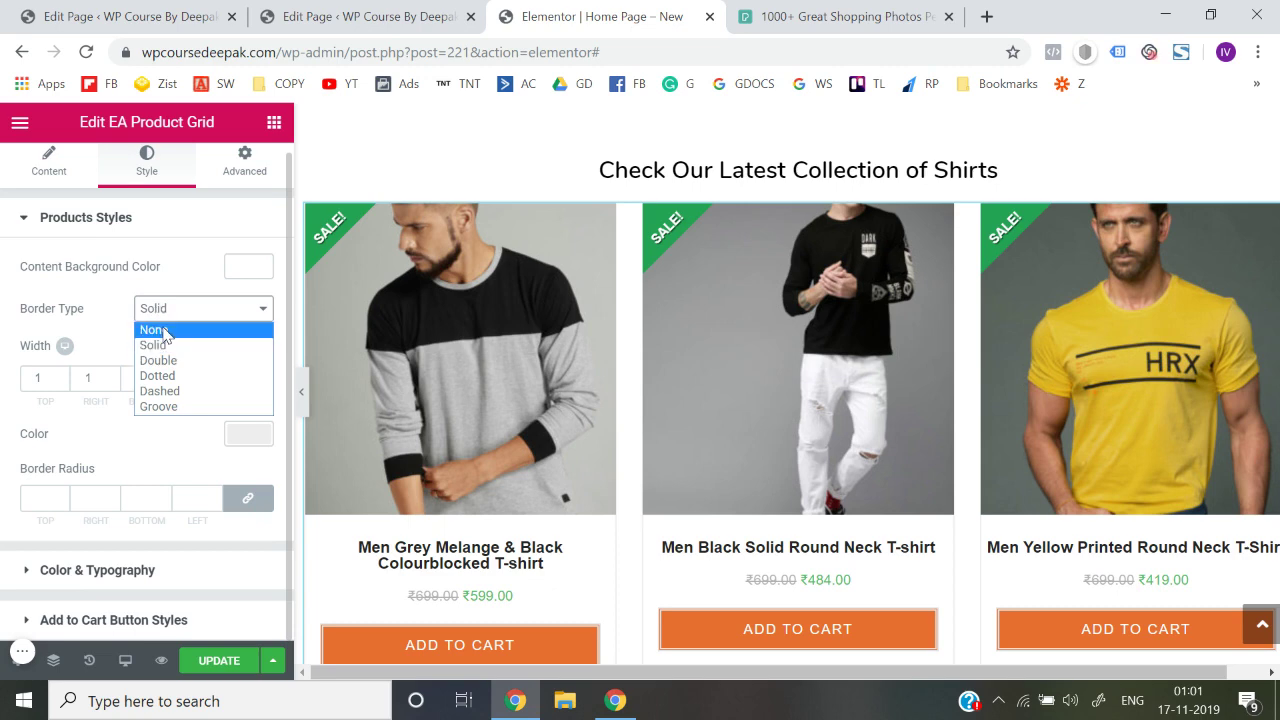
pyautogui.click(5, 370)
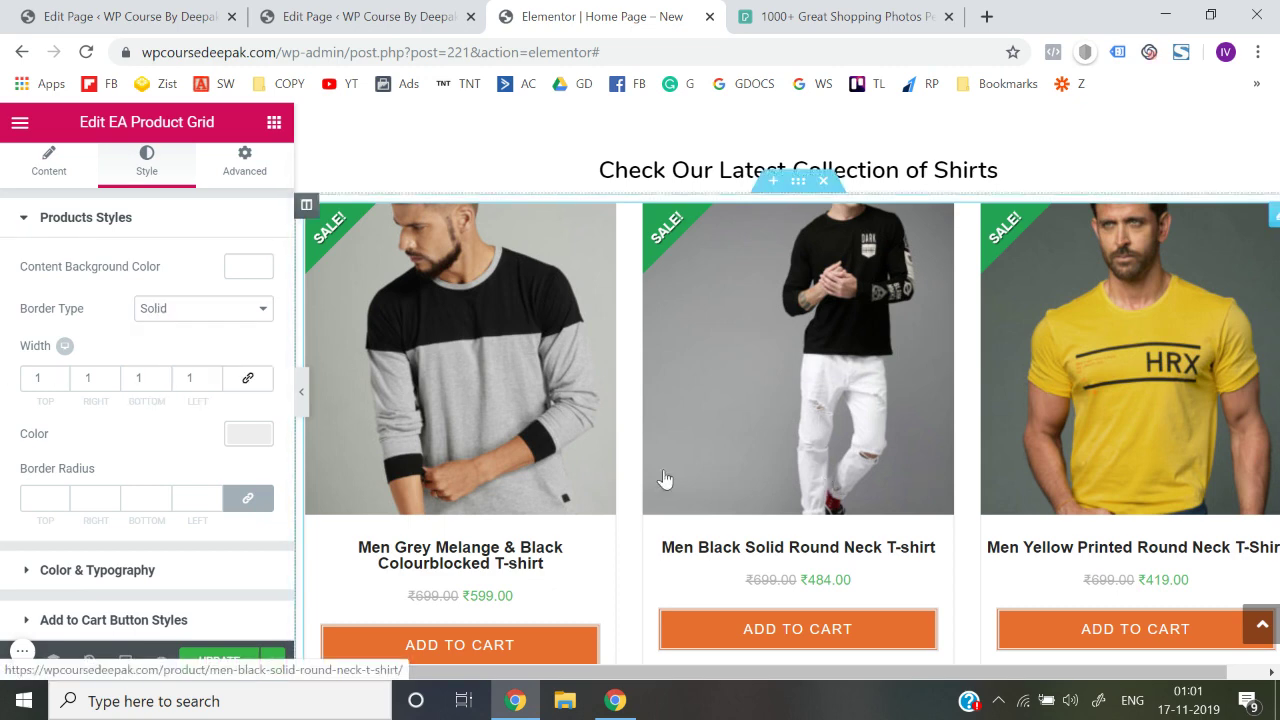
pyautogui.scroll(-1, 617, 486)
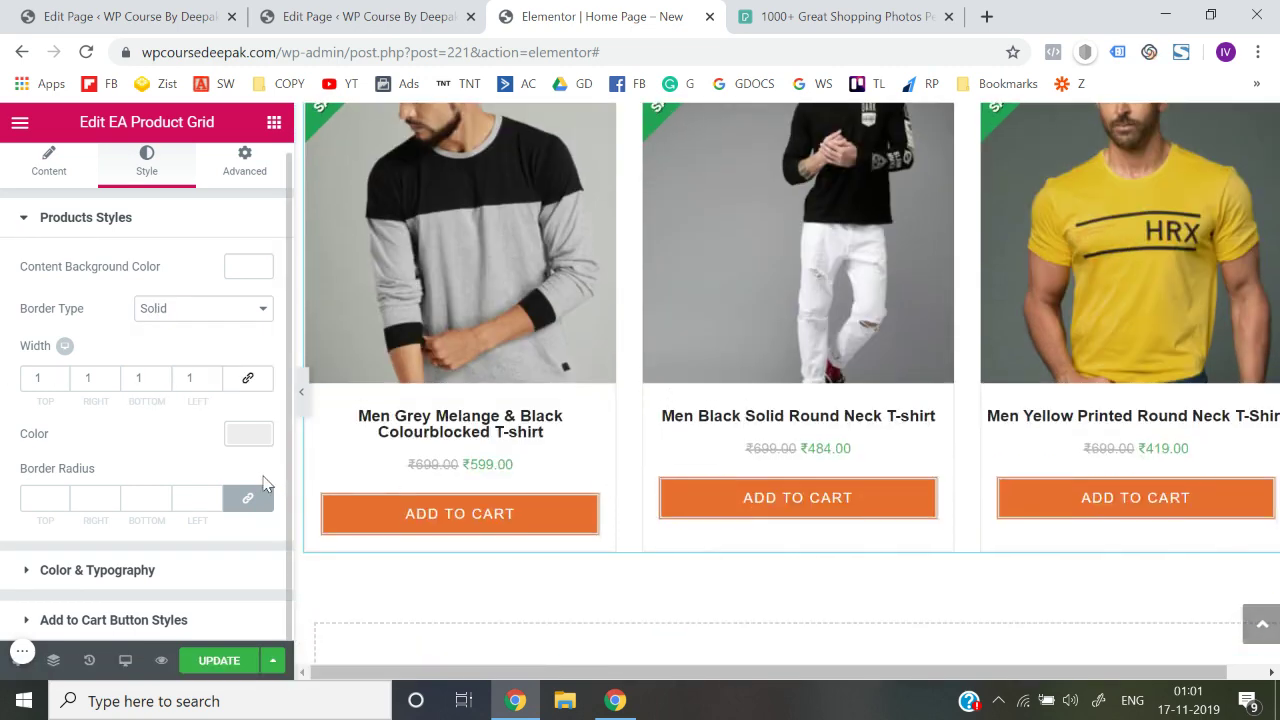
pyautogui.scroll(2, 467, 378)
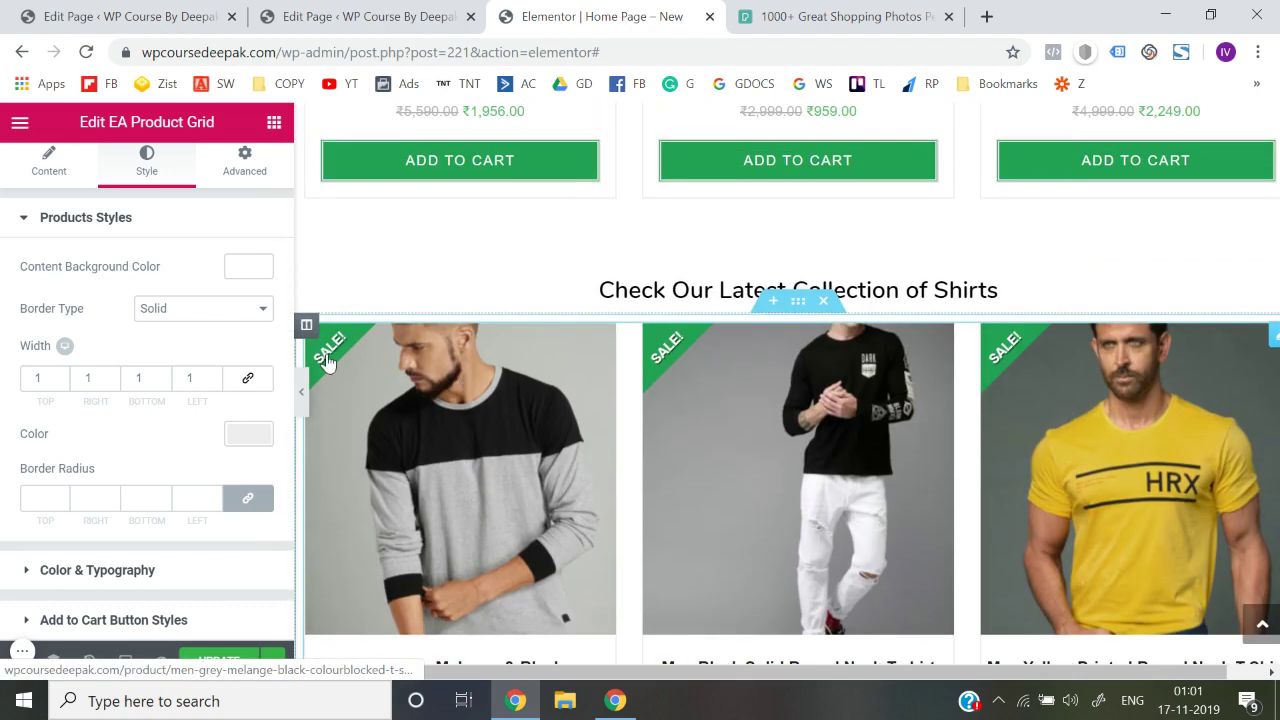
# - Set the sale badge background in the Shirts product grid to the same orange, #ea6f31, and save the page
pyautogui.click(113, 570)
pyautogui.scroll(-2, 114, 574)
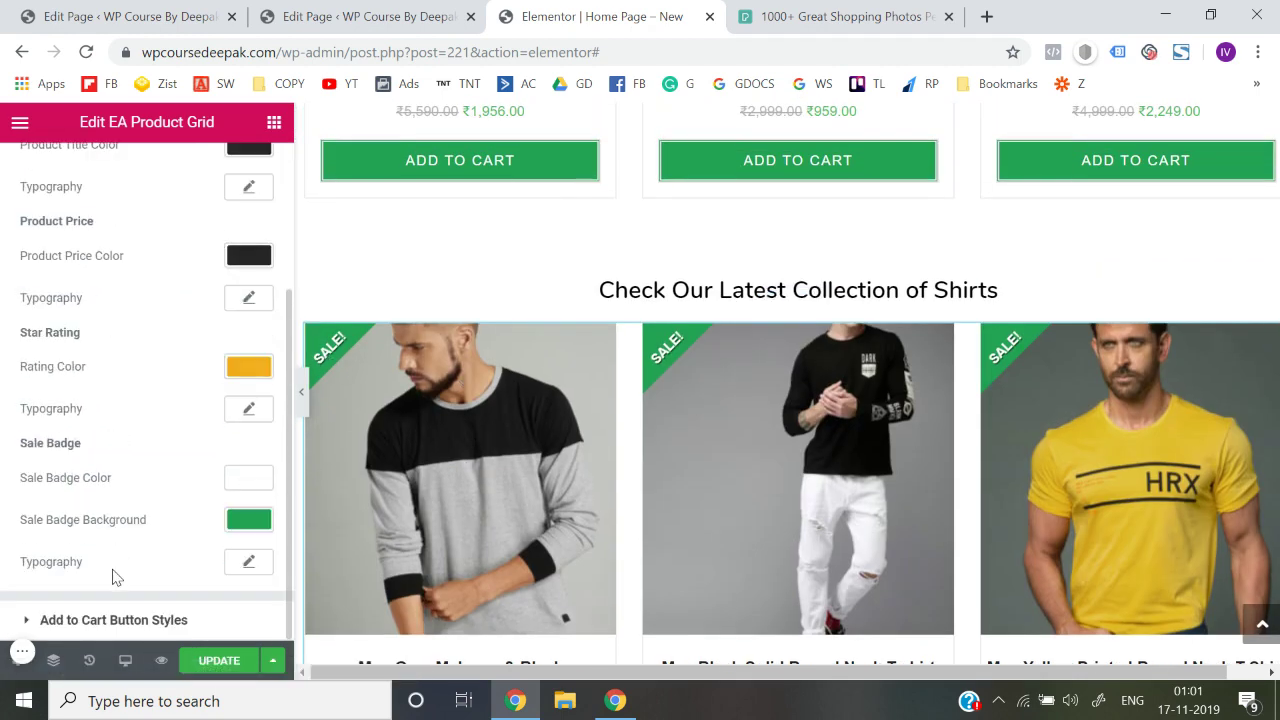
pyautogui.click(249, 520)
pyautogui.tripleClick(137, 530)
pyautogui.hotkey('ctrl', 'v')
pyautogui.click(383, 320)
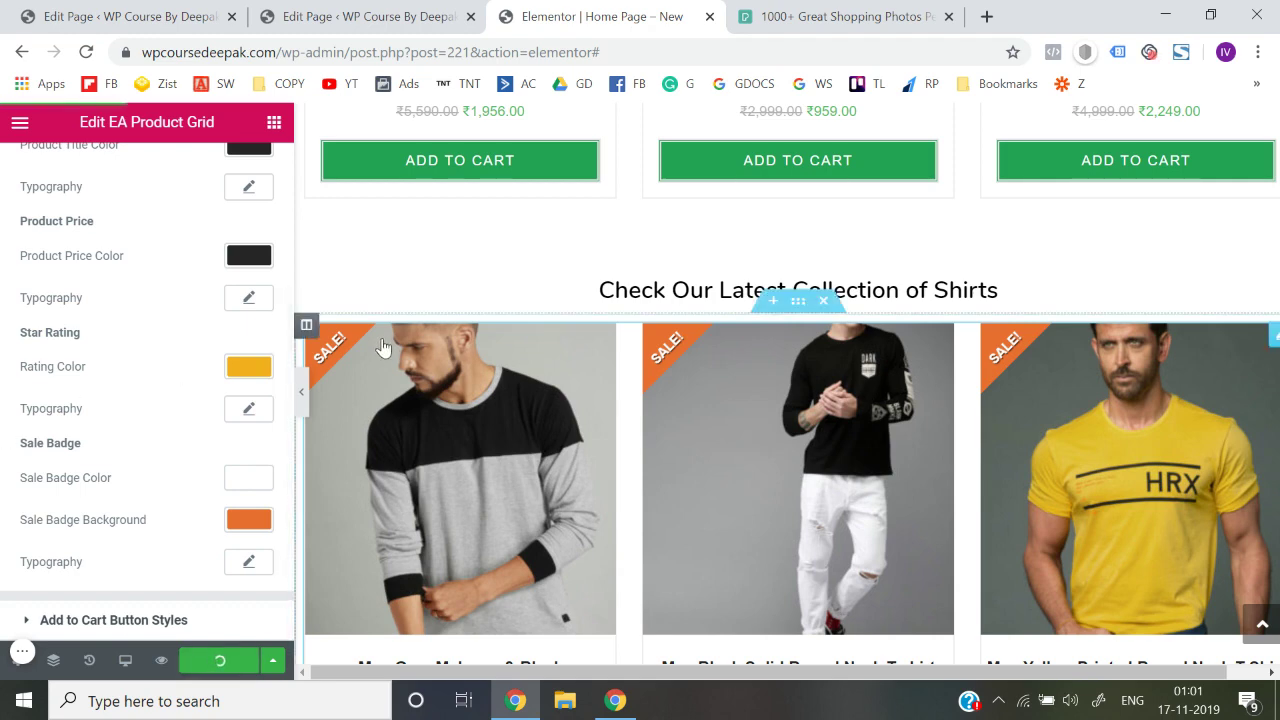
# - Exit Elementor to the WordPress editor of the home page
pyautogui.scroll(2, 25, 250)
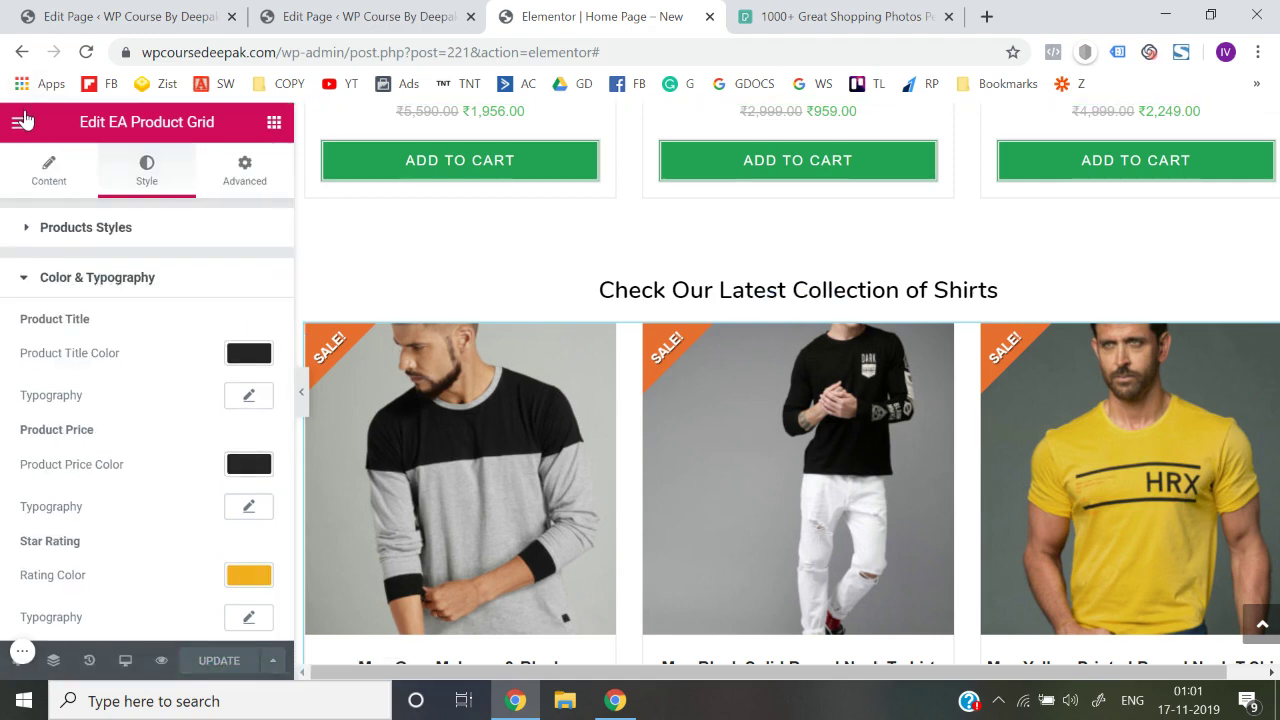
pyautogui.click(23, 118)
pyautogui.scroll(-2, 200, 555)
pyautogui.click(145, 580)
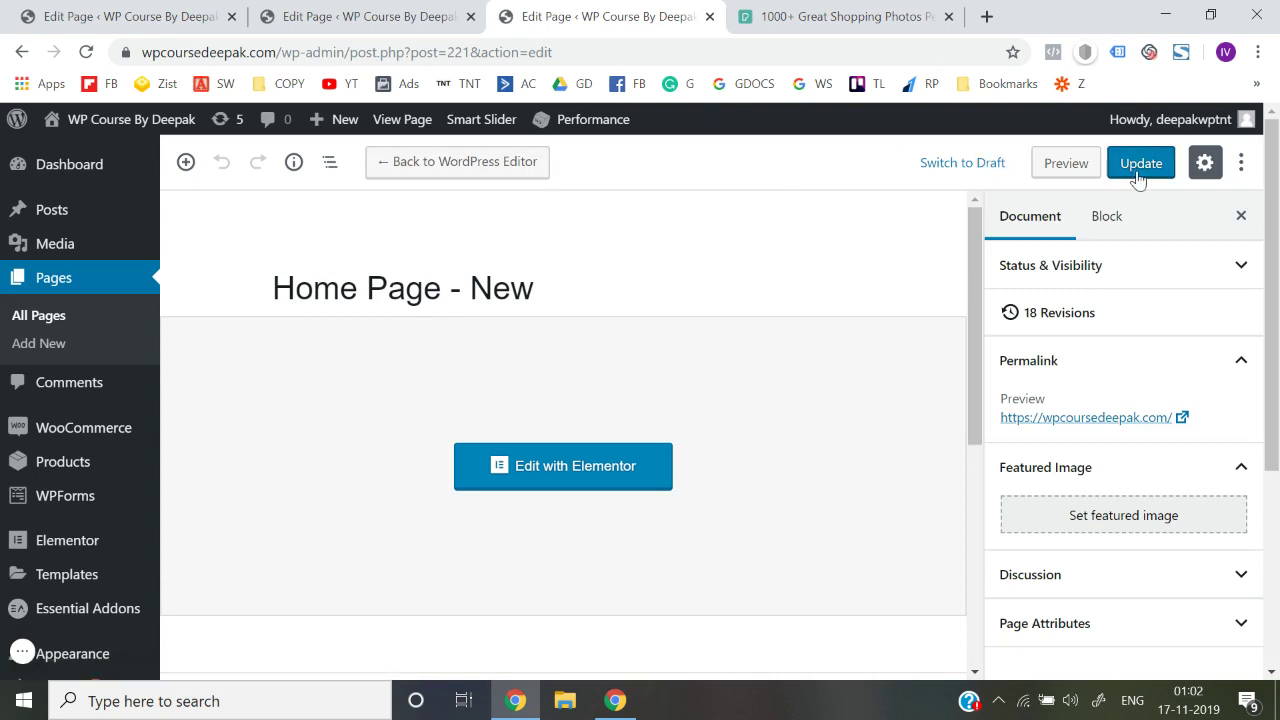
# - Open the live site in a new tab and check the styling of the Shirts heading and product grid
pyautogui.moveTo(120, 119)
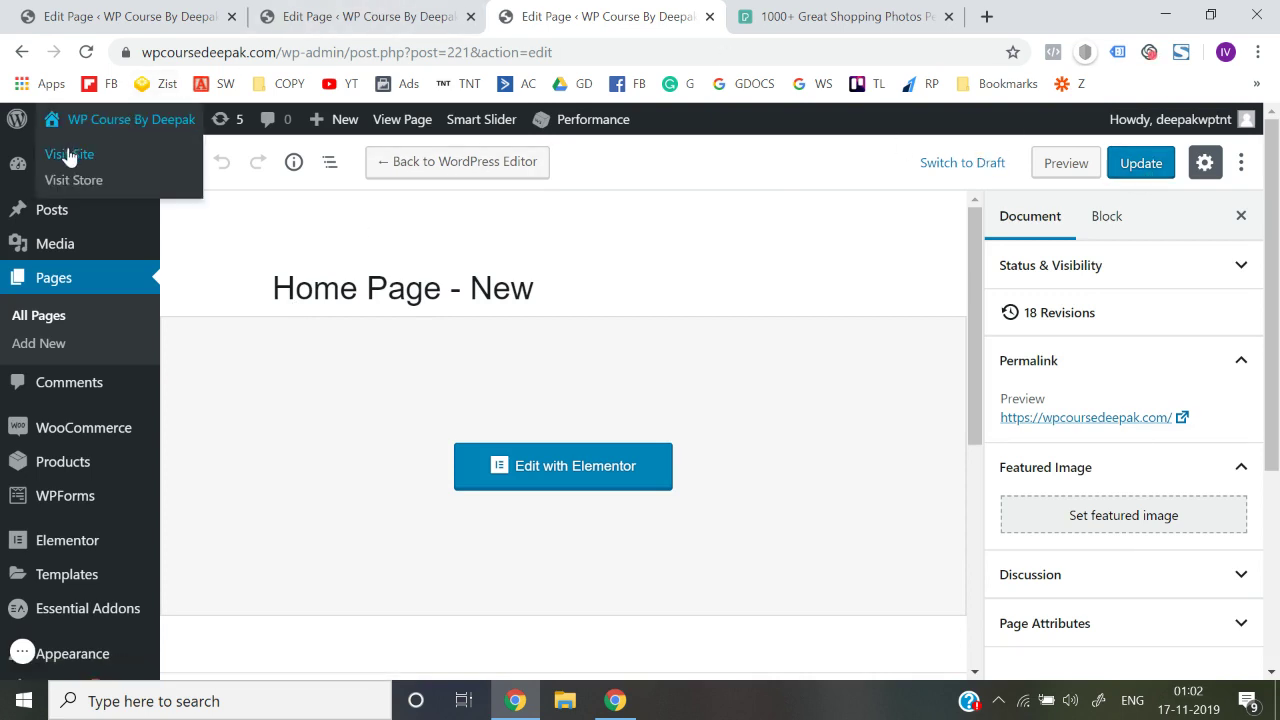
pyautogui.rightClick(70, 153)
pyautogui.click(147, 163)
pyautogui.click(714, 12)
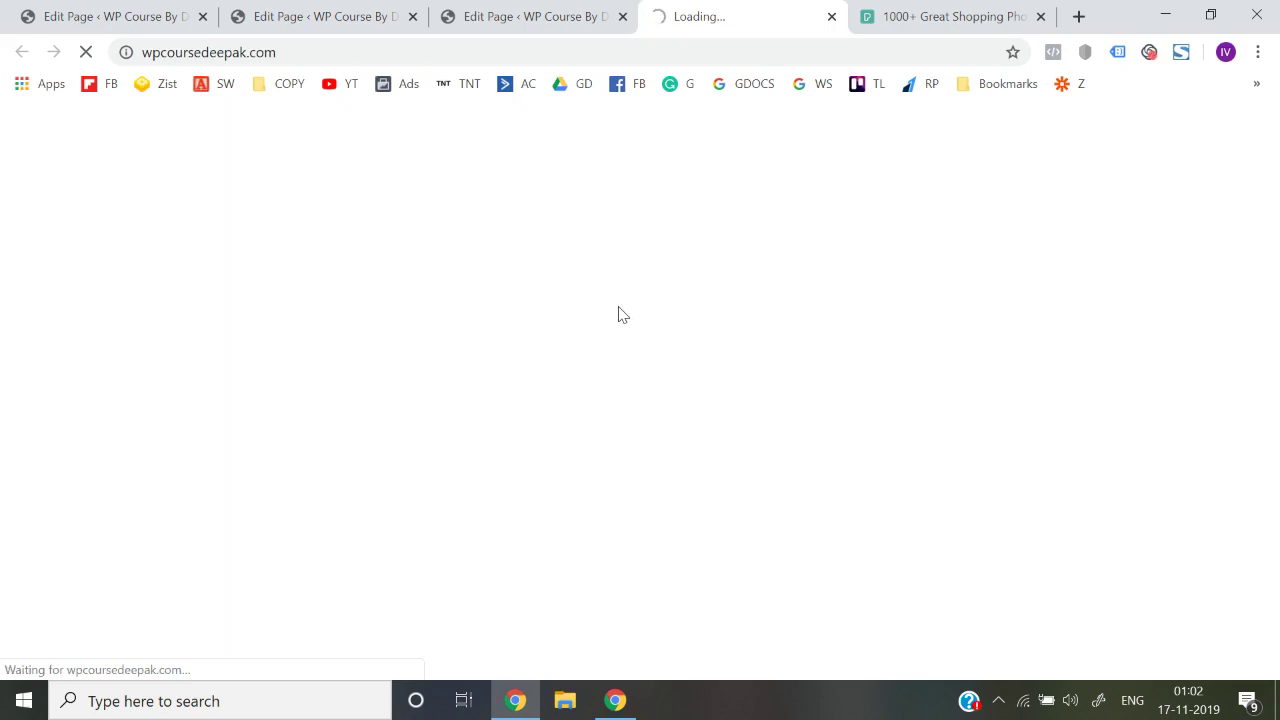
pyautogui.scroll(-10, 618, 314)
pyautogui.scroll(-4, 618, 314)
pyautogui.scroll(4, 620, 314)
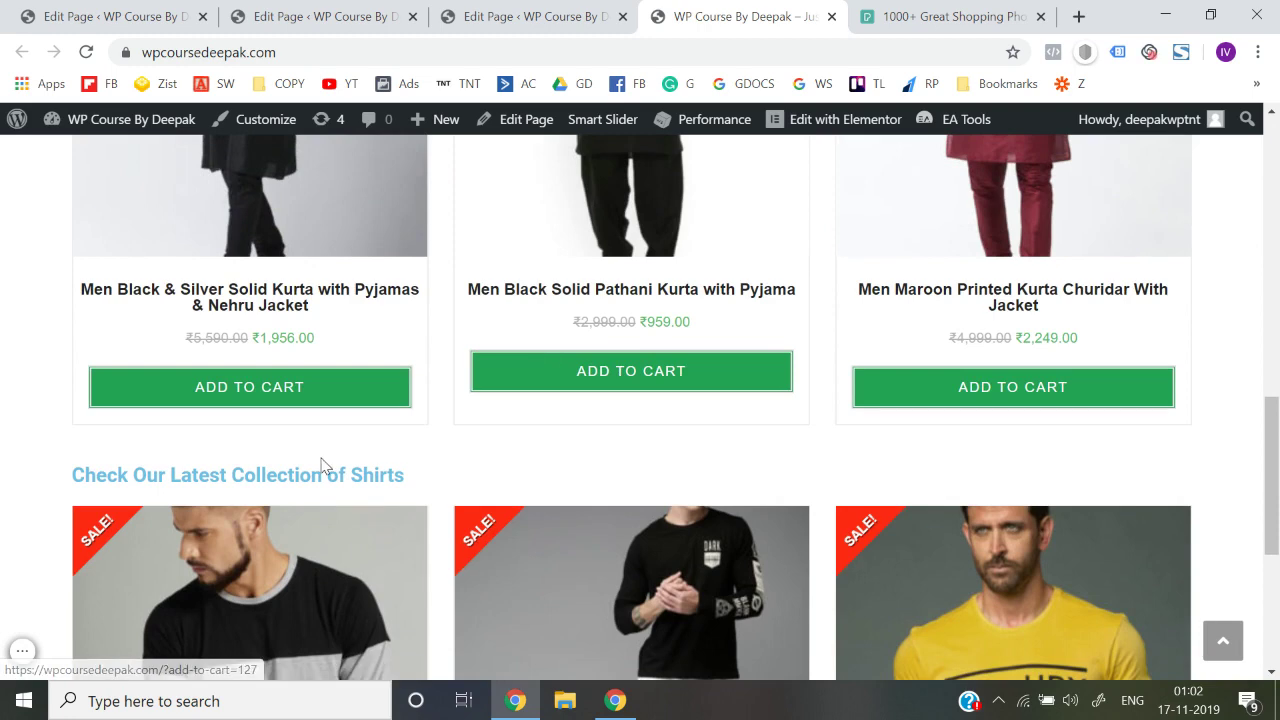
pyautogui.scroll(4, 322, 466)
pyautogui.scroll(-8, 322, 466)
# - Purge all caches of the site and reload the live home page to recheck the Shirts section
pyautogui.moveTo(650, 122)
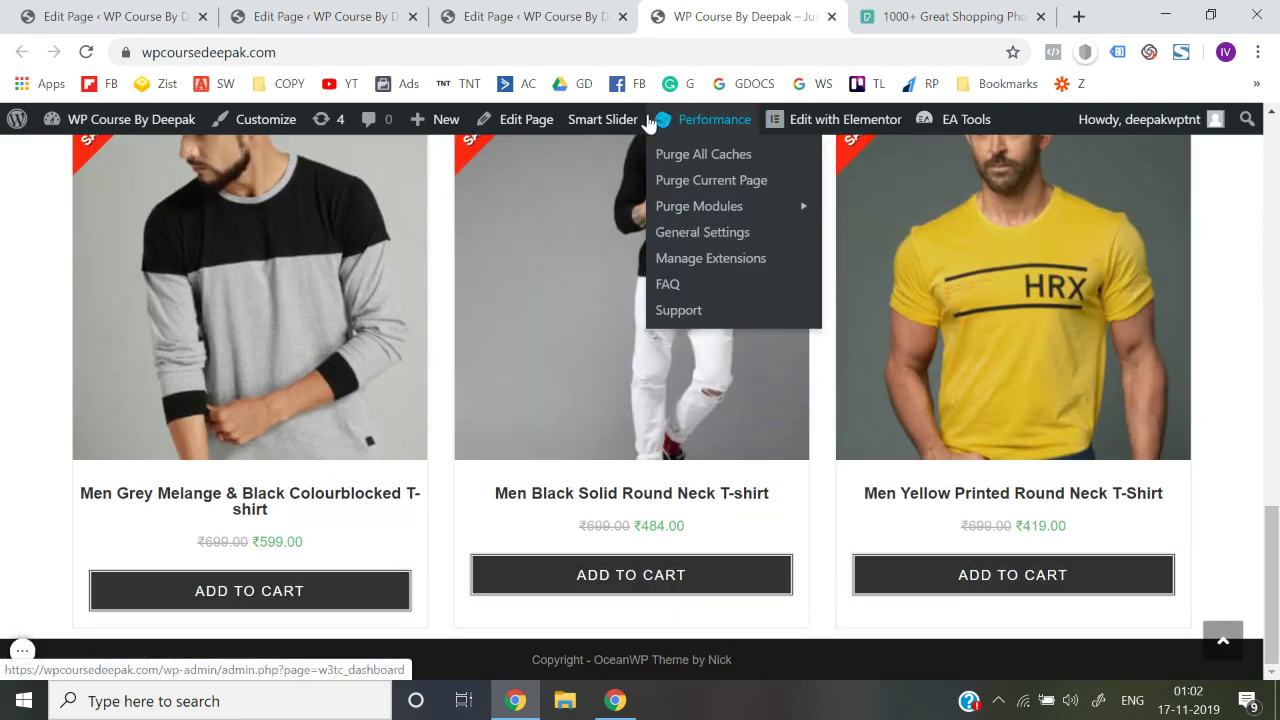
pyautogui.click(703, 155)
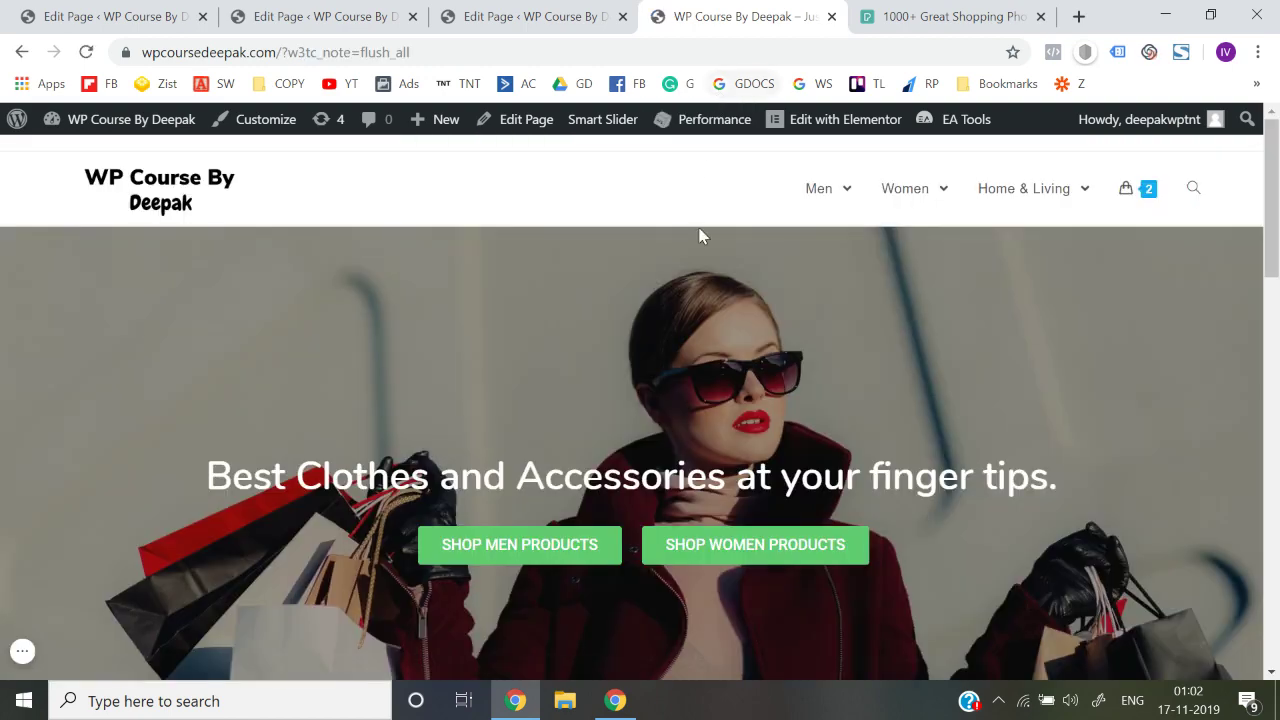
pyautogui.scroll(-10, 700, 234)
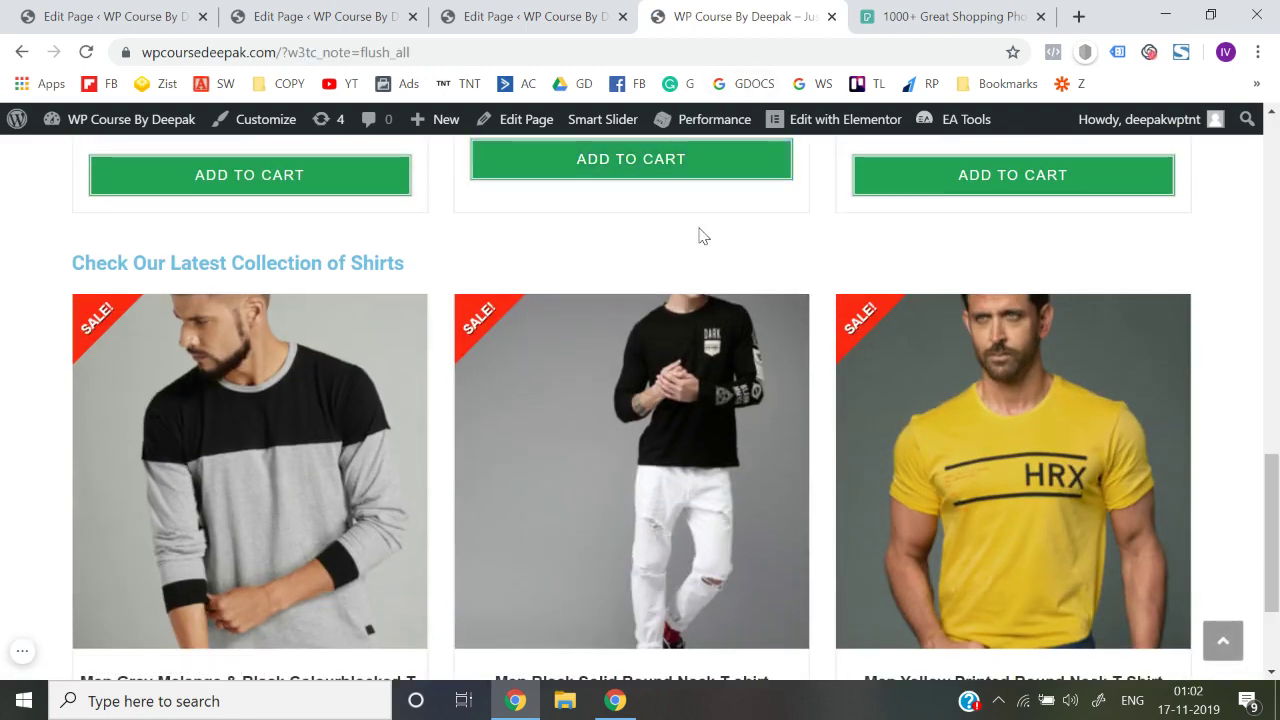
pyautogui.press('F5')
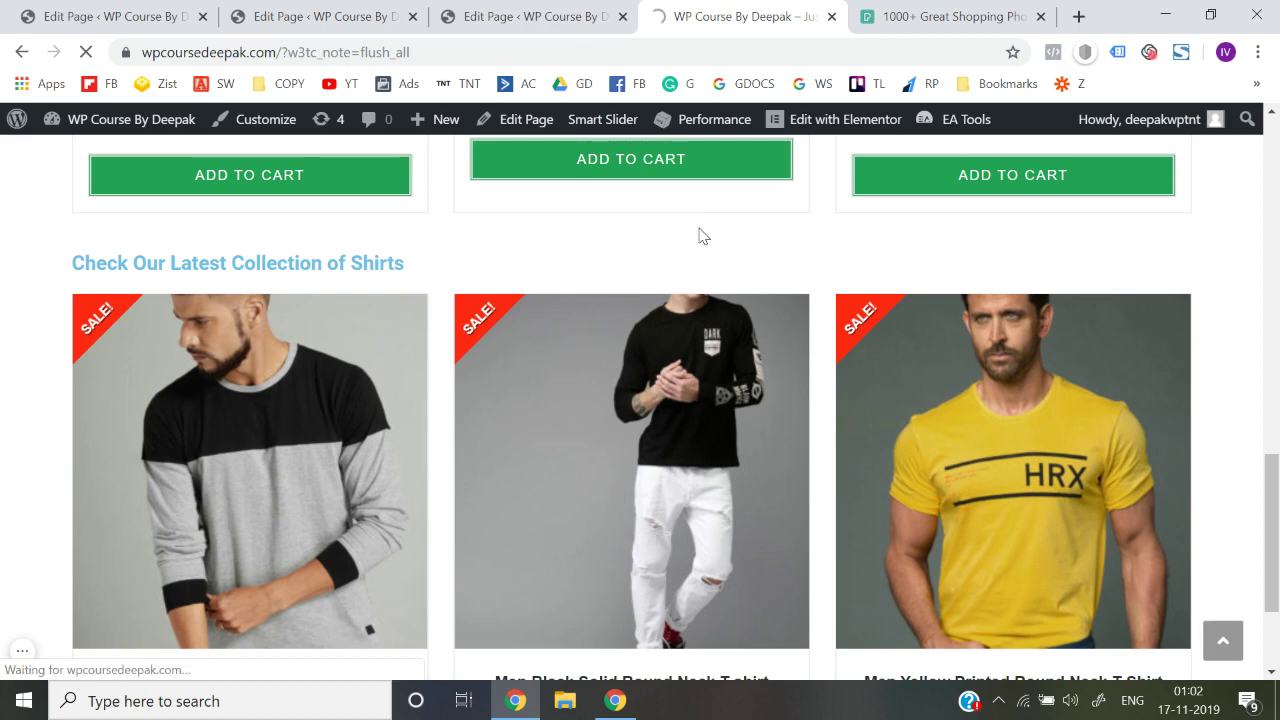
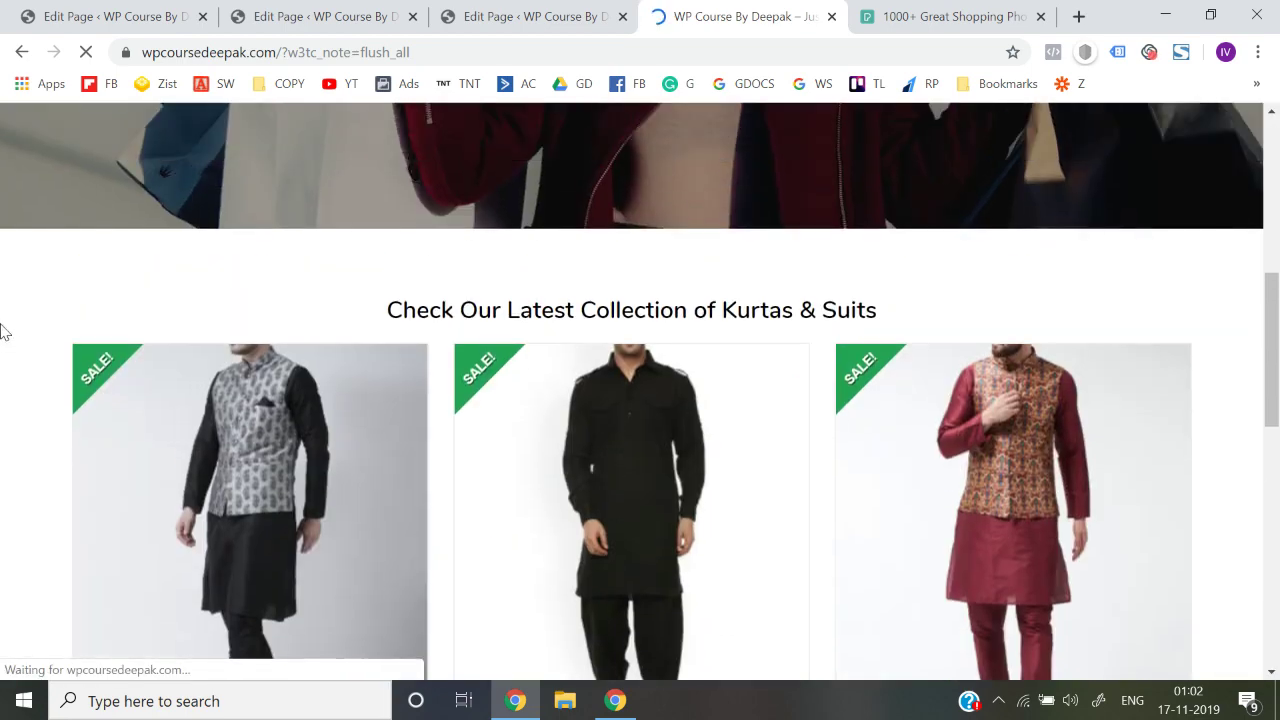
# - Inspect the live home page in the Galaxy S5 mobile view, review both product sections, and close the developer tools
pyautogui.rightClick(4, 331)
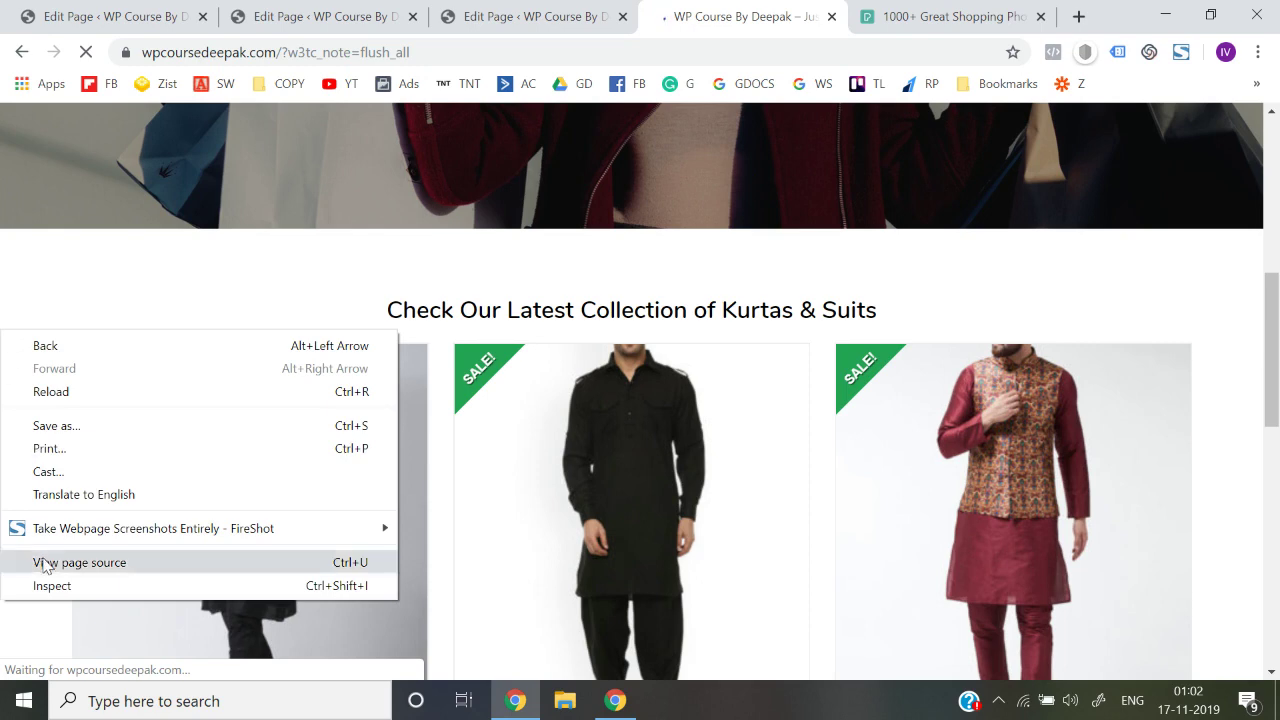
pyautogui.click(52, 586)
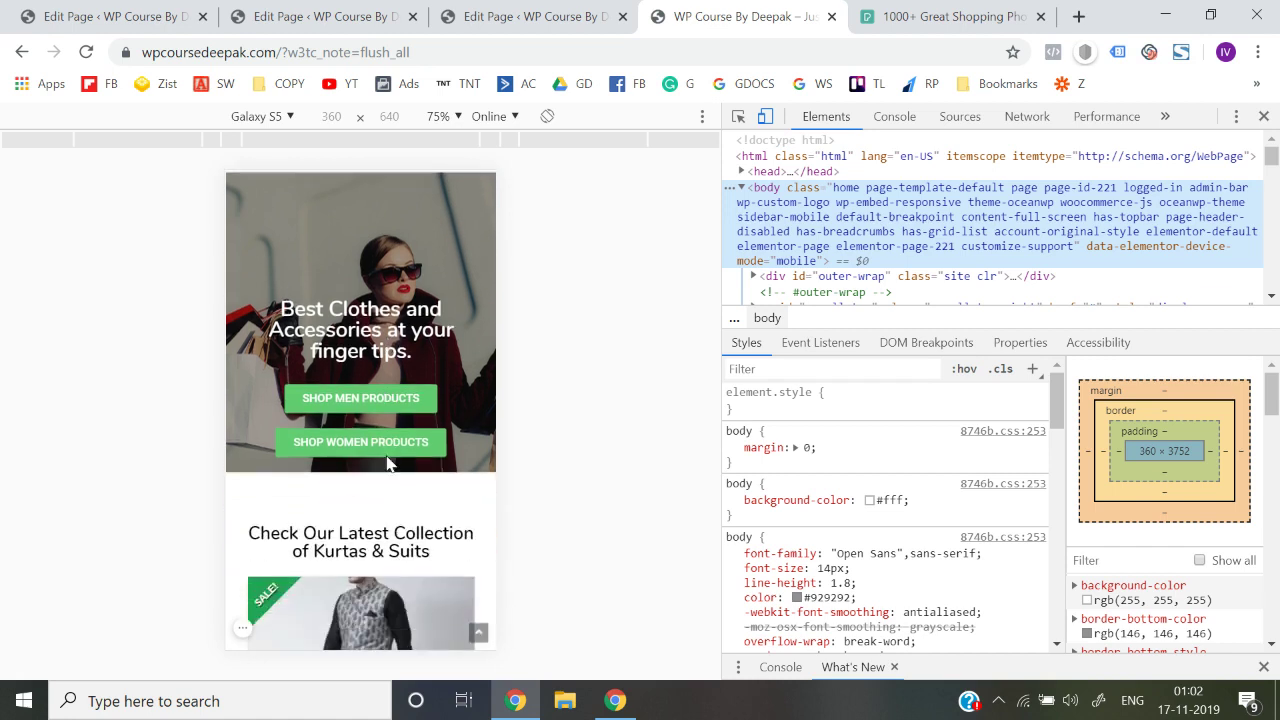
pyautogui.scroll(-2, 343, 477)
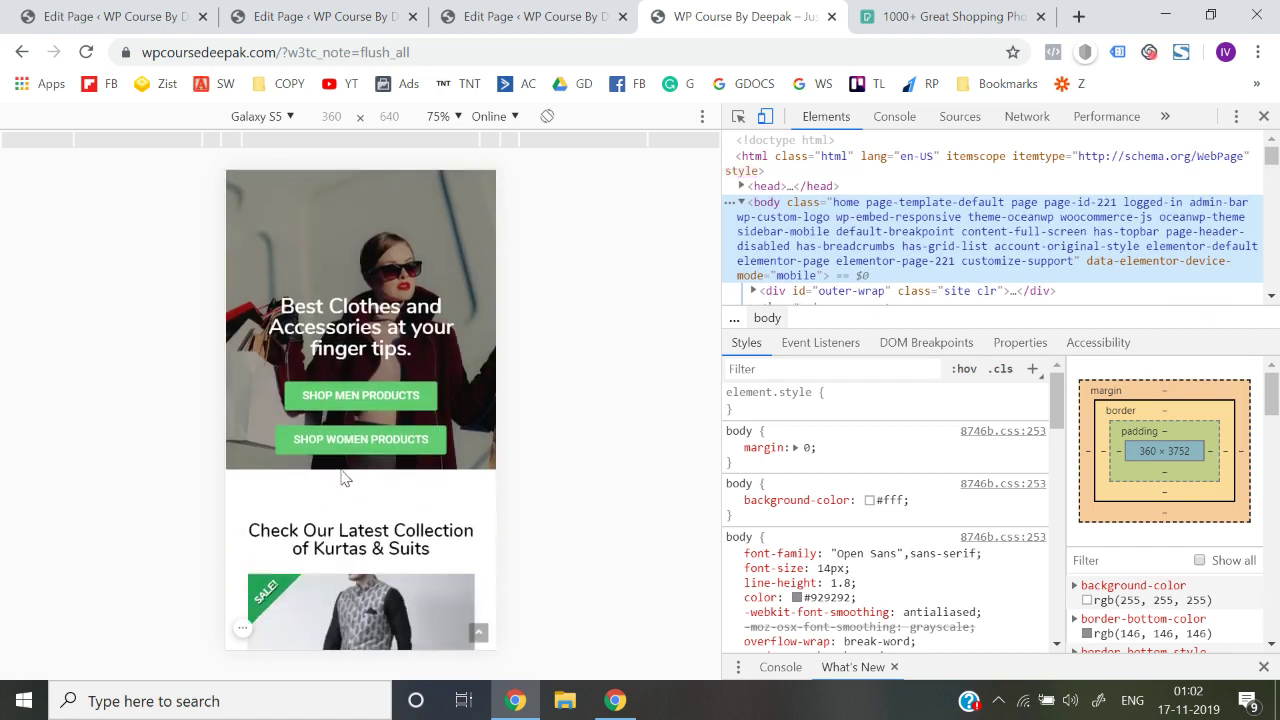
pyautogui.scroll(-10, 343, 477)
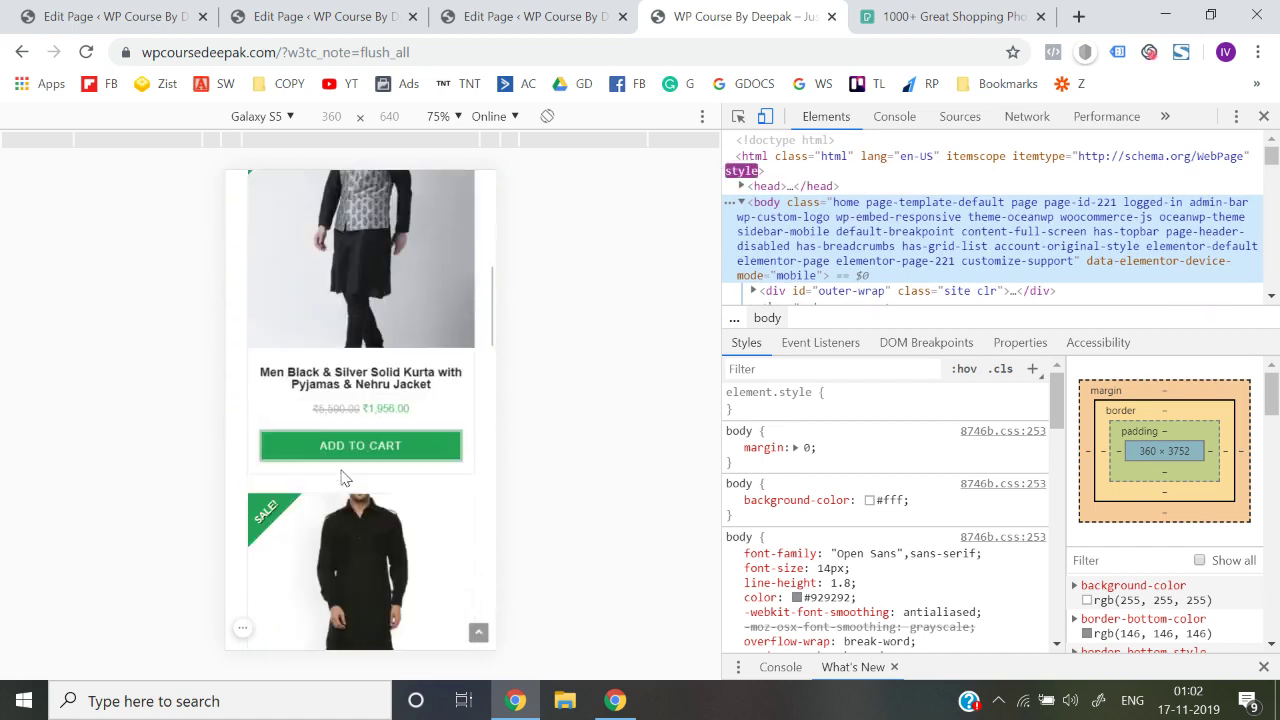
pyautogui.scroll(-15, 343, 477)
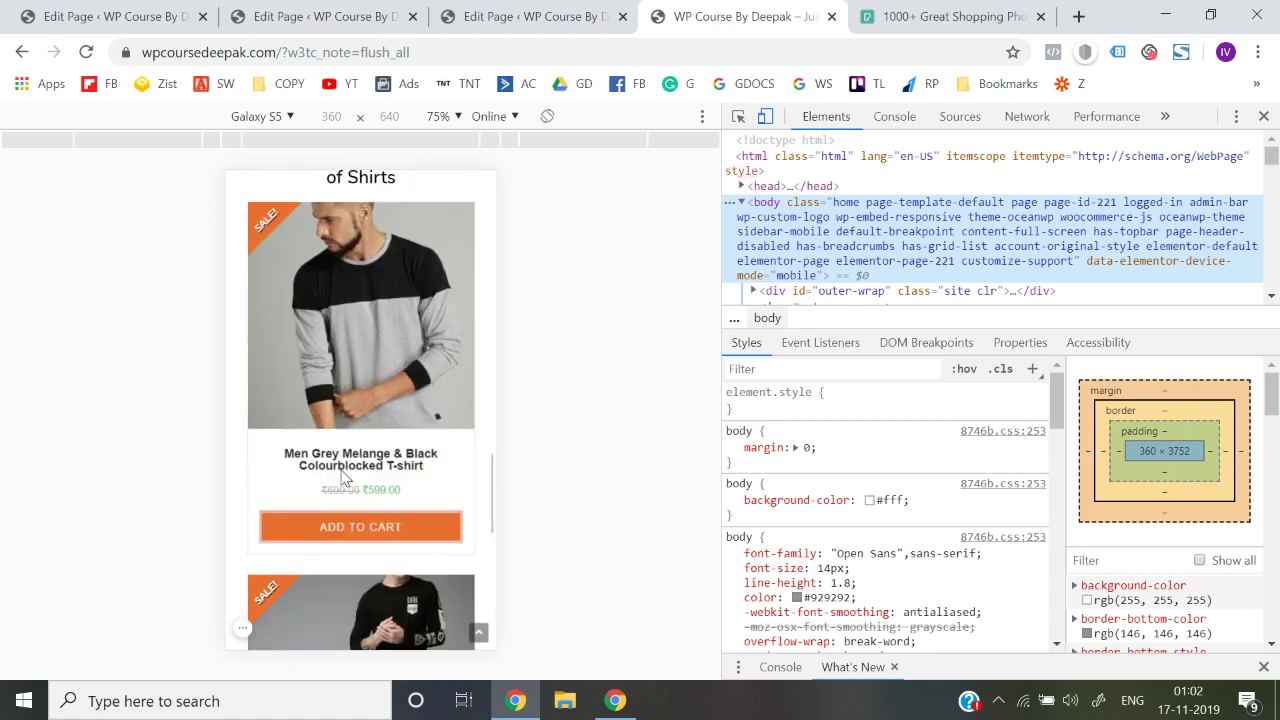
pyautogui.scroll(-2, 343, 477)
pyautogui.scroll(20, 343, 477)
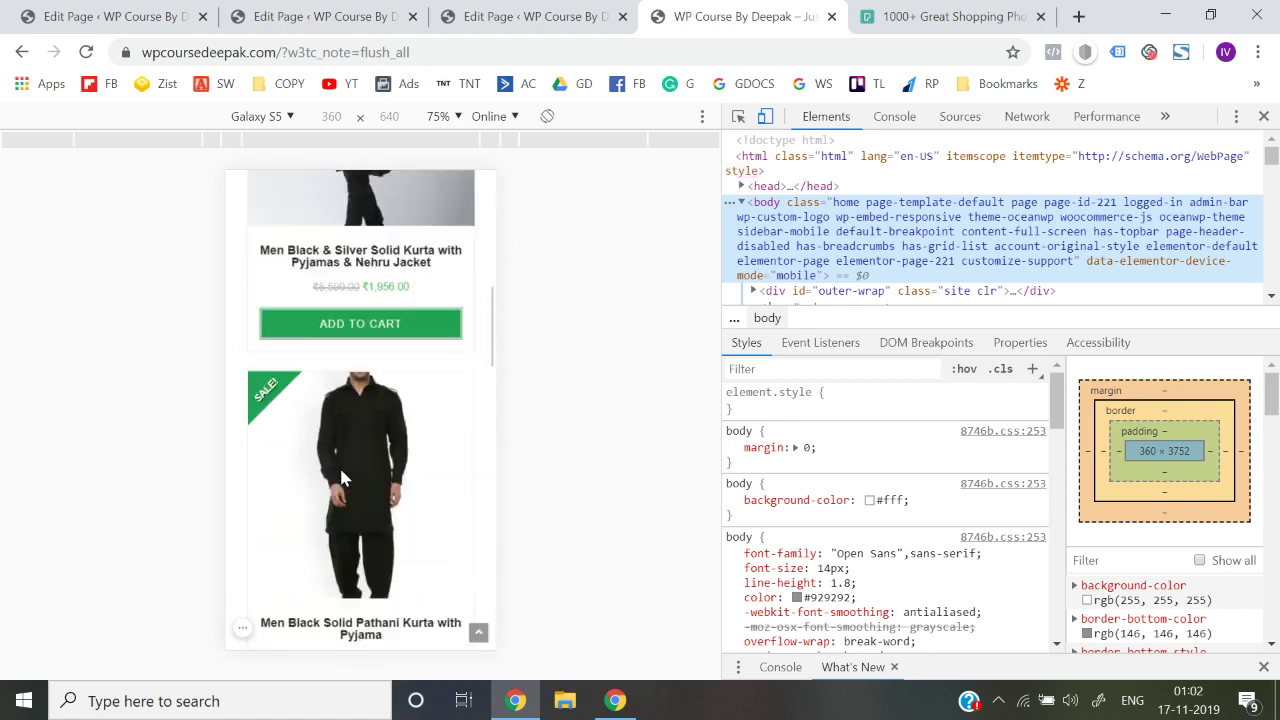
pyautogui.click(1264, 116)
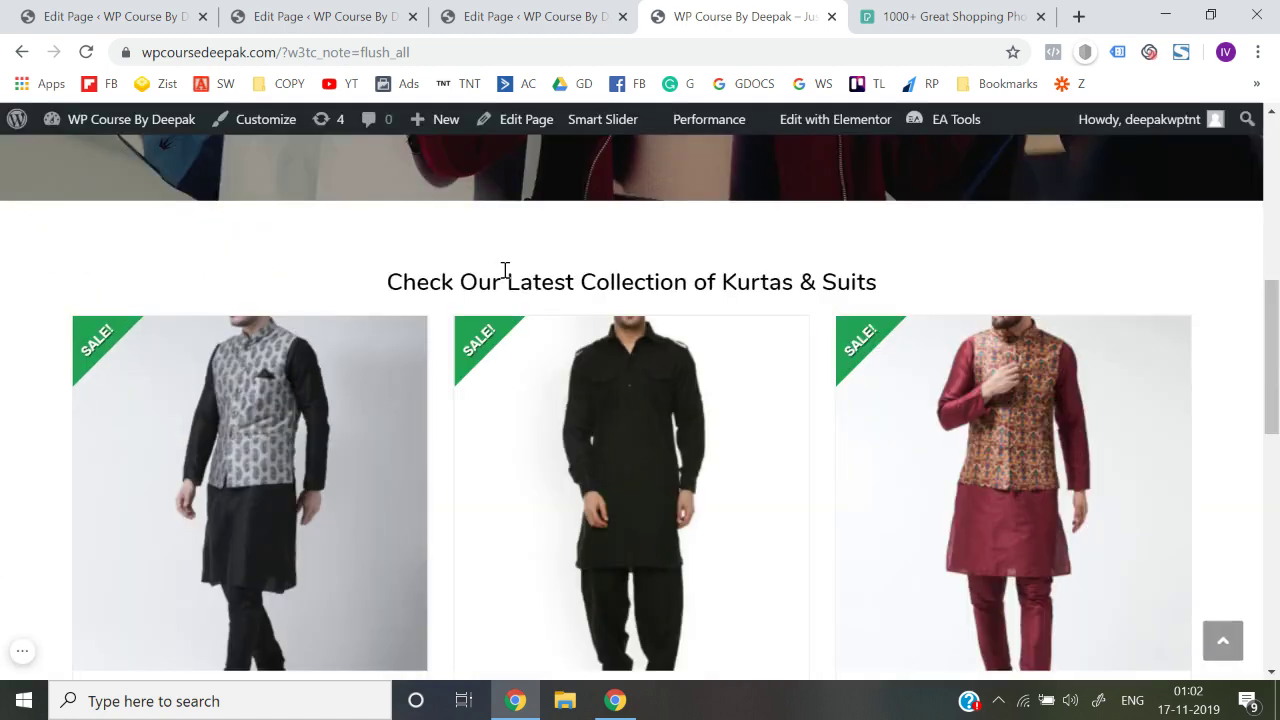
# - Review the full desktop home page from the hero banner through the Kurtas & Suits and Shirts grids to the footer
pyautogui.scroll(8, 504, 271)
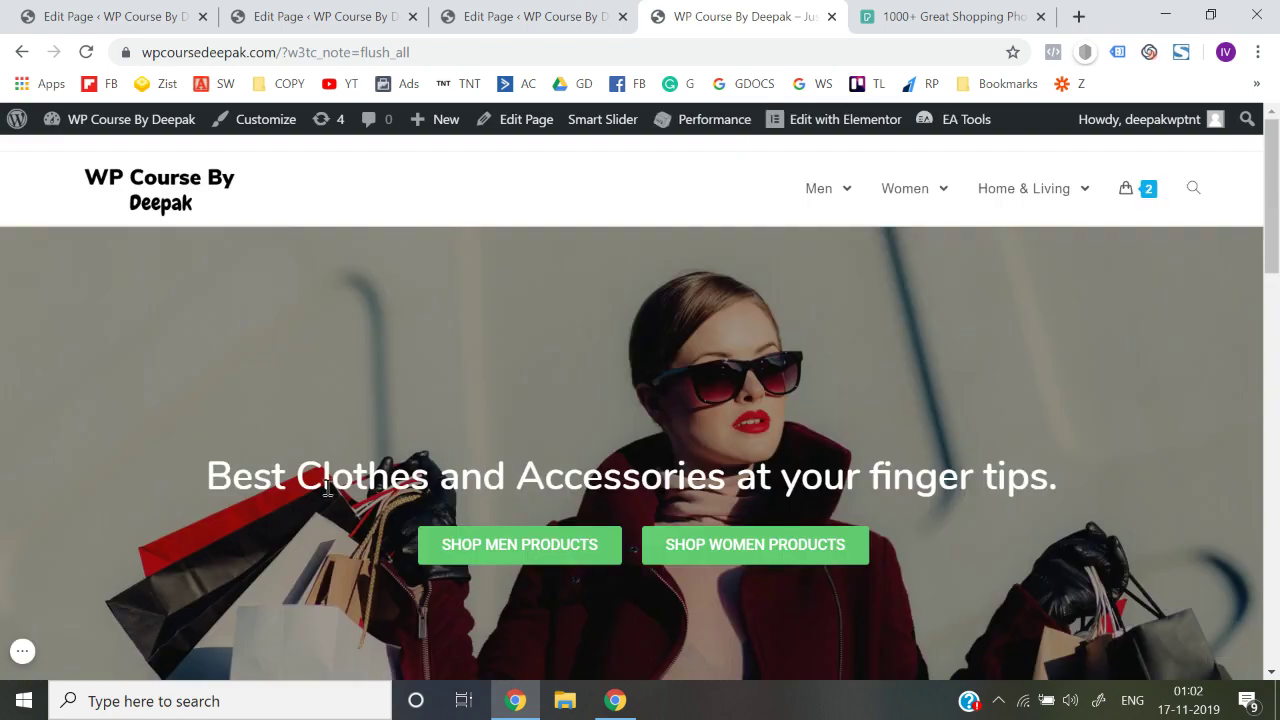
pyautogui.scroll(-15, 327, 490)
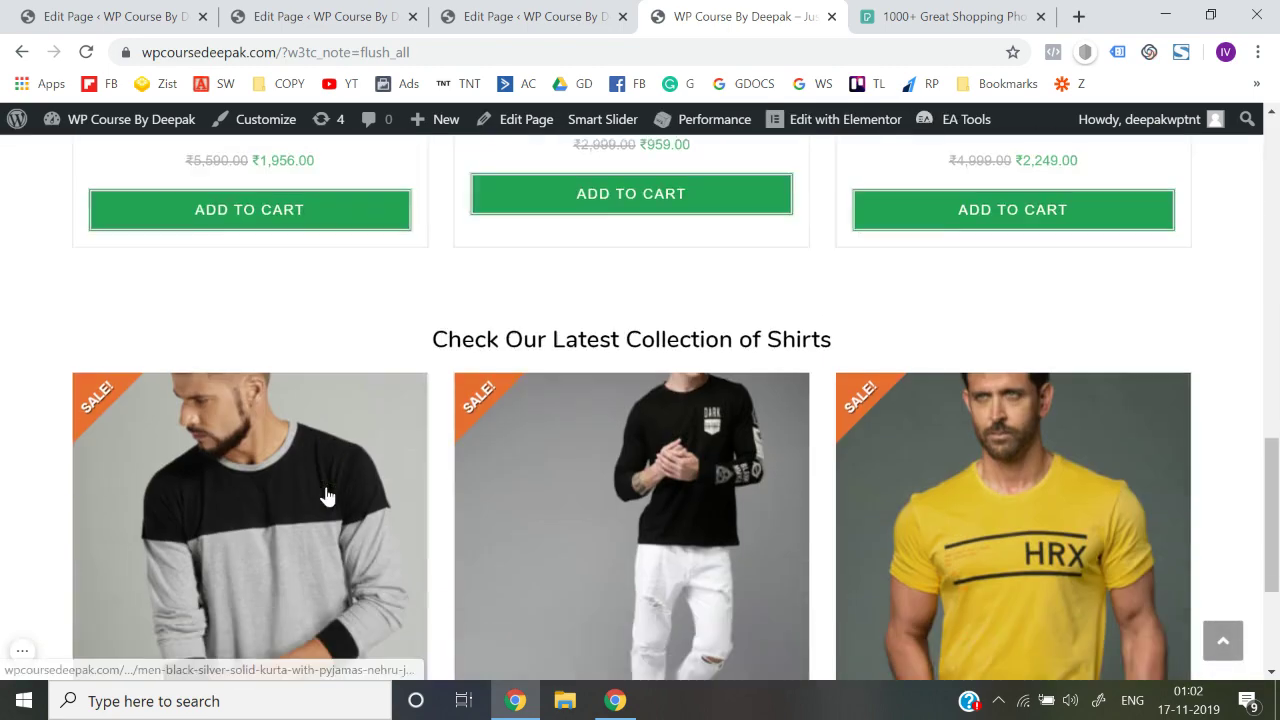
pyautogui.scroll(4, 326, 493)
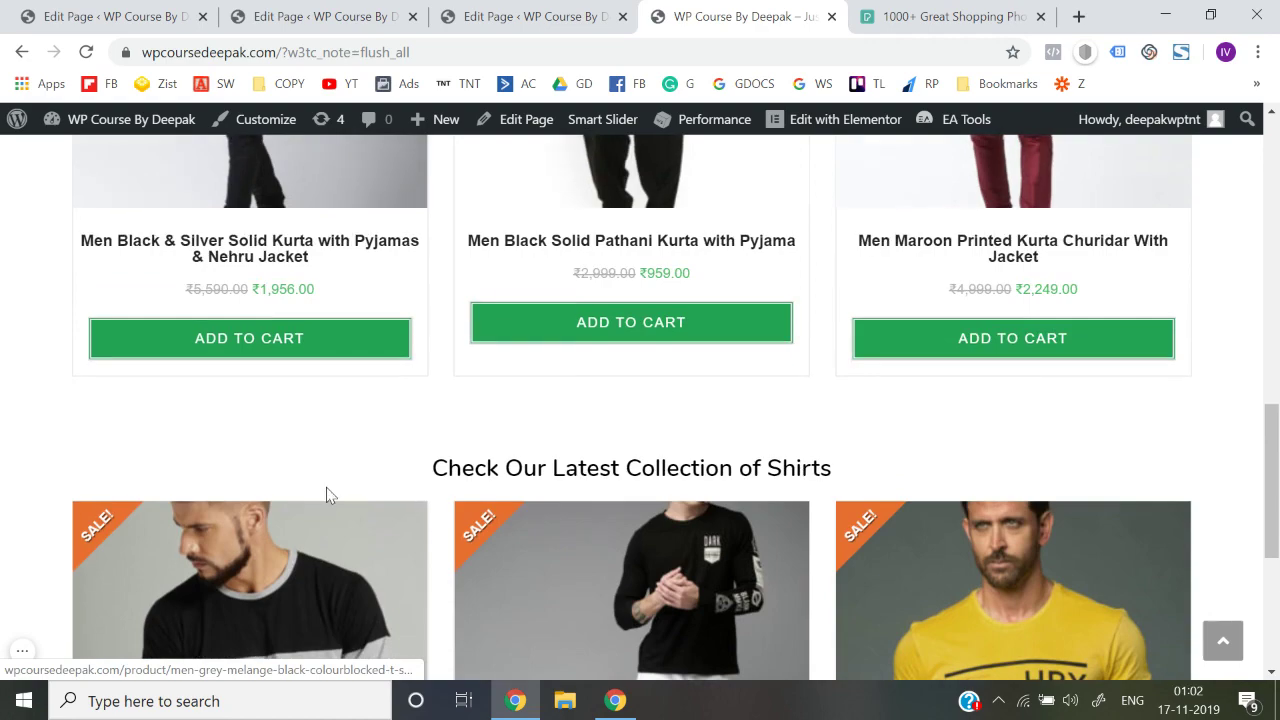
pyautogui.scroll(8, 326, 487)
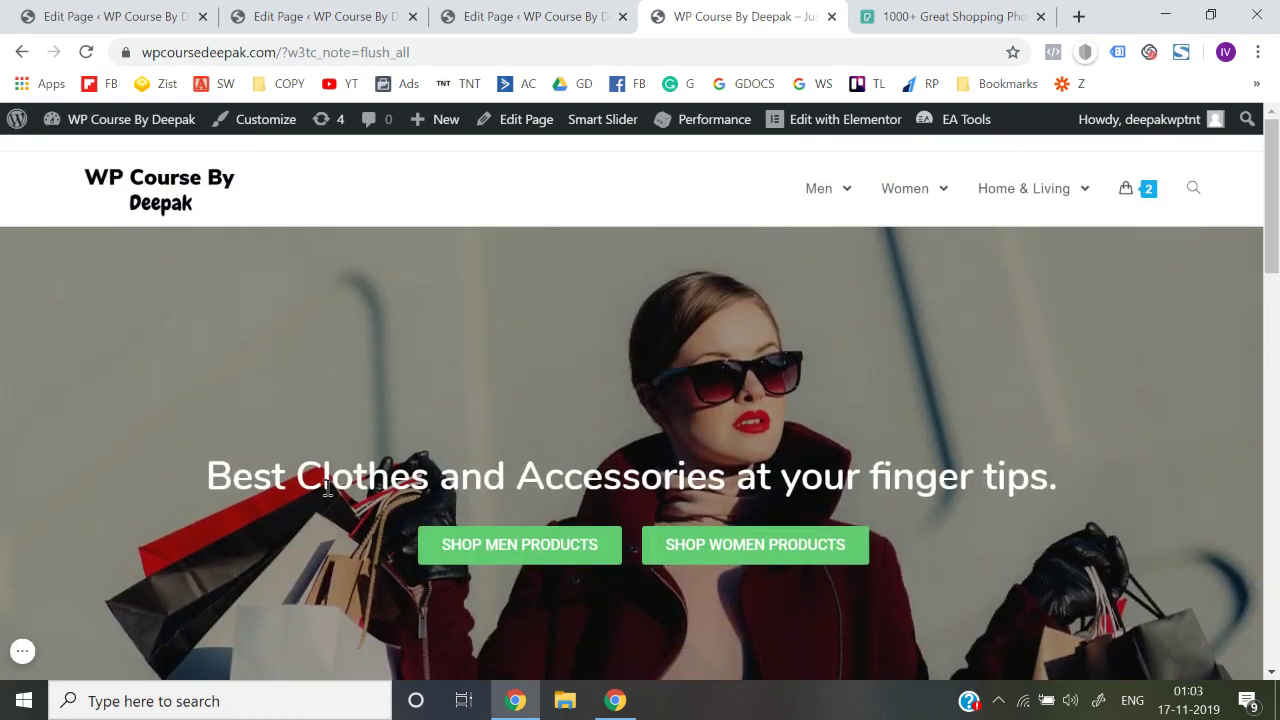
pyautogui.scroll(-8, 327, 488)
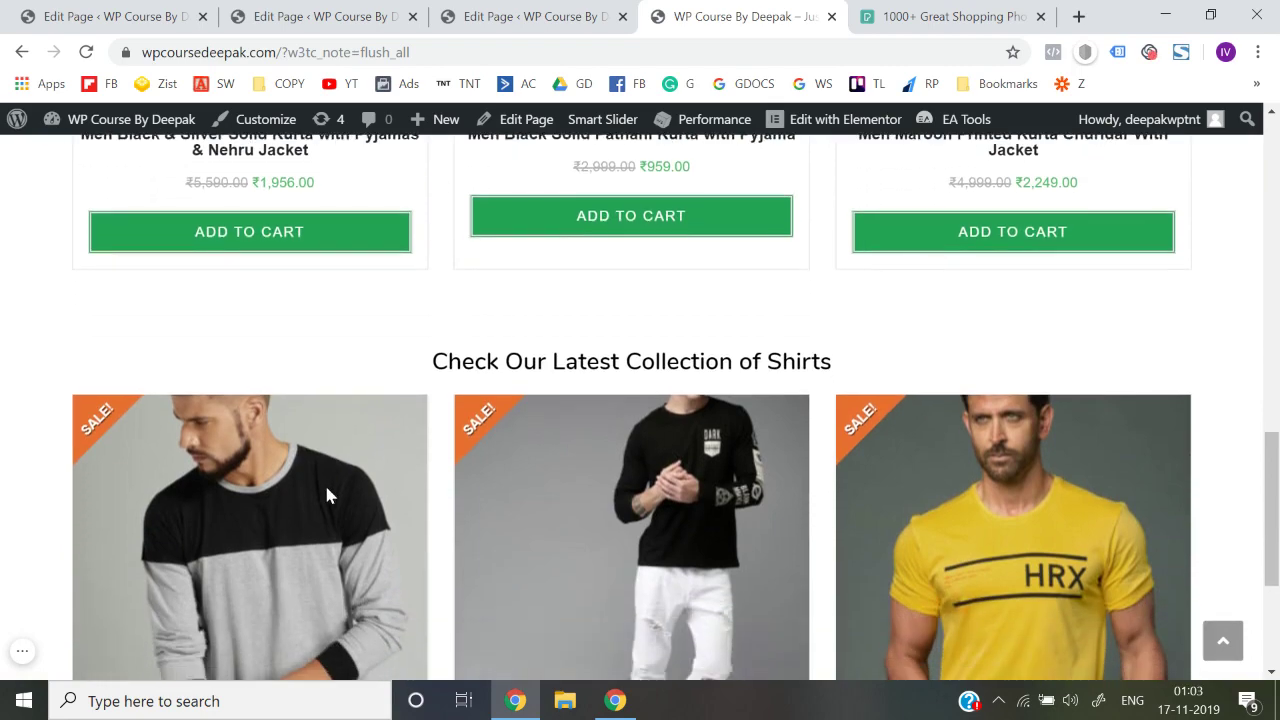
pyautogui.scroll(8, 327, 493)
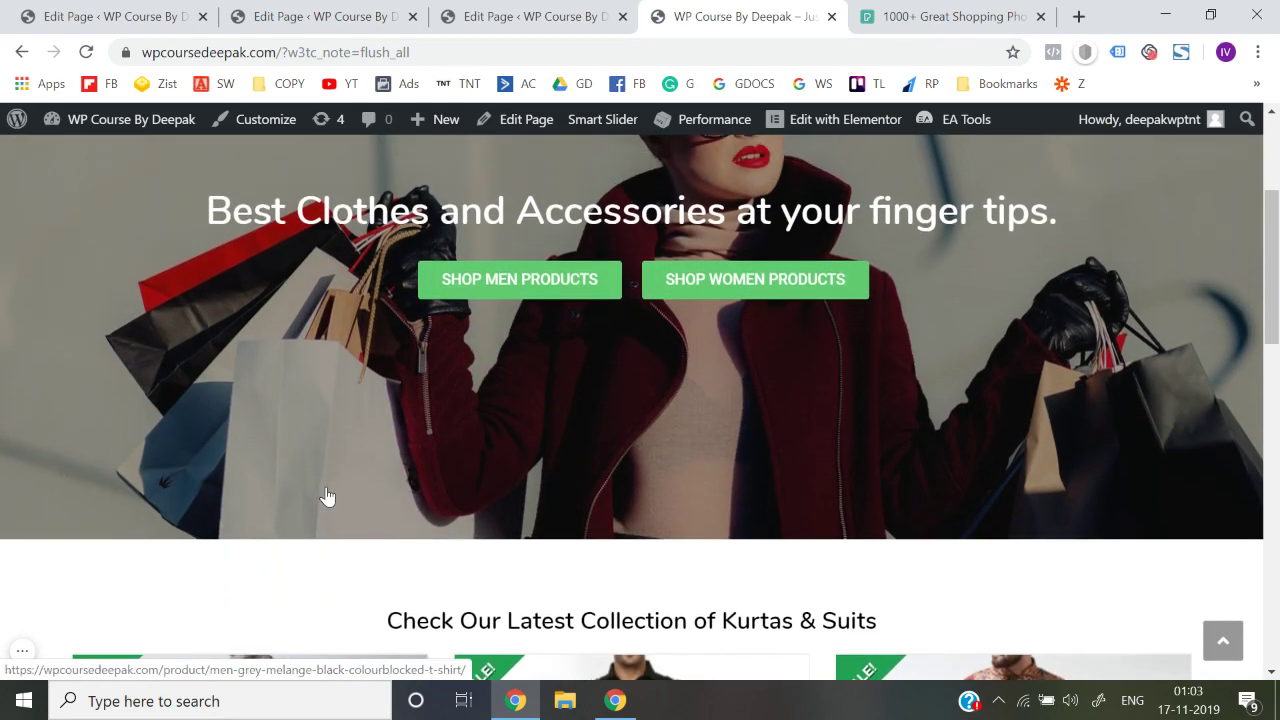
pyautogui.scroll(-5, 327, 495)
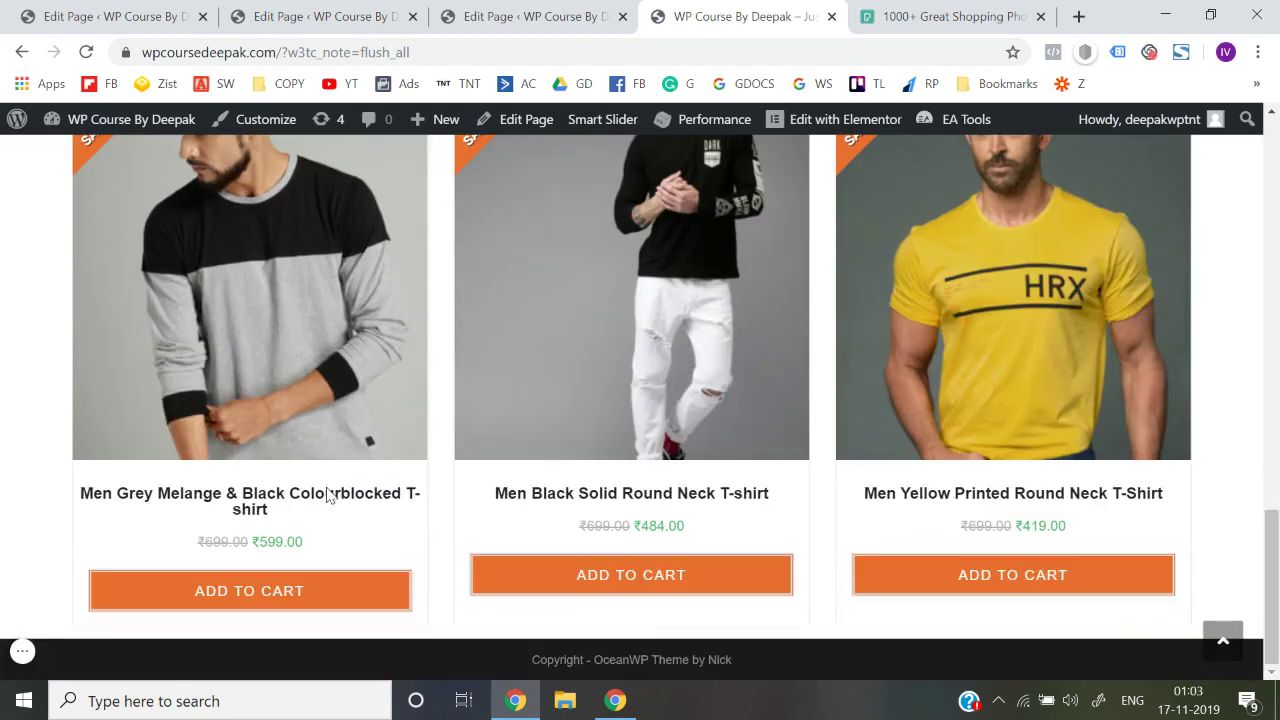